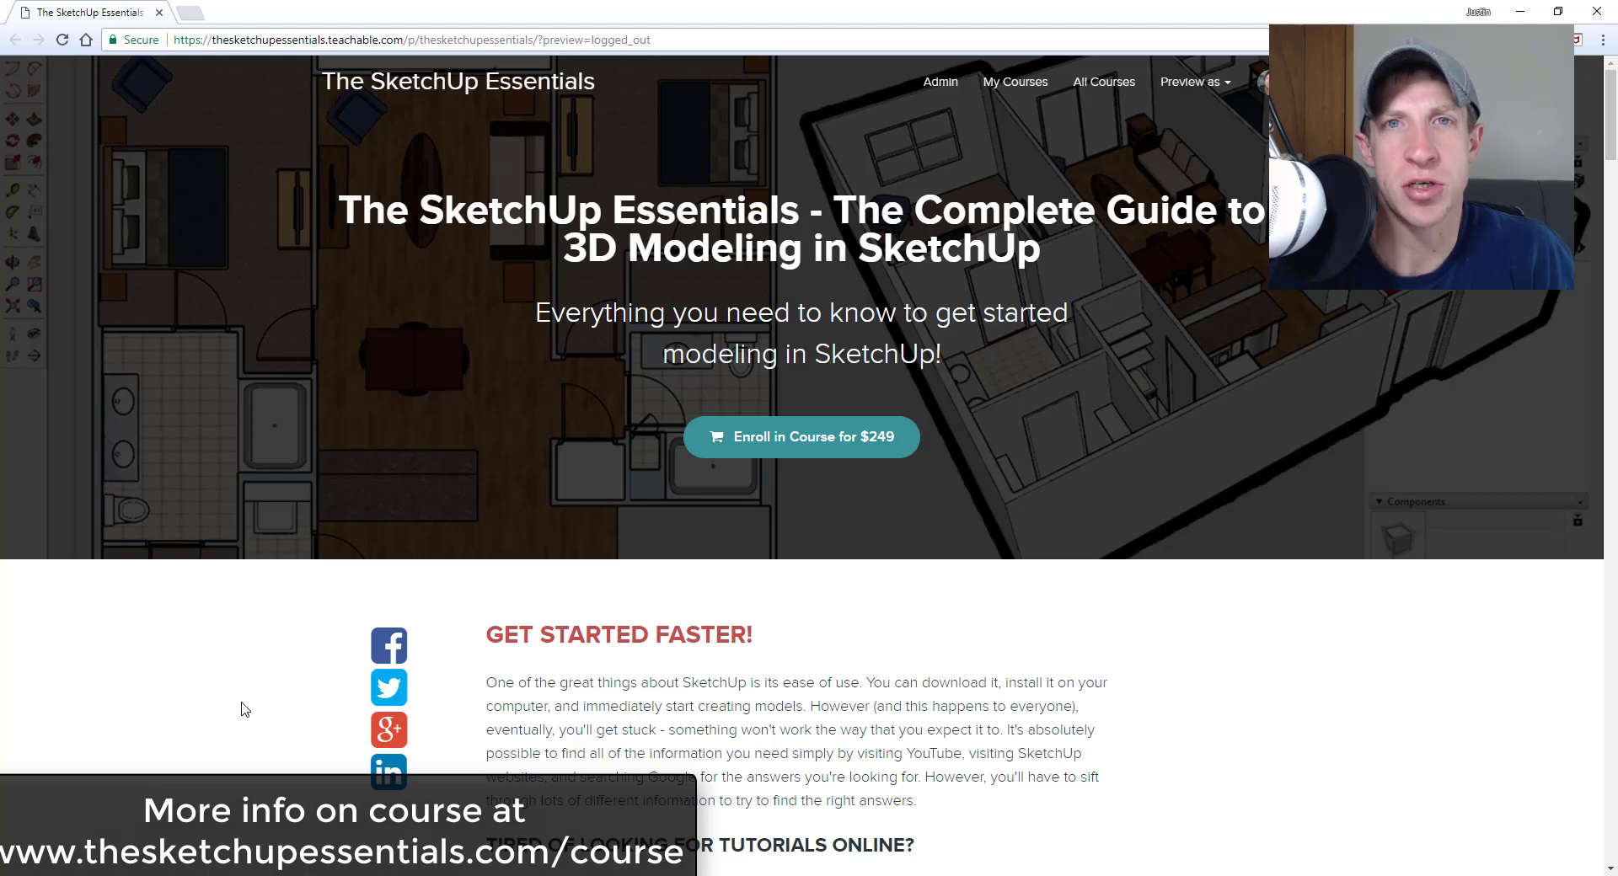
# - Look through the SketchUp course page, from the introduction and audience sections to the Layout construction documents topics
pyautogui.scroll(-6, 242, 708)
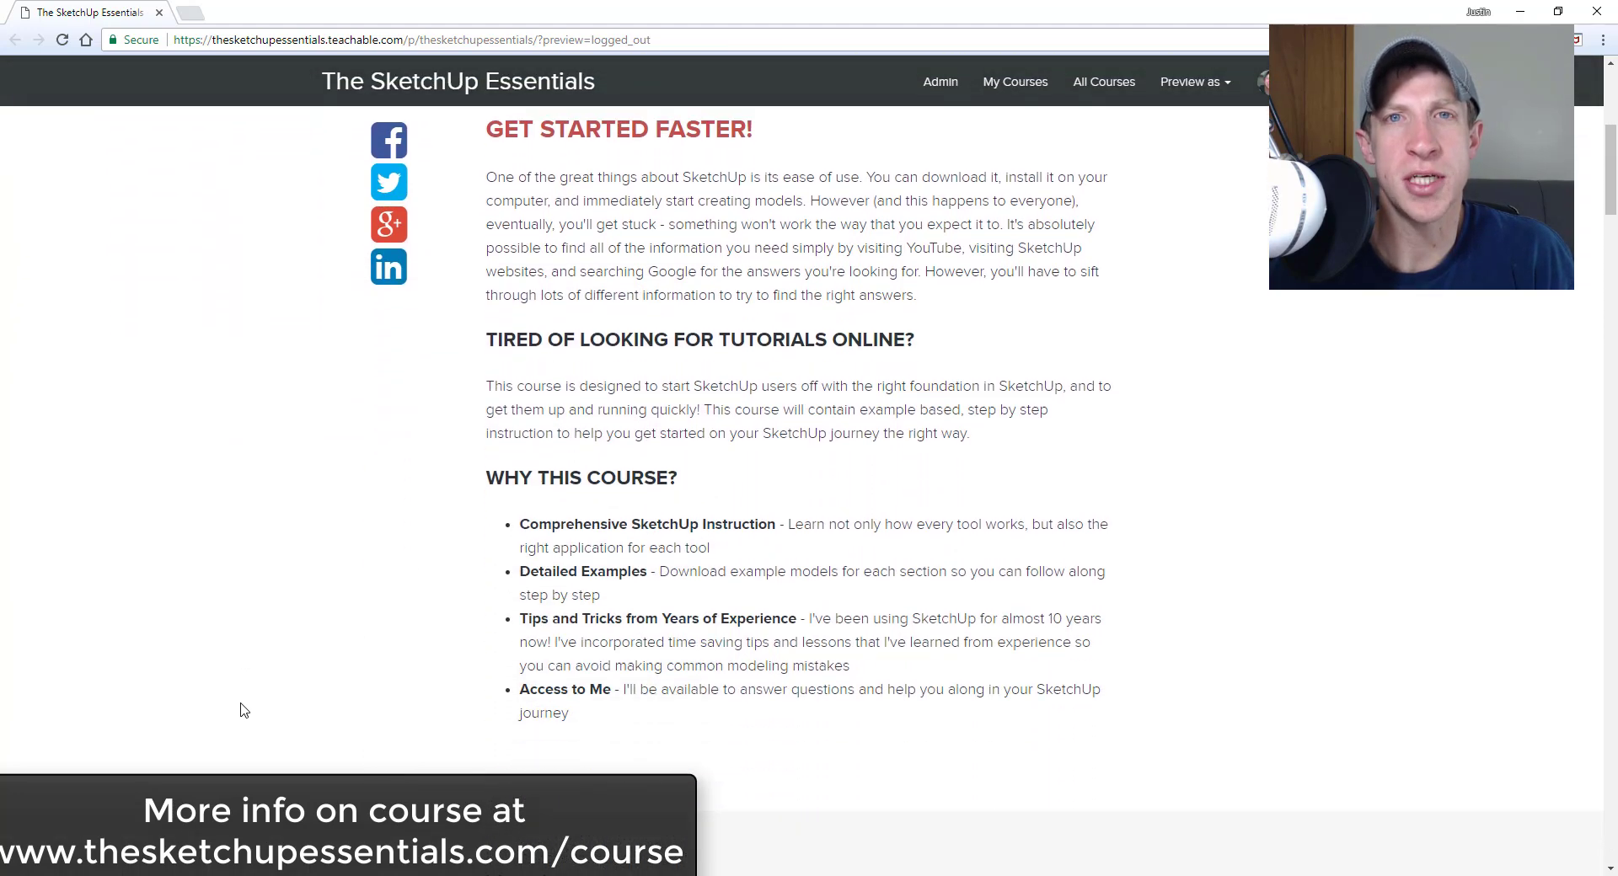
pyautogui.scroll(-8, 355, 649)
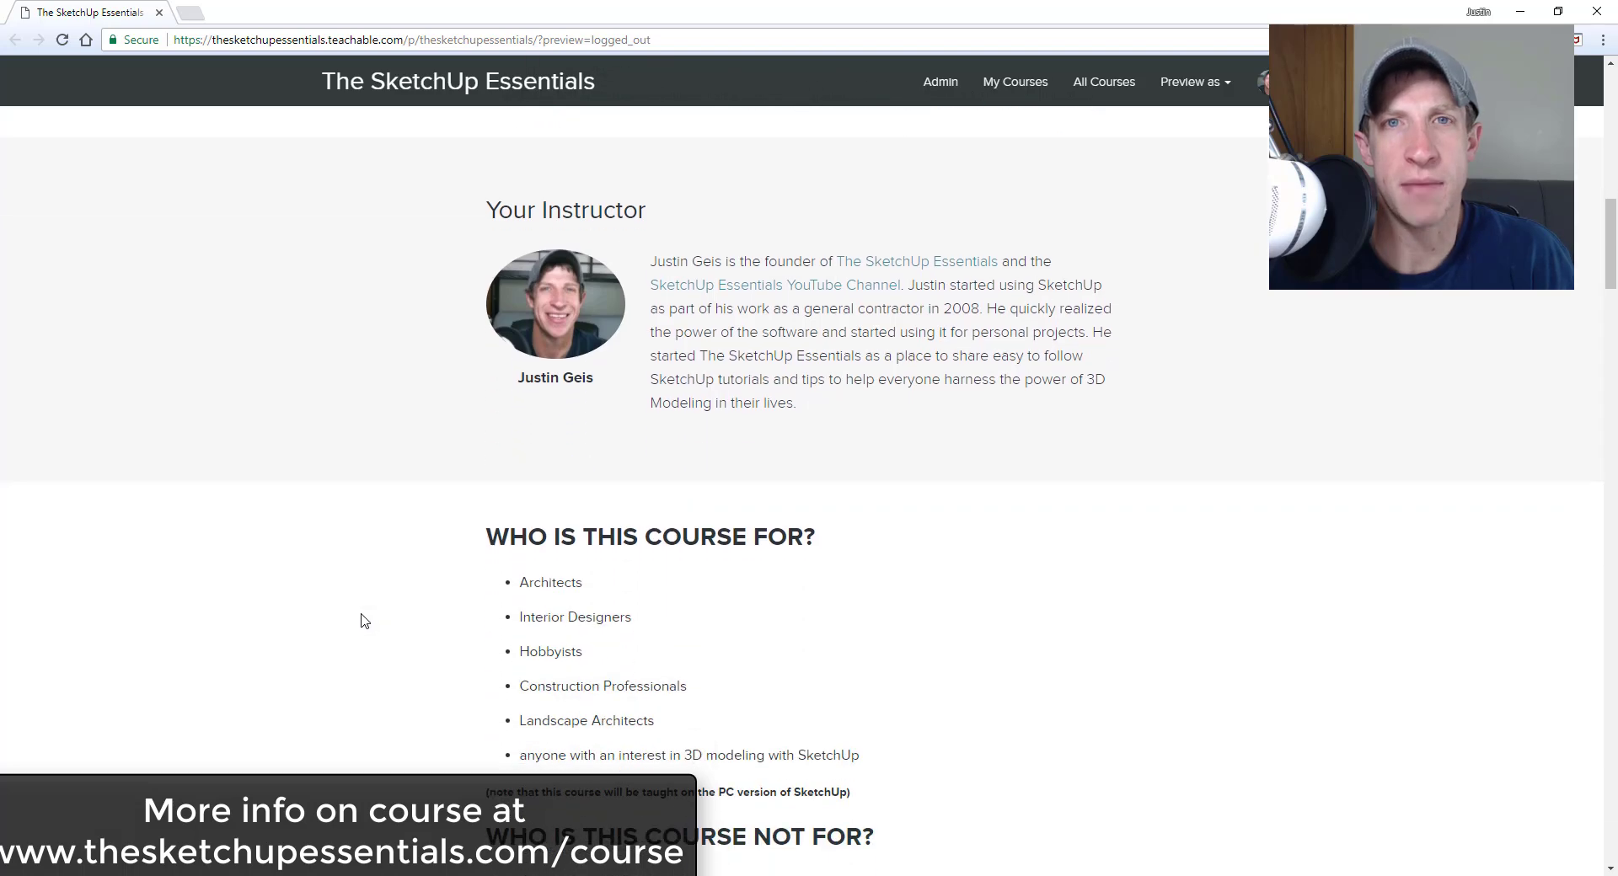
pyautogui.scroll(-4, 362, 613)
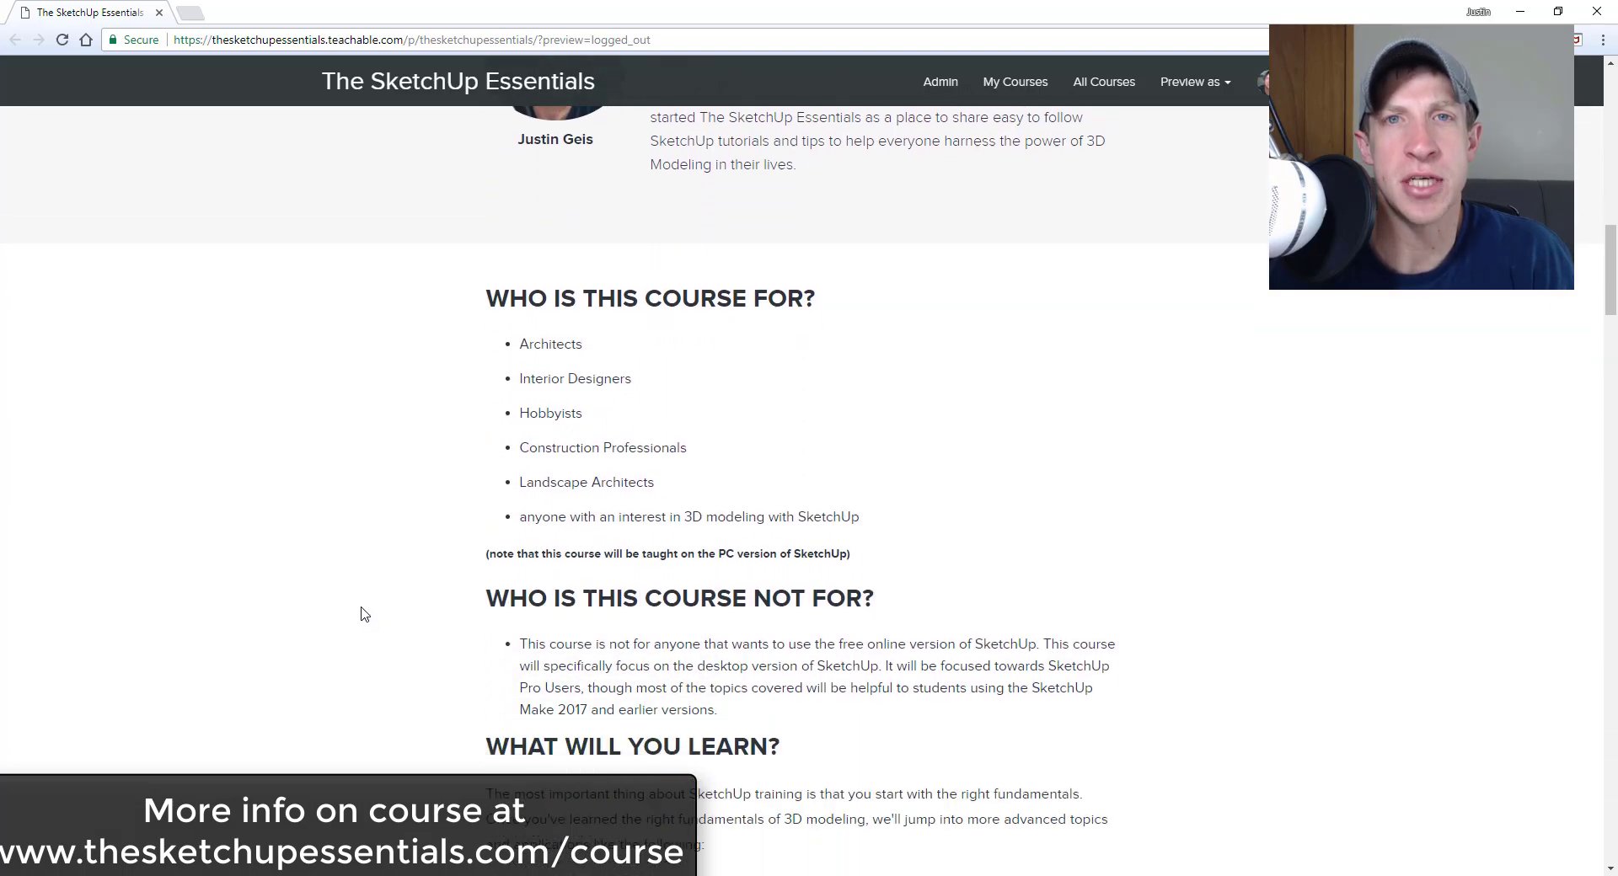
pyautogui.scroll(-6, 477, 558)
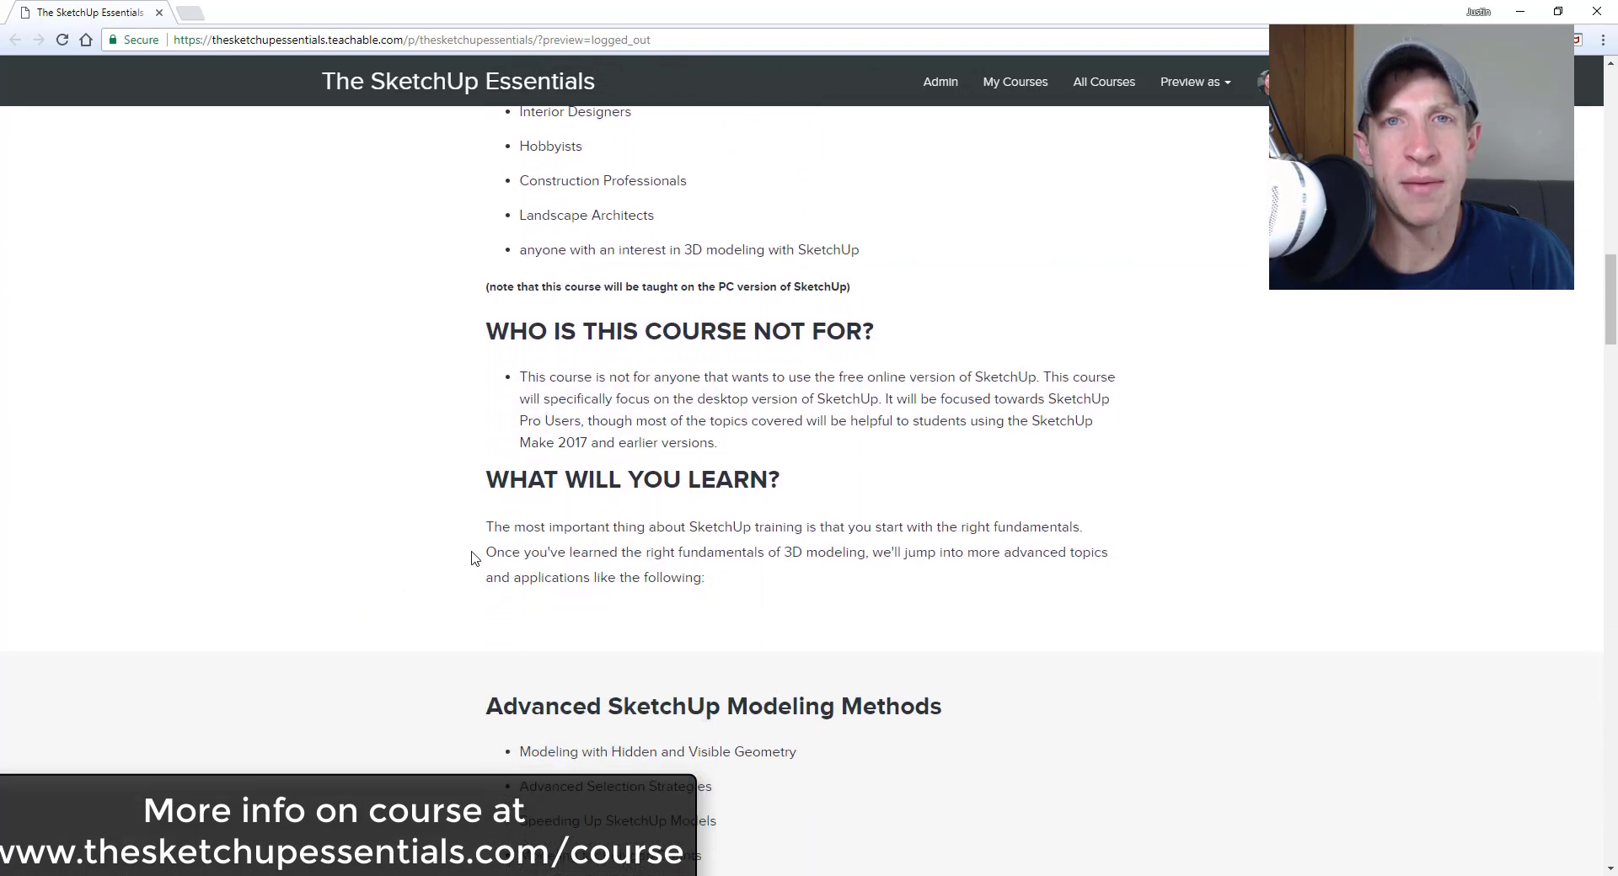
pyautogui.scroll(-2, 461, 556)
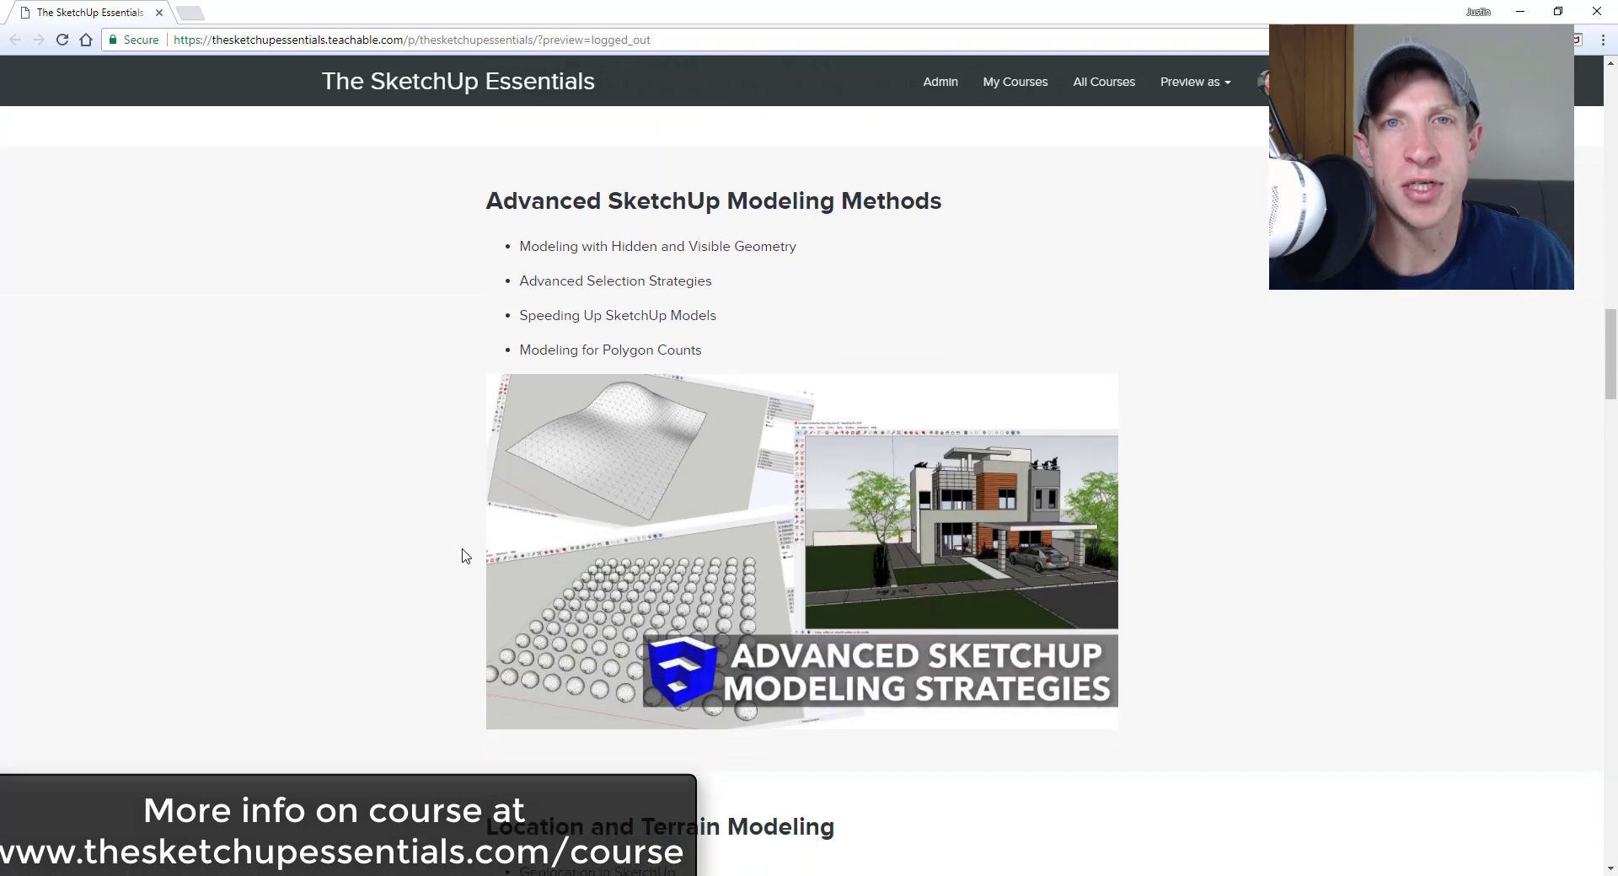
pyautogui.scroll(-6, 485, 474)
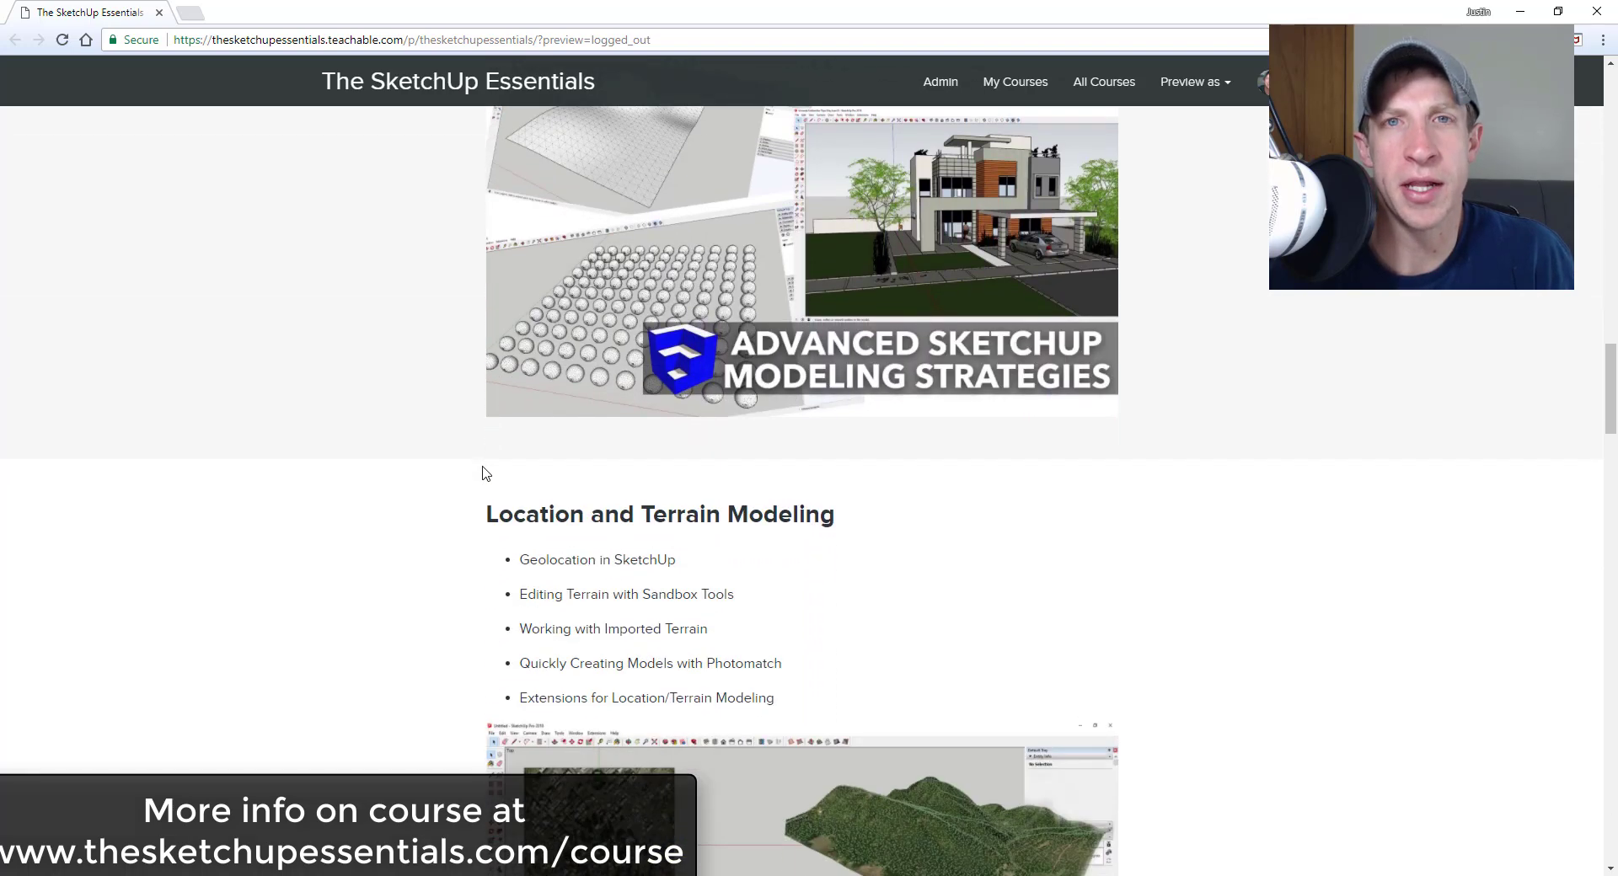
pyautogui.scroll(-2, 485, 474)
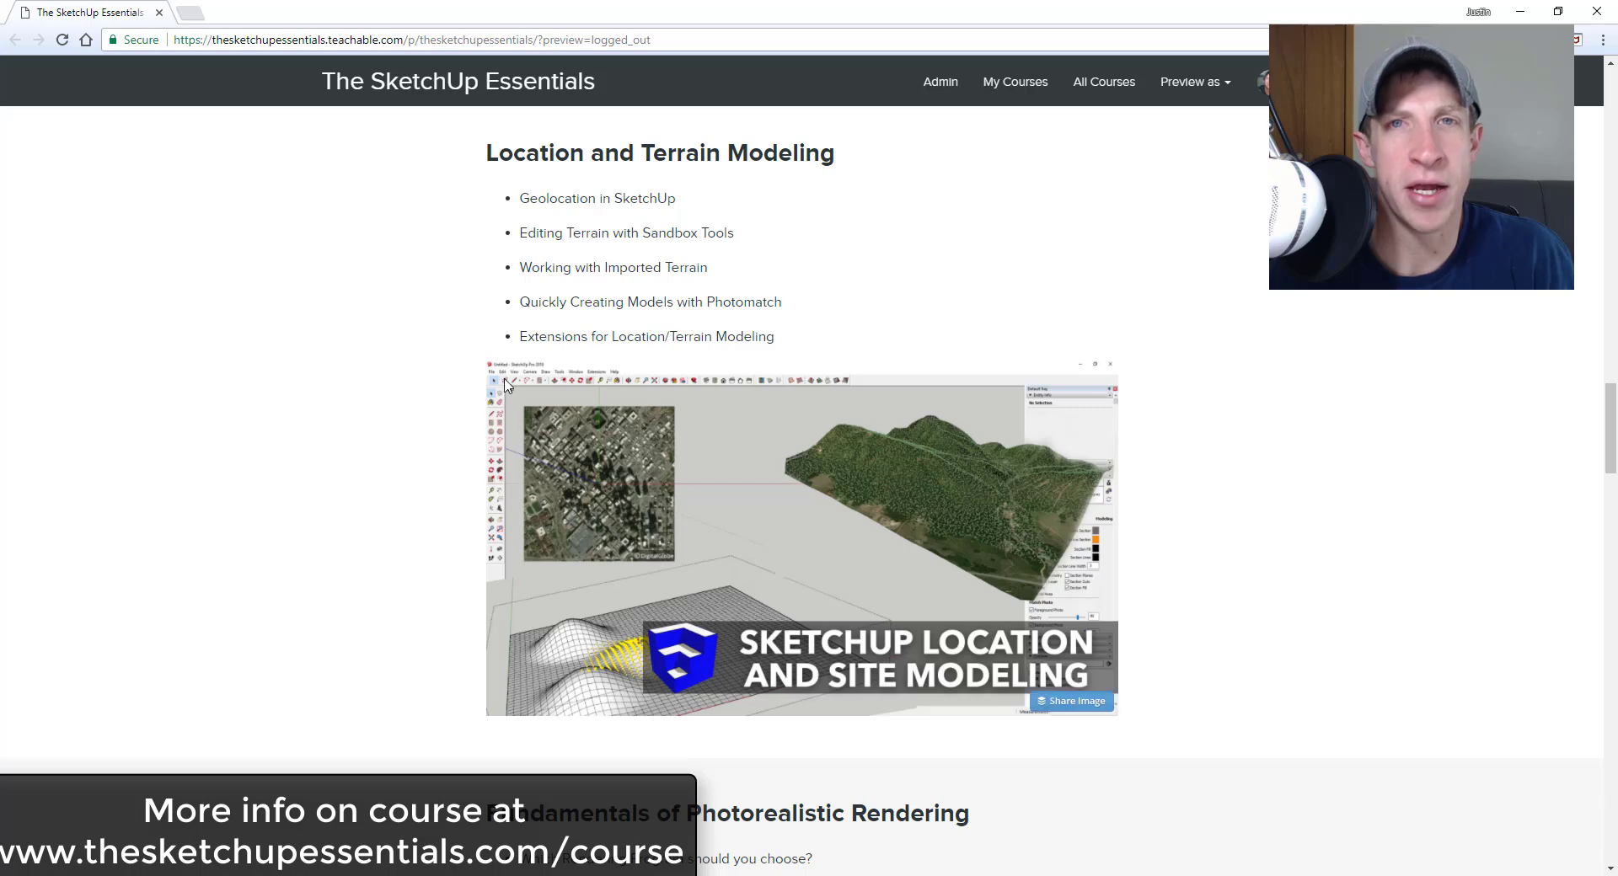
pyautogui.scroll(-5, 512, 361)
pyautogui.scroll(-2, 486, 389)
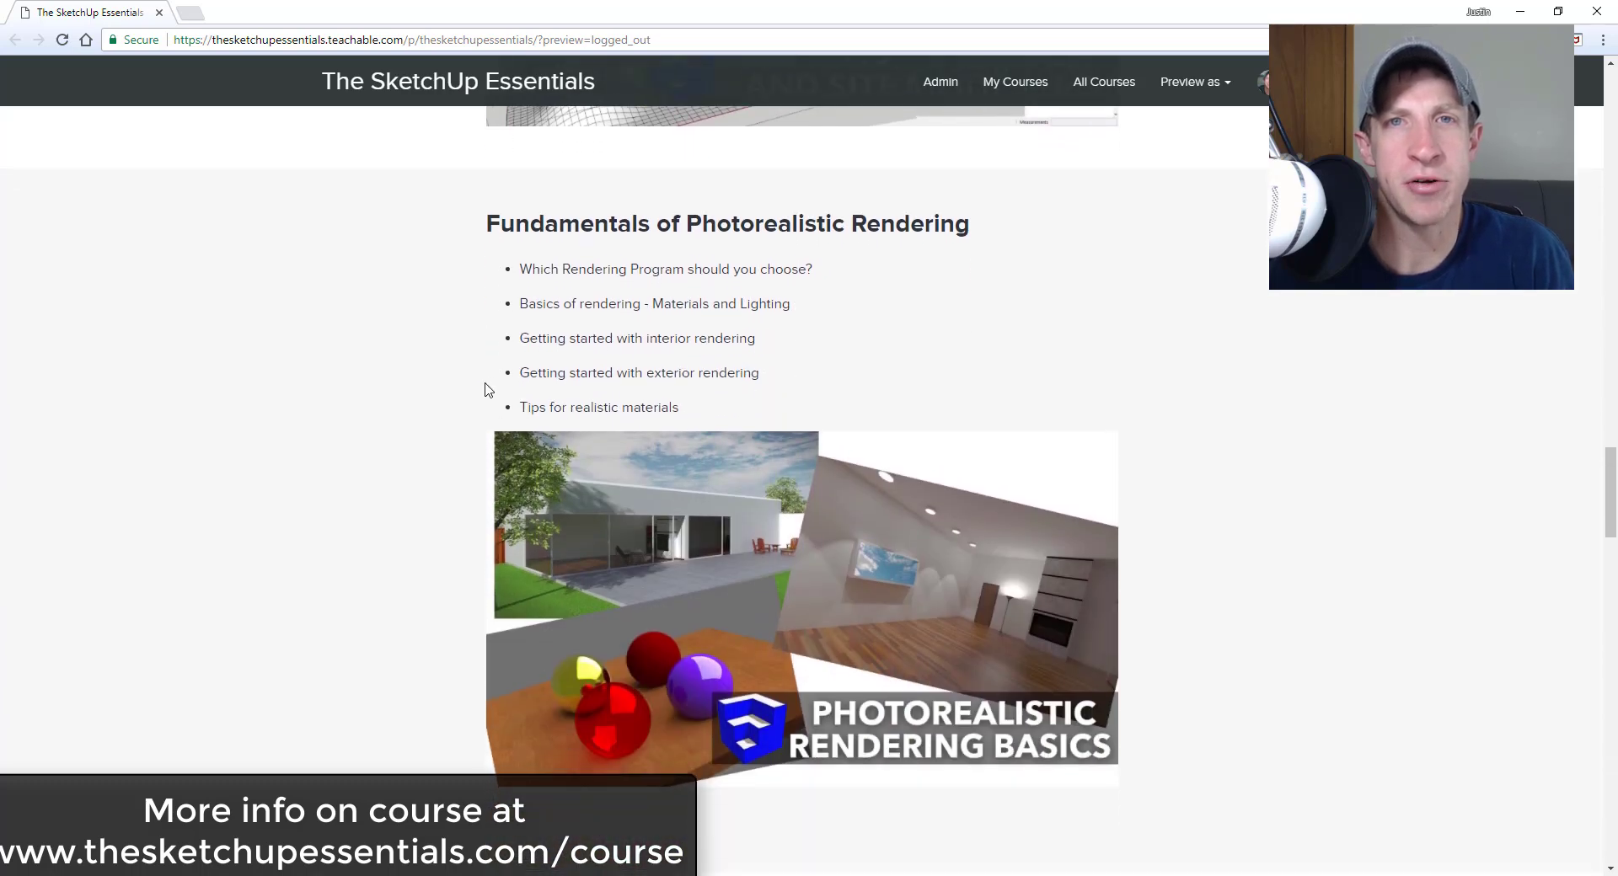
pyautogui.scroll(-9, 496, 394)
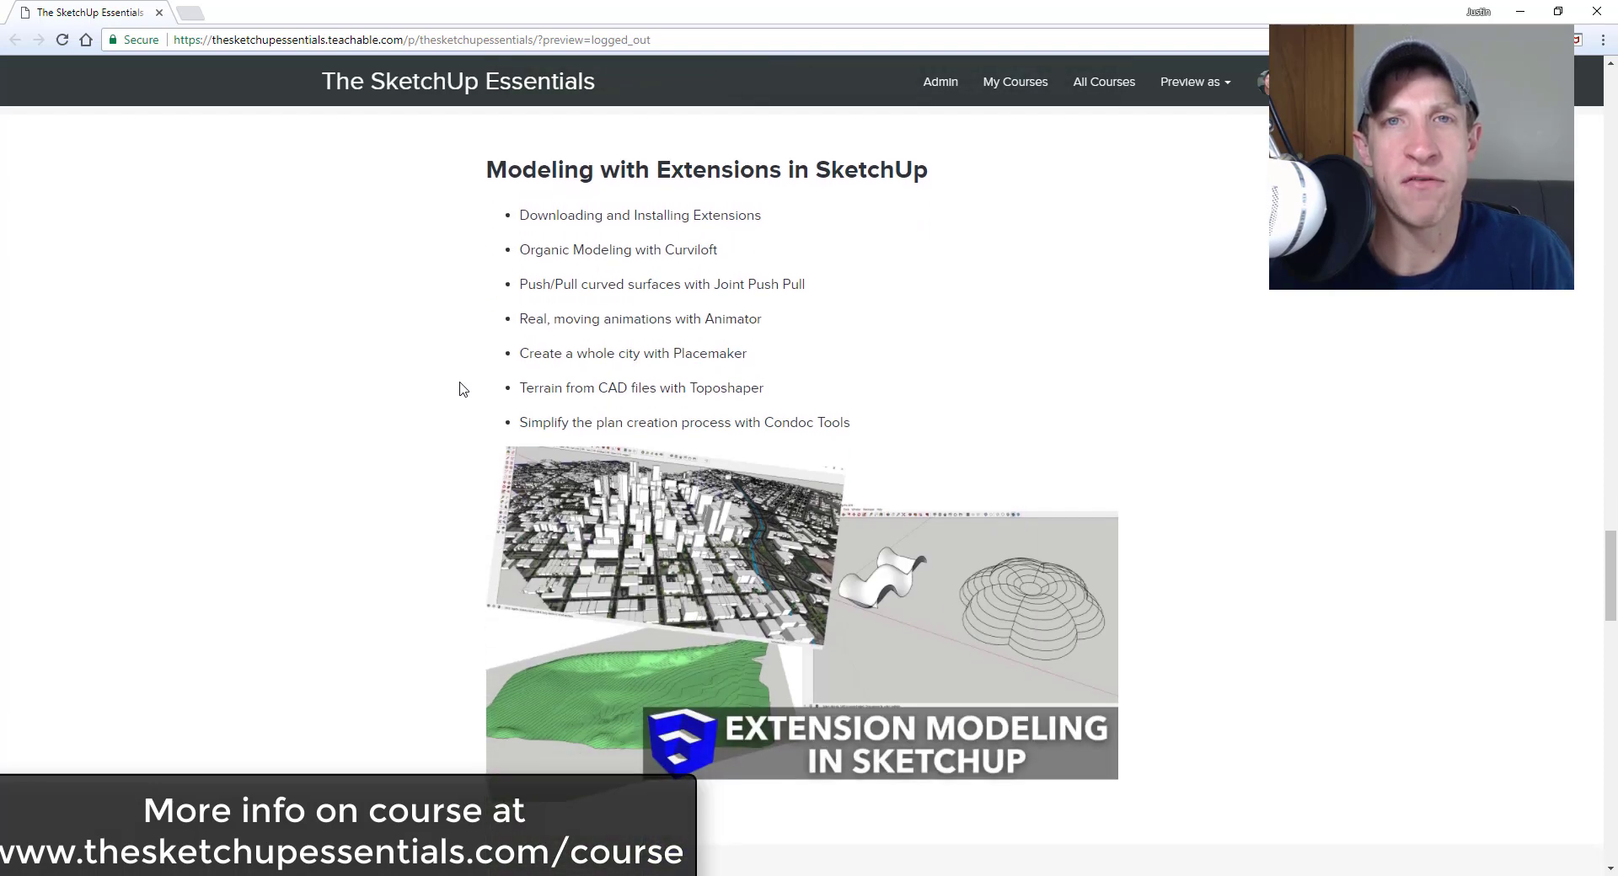
pyautogui.scroll(-8, 469, 388)
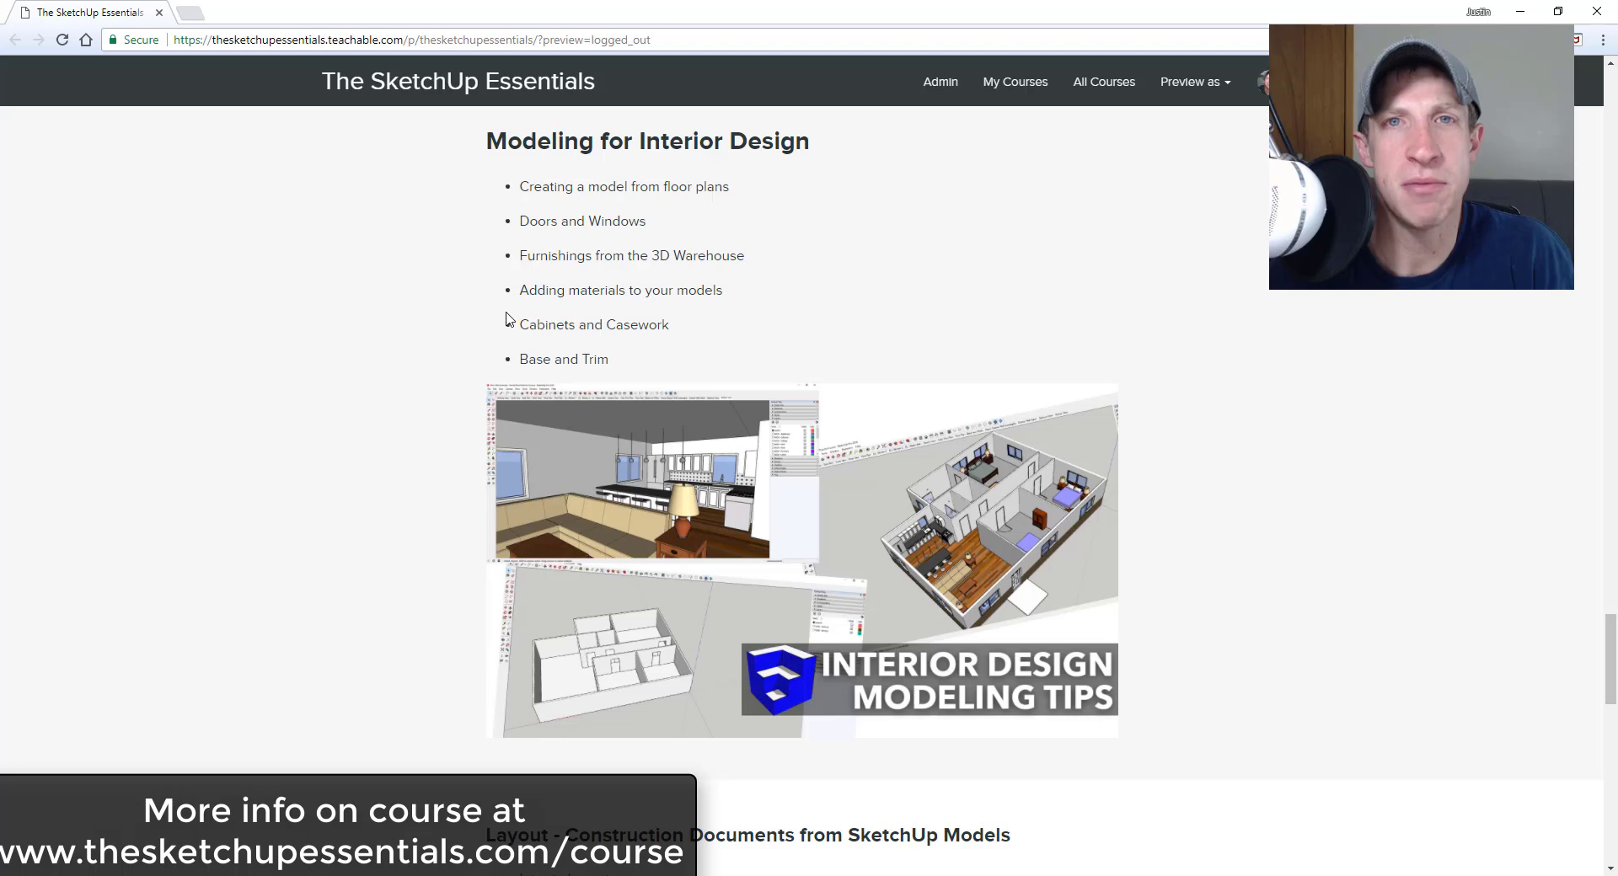
pyautogui.scroll(-8, 469, 318)
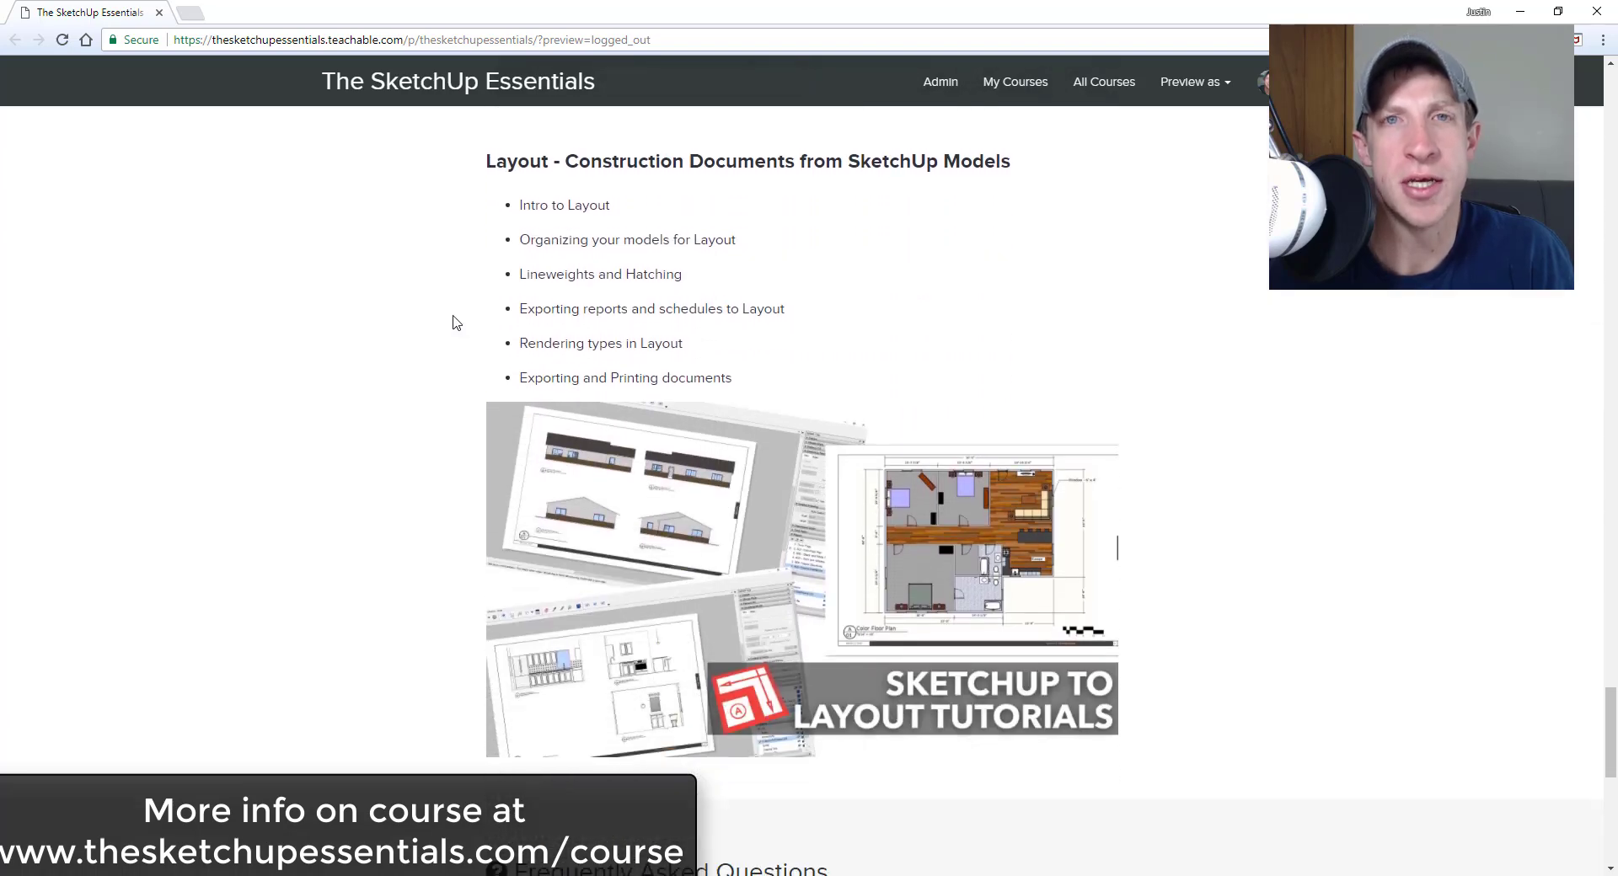
pyautogui.scroll(-1, 459, 315)
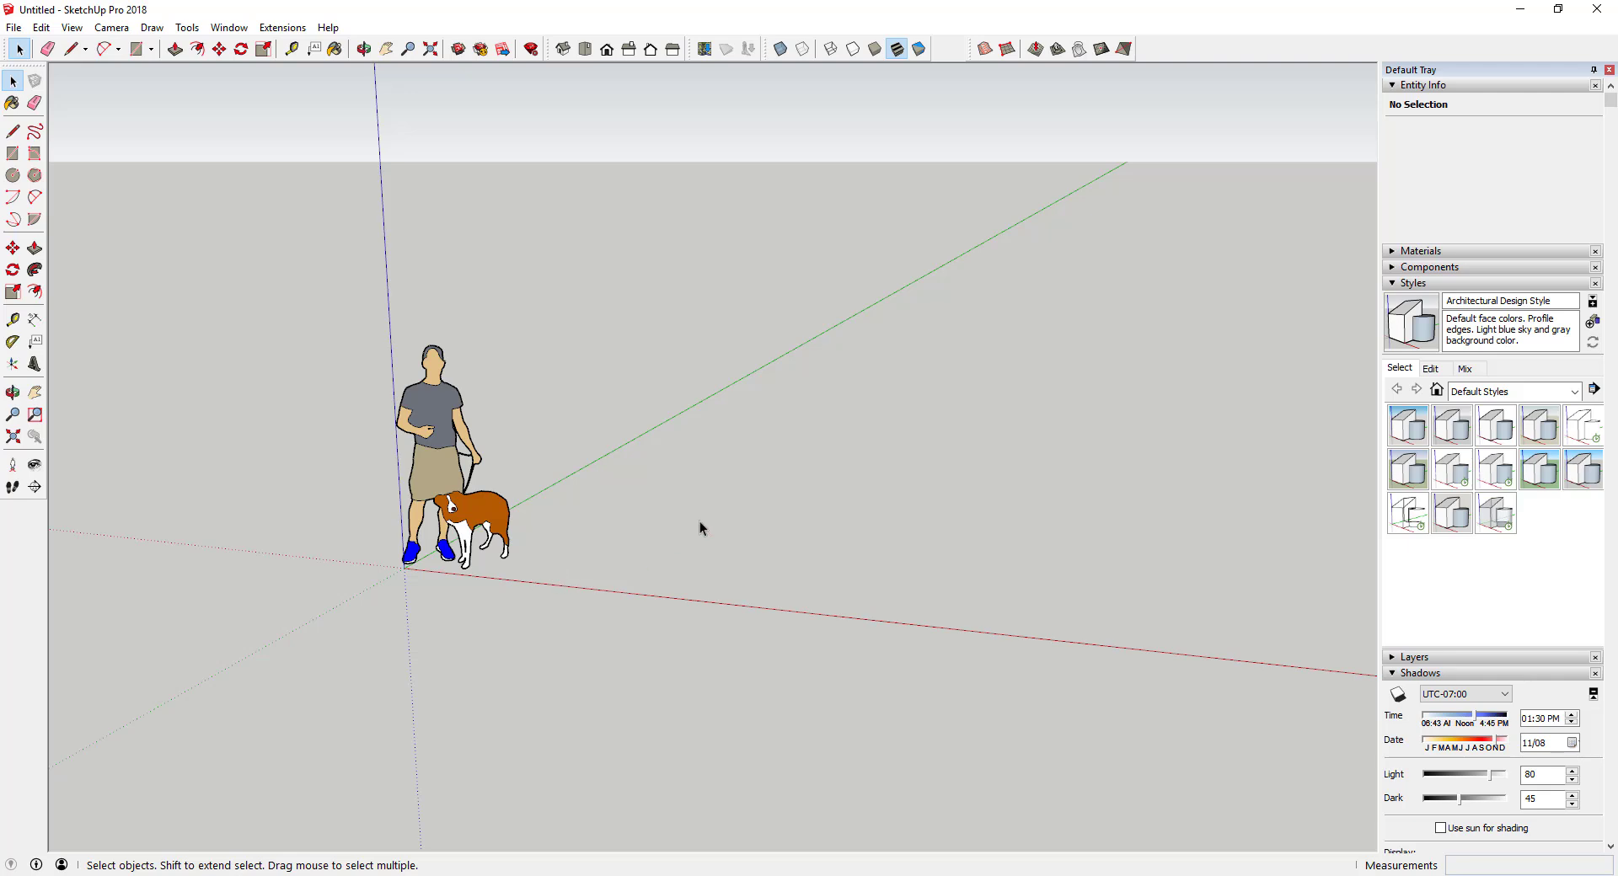
# - Erase the default figure of the man with the dog at the origin in SketchUp
pyautogui.press('e')
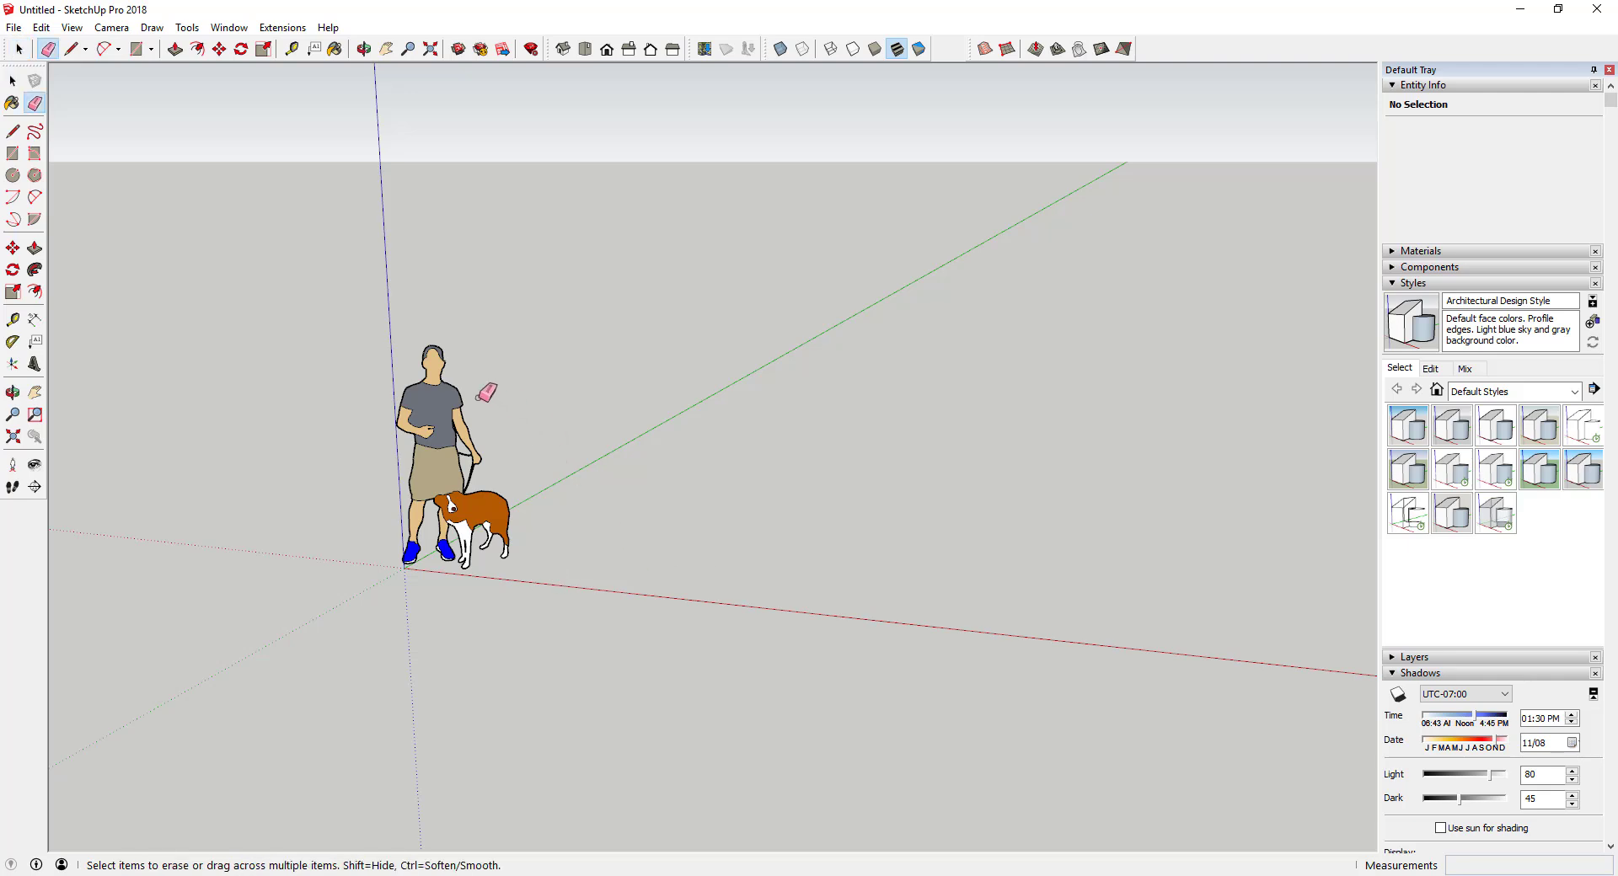
pyautogui.click(443, 396)
pyautogui.press('space')
# - Draw a 4' by 15' rectangle on the ground from the origin, with its long side along the green axis
pyautogui.press('r')
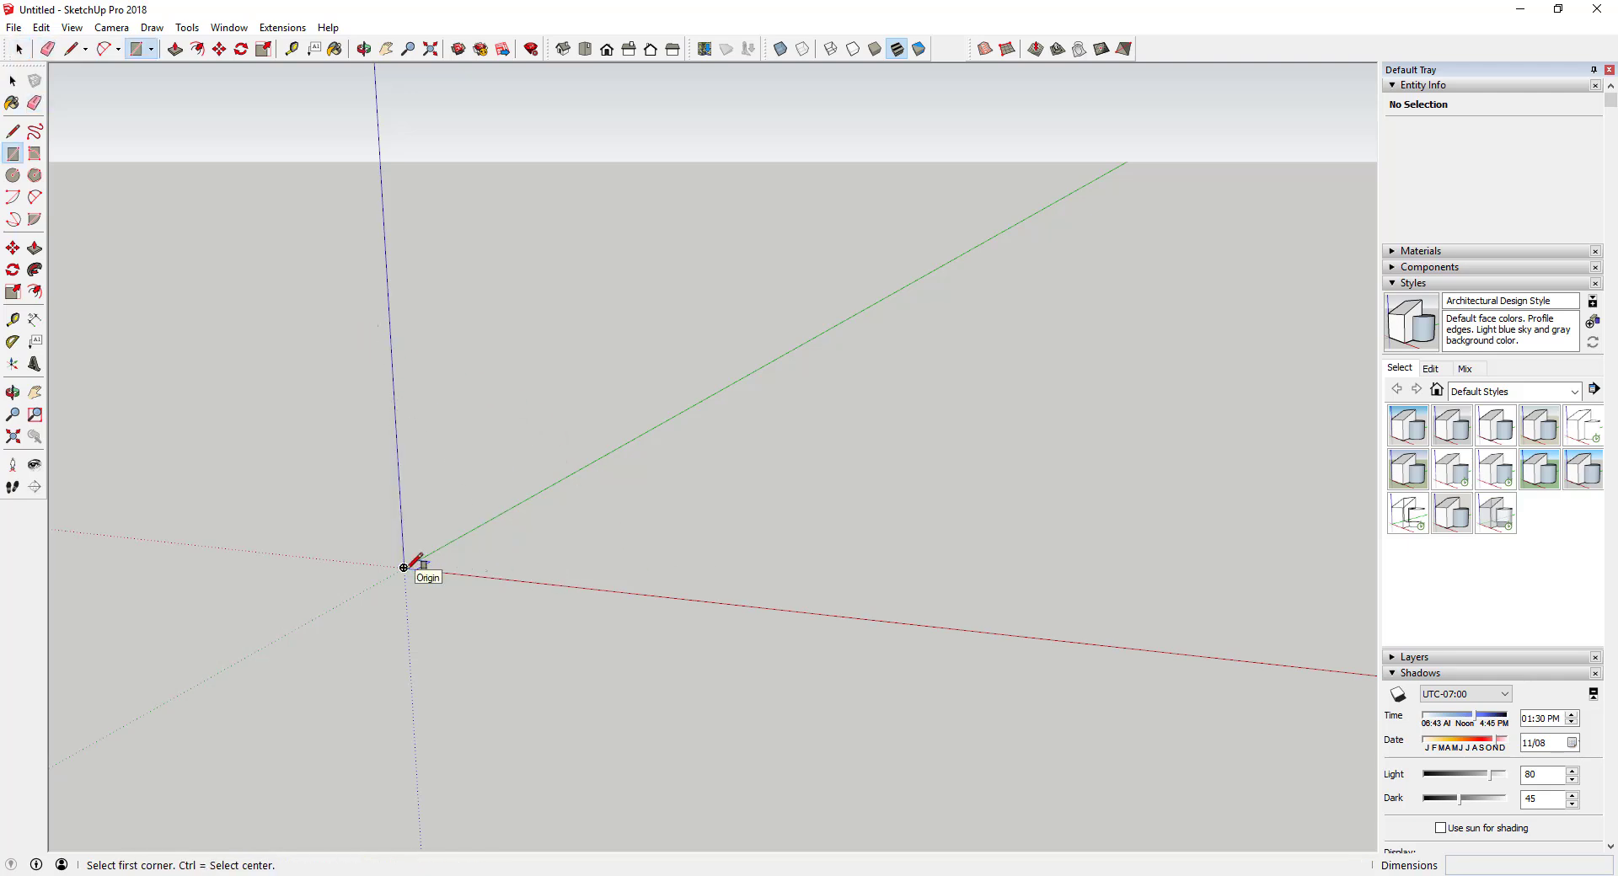
pyautogui.moveTo(405, 567); pyautogui.dragTo(413, 642, button='middle')
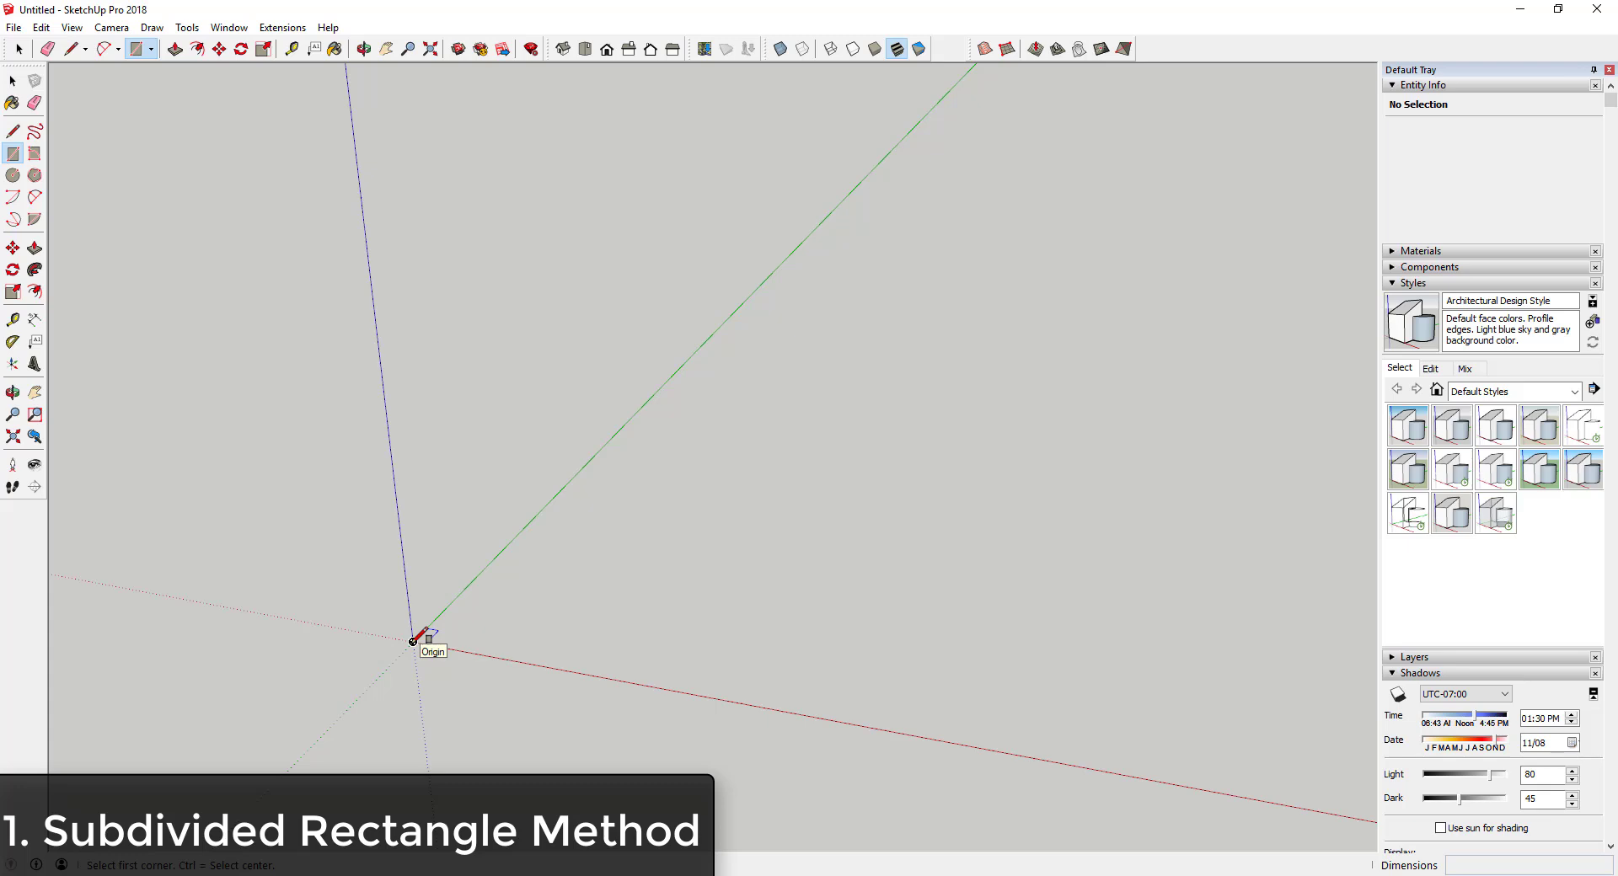
pyautogui.click(413, 642)
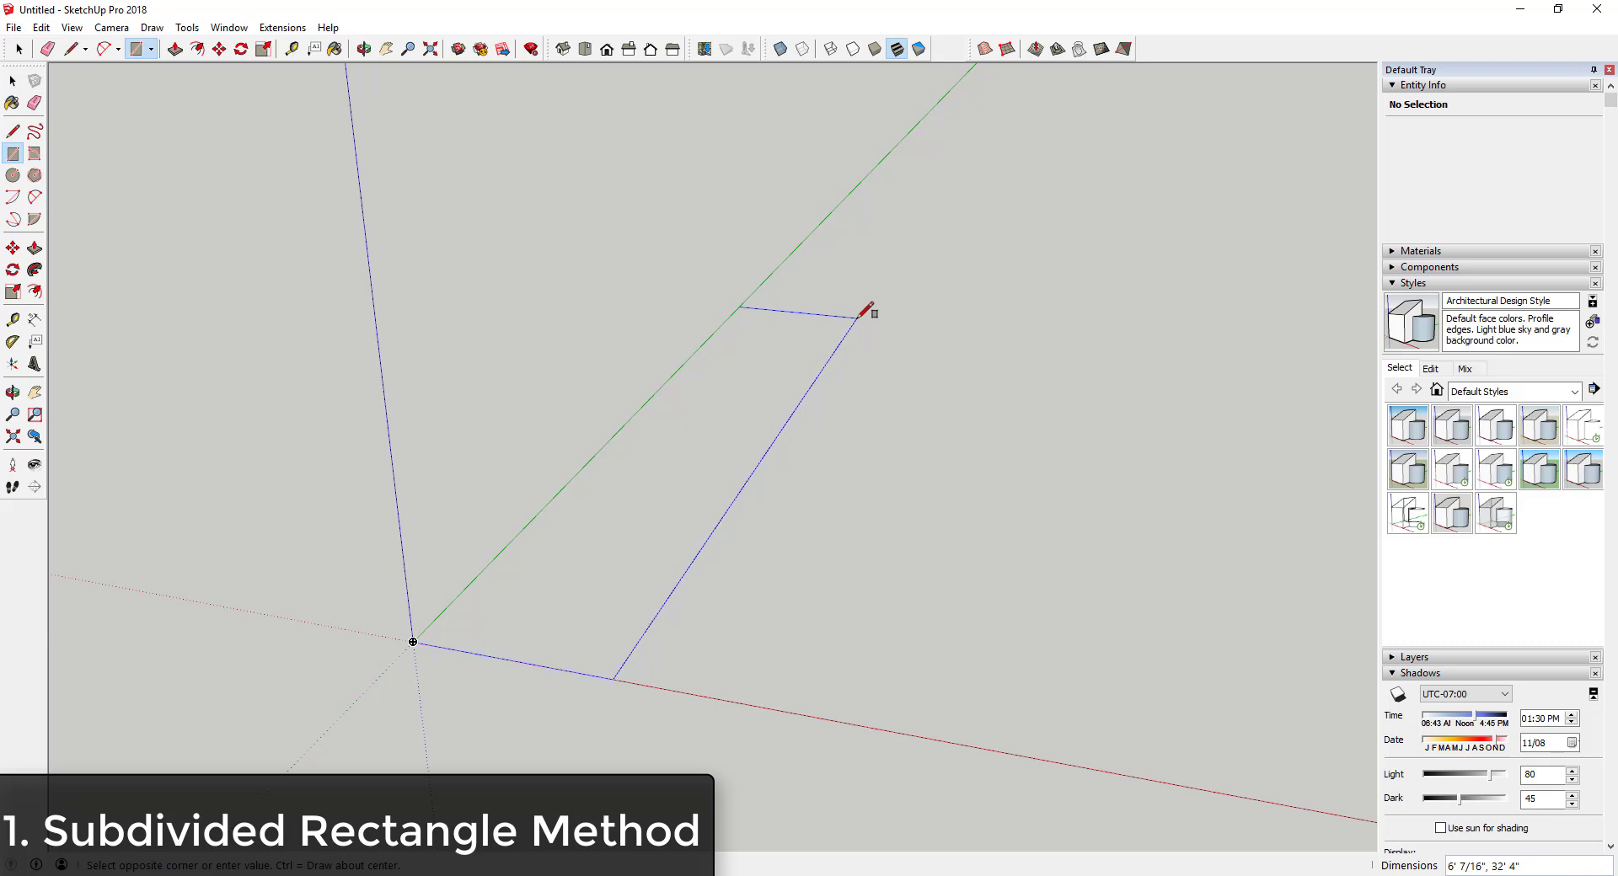
pyautogui.write("4',15")
pyautogui.press('Return')
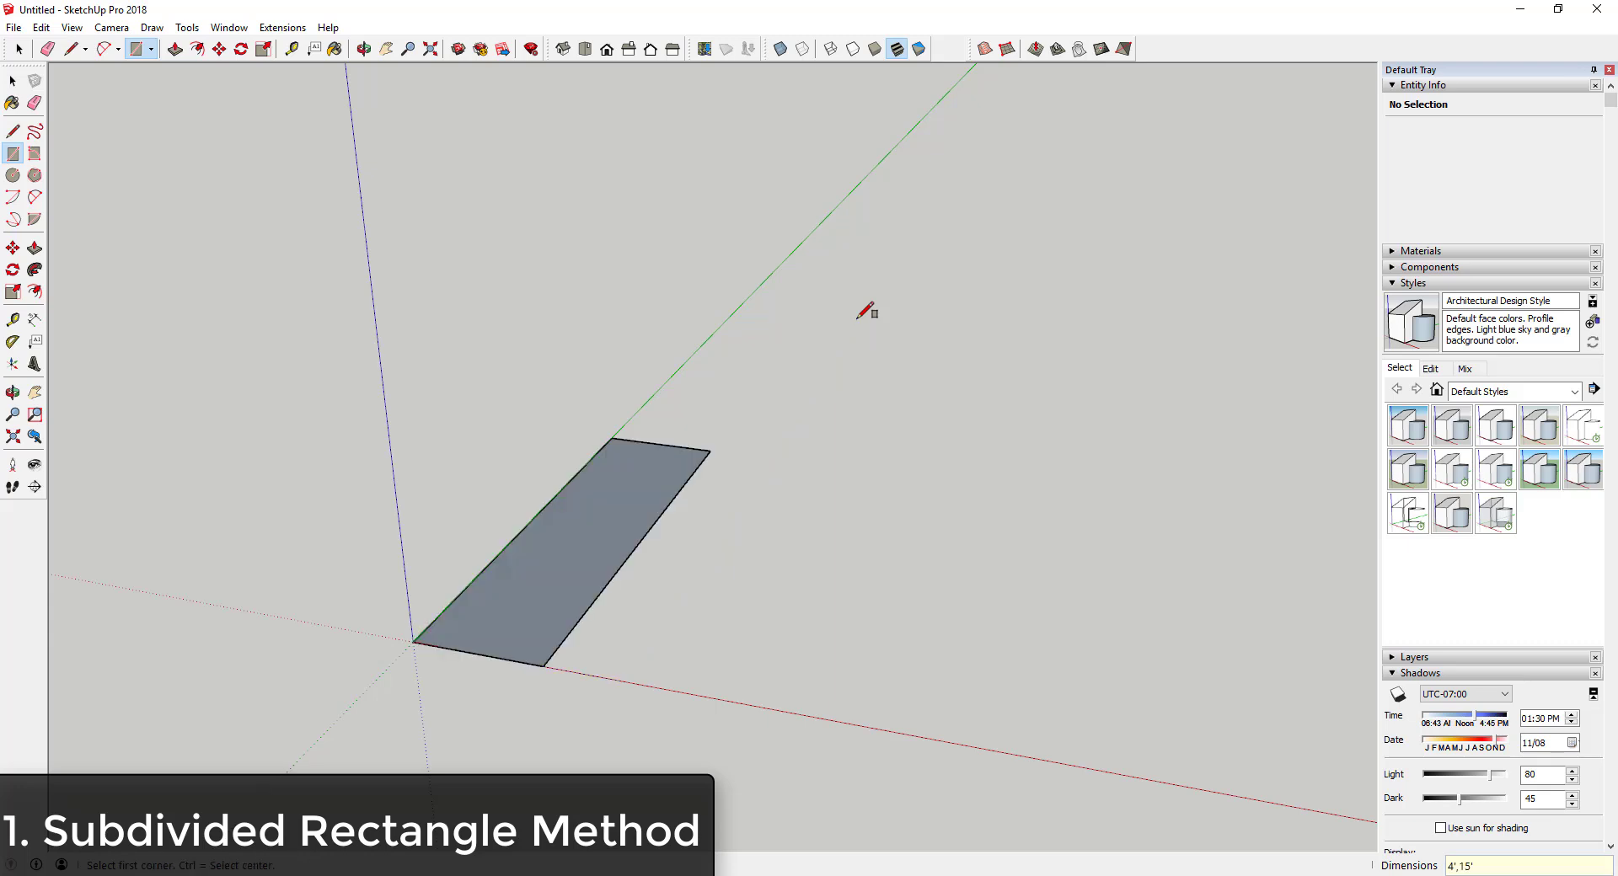
# - Divide the rectangle's long edge opposite the green axis into 15 segments
pyautogui.scroll(1, 662, 574)
pyautogui.moveTo(574, 564); pyautogui.dragTo(607, 524, button='middle')
pyautogui.scroll(2, 595, 518)
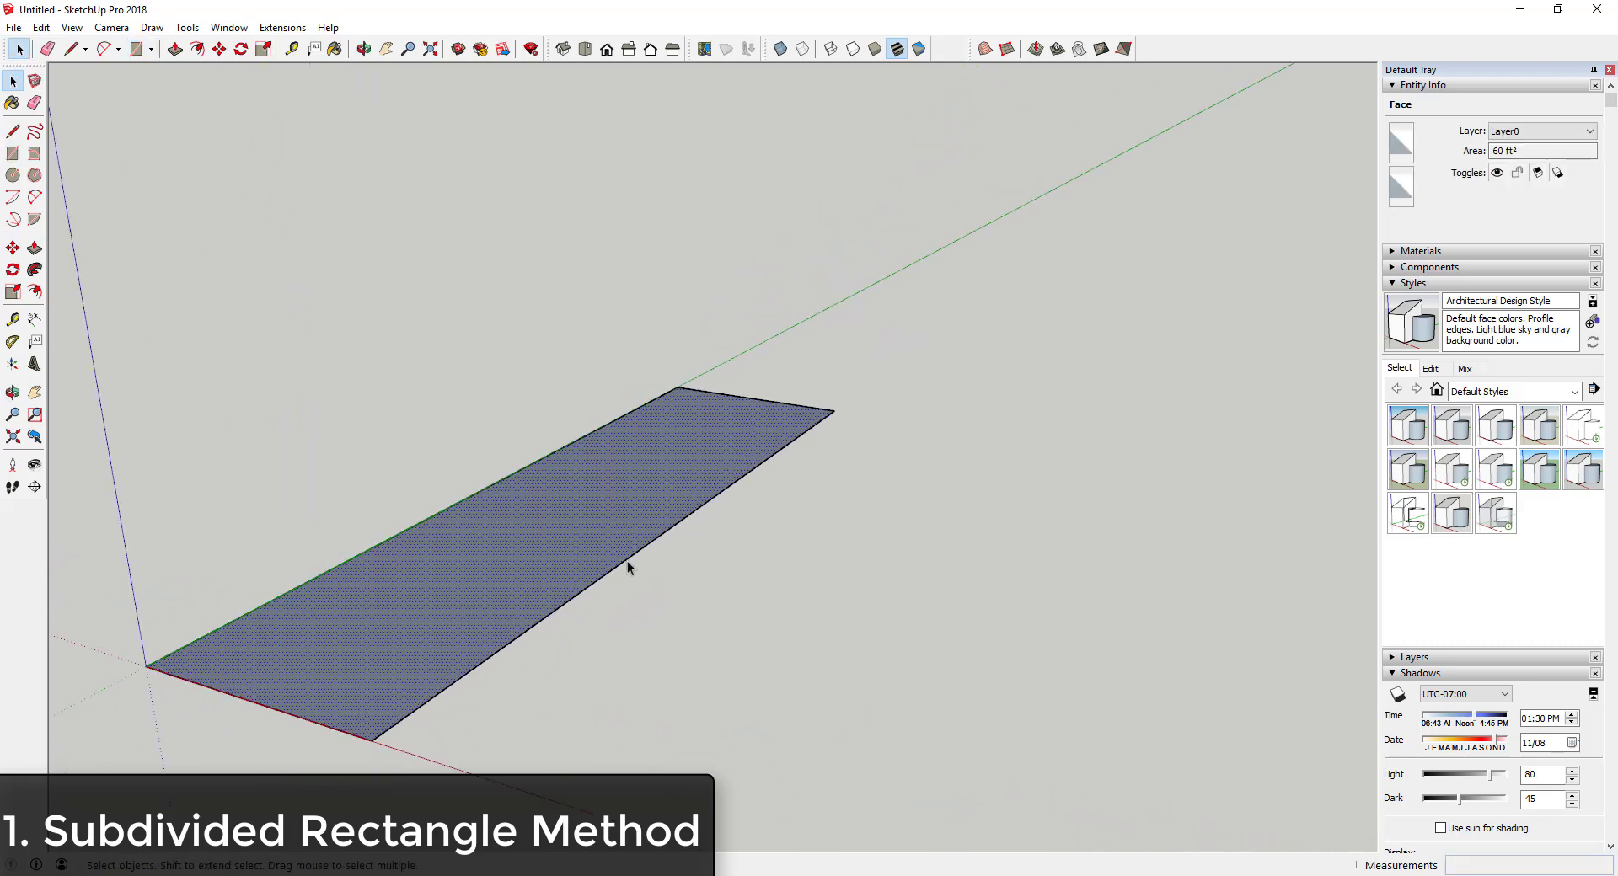
pyautogui.click(625, 562)
pyautogui.rightClick(625, 566)
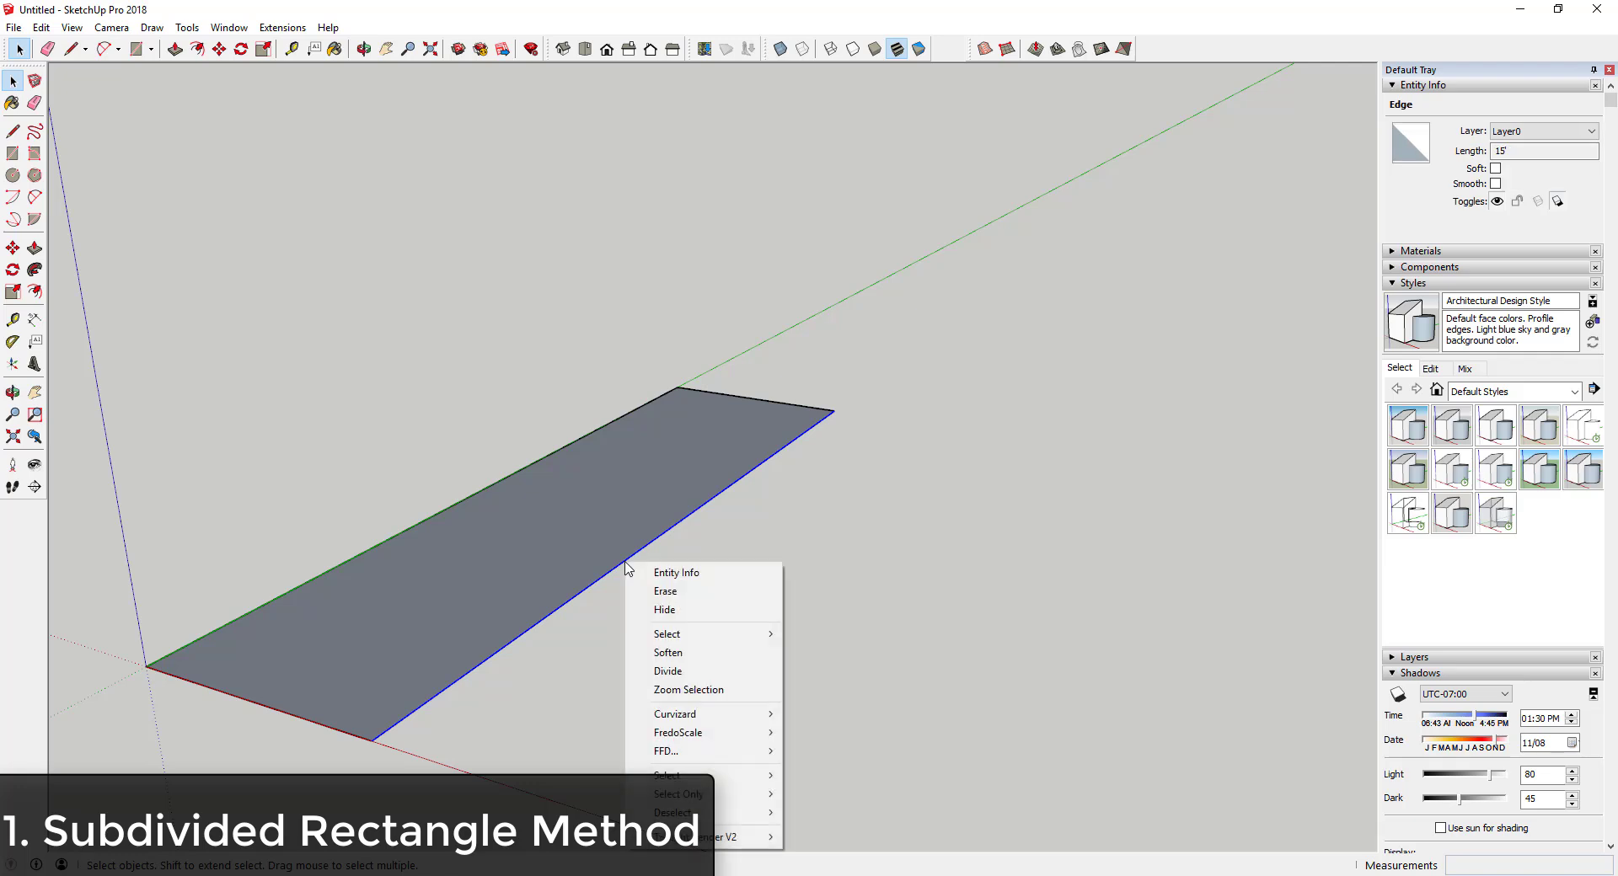
pyautogui.click(670, 670)
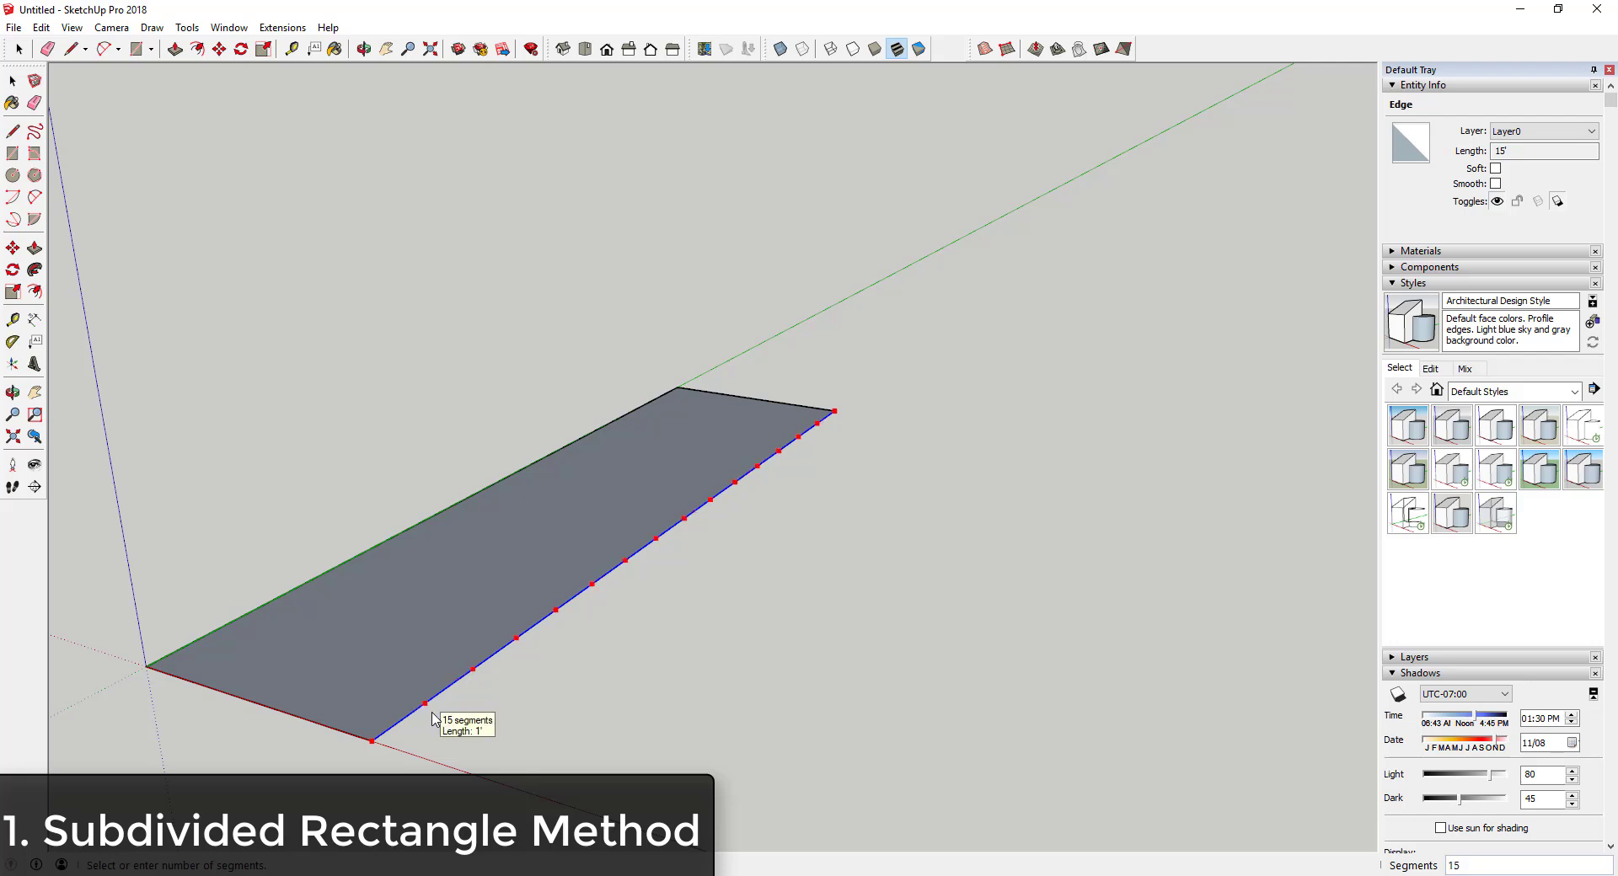
pyautogui.click(430, 698)
pyautogui.rightClick(445, 701)
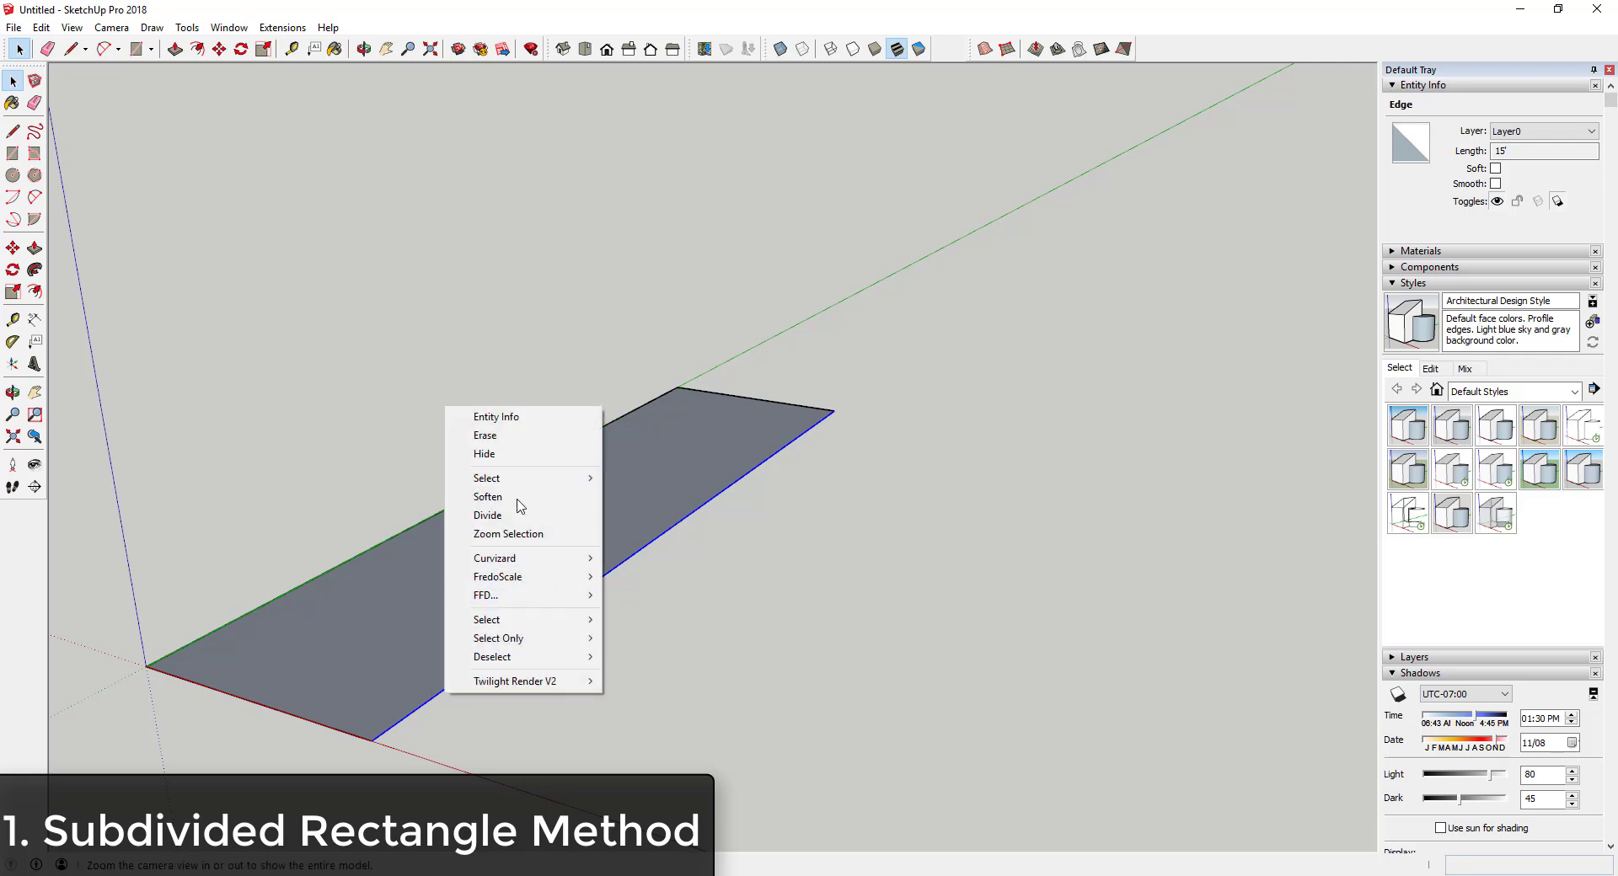
pyautogui.click(484, 515)
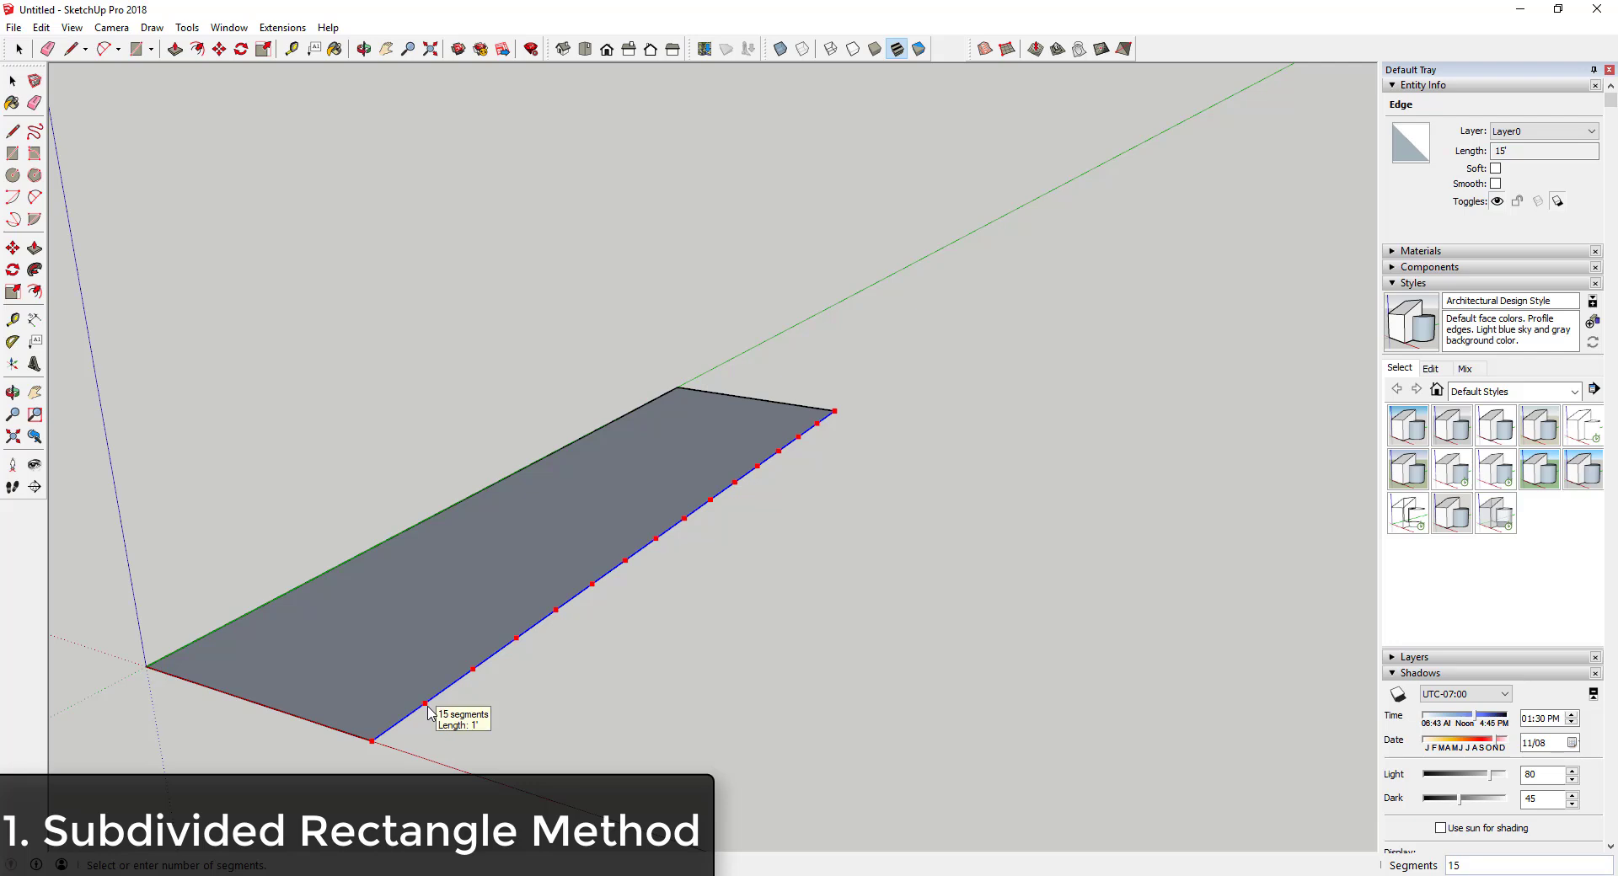
pyautogui.click(430, 713)
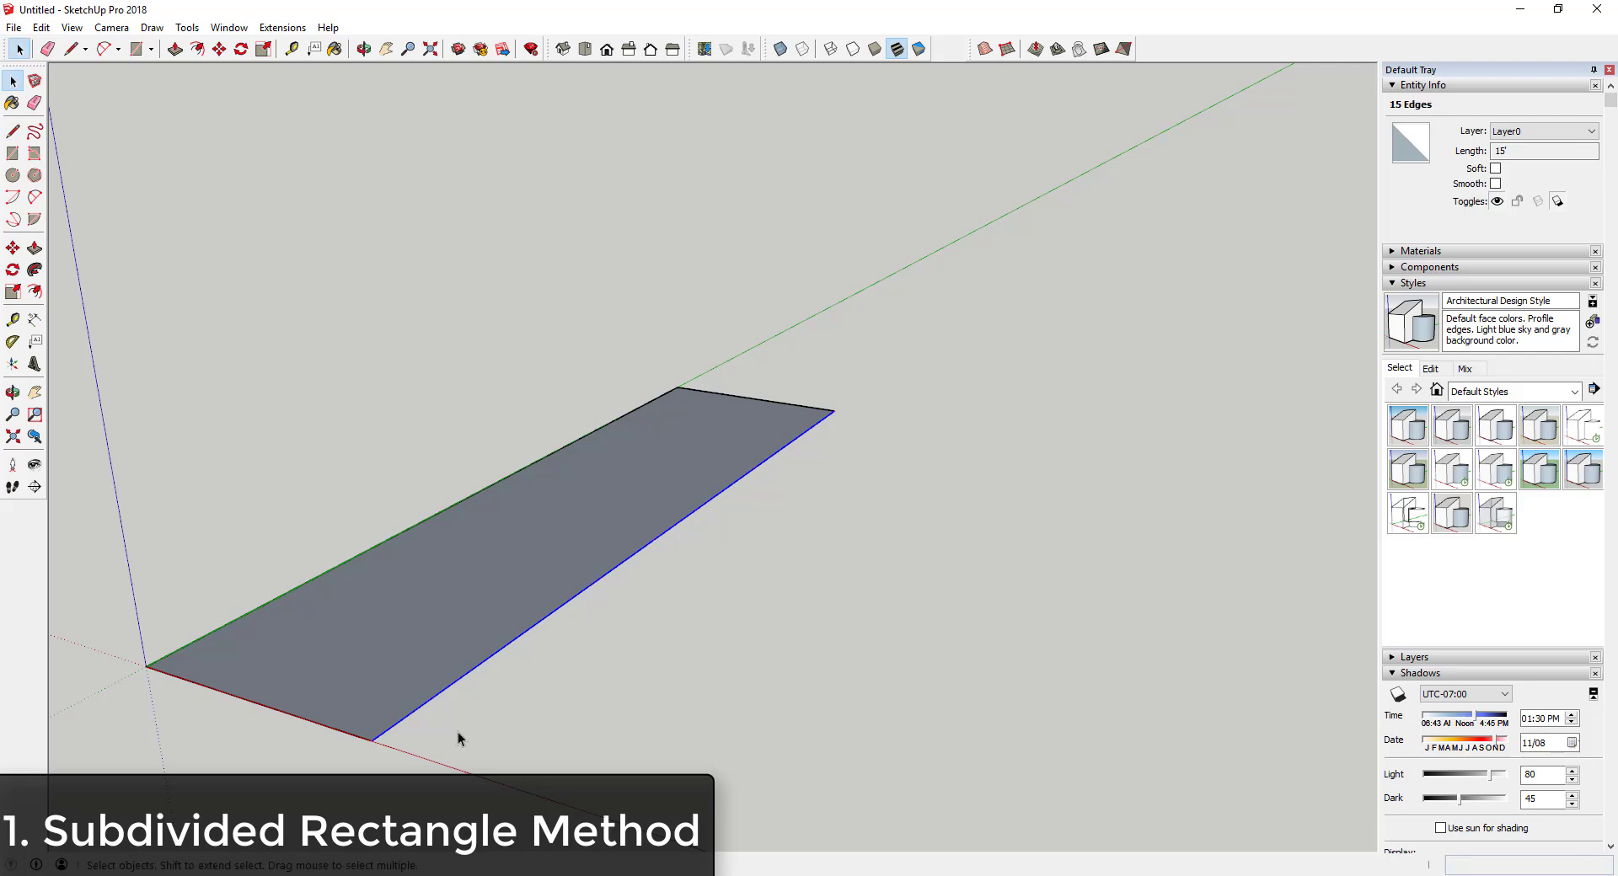
# - Copy the rectangle's short edge at the origin 1' along its length and multiply the copy by 14 to form tread strips
pyautogui.click(331, 730)
pyautogui.press('m')
pyautogui.click(360, 735)
pyautogui.press('ctrl')
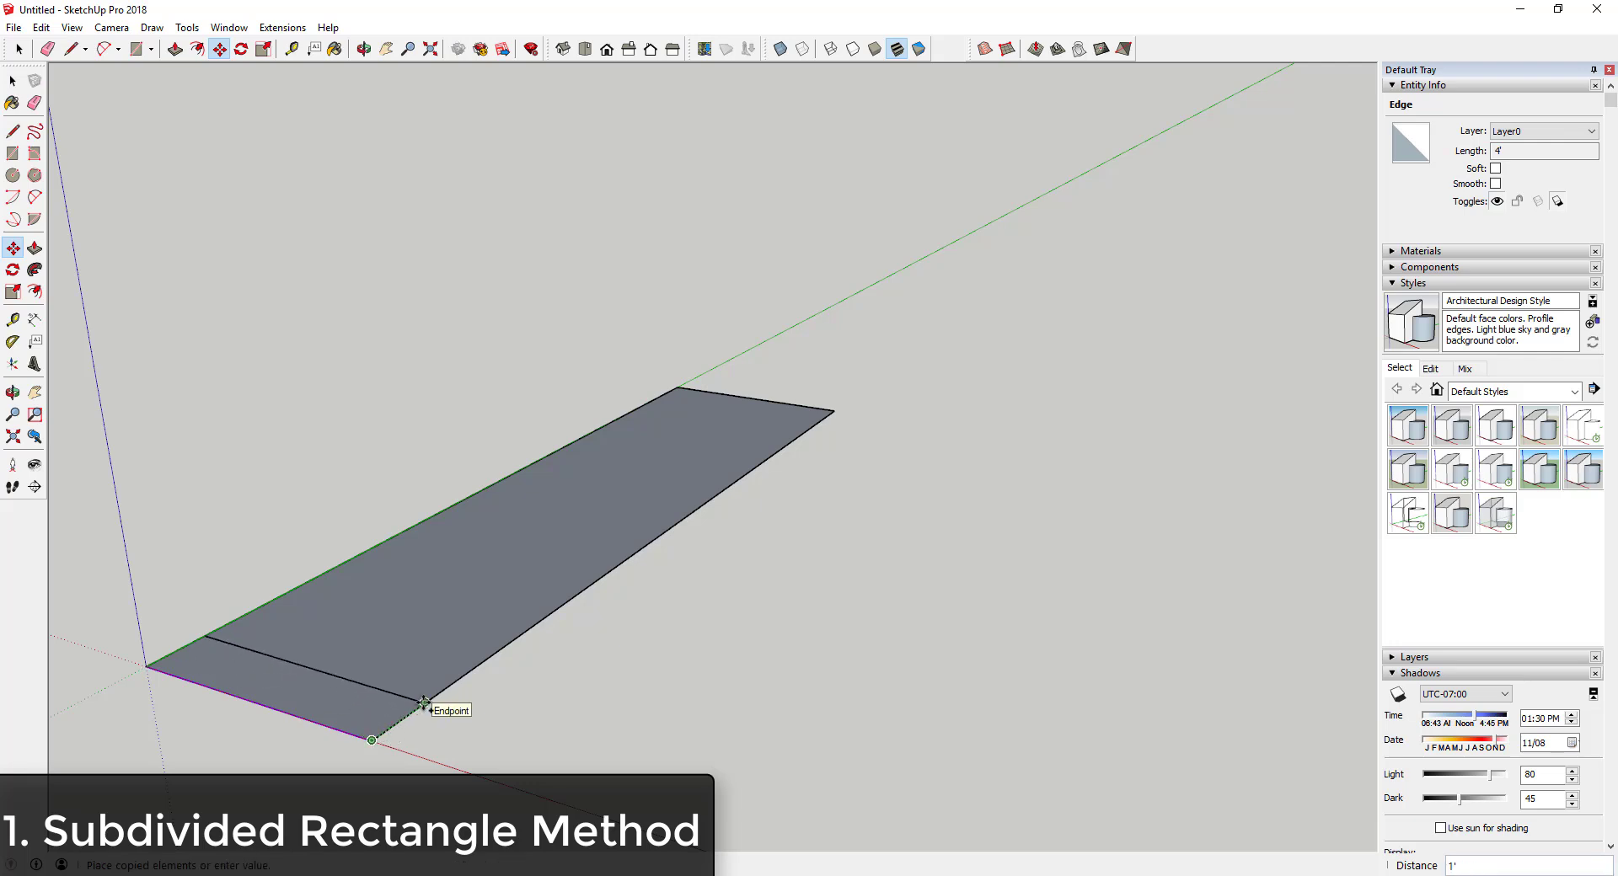
pyautogui.press('space')
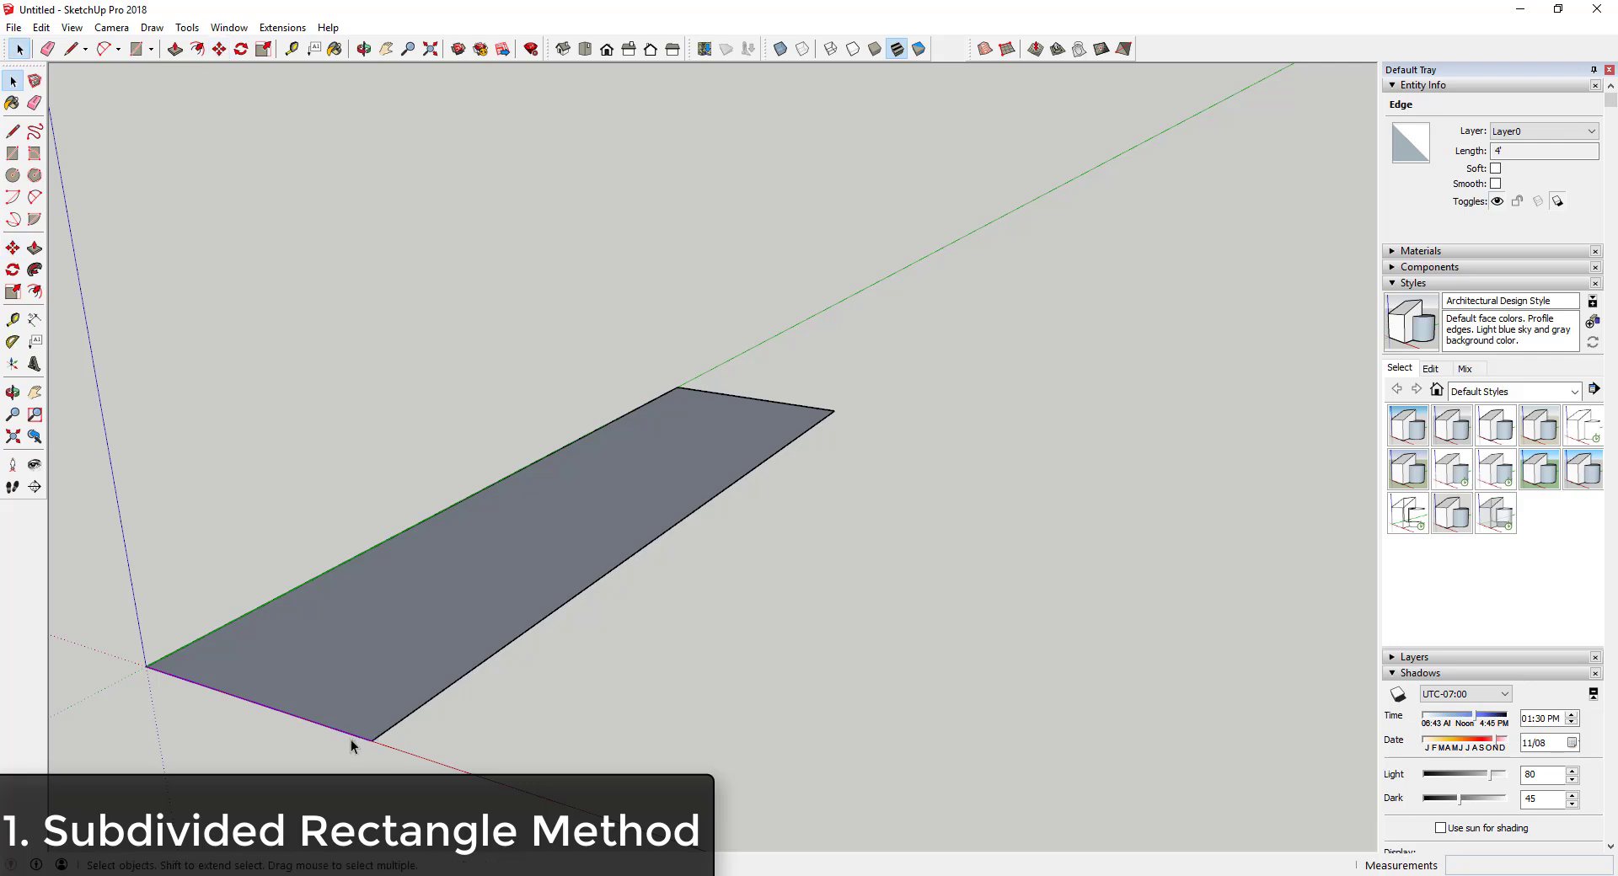
pyautogui.press('m')
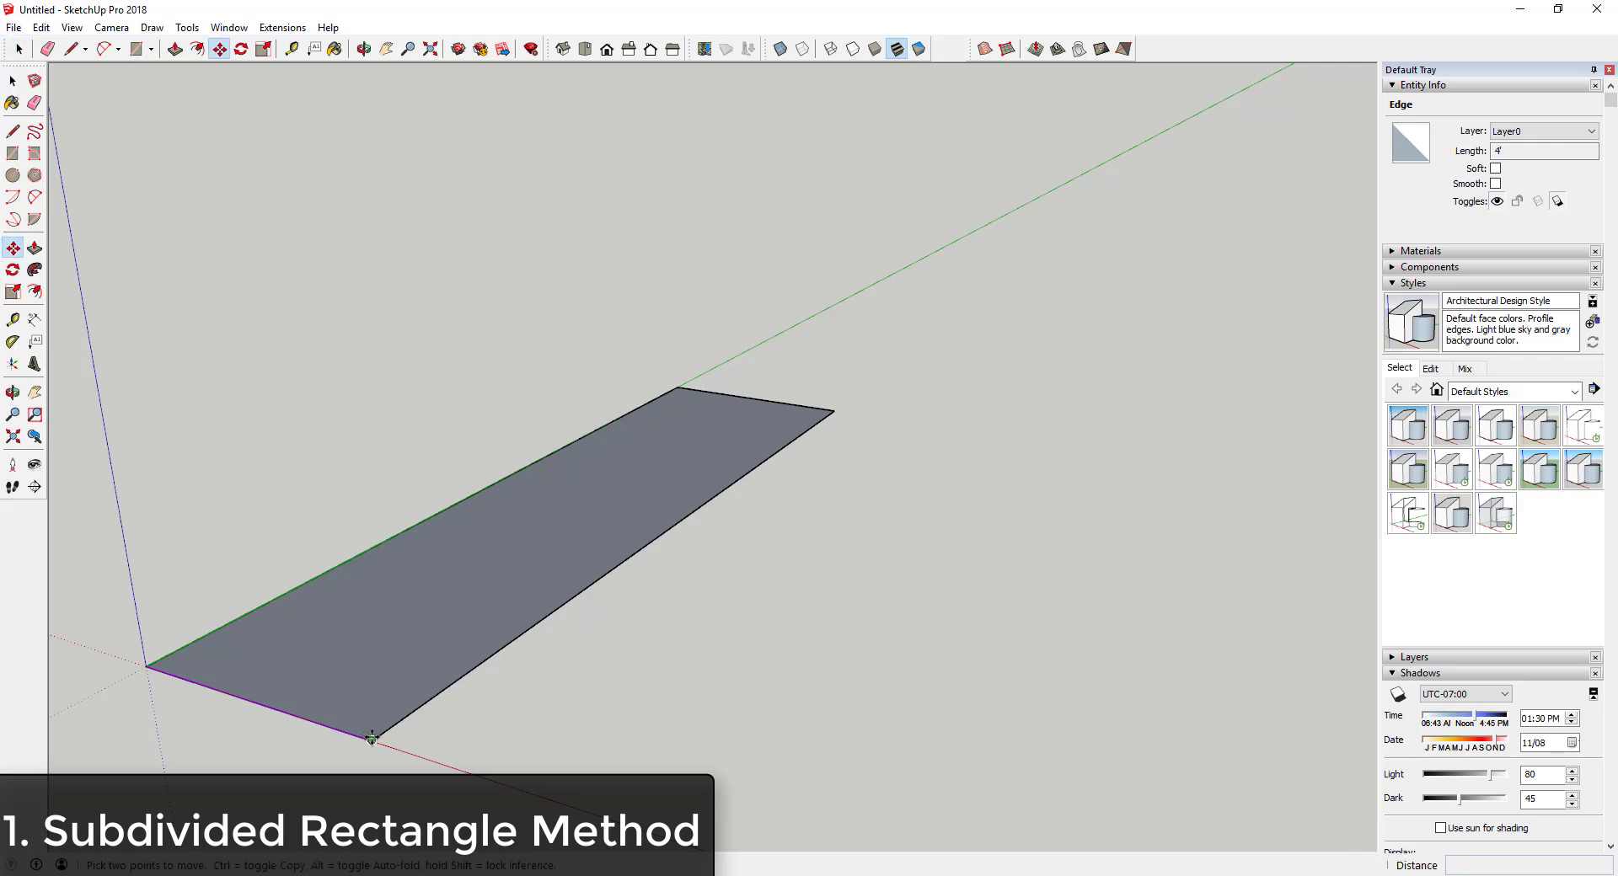
pyautogui.click(371, 740)
pyautogui.press('ctrl')
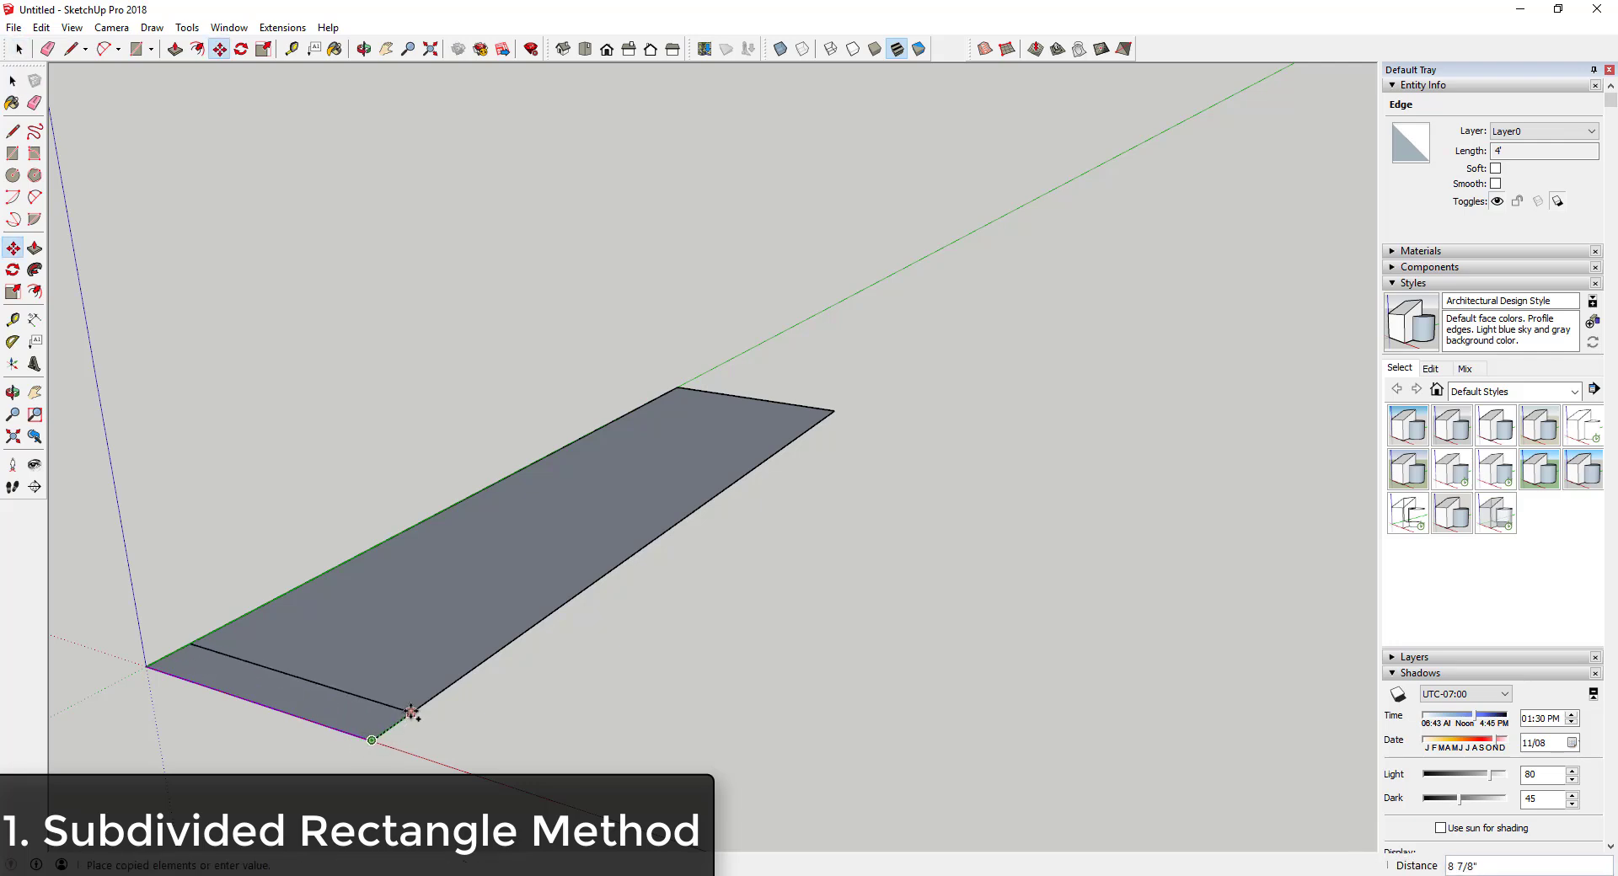
pyautogui.write("1'")
pyautogui.press('Return')
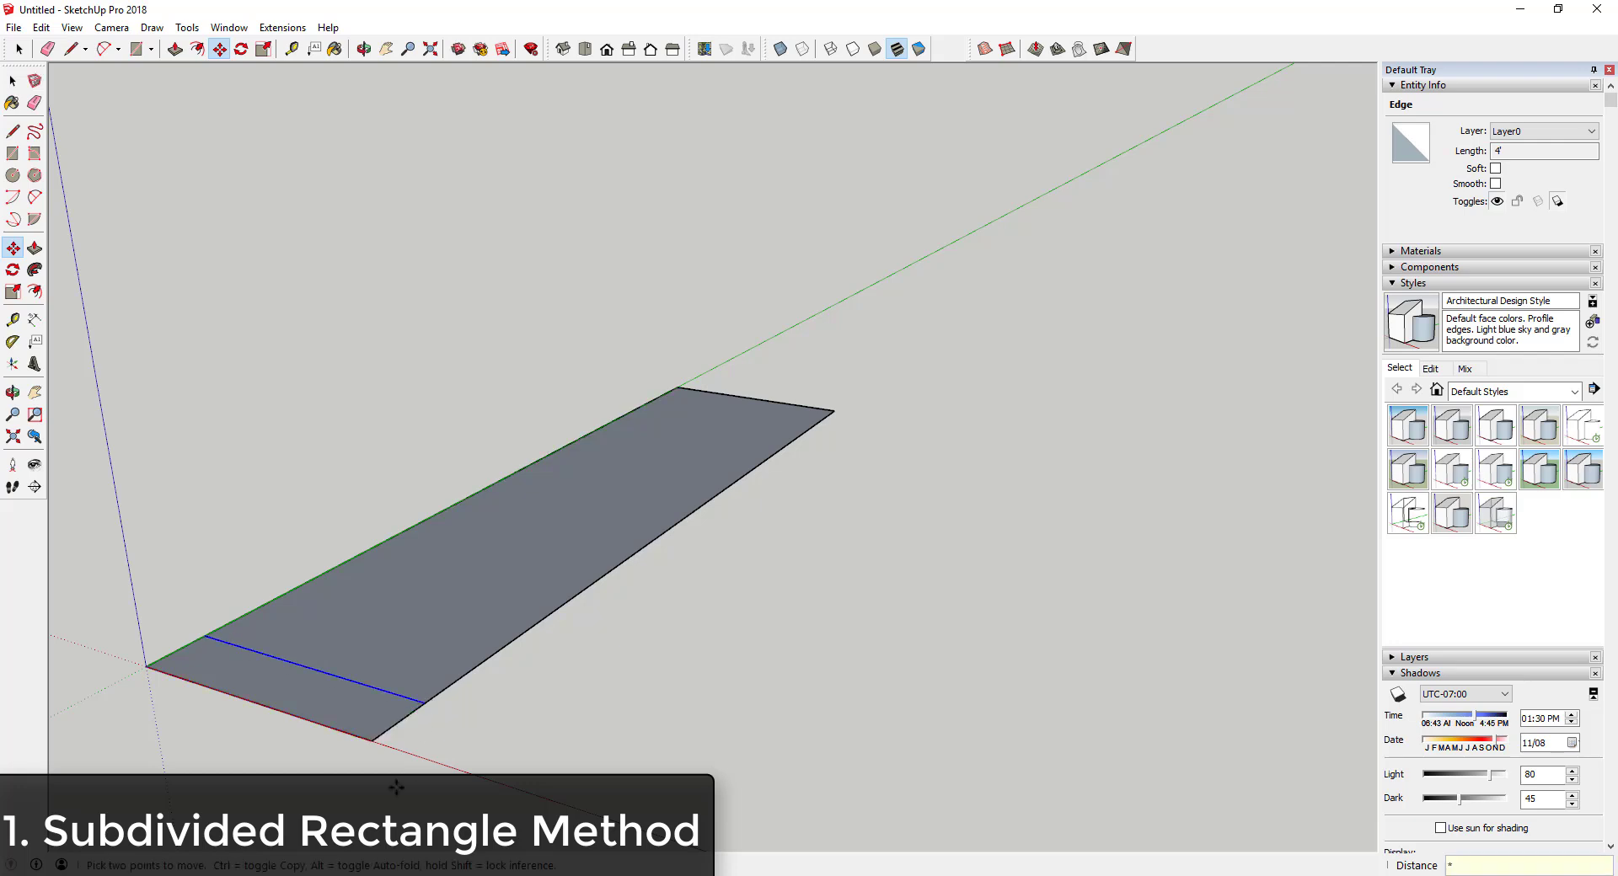
pyautogui.press('Return')
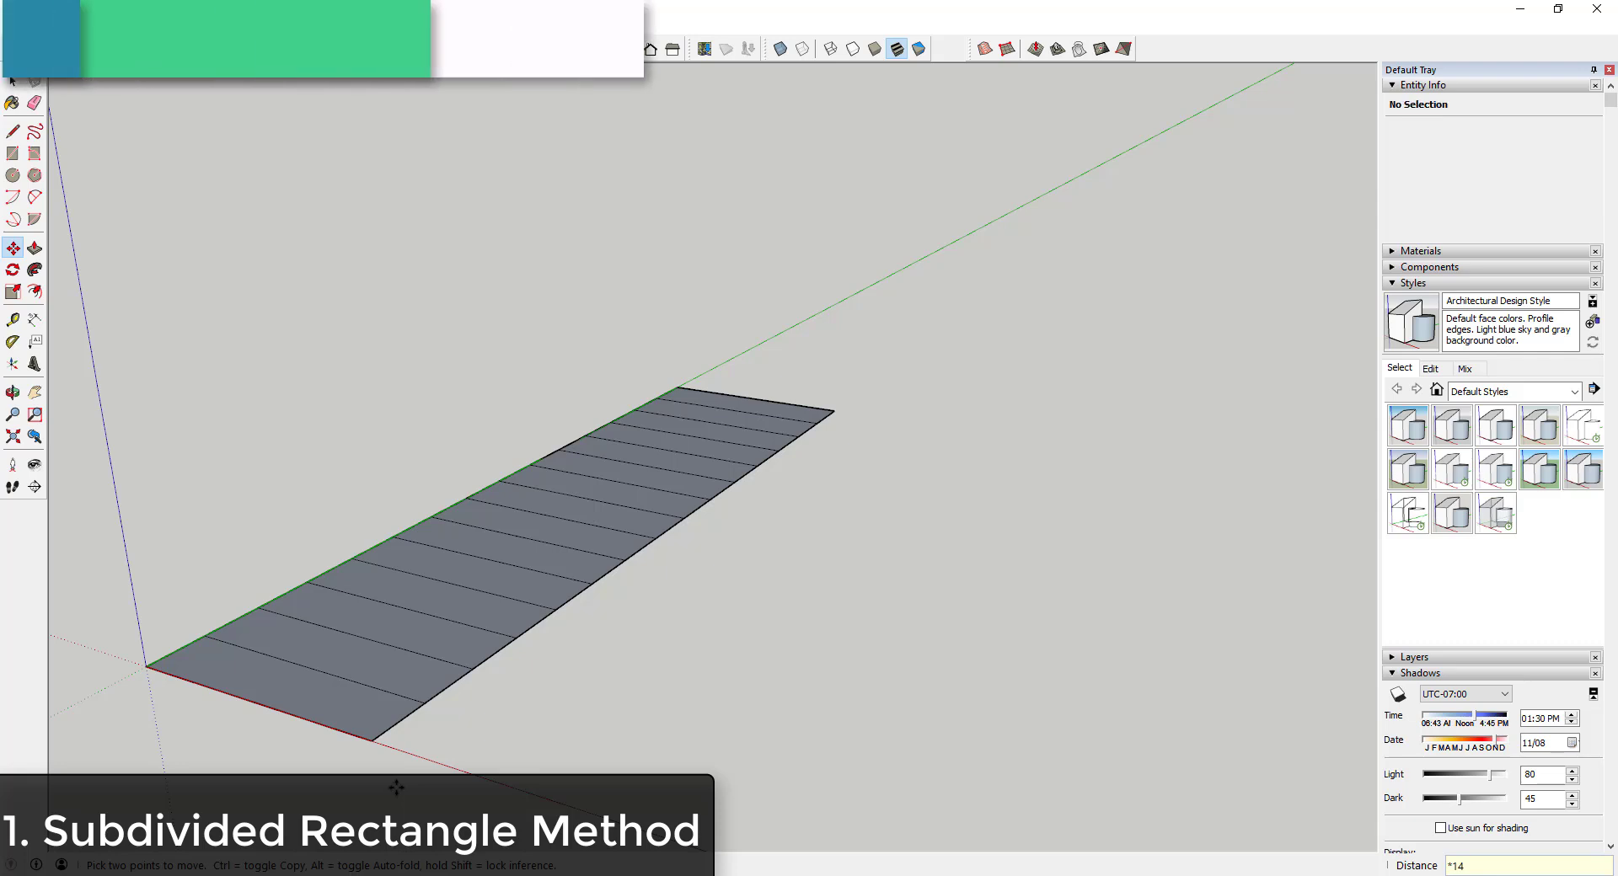
# - Draw a 9' vertical line up from the rectangle's far corner, opposite the green axis
pyautogui.press('l')
pyautogui.click(834, 410)
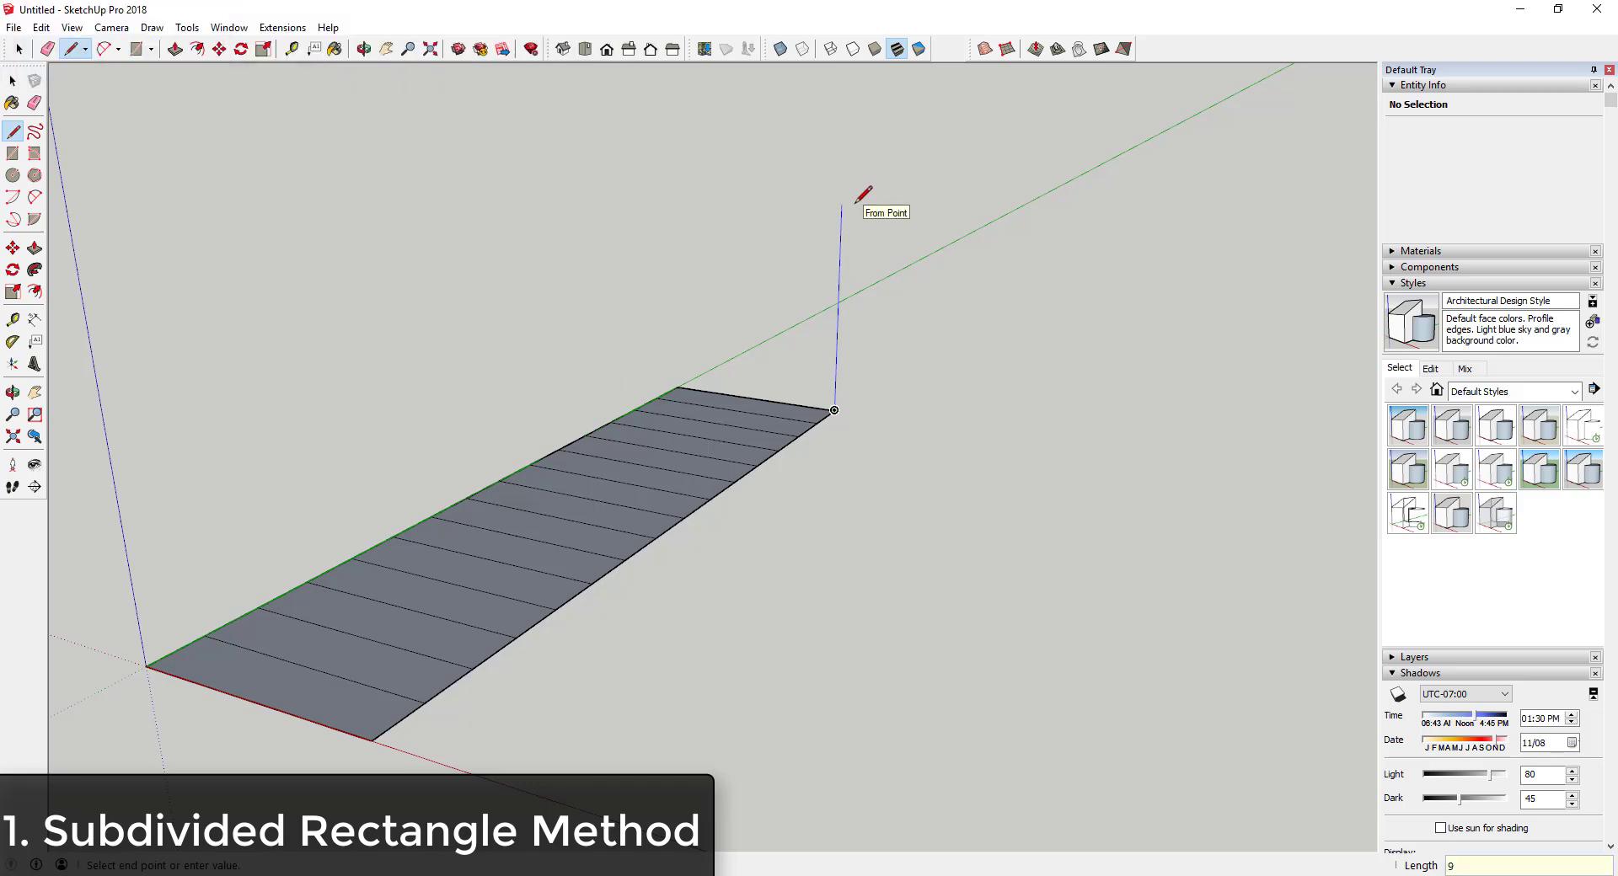
pyautogui.press('Return')
pyautogui.press('space')
# - Divide the 9' vertical line into 13 segments for the risers
pyautogui.scroll(-3, 853, 396)
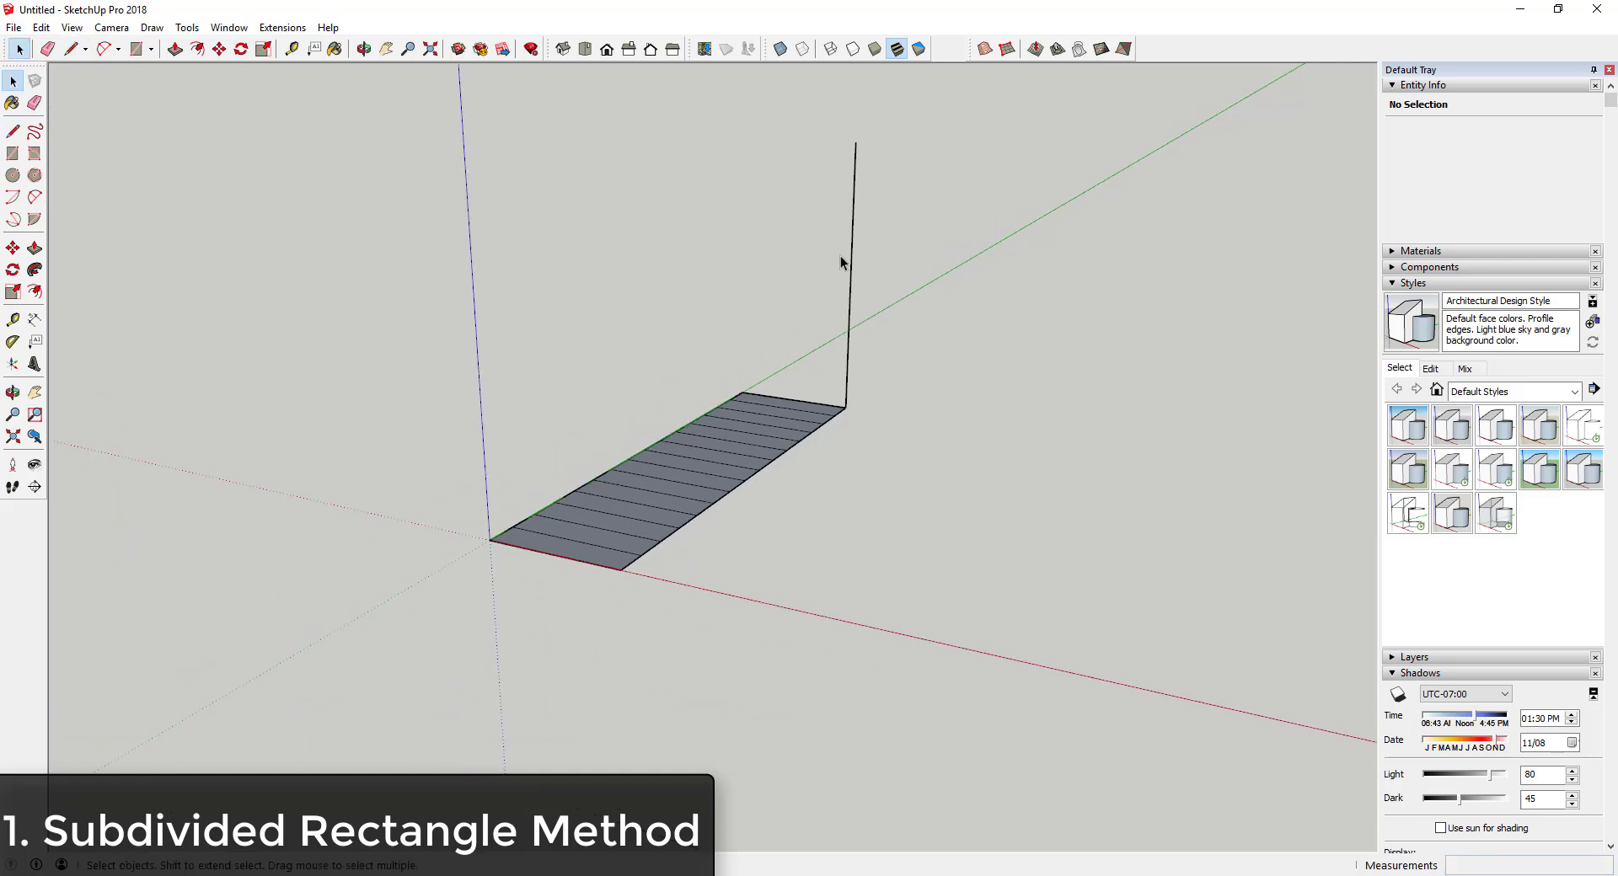
pyautogui.scroll(2, 853, 221)
pyautogui.rightClick(853, 221)
pyautogui.click(882, 334)
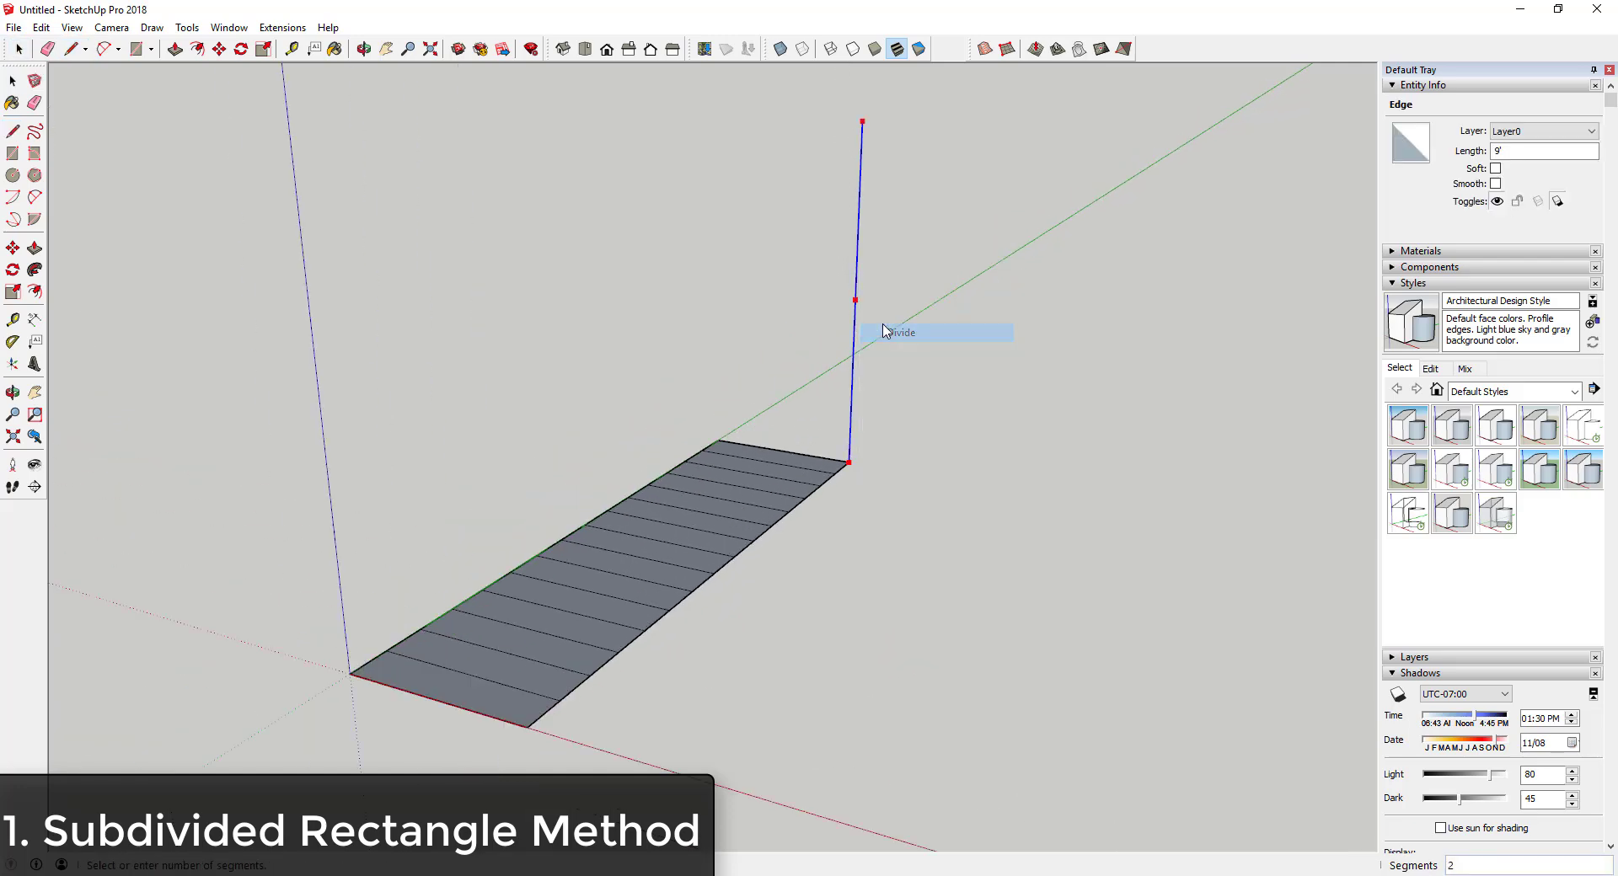
pyautogui.click(856, 446)
# - Push/Pull the tread strip farthest from the origin up 9' to the top of the divided vertical line
pyautogui.press('p')
pyautogui.moveTo(834, 462); pyautogui.dragTo(858, 134)
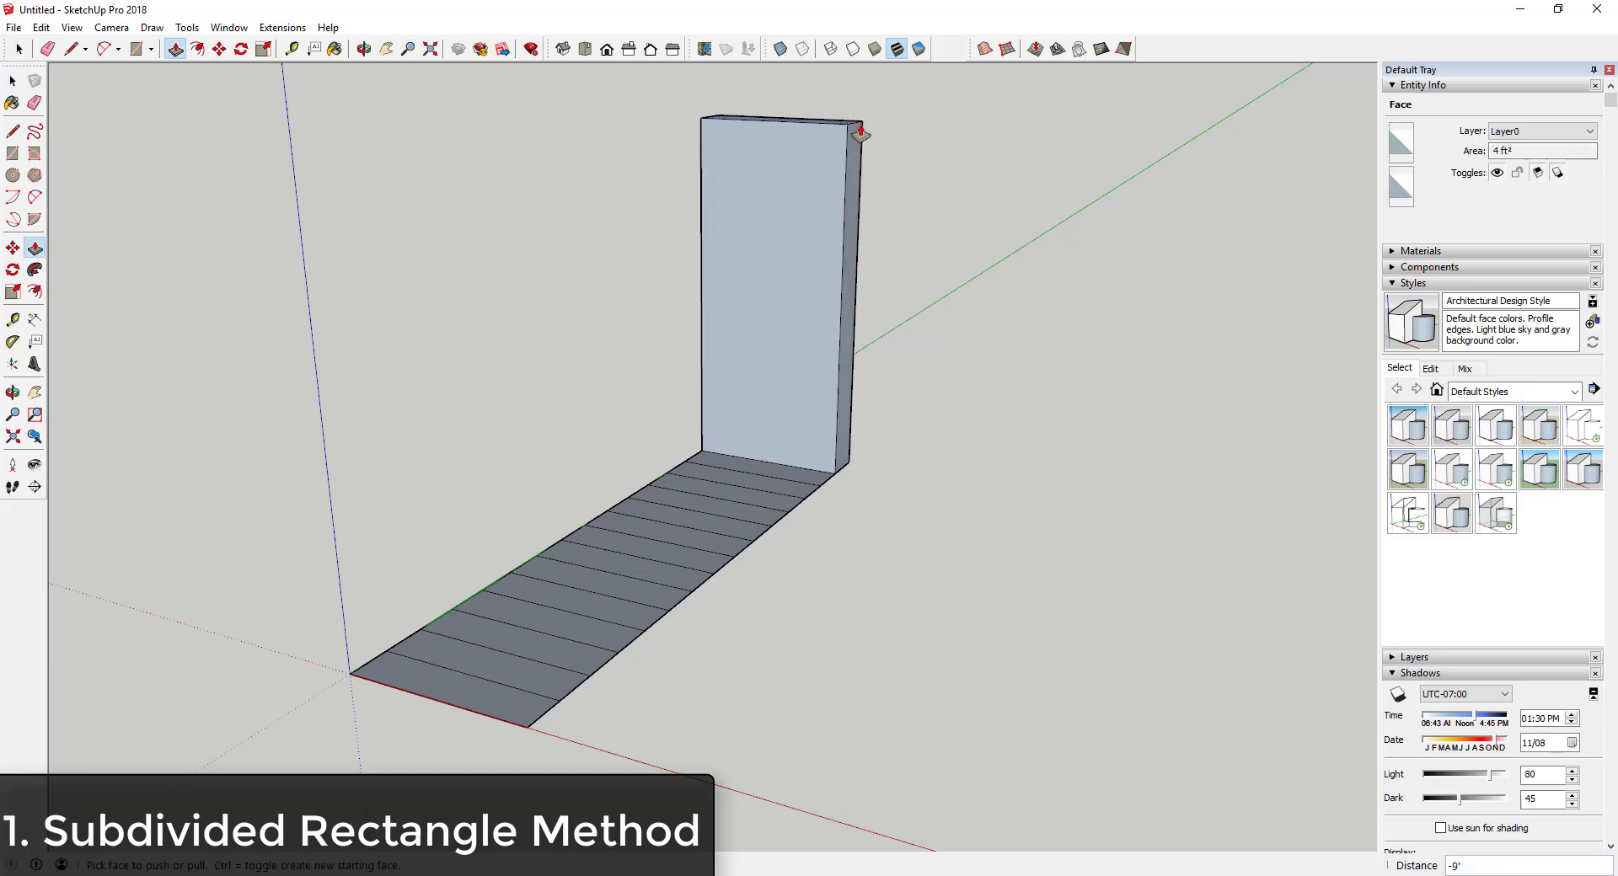
pyautogui.doubleClick(816, 495)
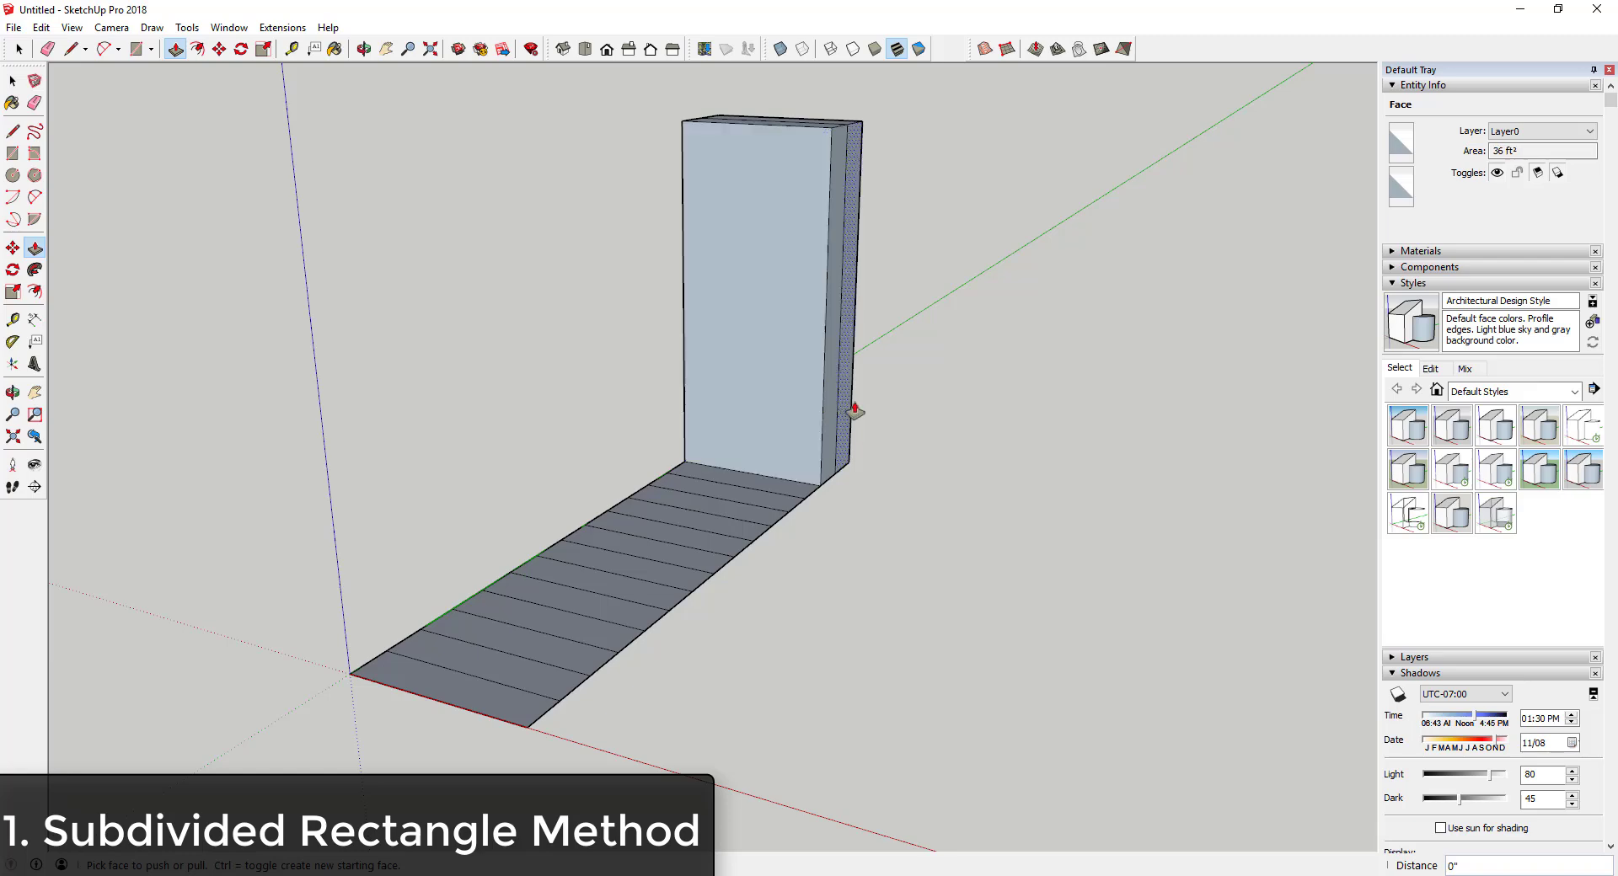
pyautogui.hotkey('ctrl', 'z')
# - Push/Pull the remaining tread strips up, each ending one riser division lower on the vertical line than the strip behind
pyautogui.moveTo(809, 480); pyautogui.dragTo(859, 155)
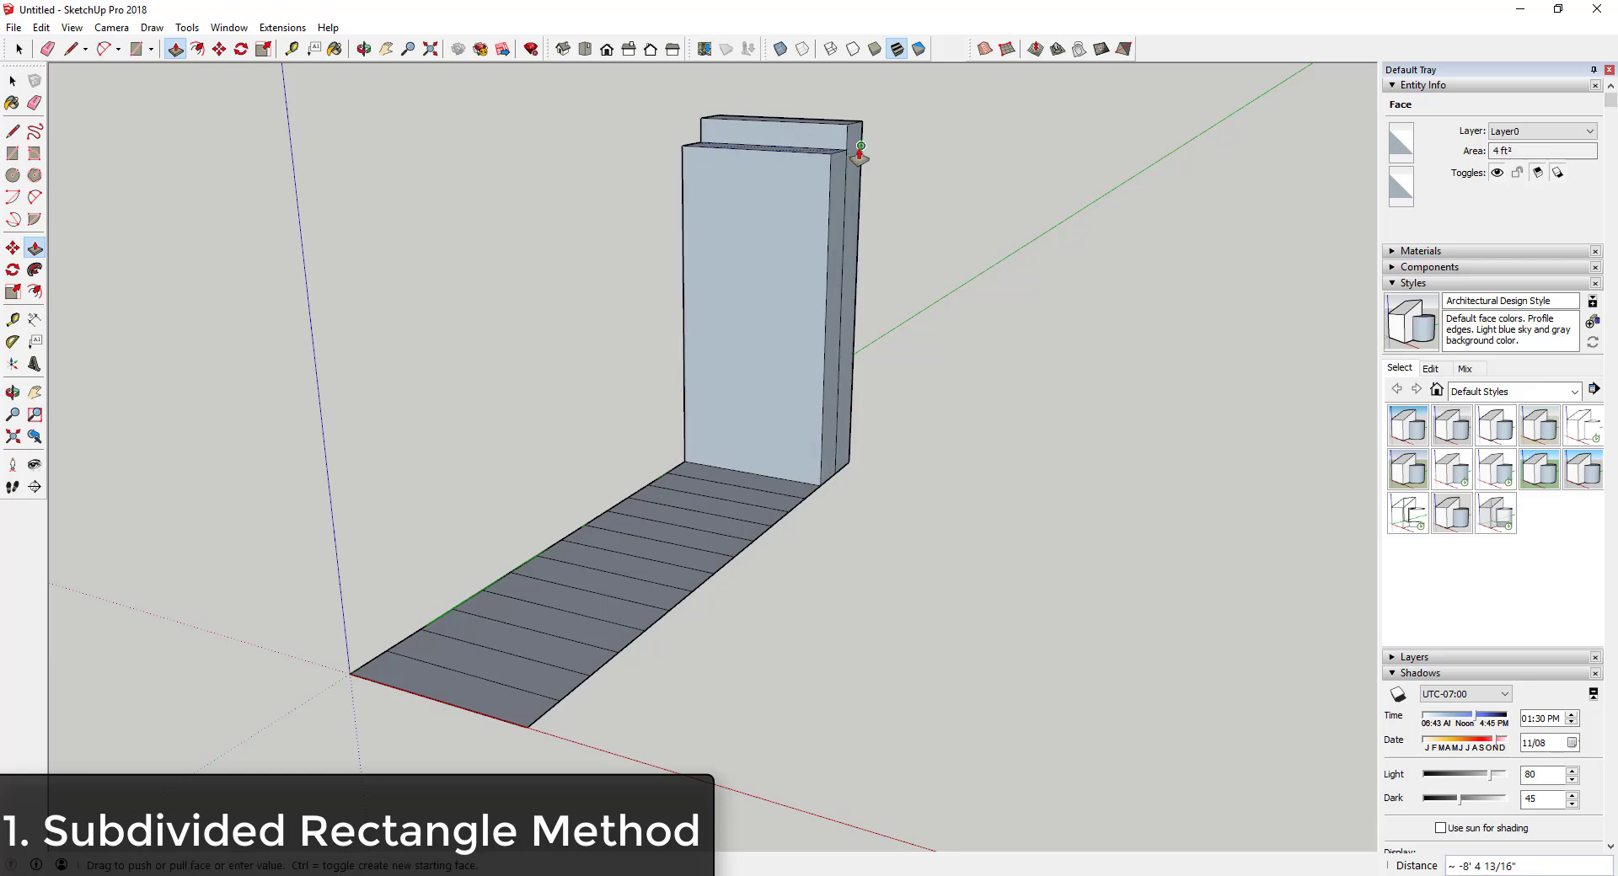
pyautogui.moveTo(802, 484); pyautogui.dragTo(858, 168)
pyautogui.moveTo(792, 504); pyautogui.dragTo(860, 204)
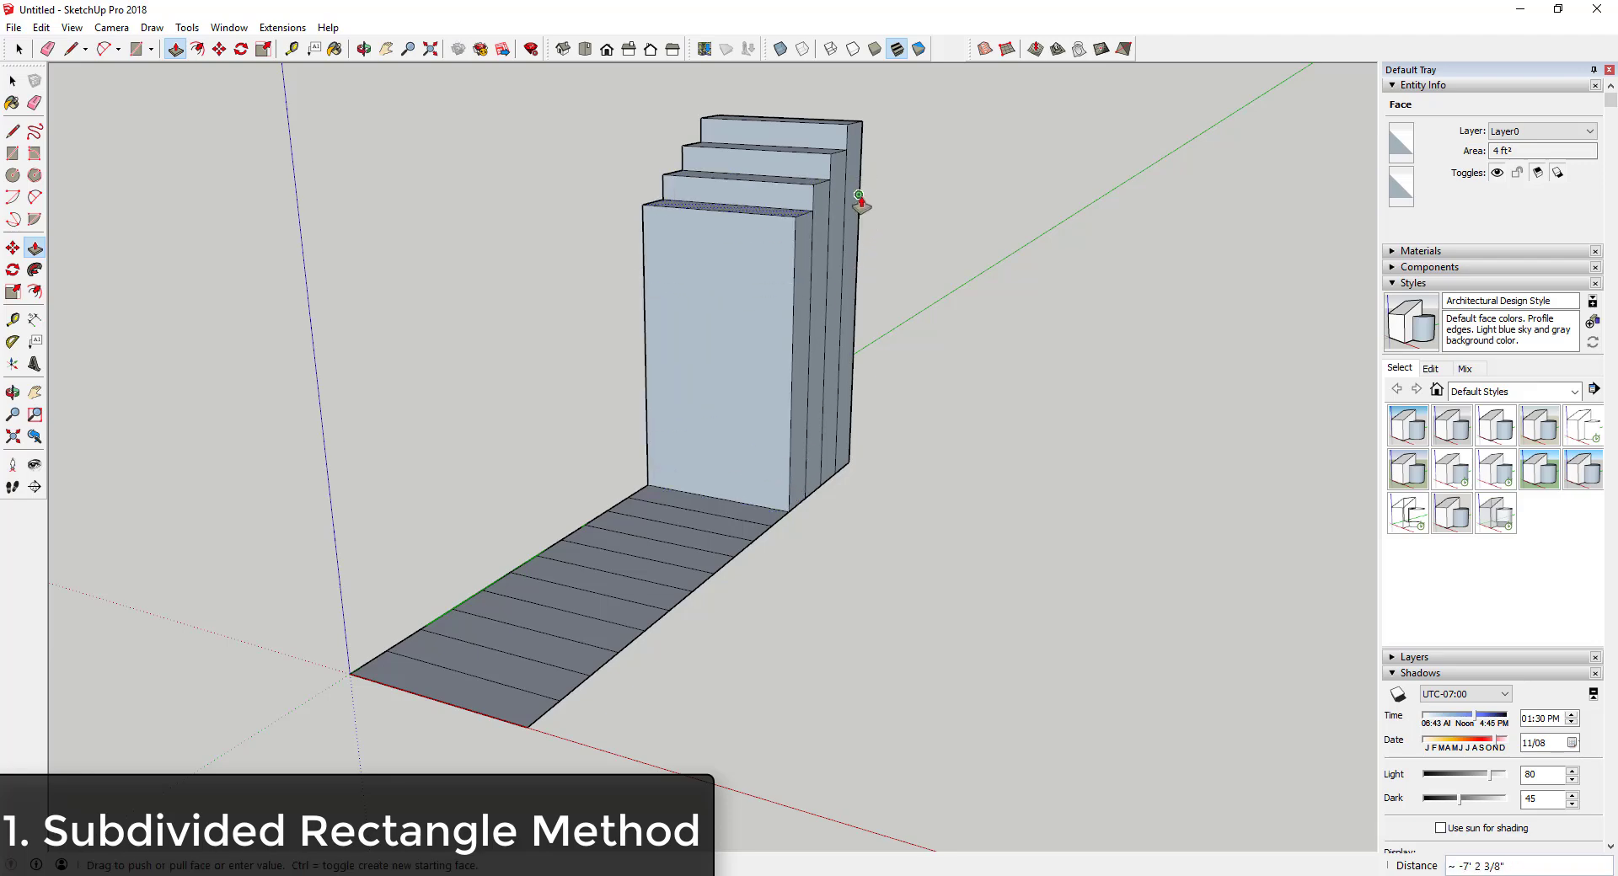
pyautogui.moveTo(782, 506); pyautogui.dragTo(858, 236)
pyautogui.moveTo(699, 521); pyautogui.dragTo(859, 250)
pyautogui.moveTo(674, 534); pyautogui.dragTo(858, 278)
pyautogui.moveTo(657, 552); pyautogui.dragTo(857, 299)
pyautogui.moveTo(640, 569); pyautogui.dragTo(857, 337)
pyautogui.moveTo(616, 586)
pyautogui.mouseDown()
pyautogui.moveTo(769, 527)
pyautogui.moveTo(856, 345)
pyautogui.mouseUp()
pyautogui.moveTo(590, 607)
pyautogui.mouseDown()
pyautogui.moveTo(856, 371)
pyautogui.moveTo(856, 403)
pyautogui.mouseUp()
pyautogui.moveTo(531, 646); pyautogui.dragTo(856, 430)
pyautogui.moveTo(497, 670); pyautogui.dragTo(856, 451)
pyautogui.moveTo(463, 693); pyautogui.dragTo(853, 470)
# - Erase the leftover vertical edges between the steps on the staircase's side
pyautogui.moveTo(542, 712); pyautogui.dragTo(471, 629, button='middle')
pyautogui.press('e')
pyautogui.moveTo(472, 626)
pyautogui.mouseDown()
pyautogui.moveTo(594, 586)
pyautogui.moveTo(740, 472)
pyautogui.moveTo(900, 408)
pyautogui.mouseUp()
# - Reverse the faces of the entire staircase and clear the selection
pyautogui.press('space')
pyautogui.tripleClick(816, 431)
pyautogui.rightClick(816, 431)
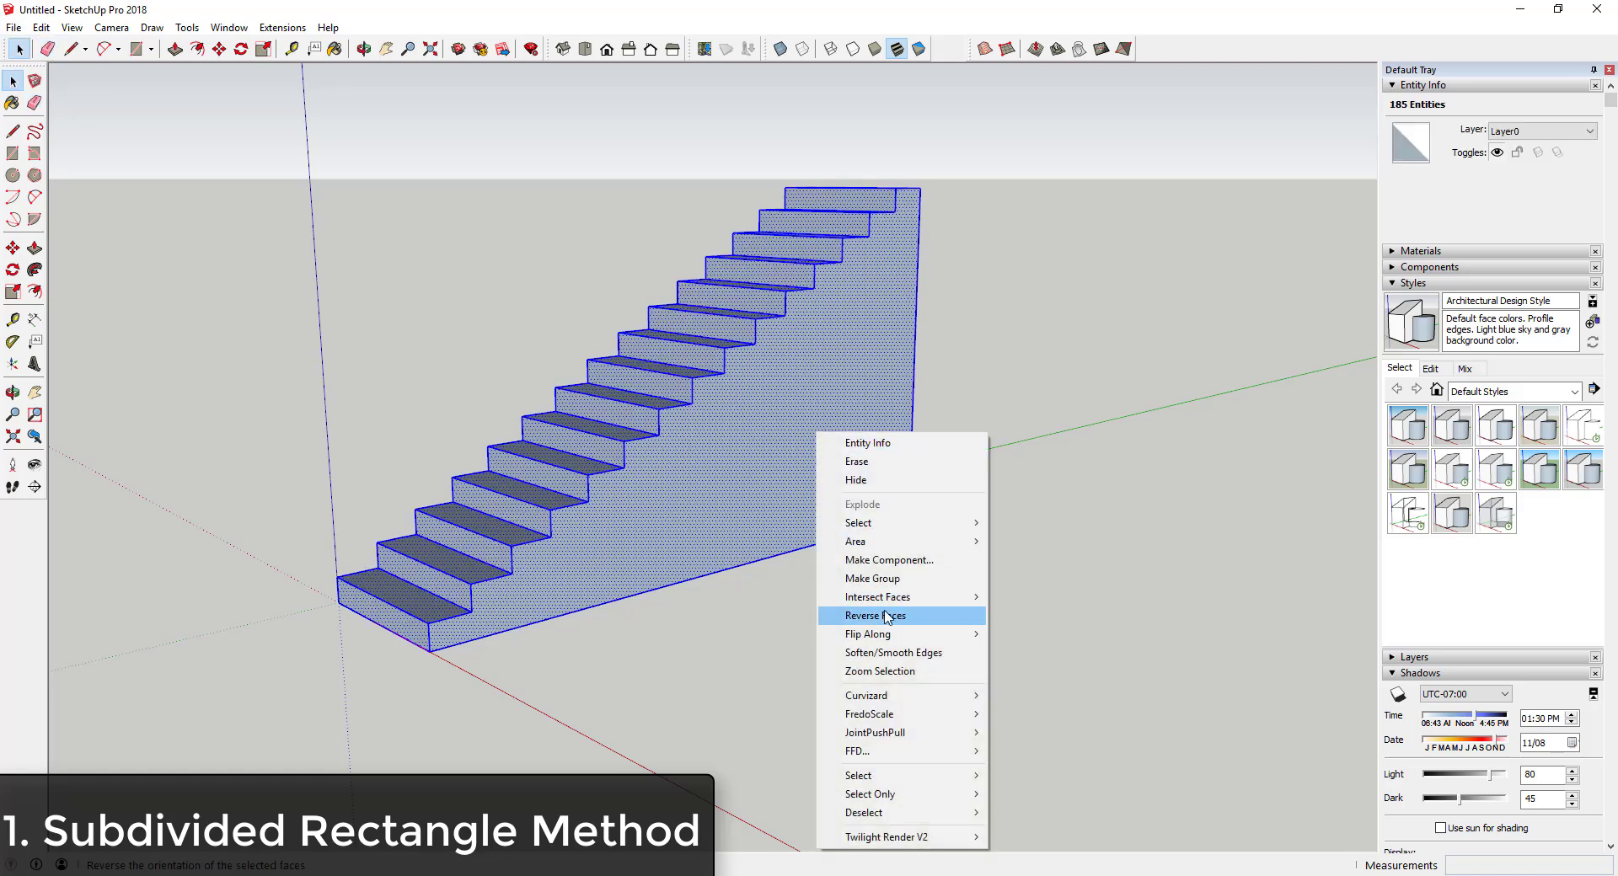
pyautogui.click(884, 616)
pyautogui.click(816, 773)
pyautogui.moveTo(816, 773); pyautogui.dragTo(637, 488, button='middle')
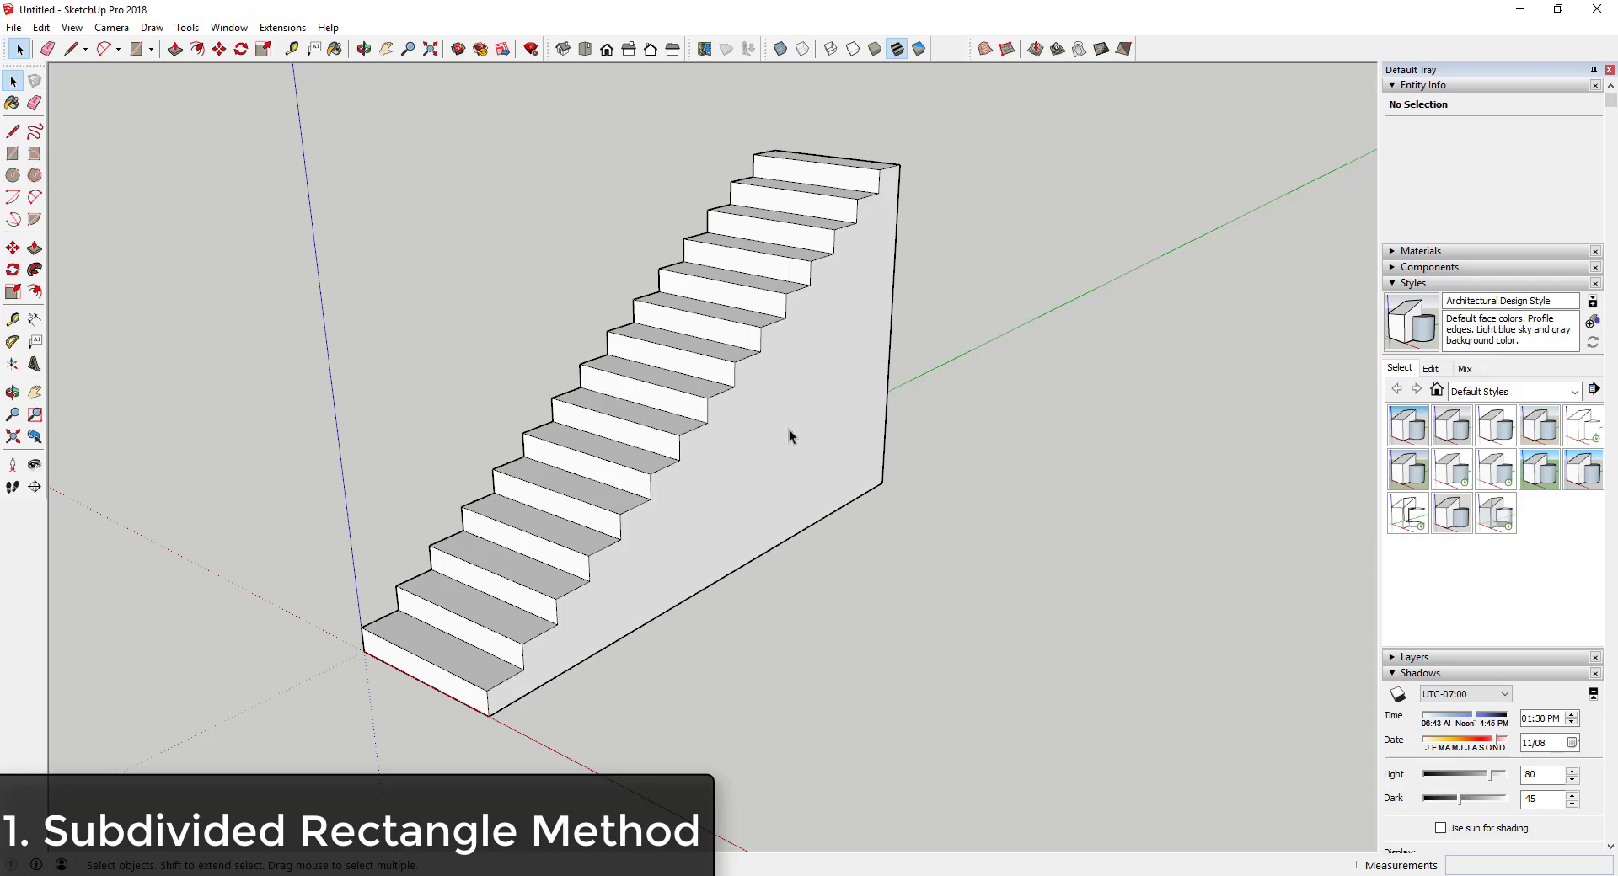
# - Draw a line about 4' 10" long along the red axis from the staircase's front bottom corner
pyautogui.scroll(-3, 830, 492)
pyautogui.moveTo(816, 483); pyautogui.dragTo(827, 435, button='middle')
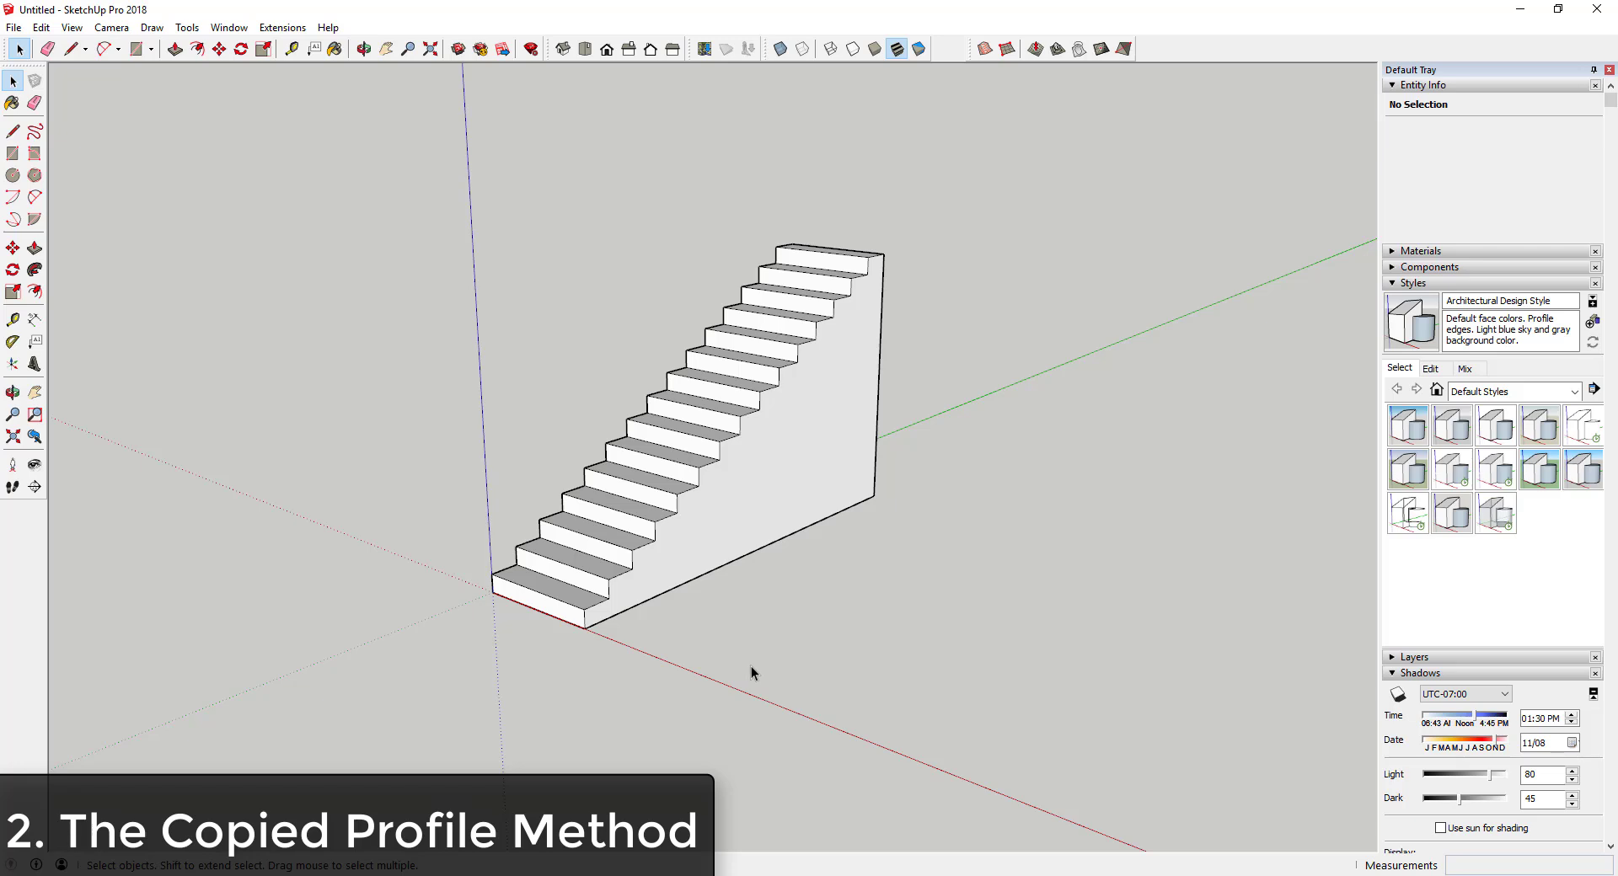
pyautogui.press('l')
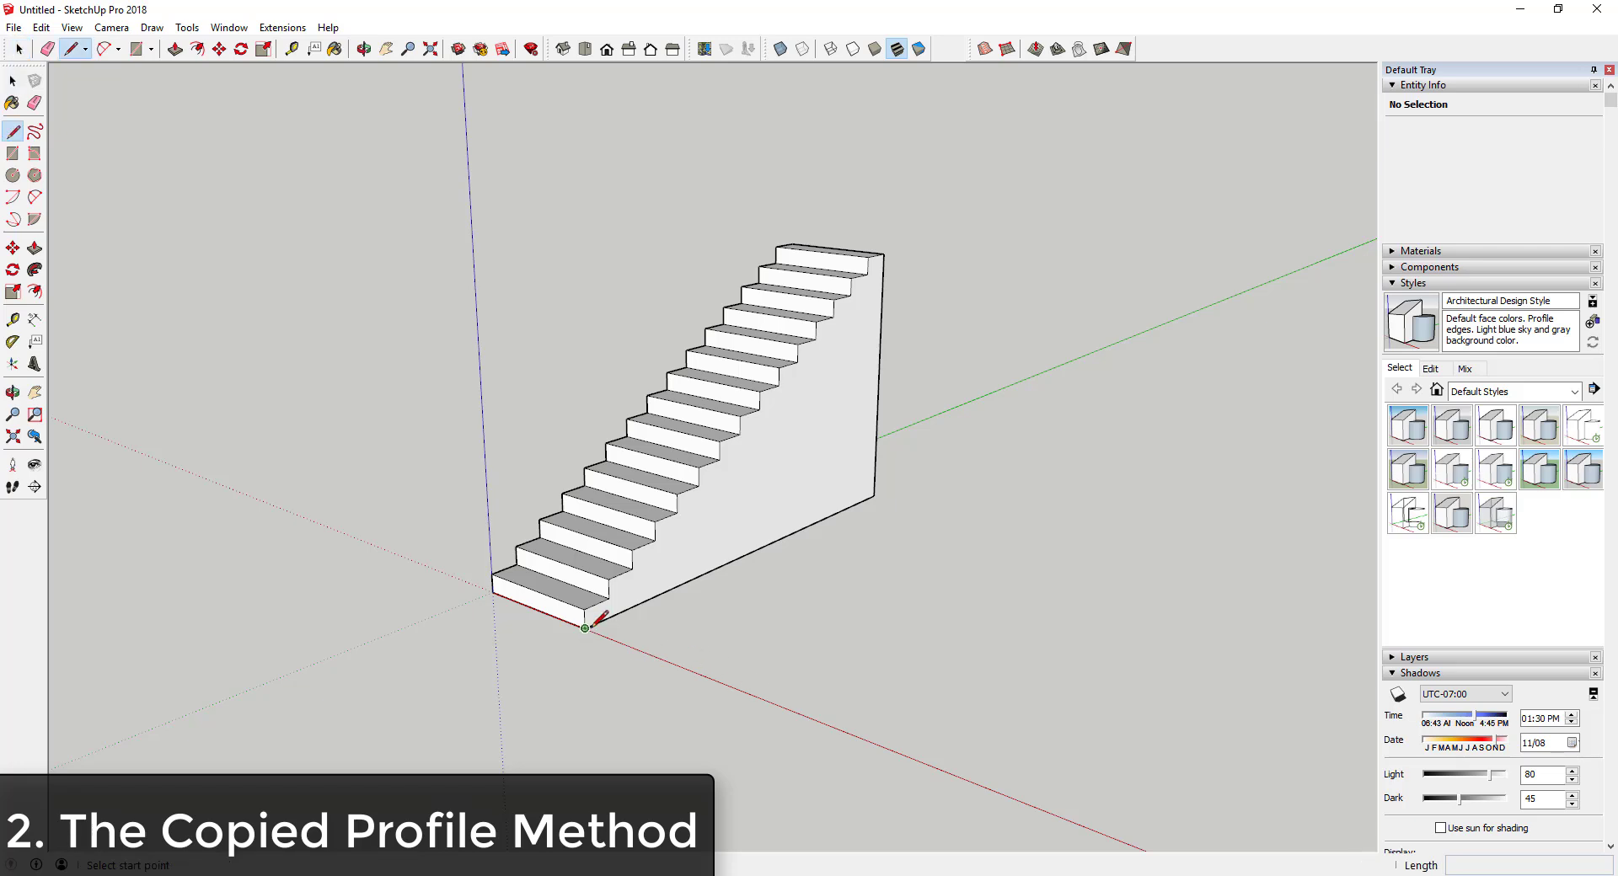
pyautogui.click(584, 628)
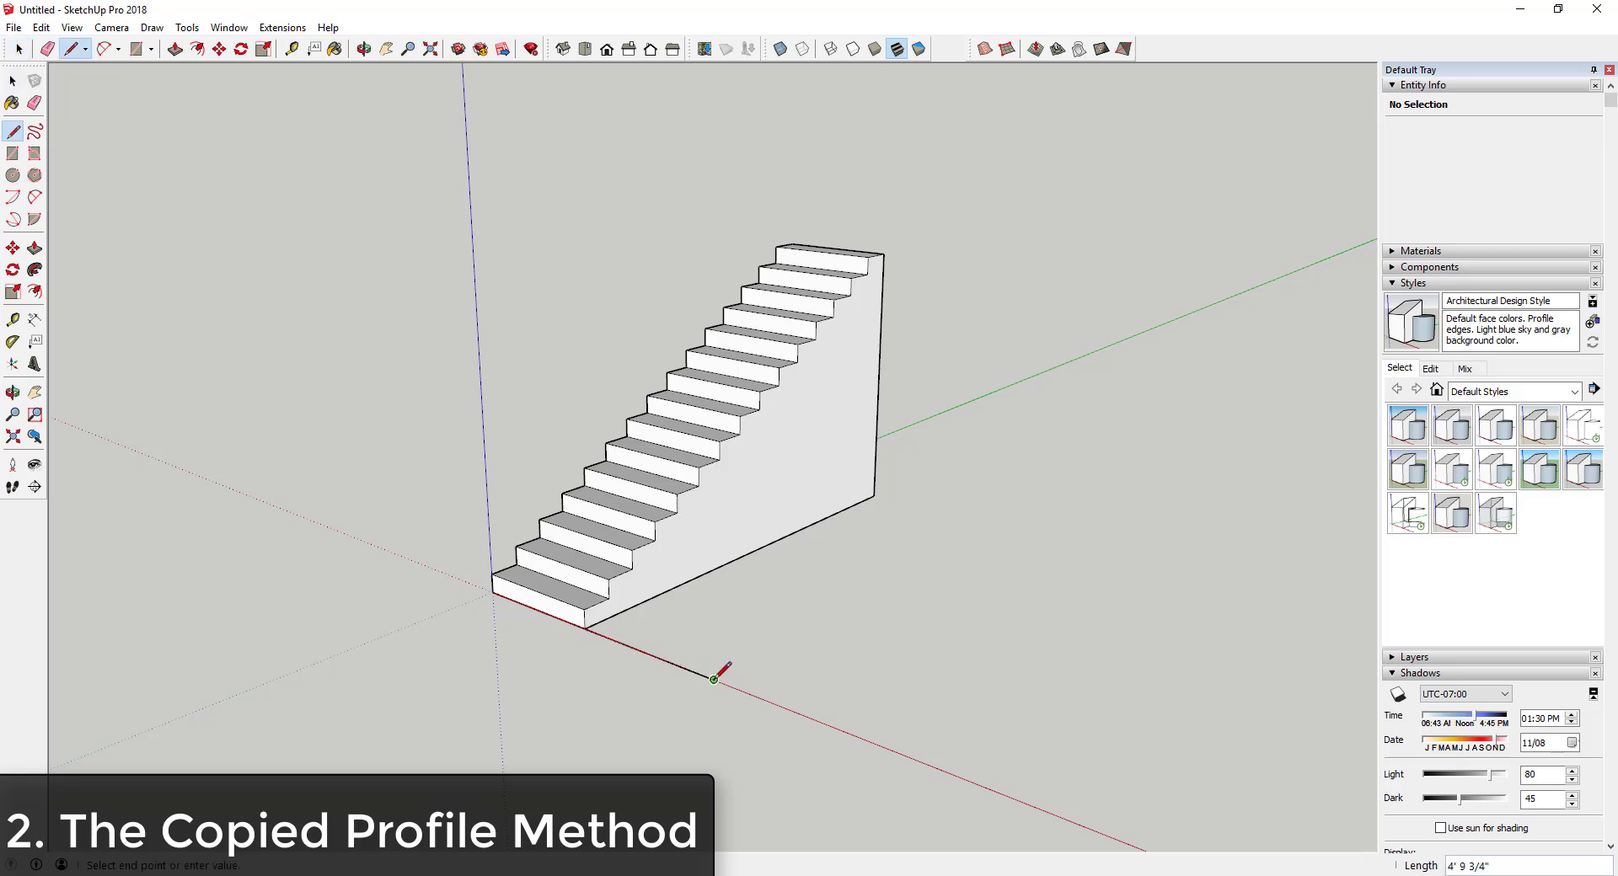
pyautogui.click(714, 680)
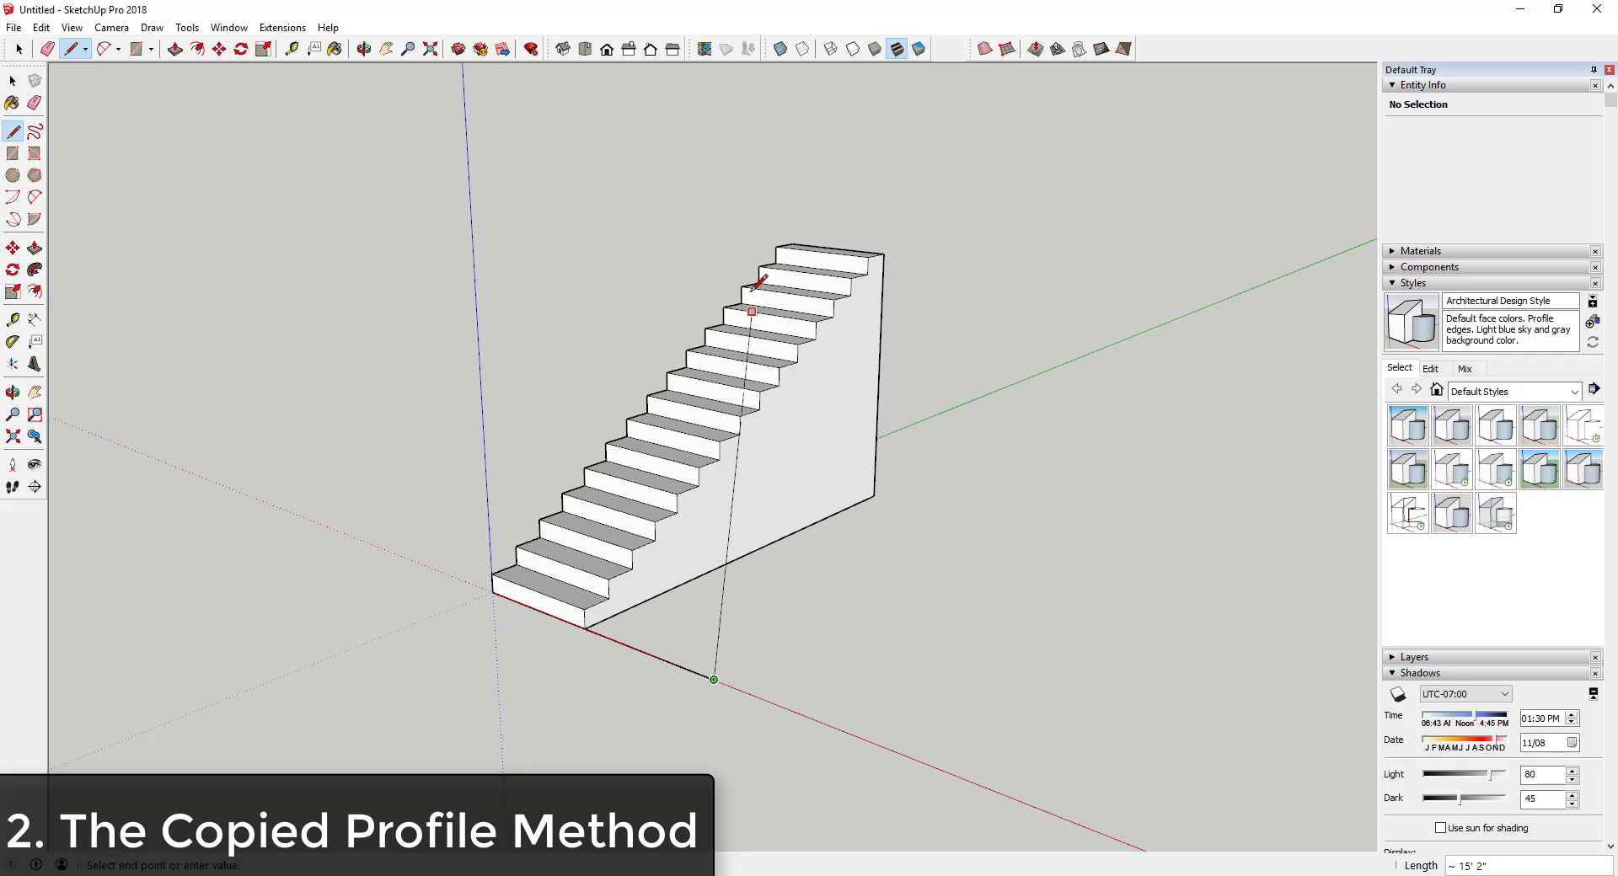
# - Draw a vertical rectangle parallel to the staircase's side from the line's end, matching the staircase's height and length
pyautogui.click(894, 258)
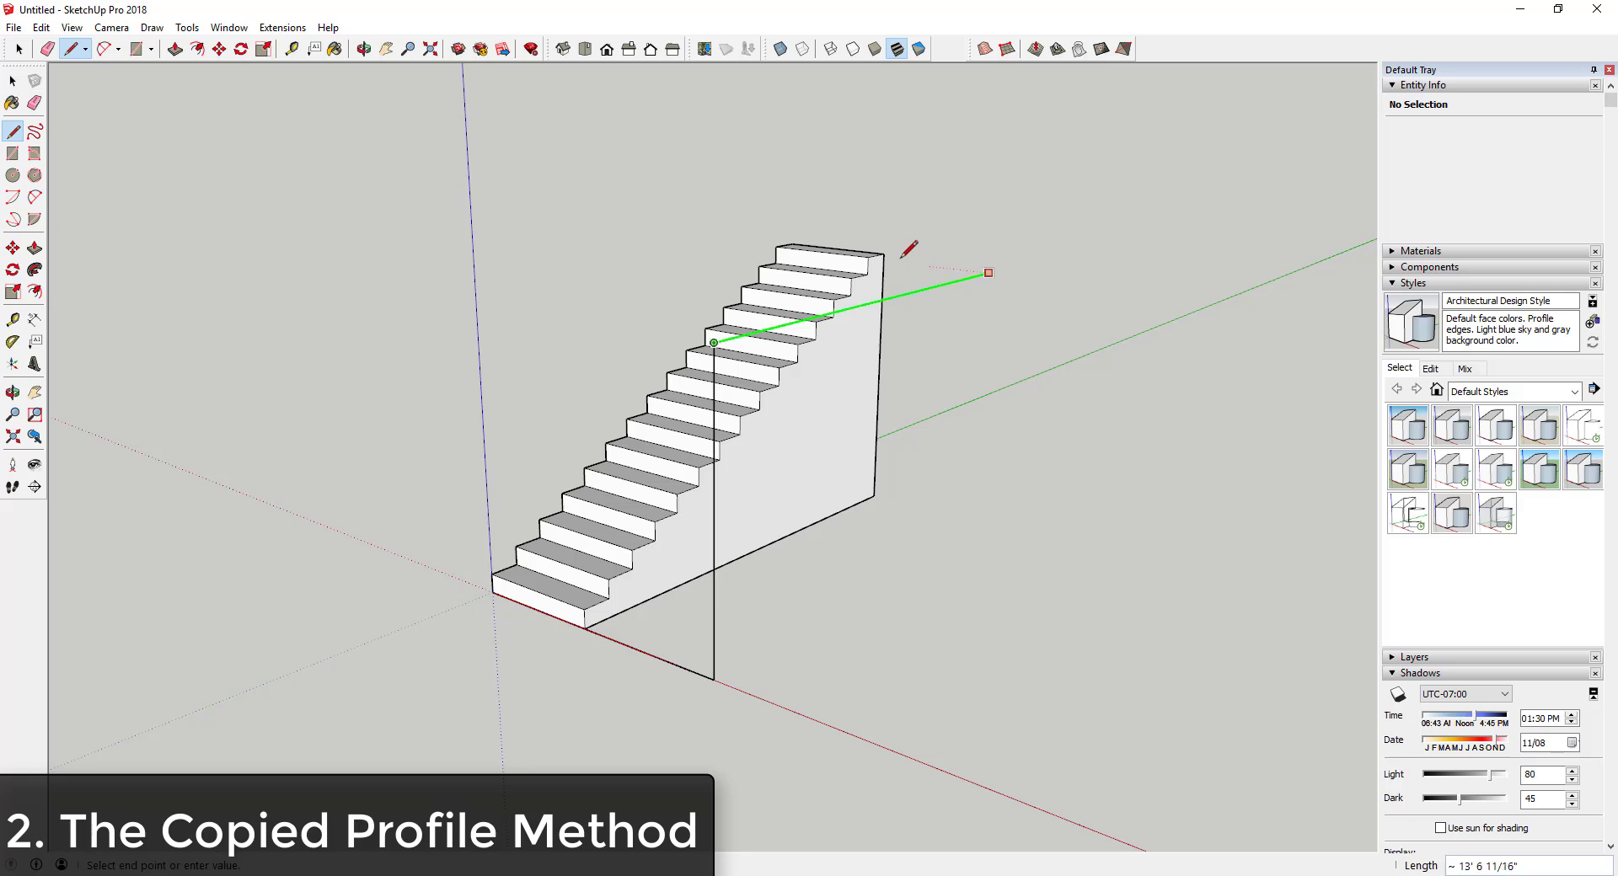
pyautogui.click(1008, 268)
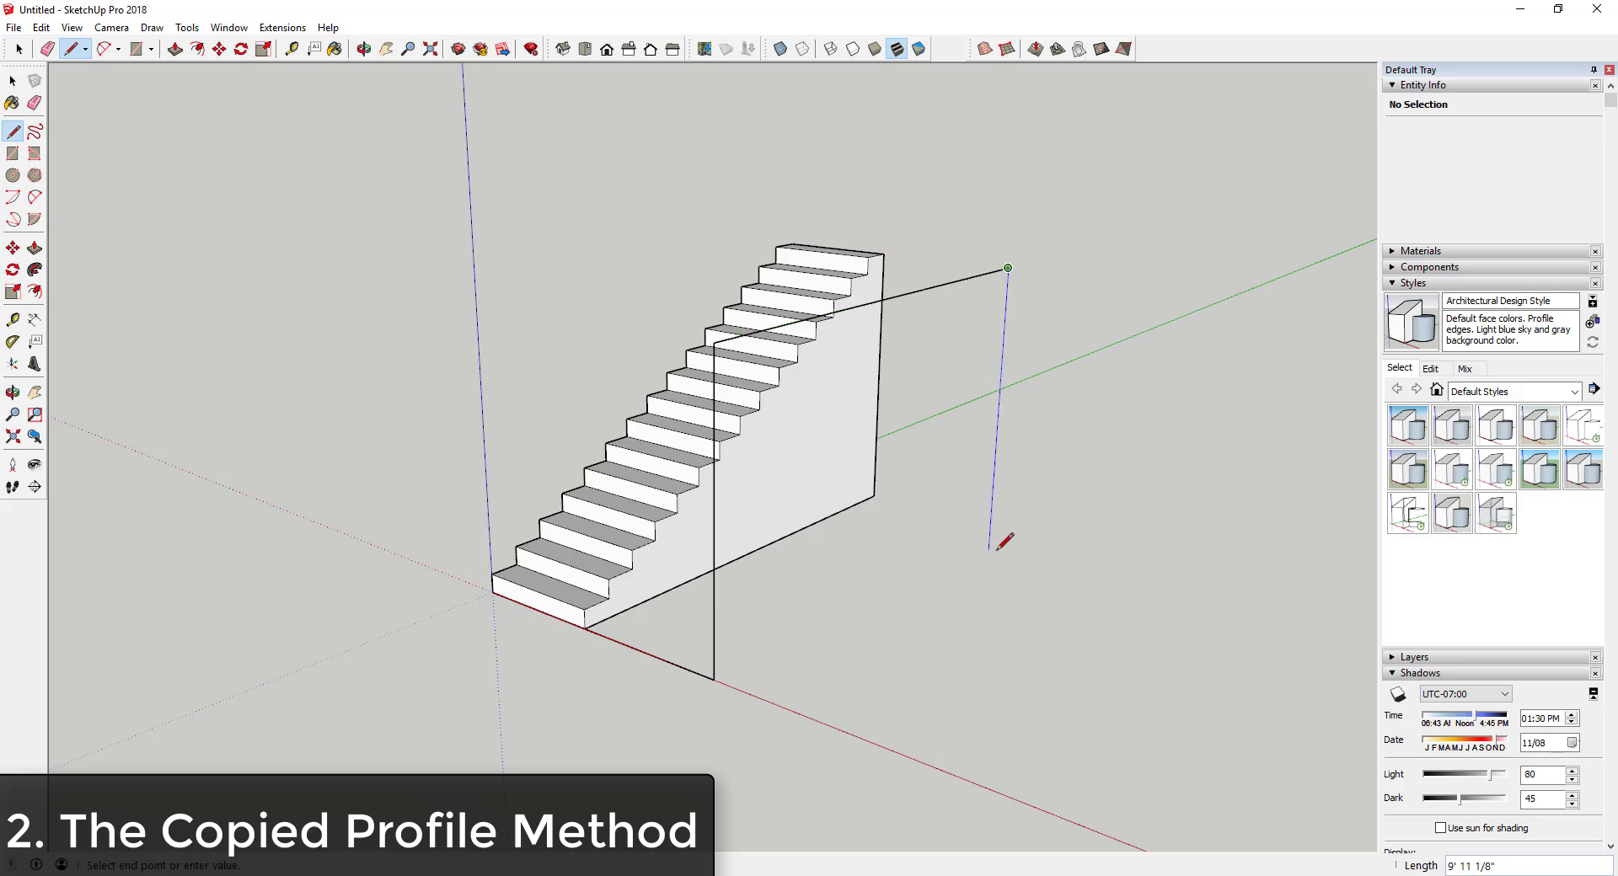
pyautogui.click(716, 677)
pyautogui.click(714, 679)
pyautogui.press('space')
pyautogui.moveTo(885, 428); pyautogui.dragTo(1039, 441, button='middle')
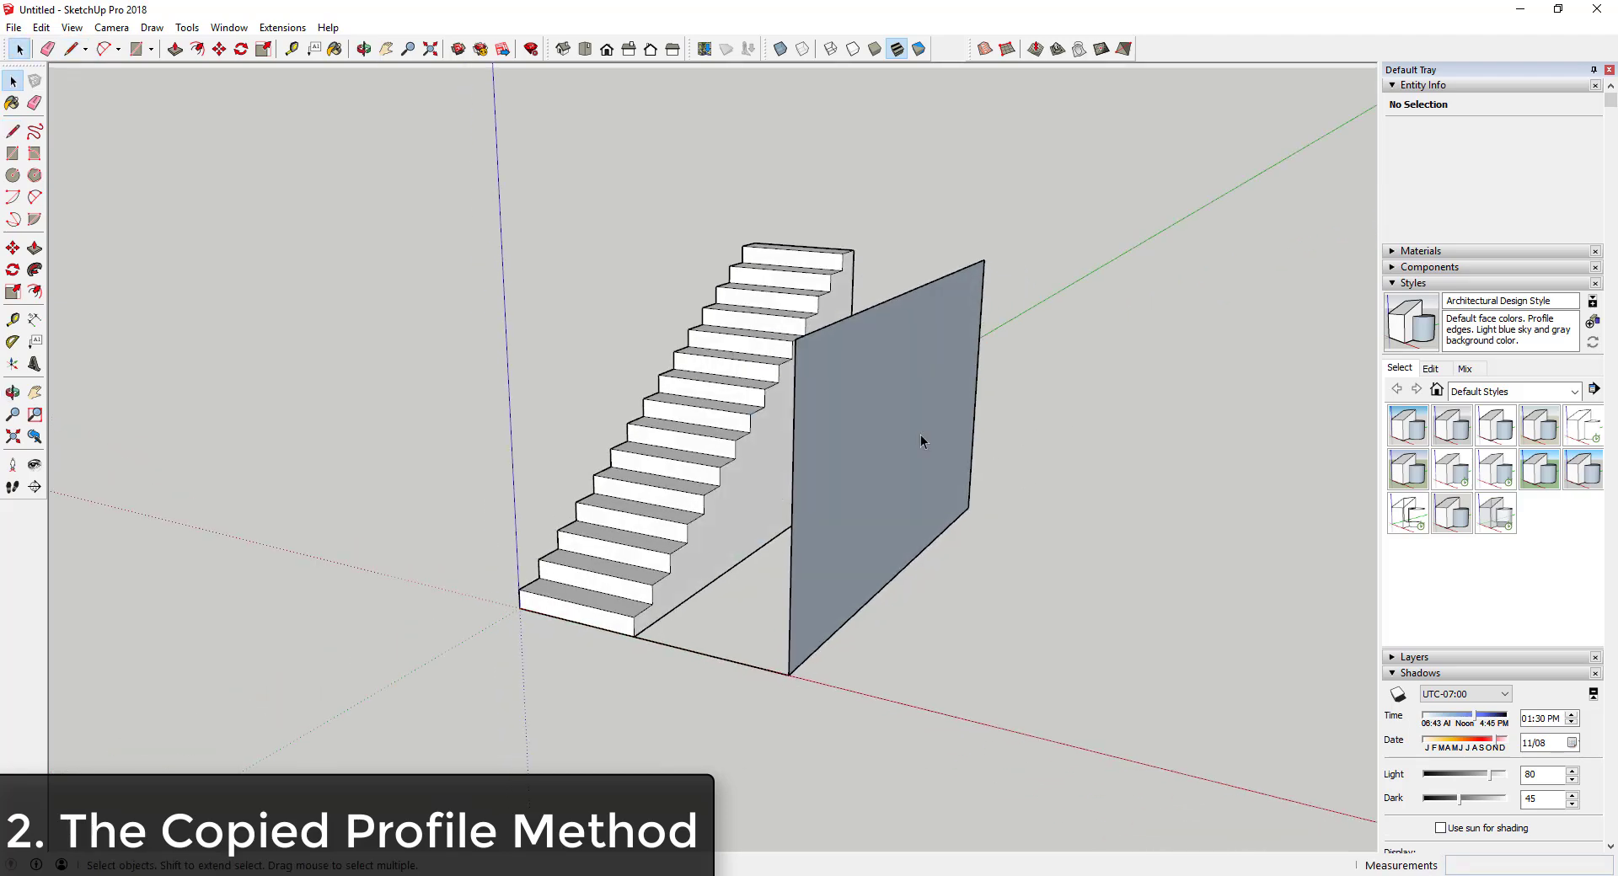
# - Copy the first step's riser and tread side edges to the vertical rectangle's front bottom corner
pyautogui.moveTo(715, 445); pyautogui.dragTo(780, 428, button='middle')
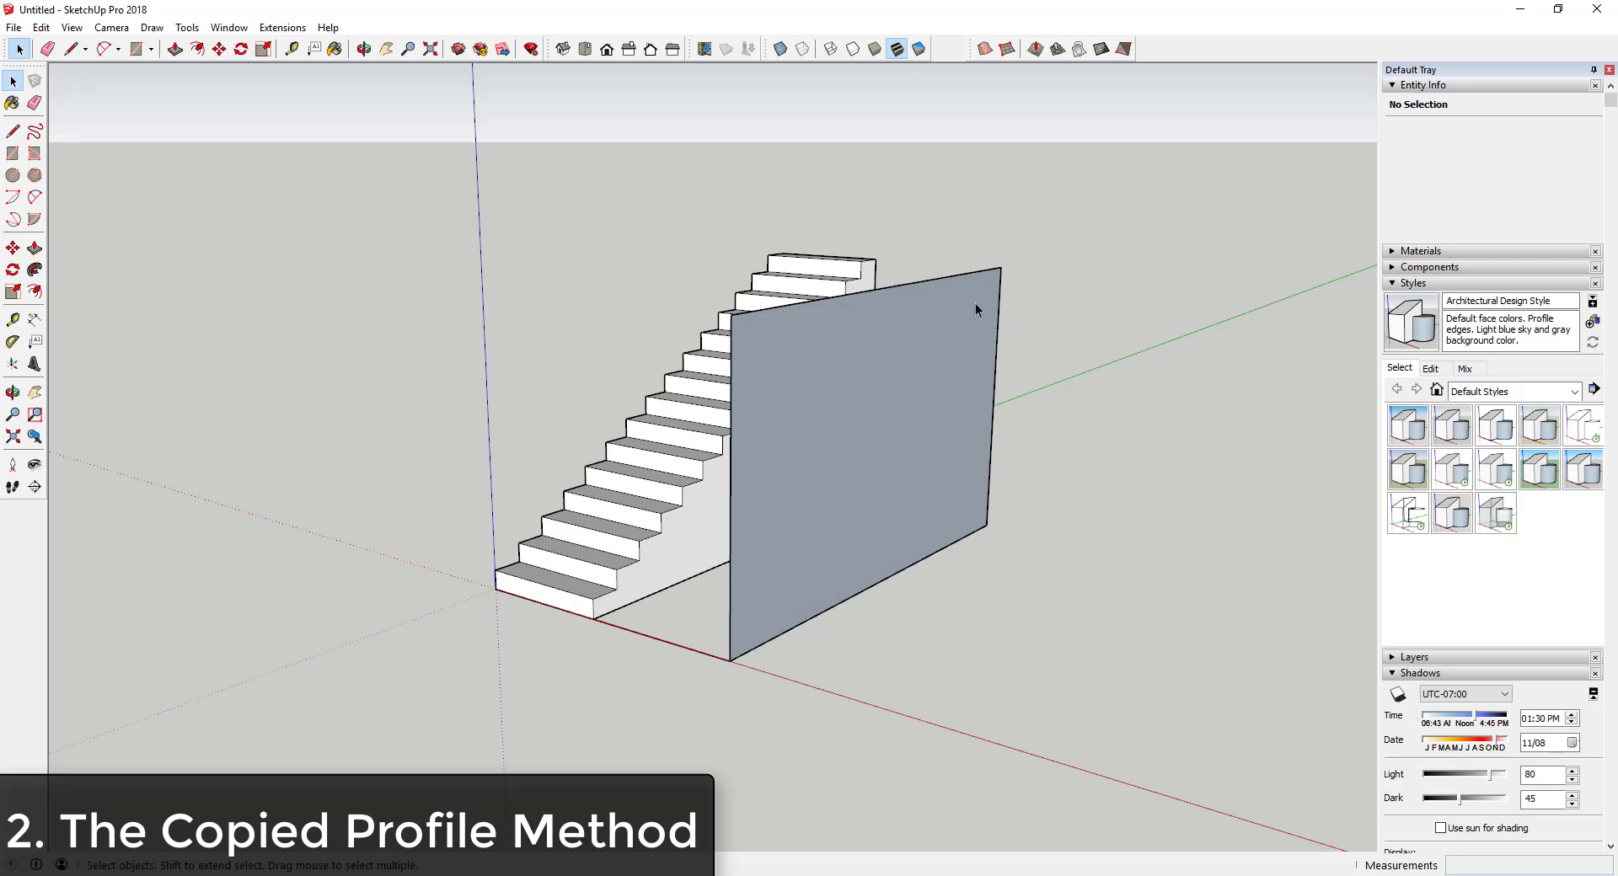
pyautogui.moveTo(754, 665); pyautogui.dragTo(452, 587, button='middle')
pyautogui.click(485, 561)
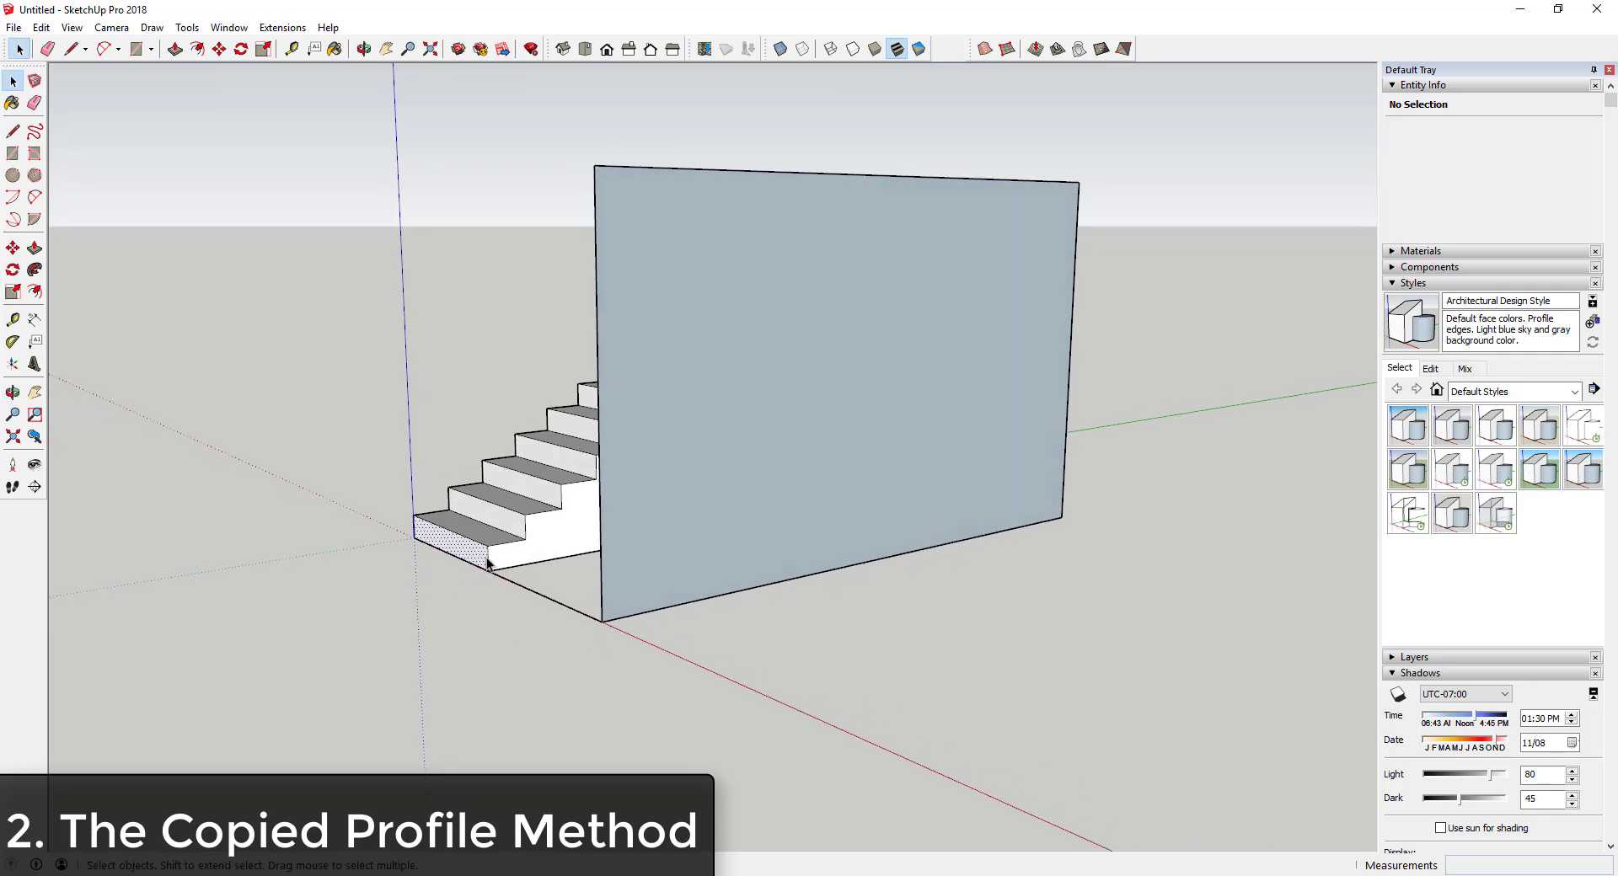
pyautogui.click(488, 558)
pyautogui.keyDown('shift'); pyautogui.click(502, 544); pyautogui.keyUp('shift')
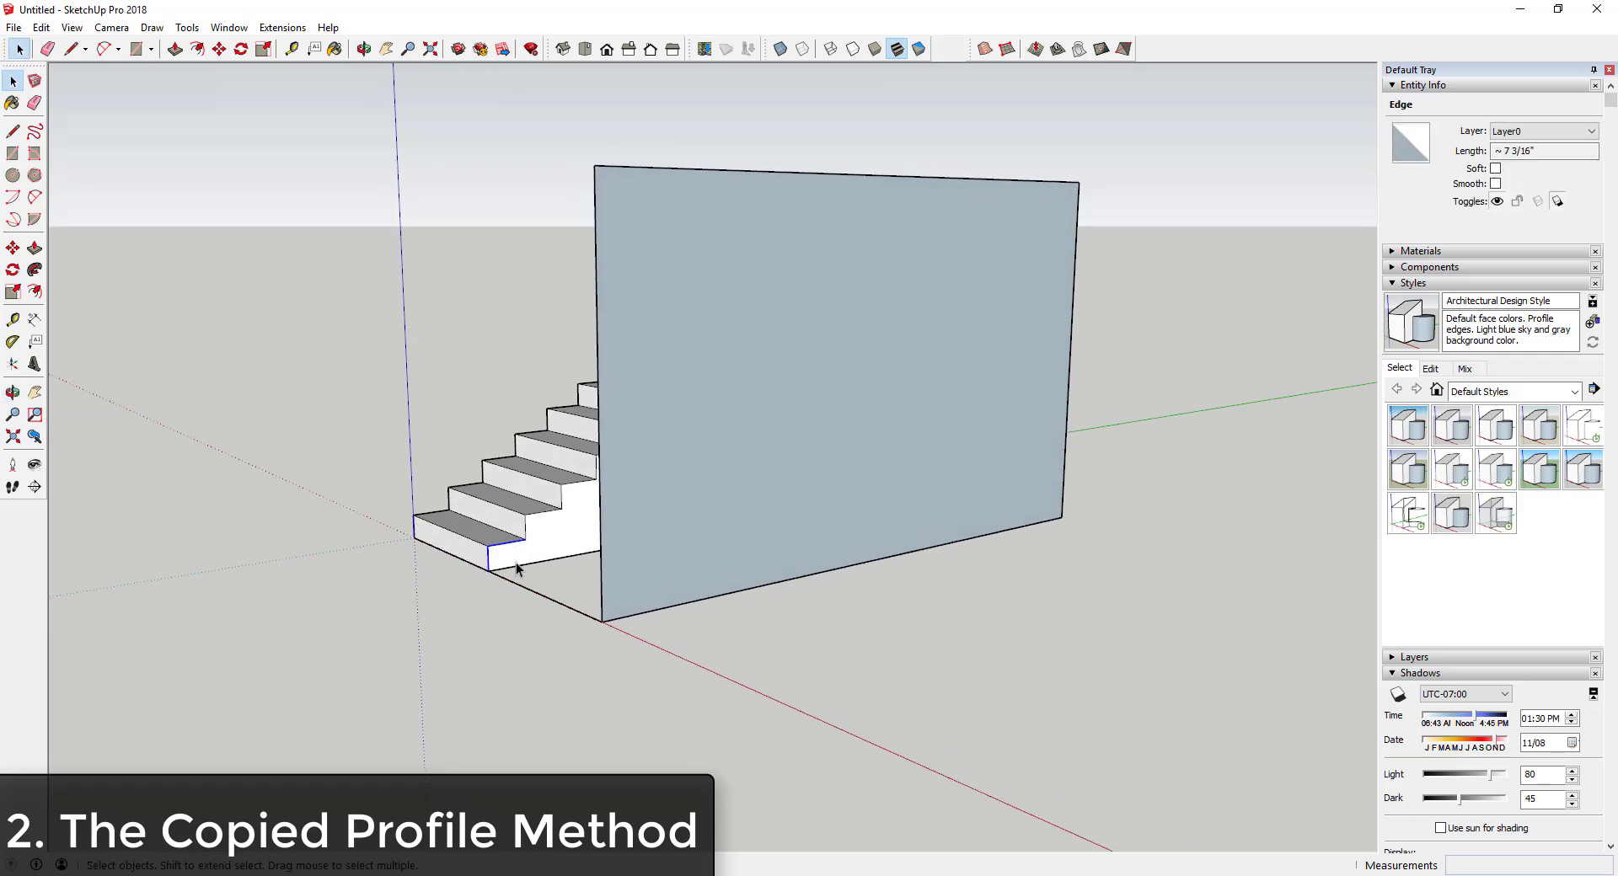
pyautogui.press('m')
pyautogui.click(488, 572)
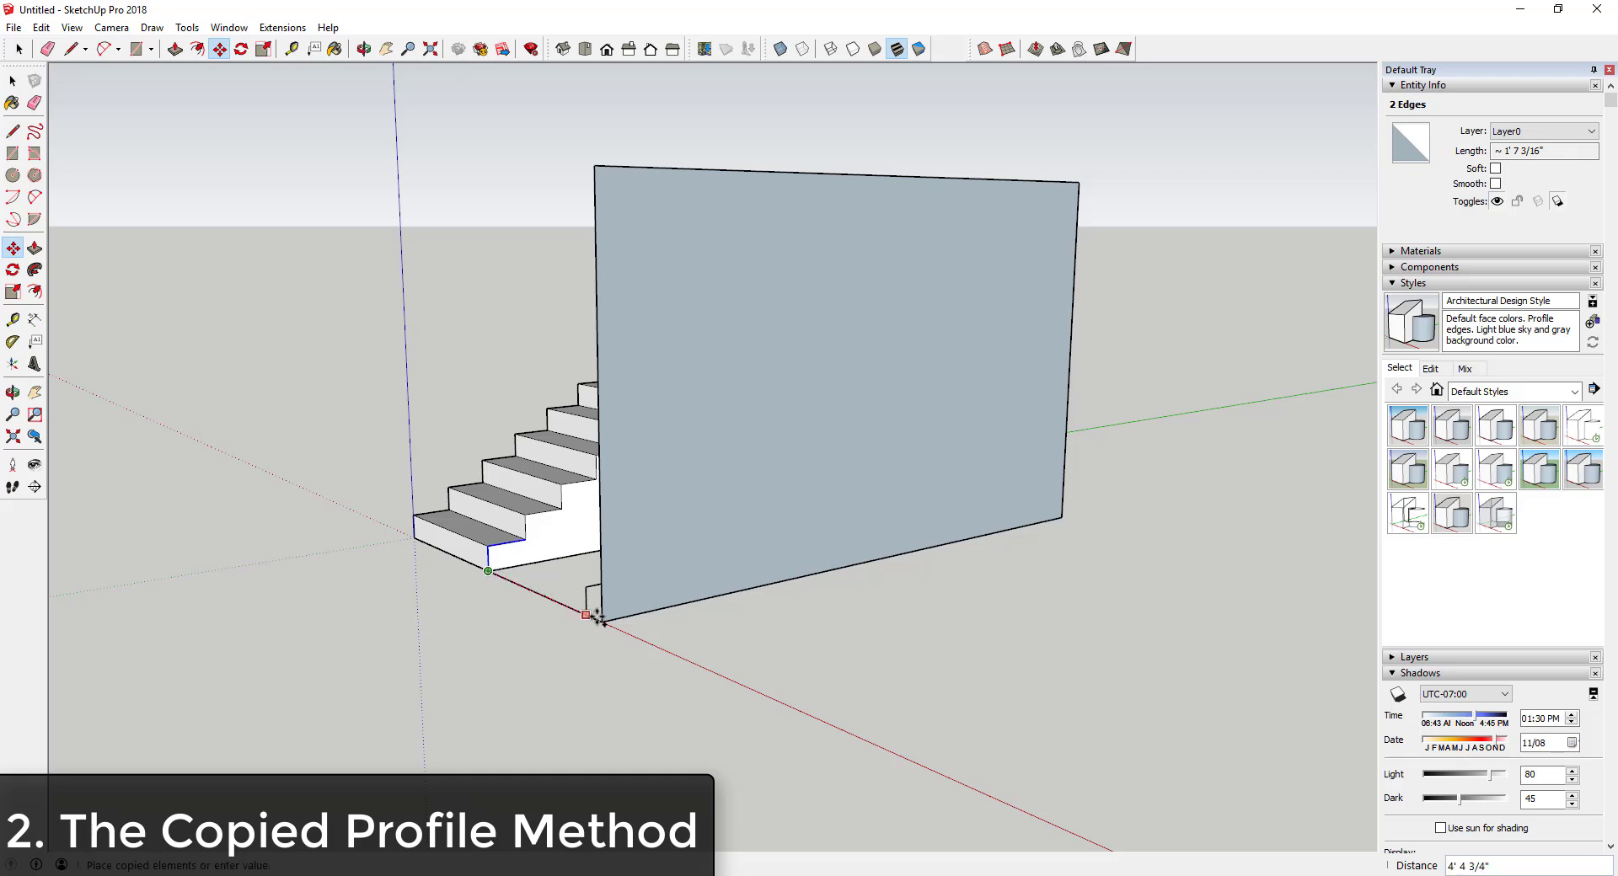
pyautogui.press('l')
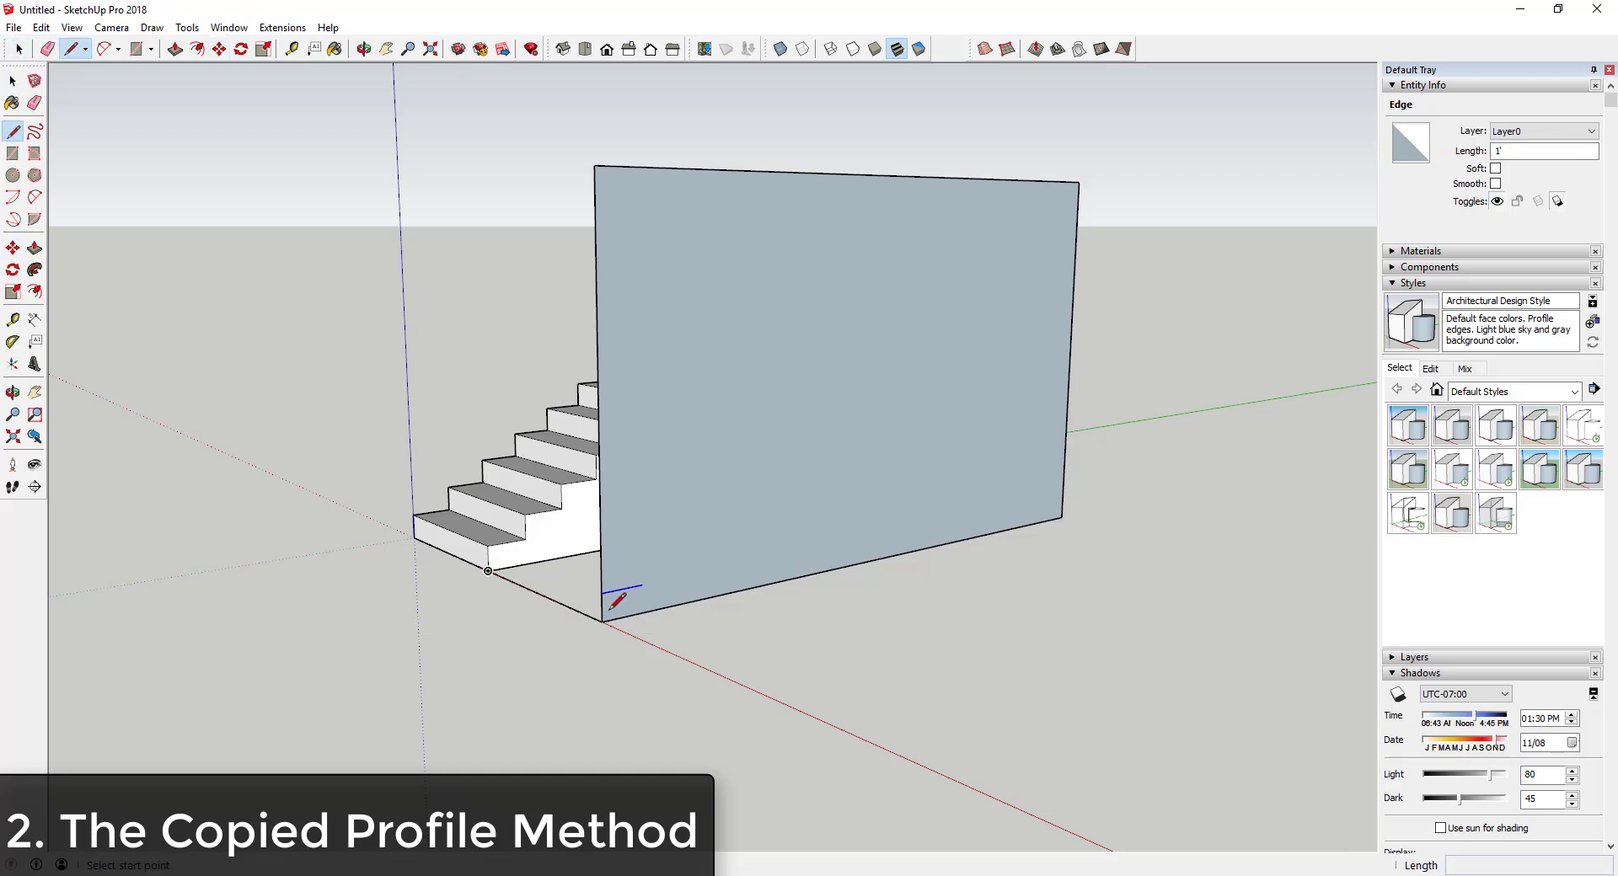
pyautogui.click(601, 593)
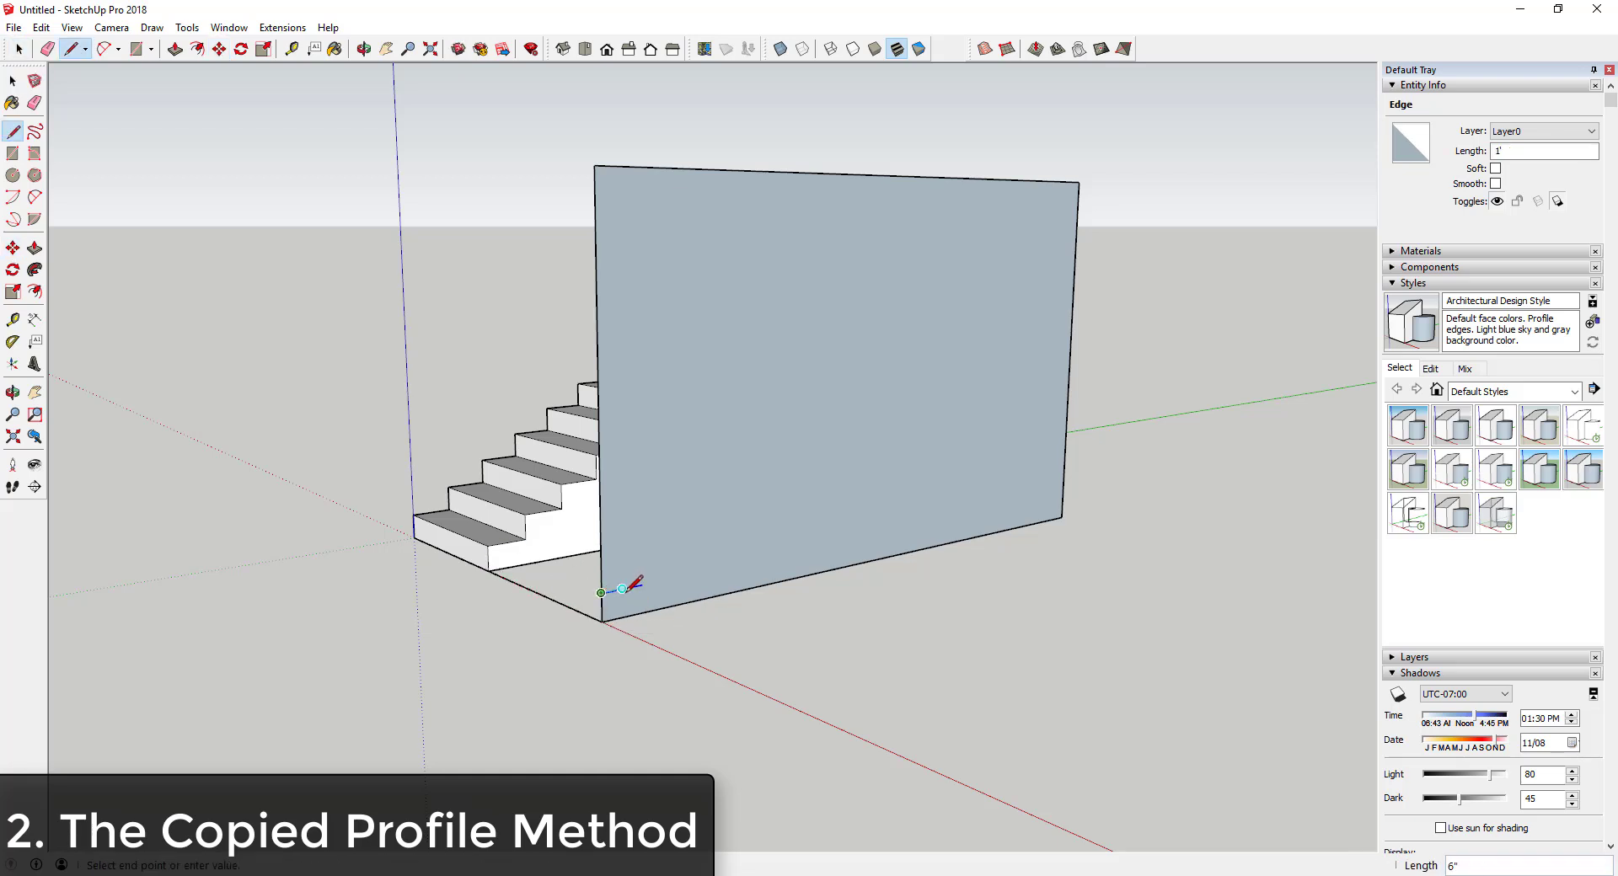
pyautogui.press('space')
# - Select the riser and tread edges on the vertical rectangle and try copying them to the tread's end
pyautogui.moveTo(588, 574); pyautogui.dragTo(661, 645)
pyautogui.press('m')
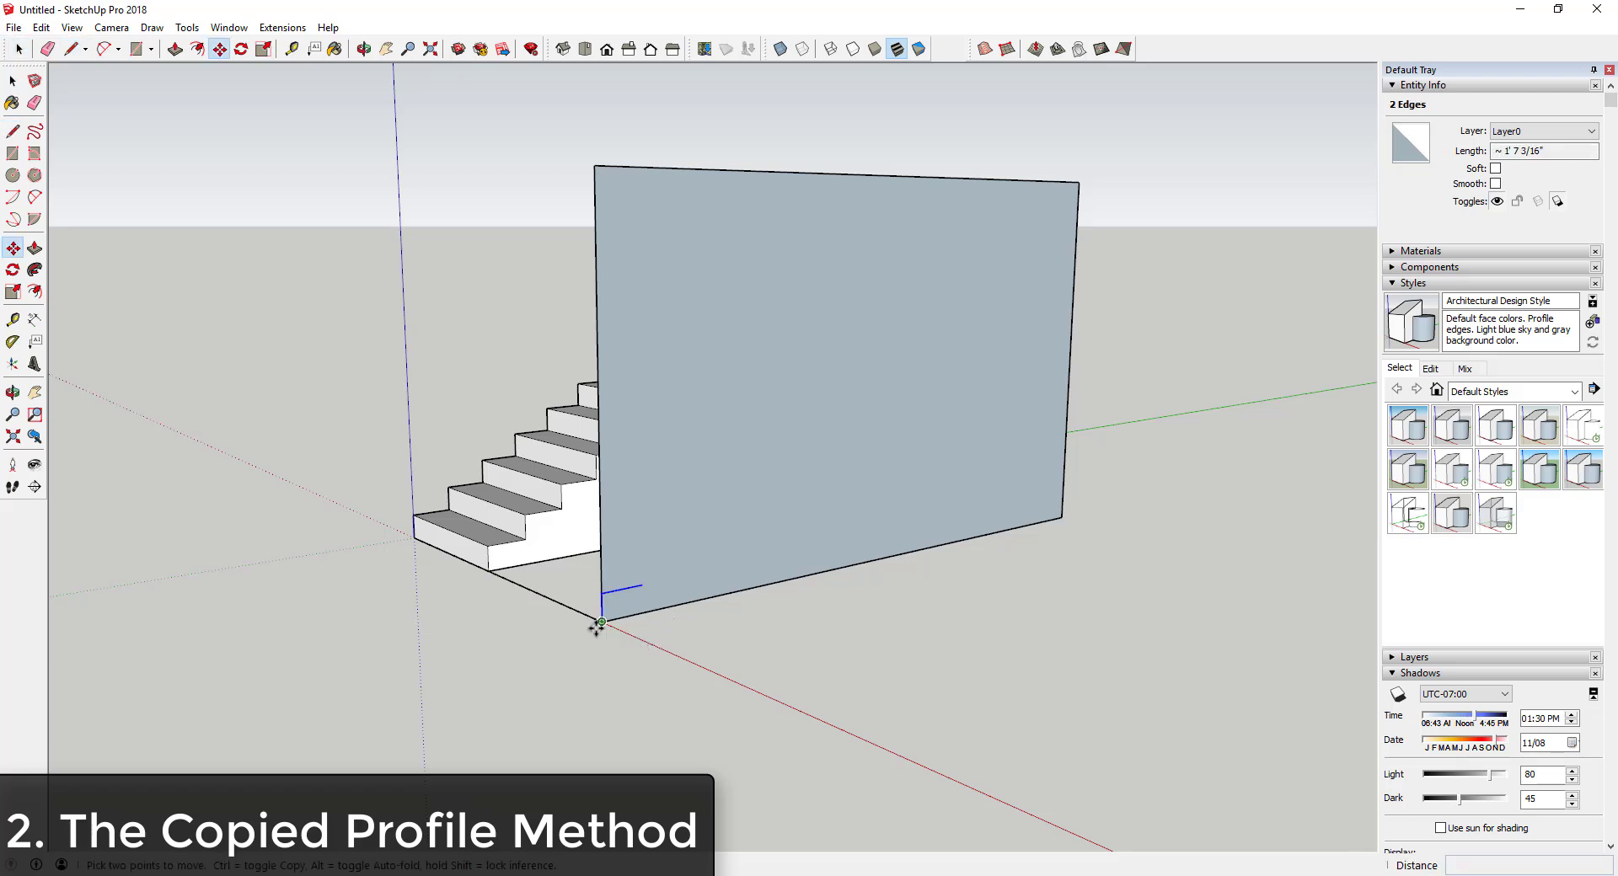
pyautogui.click(603, 622)
pyautogui.press('ctrl')
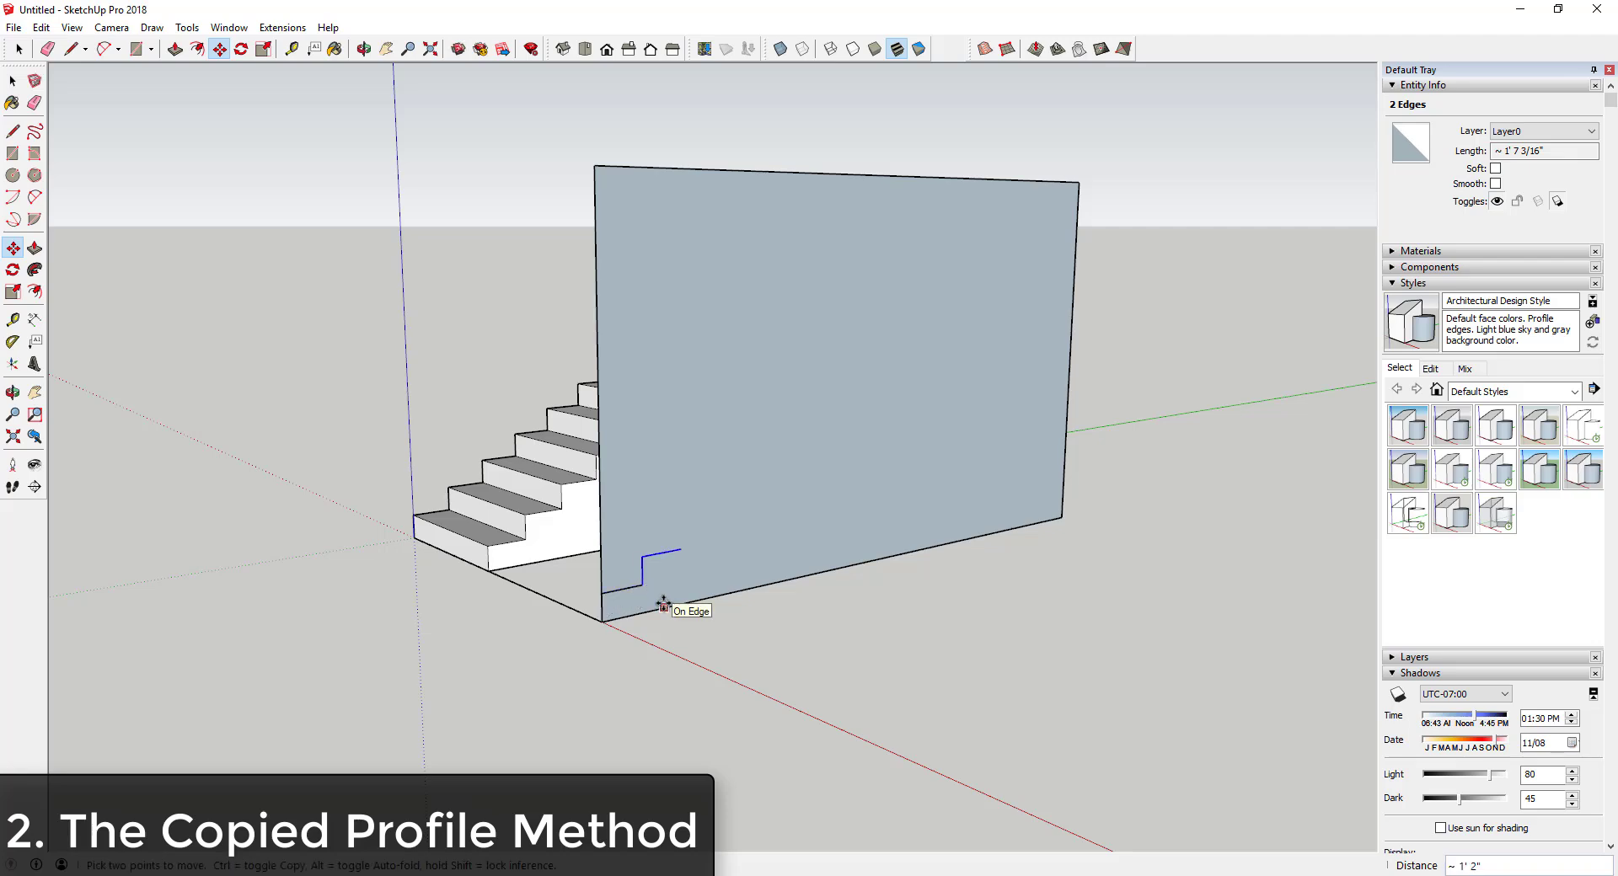
pyautogui.press('Escape')
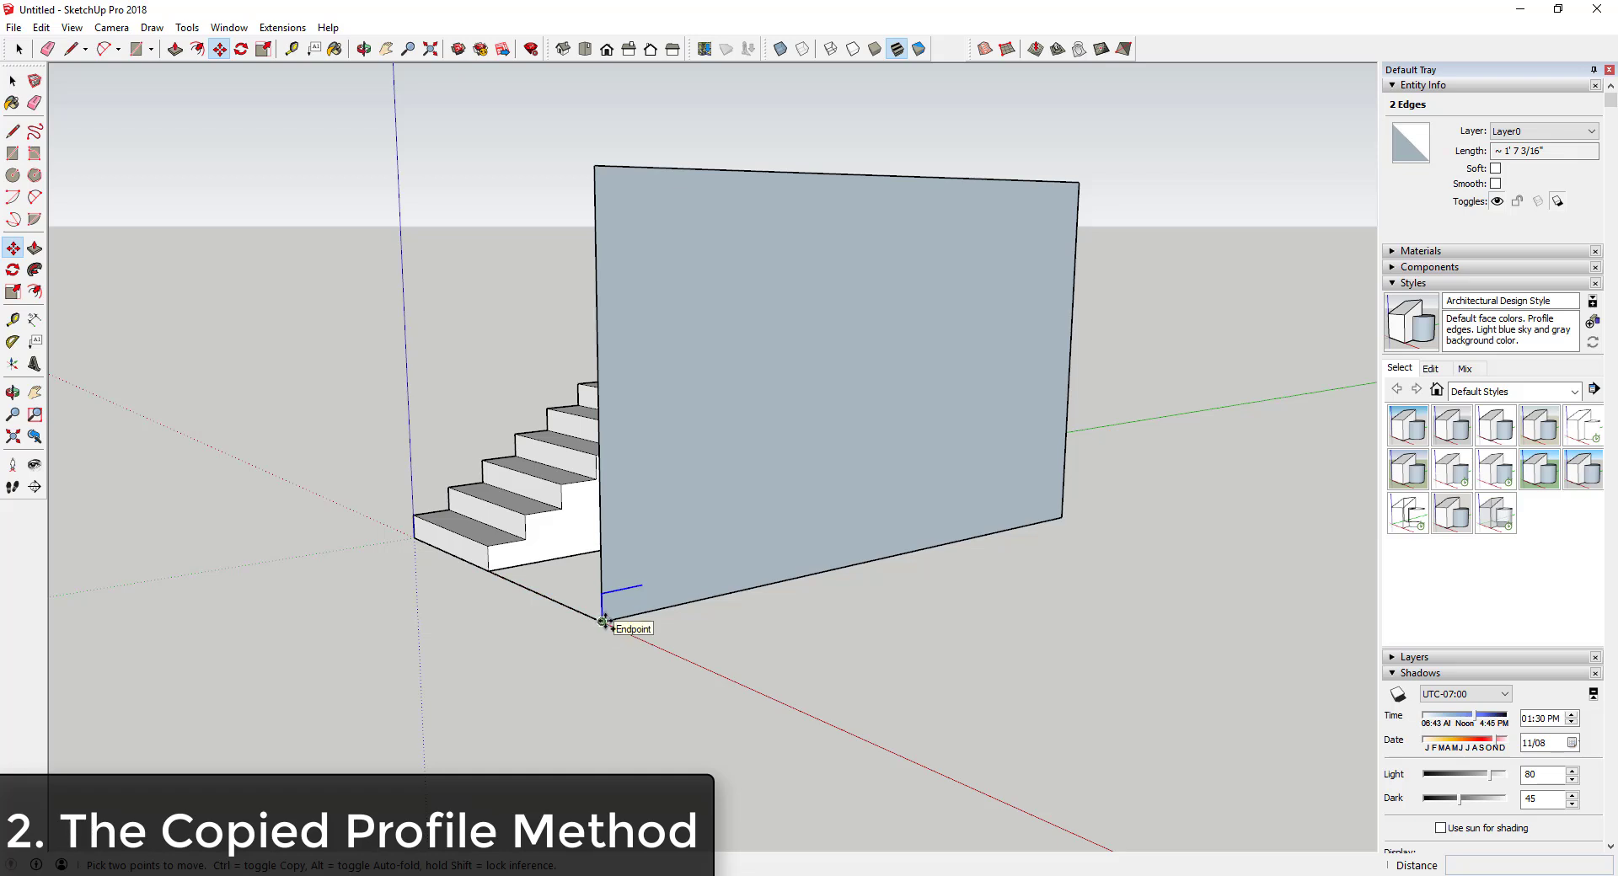
# - Copy the selected riser and tread edges from the base corner to the tread's end and multiply the copy by 14
pyautogui.click(604, 622)
pyautogui.press('ctrl')
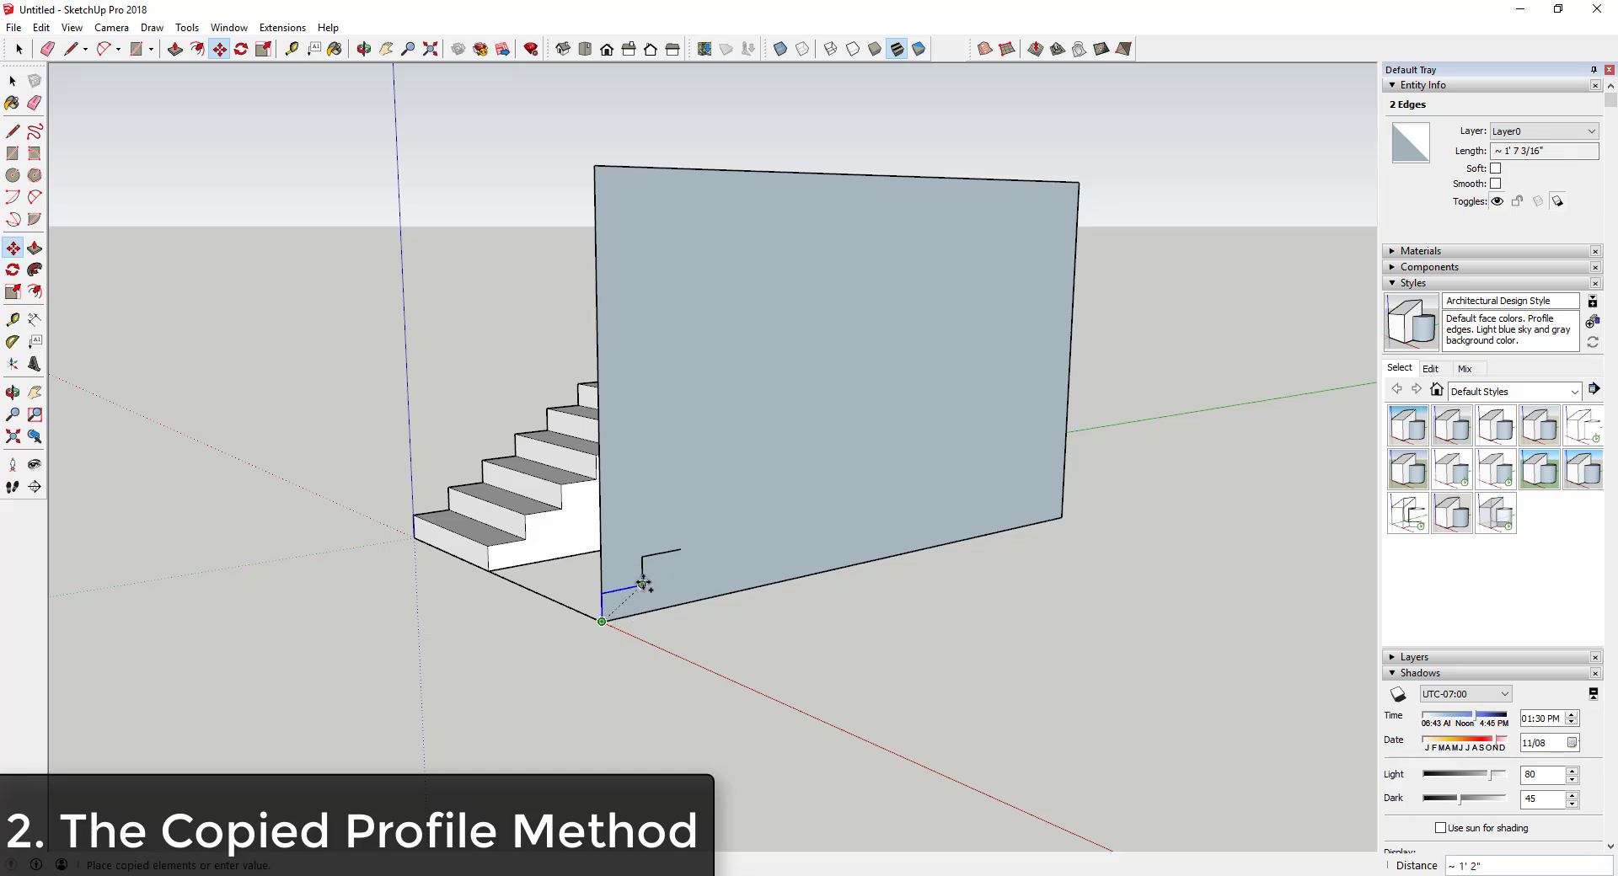
pyautogui.click(662, 612)
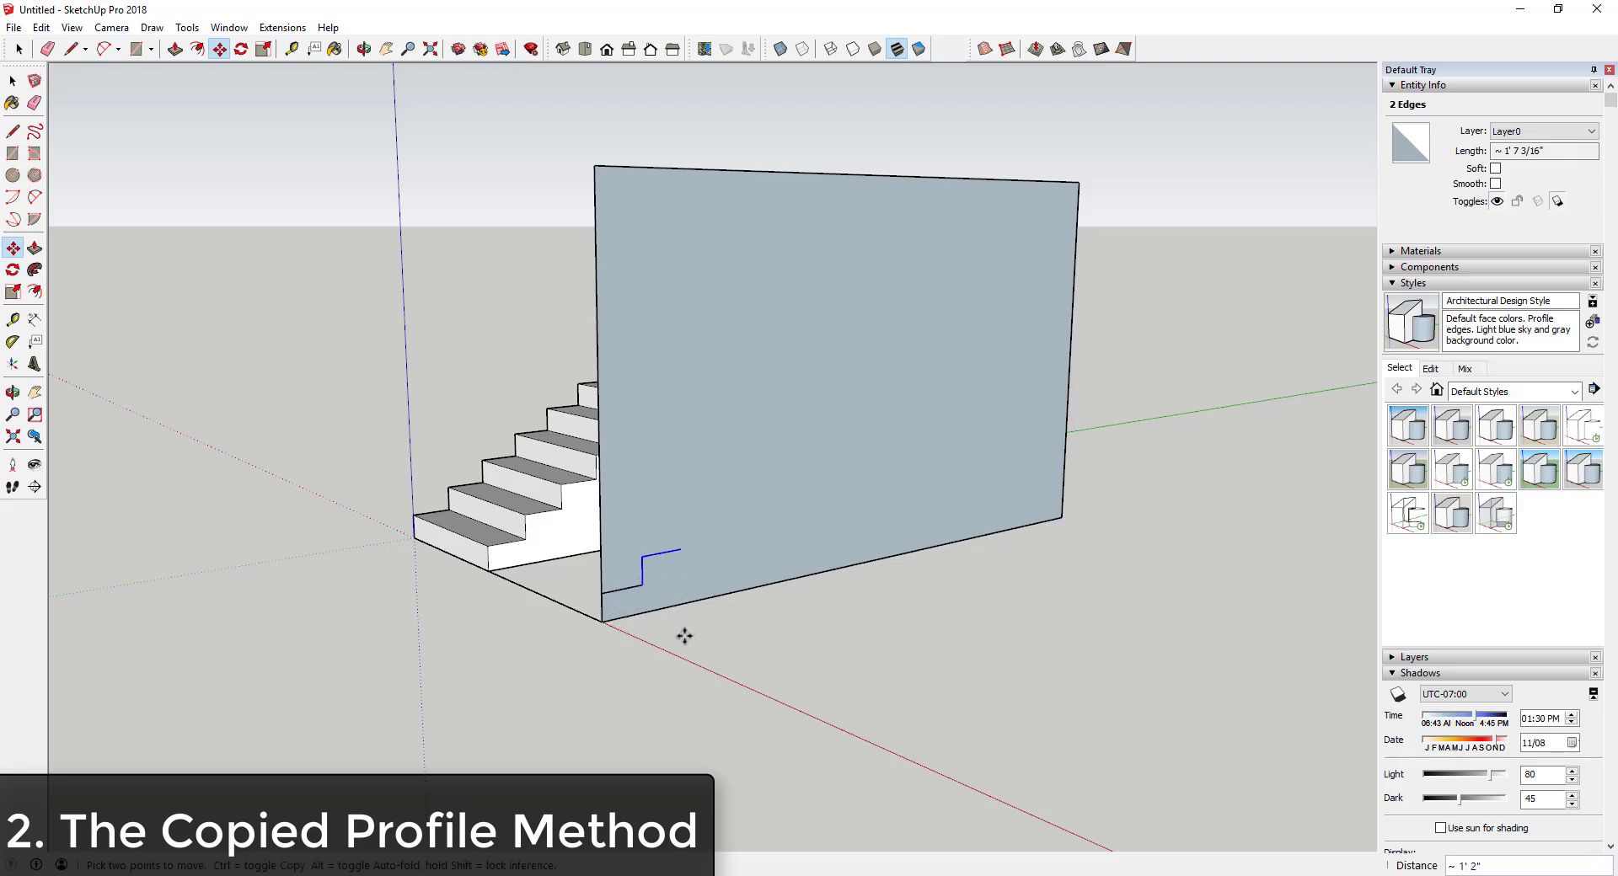
pyautogui.write('*14')
pyautogui.press('Return')
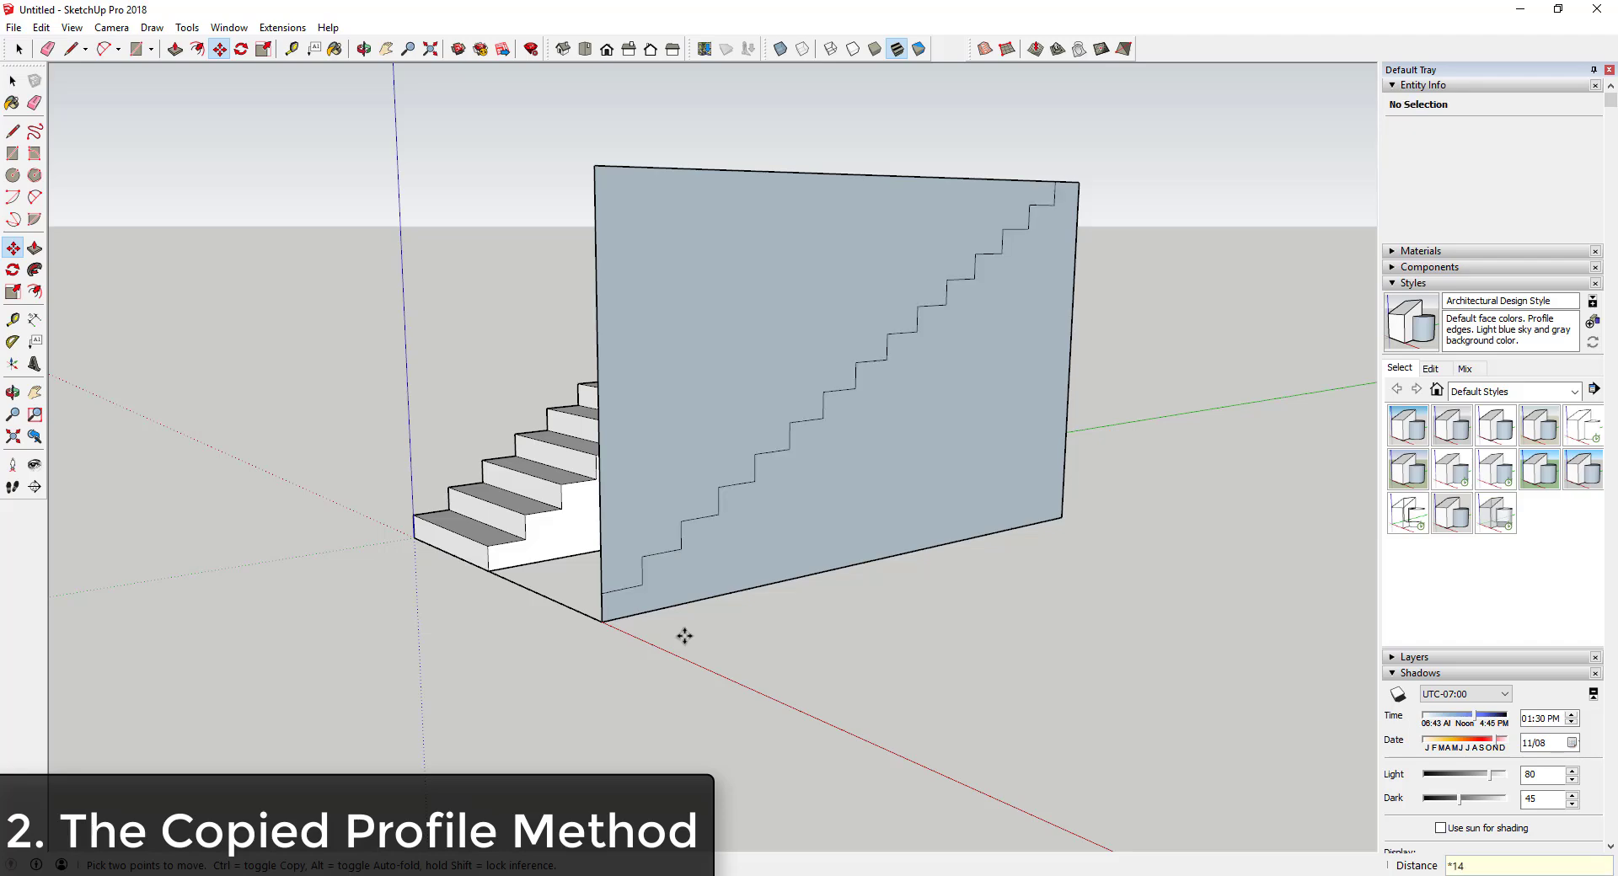
pyautogui.press('space')
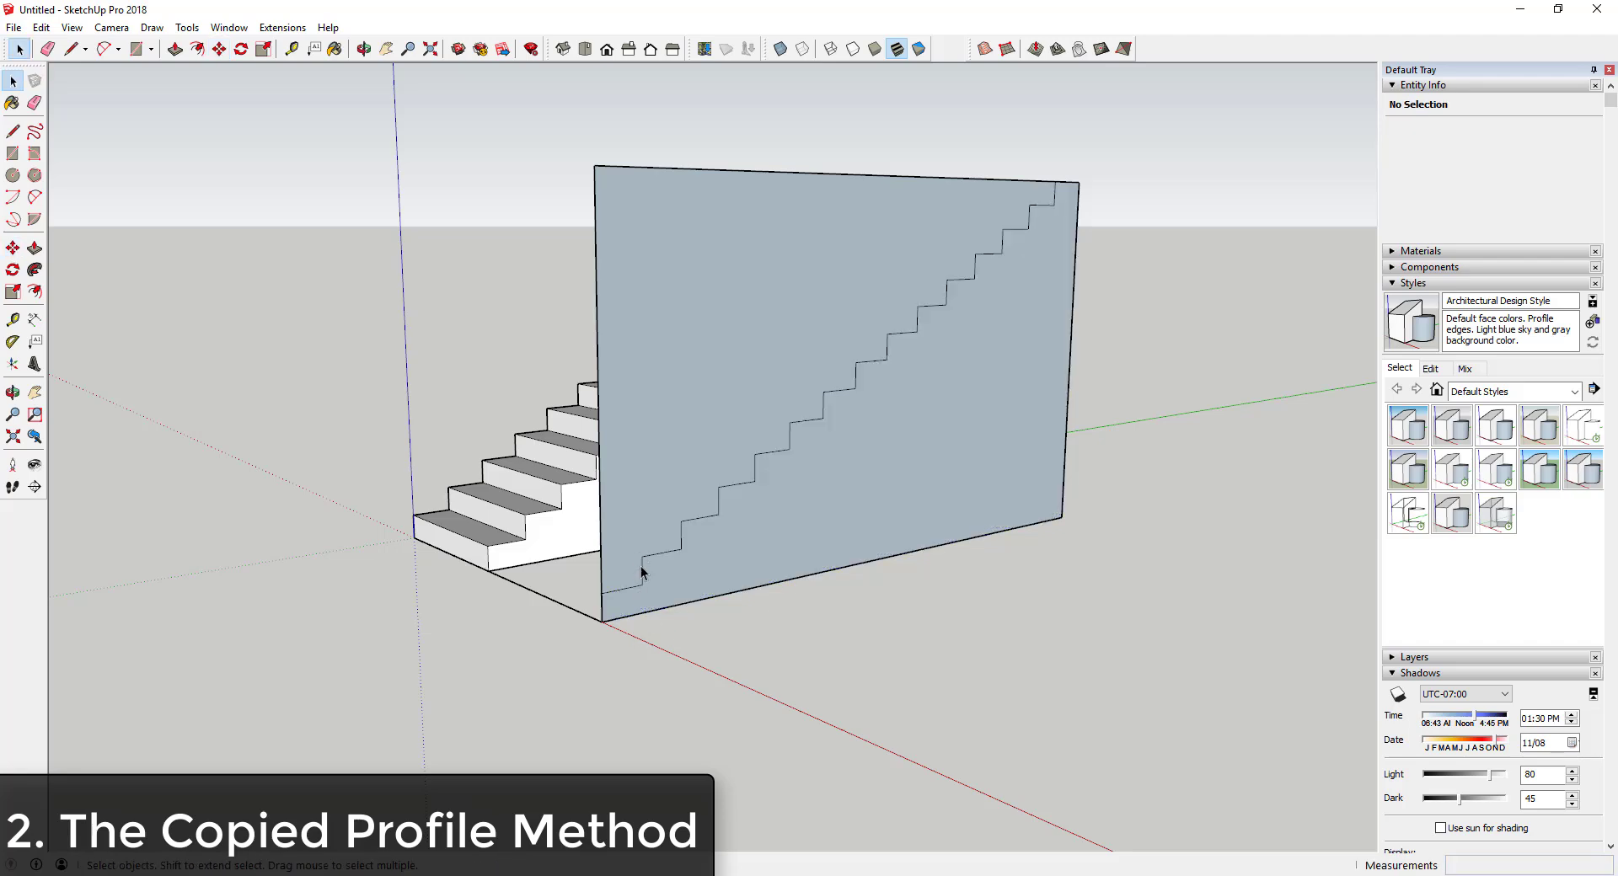
# - Push/Pull the stair-shaped face below the stepped line outward by 4'
pyautogui.moveTo(924, 462); pyautogui.dragTo(1057, 502, button='middle')
pyautogui.press('p')
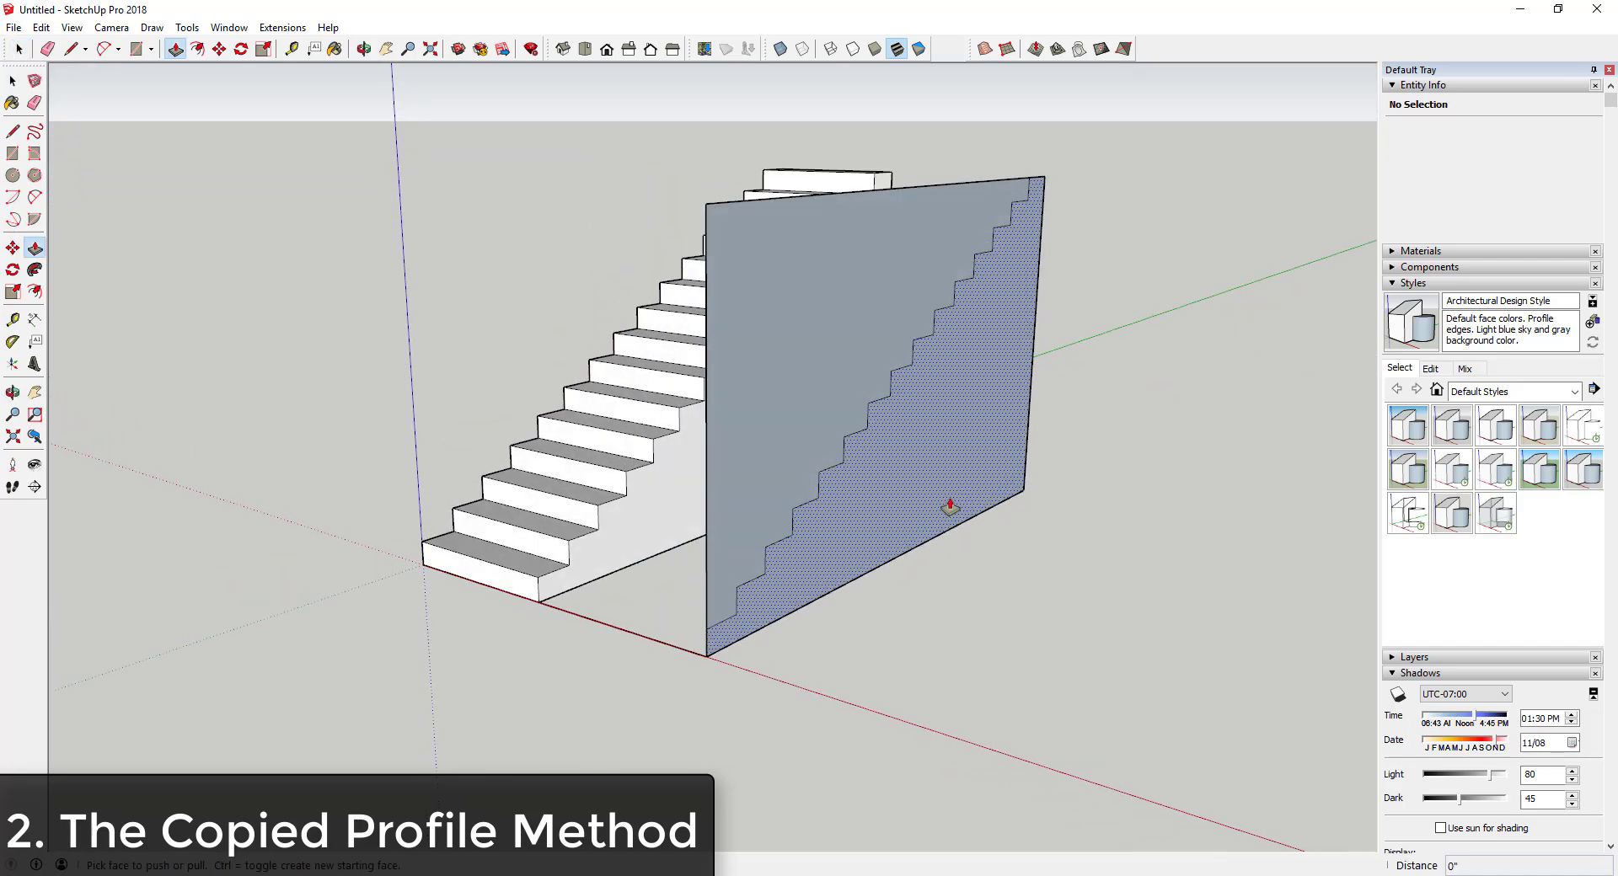
pyautogui.click(950, 506)
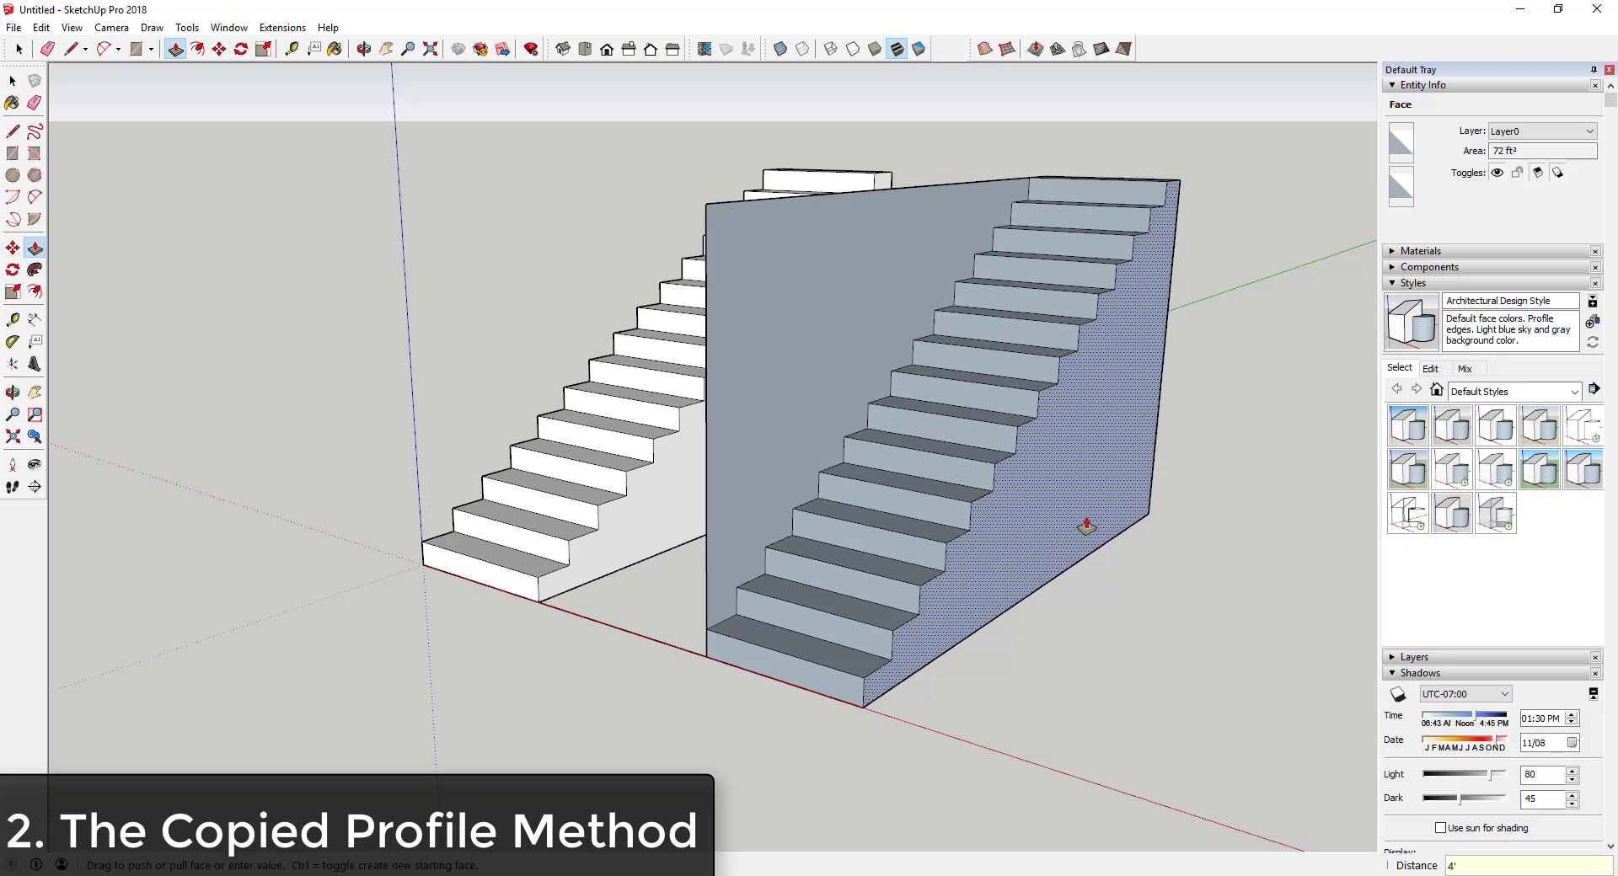
pyautogui.press('Return')
# - Erase the leftover part of the vertical rectangle above the second staircase
pyautogui.press('space')
pyautogui.moveTo(871, 458); pyautogui.dragTo(924, 393, button='middle')
pyautogui.press('e')
pyautogui.moveTo(838, 274); pyautogui.dragTo(847, 311)
pyautogui.scroll(-2, 981, 315)
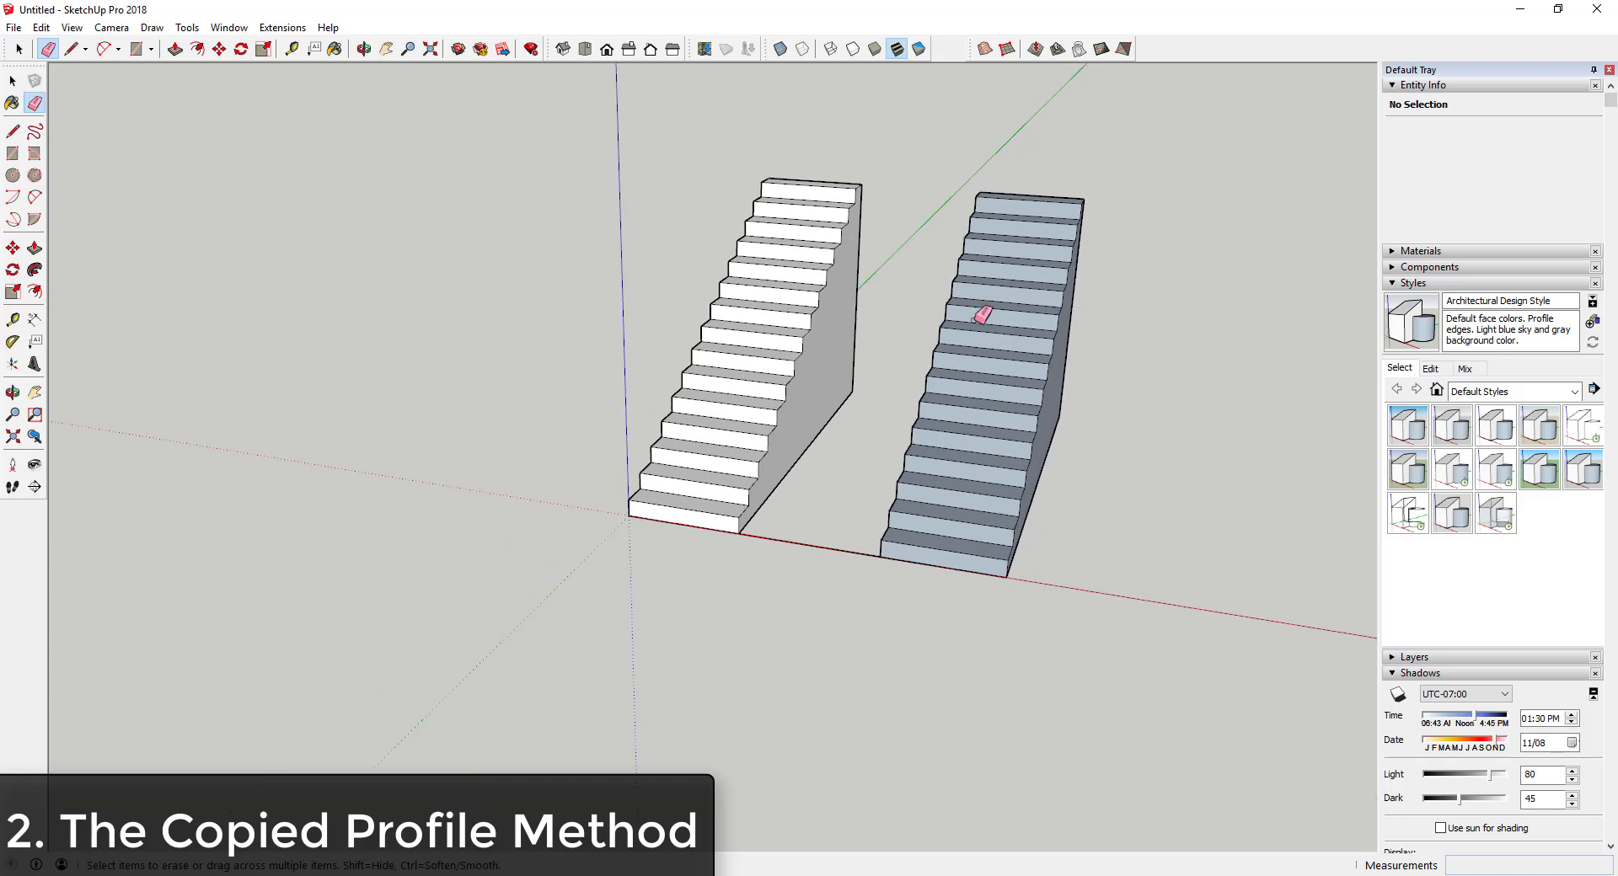
# - Draw an edge along the base of the second staircase's inner side to close its side face
pyautogui.moveTo(982, 315); pyautogui.dragTo(917, 191, button='middle')
pyautogui.press('space')
pyautogui.moveTo(882, 133)
pyautogui.mouseDown(button='middle')
pyautogui.moveTo(978, 261)
pyautogui.moveTo(1023, 477)
pyautogui.moveTo(838, 383)
pyautogui.mouseUp(button='middle')
pyautogui.press('l')
pyautogui.click(967, 470)
pyautogui.scroll(-1, 967, 469)
pyautogui.click(841, 383)
# - Reverse the faces of the entire second staircase
pyautogui.moveTo(978, 468); pyautogui.dragTo(939, 465, button='middle')
pyautogui.moveTo(938, 463); pyautogui.dragTo(1039, 536)
pyautogui.press('space')
pyautogui.rightClick(961, 365)
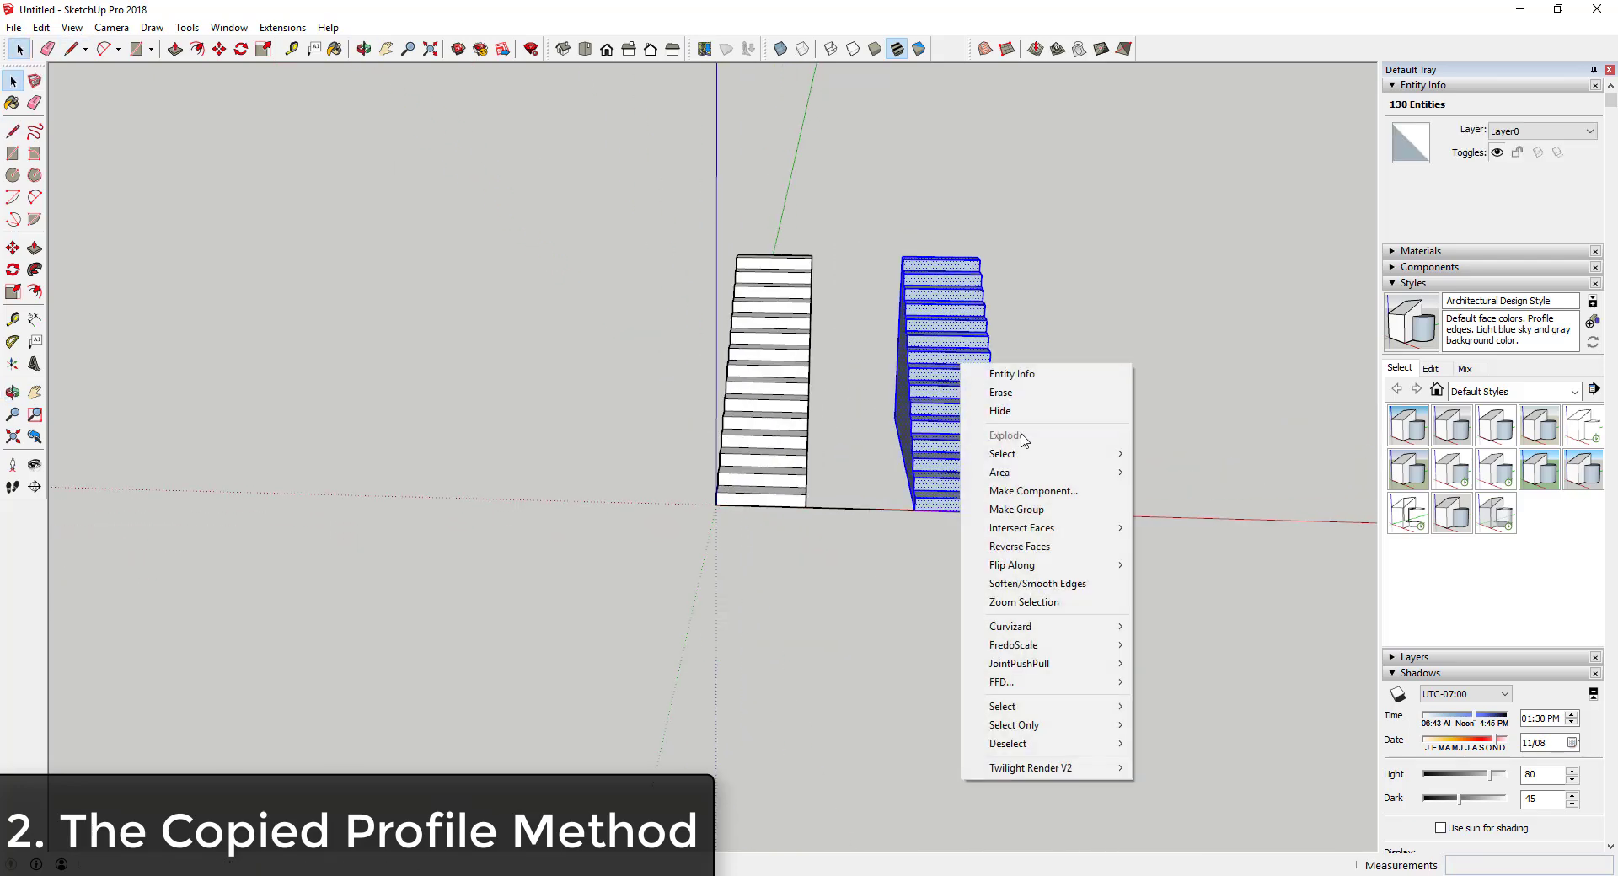
pyautogui.click(1044, 550)
# - Draw a diagonal line on the second staircase's side from one riser below the top back corner to the base below the first tread's end
pyautogui.moveTo(1174, 553); pyautogui.dragTo(421, 426, button='middle')
pyautogui.moveTo(626, 472); pyautogui.dragTo(705, 497, button='middle')
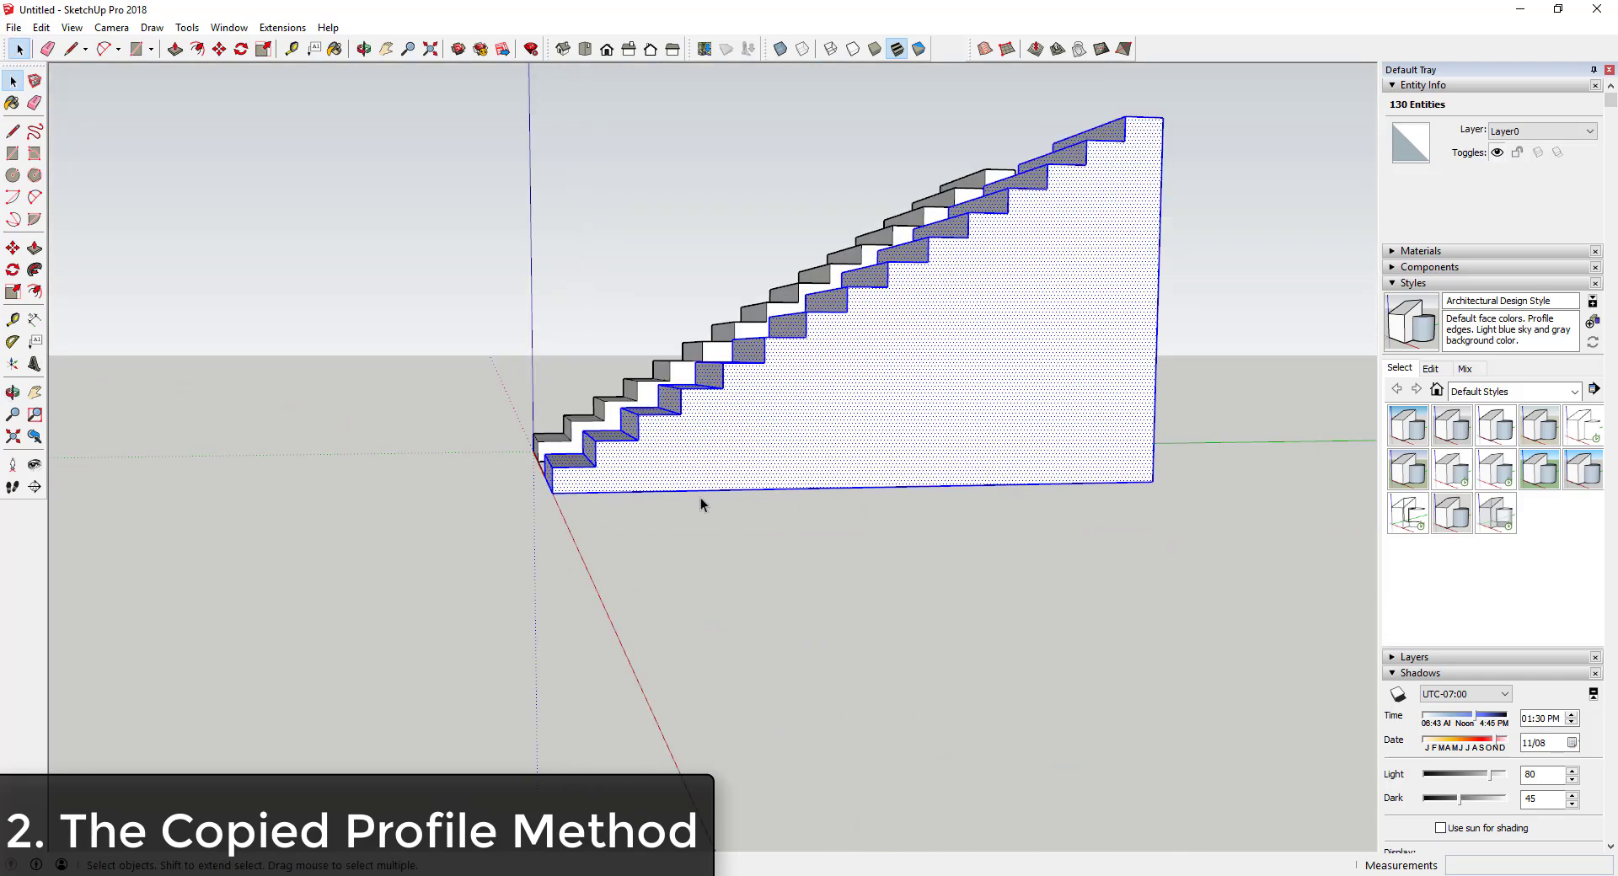
pyautogui.press('l')
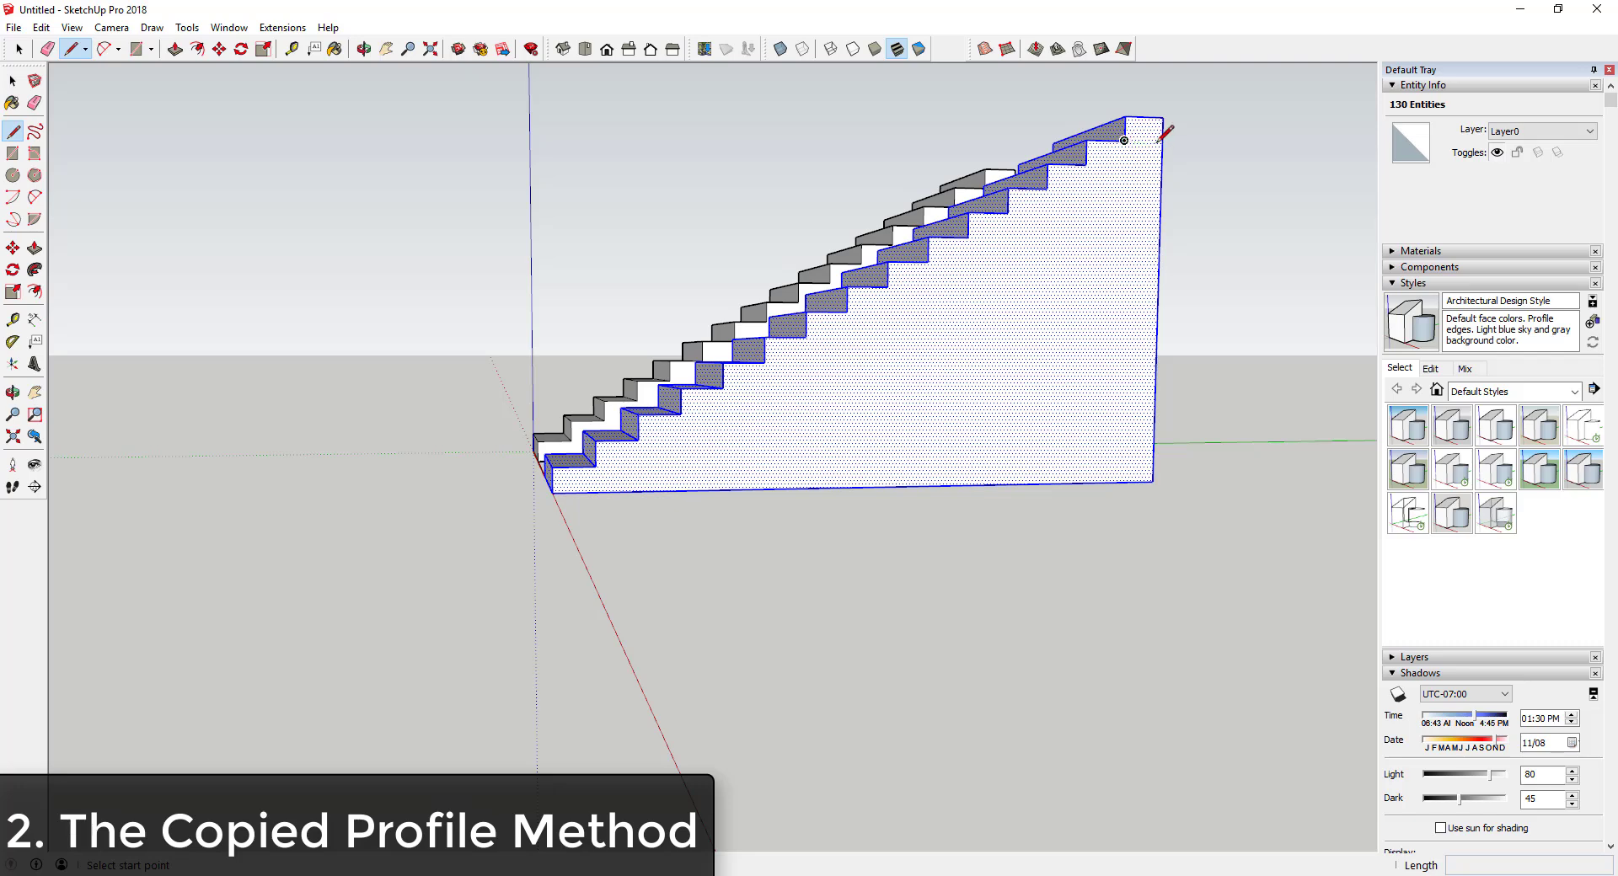
pyautogui.click(1162, 142)
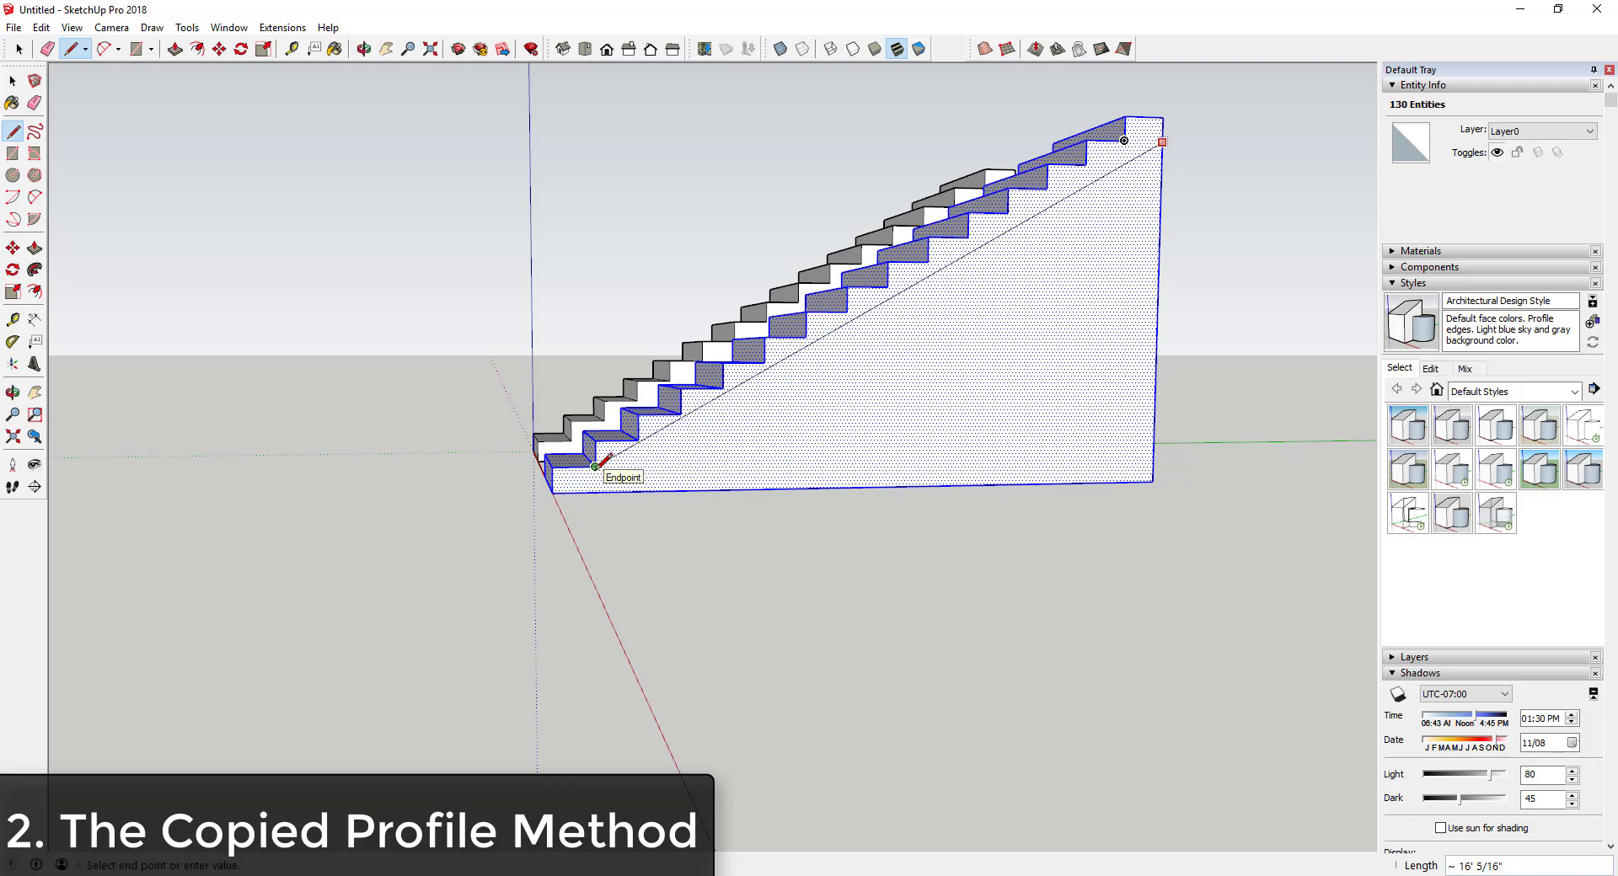
pyautogui.click(595, 490)
# - Push/Pull the triangular side face below the diagonal 4' through the second staircase to remove the mass underneath
pyautogui.press('o')
pyautogui.moveTo(1199, 426); pyautogui.dragTo(524, 487)
pyautogui.press('p')
pyautogui.moveTo(519, 481); pyautogui.dragTo(617, 468, button='middle')
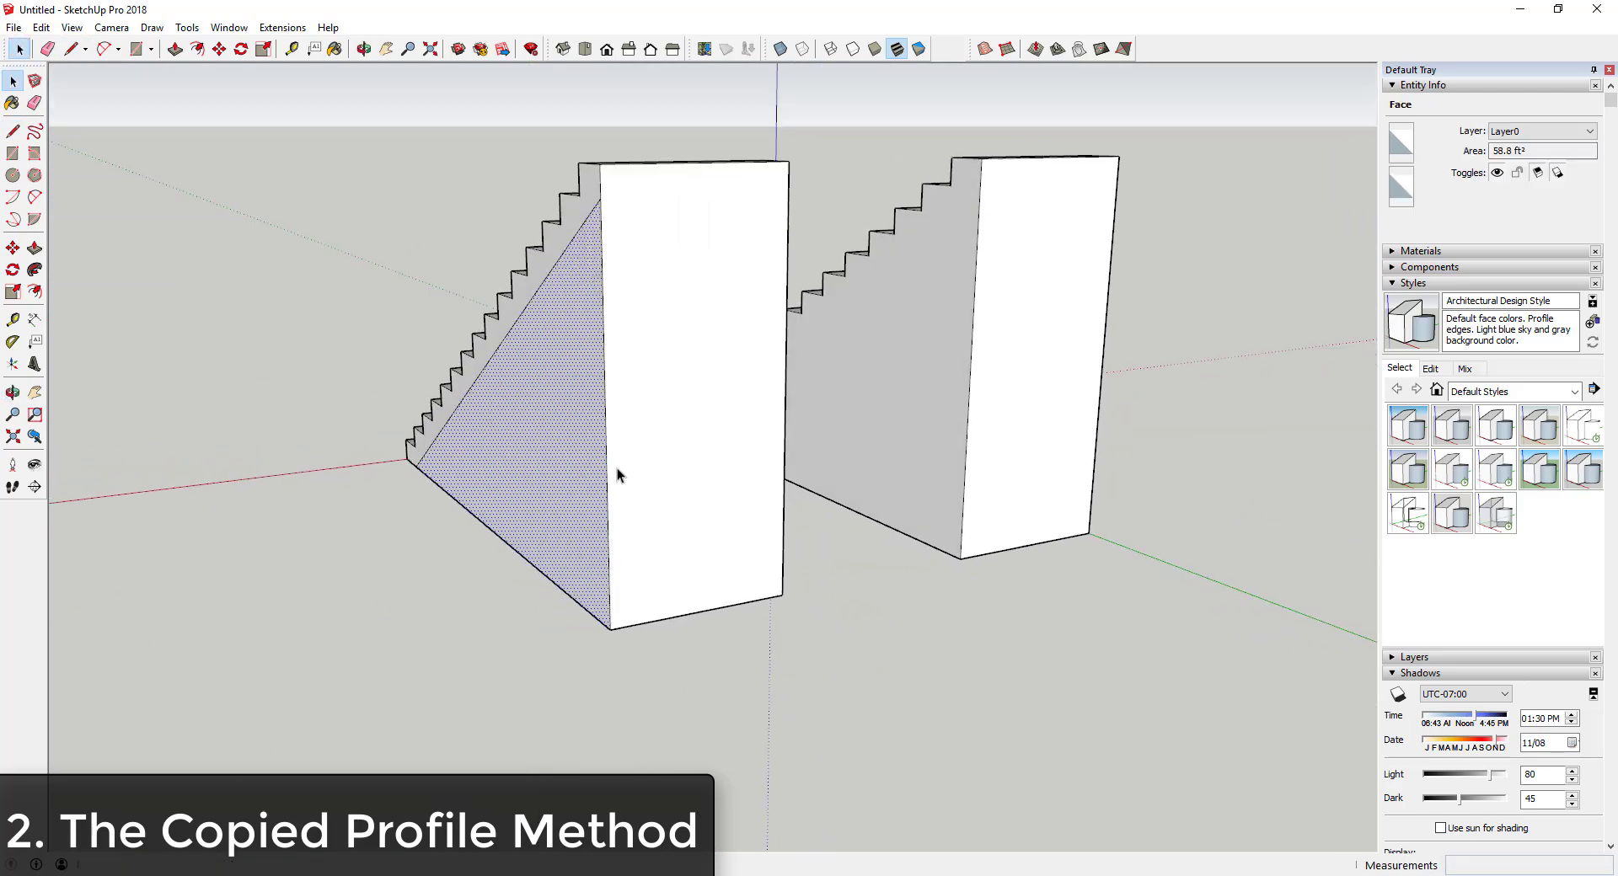
pyautogui.click(586, 497)
pyautogui.click(769, 506)
pyautogui.moveTo(443, 488); pyautogui.dragTo(931, 388, button='middle')
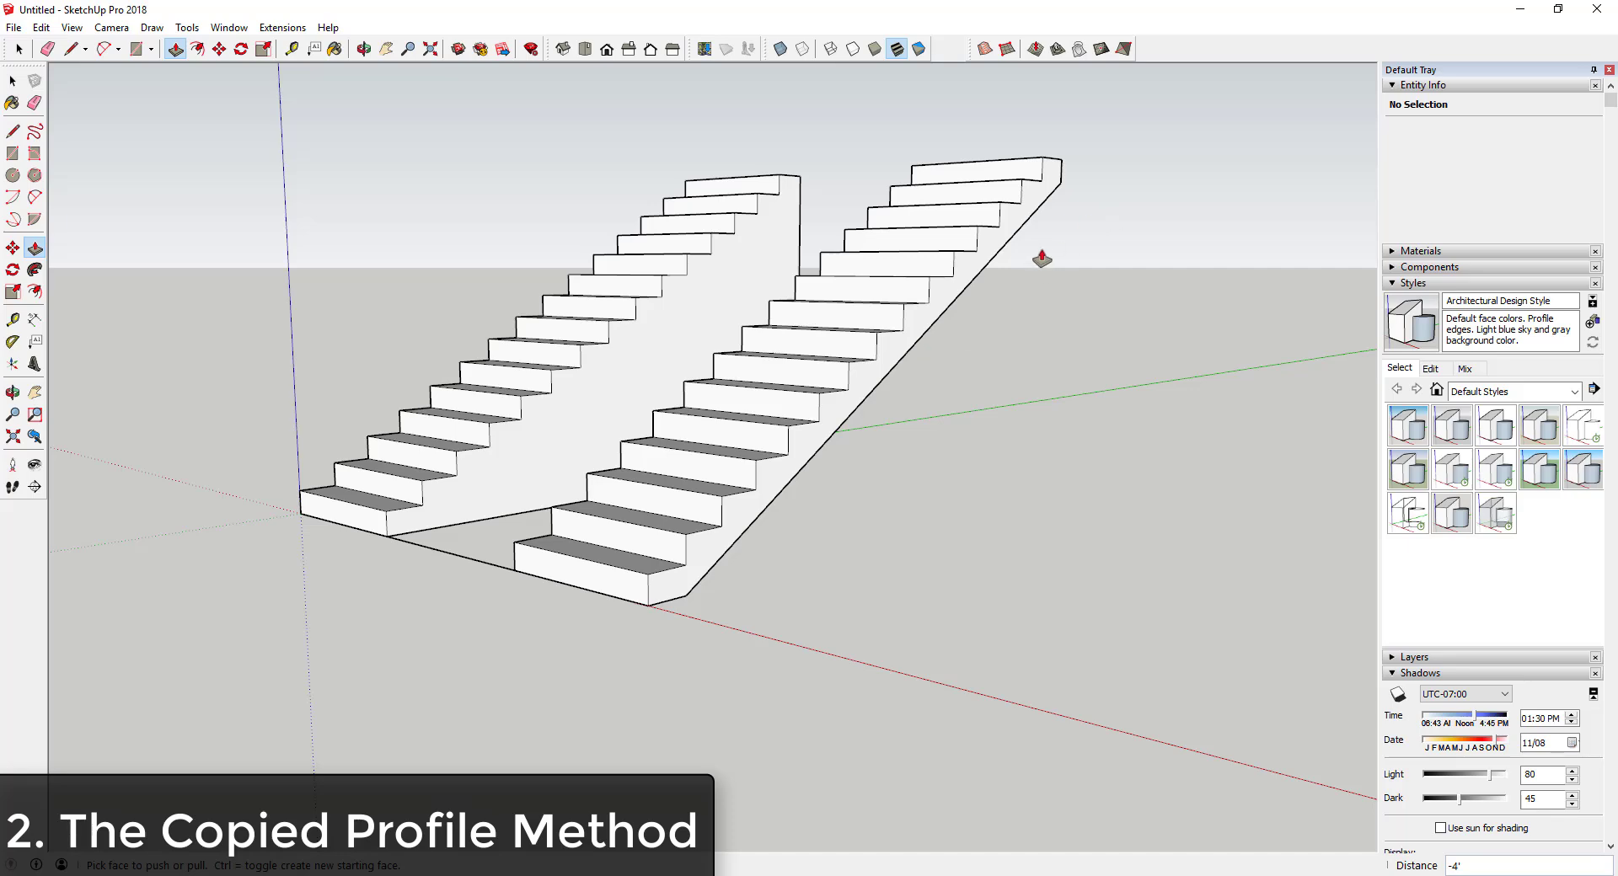
# - Draw a 4' by 1' rectangle on the ground along the red axis, beside the second staircase
pyautogui.click(782, 275)
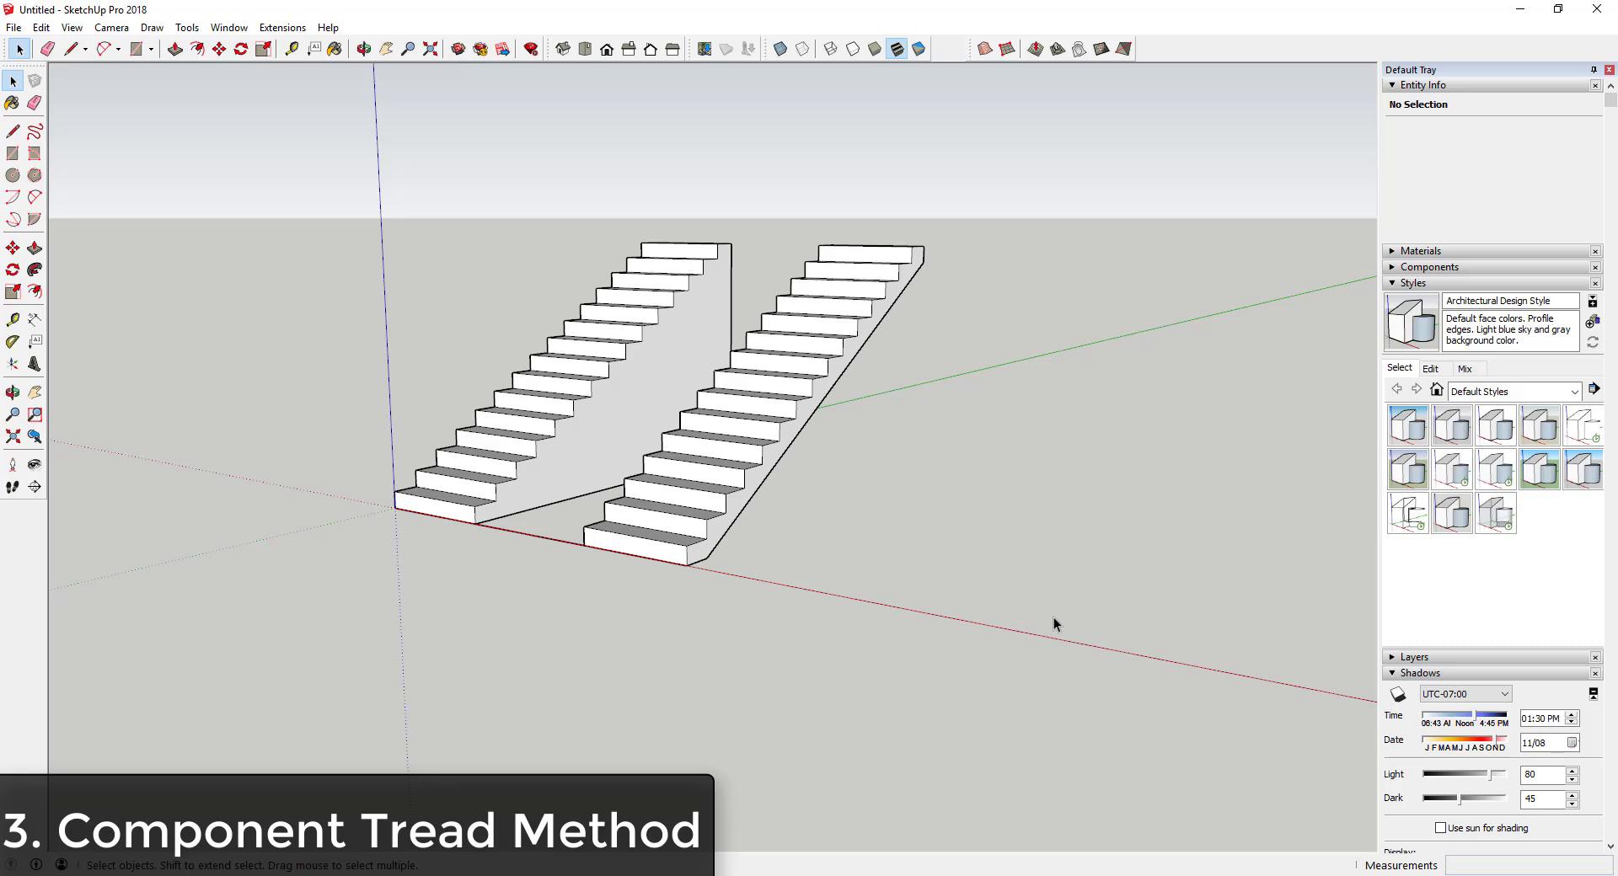
pyautogui.moveTo(860, 607); pyautogui.dragTo(816, 678, button='middle')
pyautogui.press('r')
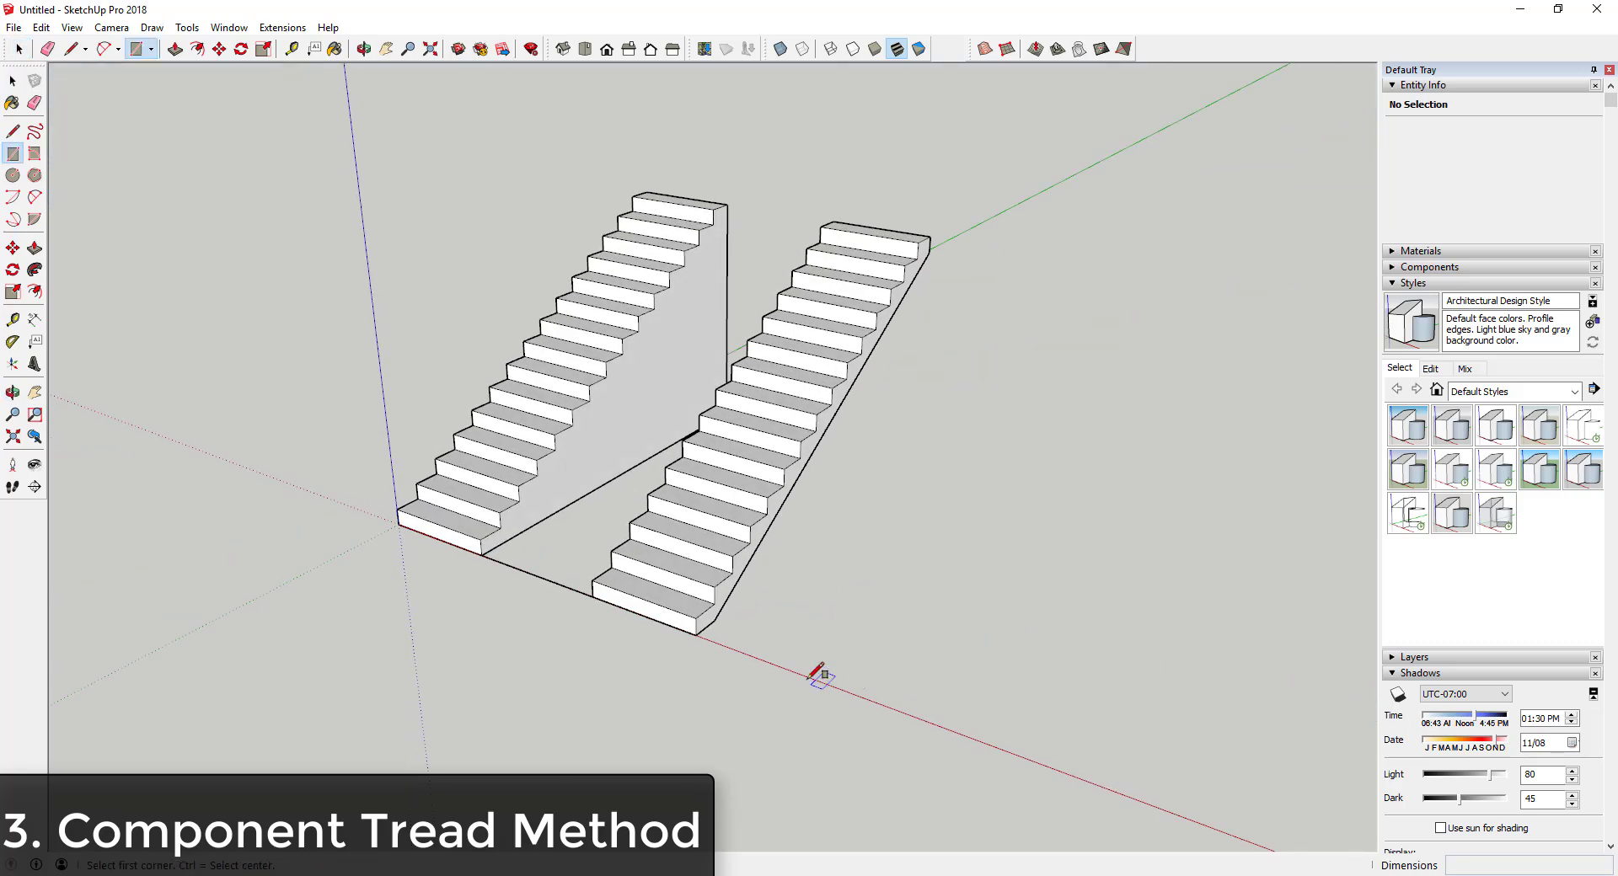
pyautogui.click(814, 678)
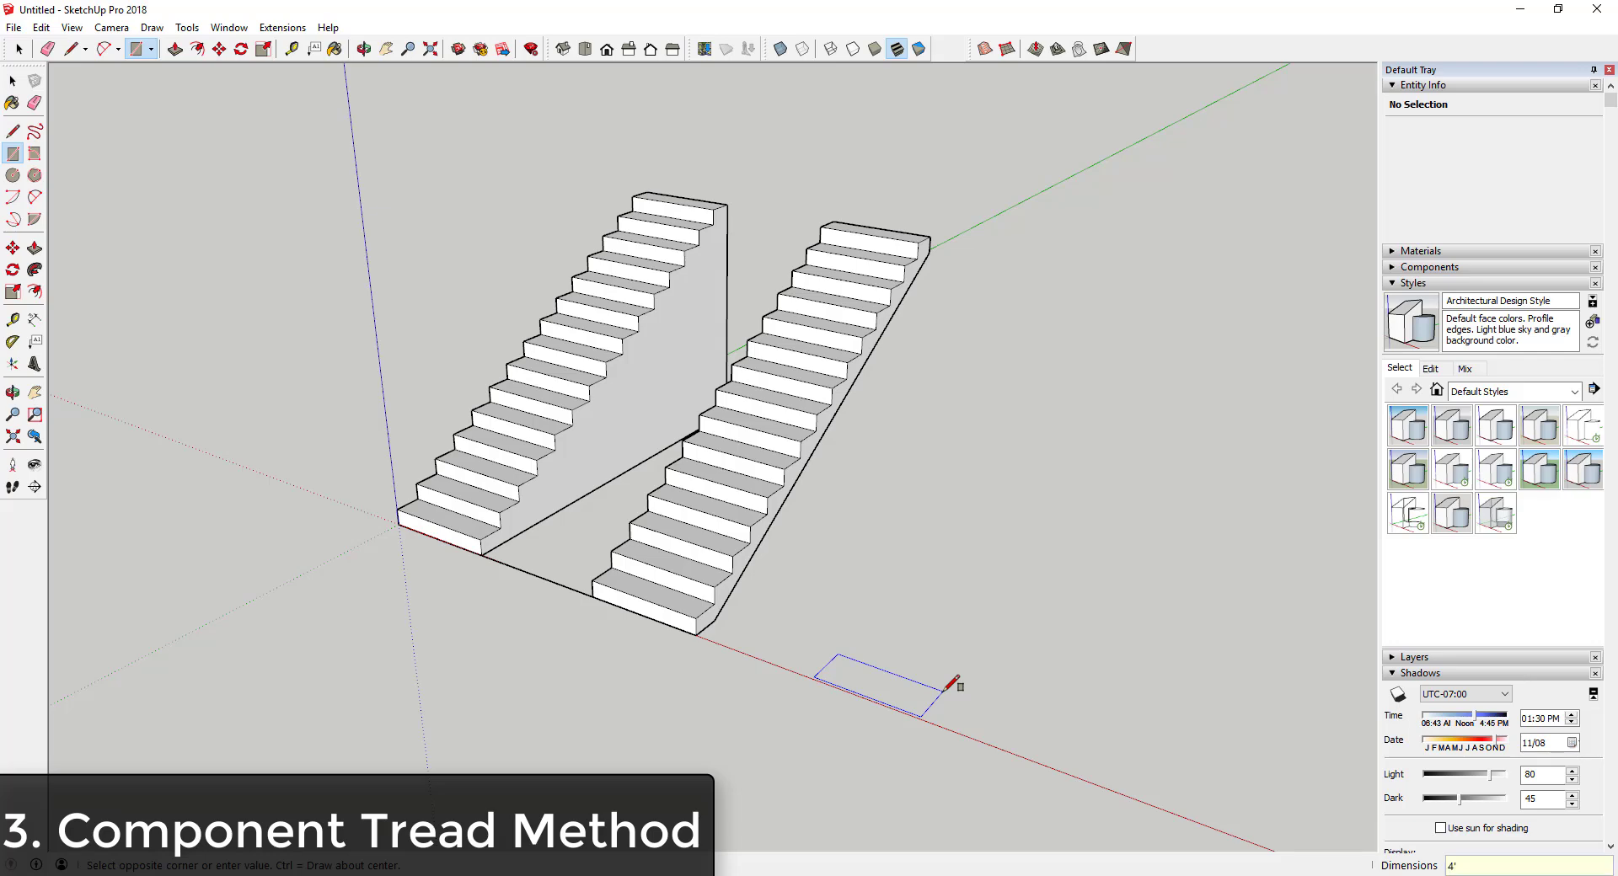
pyautogui.write("4',1'")
pyautogui.press('Return')
pyautogui.press('space')
# - Push/Pull the new rectangle up to the height of the second staircase's first step
pyautogui.moveTo(961, 688); pyautogui.dragTo(735, 640, button='middle')
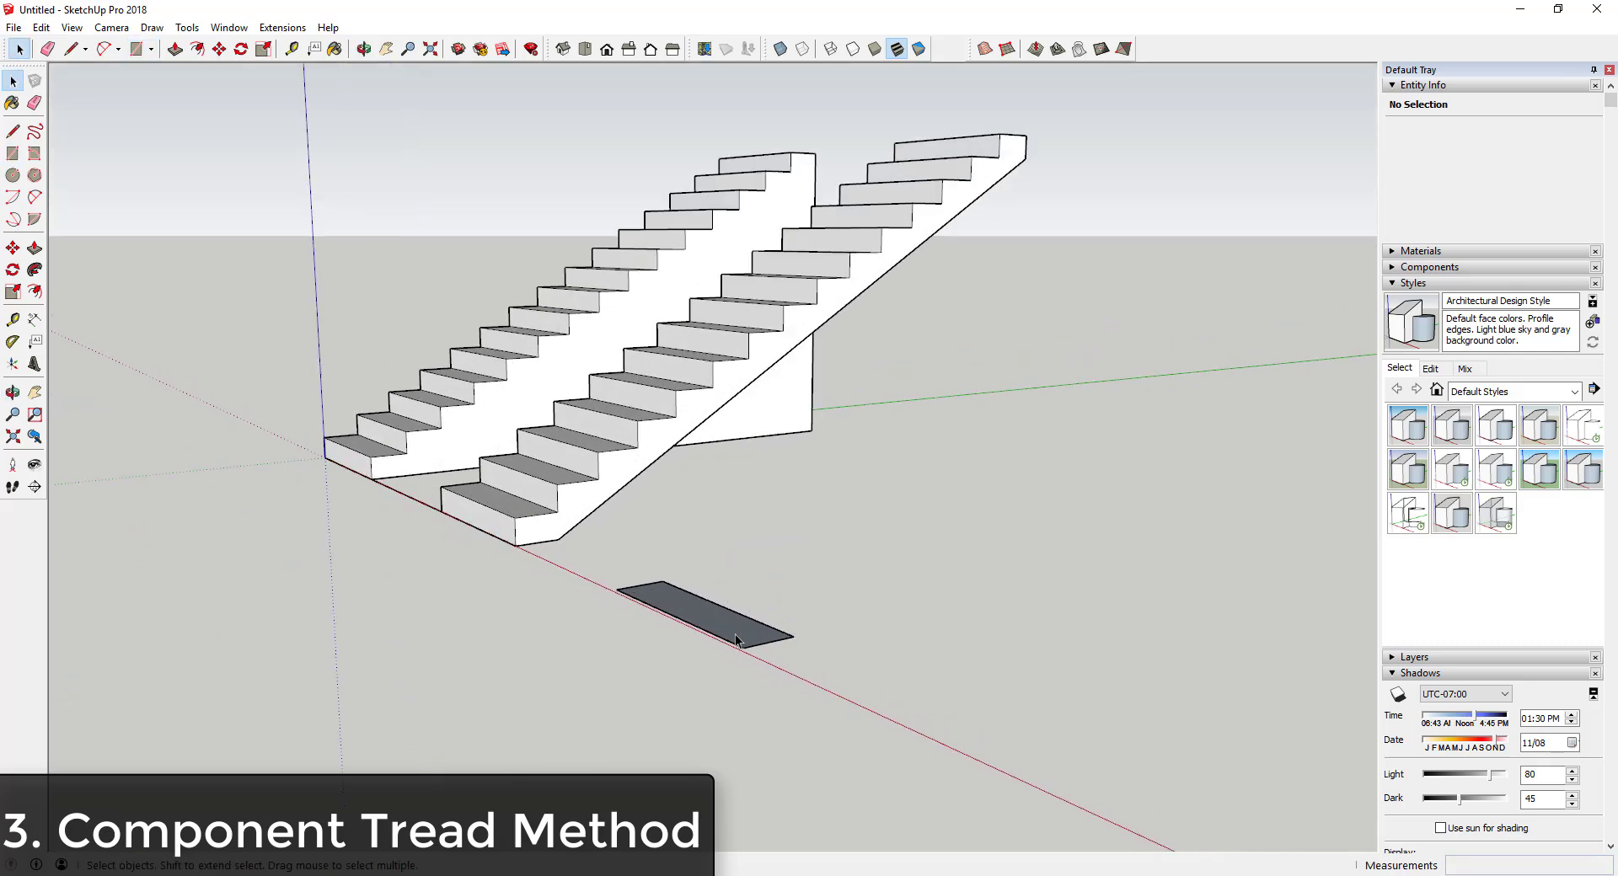
pyautogui.press('p')
pyautogui.click(715, 625)
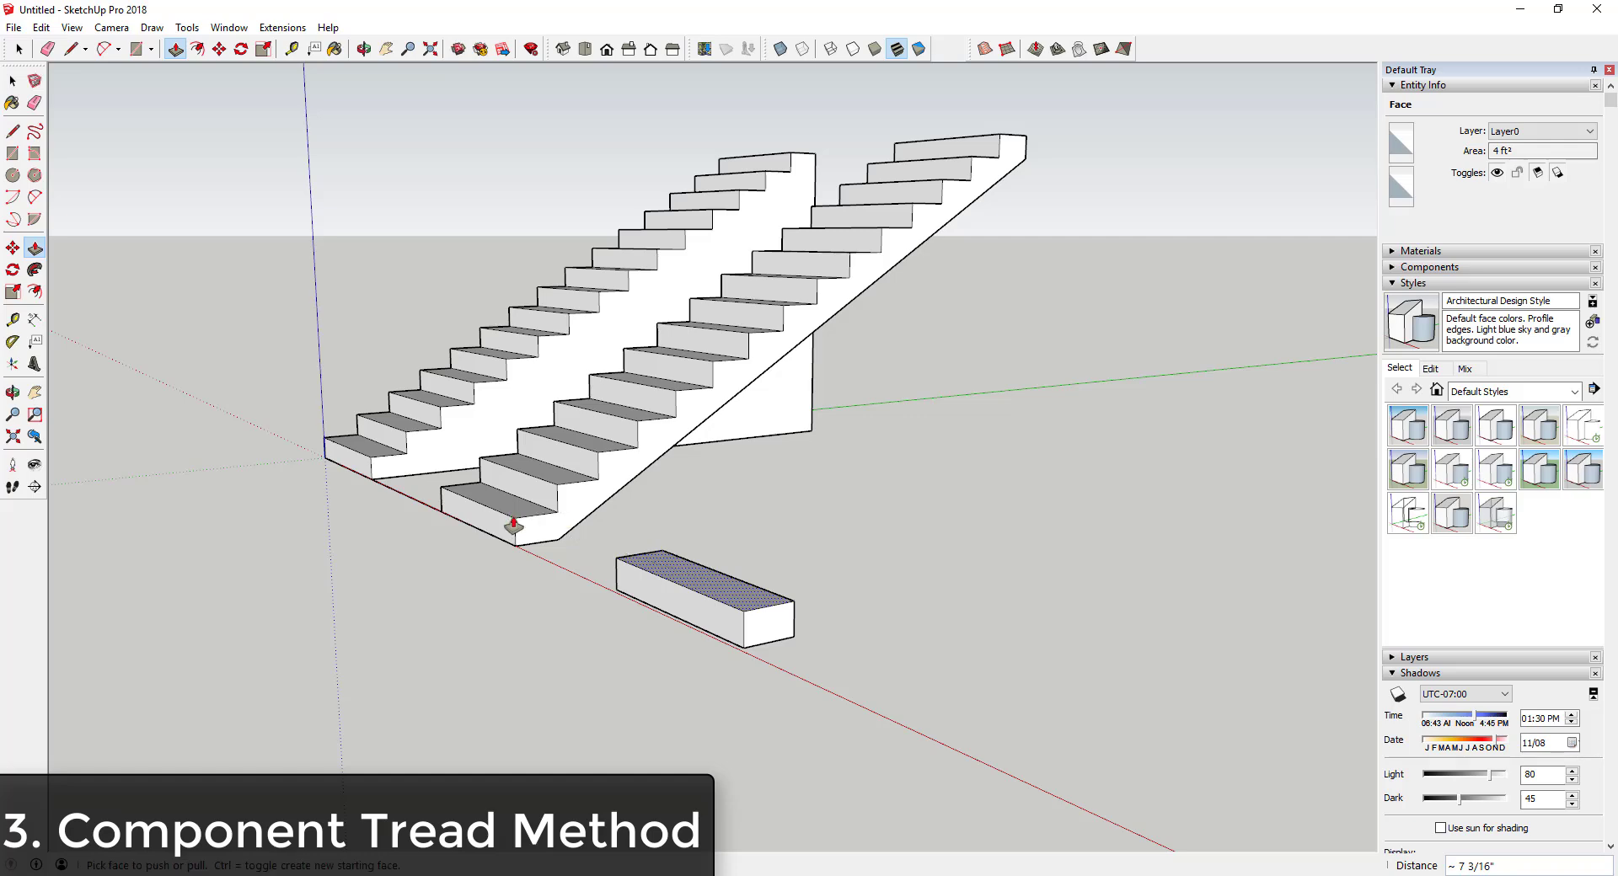
pyautogui.click(514, 524)
pyautogui.moveTo(964, 650); pyautogui.dragTo(854, 628, button='middle')
pyautogui.press('space')
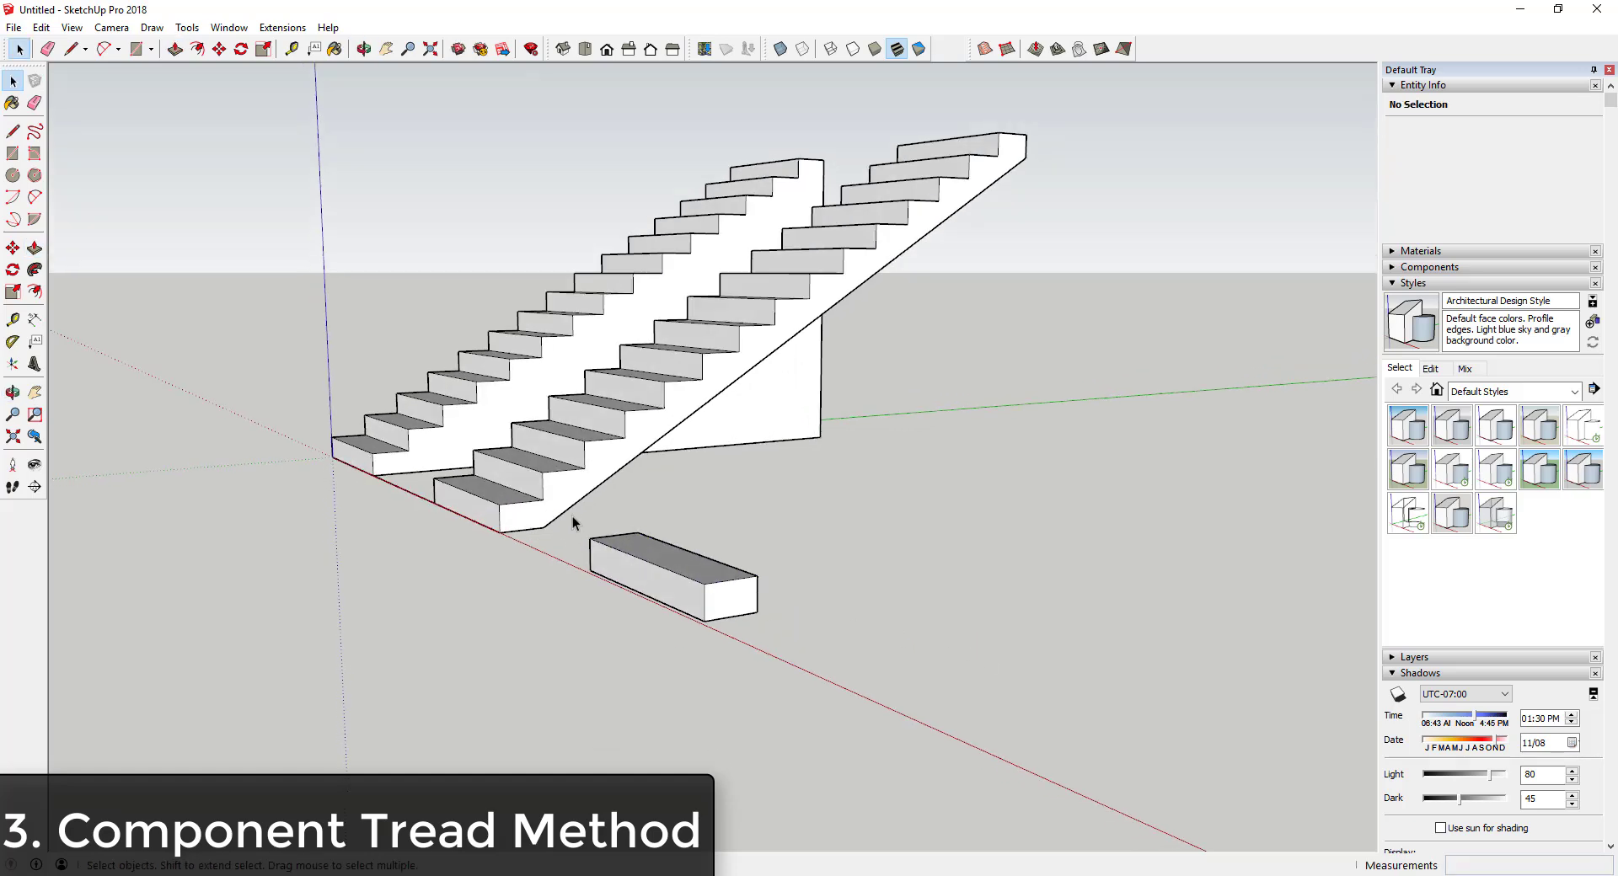
# - Make the whole step block a component with the definition name Stair Tread Component
pyautogui.moveTo(569, 513); pyautogui.dragTo(824, 672)
pyautogui.rightClick(722, 600)
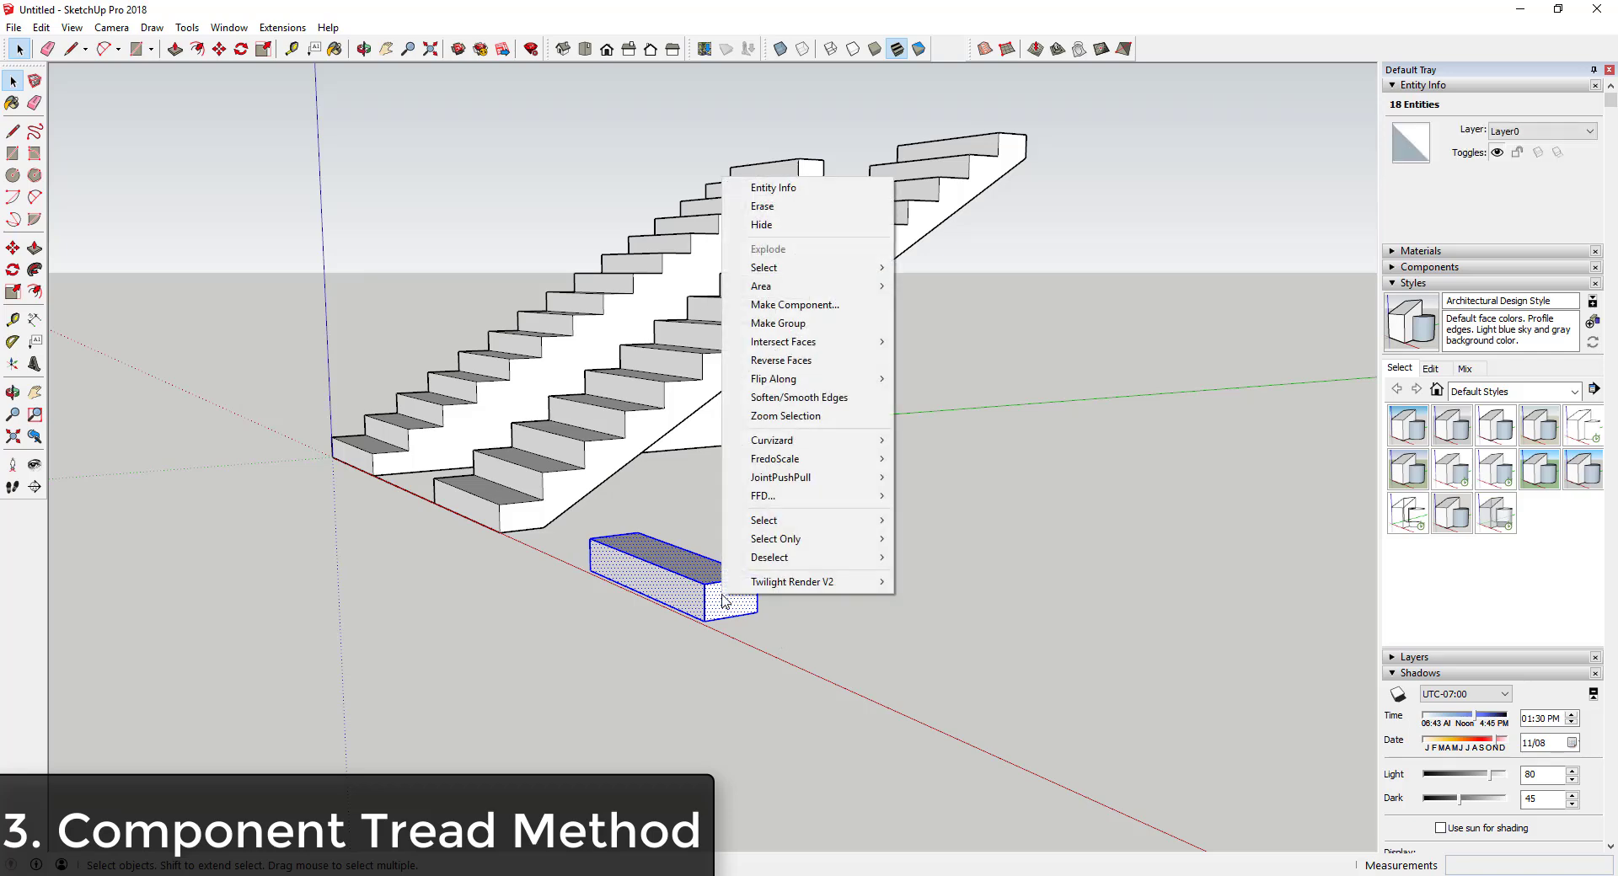
pyautogui.click(794, 304)
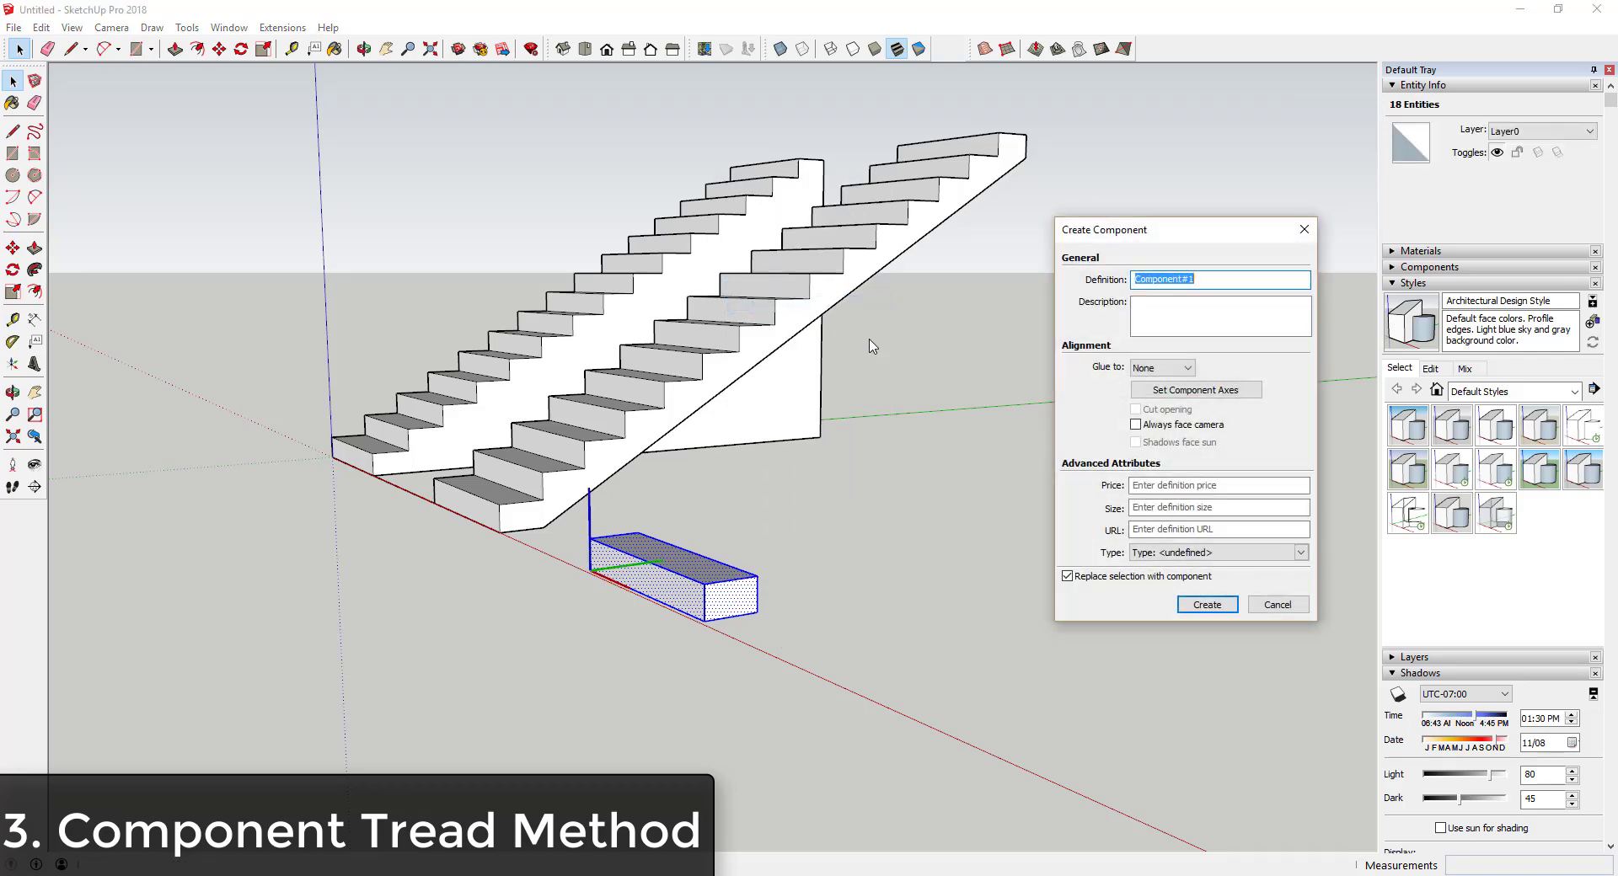
pyautogui.write('Stair Tread')
pyautogui.press('Return')
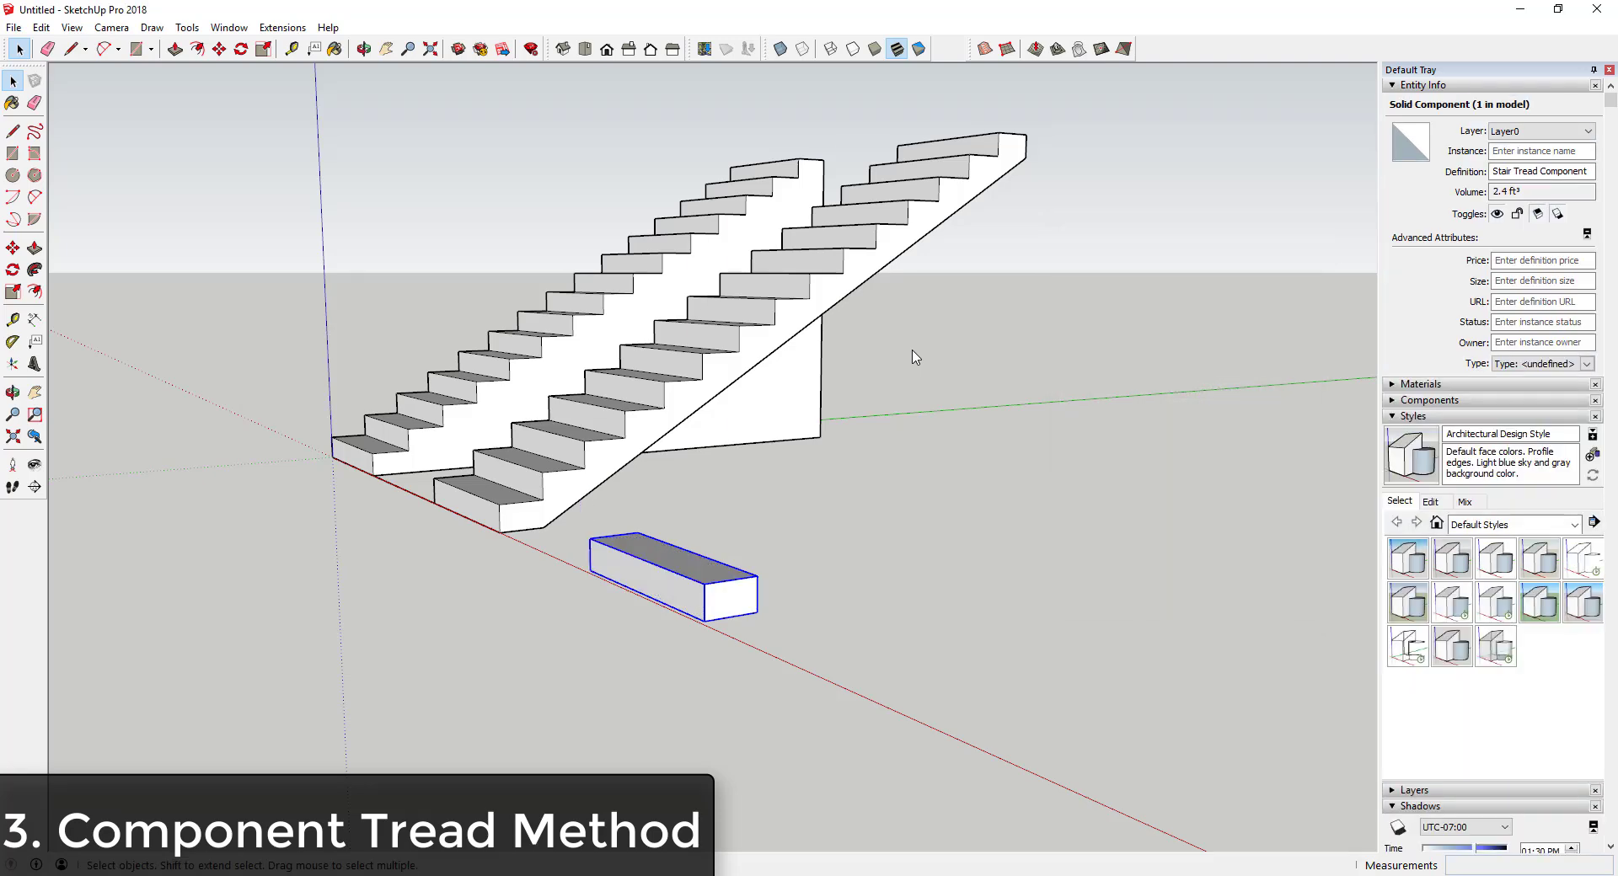
# - Copy the tread component from its lower front corner to its upper back corner and array the copy *14
pyautogui.press('m')
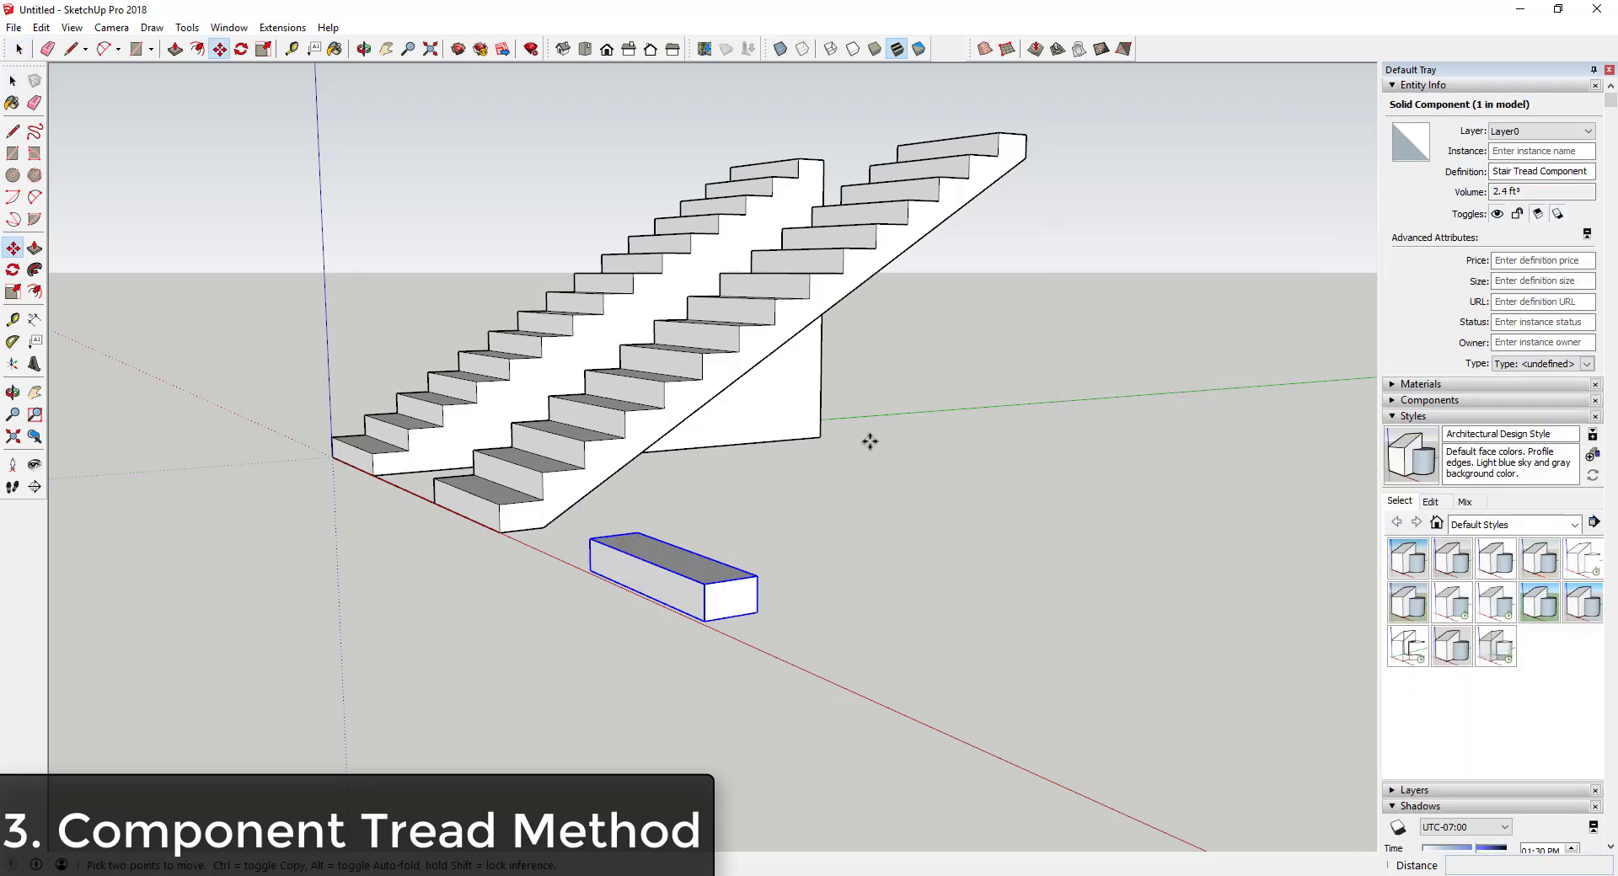
pyautogui.click(704, 621)
pyautogui.press('ctrl')
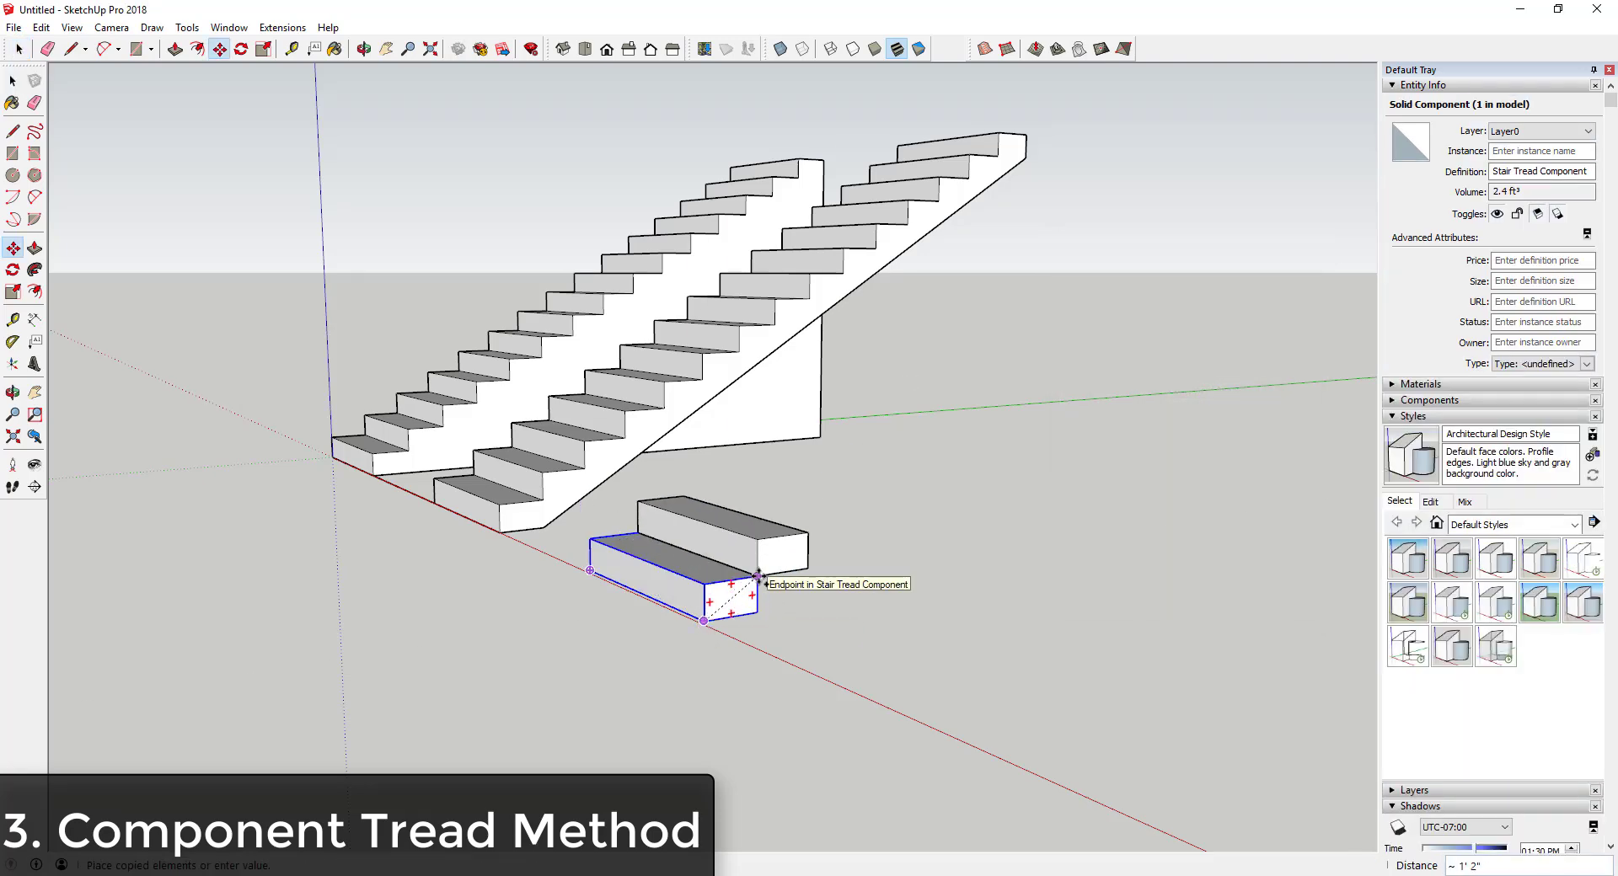
pyautogui.click(759, 577)
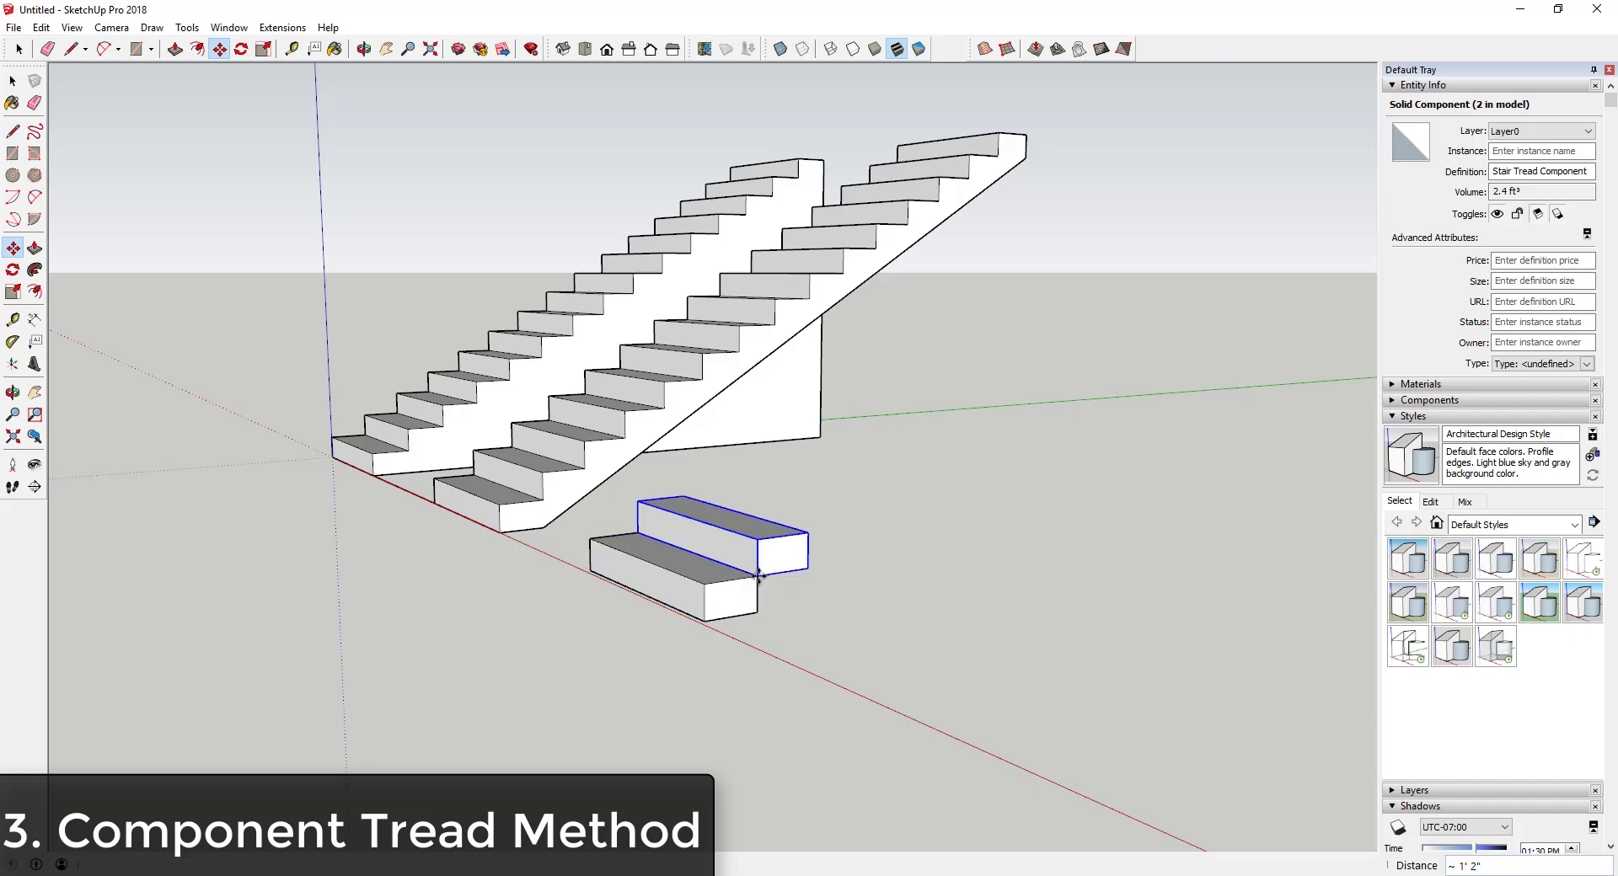
pyautogui.press('Return')
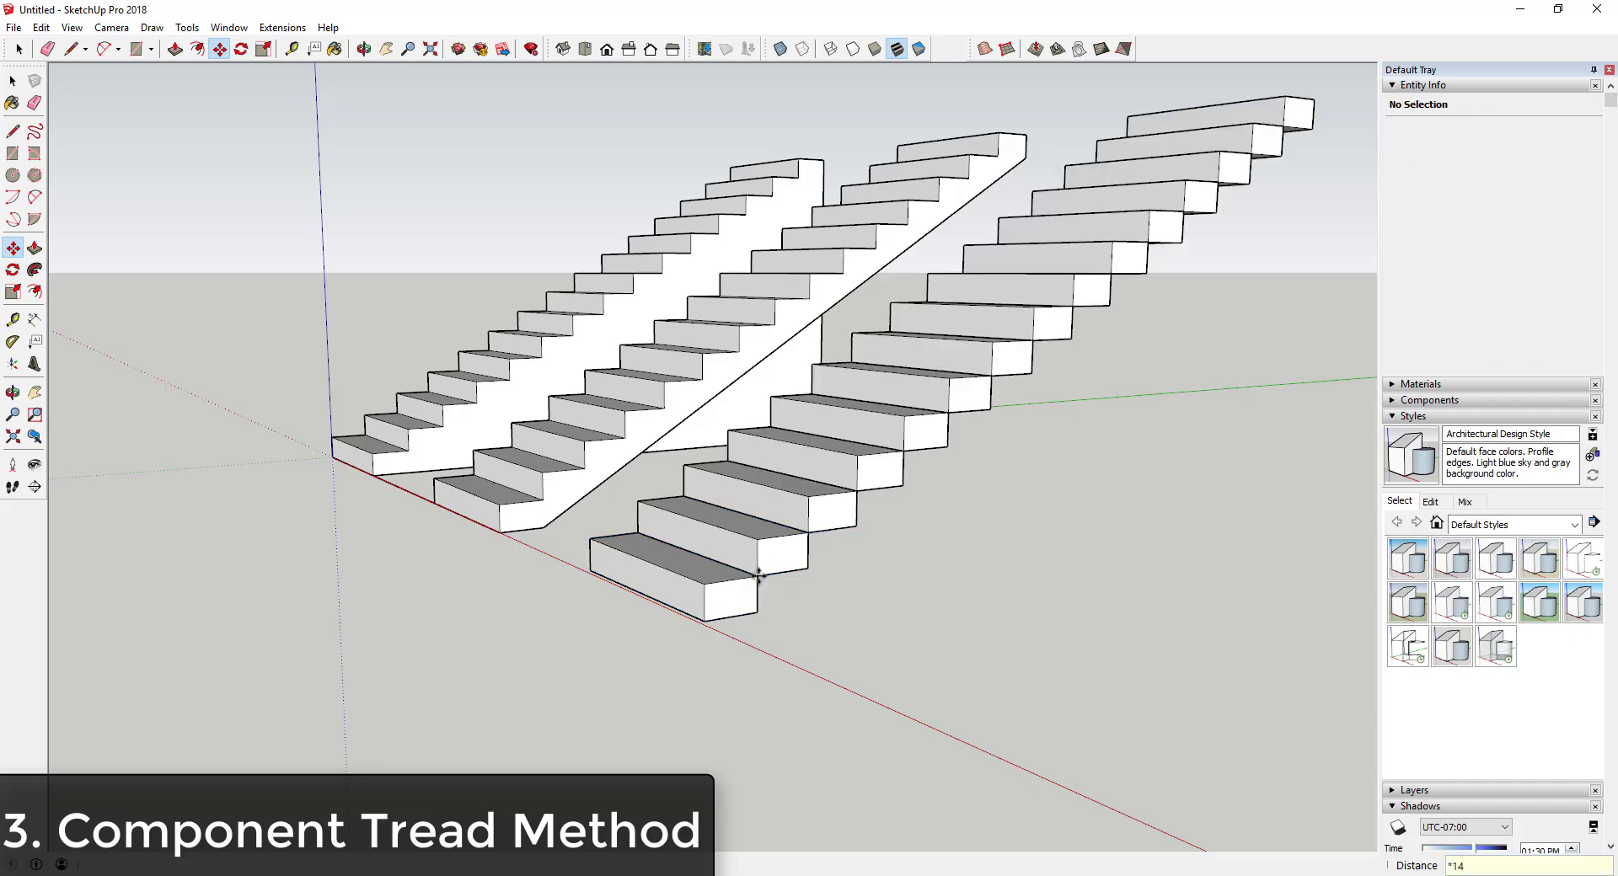
# - Open the bottom tread component for editing and Push/Pull its top face down 3"
pyautogui.moveTo(759, 582); pyautogui.dragTo(809, 517, button='middle')
pyautogui.doubleClick(767, 620)
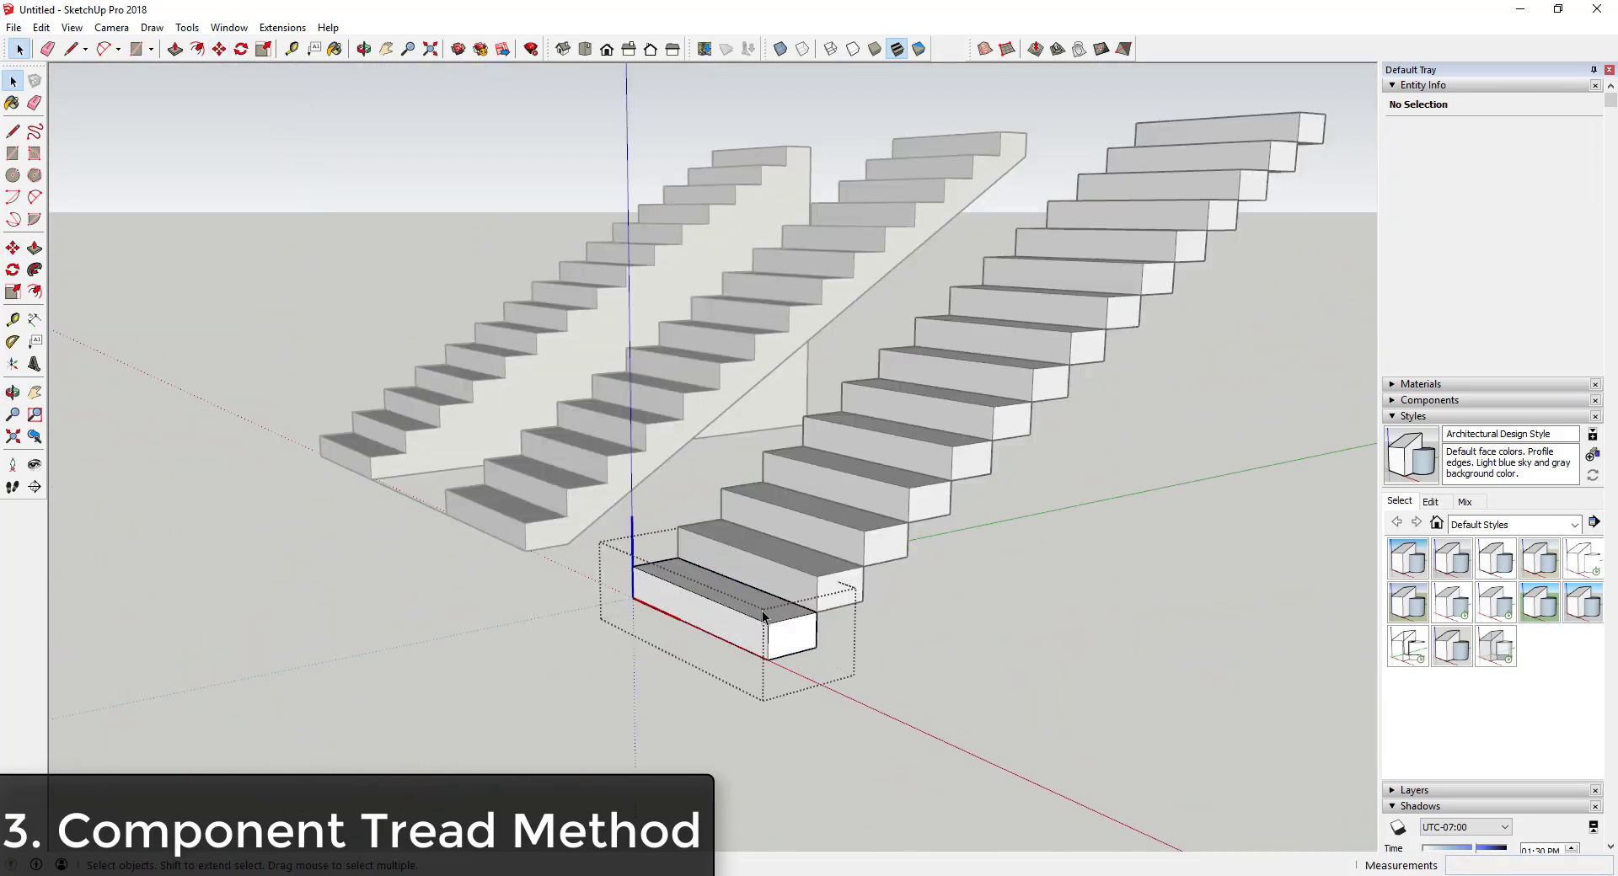
pyautogui.click(763, 618)
pyautogui.press('p')
pyautogui.moveTo(763, 619); pyautogui.dragTo(745, 640)
pyautogui.press('space')
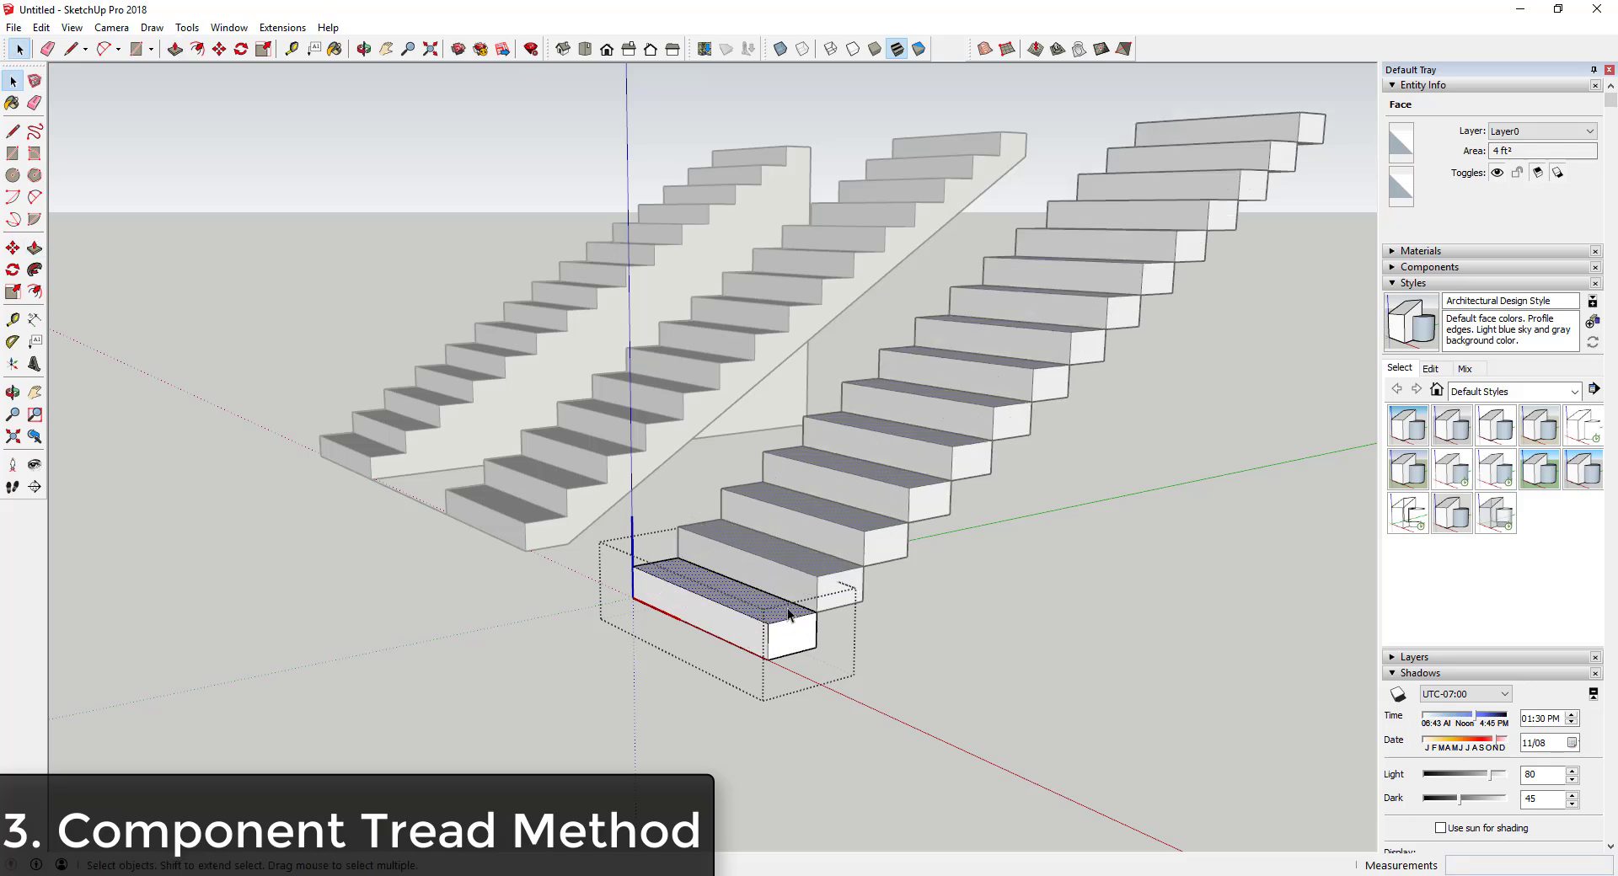
pyautogui.press('p')
pyautogui.moveTo(773, 624); pyautogui.dragTo(781, 637)
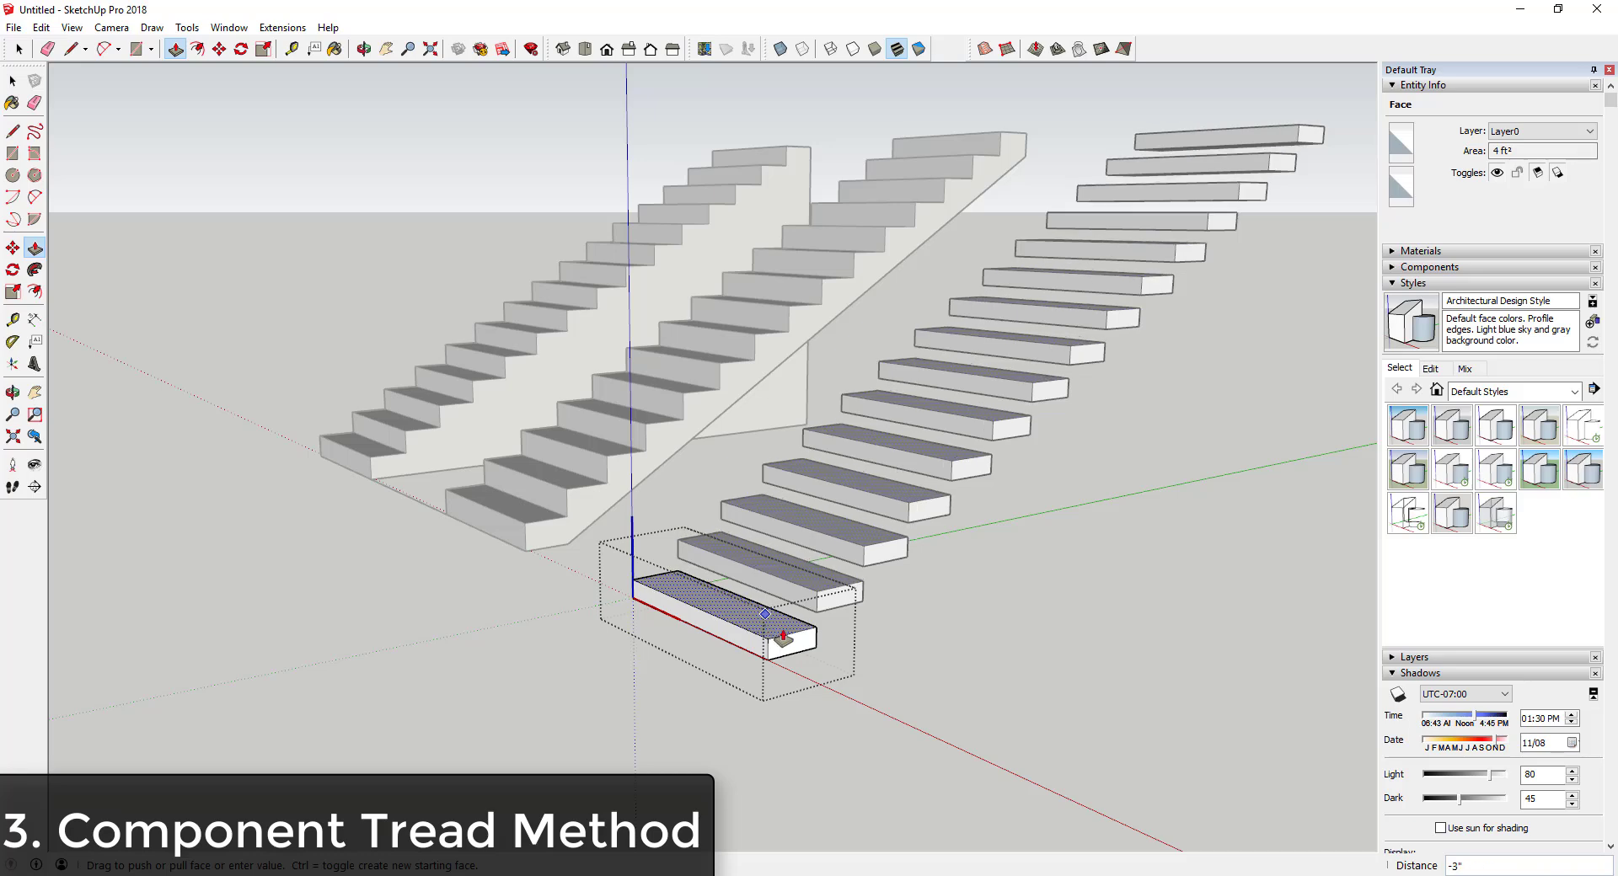
pyautogui.press('space')
# - Draw a short line inward from the midpoint of the tread's top end edge and a 3' vertical post line up from it
pyautogui.press('l')
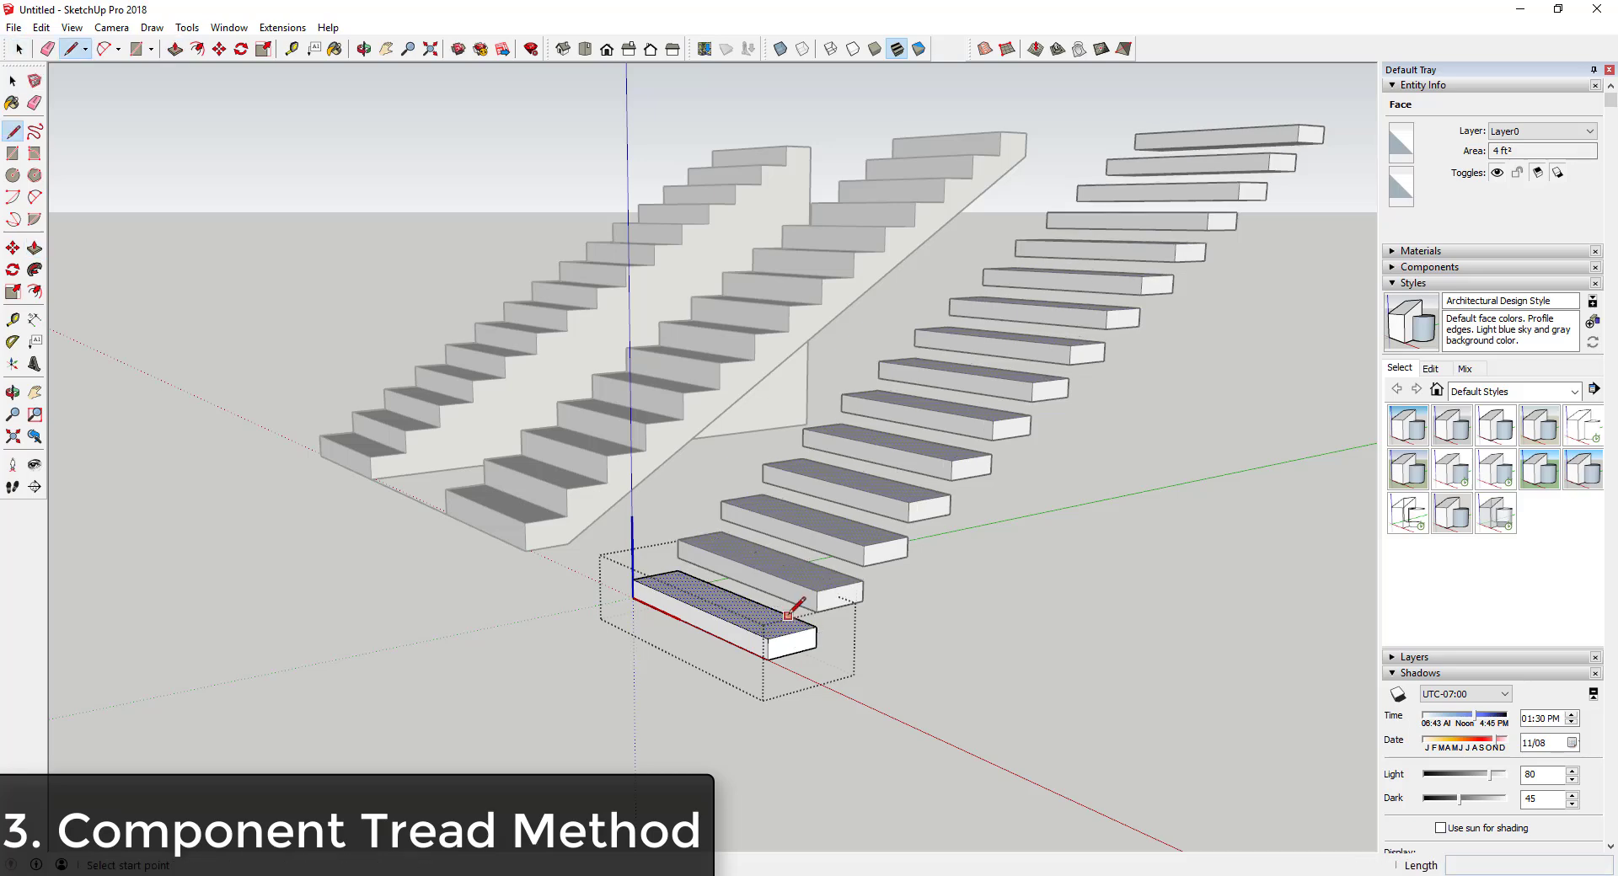
pyautogui.scroll(3, 817, 699)
pyautogui.click(818, 759)
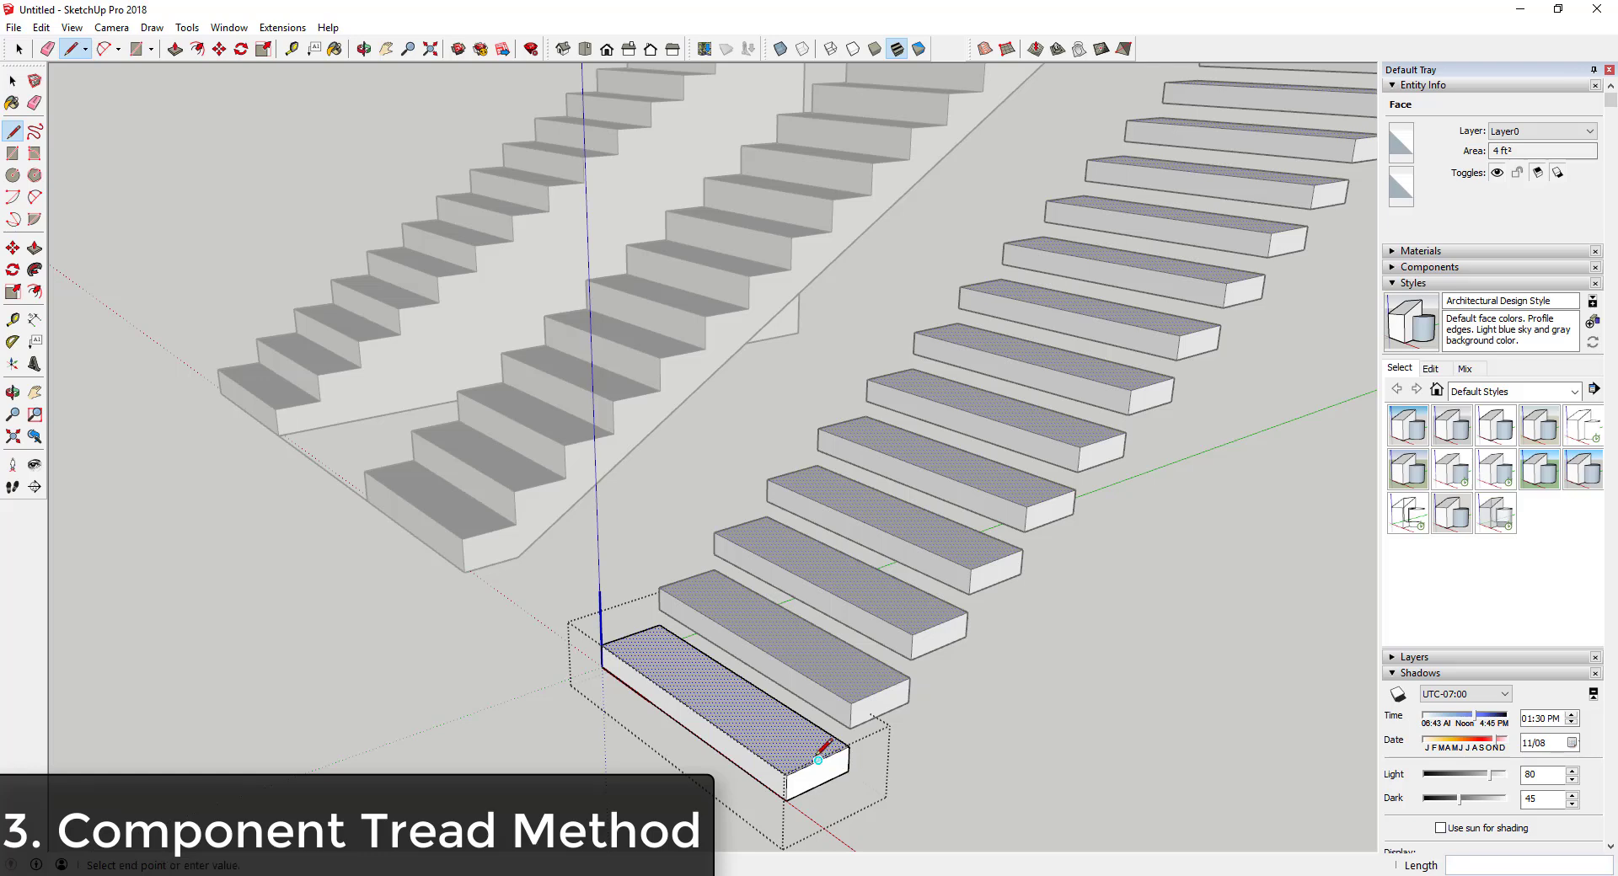
pyautogui.scroll(2, 814, 754)
pyautogui.scroll(-3, 809, 748)
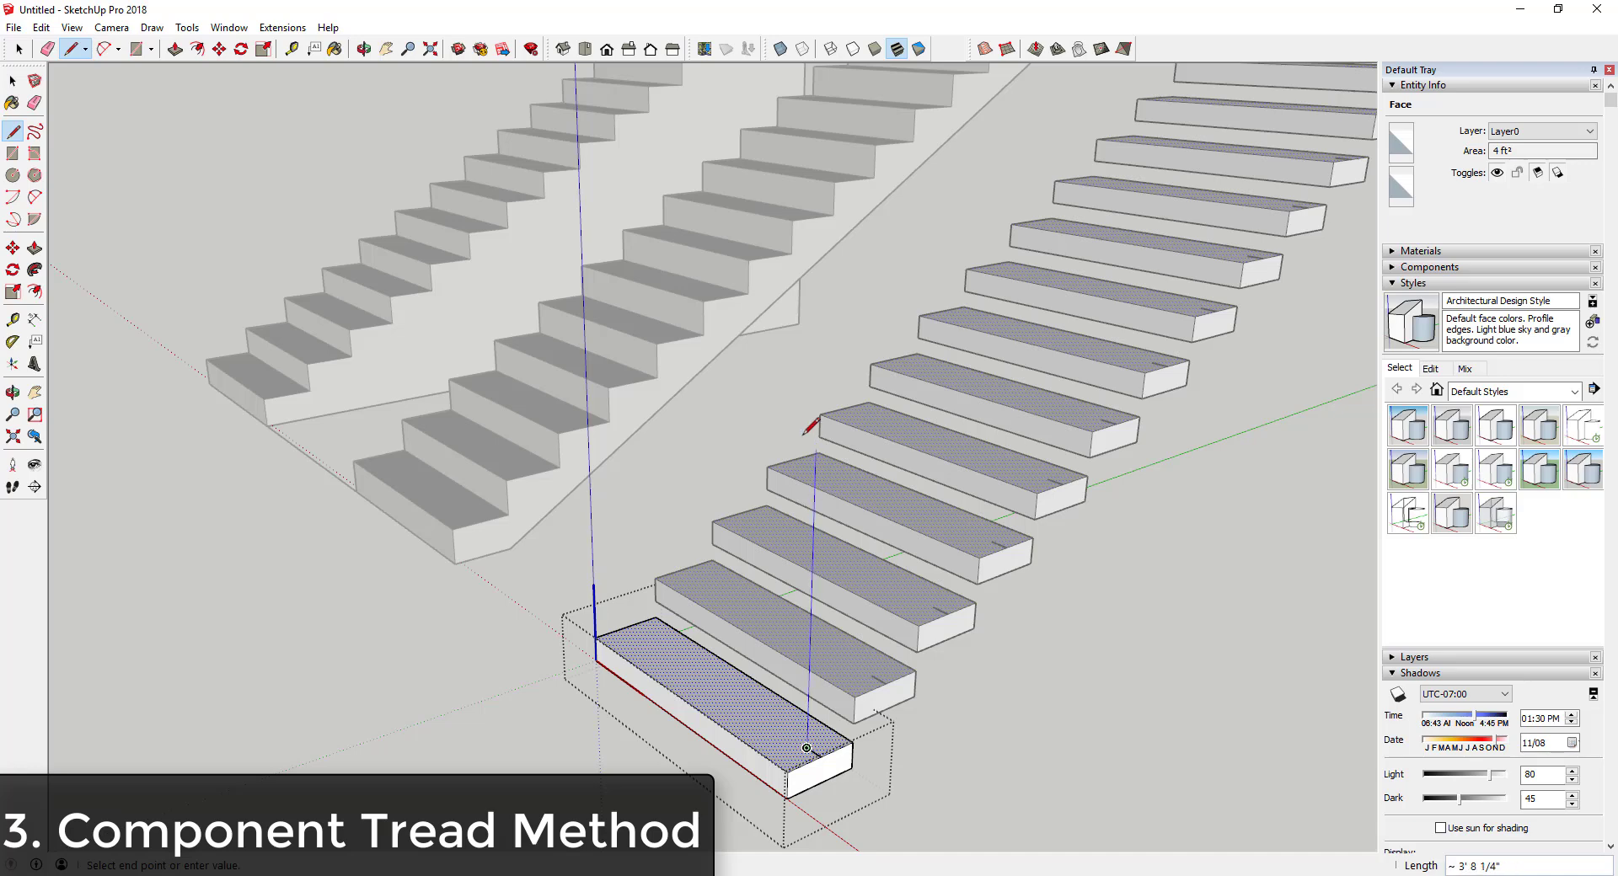
pyautogui.write('3')
pyautogui.press('Return')
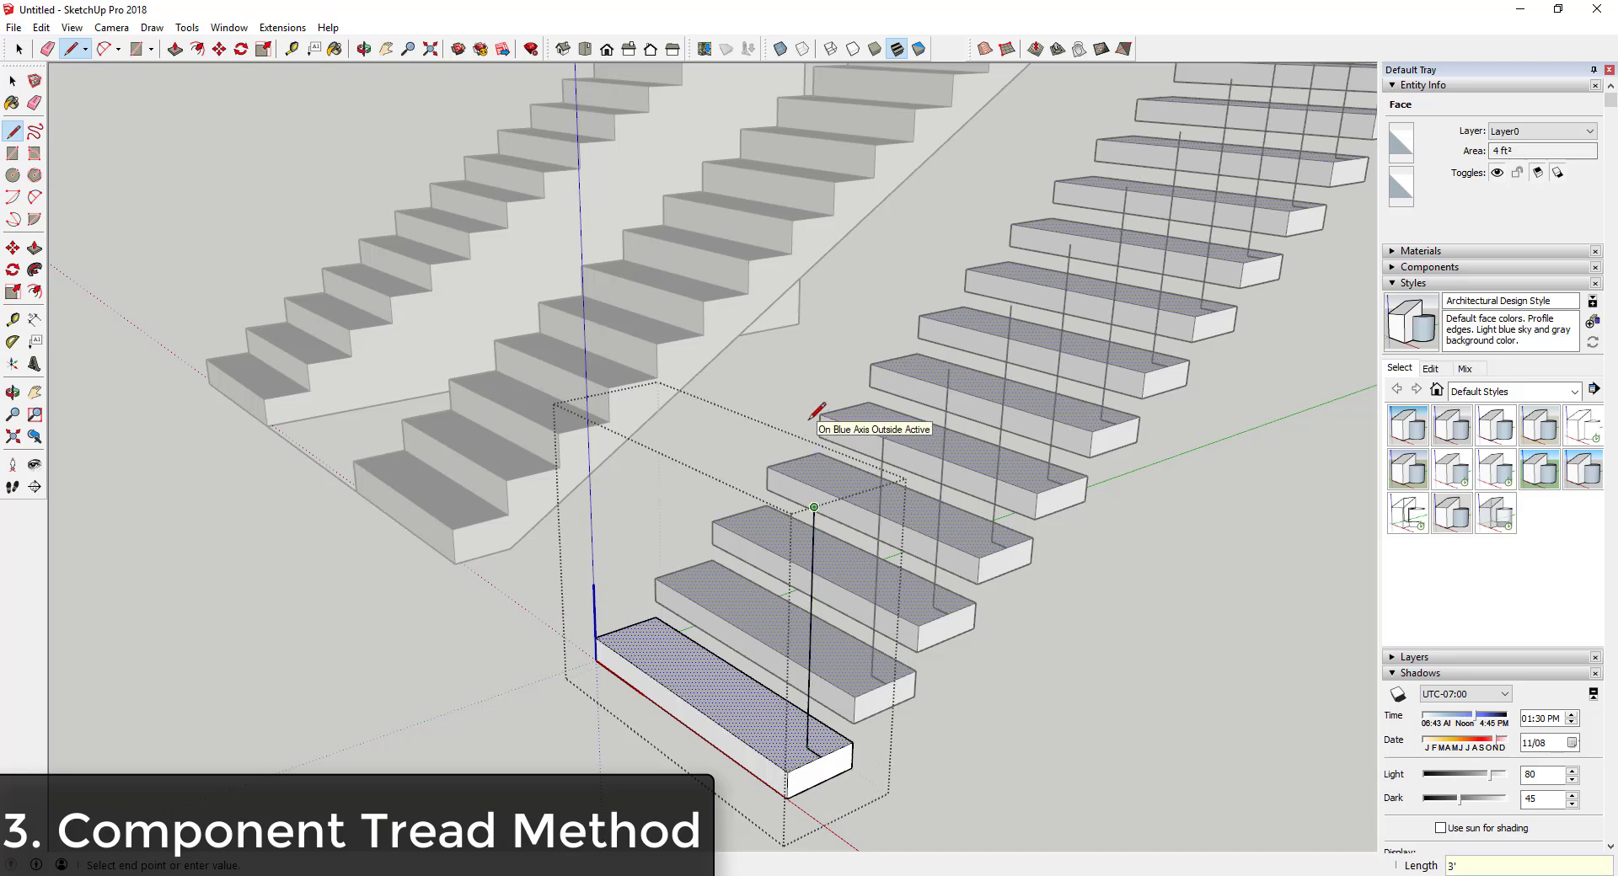
# - Connect the post line's top to the next tread's post top with a handrail line, and erase the short helper line on the tread
pyautogui.click(883, 437)
pyautogui.press('space')
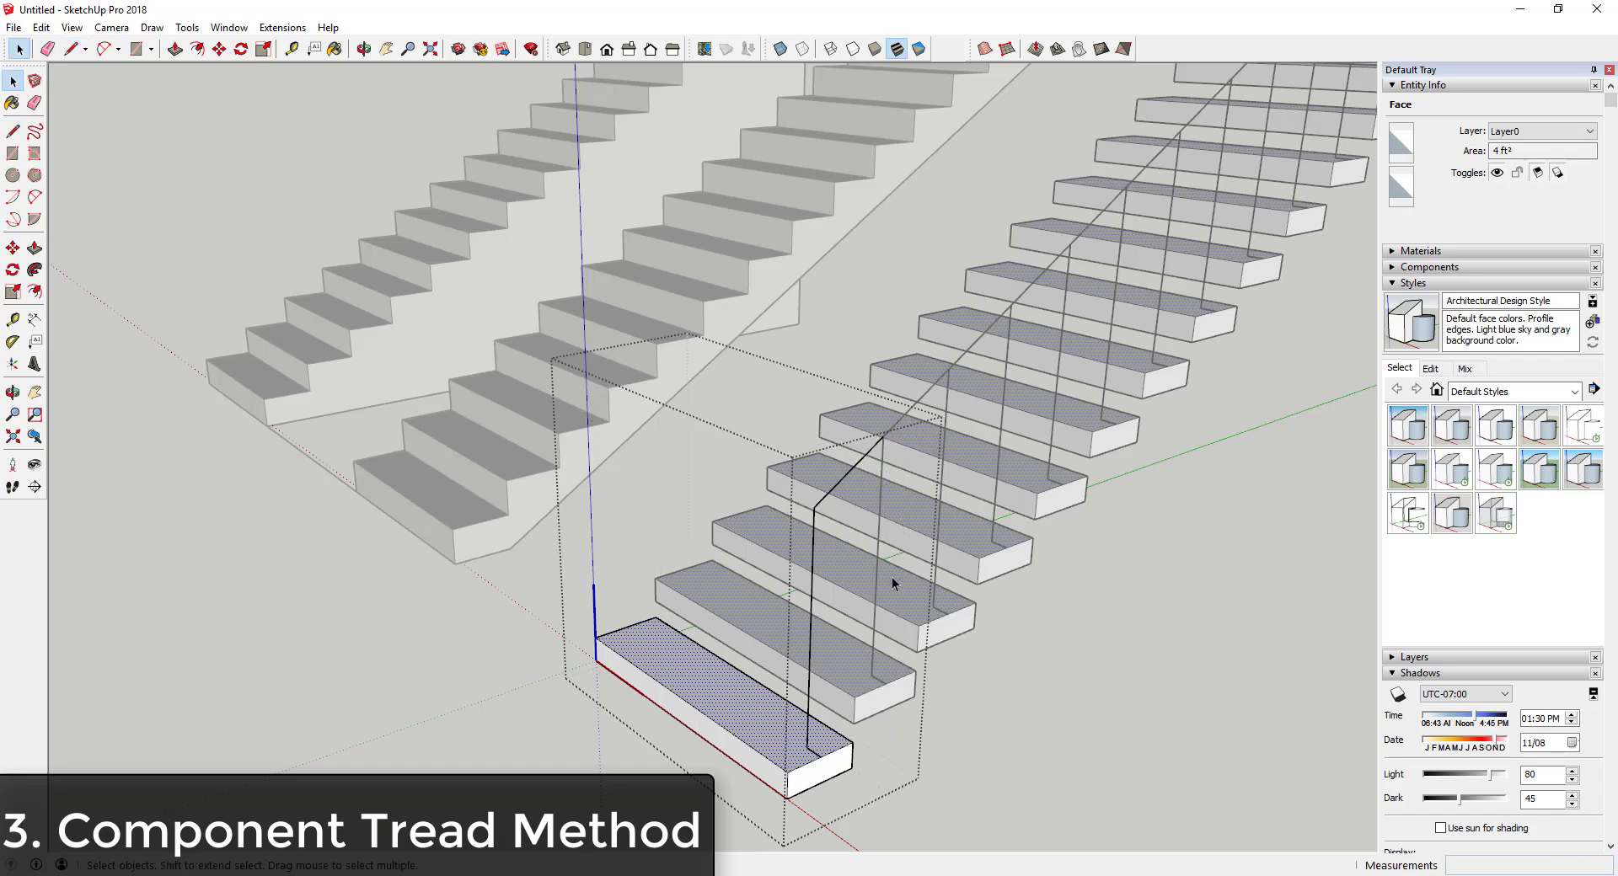
pyautogui.moveTo(891, 575); pyautogui.dragTo(904, 565, button='middle')
pyautogui.scroll(2, 851, 732)
pyautogui.press('e')
pyautogui.click(856, 688)
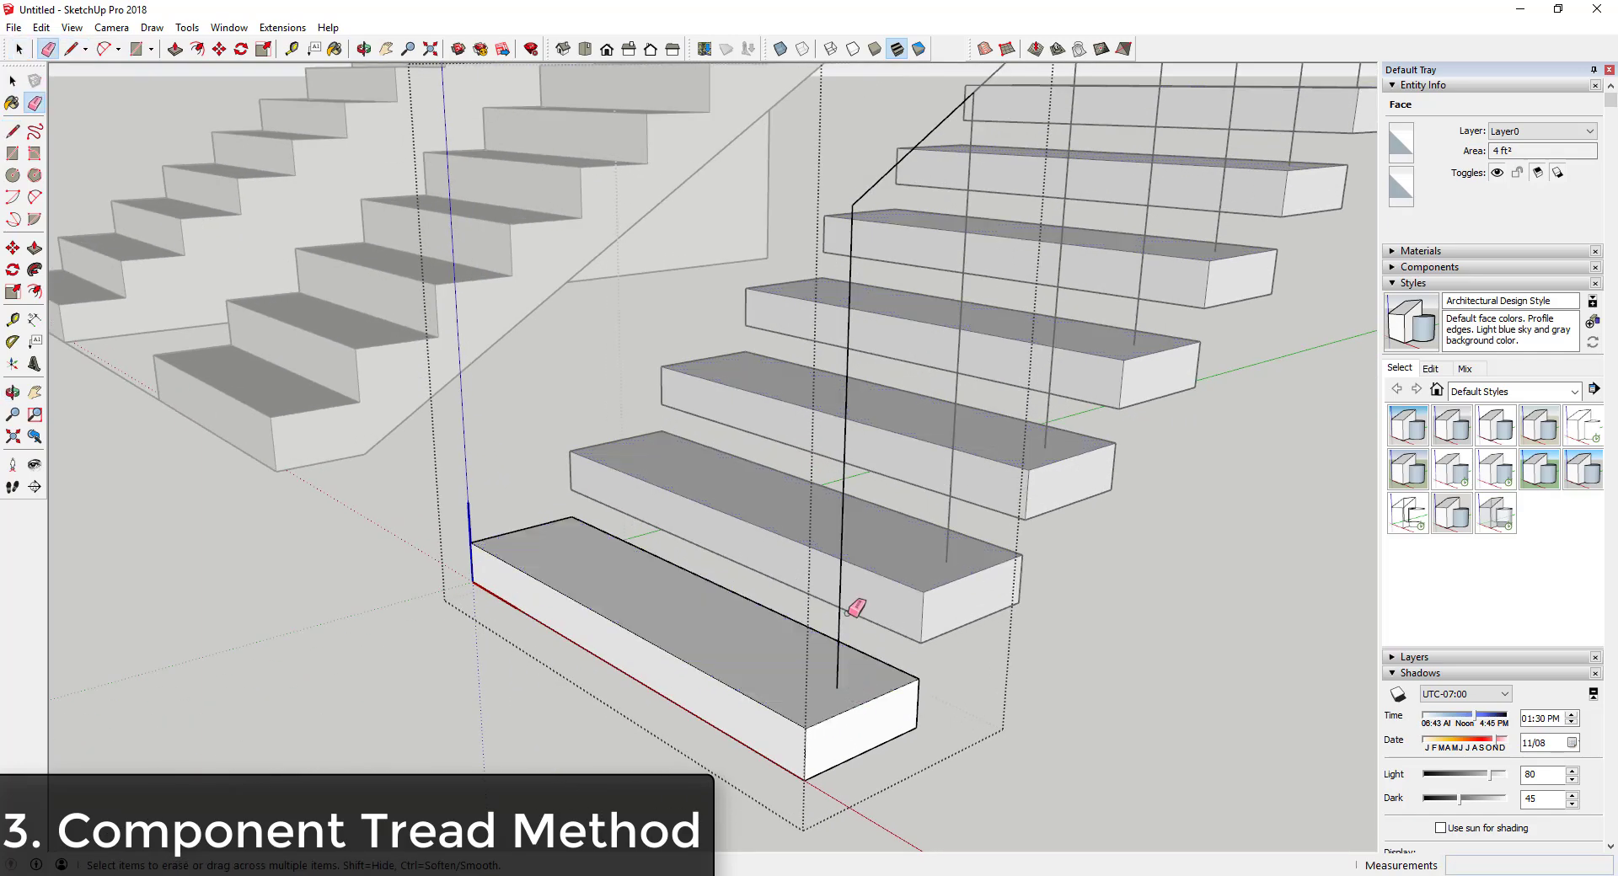
# - Copy the post and handrail lines about 3' 6" along the red axis to the opposite end of the tread
pyautogui.press('space')
pyautogui.moveTo(865, 217); pyautogui.dragTo(989, 269, button='middle')
pyautogui.tripleClick(988, 249)
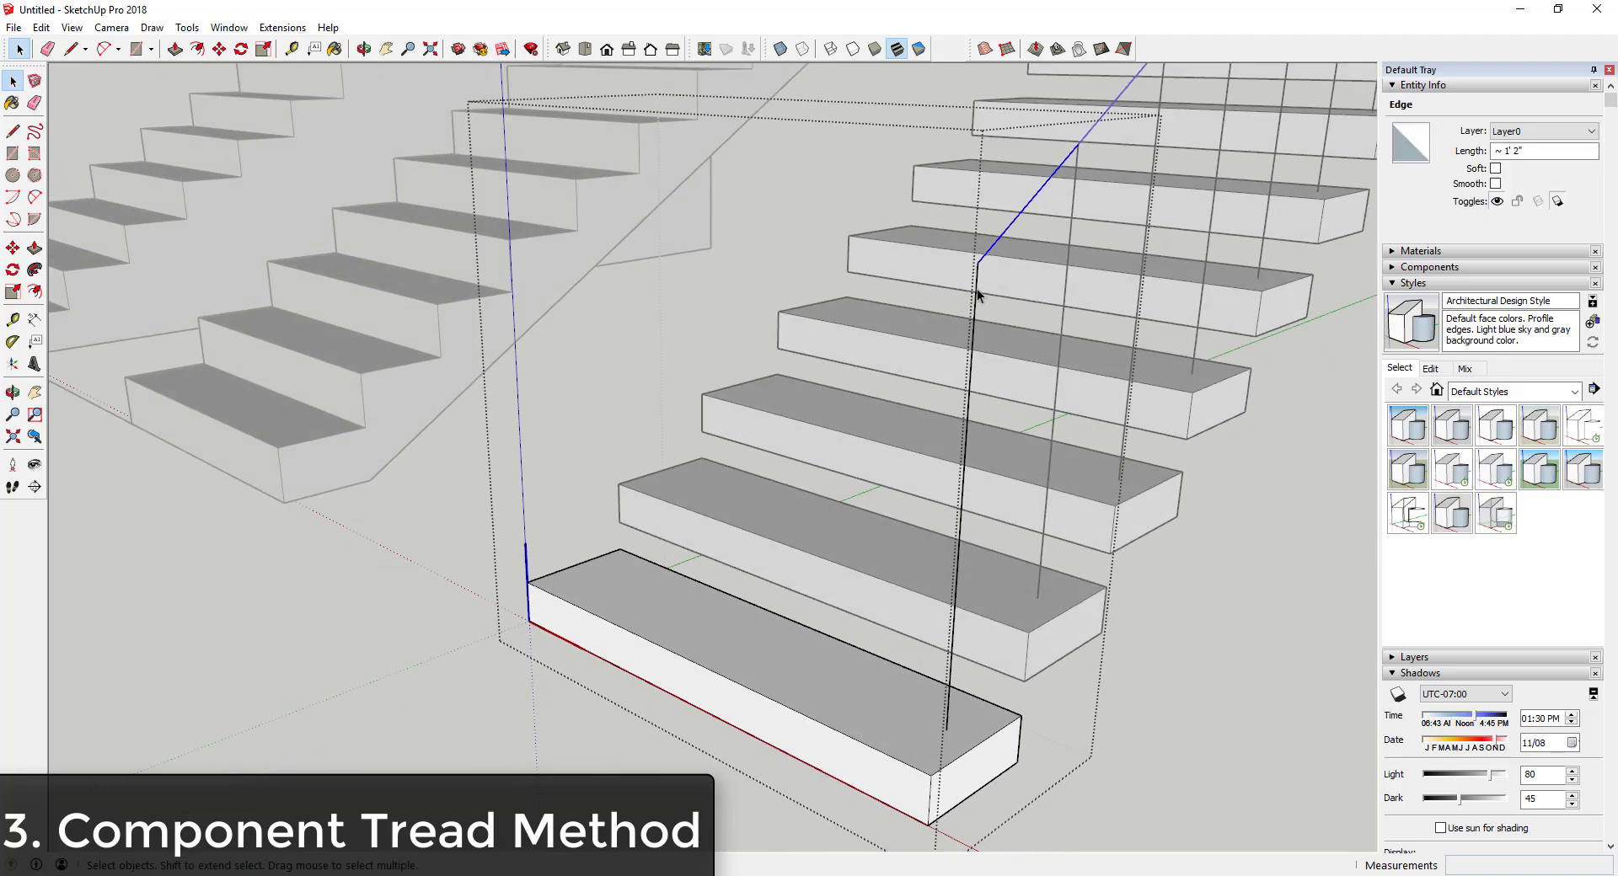
pyautogui.press('m')
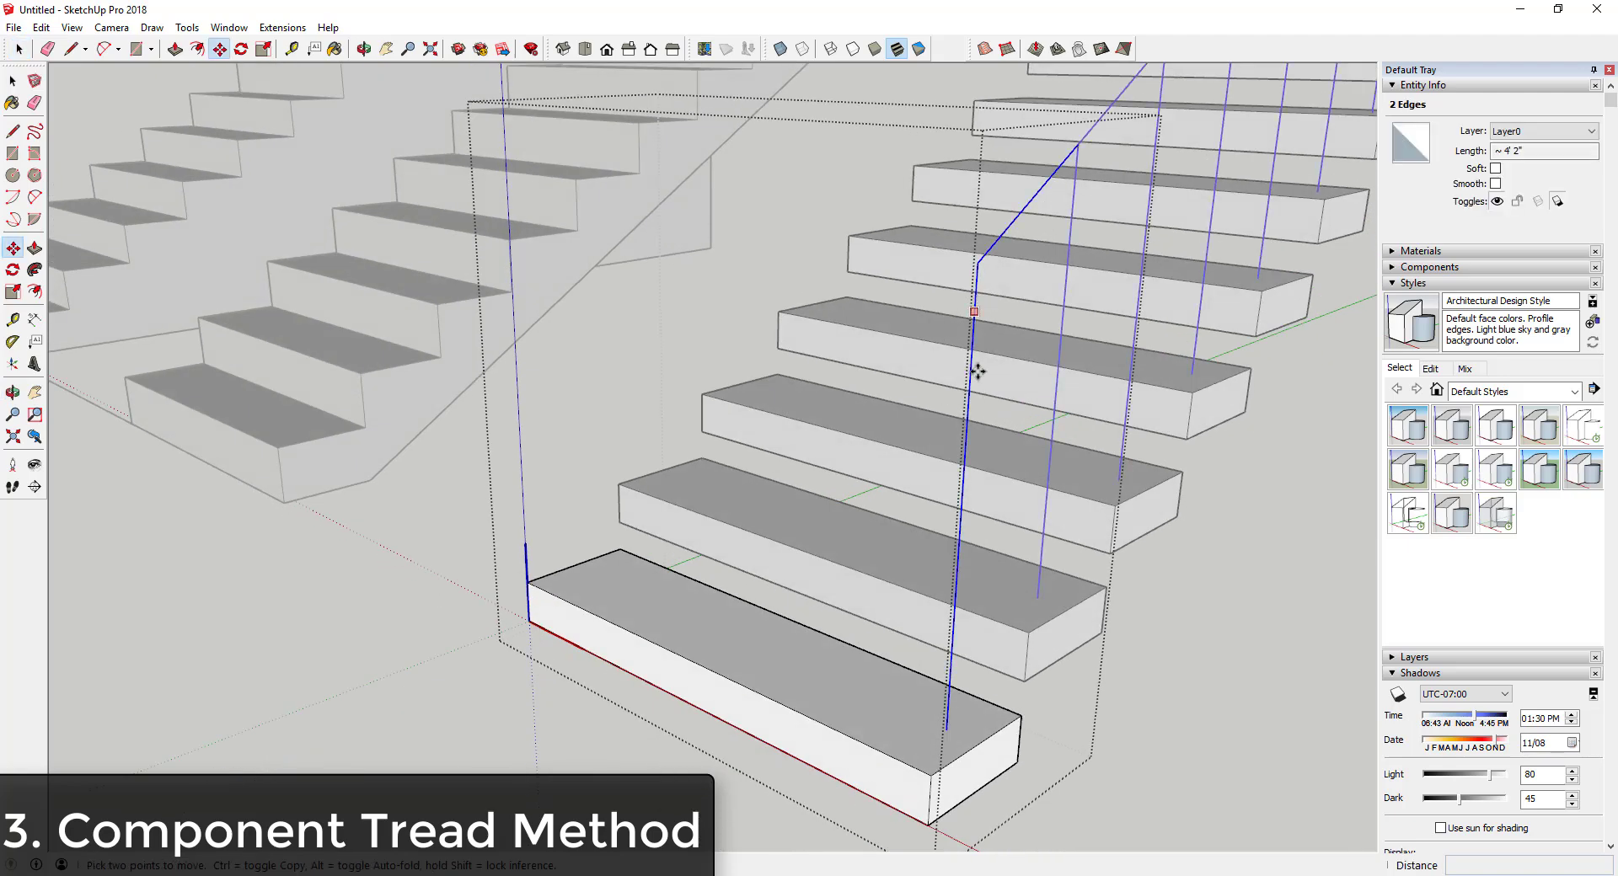
pyautogui.click(946, 729)
pyautogui.press('ctrl')
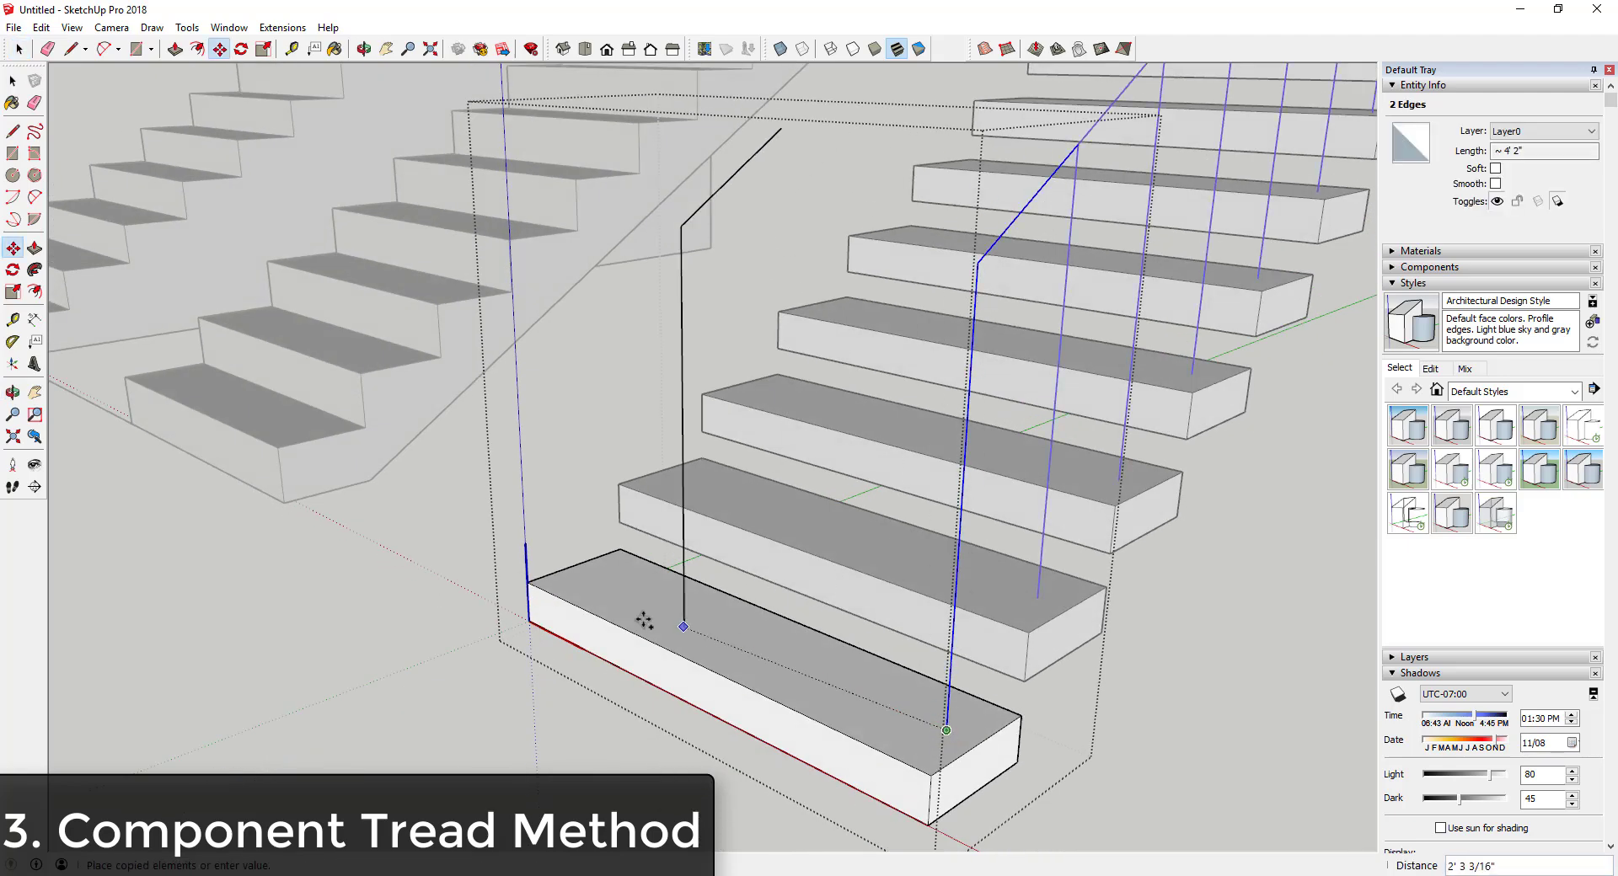
pyautogui.click(597, 573)
pyautogui.scroll(-4, 668, 462)
pyautogui.moveTo(1133, 137); pyautogui.dragTo(820, 480, button='middle')
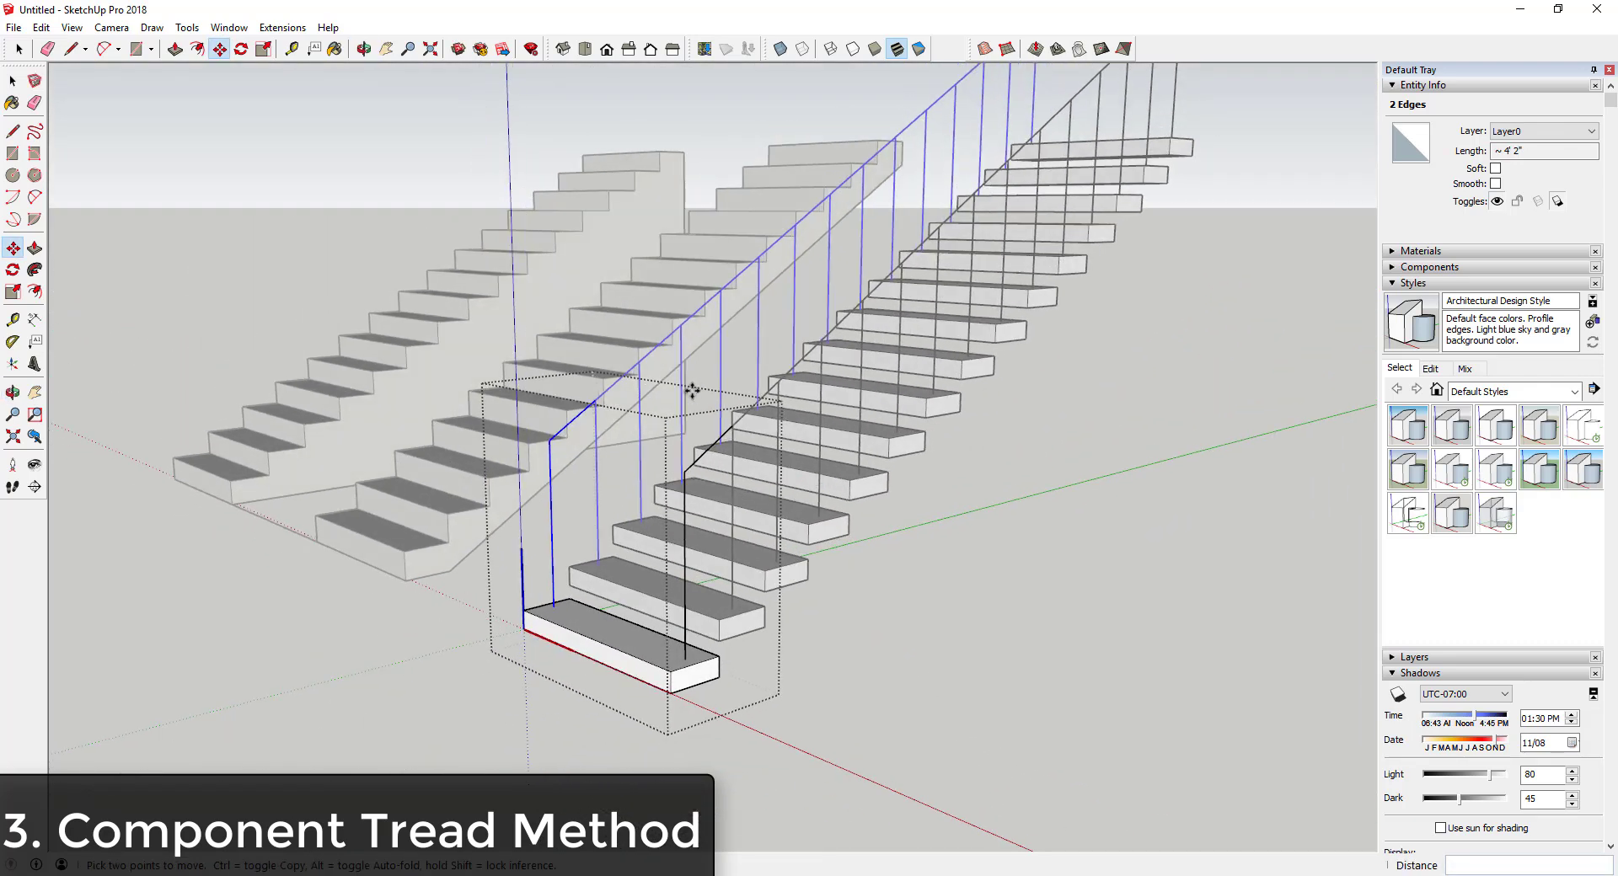
# - Convert the tread component's four post and handrail edges to cylinders, entering 2 as the size
pyautogui.press('space')
pyautogui.moveTo(470, 361); pyautogui.dragTo(808, 752)
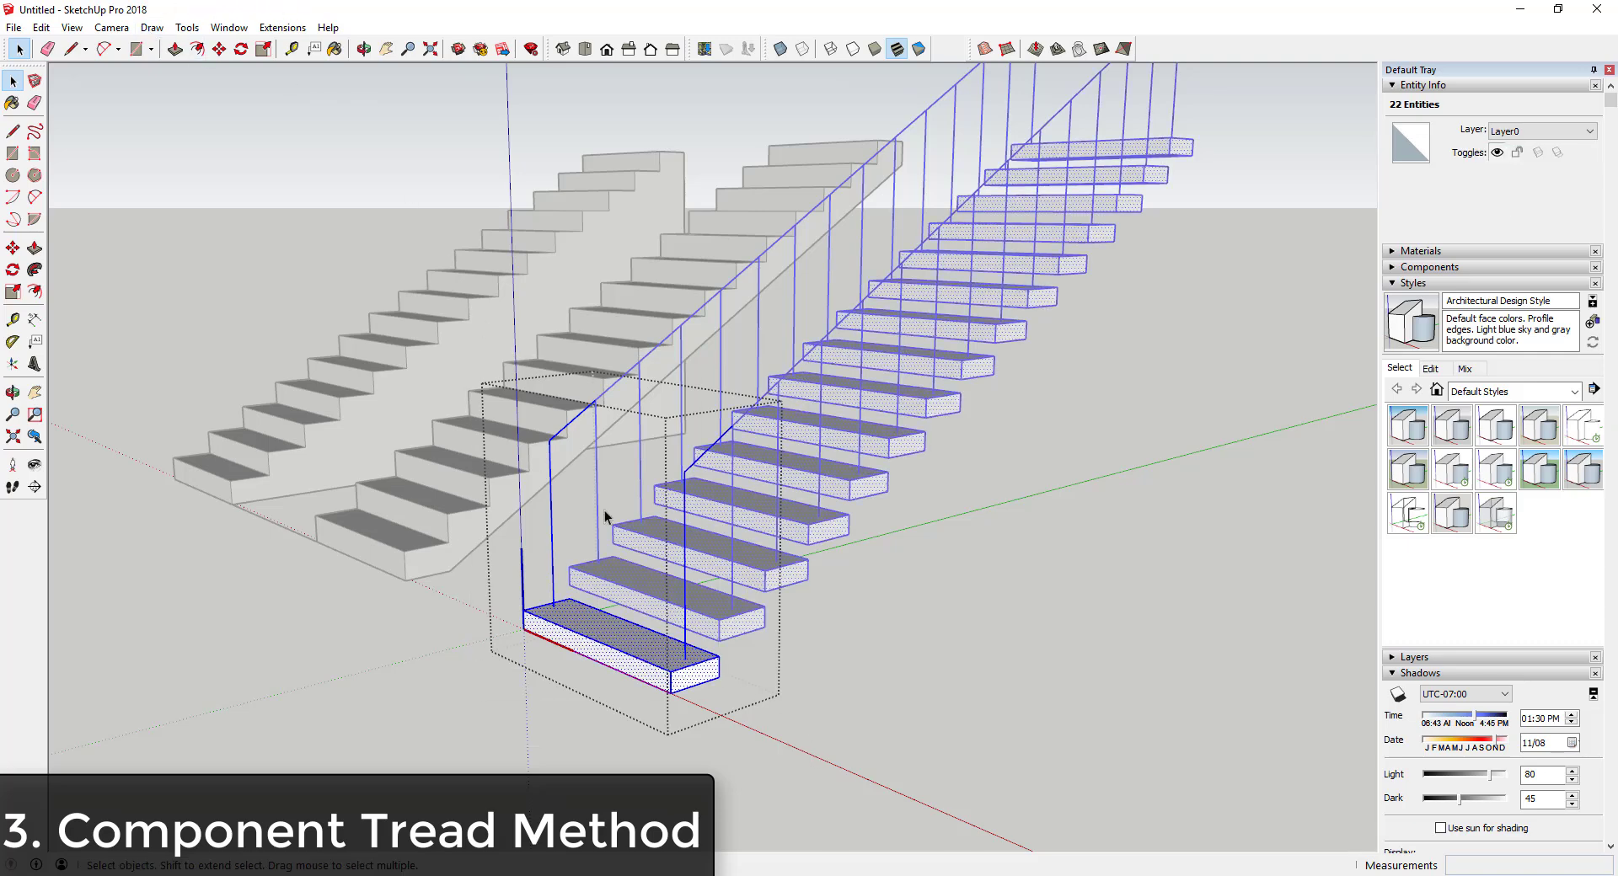
pyautogui.click(691, 468)
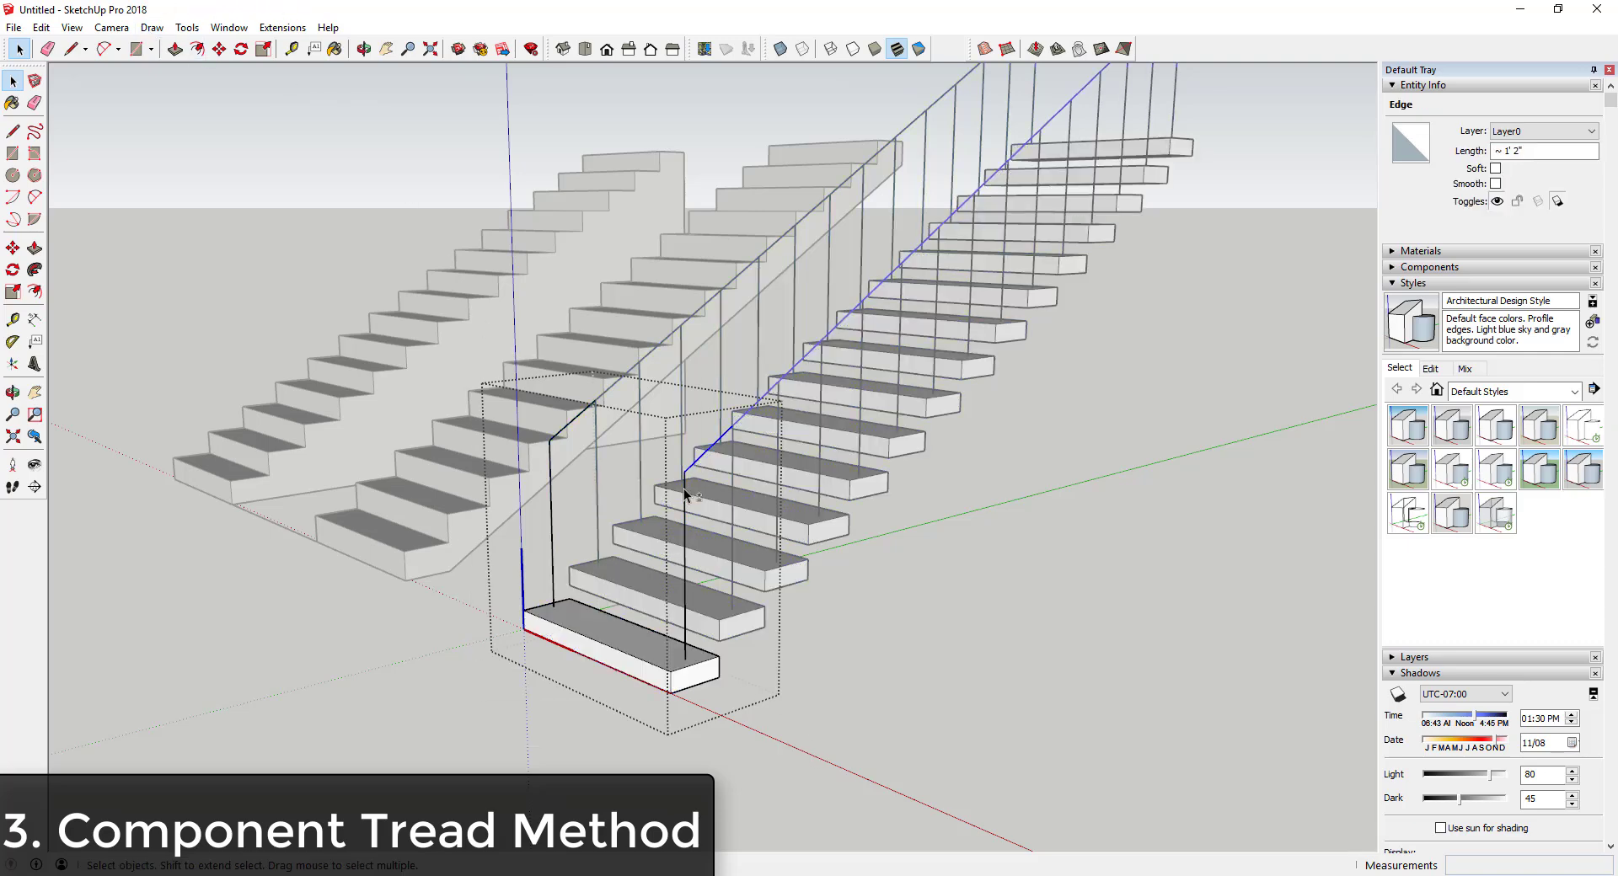
pyautogui.keyDown('shift'); pyautogui.click(562, 435); pyautogui.keyUp('shift')
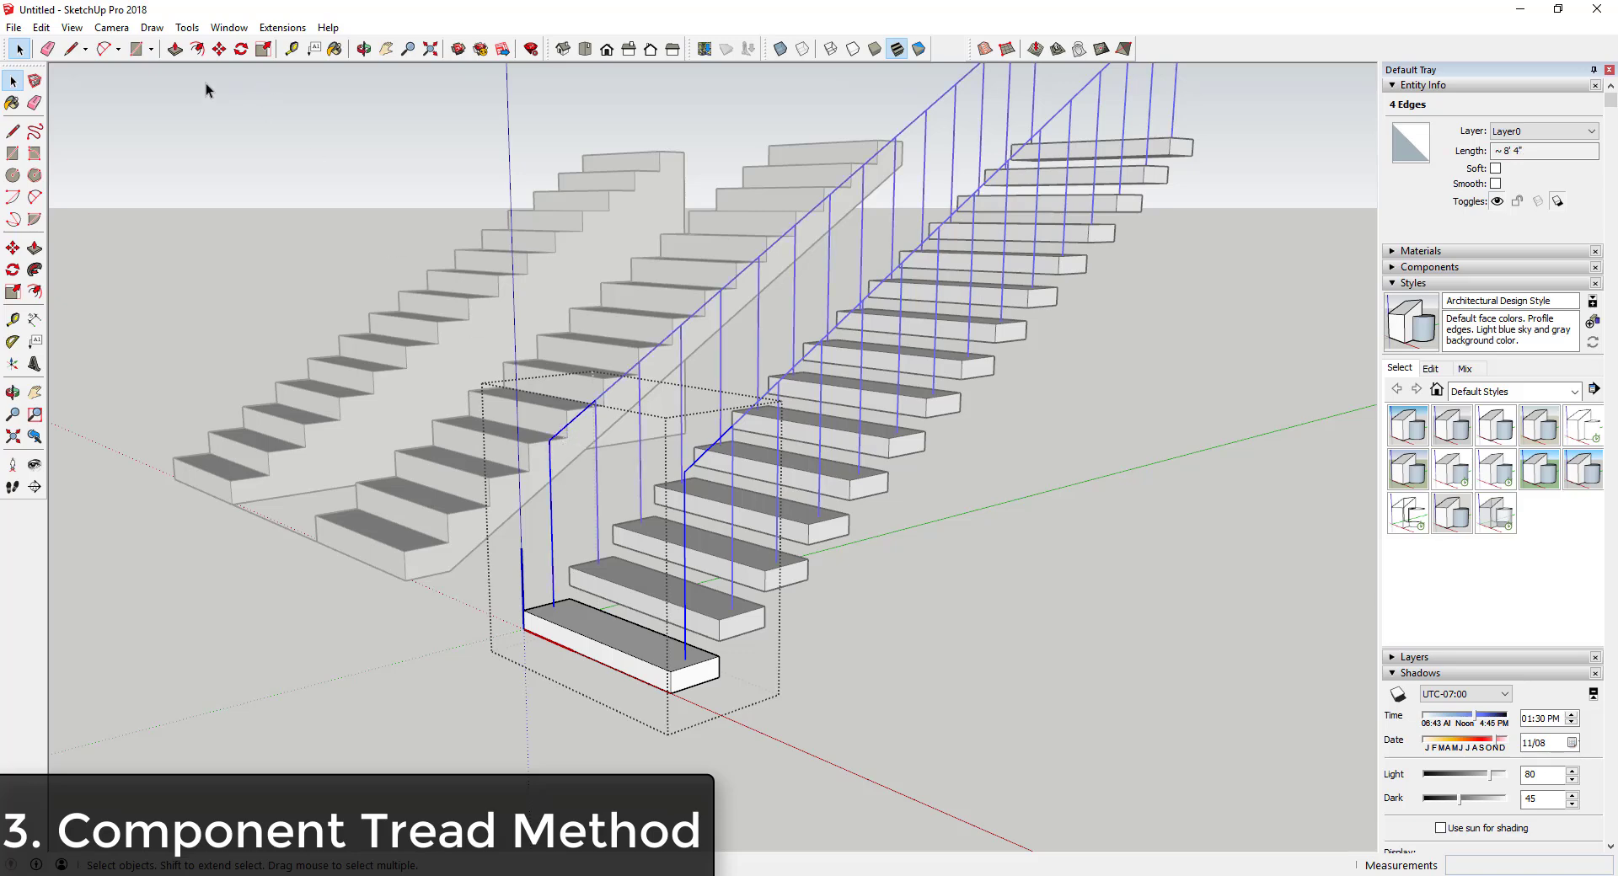
pyautogui.click(151, 27)
pyautogui.moveTo(182, 32)
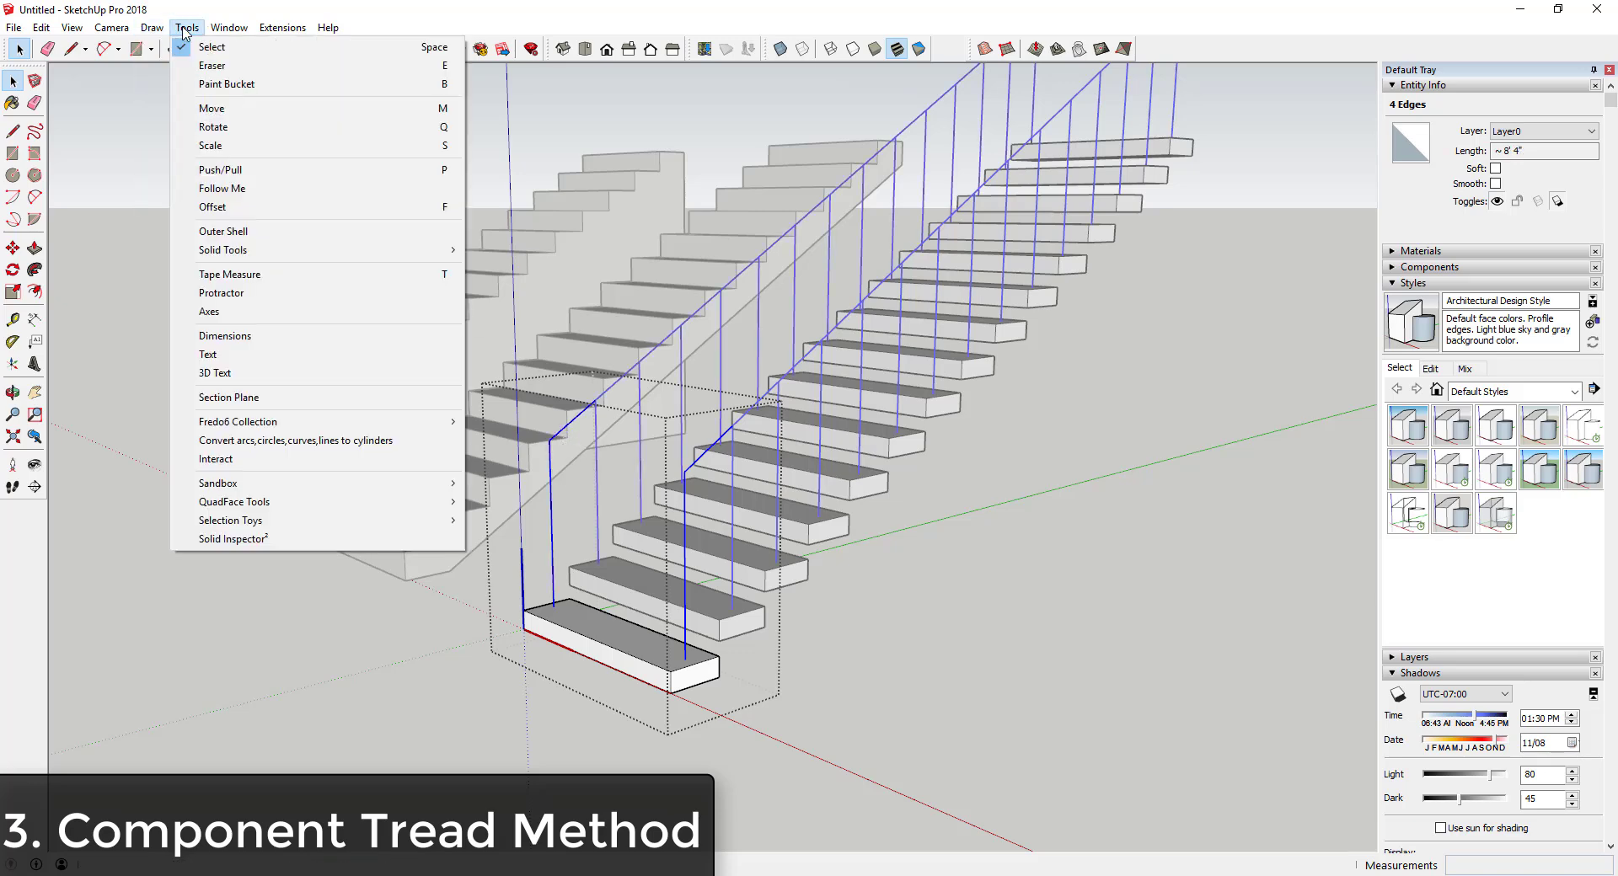
pyautogui.click(253, 440)
pyautogui.moveTo(864, 475); pyautogui.dragTo(777, 455)
pyautogui.write('2')
pyautogui.press('Return')
pyautogui.click(906, 481)
# - Inspect the cylindrical railings and exit editing of the tread component
pyautogui.scroll(2, 758, 464)
pyautogui.moveTo(750, 472); pyautogui.dragTo(801, 438, button='middle')
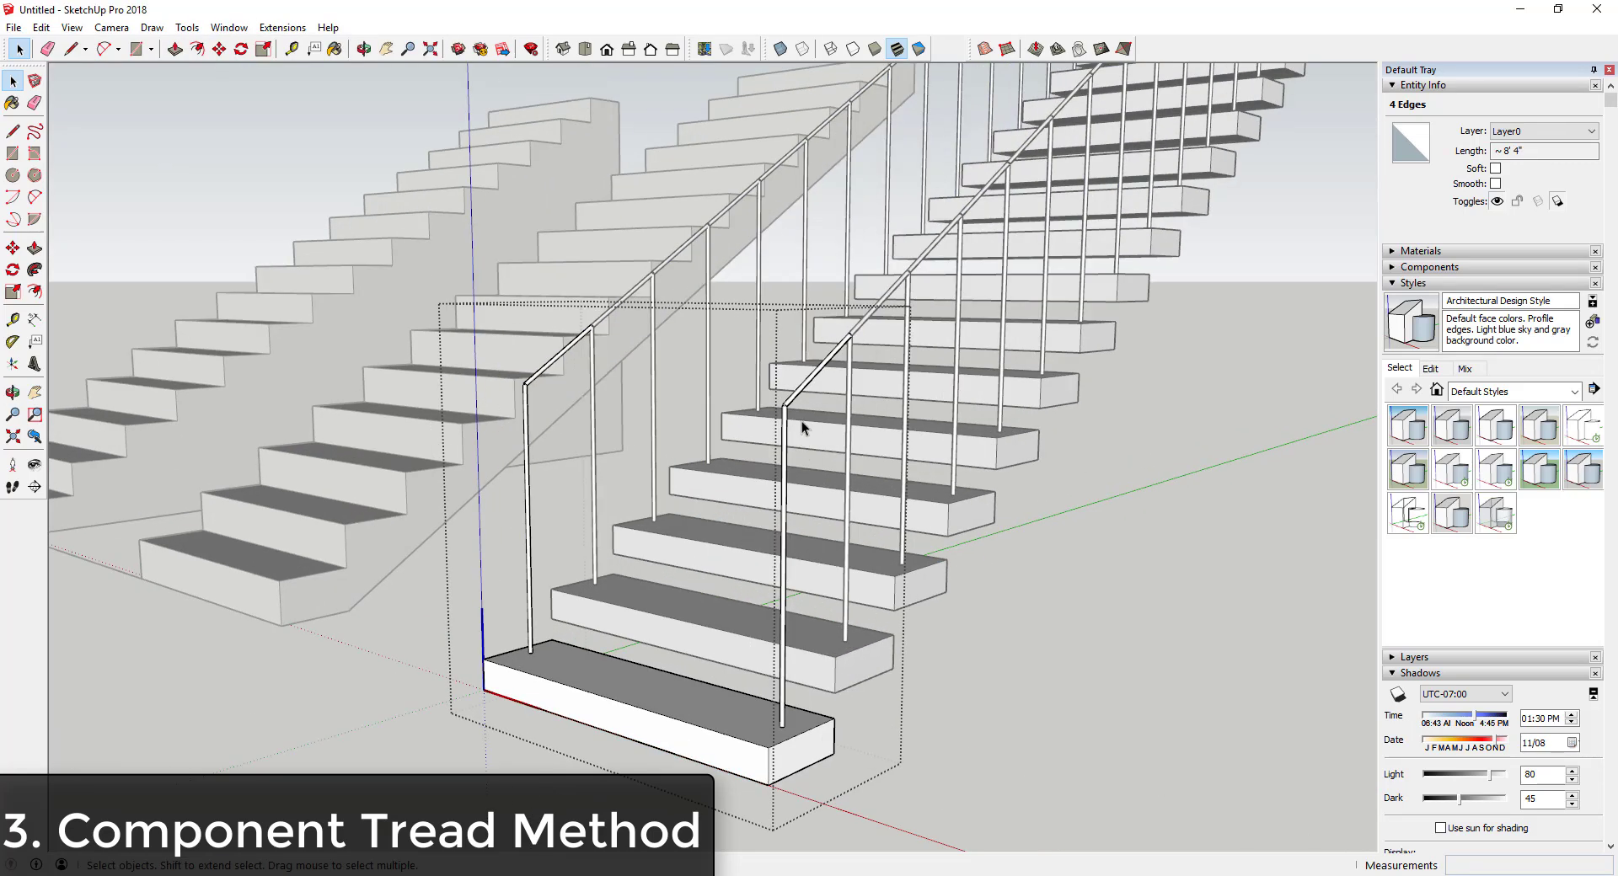
pyautogui.scroll(2, 802, 439)
pyautogui.scroll(-8, 947, 436)
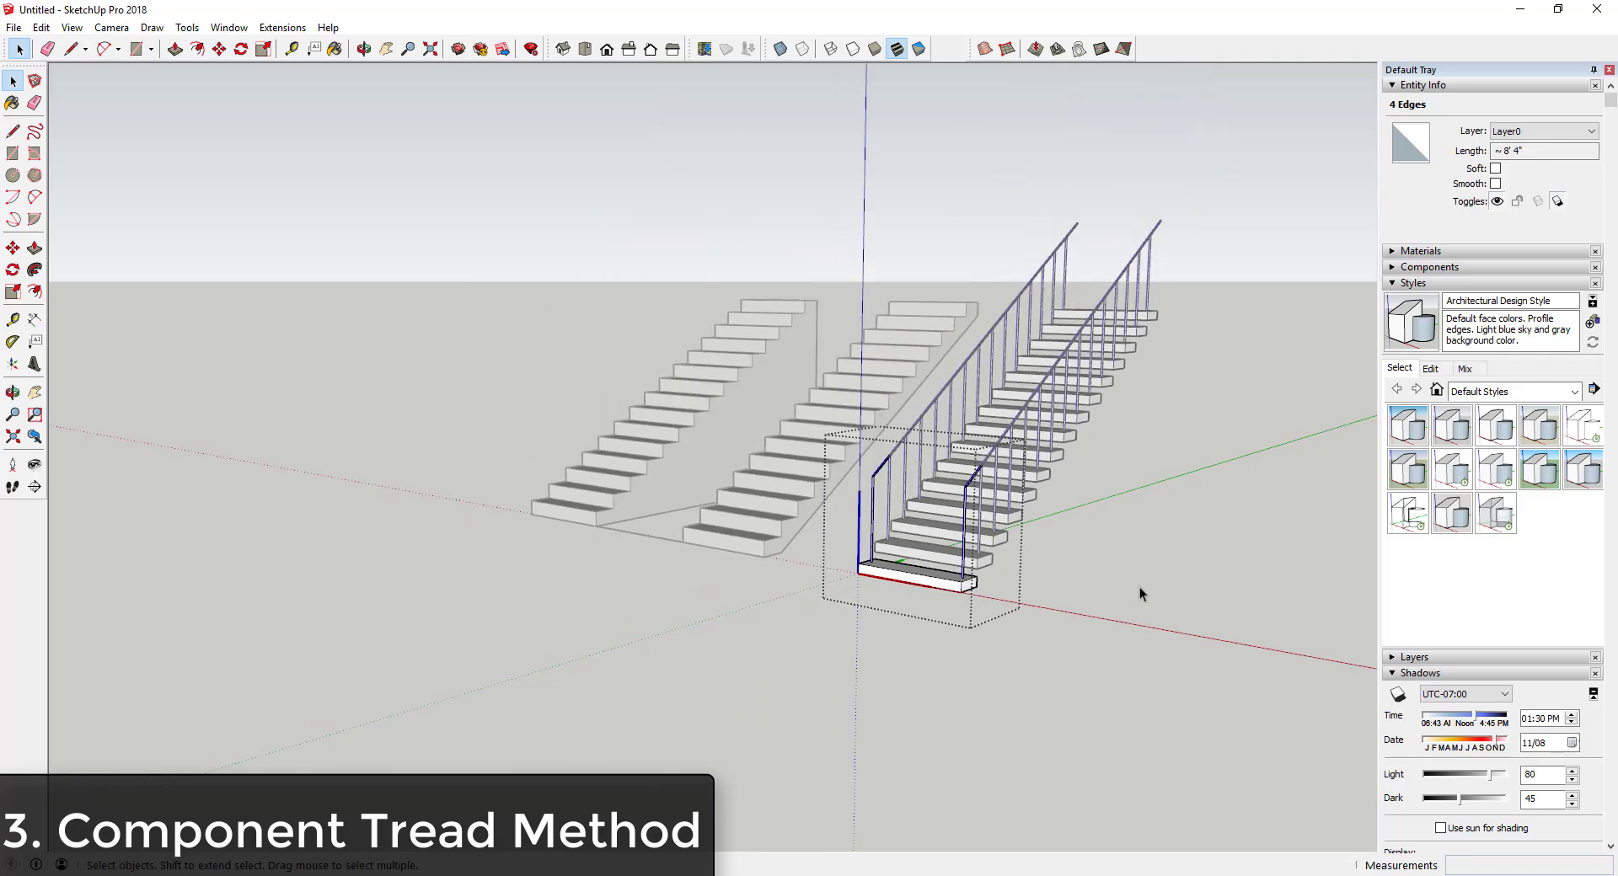
pyautogui.click(1171, 566)
# - Draw a 4' by 1' rectangle on the red axis beside the railed stair
pyautogui.keyDown('shift'); pyautogui.moveTo(1171, 566); pyautogui.dragTo(1121, 561, button='middle'); pyautogui.keyUp('shift')
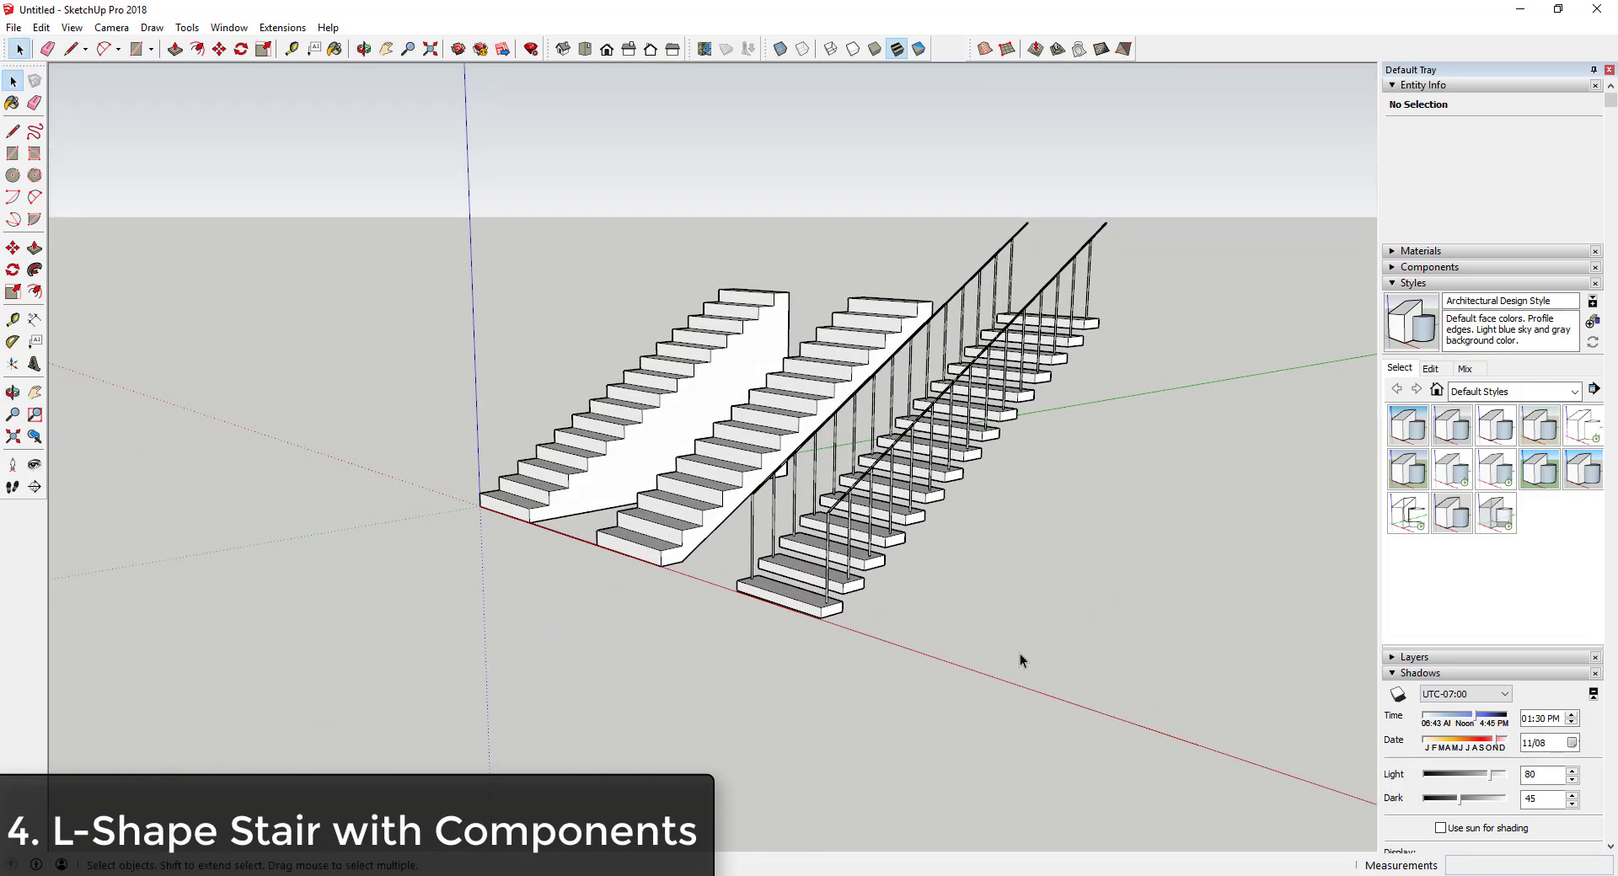
pyautogui.scroll(3, 994, 620)
pyautogui.press('r')
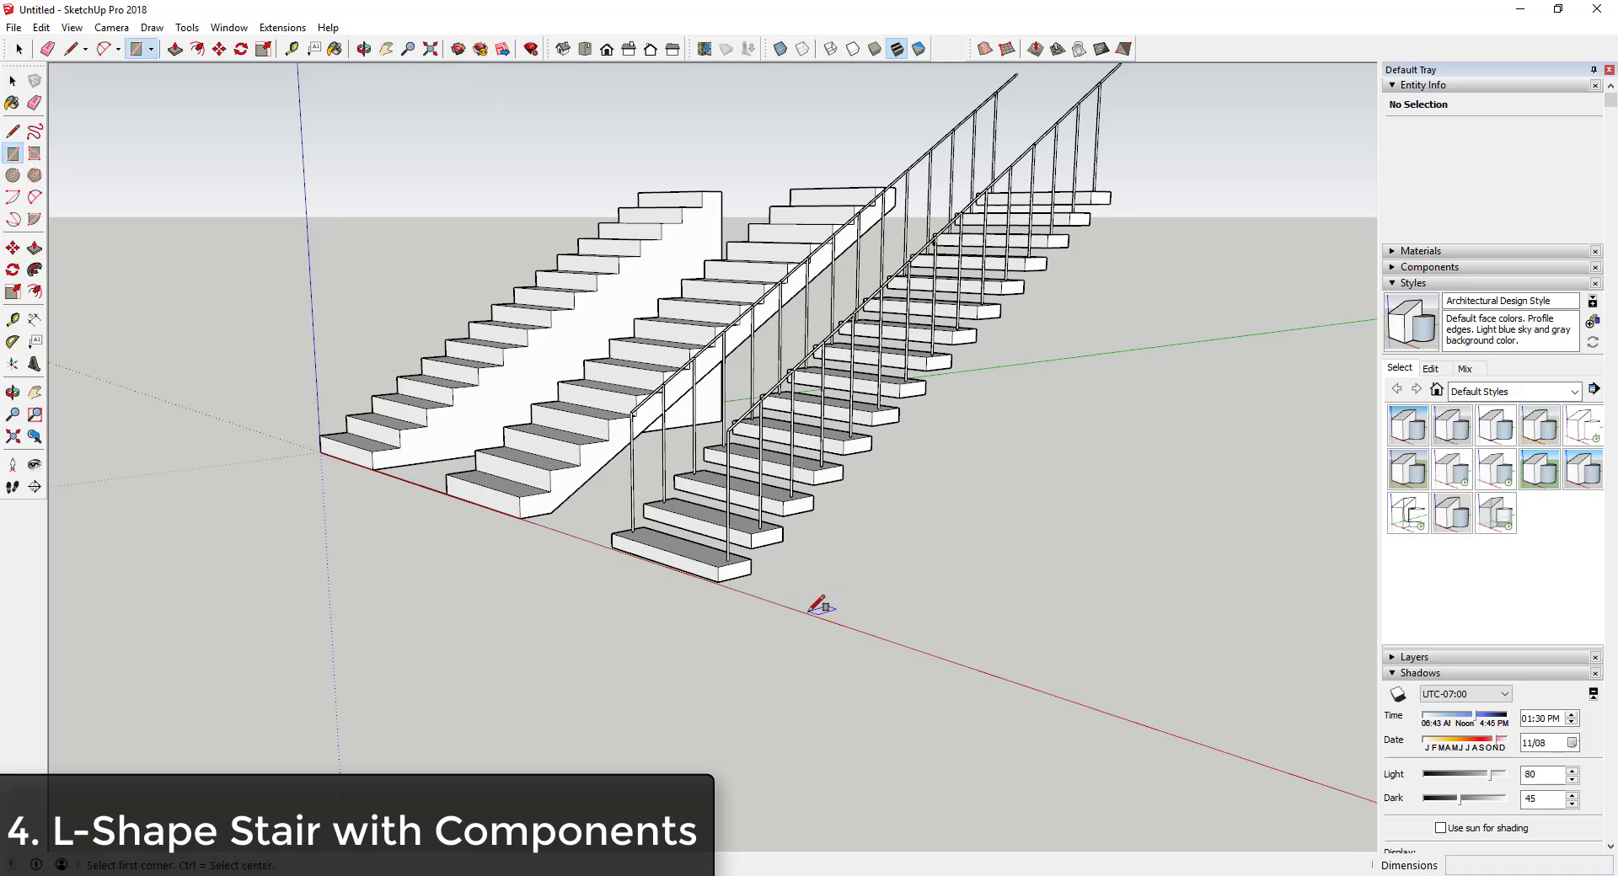
pyautogui.click(810, 609)
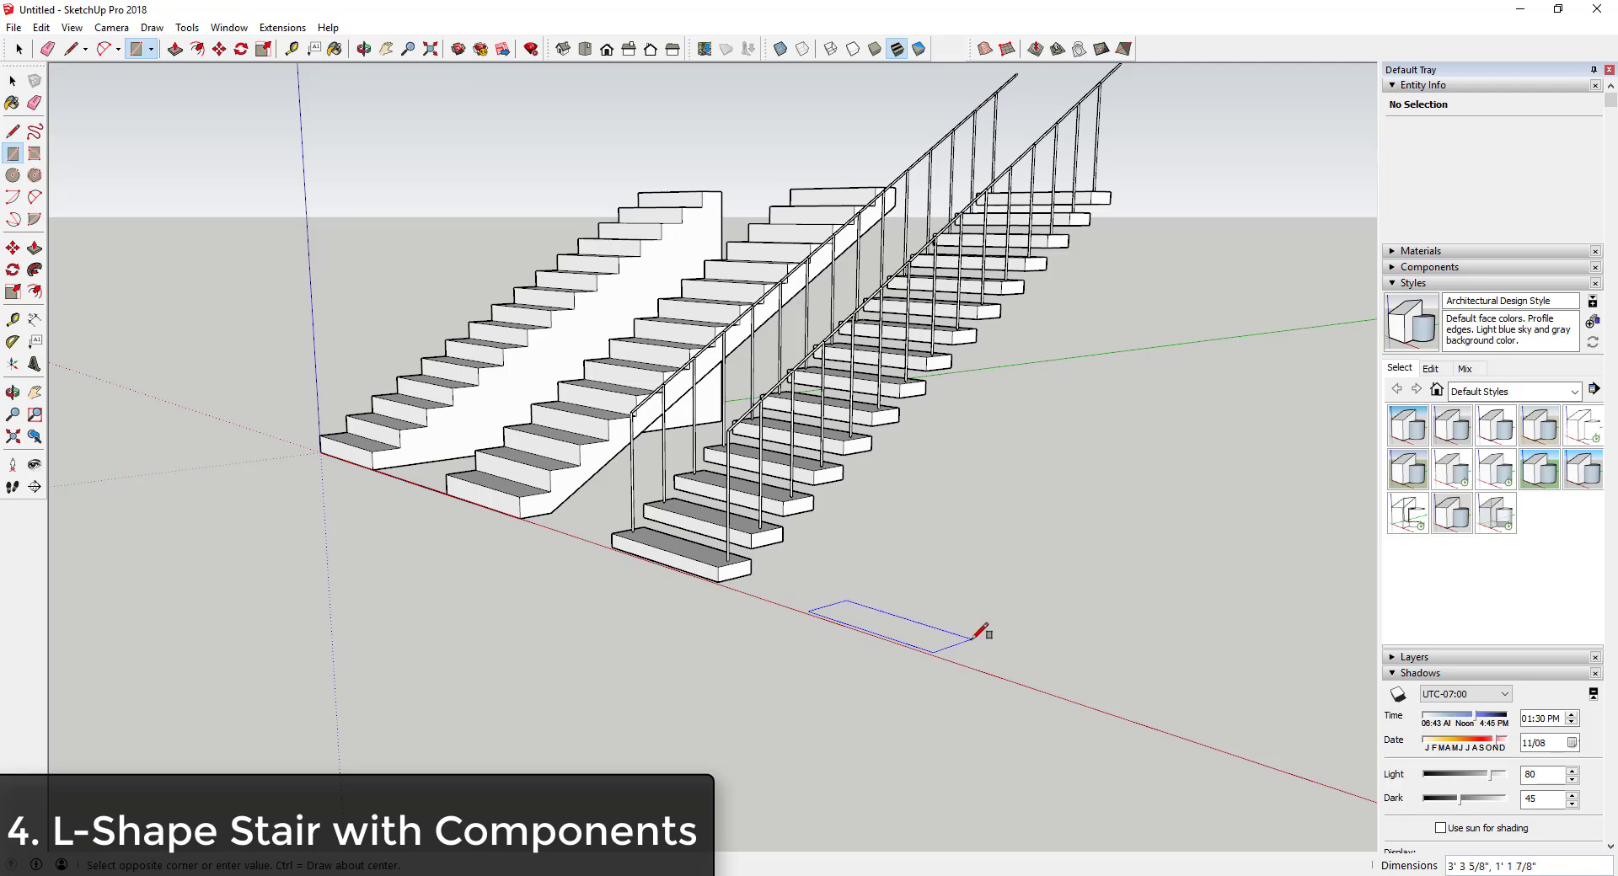
pyautogui.write("4'")
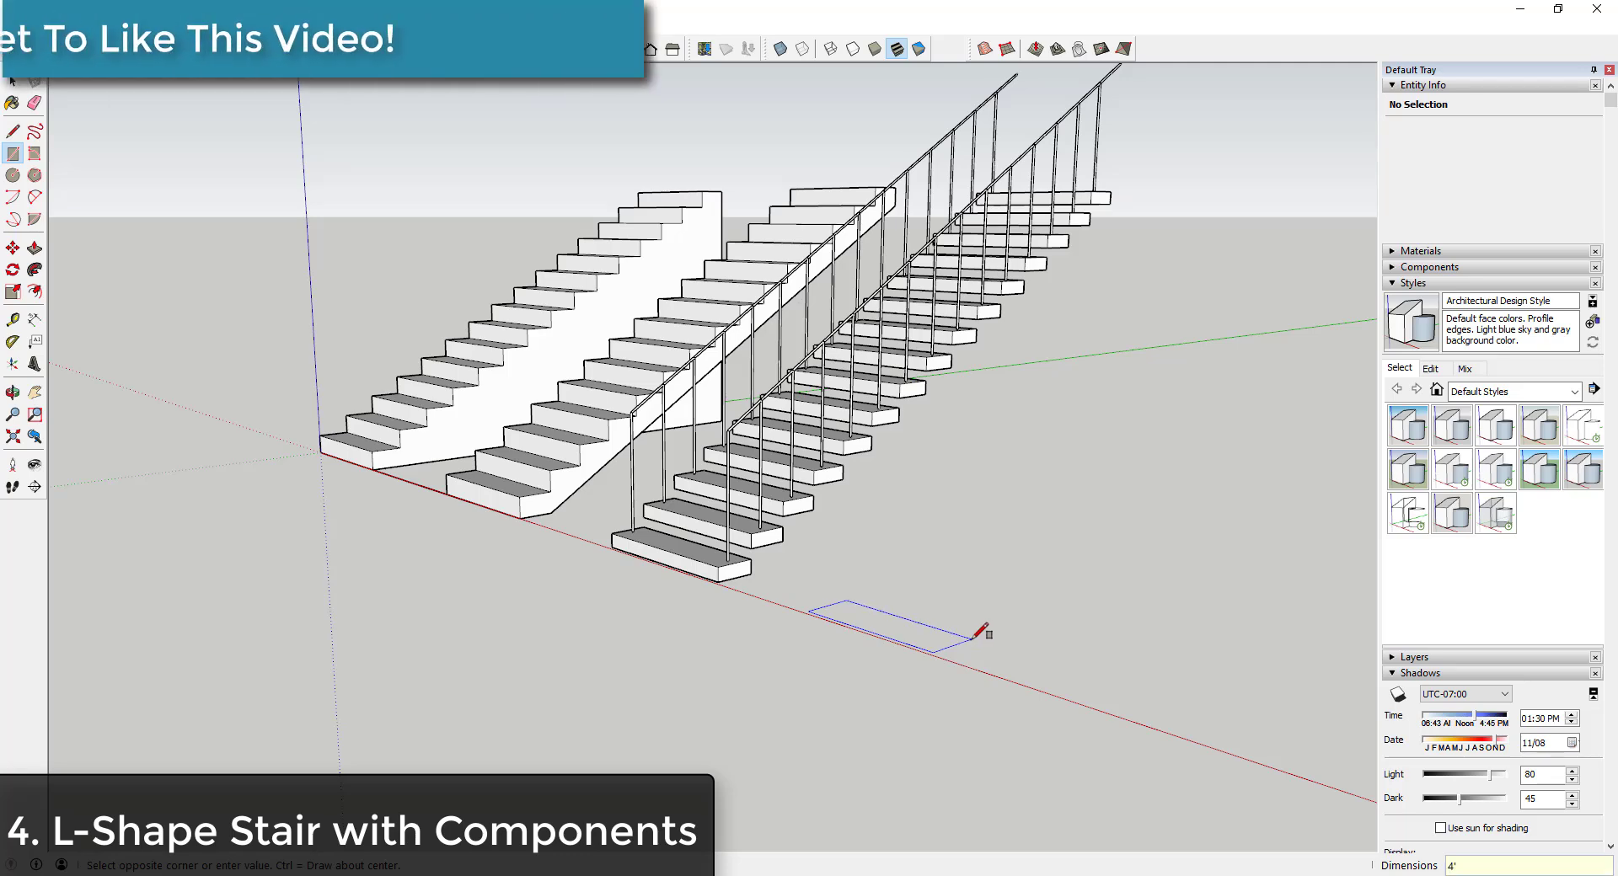
pyautogui.write(',11')
pyautogui.press('Return')
pyautogui.press('space')
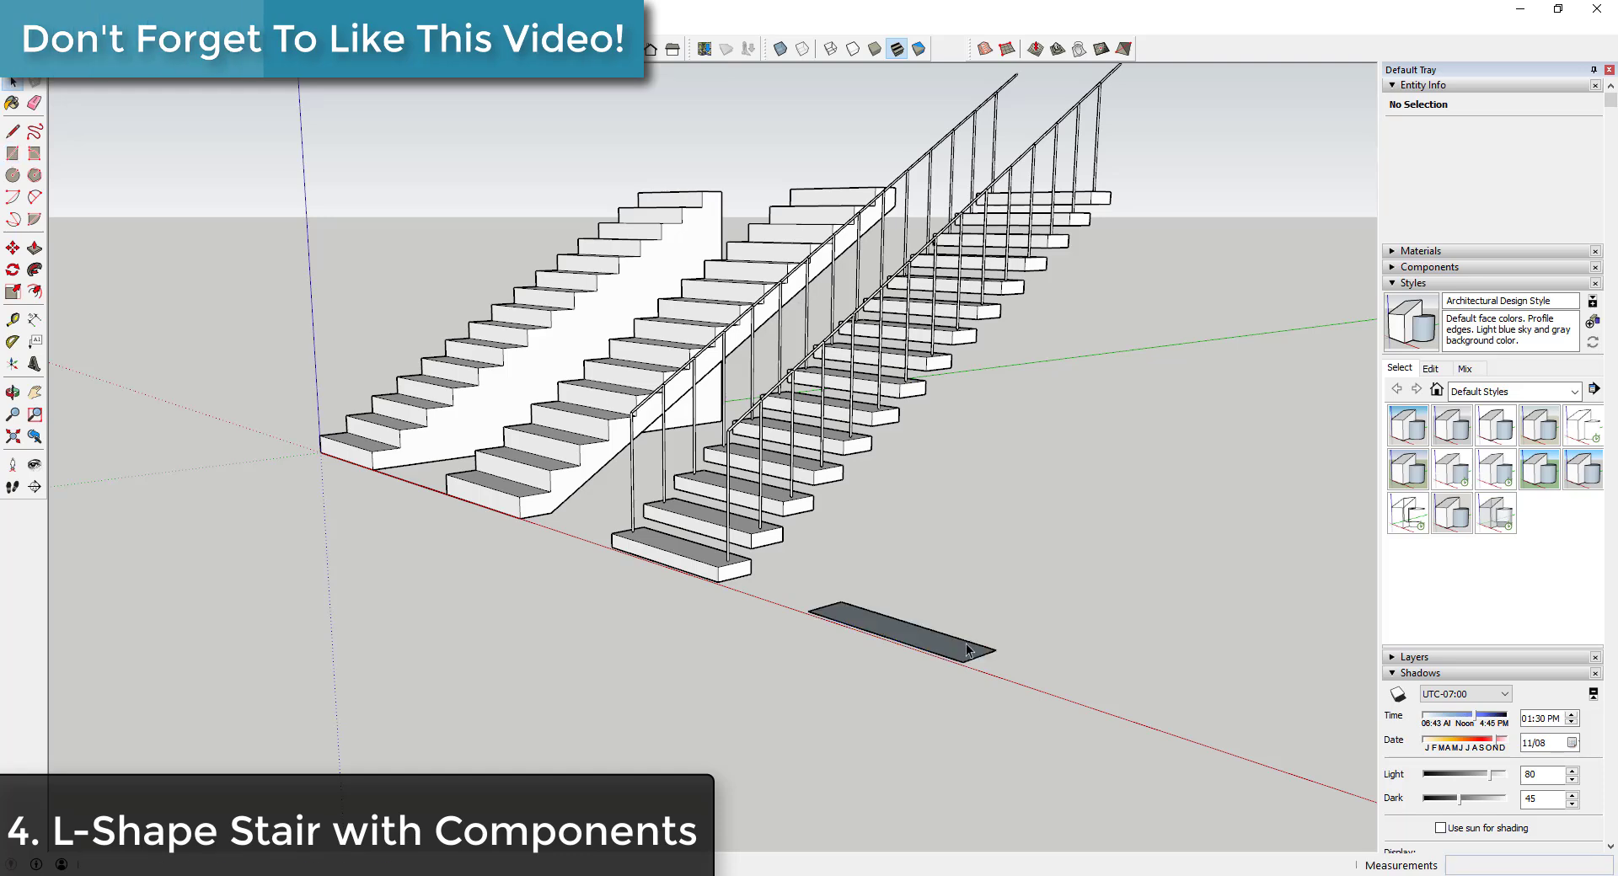
# - Extrude the rectangle upward to match the height of the neighbouring stair's first step, about 7 3/16"
pyautogui.press('p')
pyautogui.click(960, 657)
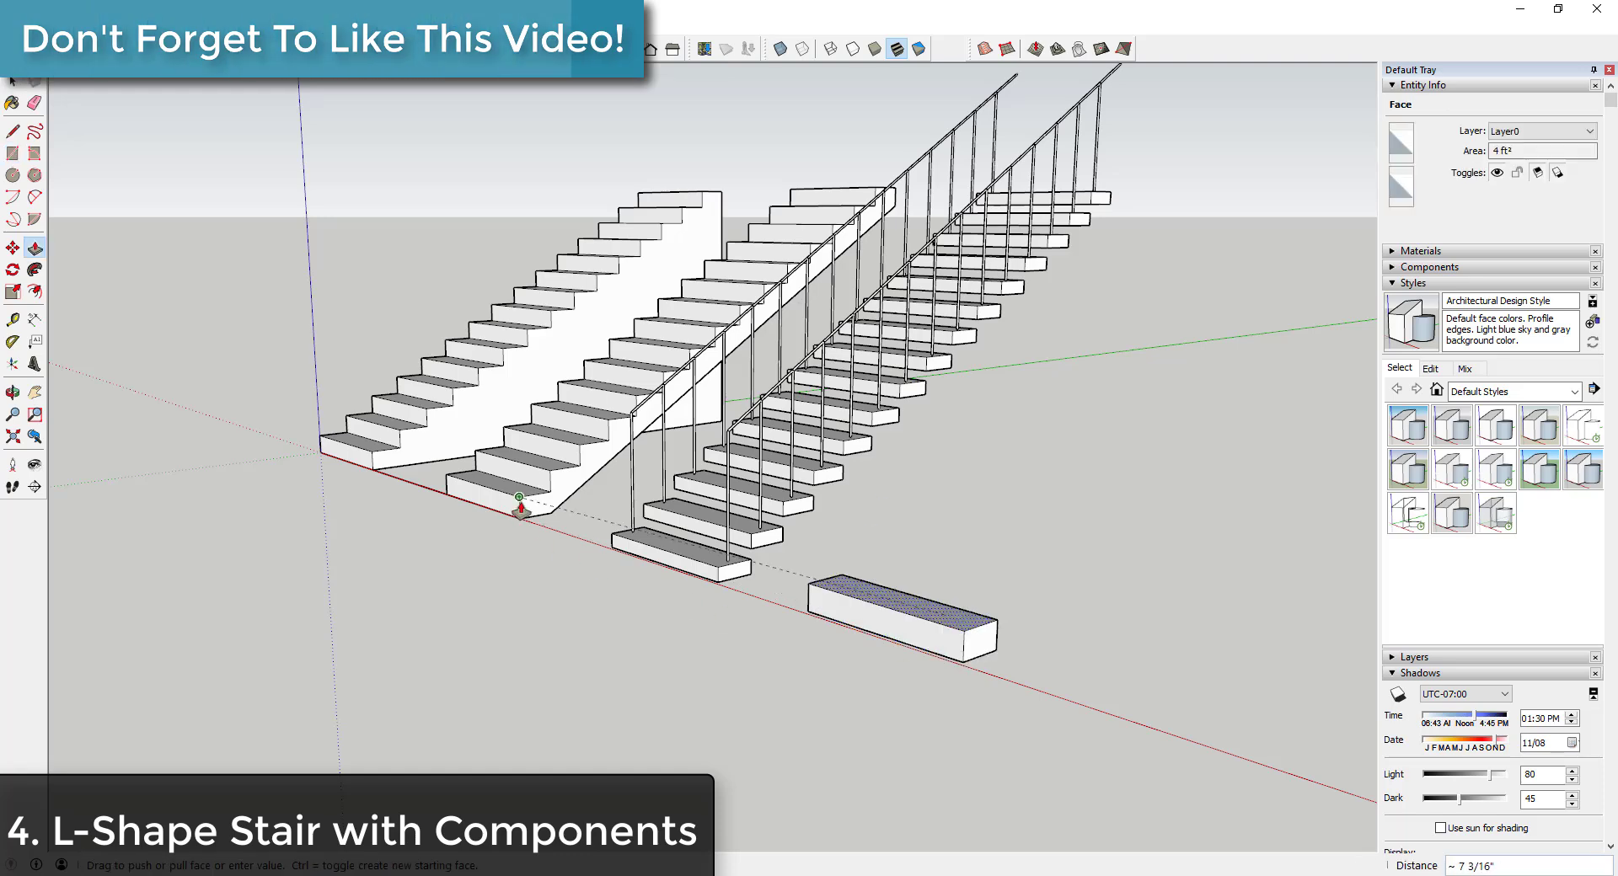
pyautogui.click(519, 498)
pyautogui.press('space')
# - Make the whole extruded step a component with the definition name Stair L Shape Step
pyautogui.moveTo(1102, 649); pyautogui.dragTo(1029, 611, button='middle')
pyautogui.moveTo(735, 537); pyautogui.dragTo(725, 548, button='middle')
pyautogui.tripleClick(850, 598)
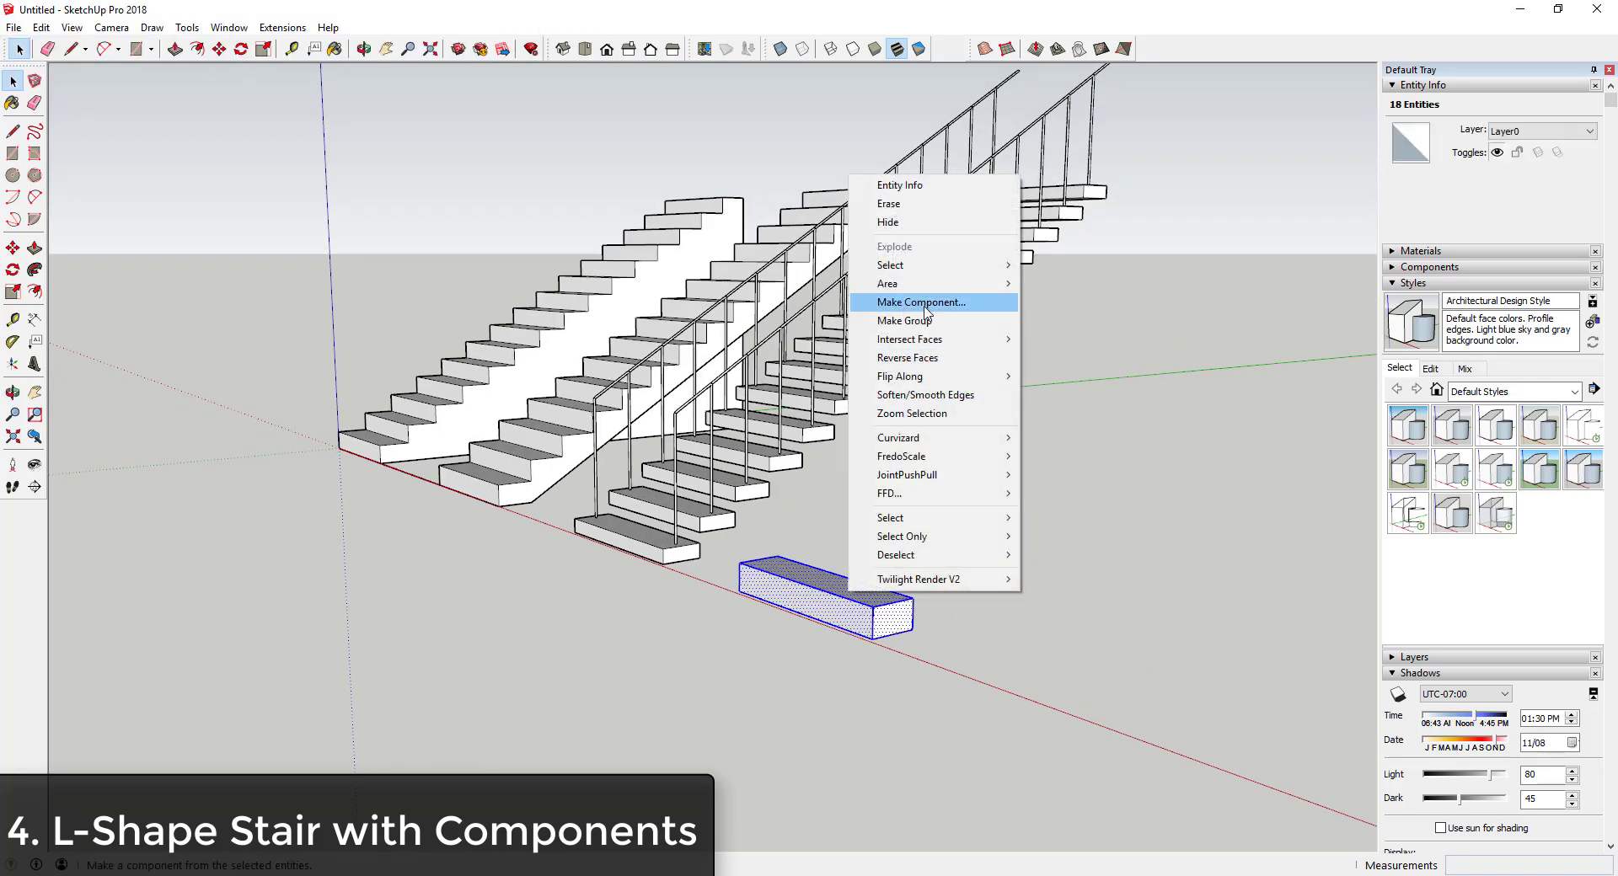
pyautogui.click(921, 302)
pyautogui.write('Stair L Shape Step')
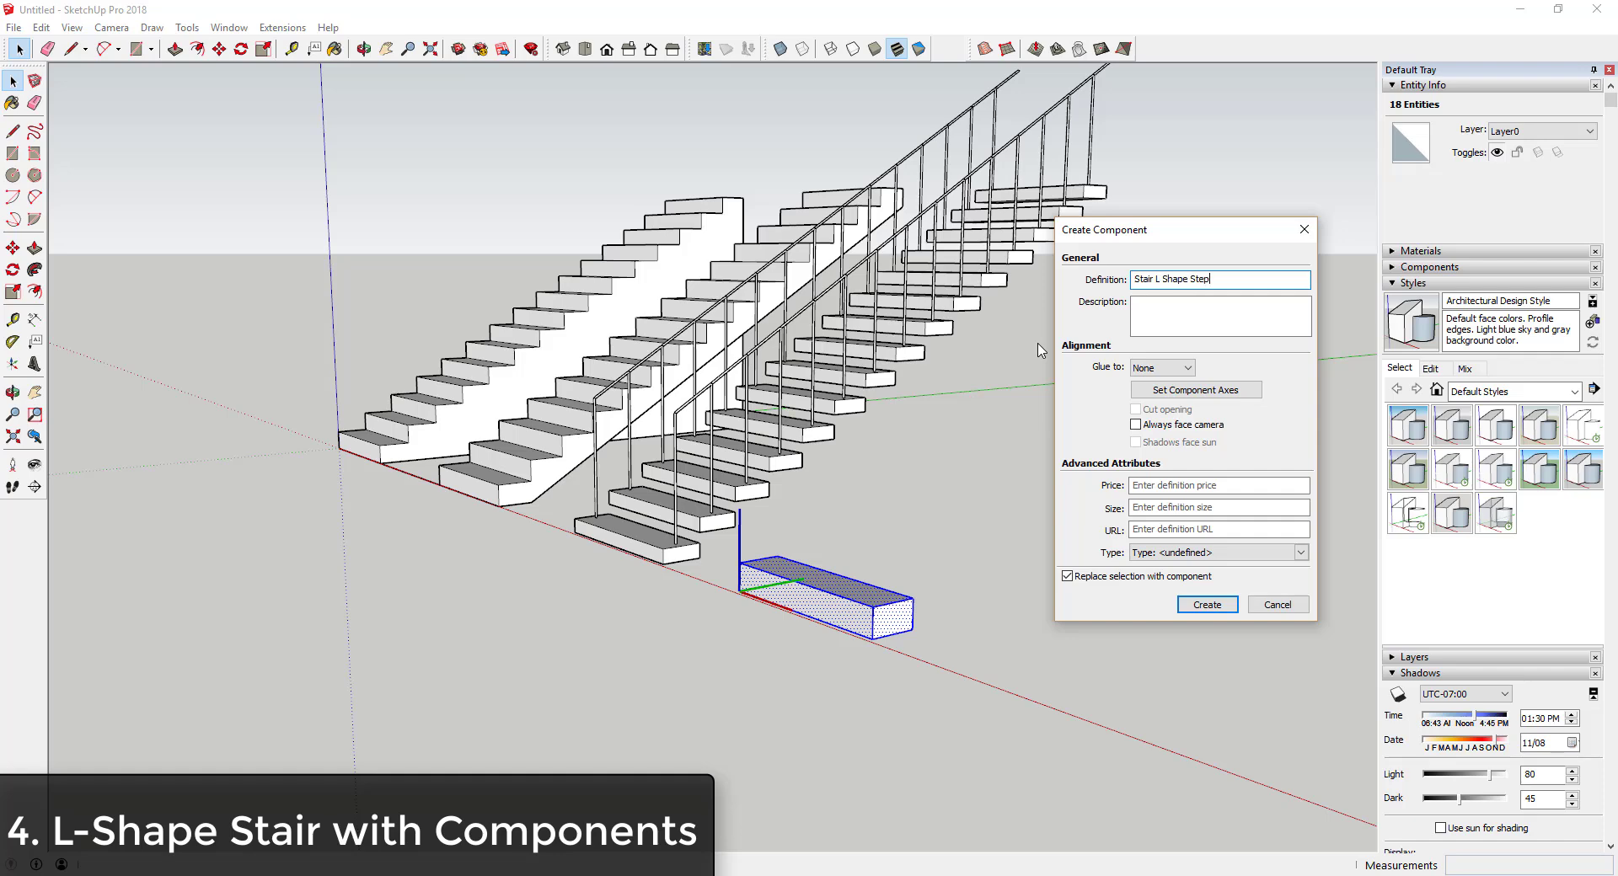
pyautogui.press('Return')
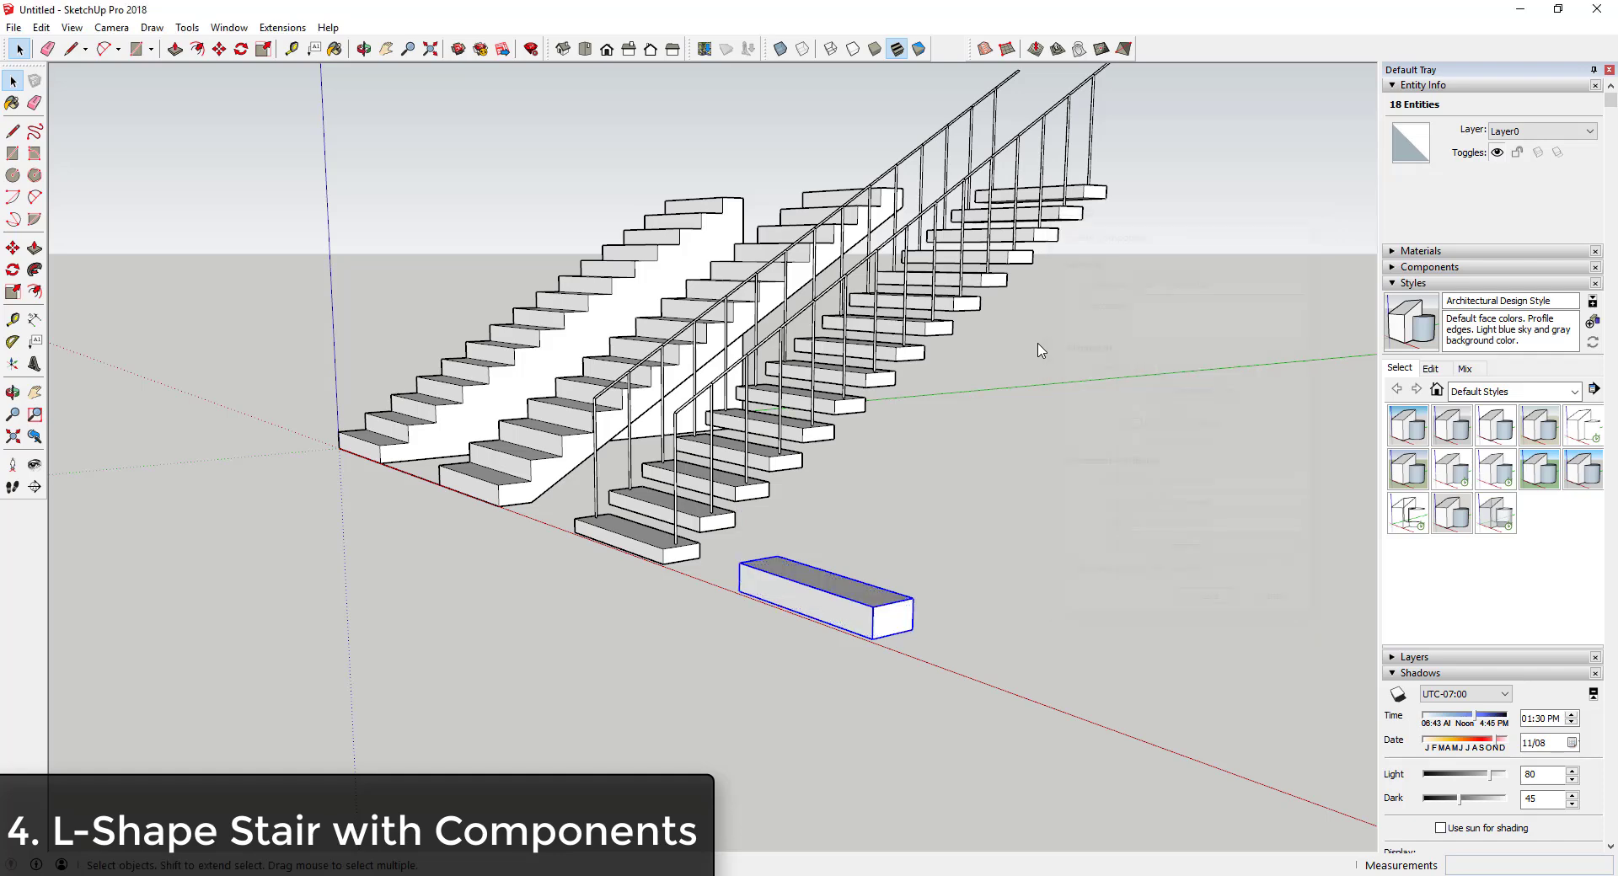
# - Copy the step component diagonally onto its own upper back edge and repeat the copy six times to form a flight
pyautogui.moveTo(877, 526); pyautogui.dragTo(824, 622, button='middle')
pyautogui.press('m')
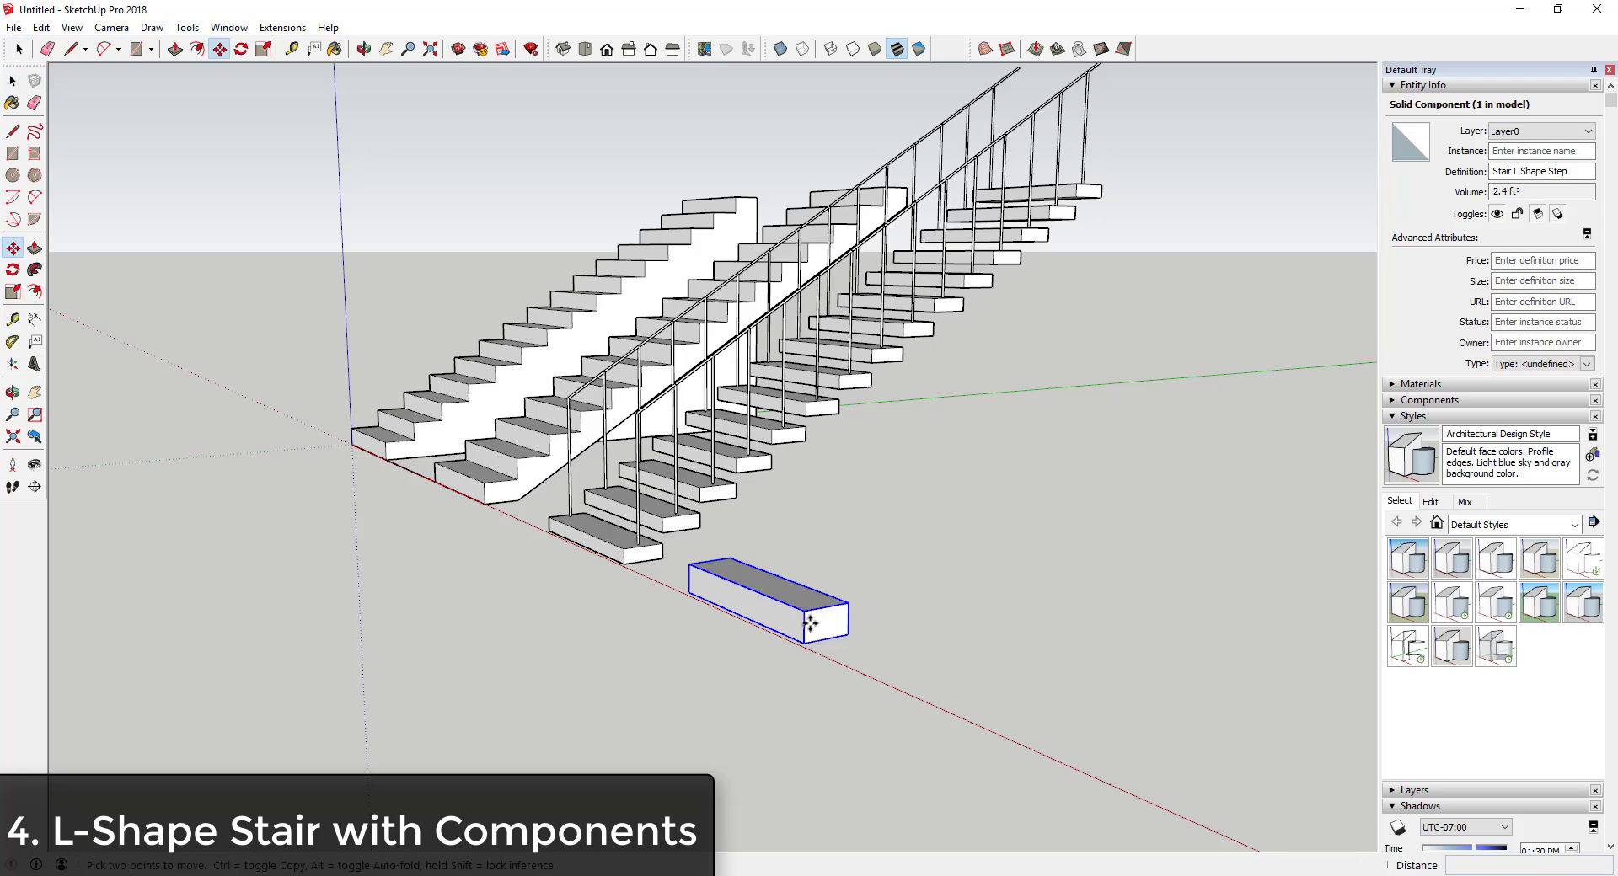
pyautogui.press('ctrl')
pyautogui.click(809, 643)
pyautogui.click(845, 606)
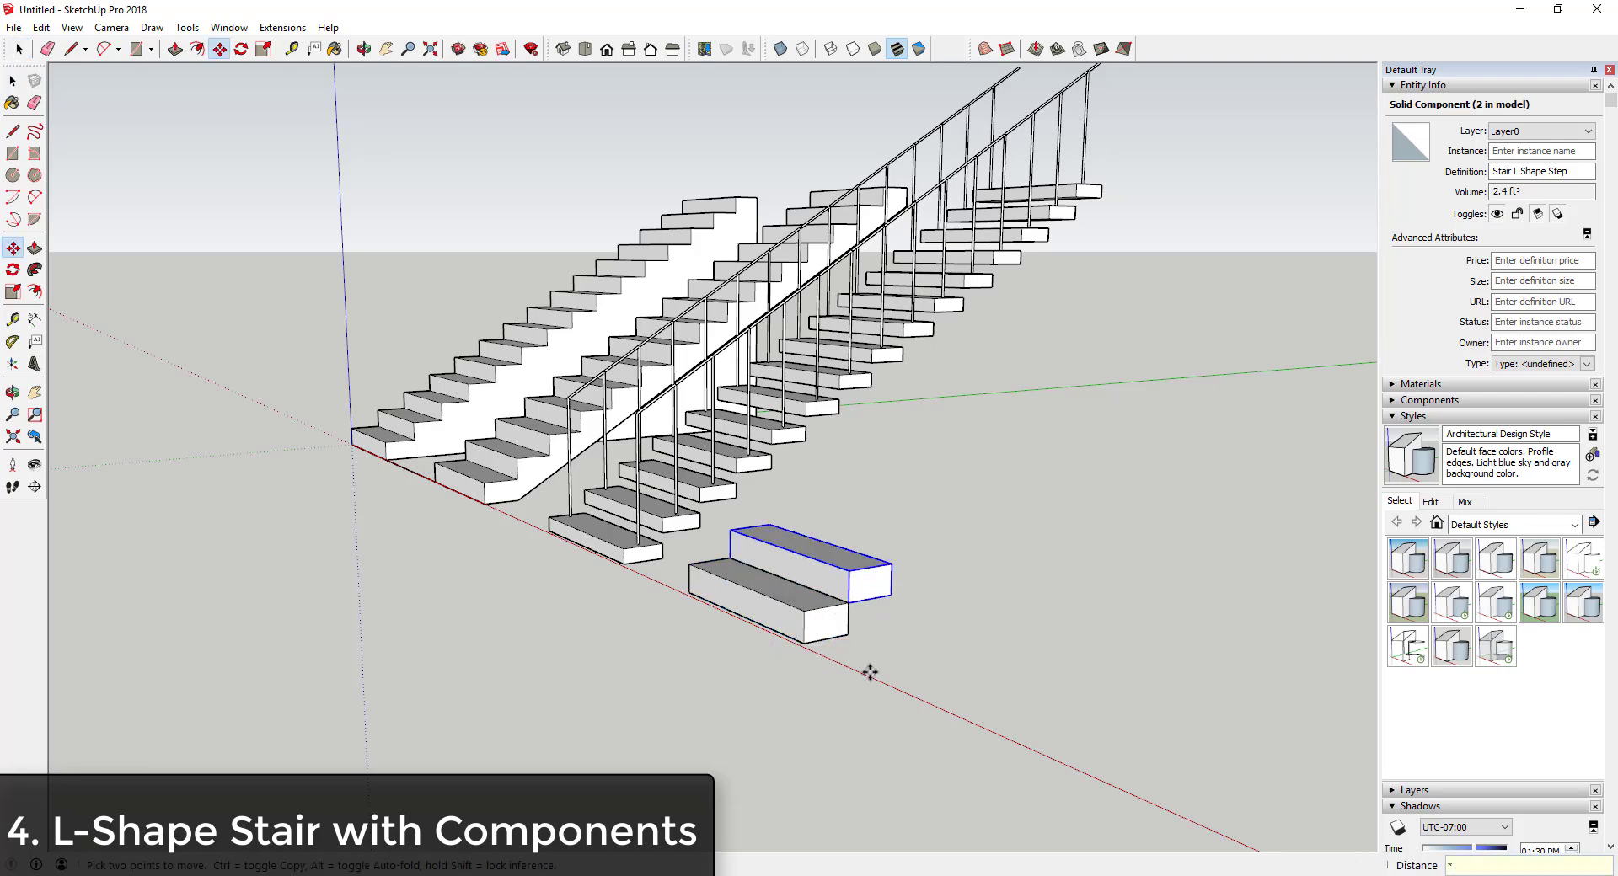
pyautogui.write('*6')
pyautogui.press('Return')
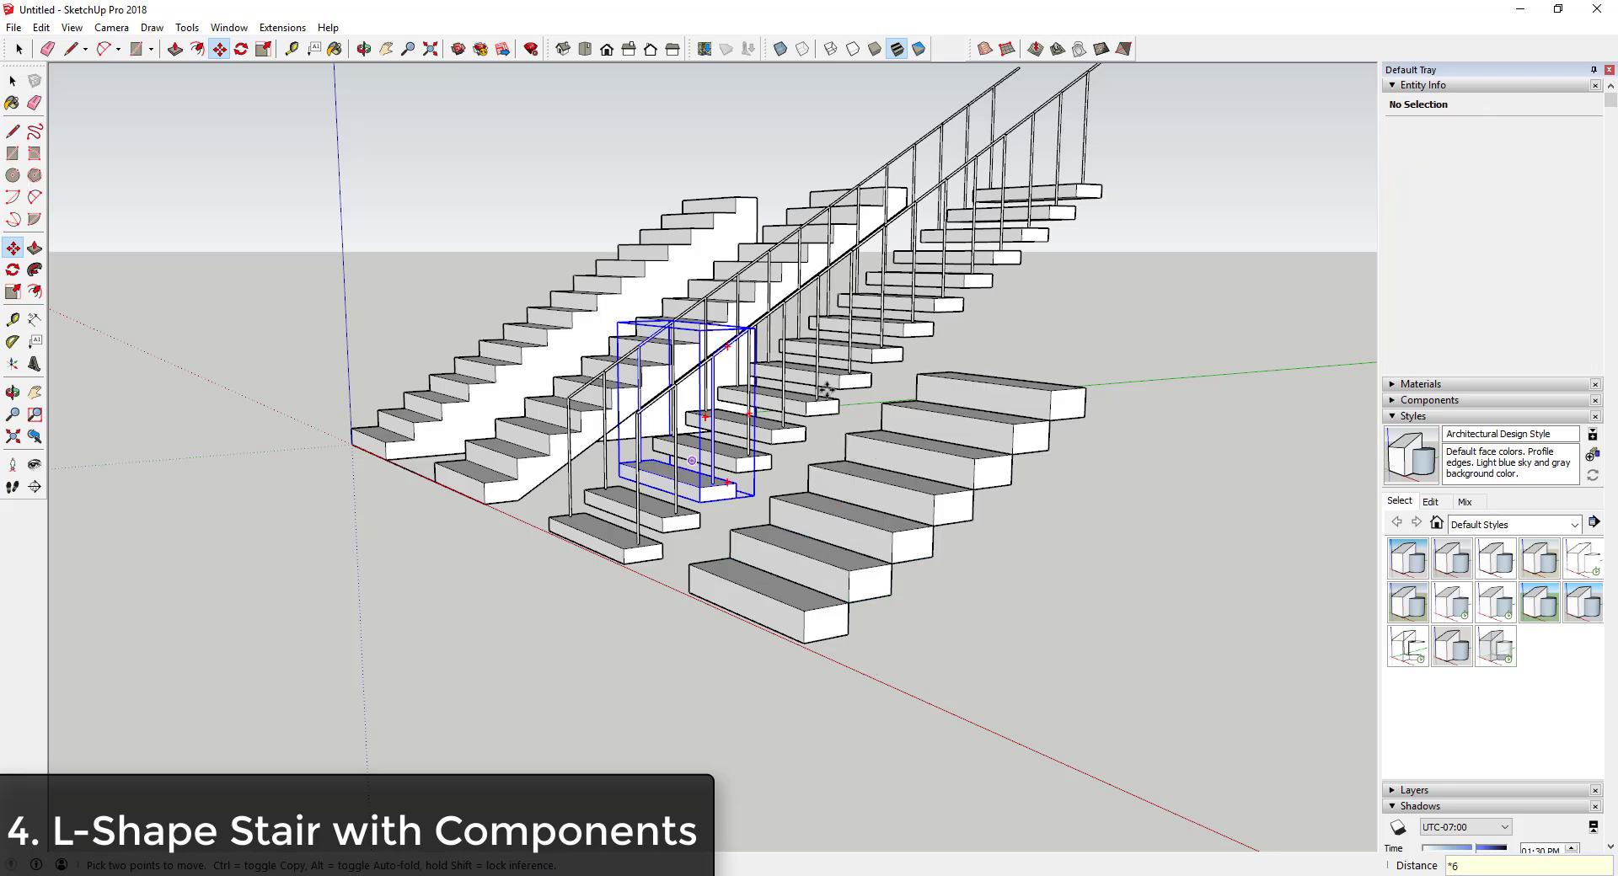
pyautogui.moveTo(1179, 316); pyautogui.dragTo(1065, 394, button='middle')
pyautogui.click(928, 556)
pyautogui.moveTo(928, 556); pyautogui.dragTo(866, 472, button='middle')
pyautogui.scroll(2, 864, 471)
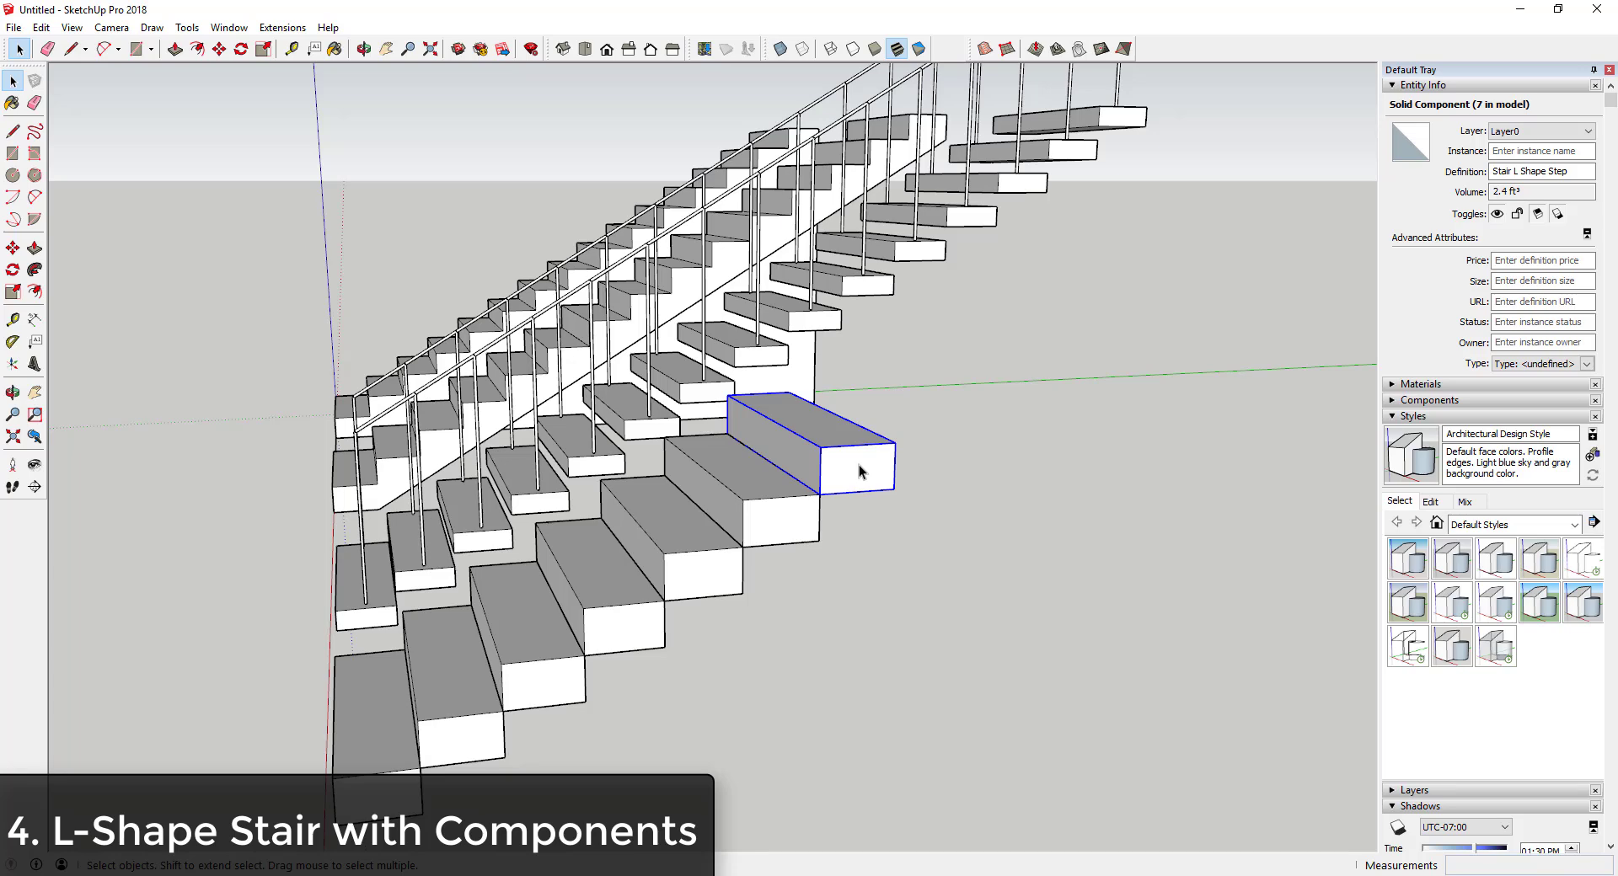
pyautogui.doubleClick(847, 463)
pyautogui.press('p')
pyautogui.click(847, 470)
pyautogui.press('space')
pyautogui.moveTo(927, 457); pyautogui.dragTo(948, 496, button='middle')
pyautogui.click(948, 497)
# - Make the top step of the new flight a unique component, independent of the other steps
pyautogui.click(837, 472)
pyautogui.rightClick(836, 472)
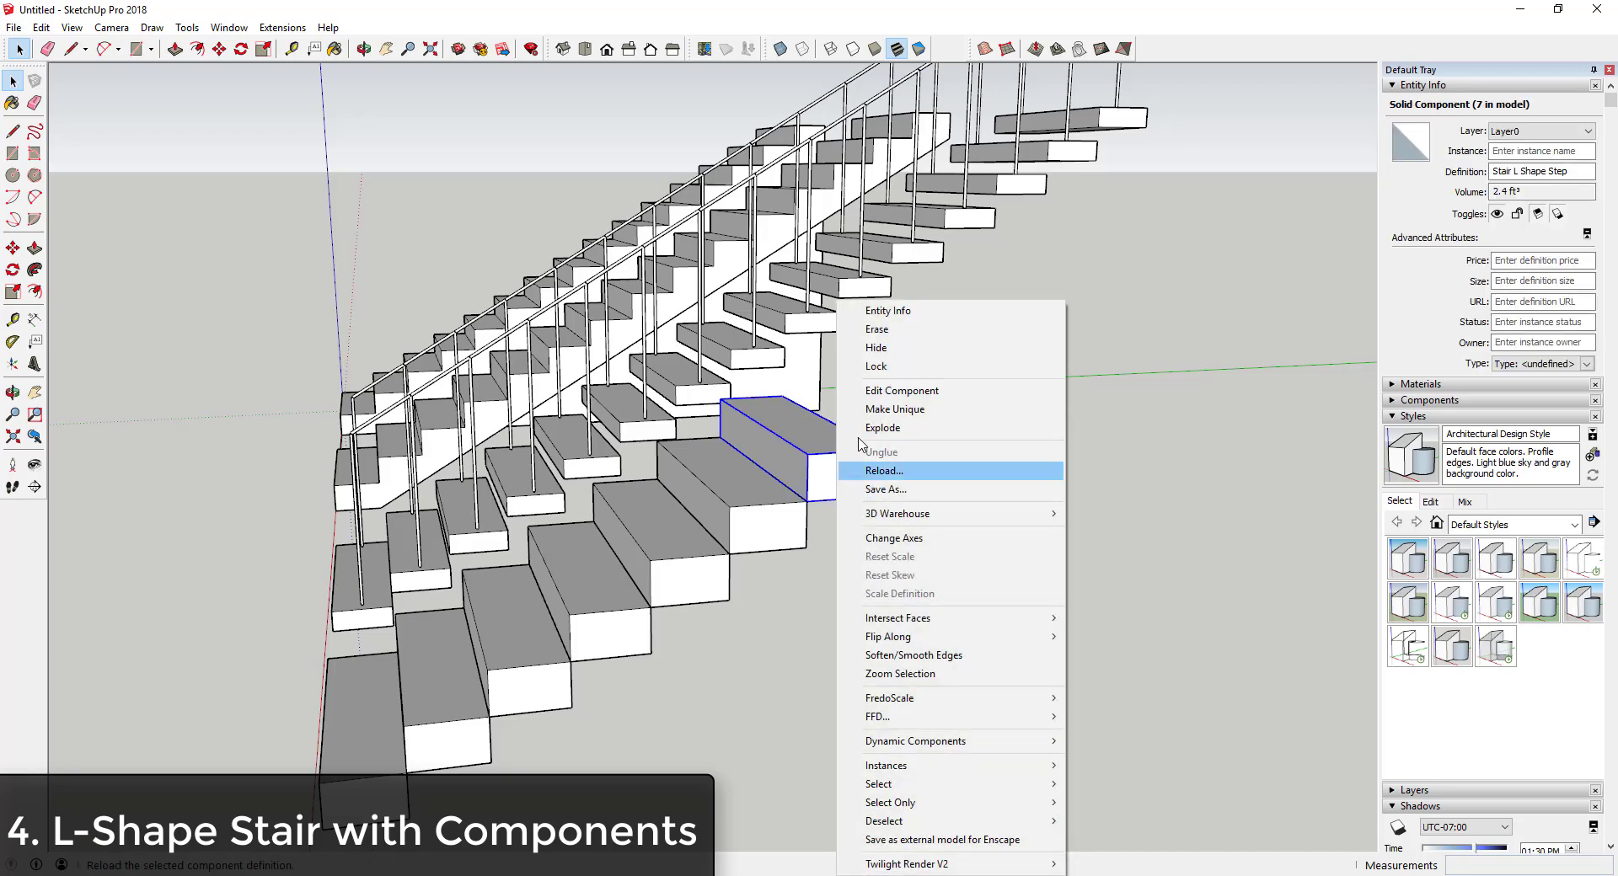
pyautogui.click(882, 410)
pyautogui.moveTo(903, 452); pyautogui.dragTo(516, 570, button='middle')
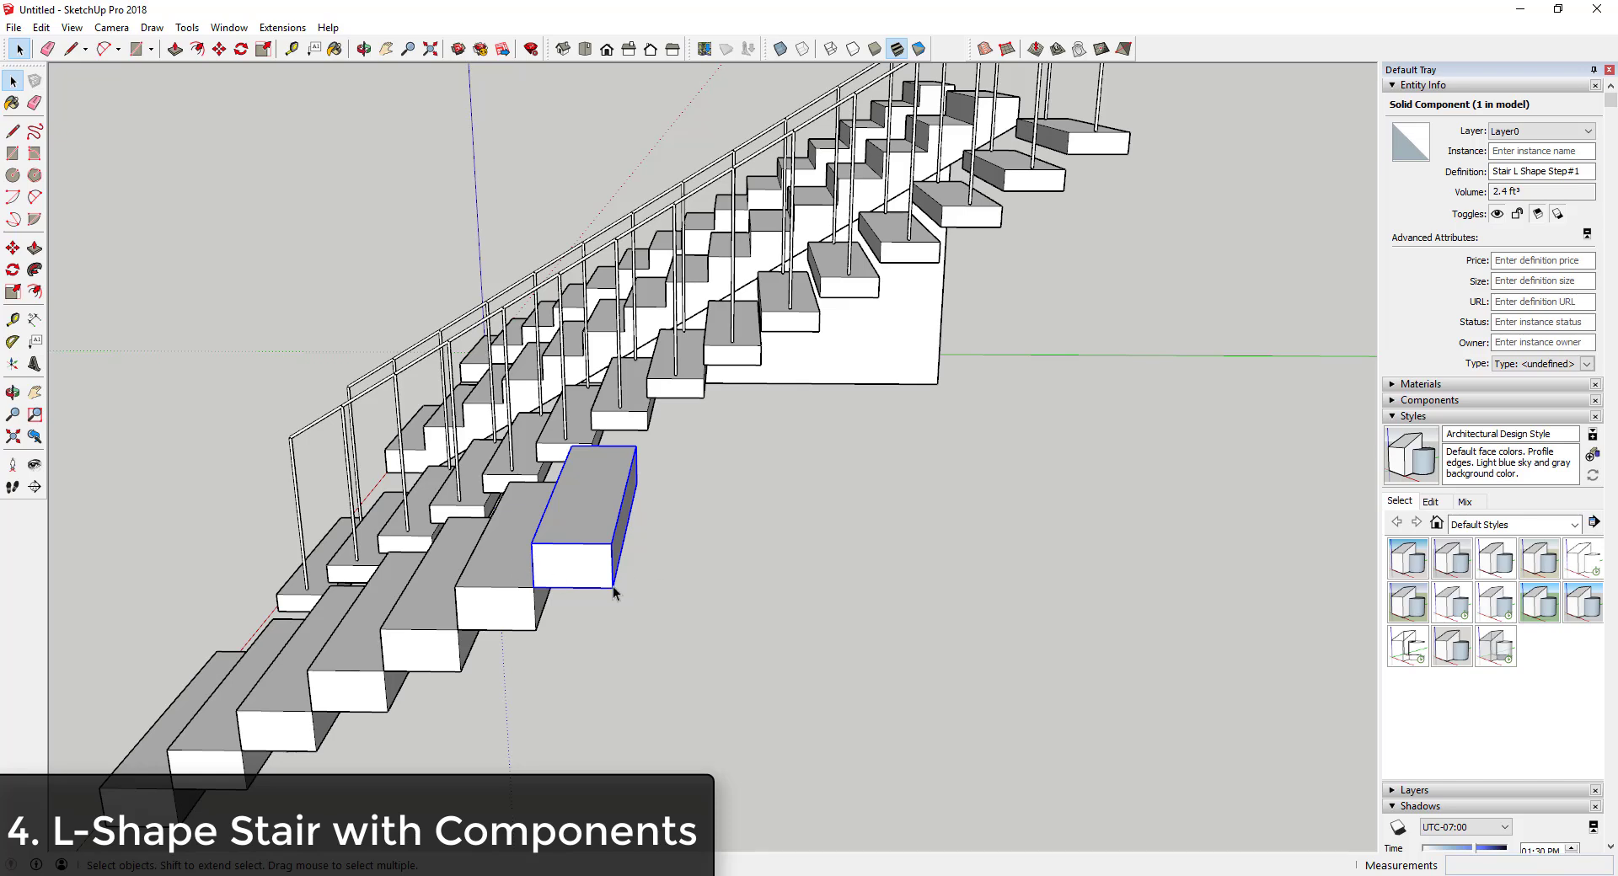
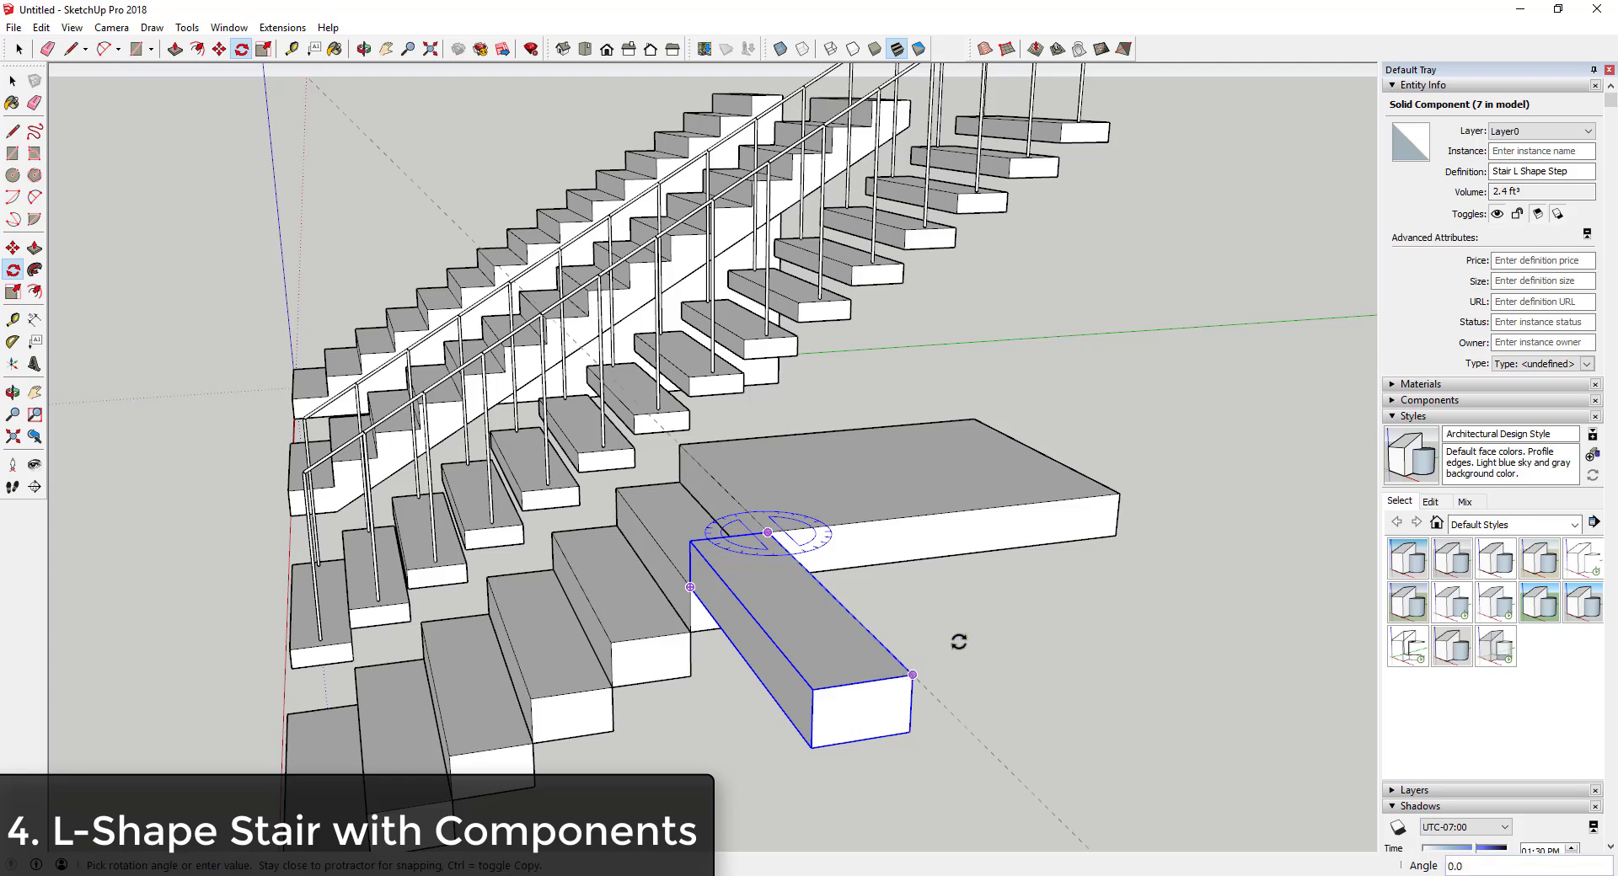
# - Rotate the loose step component 90 degrees and move its back corner onto the landing's far outer corner
pyautogui.click(1074, 497)
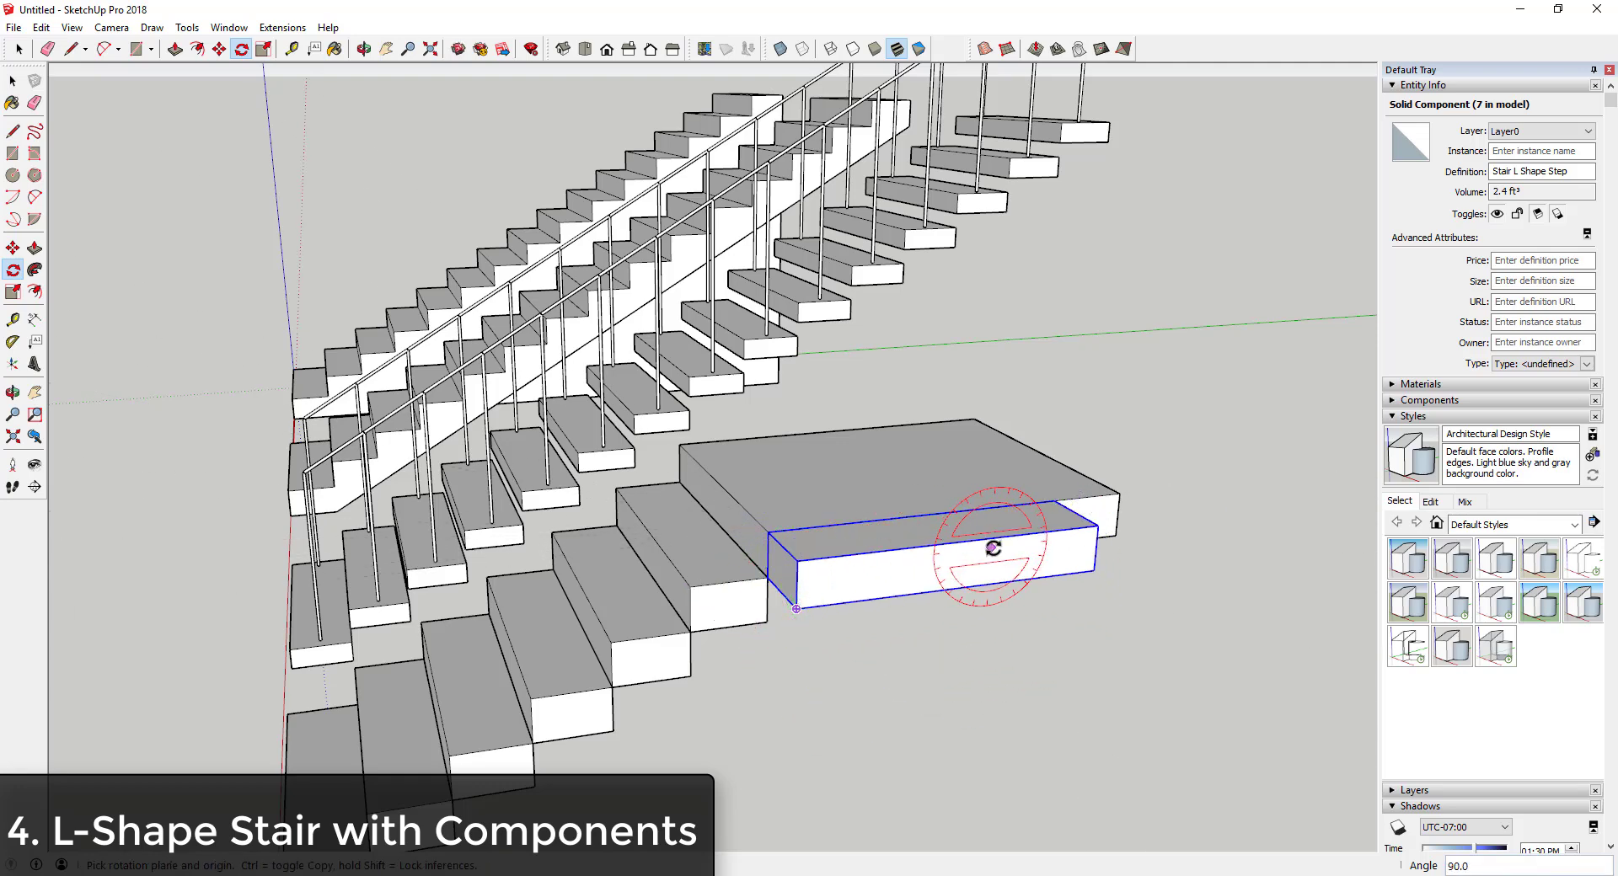
pyautogui.press('m')
pyautogui.click(1054, 502)
pyautogui.click(1117, 493)
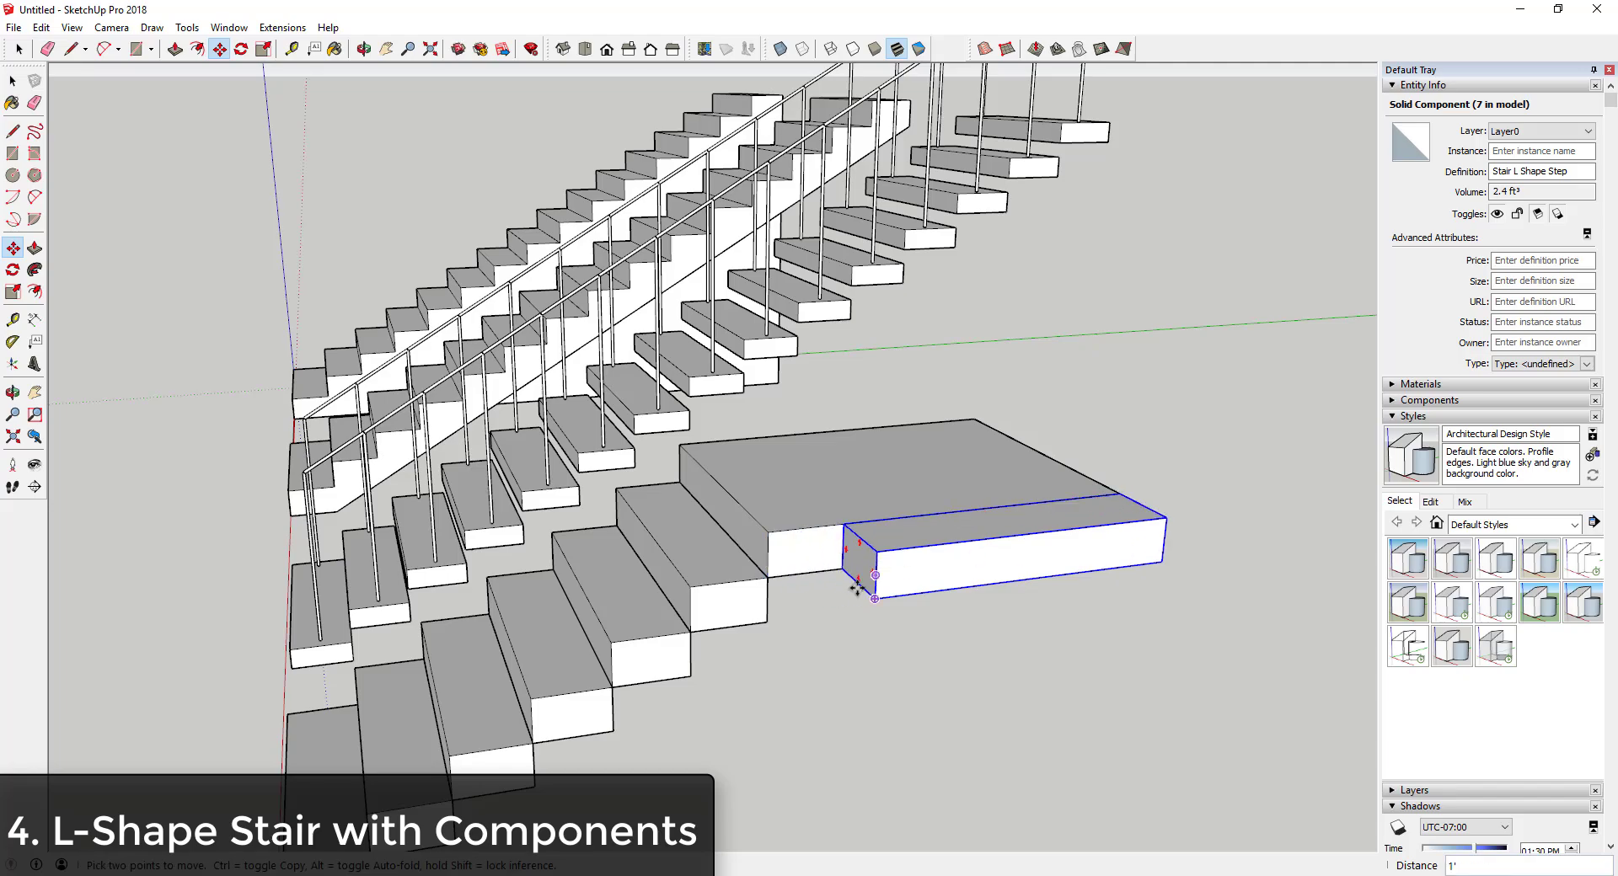
# - Raise the rotated step so that it sits on top of the landing at its outer edge
pyautogui.moveTo(1096, 497); pyautogui.dragTo(1311, 497, button='middle')
pyautogui.scroll(5, 1311, 498)
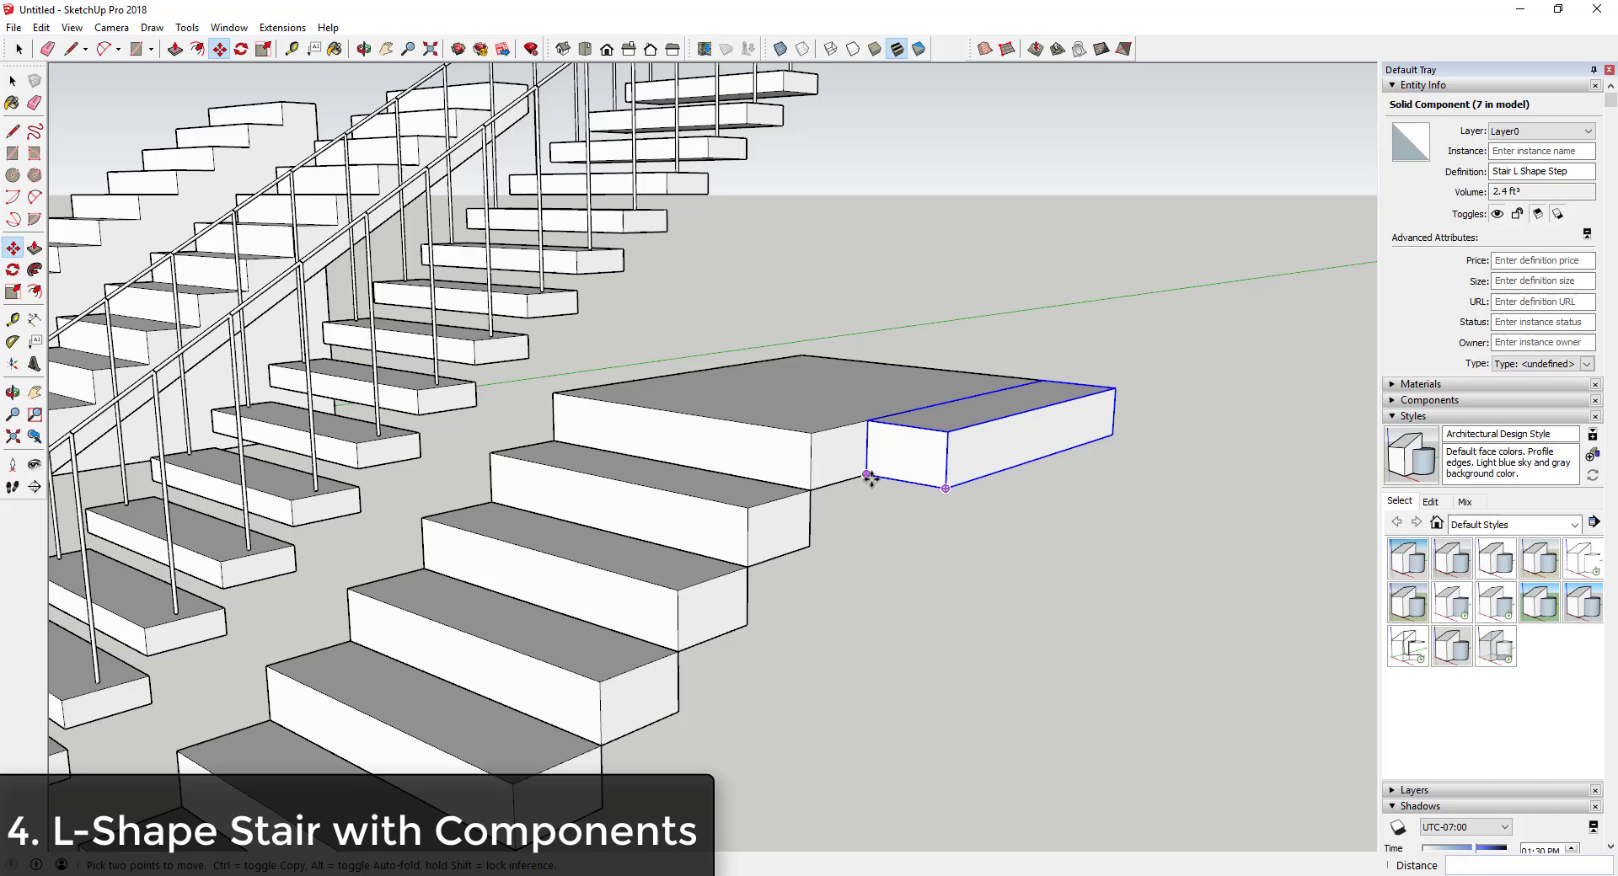
pyautogui.click(867, 475)
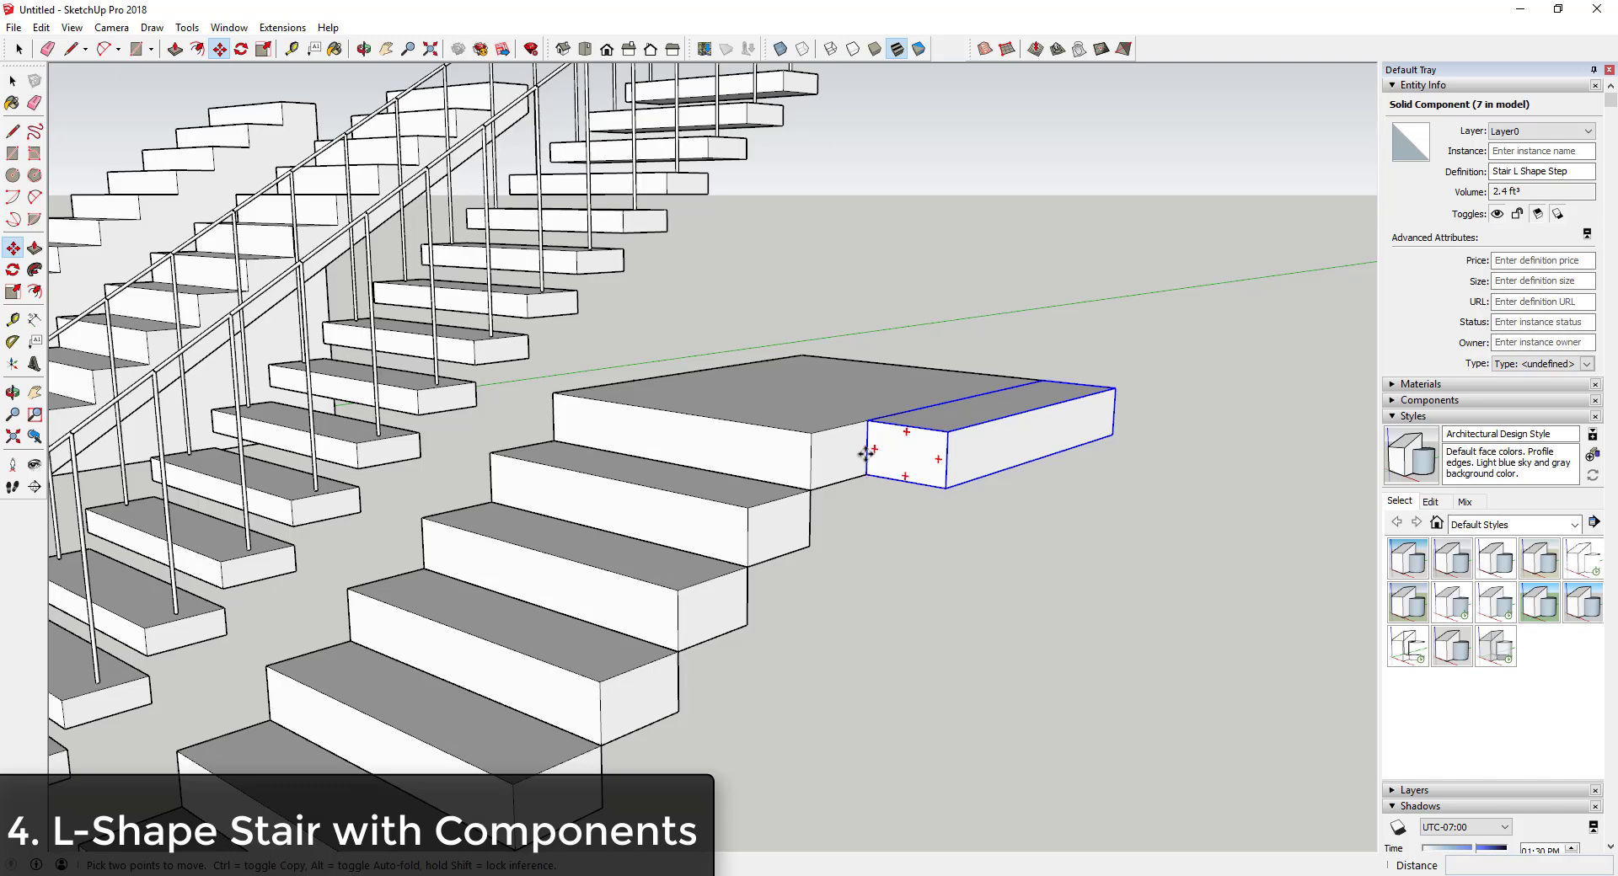
pyautogui.click(867, 420)
pyautogui.moveTo(876, 417); pyautogui.dragTo(907, 424, button='middle')
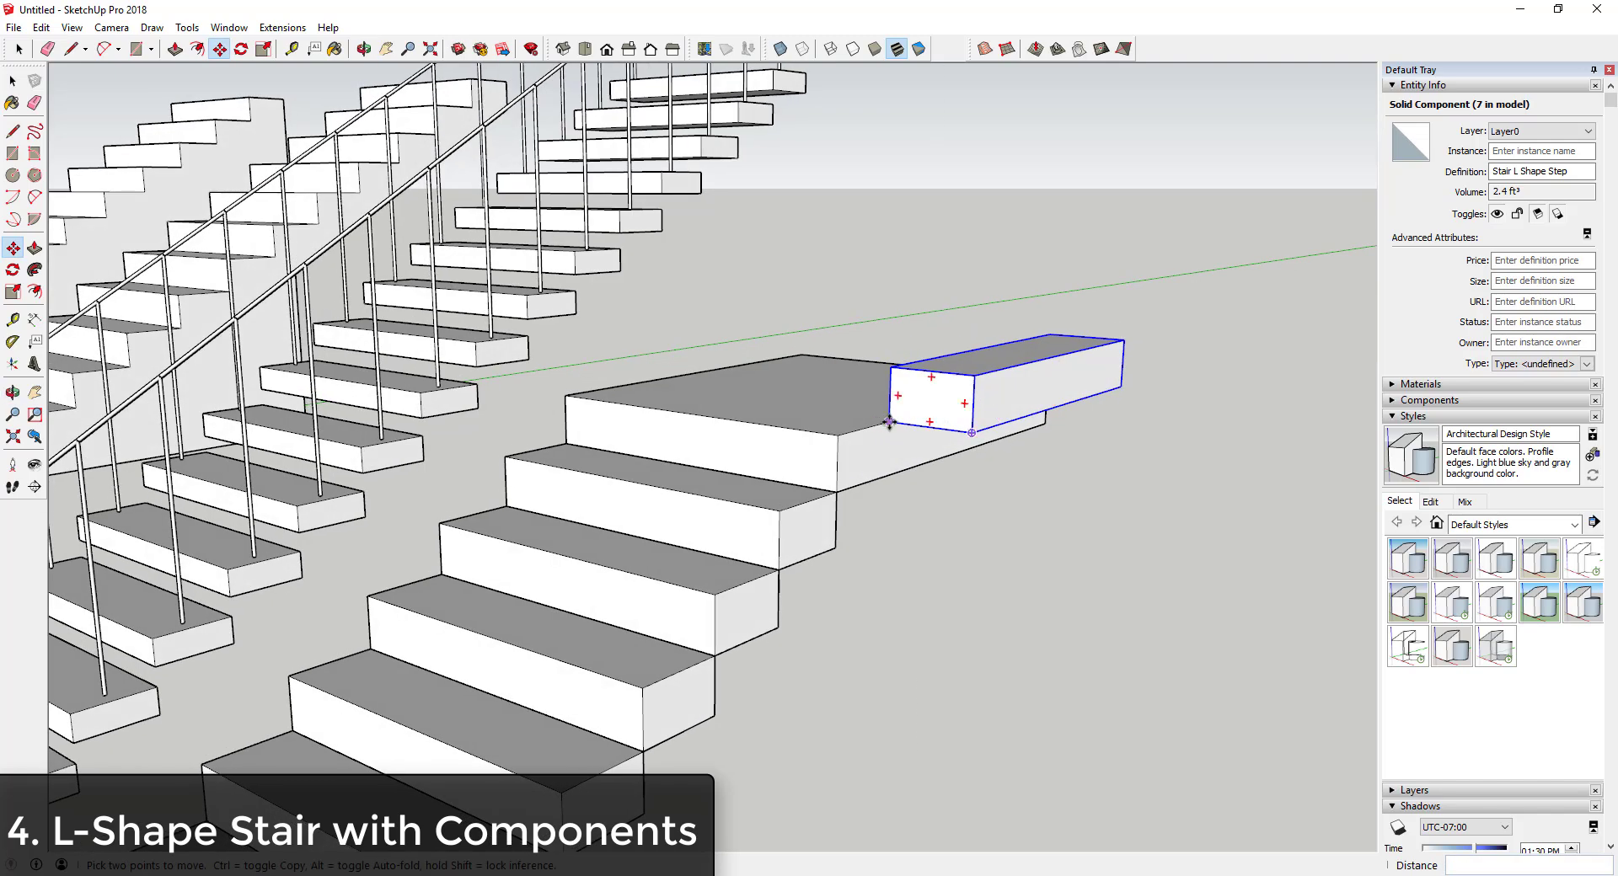
# - Copy the rotated step diagonally upward from the landing and repeat the copy six times to form the second flight
pyautogui.press('ctrl')
pyautogui.click(889, 422)
pyautogui.click(975, 376)
pyautogui.scroll(-3, 847, 410)
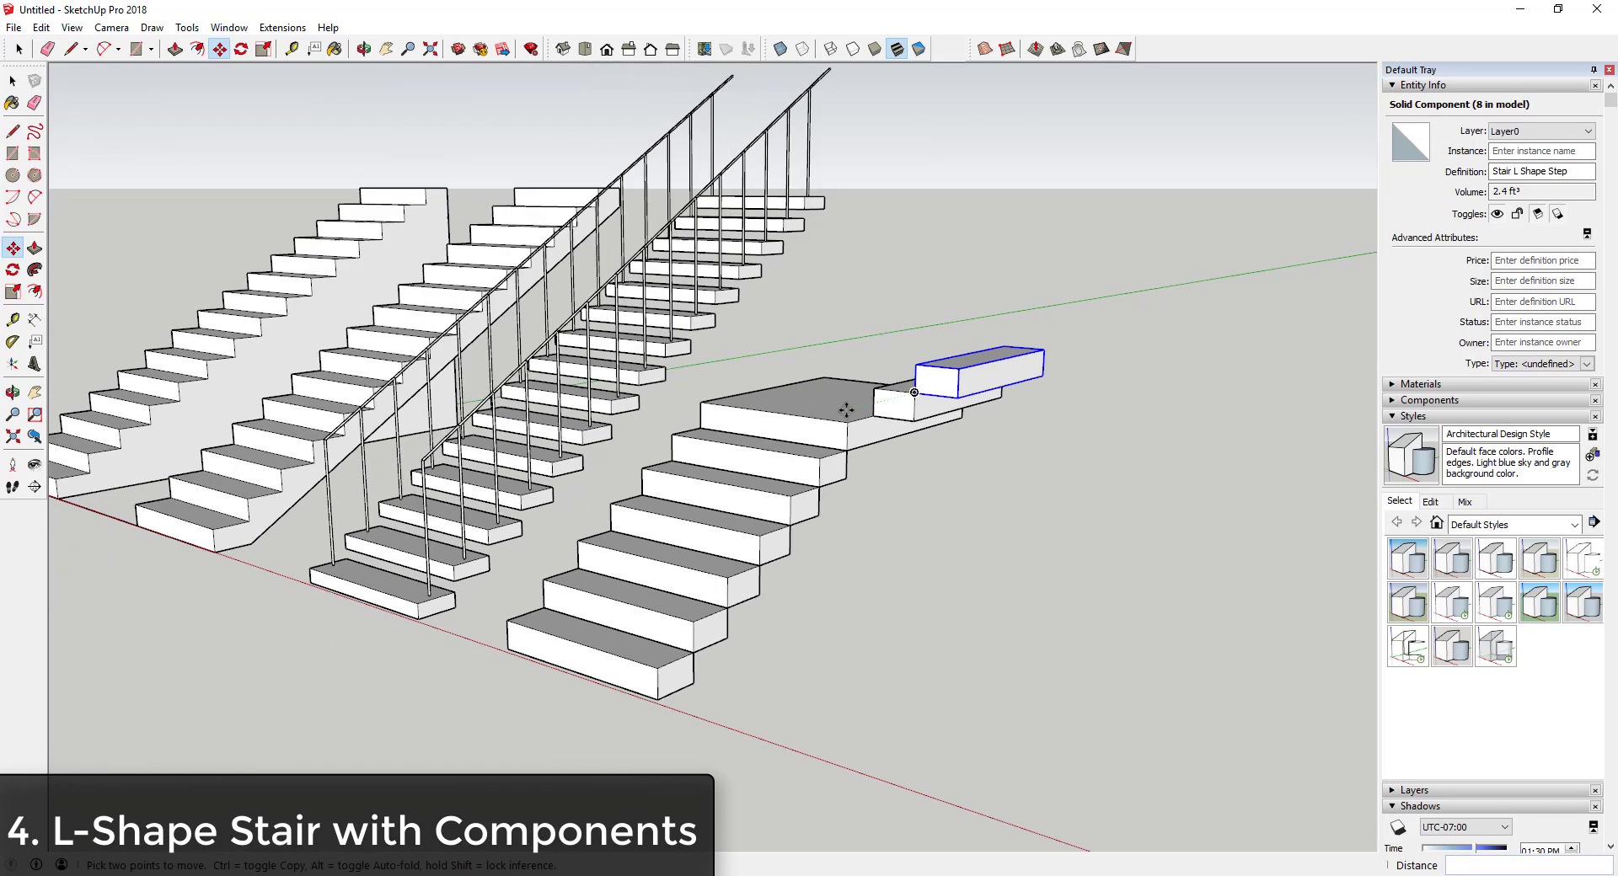
pyautogui.scroll(-3, 846, 410)
pyautogui.write('*')
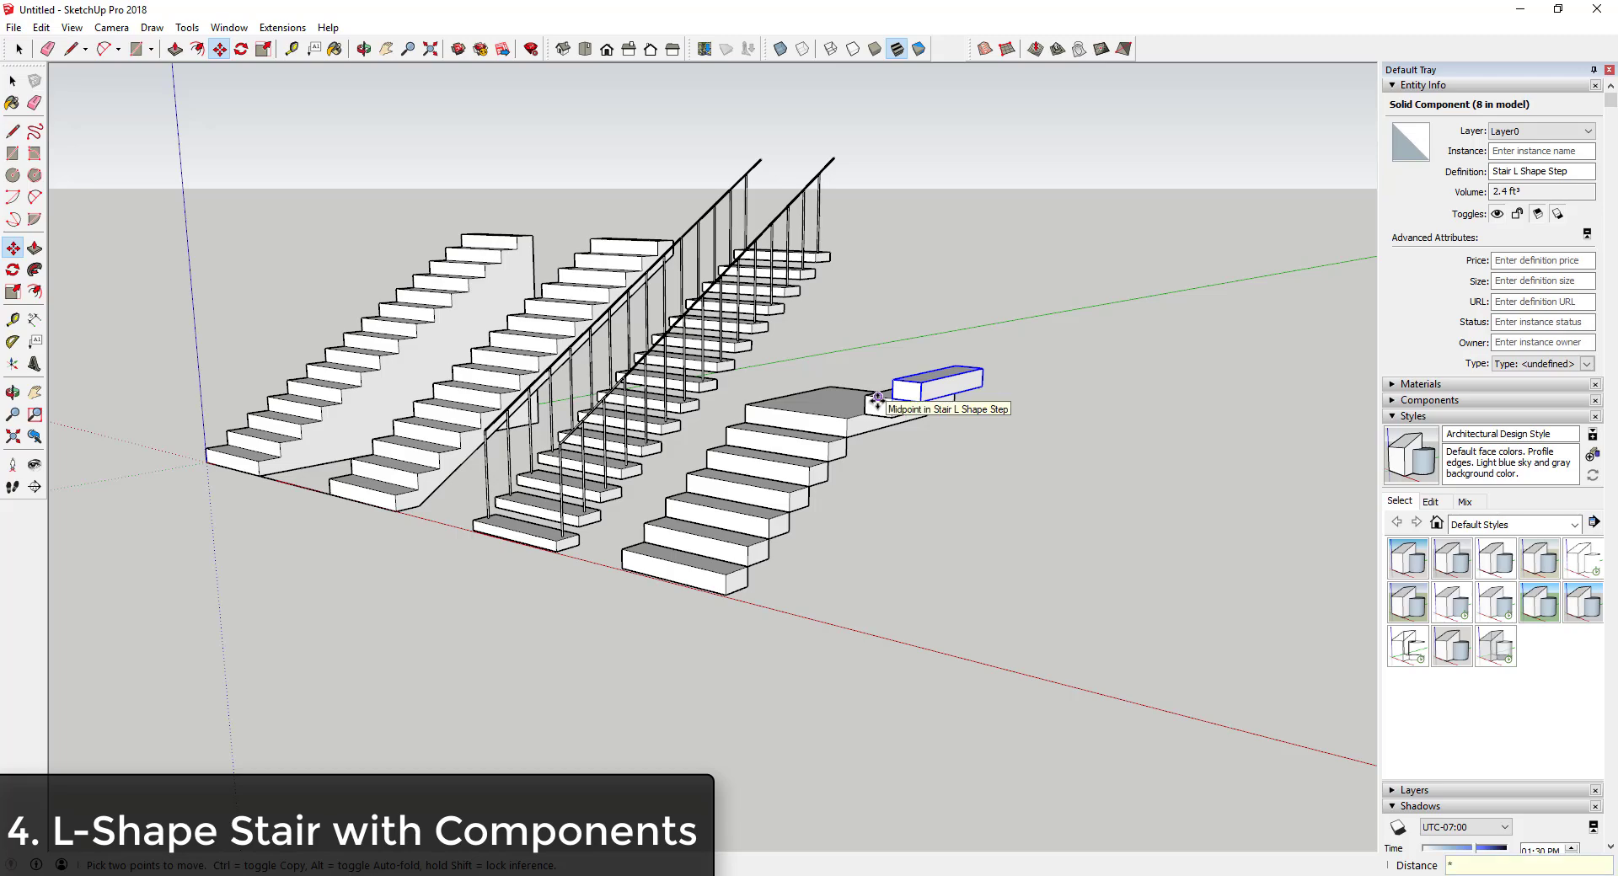
pyautogui.write('5')
pyautogui.press('Return')
pyautogui.moveTo(1024, 455); pyautogui.dragTo(970, 479, button='middle')
pyautogui.write('m*6')
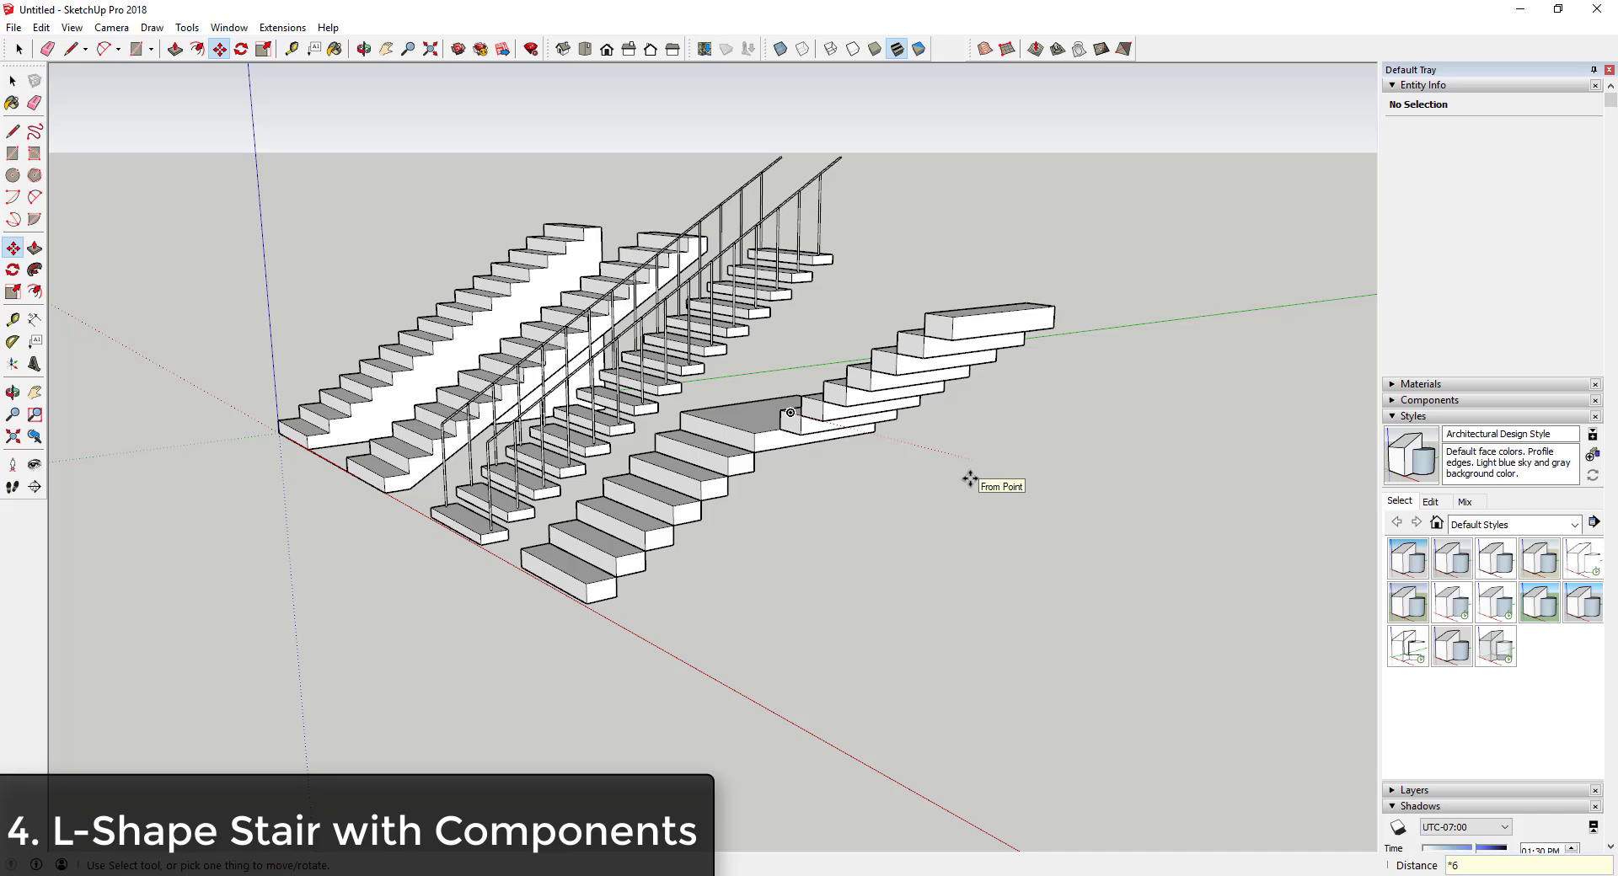
pyautogui.press('Return')
# - Inside the bottom step component, draw a vertical baluster line about 3' 5" tall and a sloped handrail line to the neighbouring baluster
pyautogui.moveTo(1126, 534); pyautogui.dragTo(983, 559, button='middle')
pyautogui.press('space')
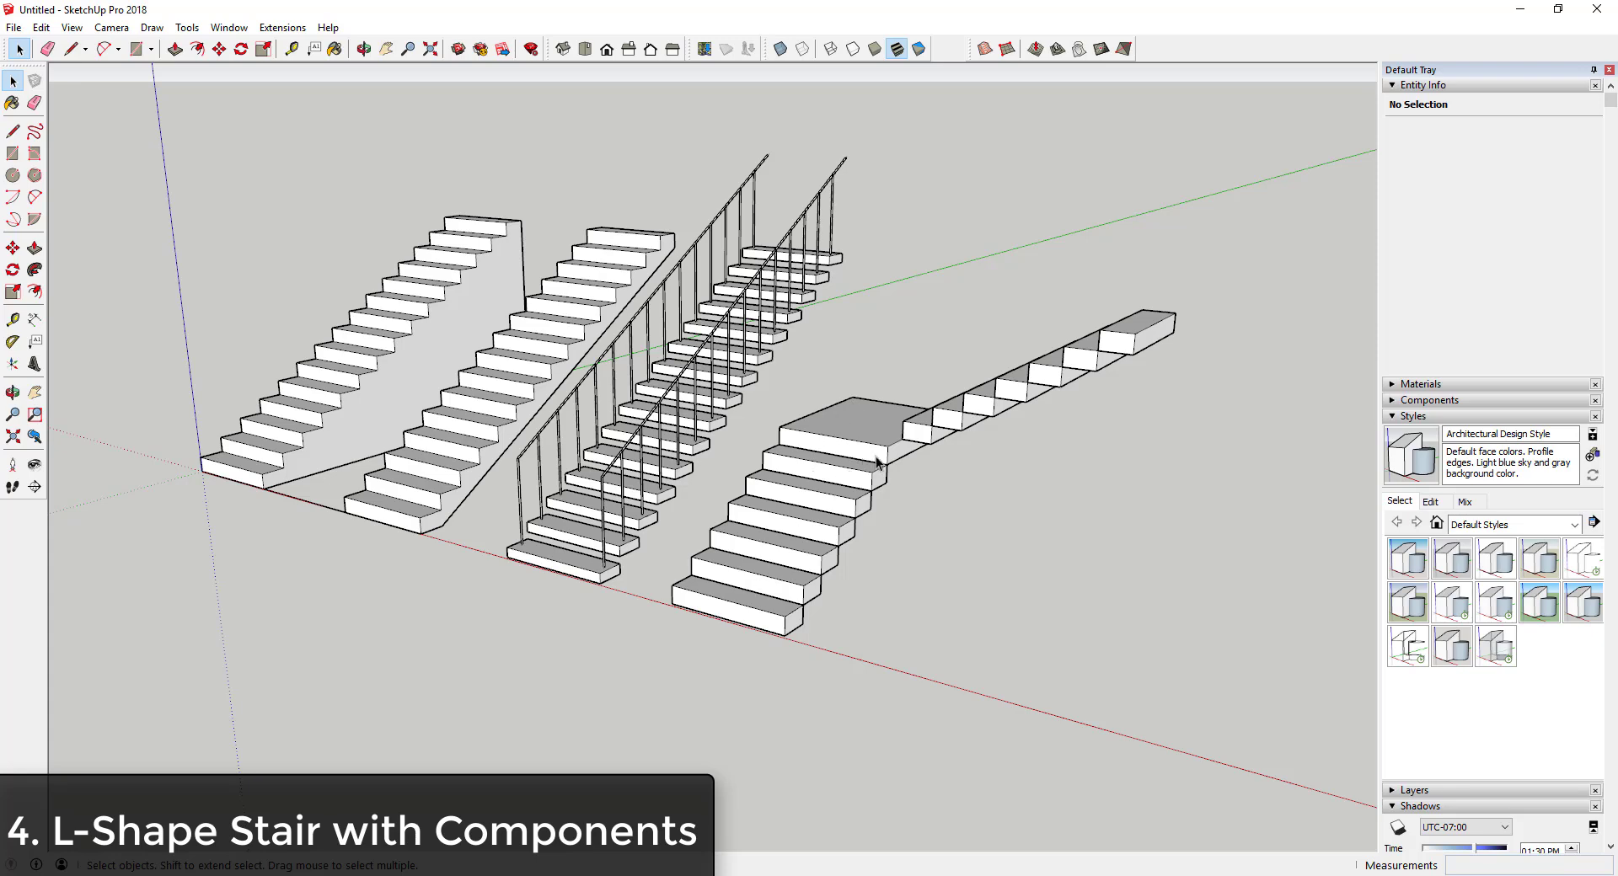
pyautogui.scroll(2, 877, 462)
pyautogui.doubleClick(745, 654)
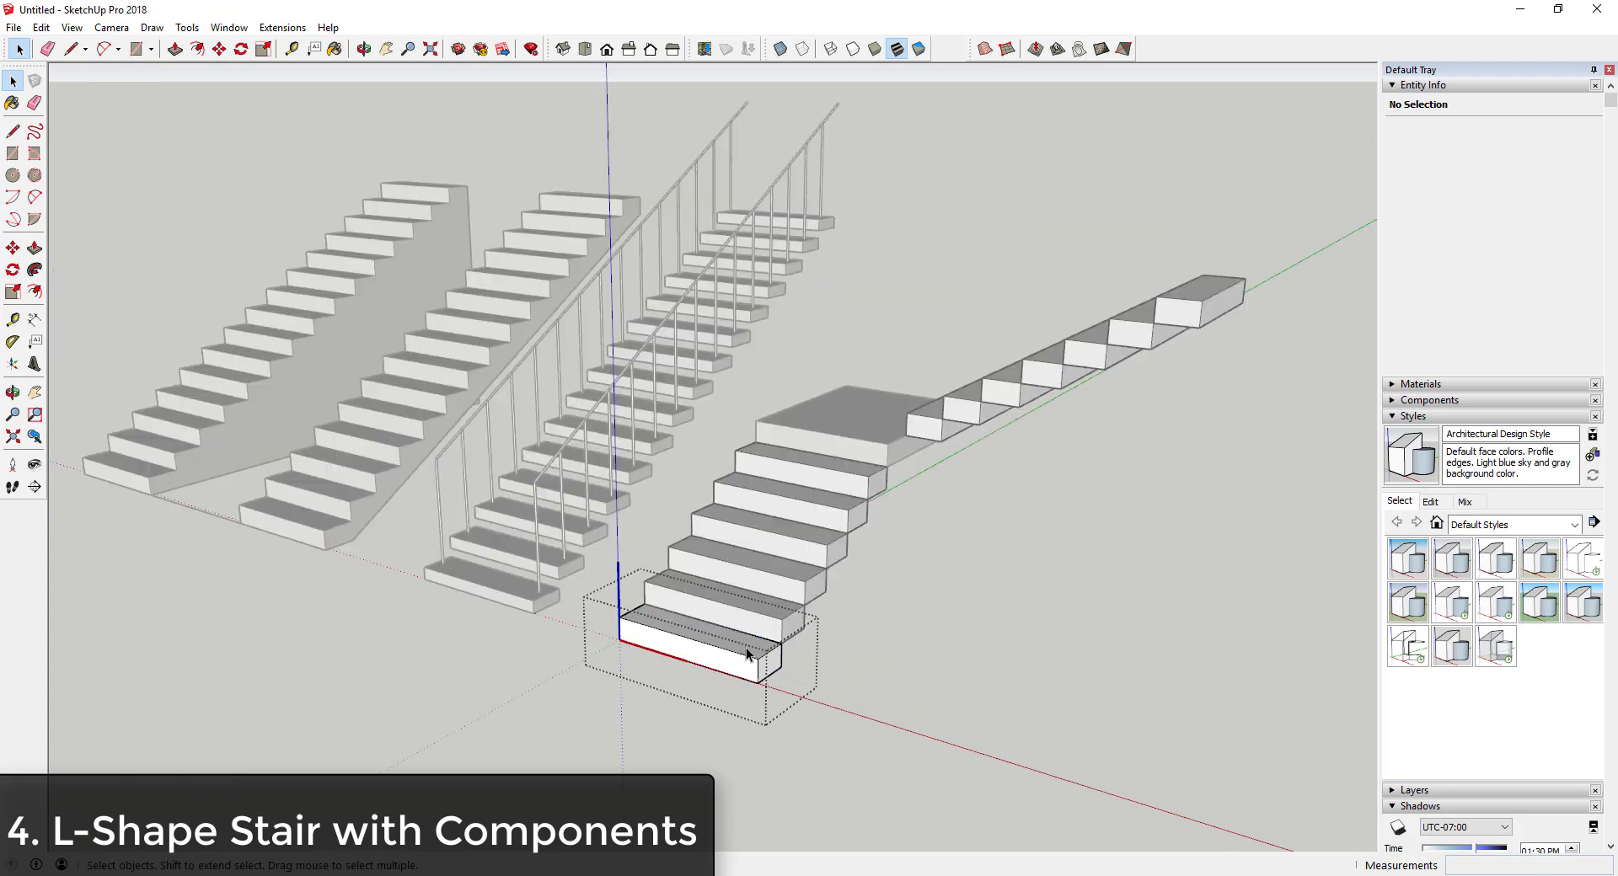
pyautogui.scroll(2, 752, 653)
pyautogui.press('l')
pyautogui.click(763, 646)
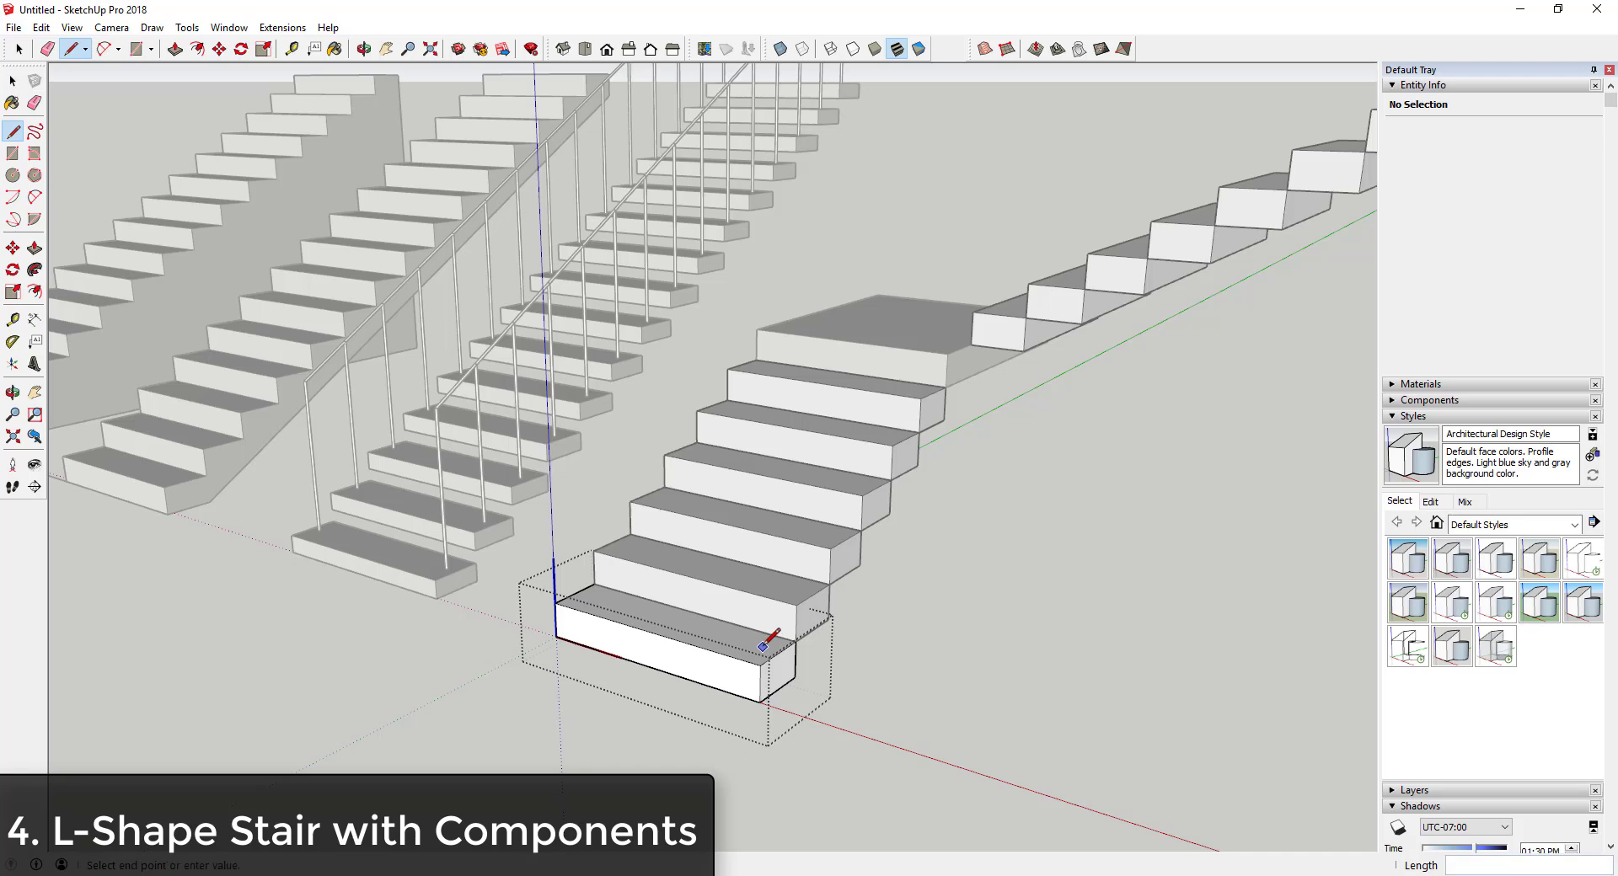
pyautogui.click(771, 428)
pyautogui.click(800, 377)
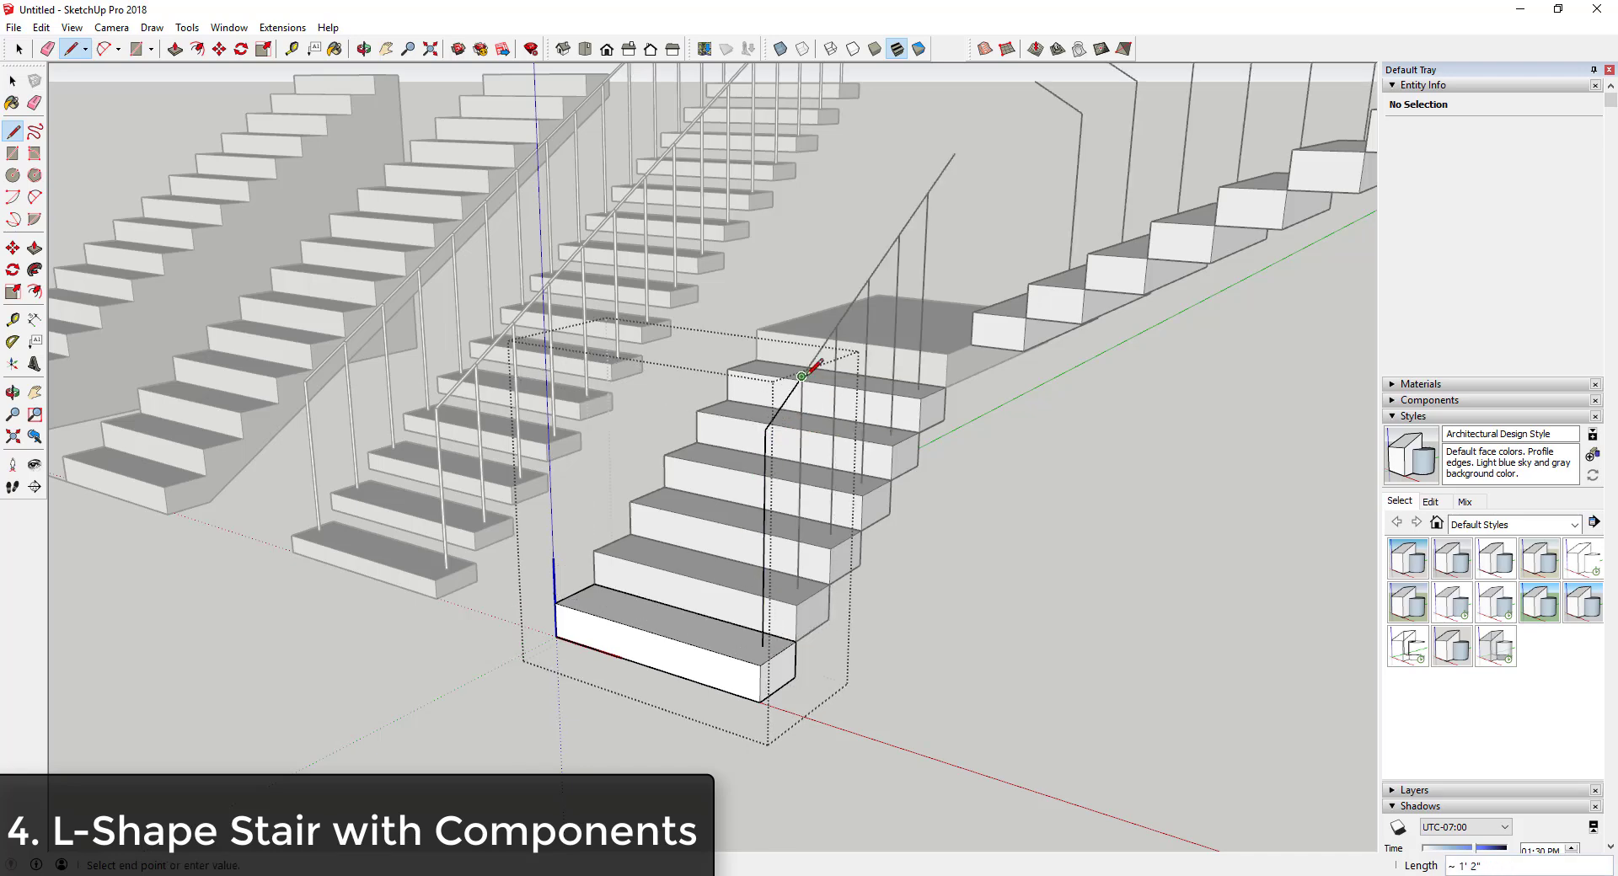
pyautogui.press('space')
pyautogui.moveTo(963, 220); pyautogui.dragTo(997, 312, button='middle')
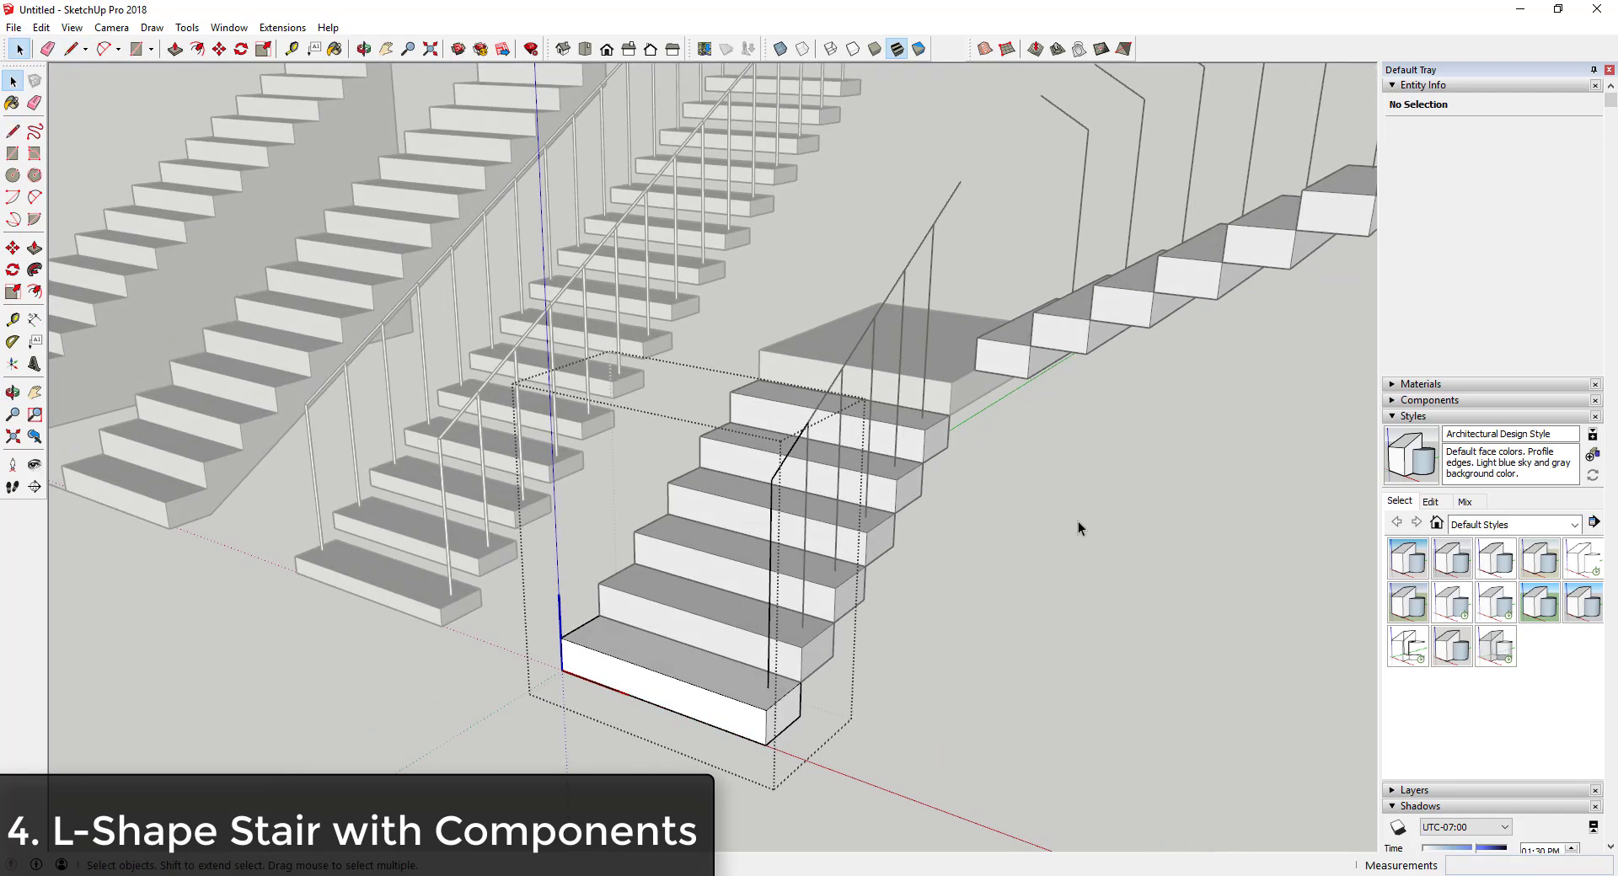
pyautogui.scroll(-6, 1080, 583)
pyautogui.moveTo(1105, 503); pyautogui.dragTo(1210, 372, button='middle')
pyautogui.keyDown('shift'); pyautogui.click(1074, 437); pyautogui.keyUp('shift')
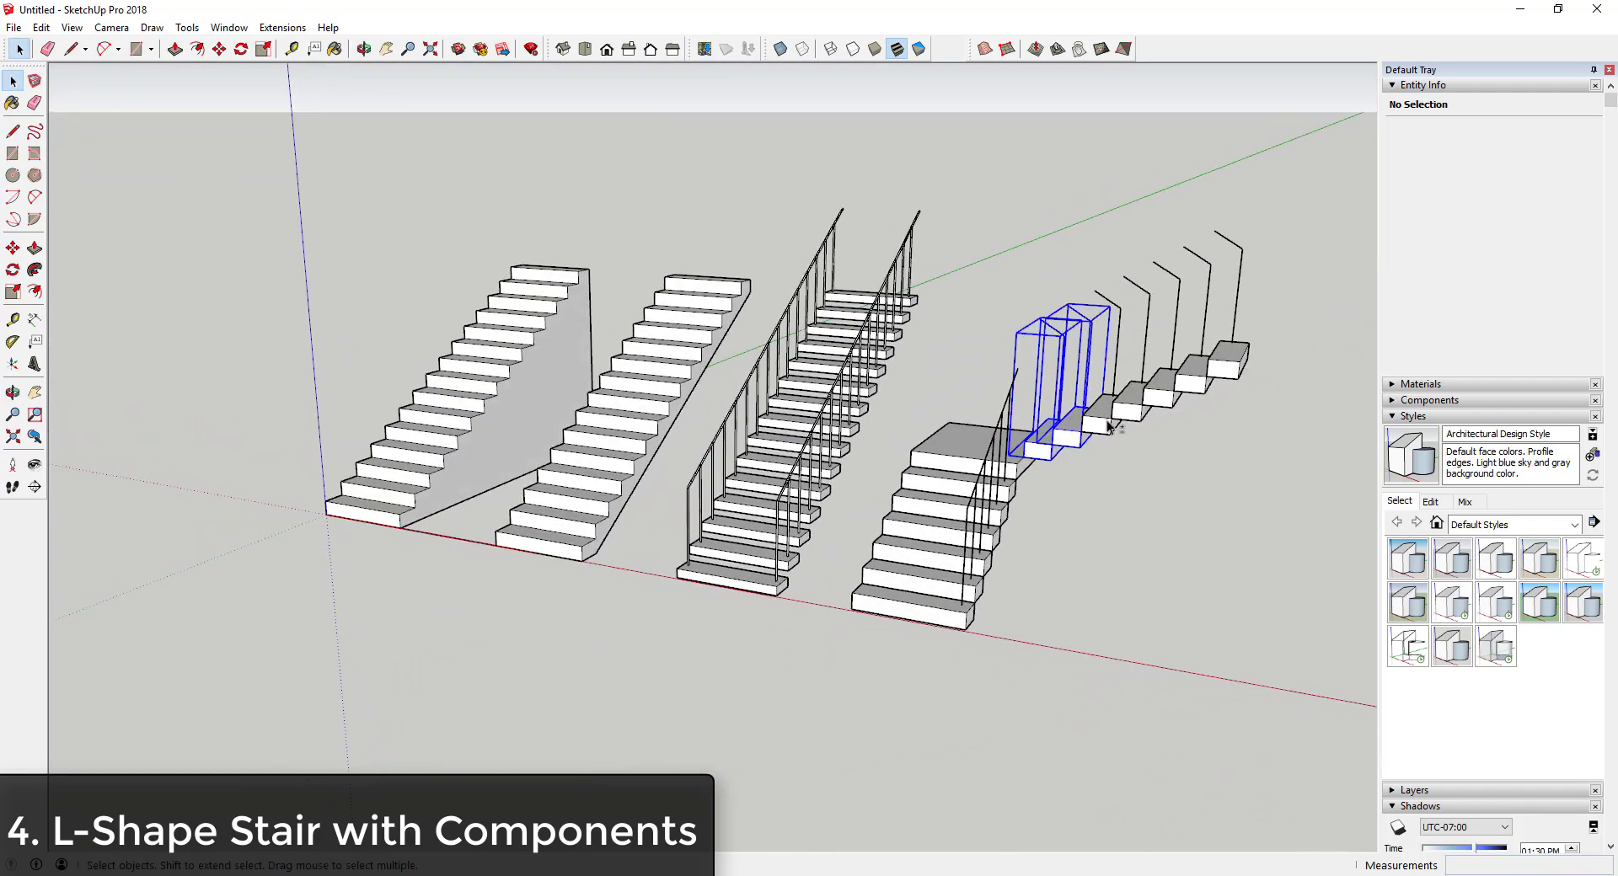
pyautogui.keyDown('shift'); pyautogui.click(1105, 424); pyautogui.keyUp('shift')
pyautogui.keyDown('shift'); pyautogui.click(1135, 410); pyautogui.keyUp('shift')
pyautogui.keyDown('shift'); pyautogui.click(1160, 394); pyautogui.keyUp('shift')
pyautogui.keyDown('shift'); pyautogui.click(1189, 380); pyautogui.keyUp('shift')
pyautogui.keyDown('shift'); pyautogui.click(1242, 369); pyautogui.keyUp('shift')
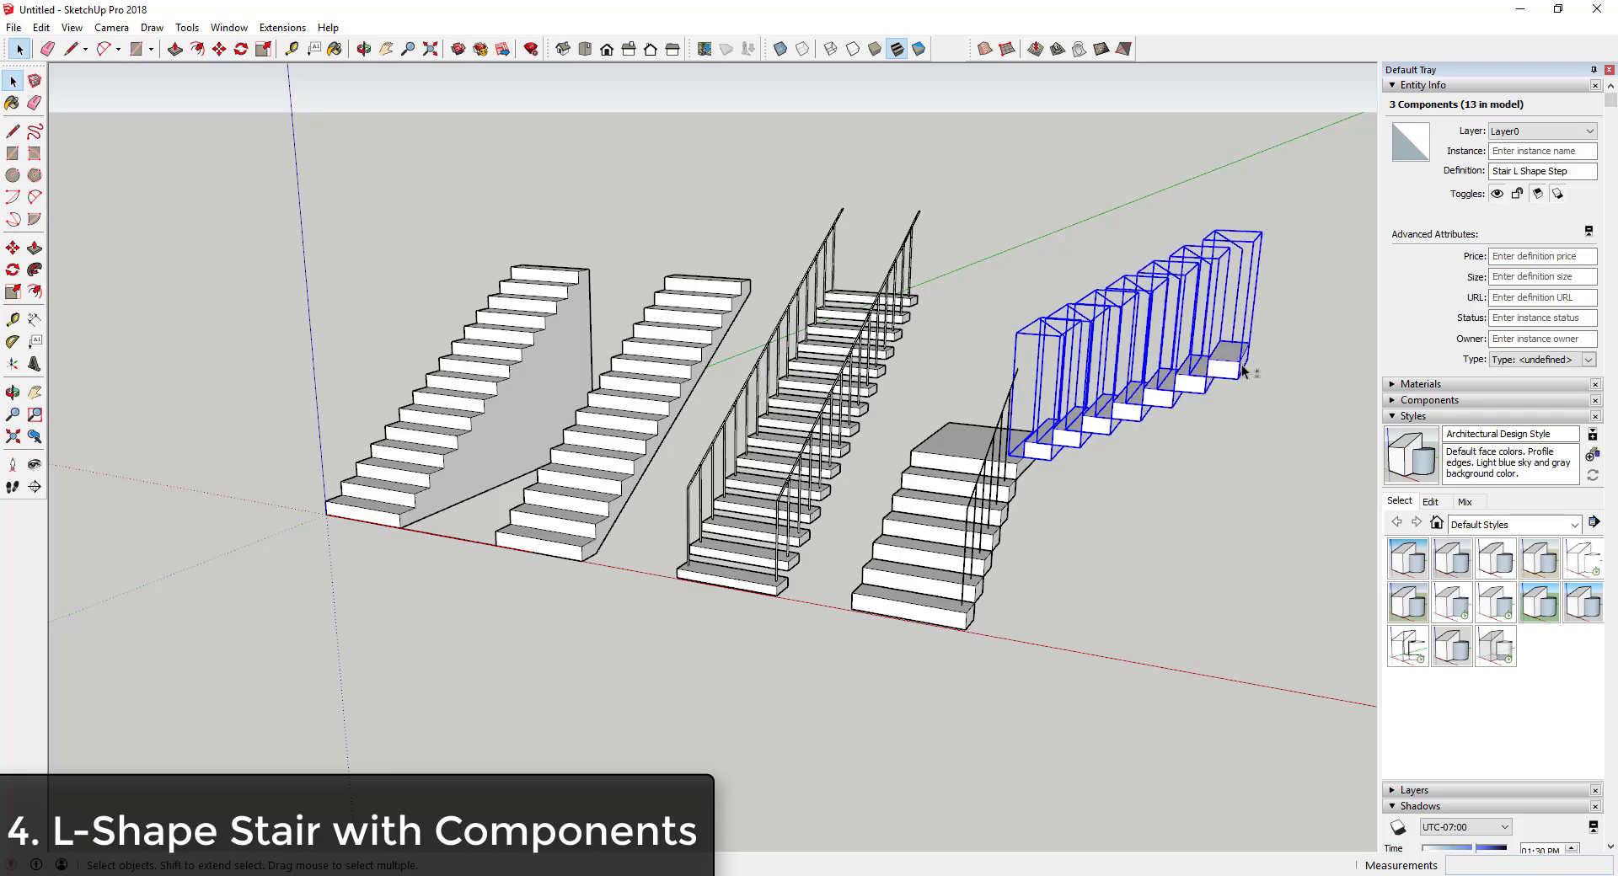
pyautogui.press('s')
pyautogui.moveTo(1238, 396); pyautogui.dragTo(930, 444, button='middle')
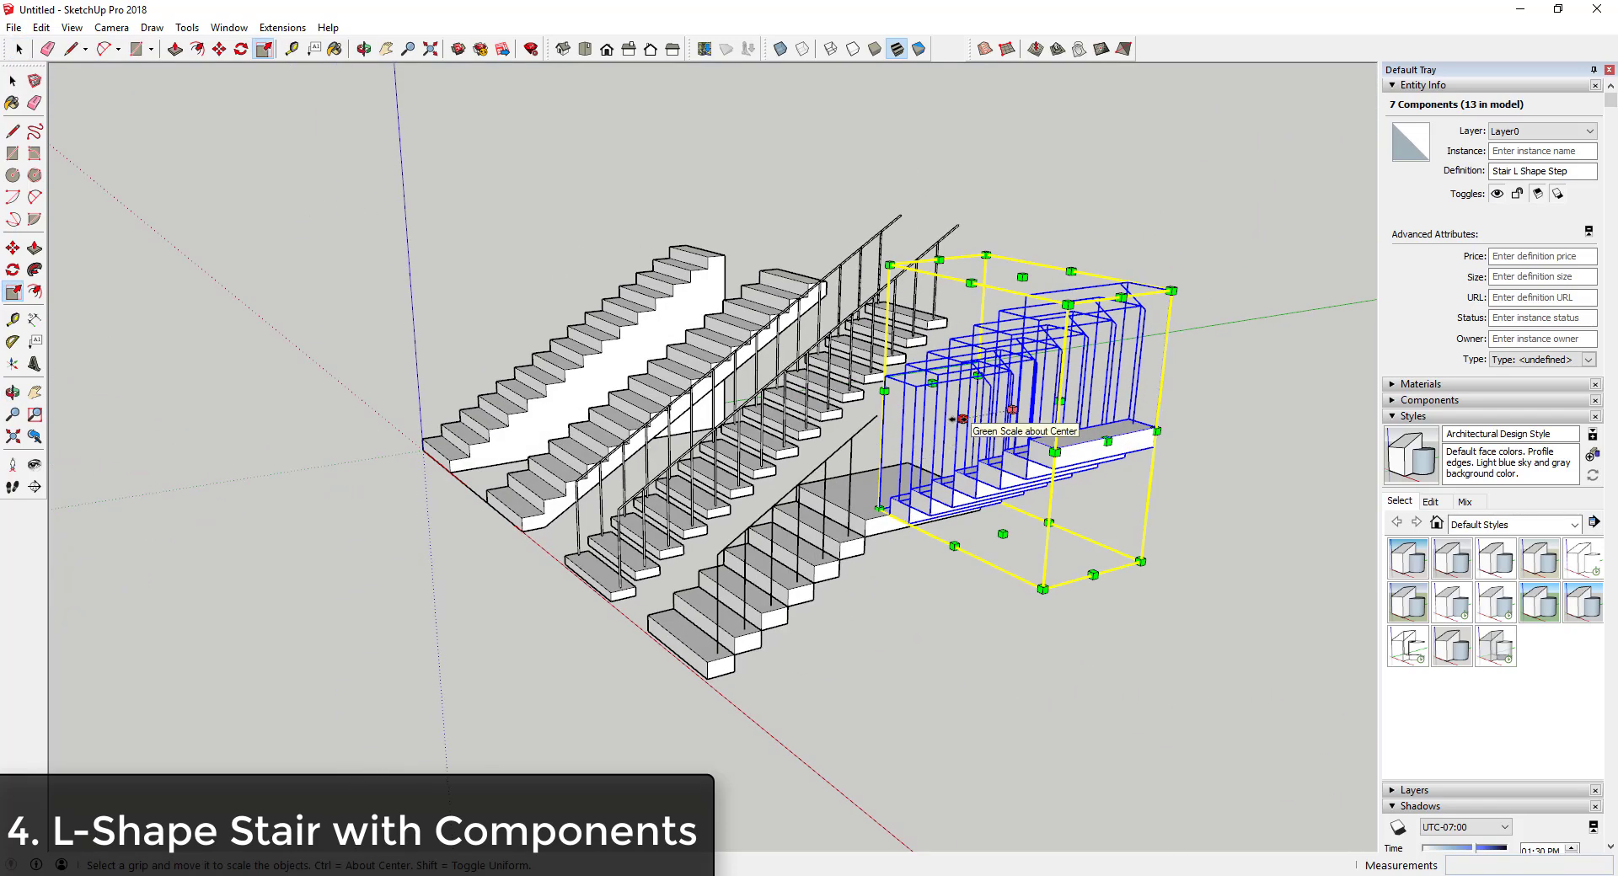
pyautogui.moveTo(968, 445); pyautogui.dragTo(1051, 407)
pyautogui.press('space')
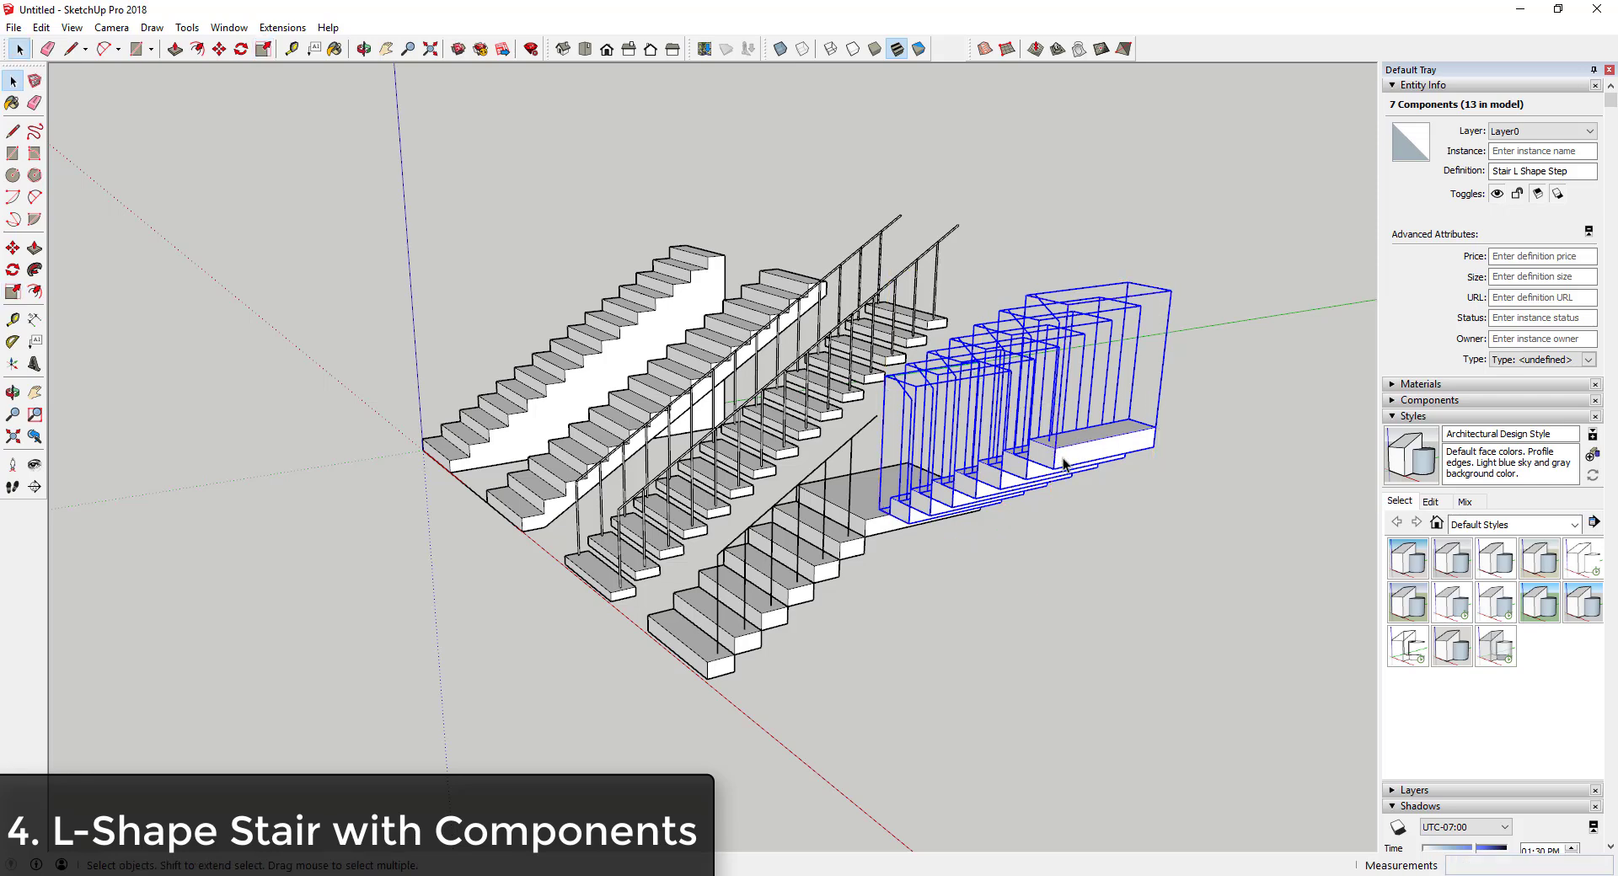
pyautogui.rightClick(1064, 462)
pyautogui.moveTo(1139, 658)
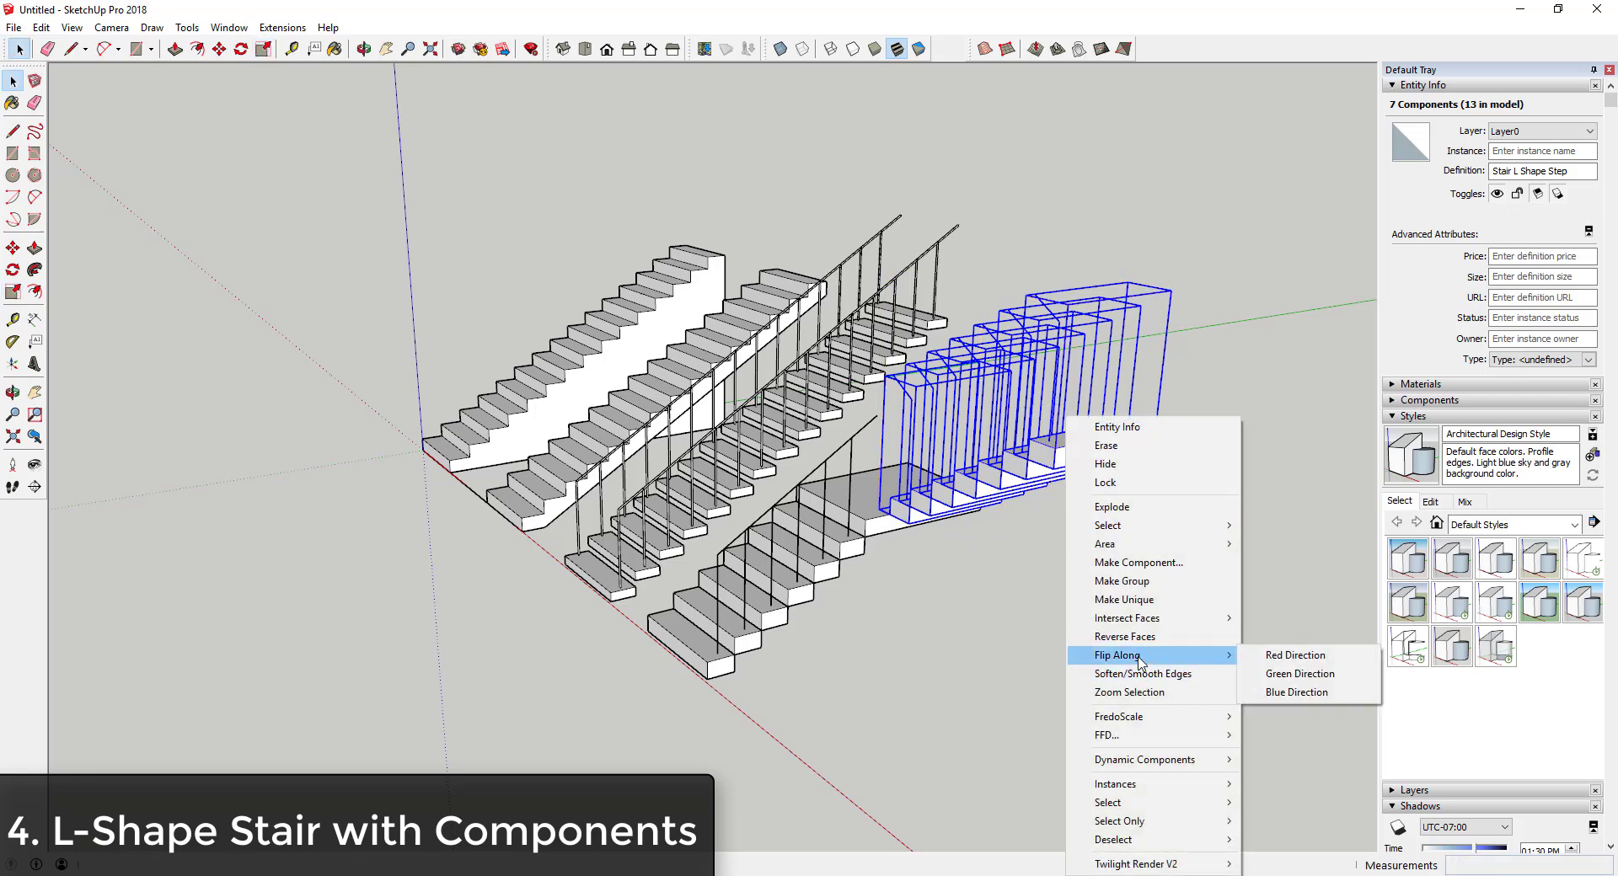
pyautogui.click(932, 669)
# - Flip the upper flight's first step so its handrail climbs with the flight, and erase the other steps above it
pyautogui.moveTo(985, 659); pyautogui.dragTo(1202, 625, button='middle')
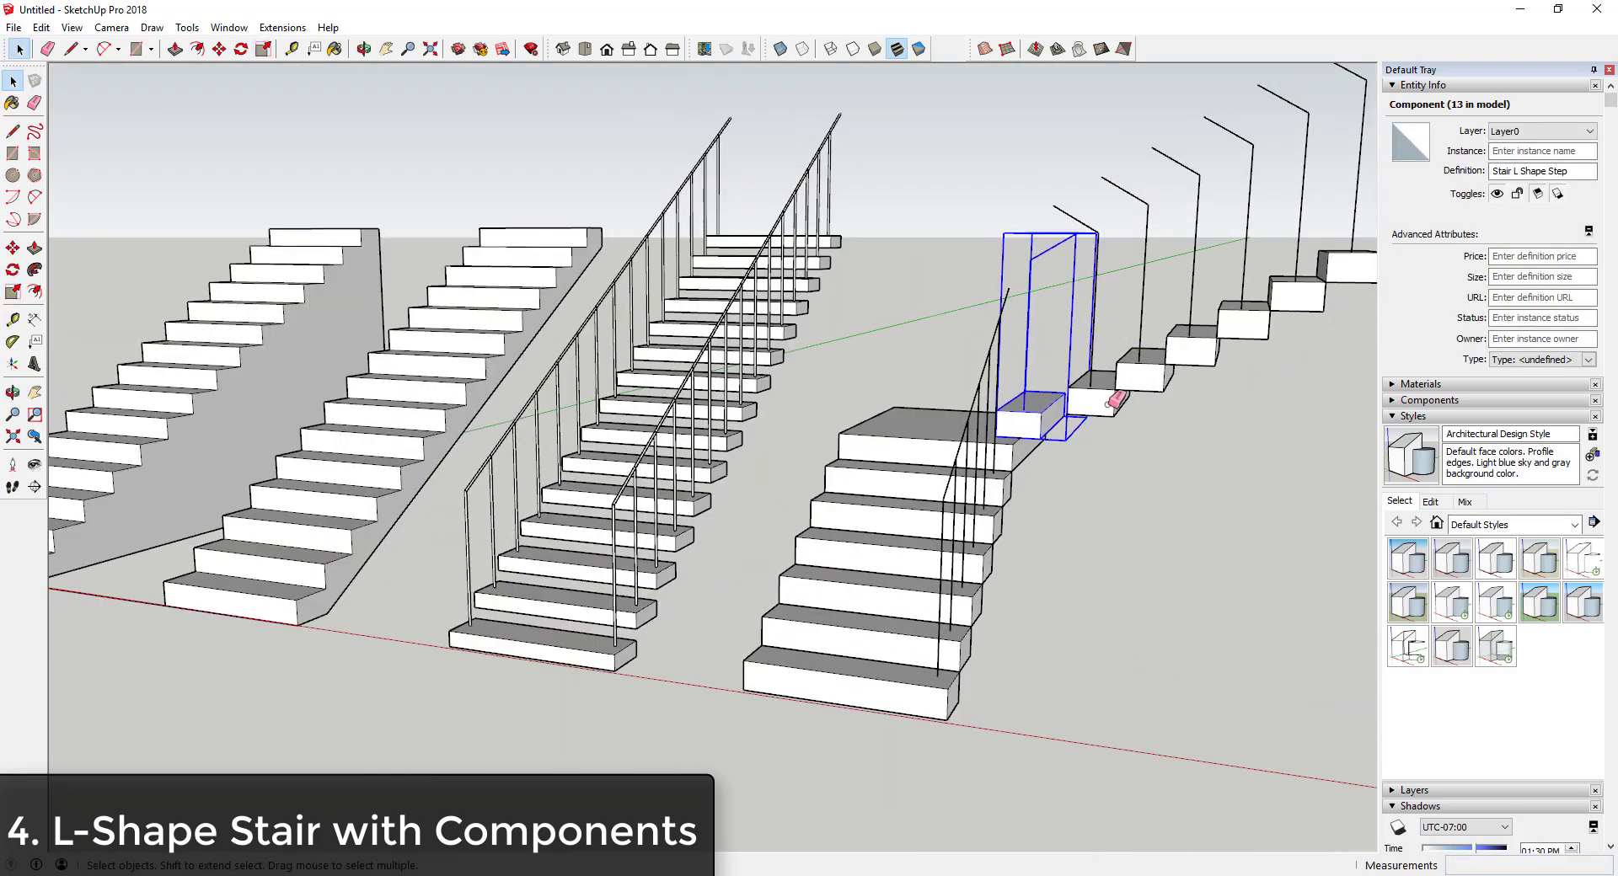
pyautogui.press('e')
pyautogui.click(1133, 396)
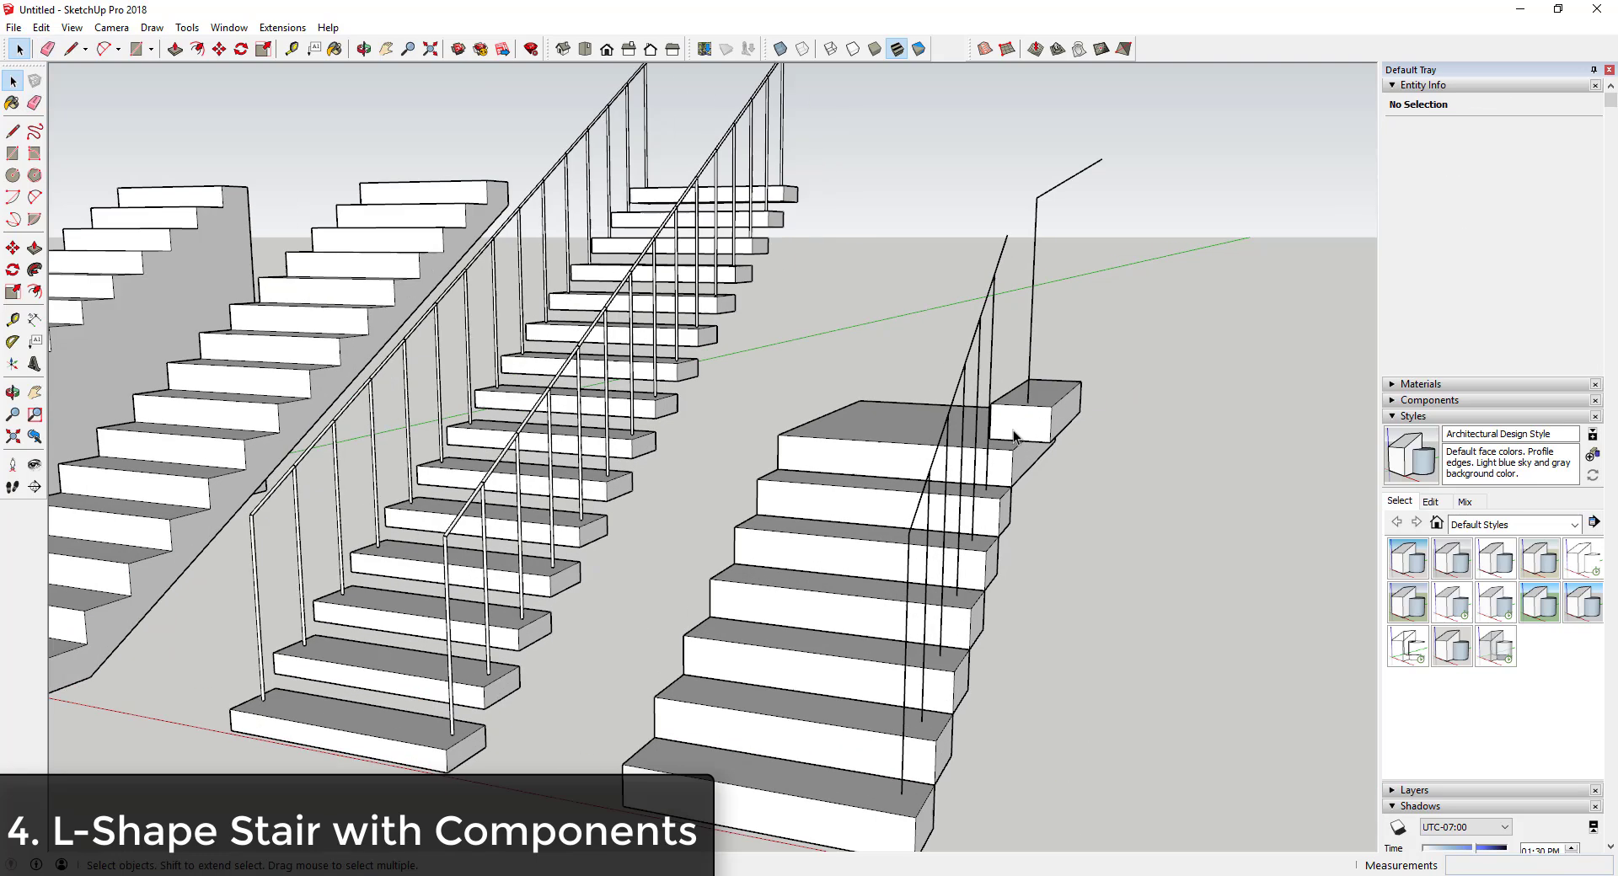
# - Reposition the flipped step at the landing's outer edge as the start of the upper flight
pyautogui.click(1014, 435)
pyautogui.press('m')
pyautogui.click(992, 406)
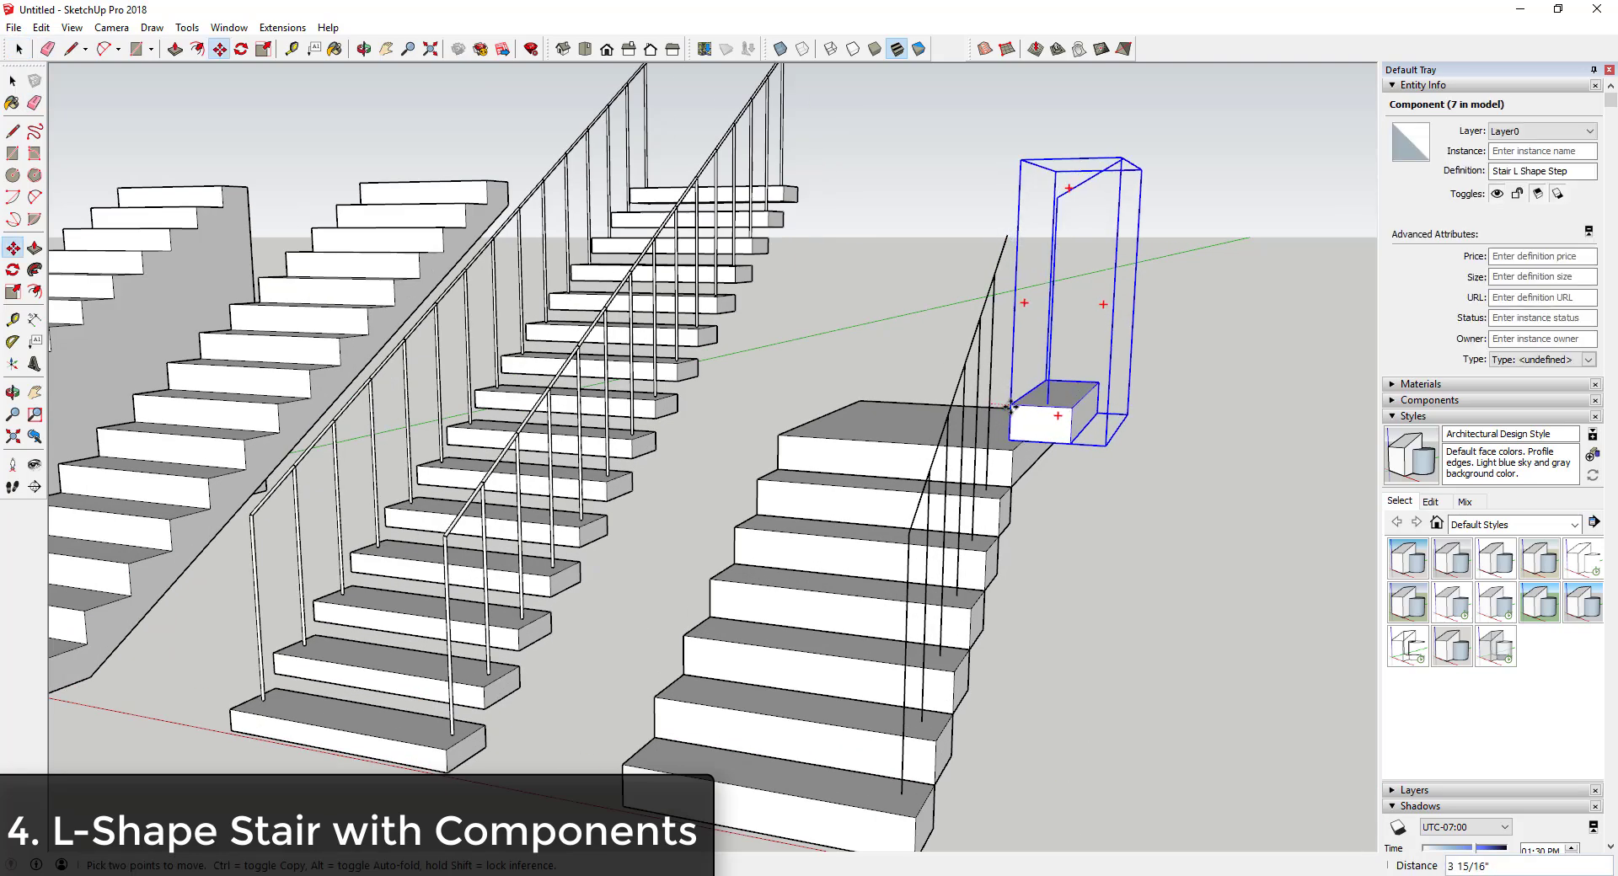
pyautogui.click(1050, 411)
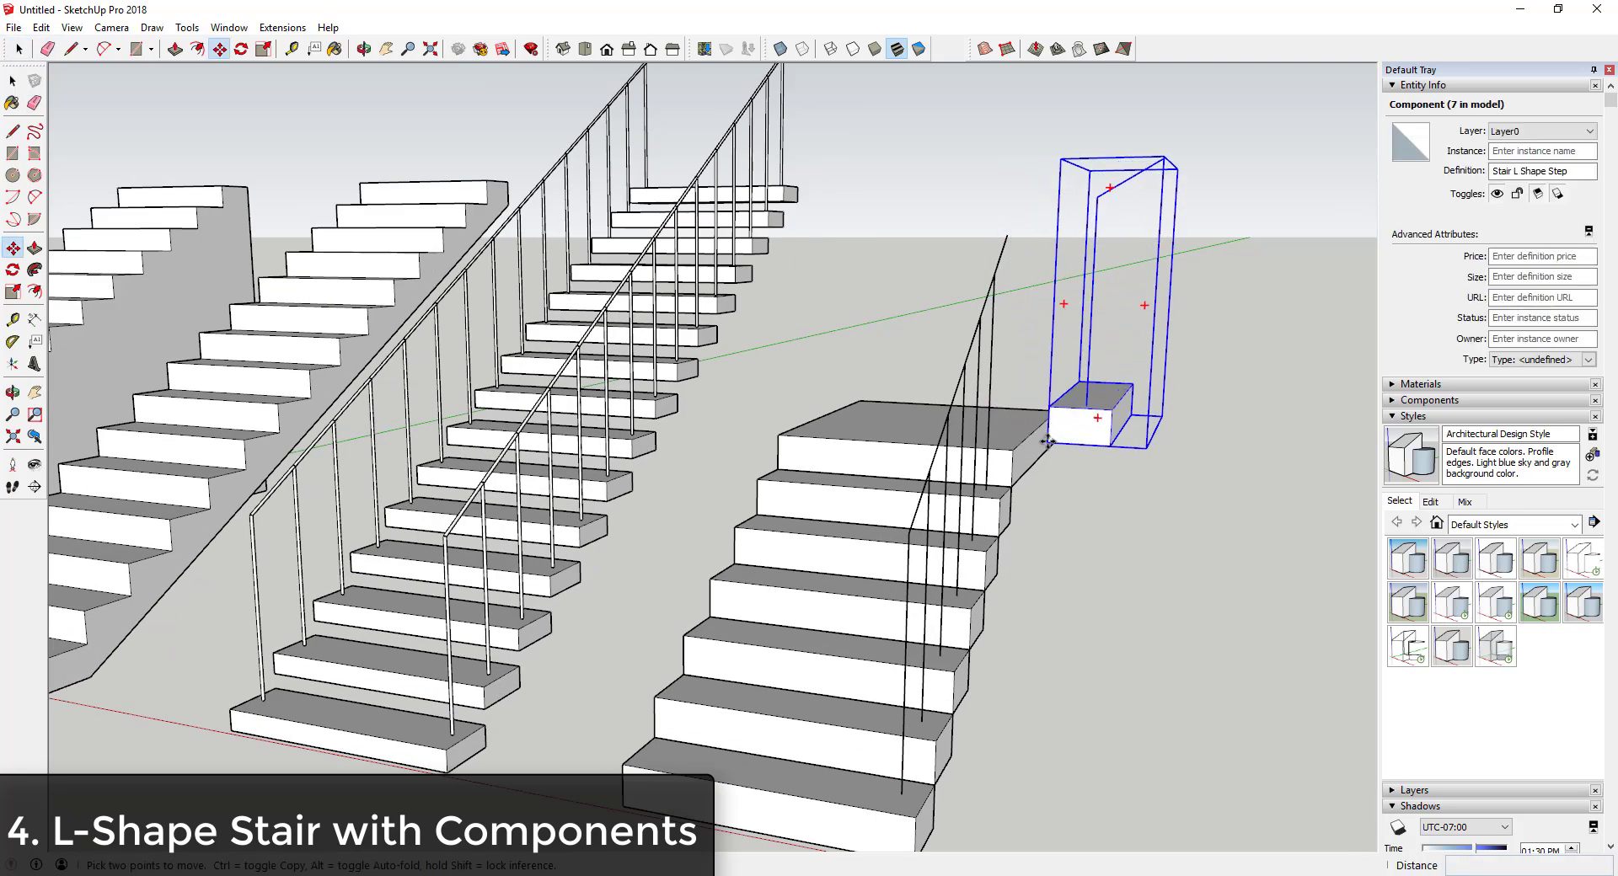
pyautogui.press('space')
pyautogui.press('m')
pyautogui.click(1049, 443)
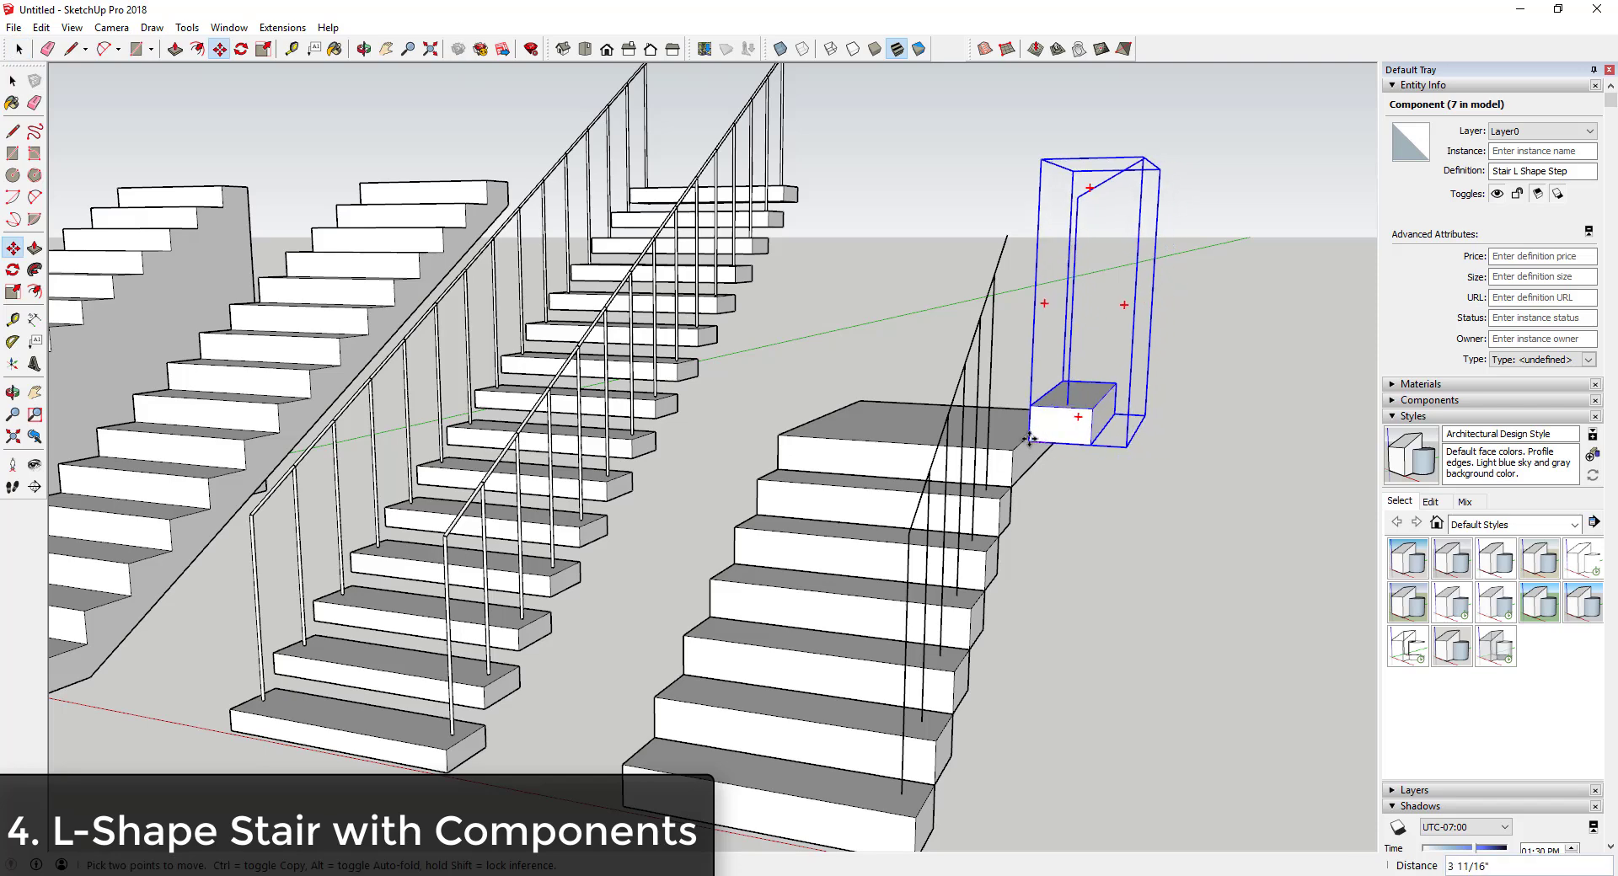
# - Copy the flipped step diagonally upward and repeat the copy to form a seven-step upper flight with a continuous handrail
pyautogui.press('ctrl')
pyautogui.click(1023, 439)
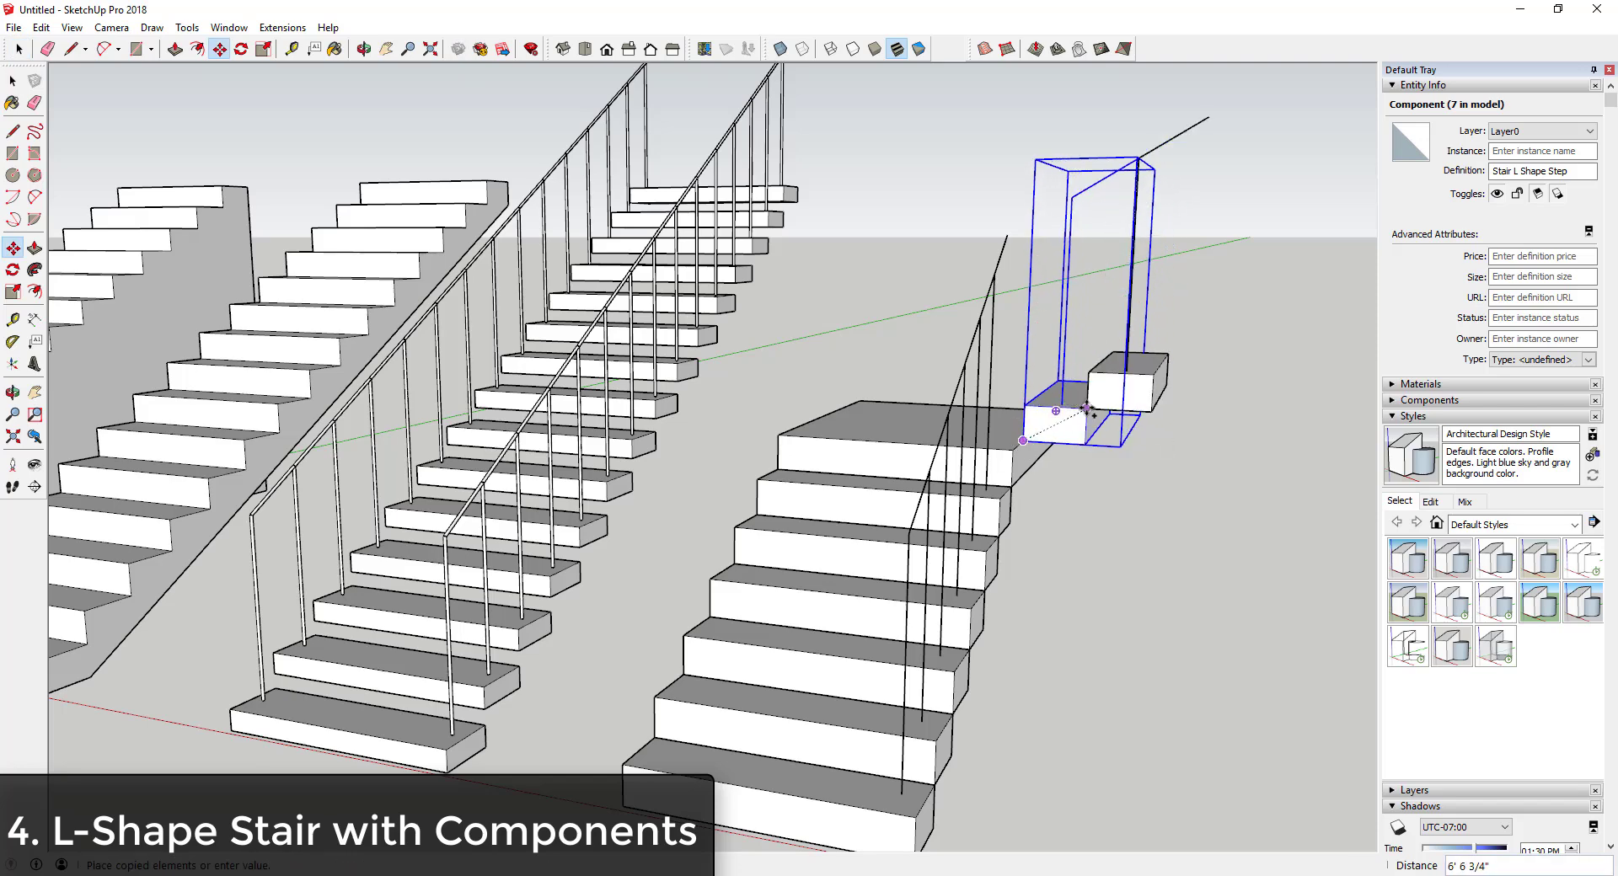
pyautogui.click(1087, 410)
pyautogui.scroll(-5, 1087, 410)
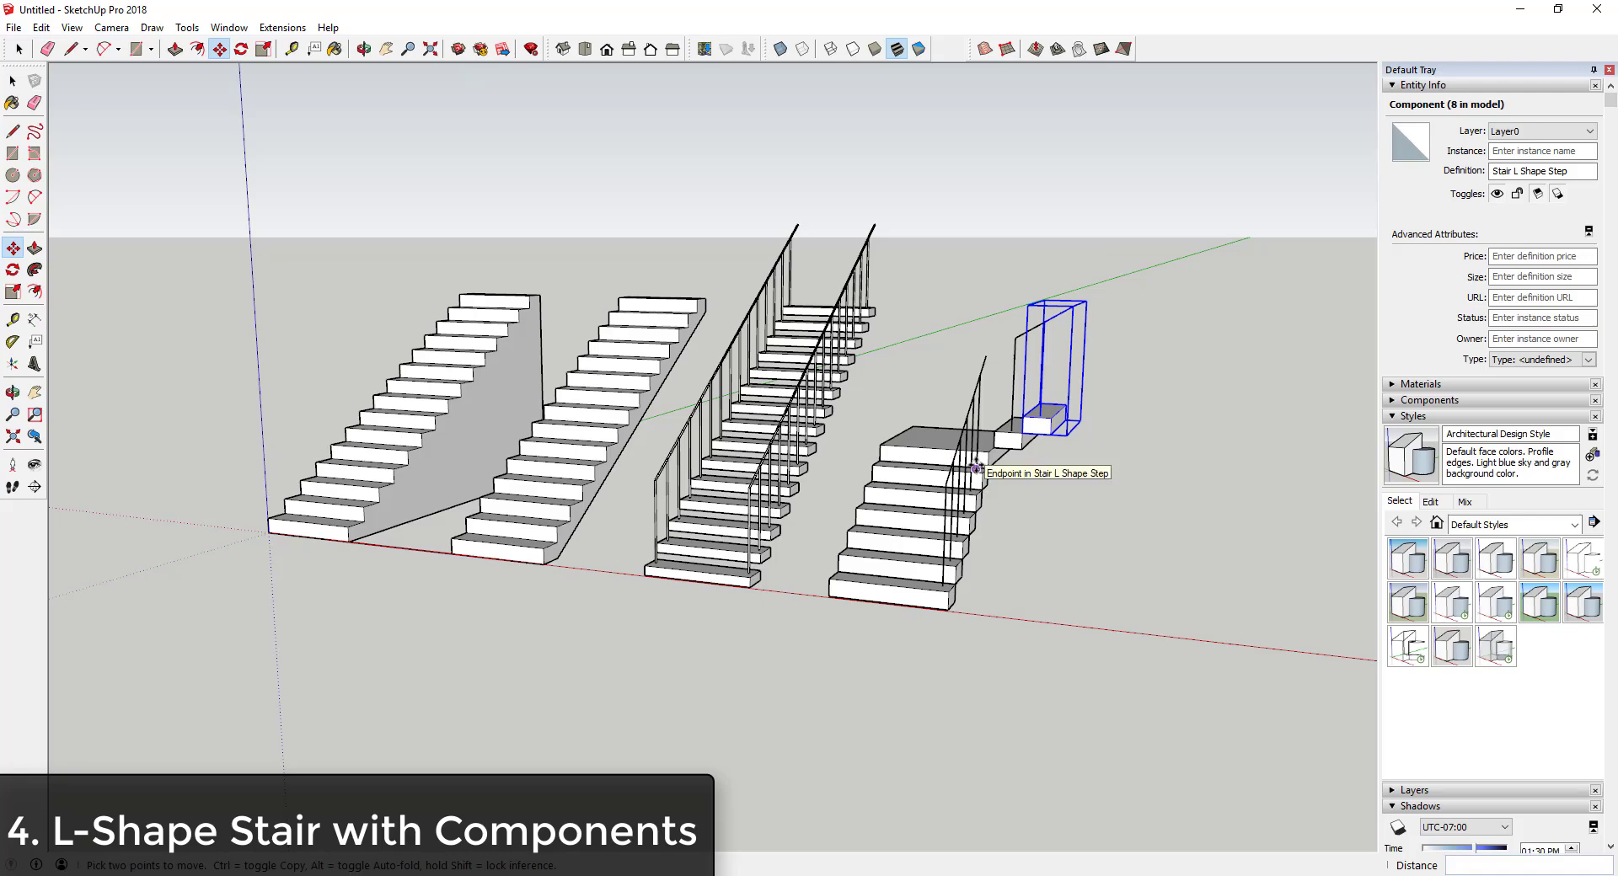
pyautogui.press('Return')
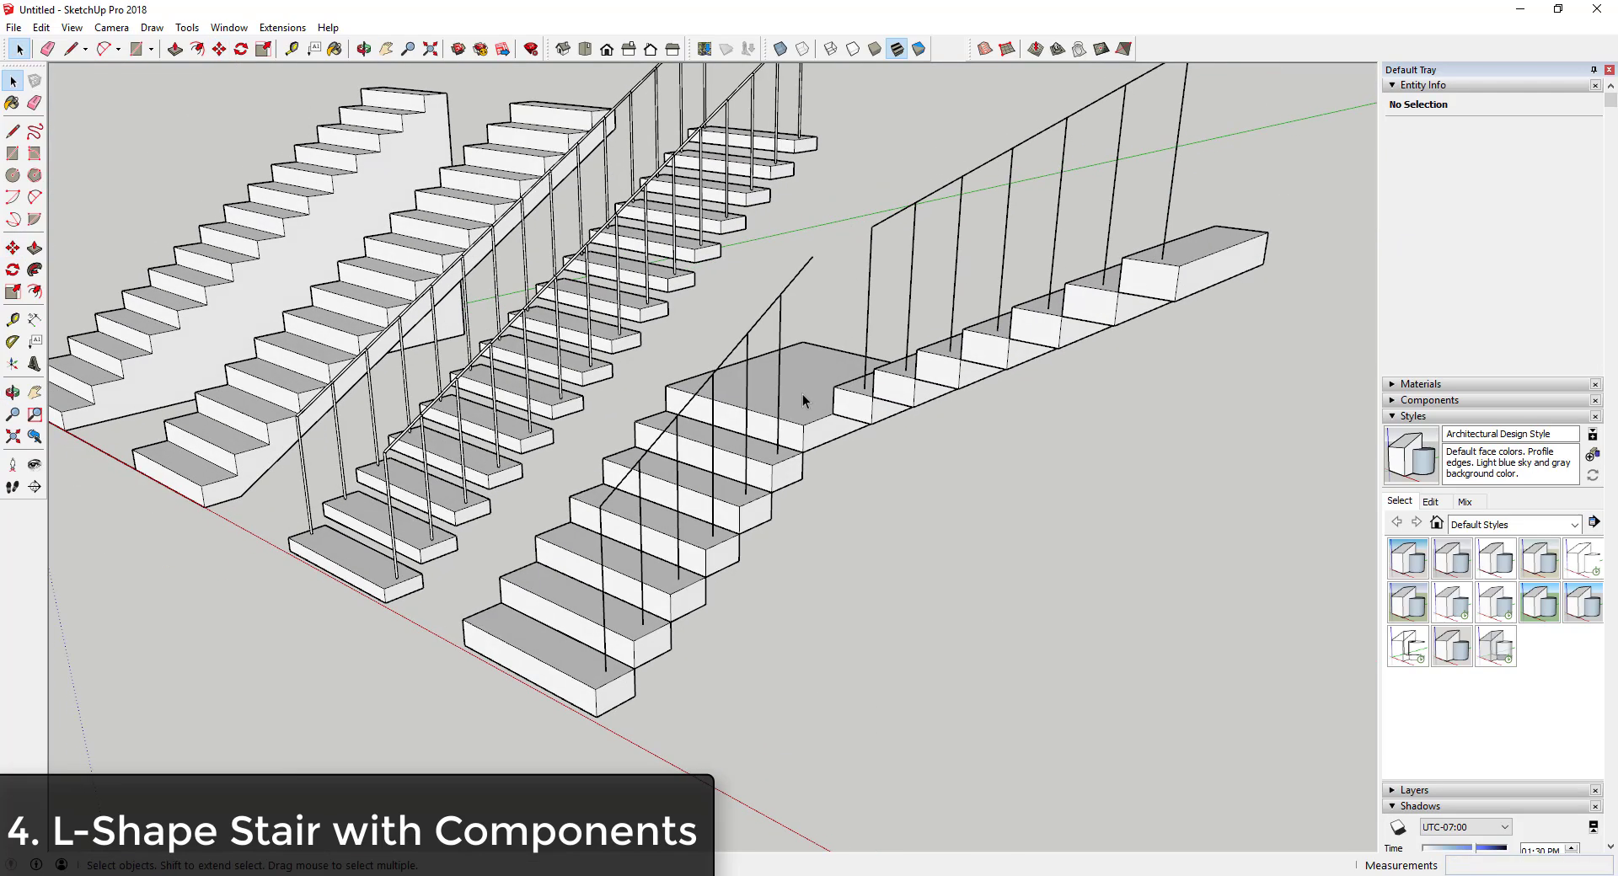
# - Join the lower and upper handrails with a line and draw a vertical post from the joint down to the landing
pyautogui.press('l')
pyautogui.scroll(5, 806, 280)
pyautogui.click(806, 281)
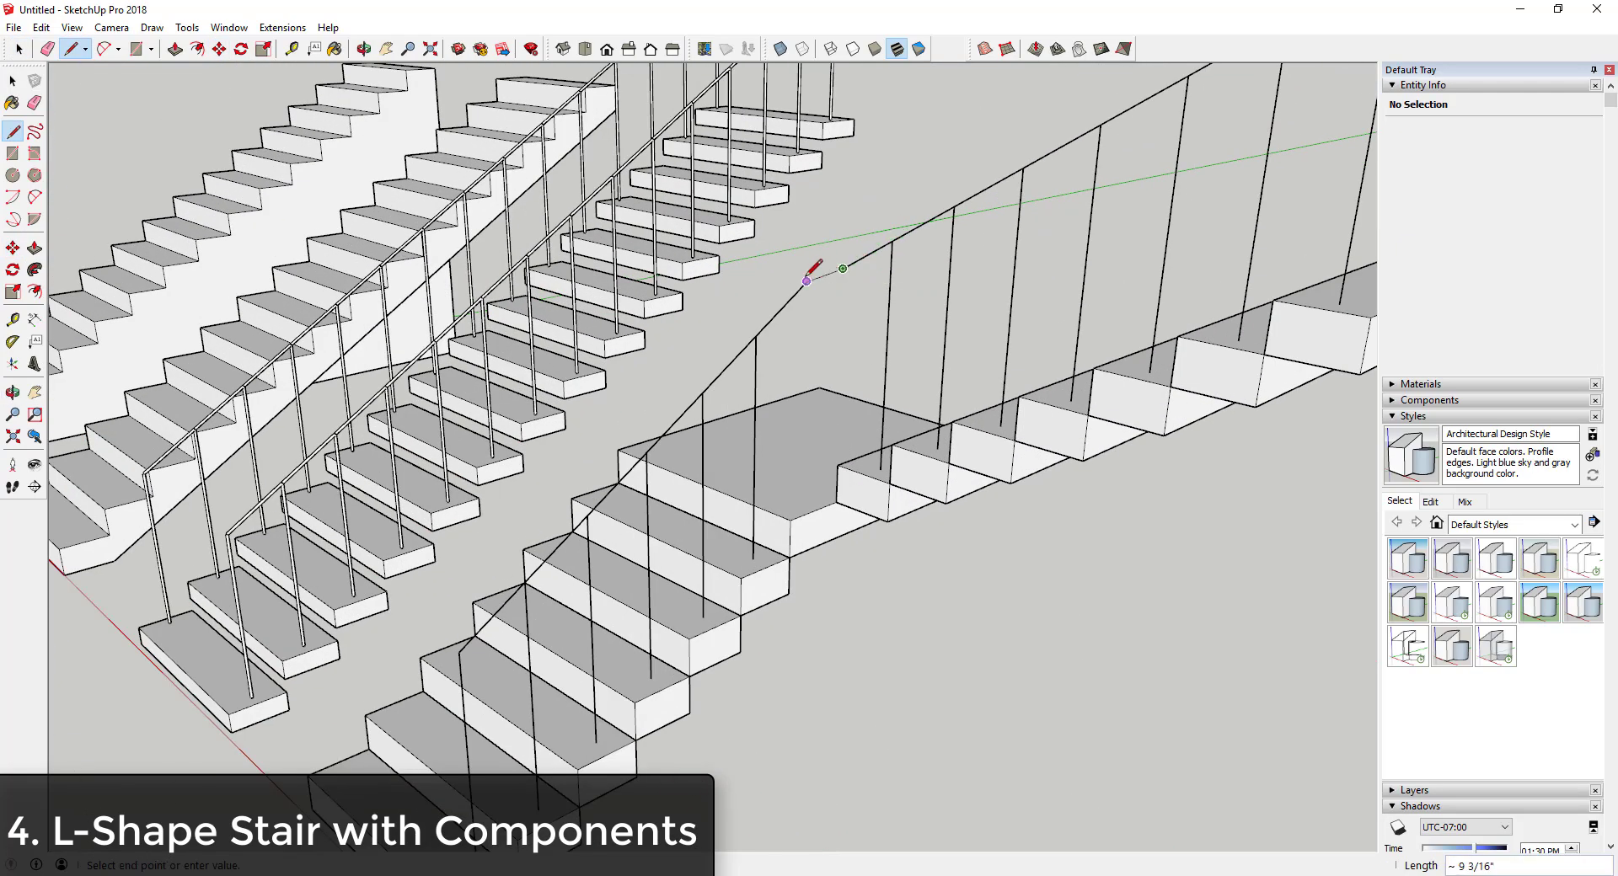
pyautogui.click(843, 269)
pyautogui.click(834, 487)
pyautogui.press('space')
# - Examine the railing around the landing and the whole L-shaped stair beside the other staircases
pyautogui.moveTo(833, 484); pyautogui.dragTo(1024, 434, button='middle')
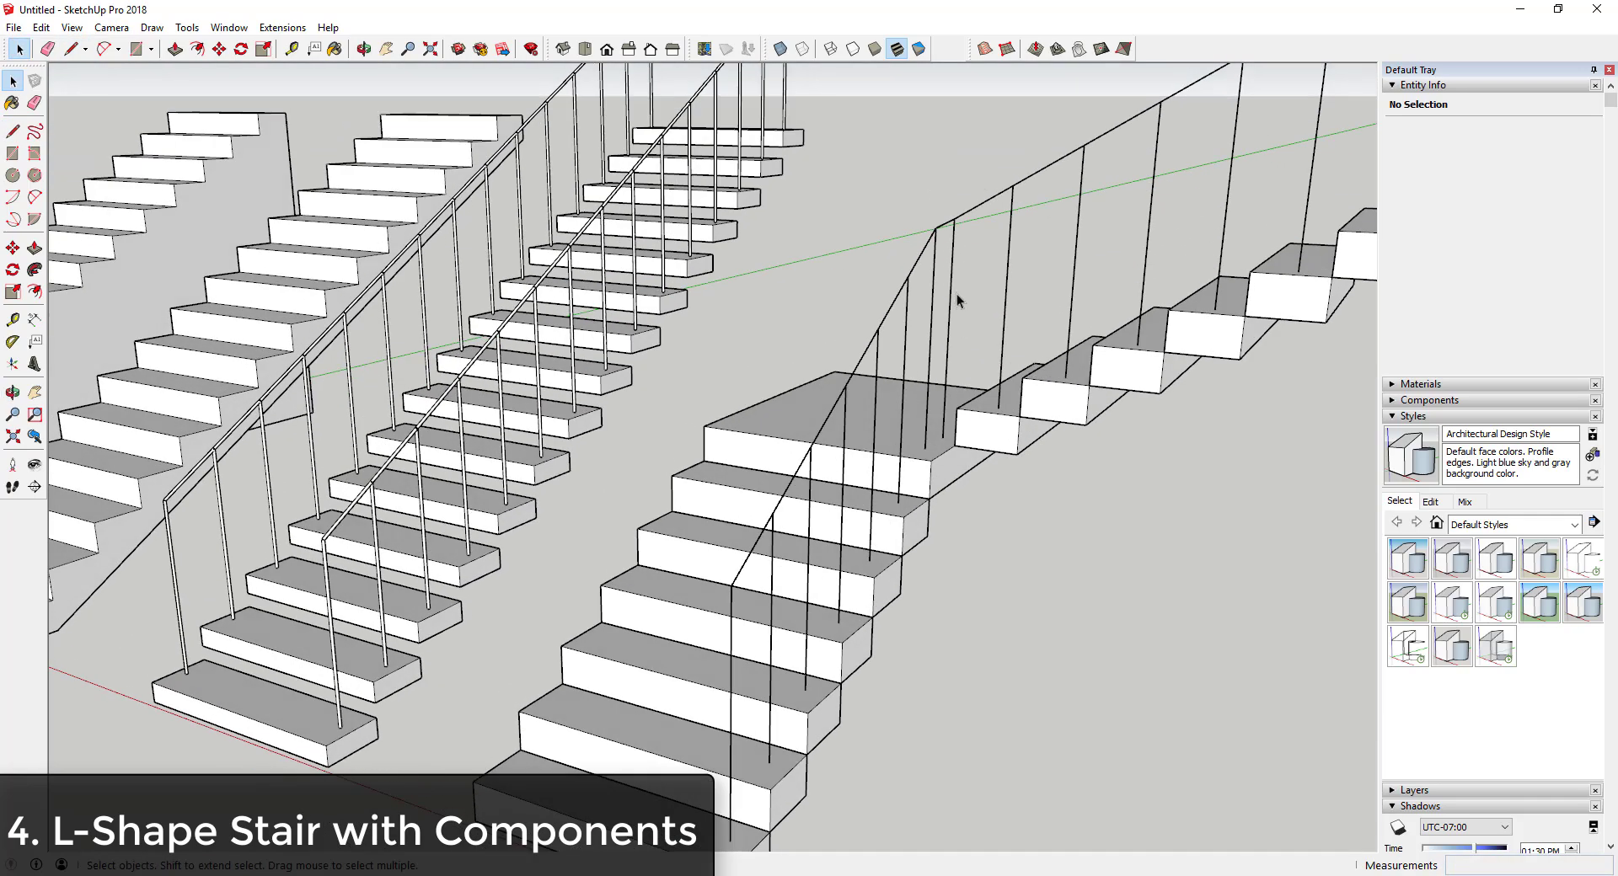
pyautogui.moveTo(1010, 295); pyautogui.dragTo(990, 339, button='middle')
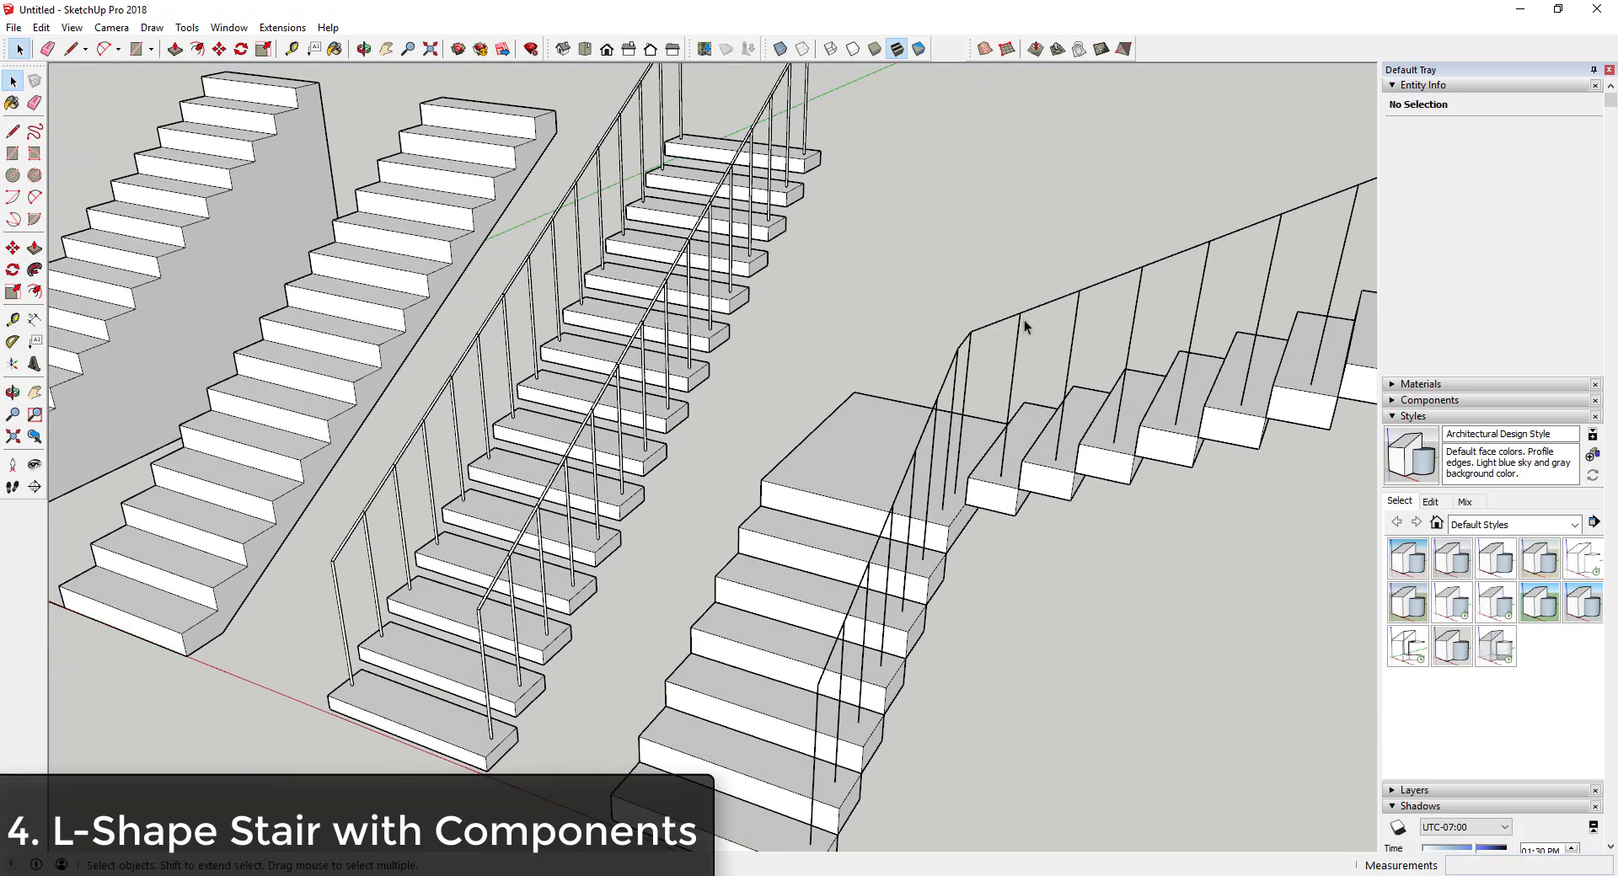
pyautogui.scroll(-5, 853, 389)
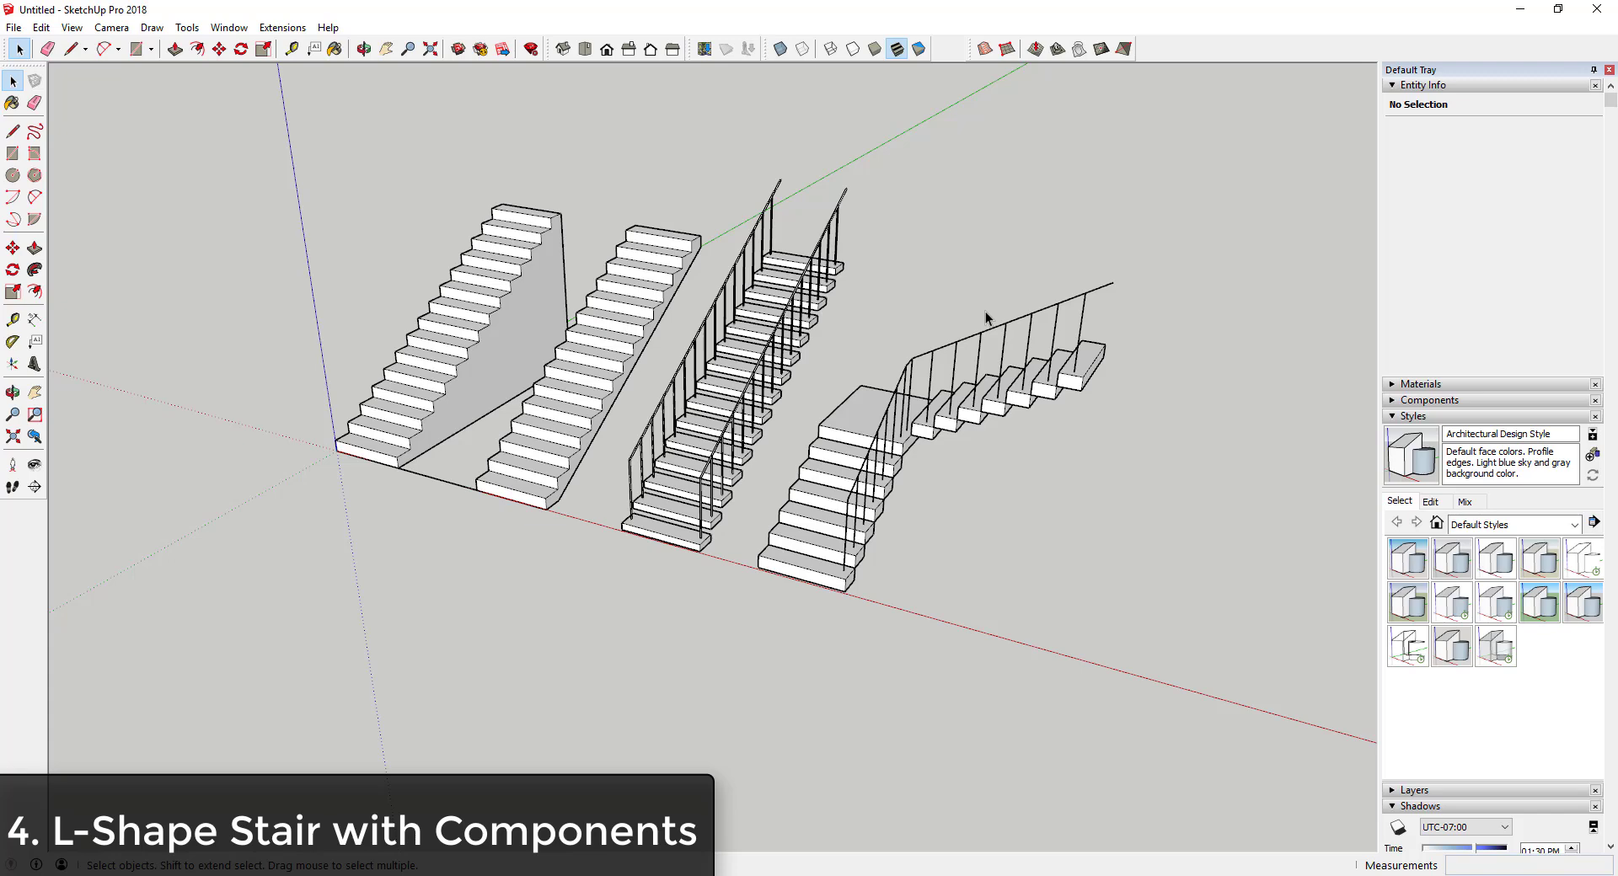
pyautogui.scroll(-3, 839, 379)
pyautogui.scroll(3, 1116, 451)
pyautogui.scroll(-3, 665, 380)
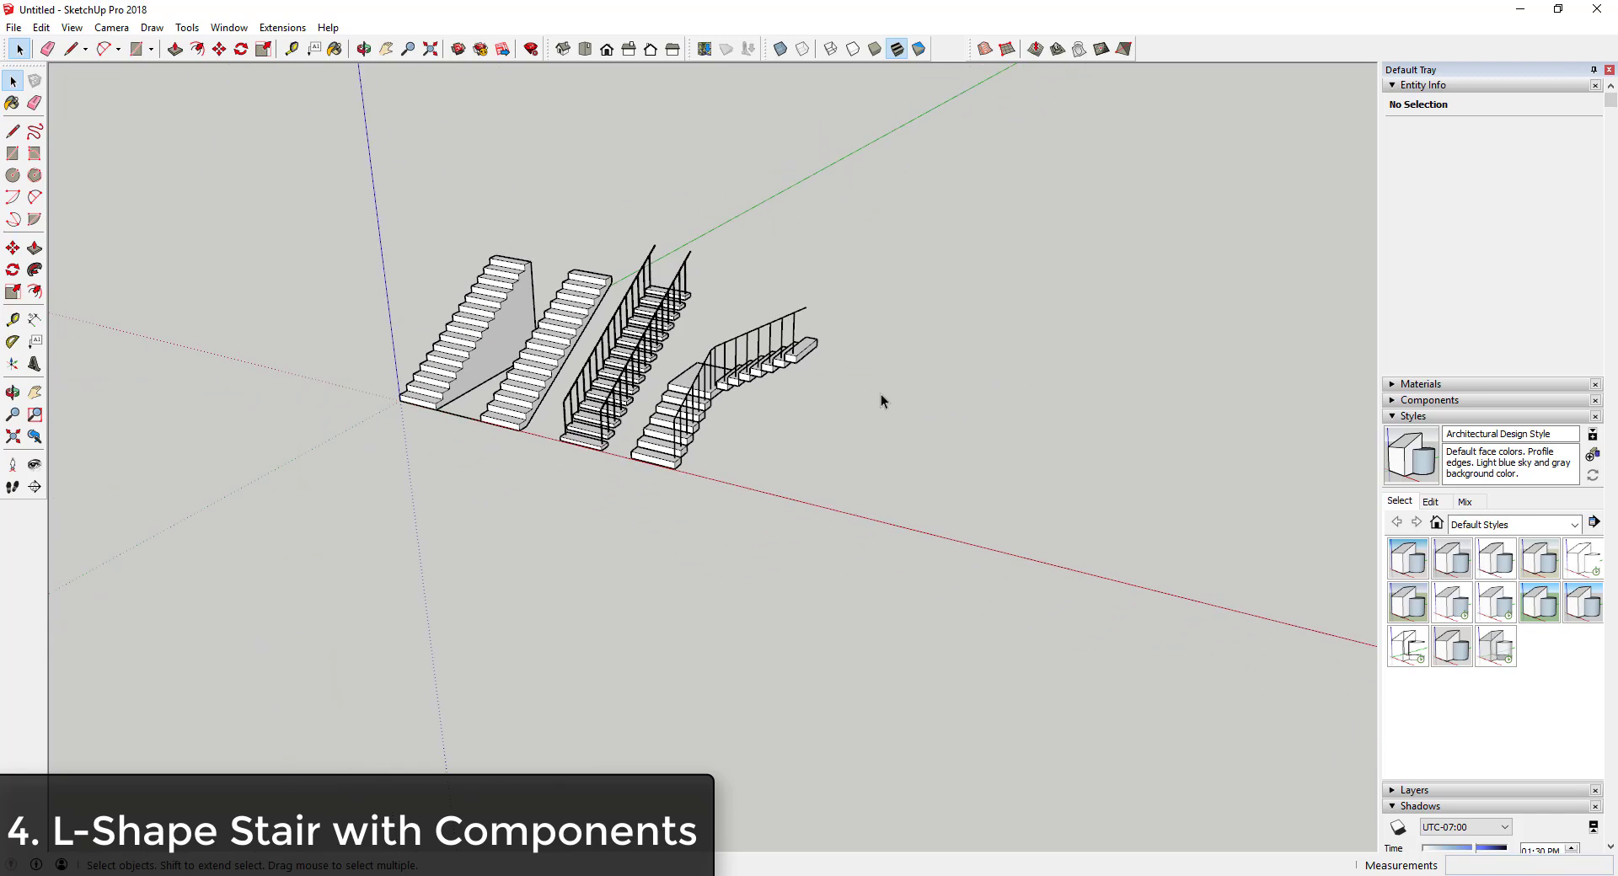
pyautogui.scroll(2, 1095, 438)
pyautogui.scroll(2, 560, 440)
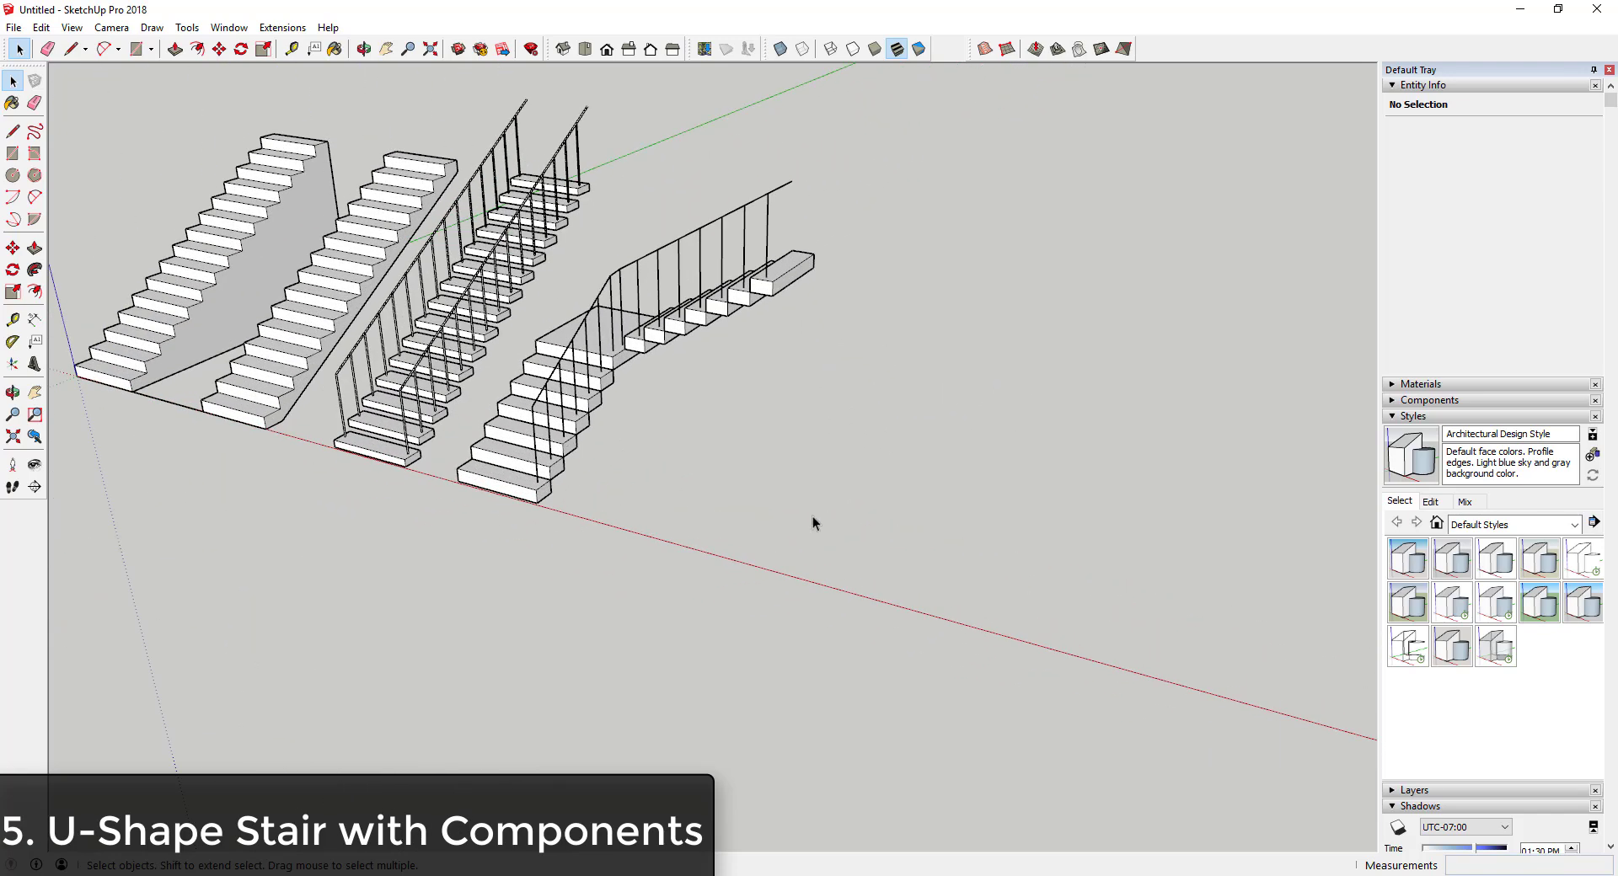
# - Draw a 4' by 1' rectangle along the red axis, in the free space beside the L-shaped stair
pyautogui.moveTo(812, 515); pyautogui.dragTo(763, 437, button='middle')
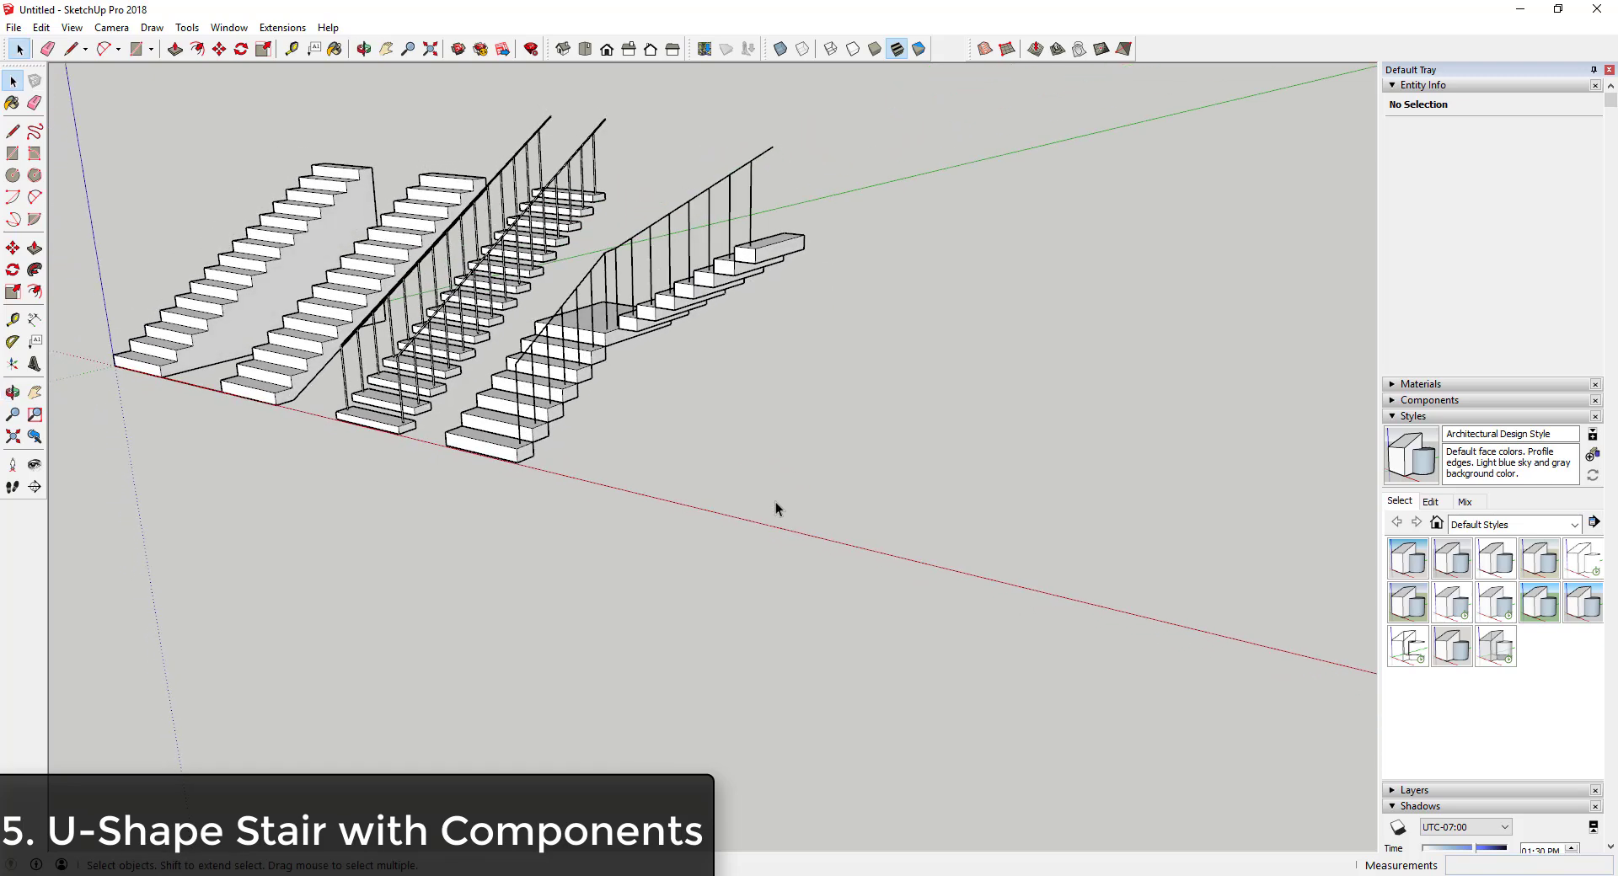
pyautogui.moveTo(776, 503); pyautogui.dragTo(815, 513, button='middle')
pyautogui.press('r')
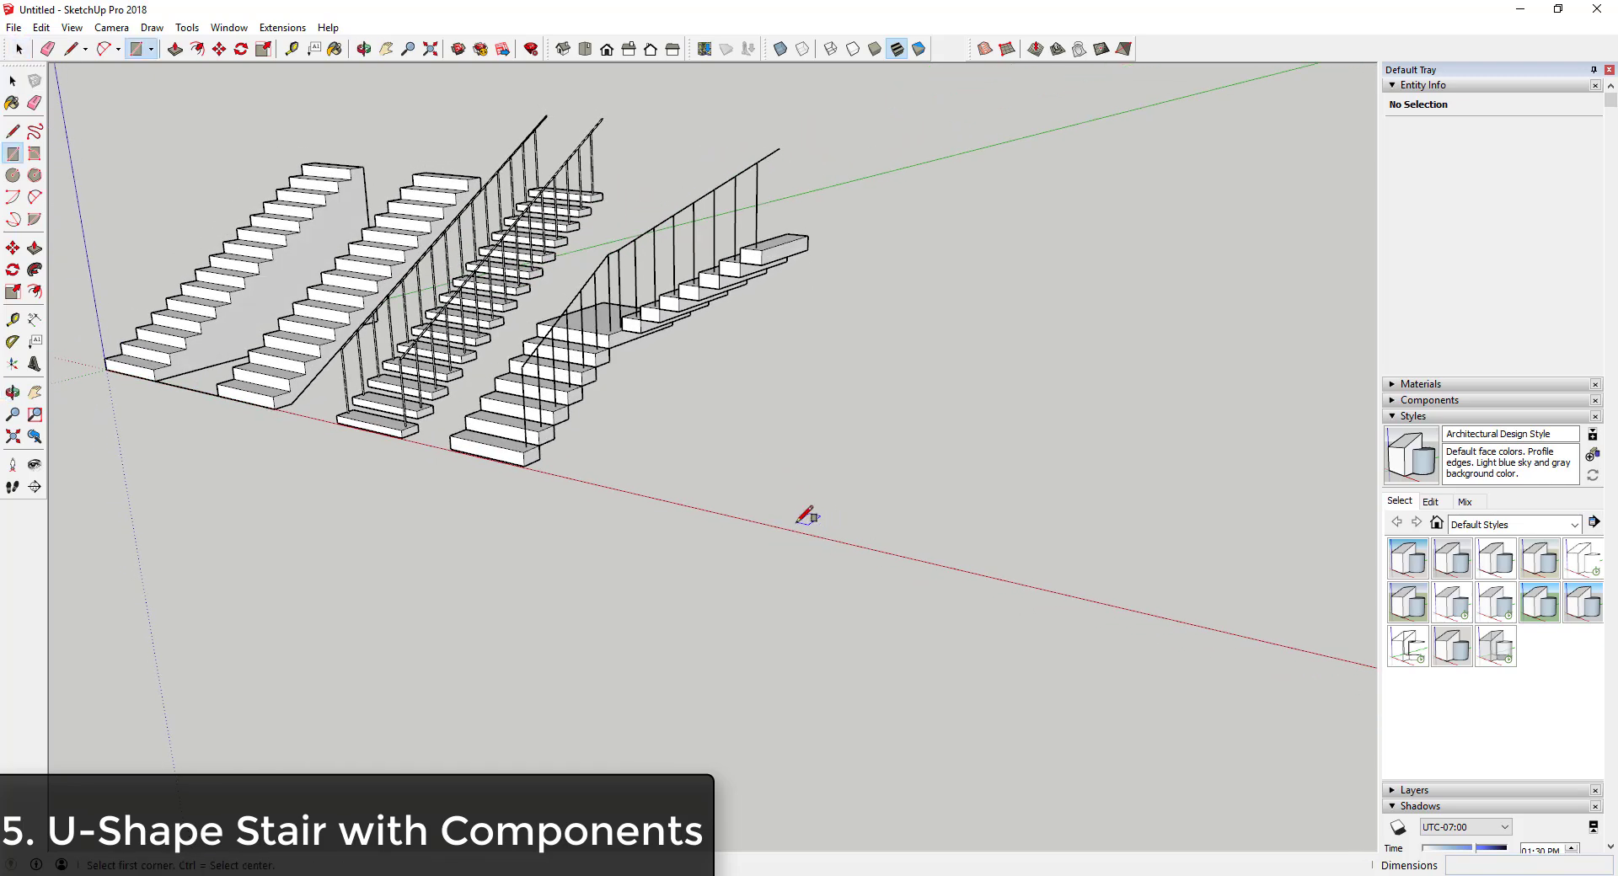
pyautogui.click(792, 523)
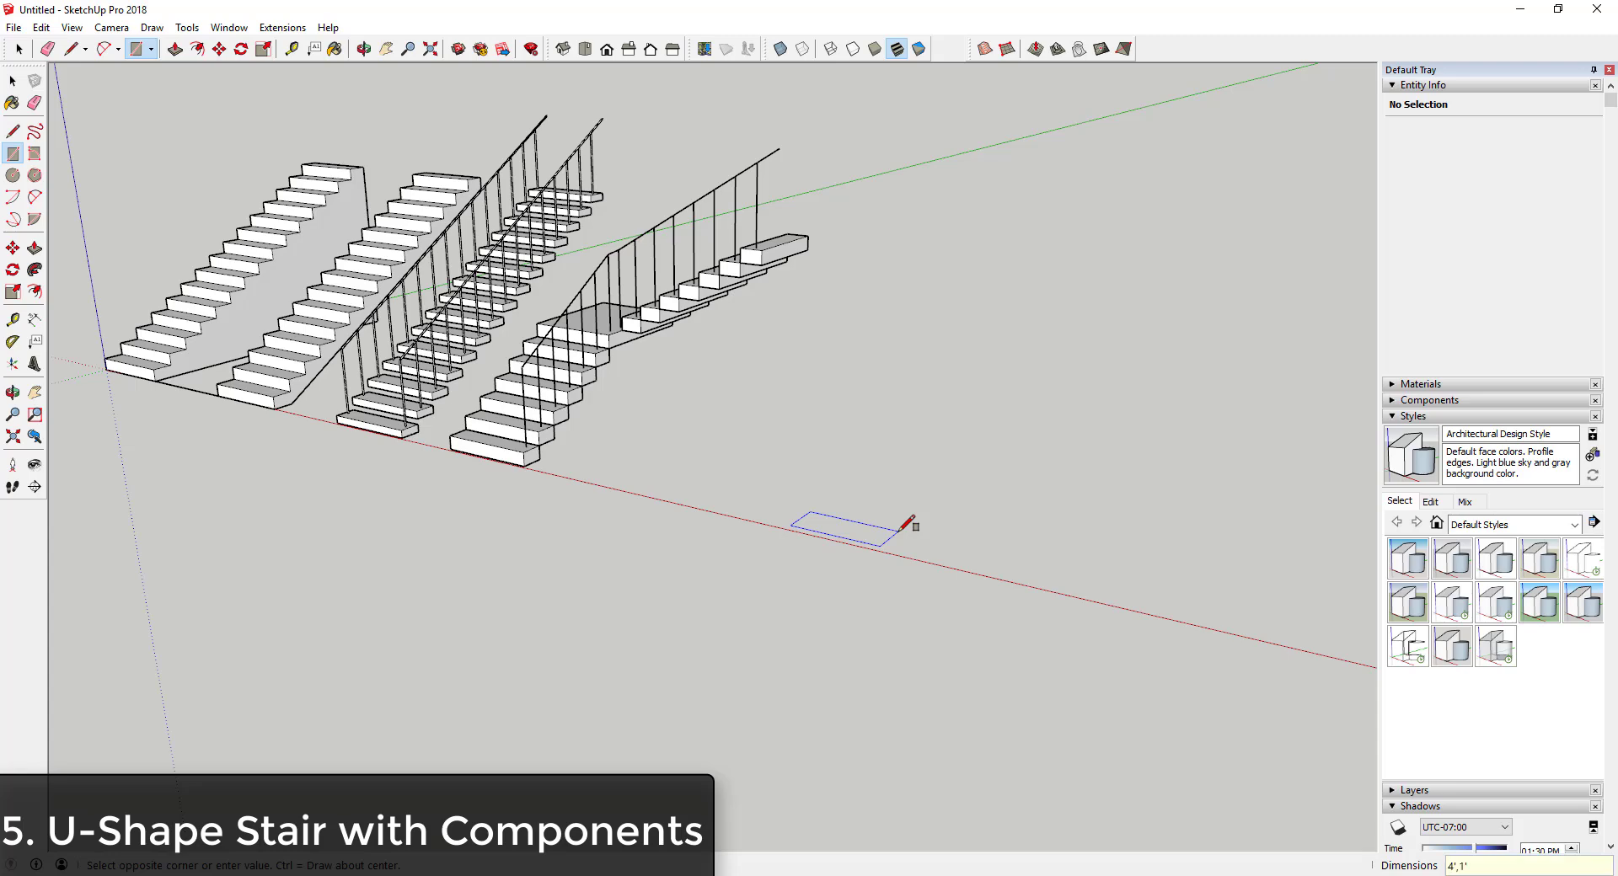
pyautogui.click(899, 528)
# - Extrude the rectangle up to the height of the L-shaped stair's bottom step
pyautogui.press('p')
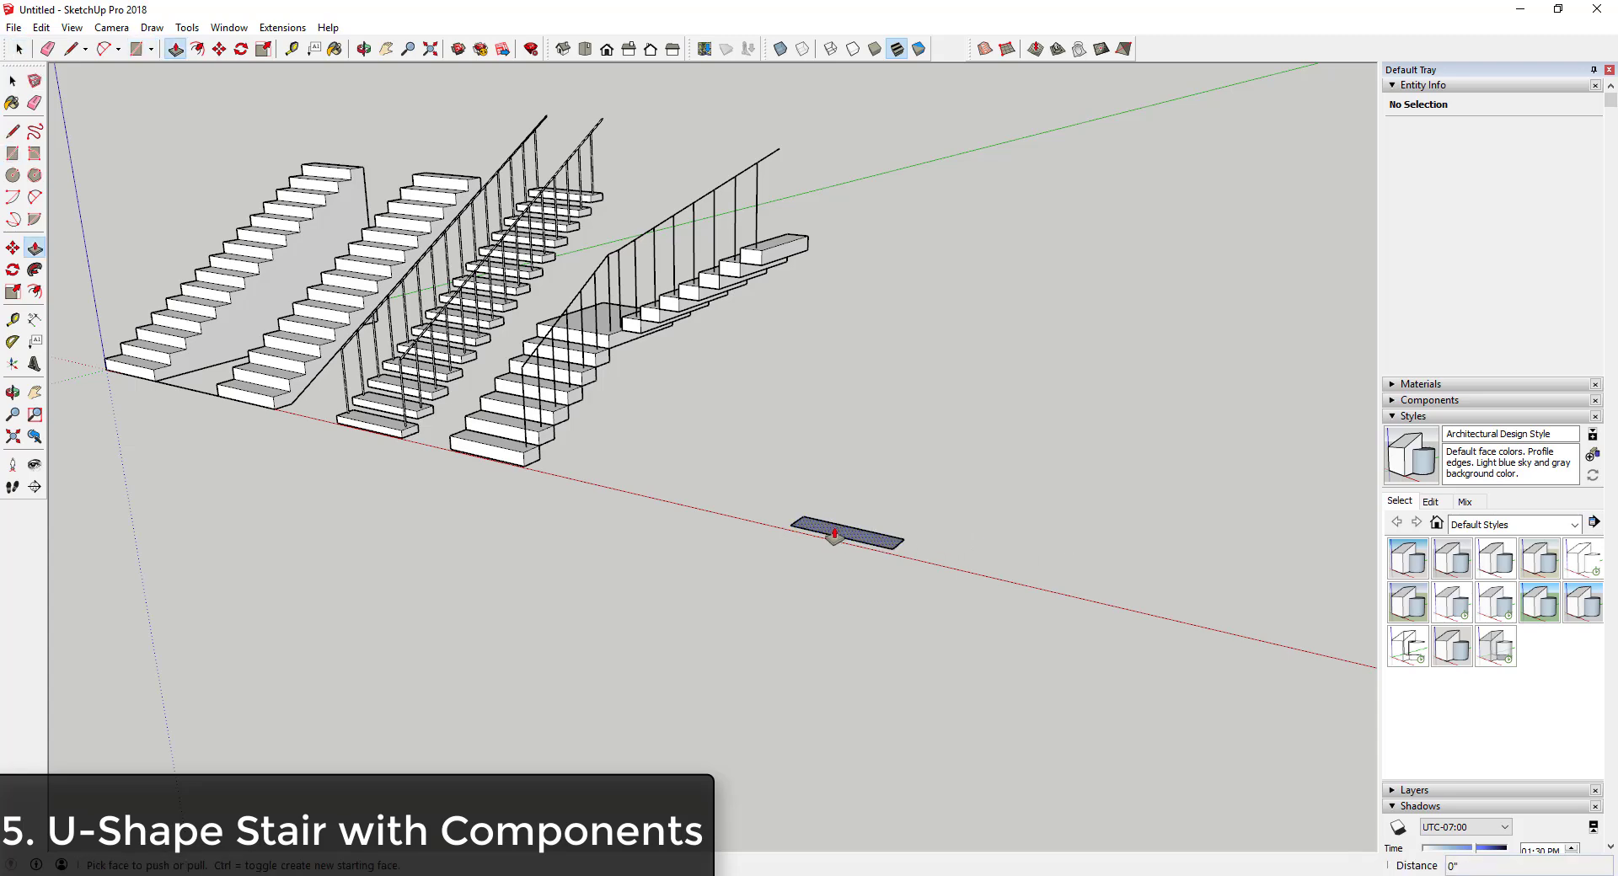
pyautogui.click(834, 535)
pyautogui.click(524, 455)
pyautogui.moveTo(1062, 599); pyautogui.dragTo(894, 527, button='middle')
# - Select the whole box and make it a component named "Stair Step U Shape"
pyautogui.press('space')
pyautogui.moveTo(607, 406); pyautogui.dragTo(848, 552)
pyautogui.rightClick(730, 477)
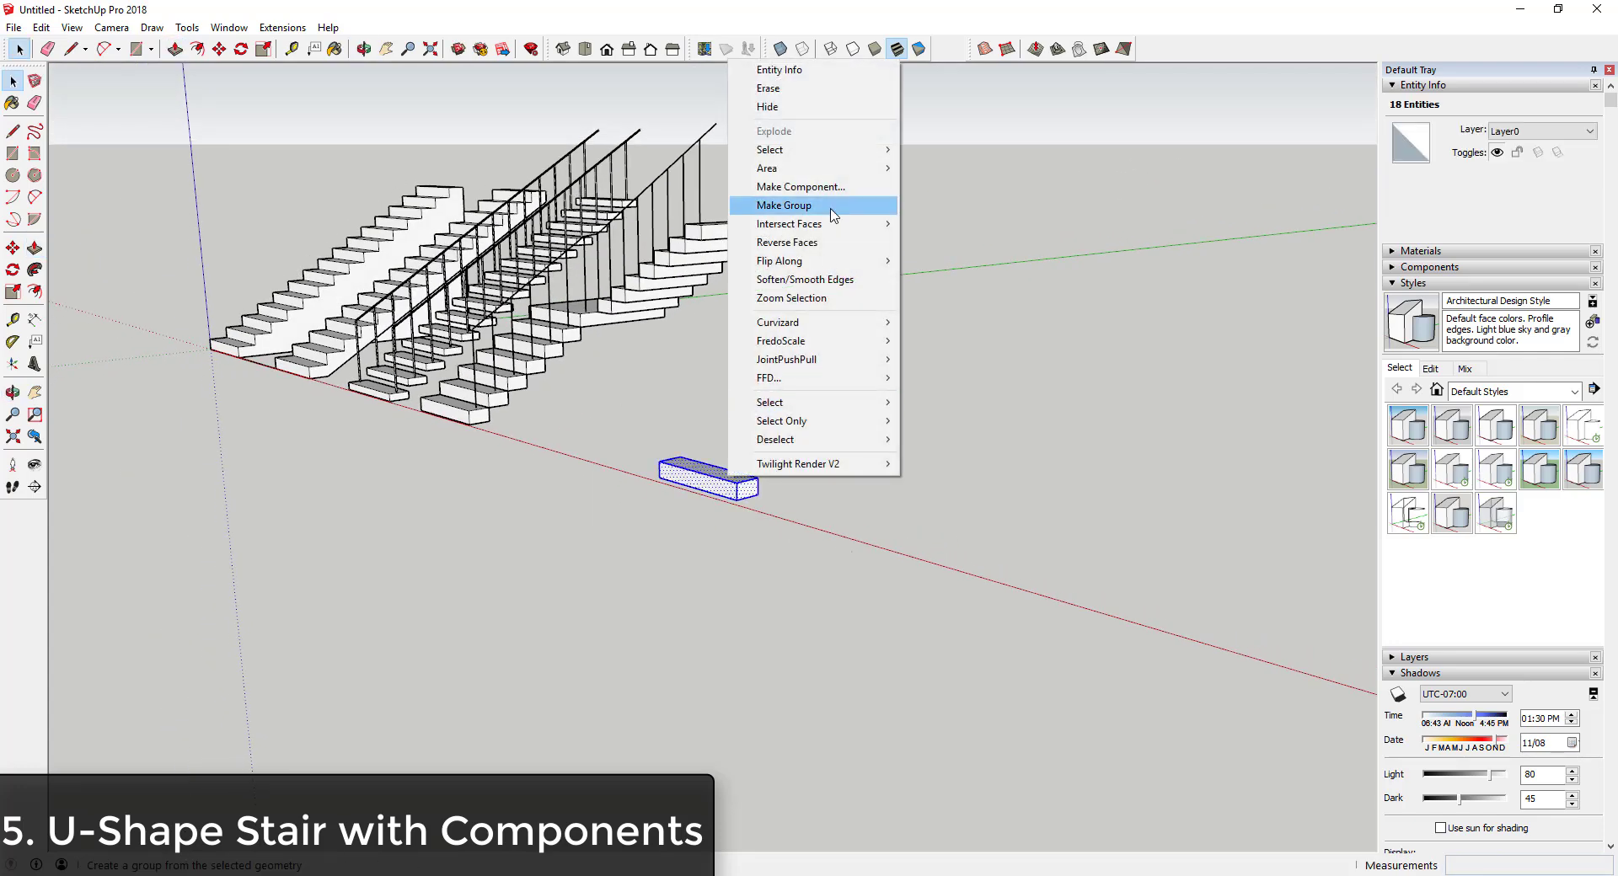
pyautogui.click(809, 187)
pyautogui.write('Stair Step U Shape')
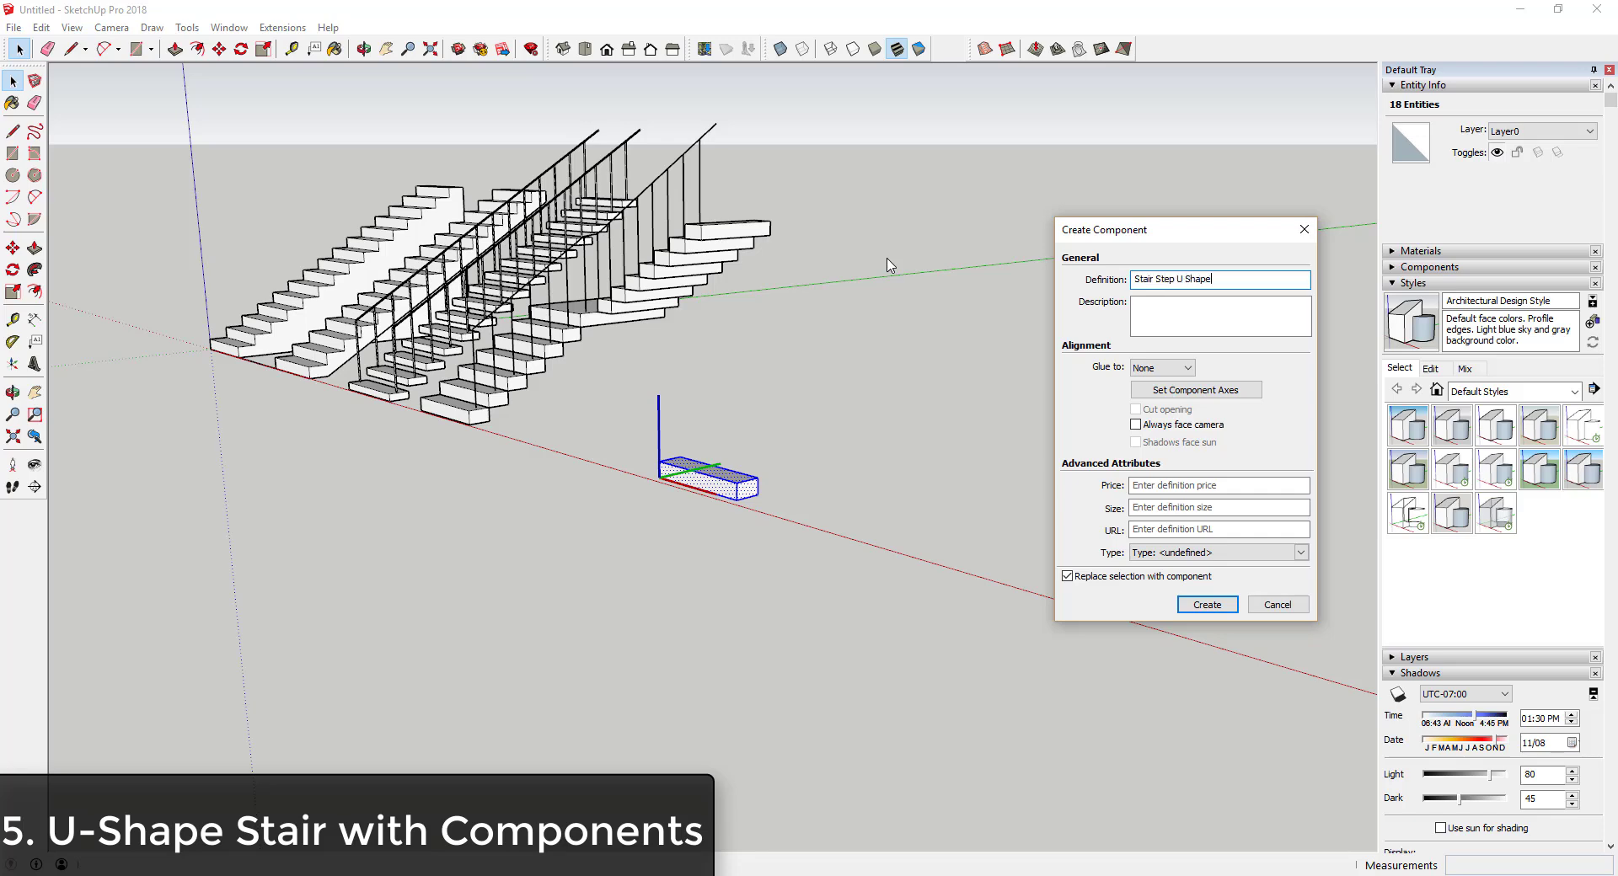
pyautogui.press('Return')
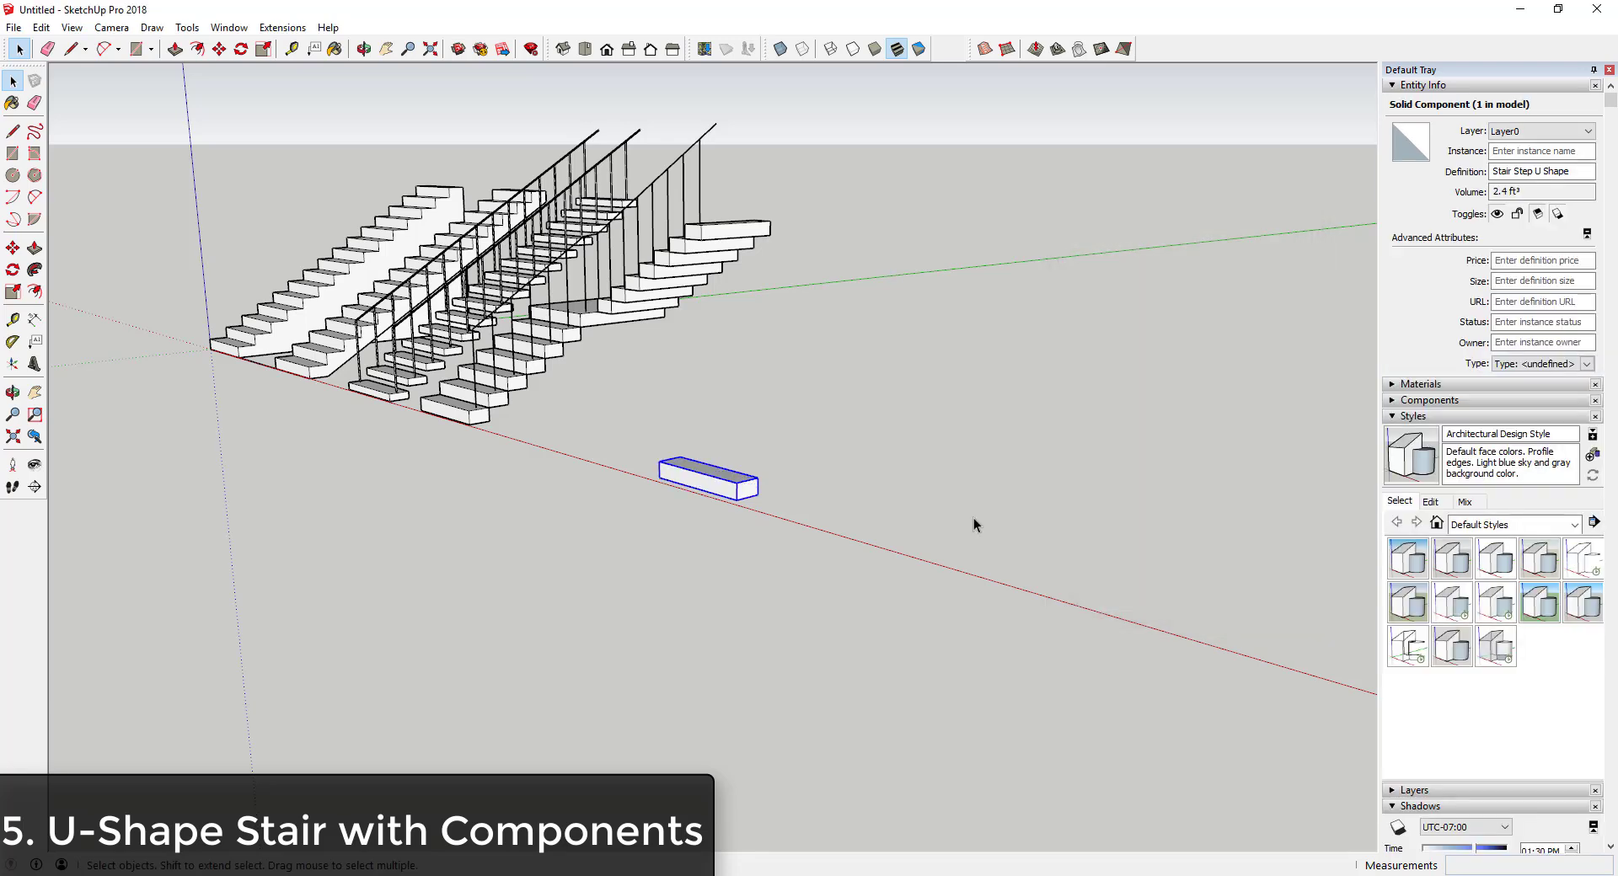
# - Copy the step one rise up and one run back, and repeat the copy six times for a seven-step flight
pyautogui.press('m')
pyautogui.click(735, 498)
pyautogui.press('ctrl')
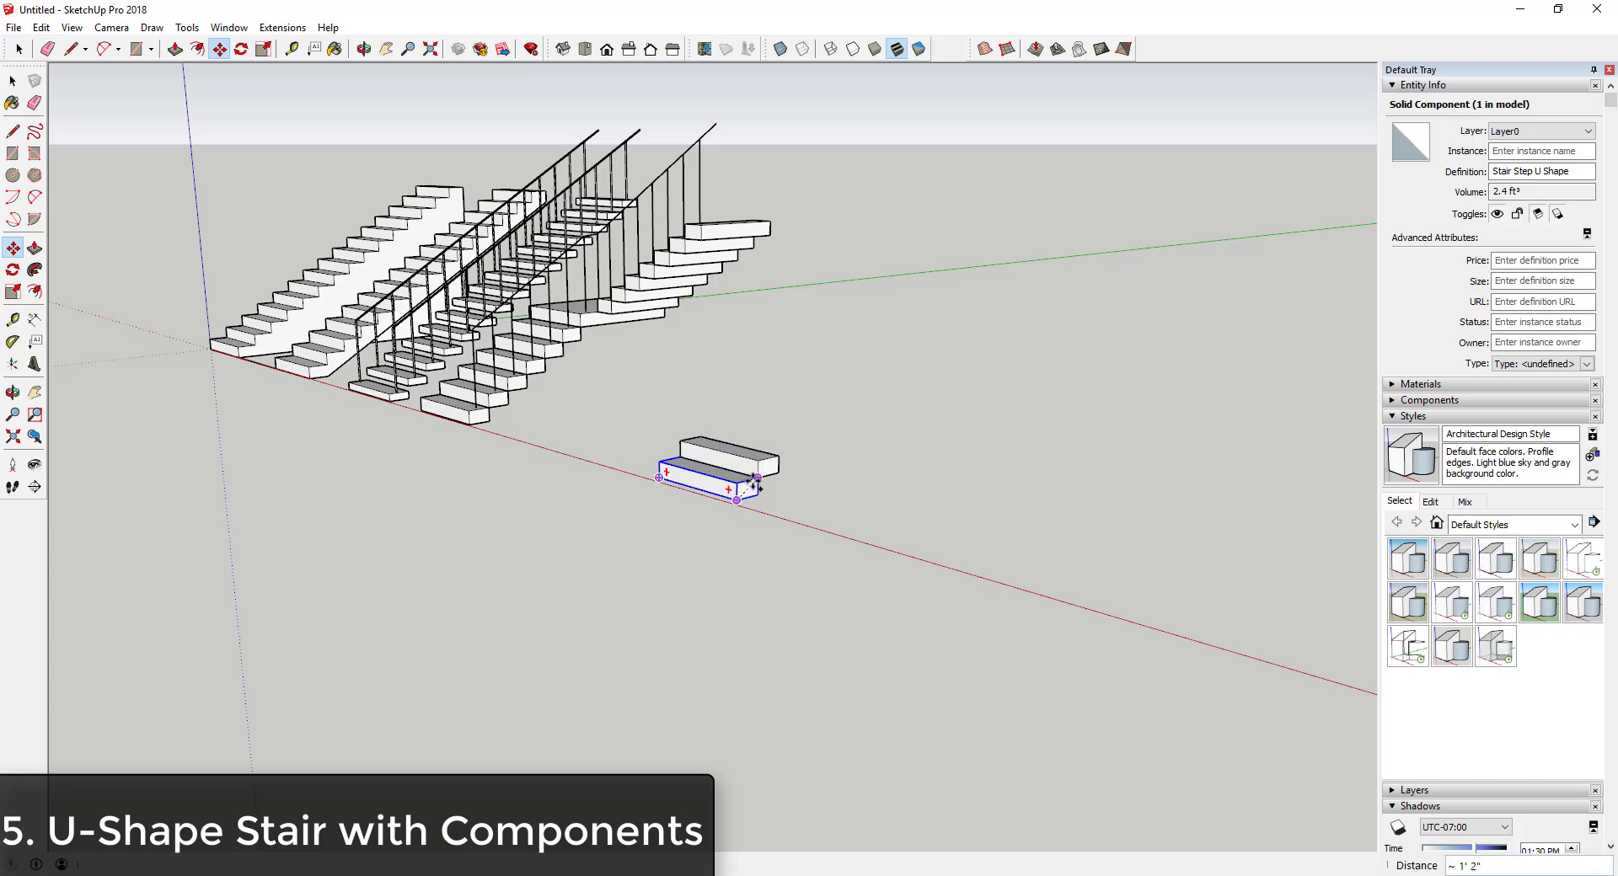
pyautogui.write('*5')
pyautogui.press('Return')
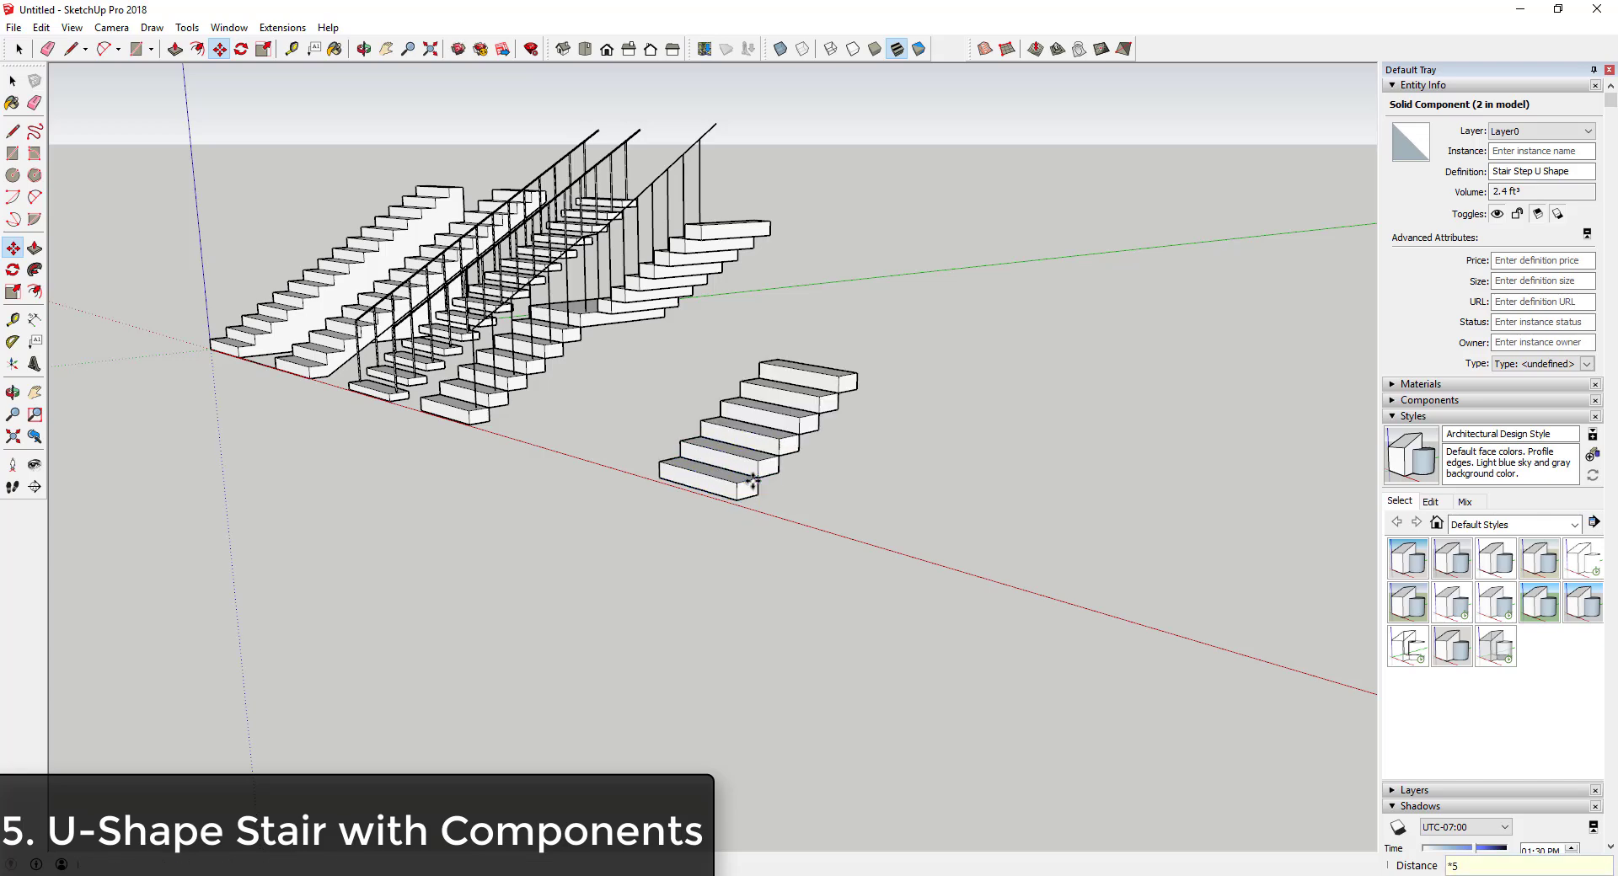
# - Make the topmost step of the new flight a unique component
pyautogui.moveTo(809, 473); pyautogui.dragTo(522, 430, button='middle')
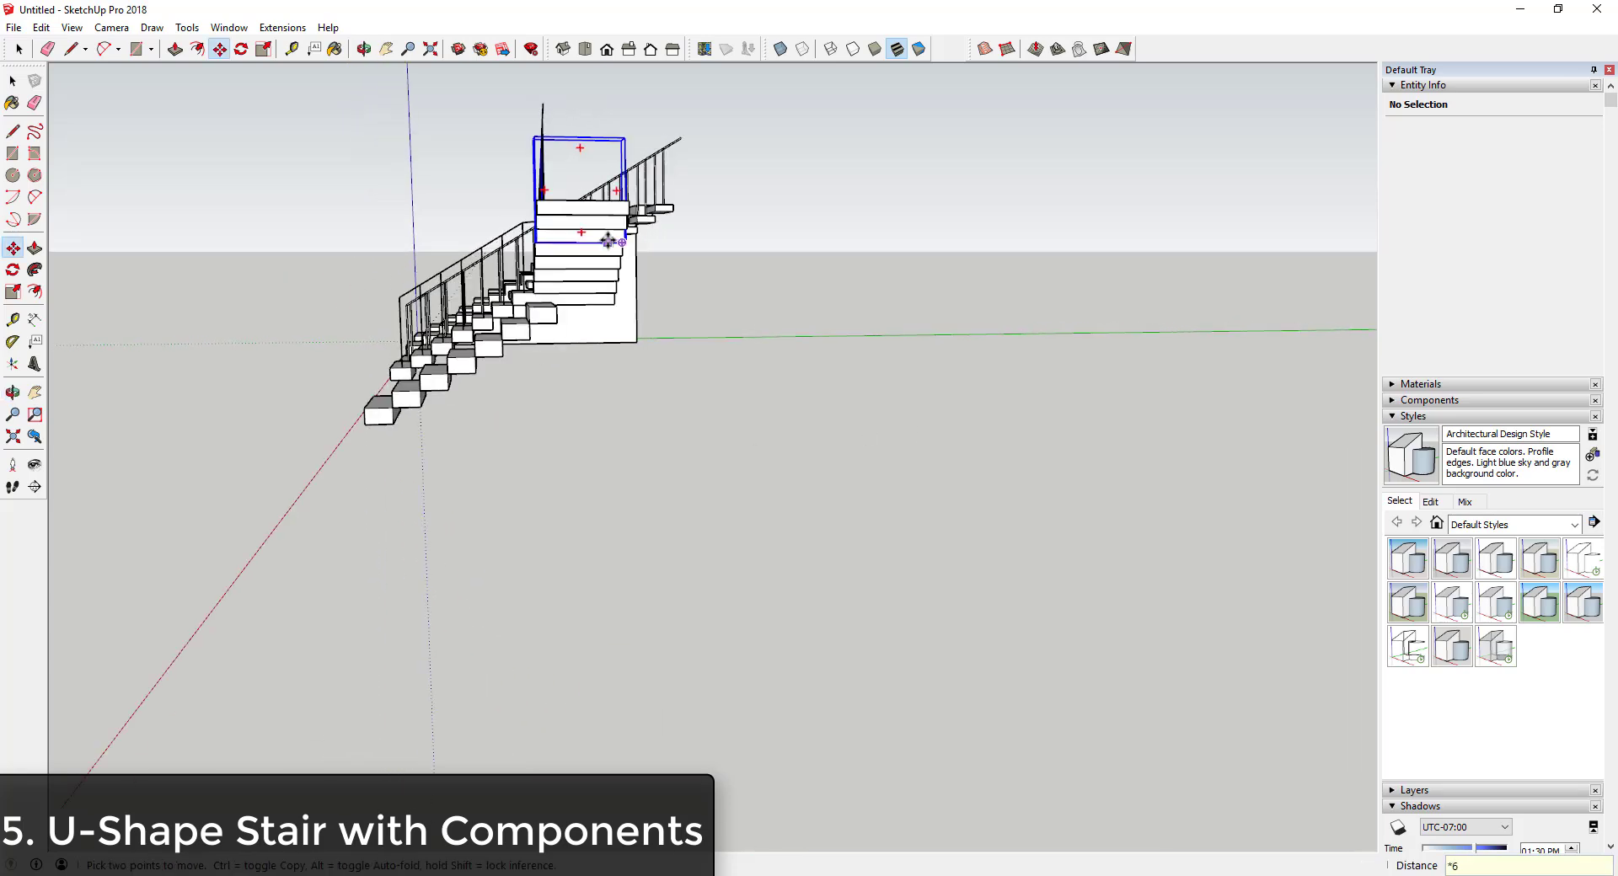
pyautogui.scroll(5, 607, 350)
pyautogui.press('space')
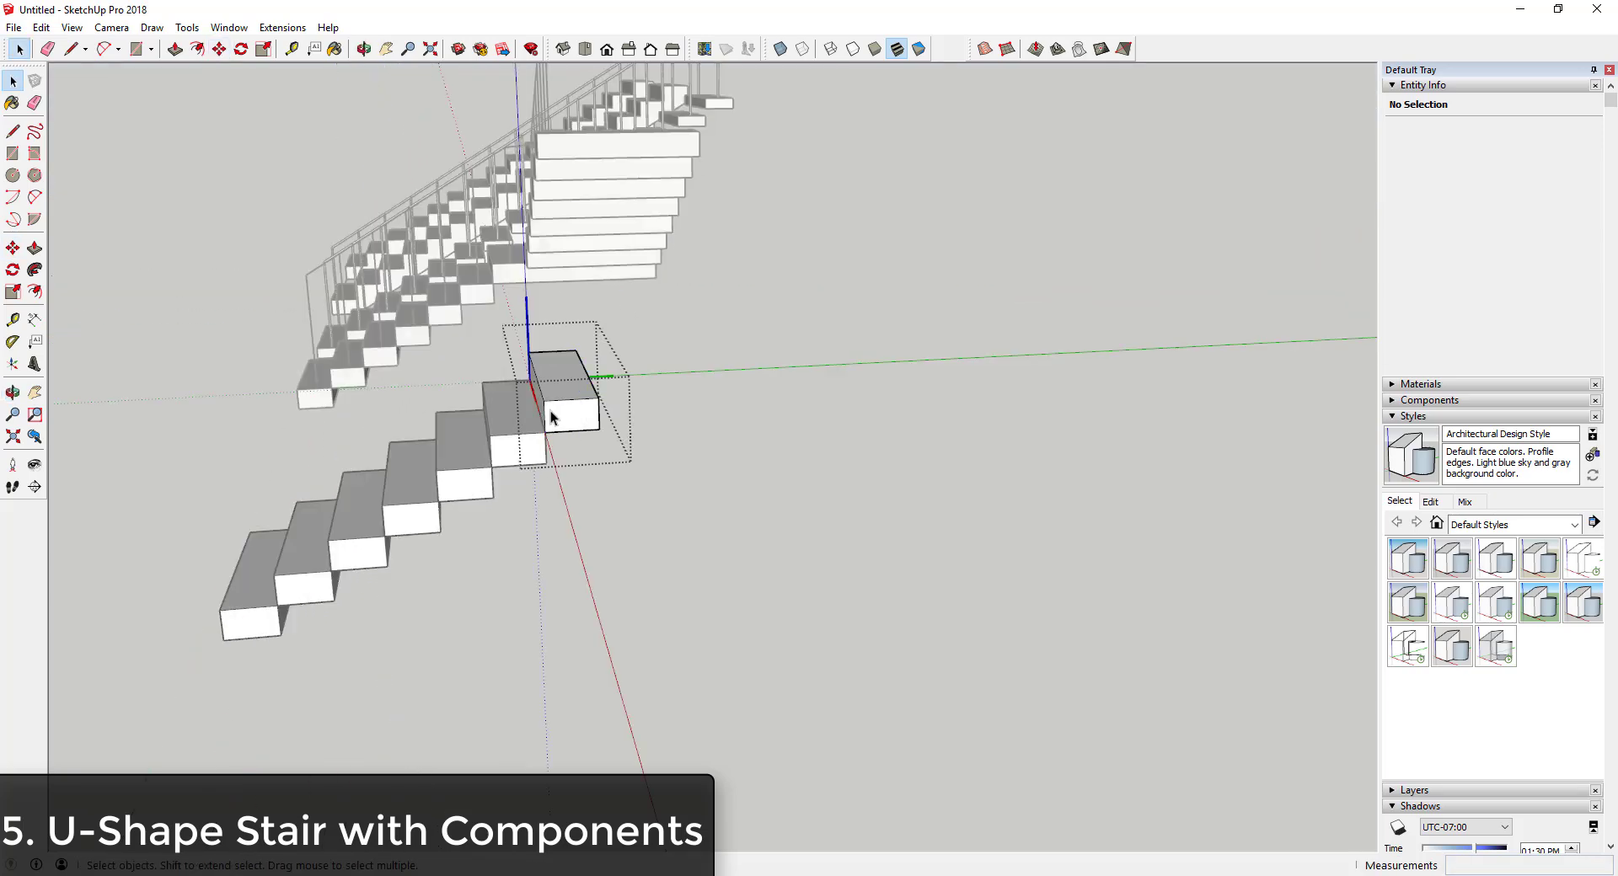
pyautogui.rightClick(587, 413)
pyautogui.click(635, 419)
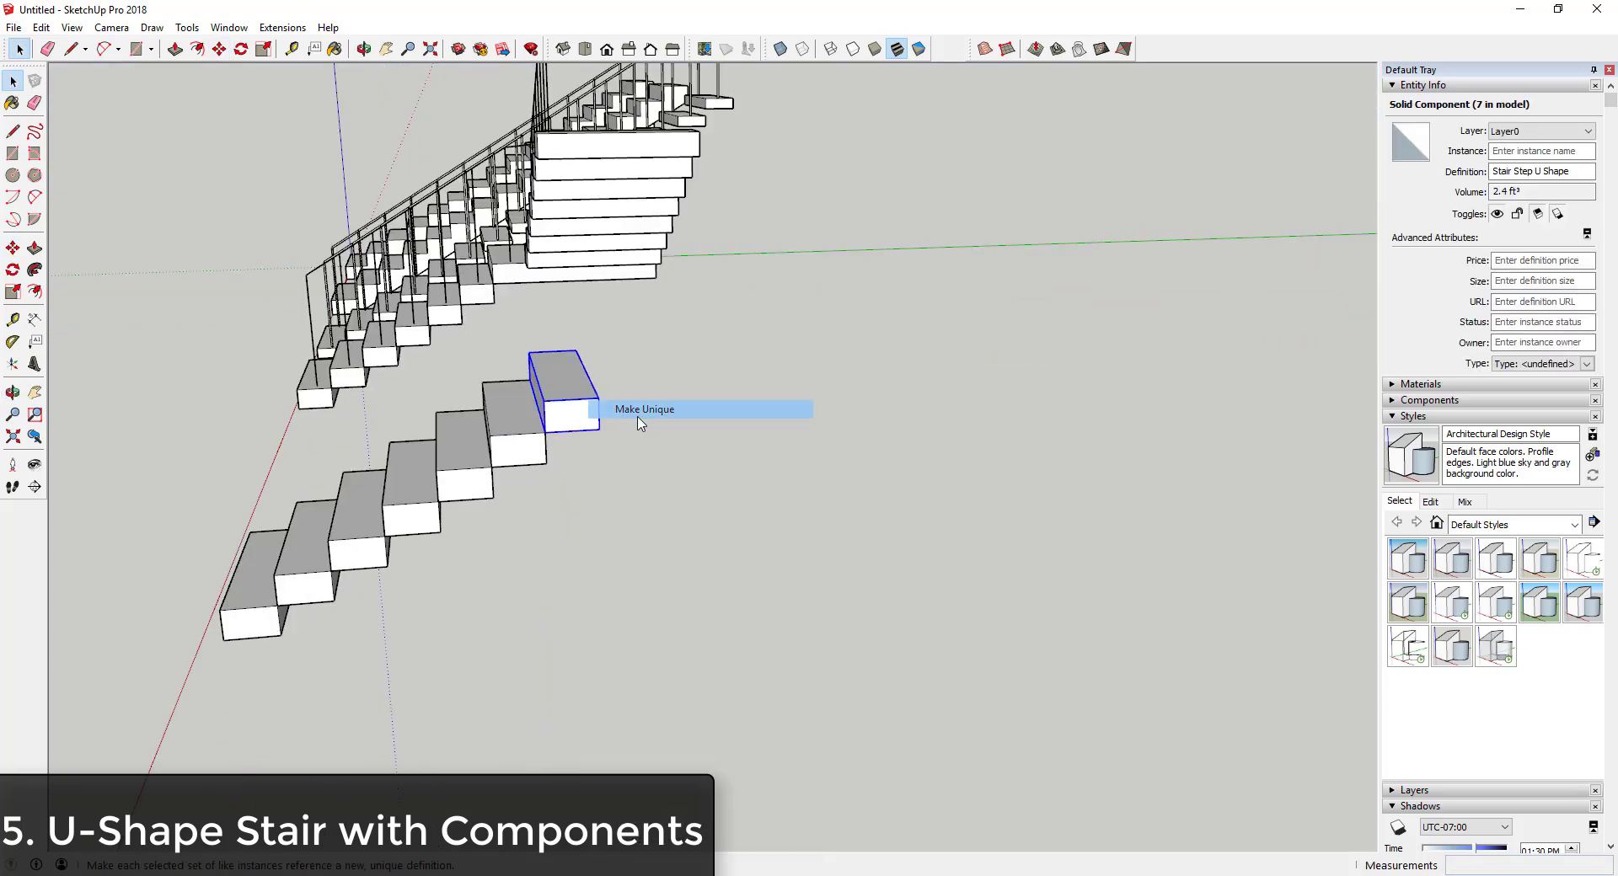
# - Open the unique top step and extrude its back face about 3' 8 13/16" as a separate section for the landing
pyautogui.moveTo(639, 422); pyautogui.dragTo(247, 369, button='middle')
pyautogui.doubleClick(250, 369)
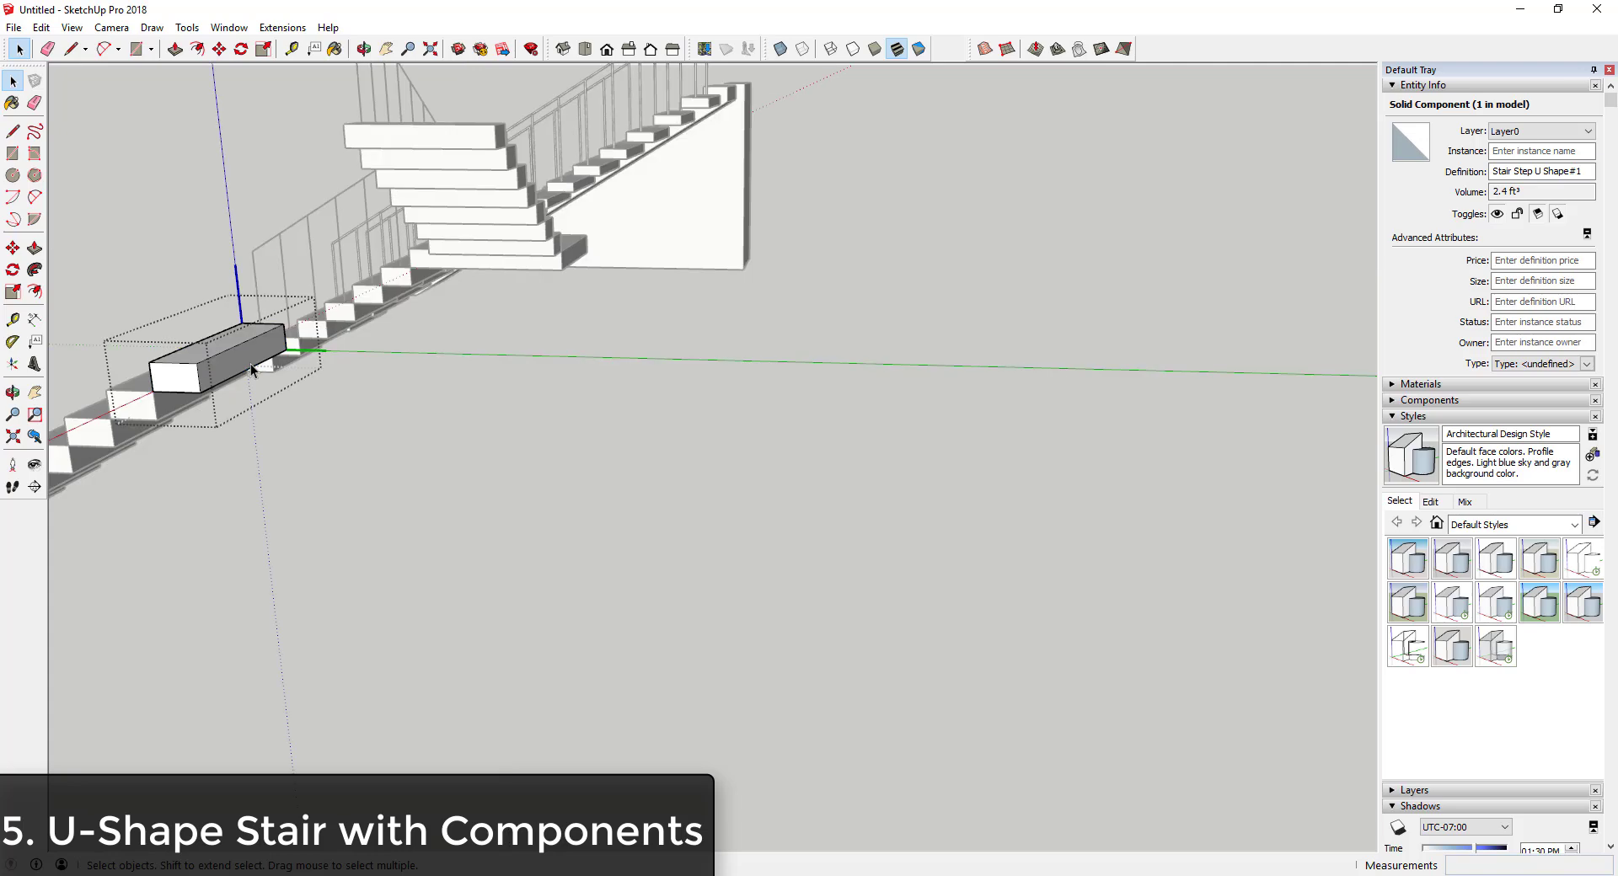
pyautogui.press('p')
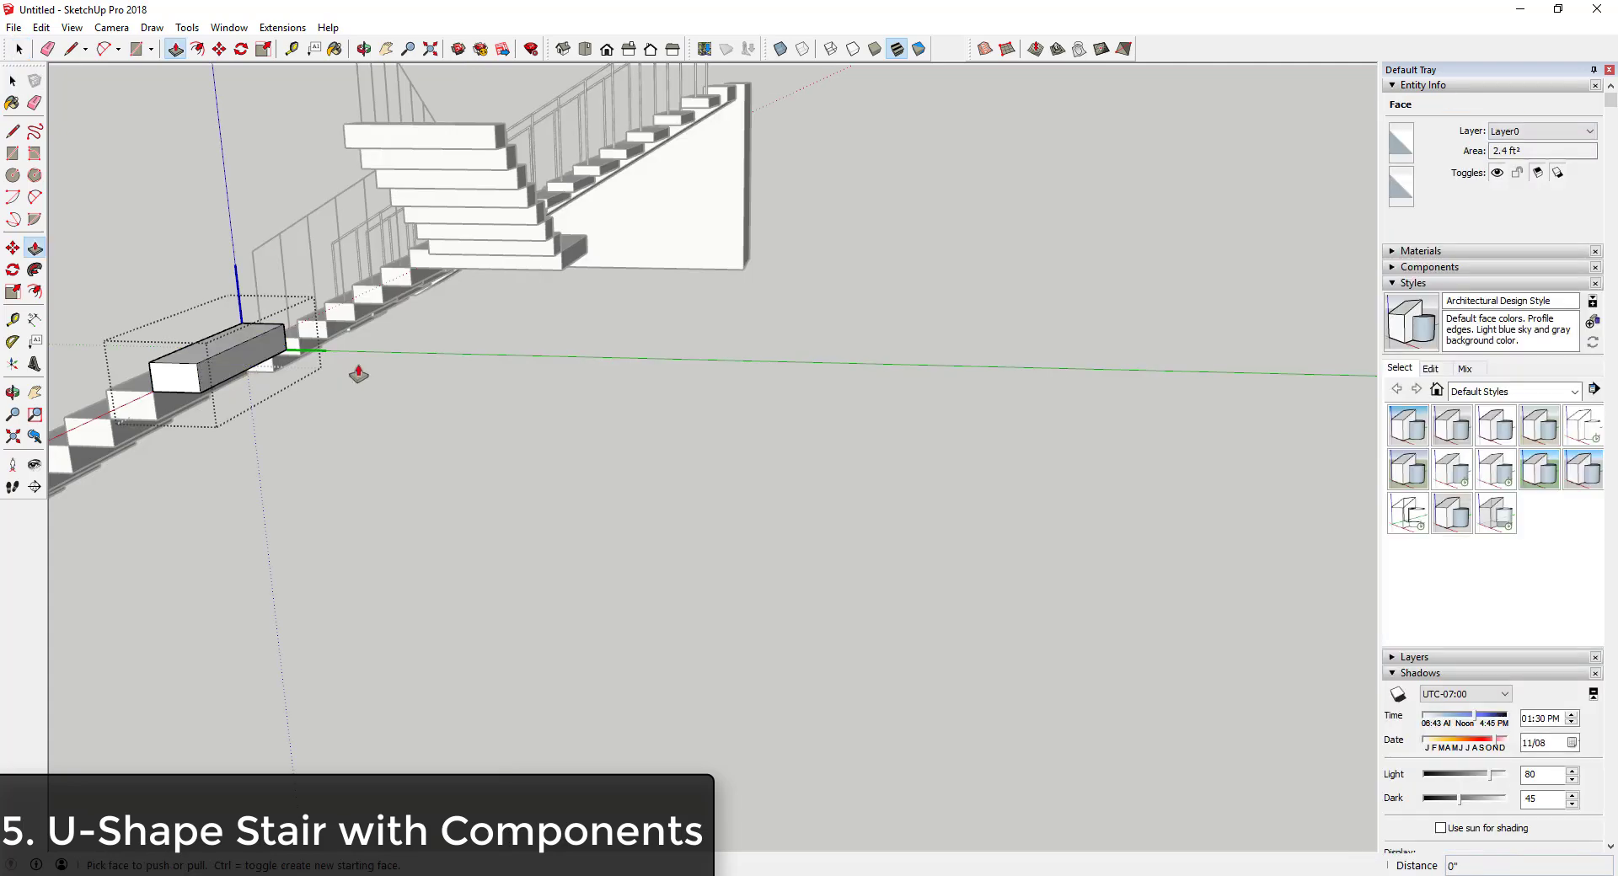
pyautogui.scroll(-2, 567, 364)
pyautogui.scroll(5, 404, 361)
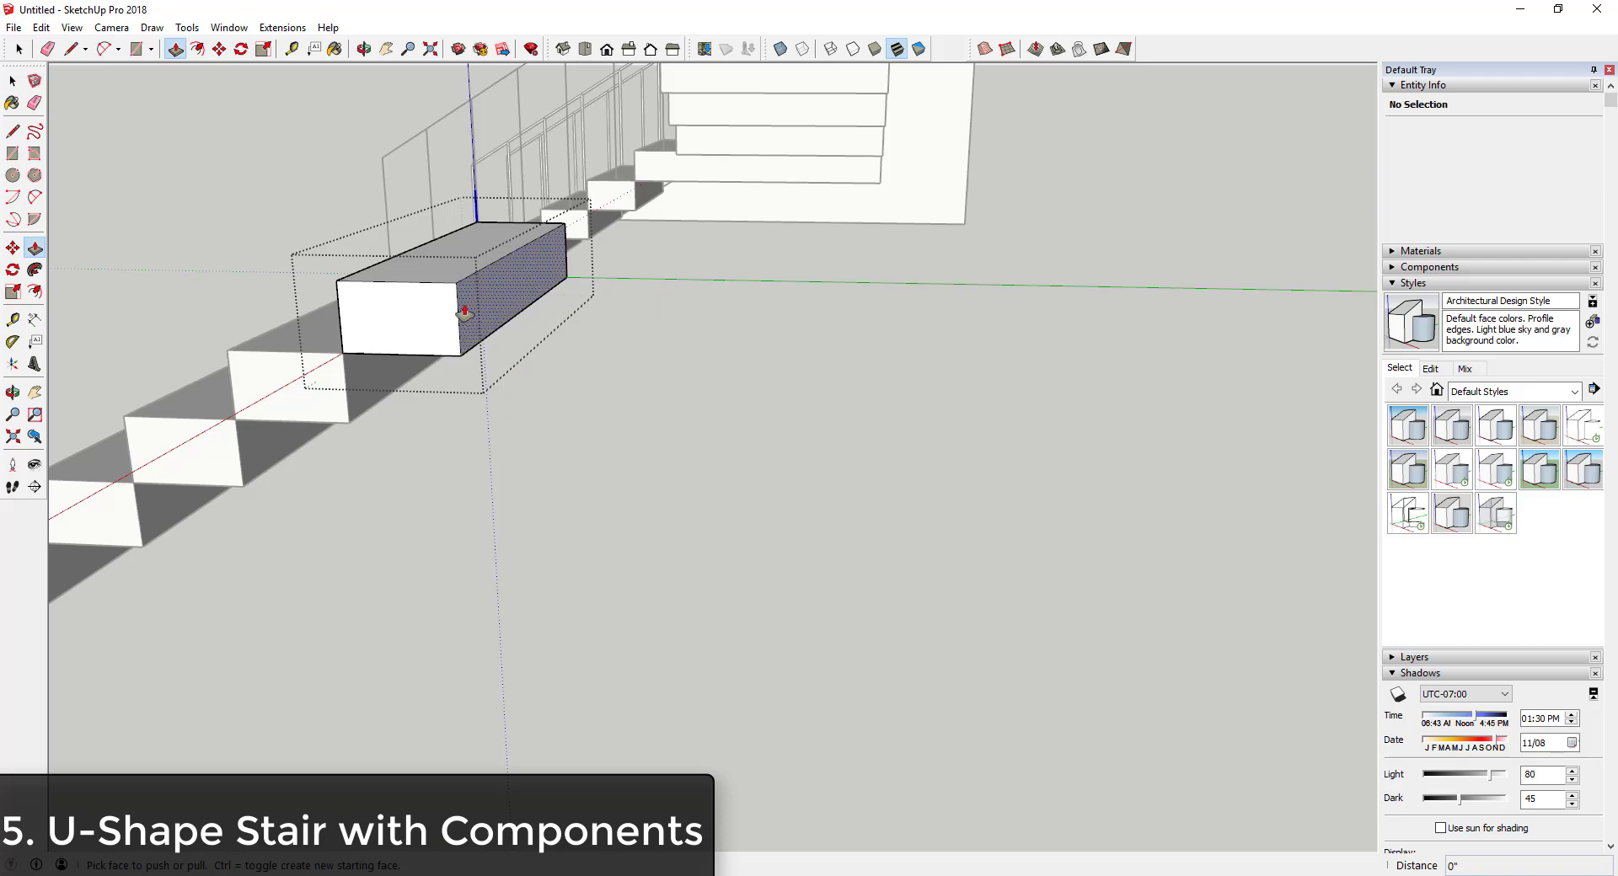
pyautogui.keyDown('shift'); pyautogui.moveTo(477, 310); pyautogui.dragTo(628, 305, button='middle'); pyautogui.keyUp('shift')
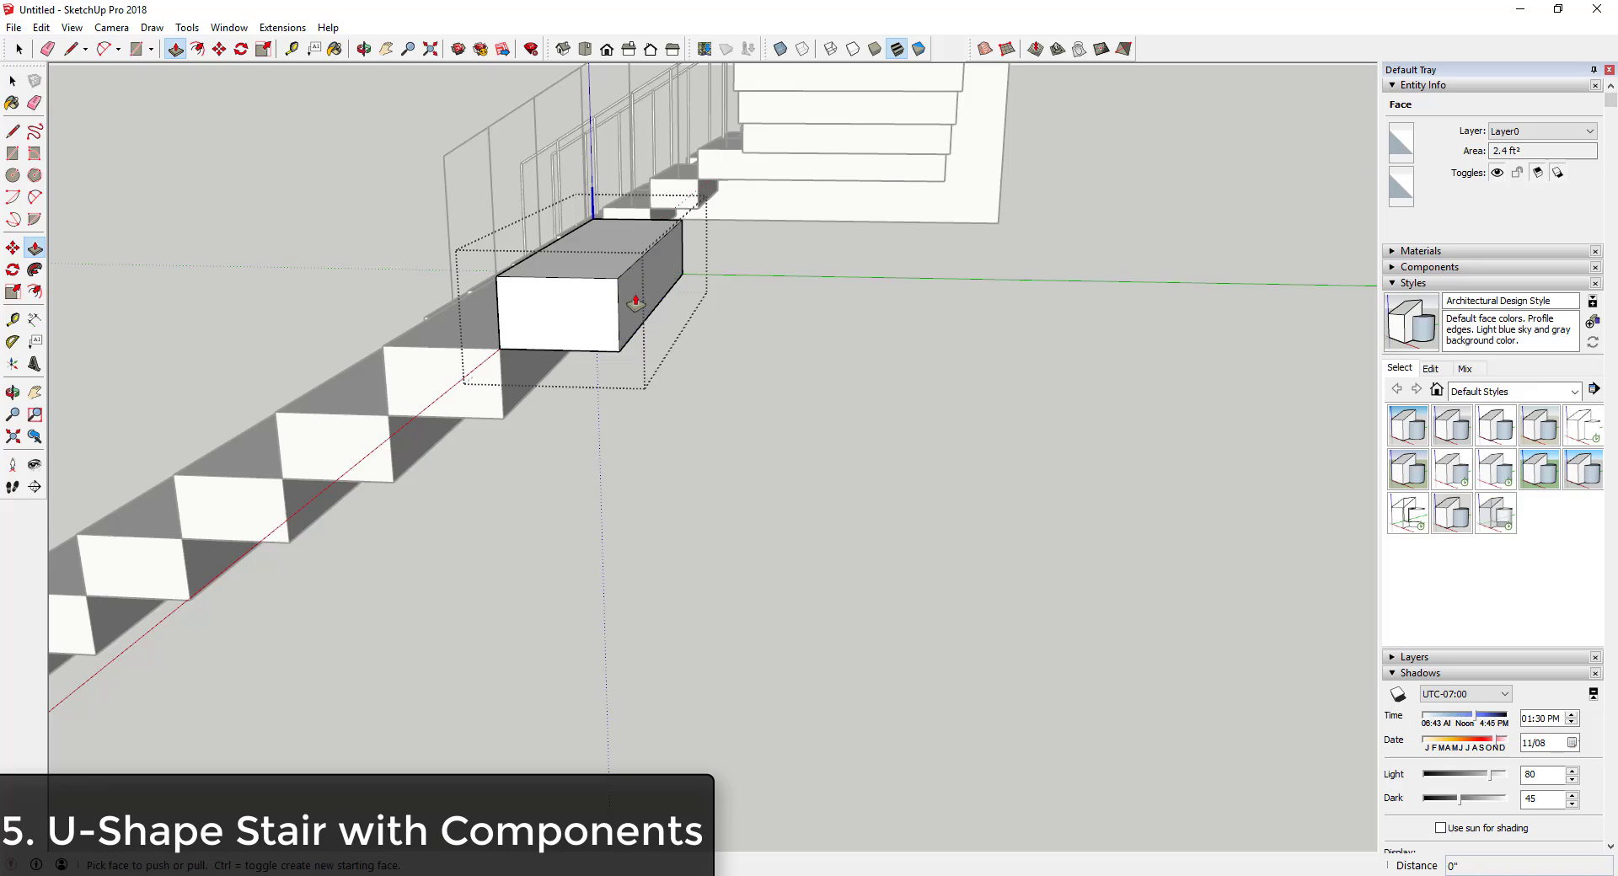
pyautogui.moveTo(636, 301); pyautogui.dragTo(624, 300, button='middle')
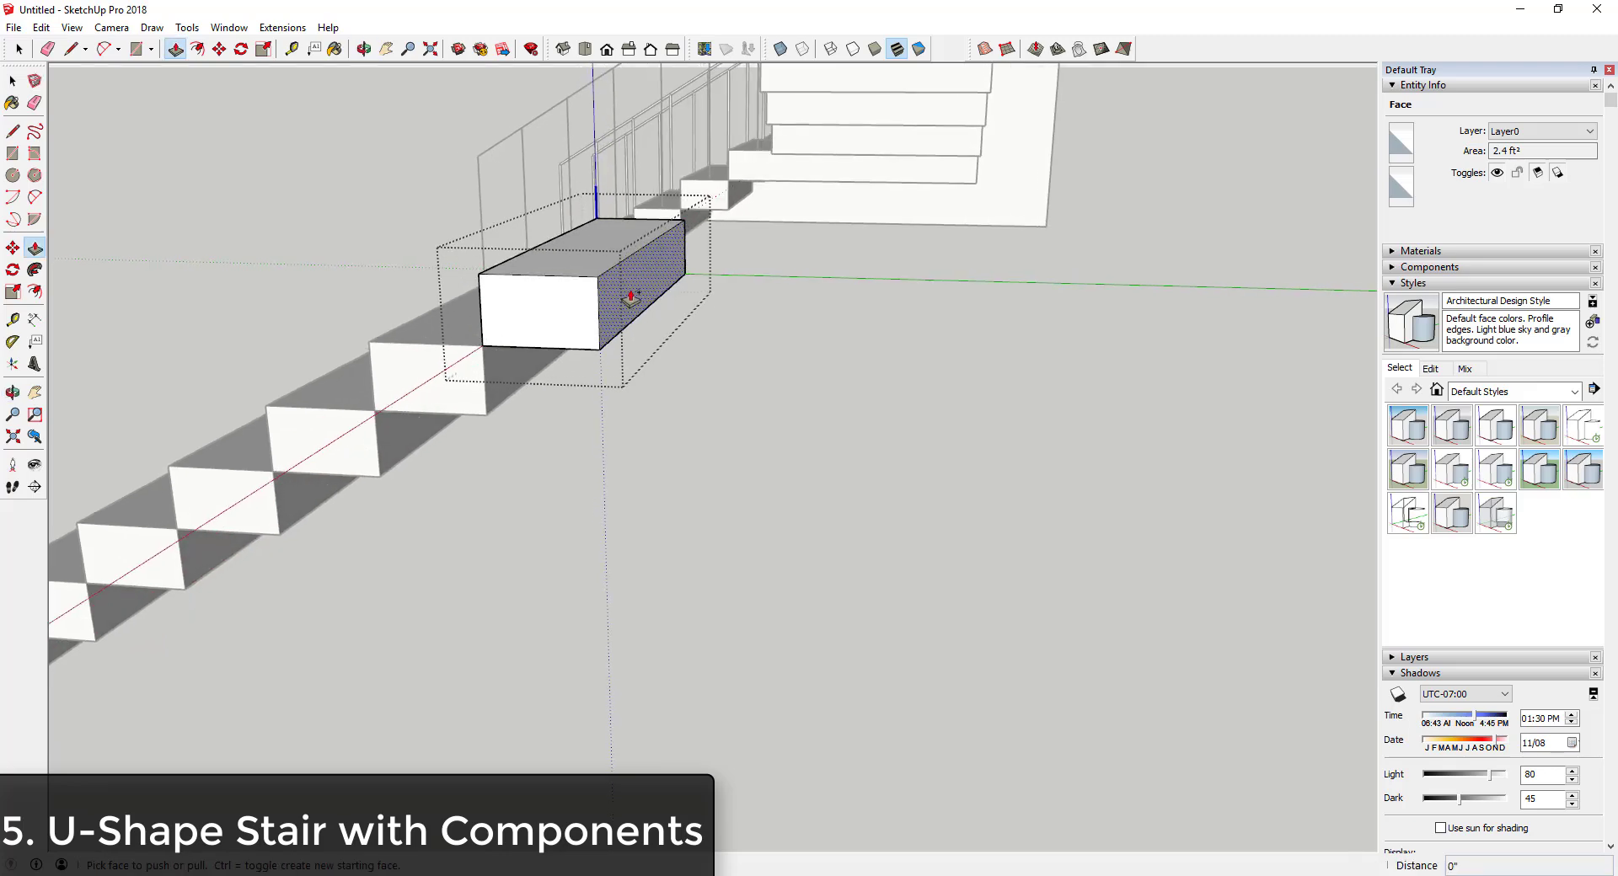
pyautogui.moveTo(641, 293); pyautogui.dragTo(975, 181)
pyautogui.press('space')
pyautogui.scroll(-8, 720, 647)
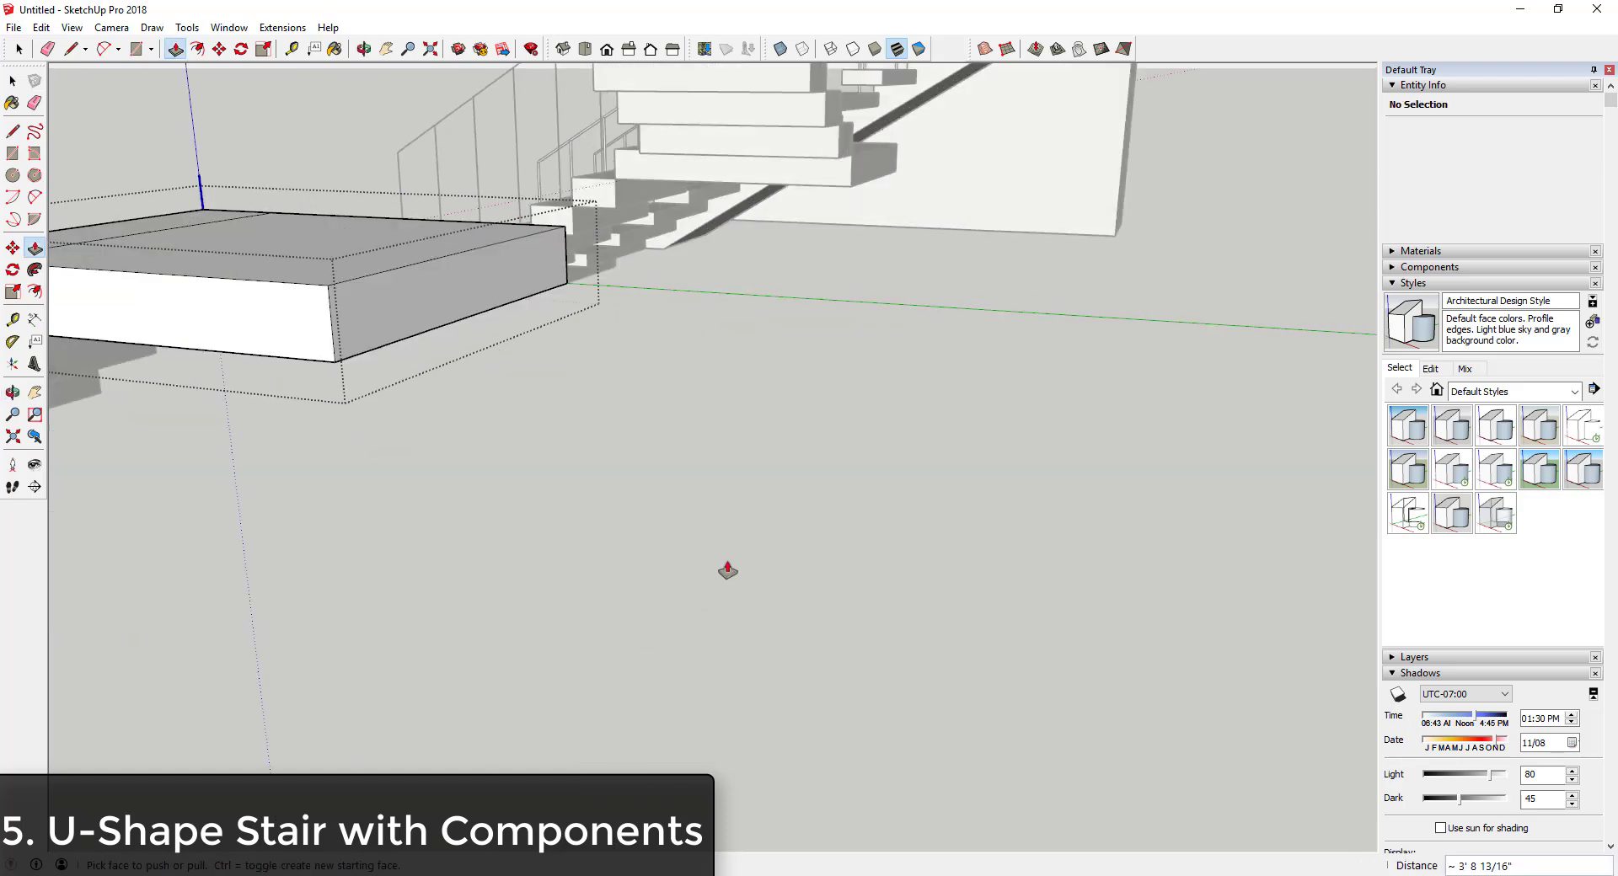
# - Extrude the side face of the new landing section outward by 48"
pyautogui.click(535, 440)
pyautogui.scroll(5, 548, 431)
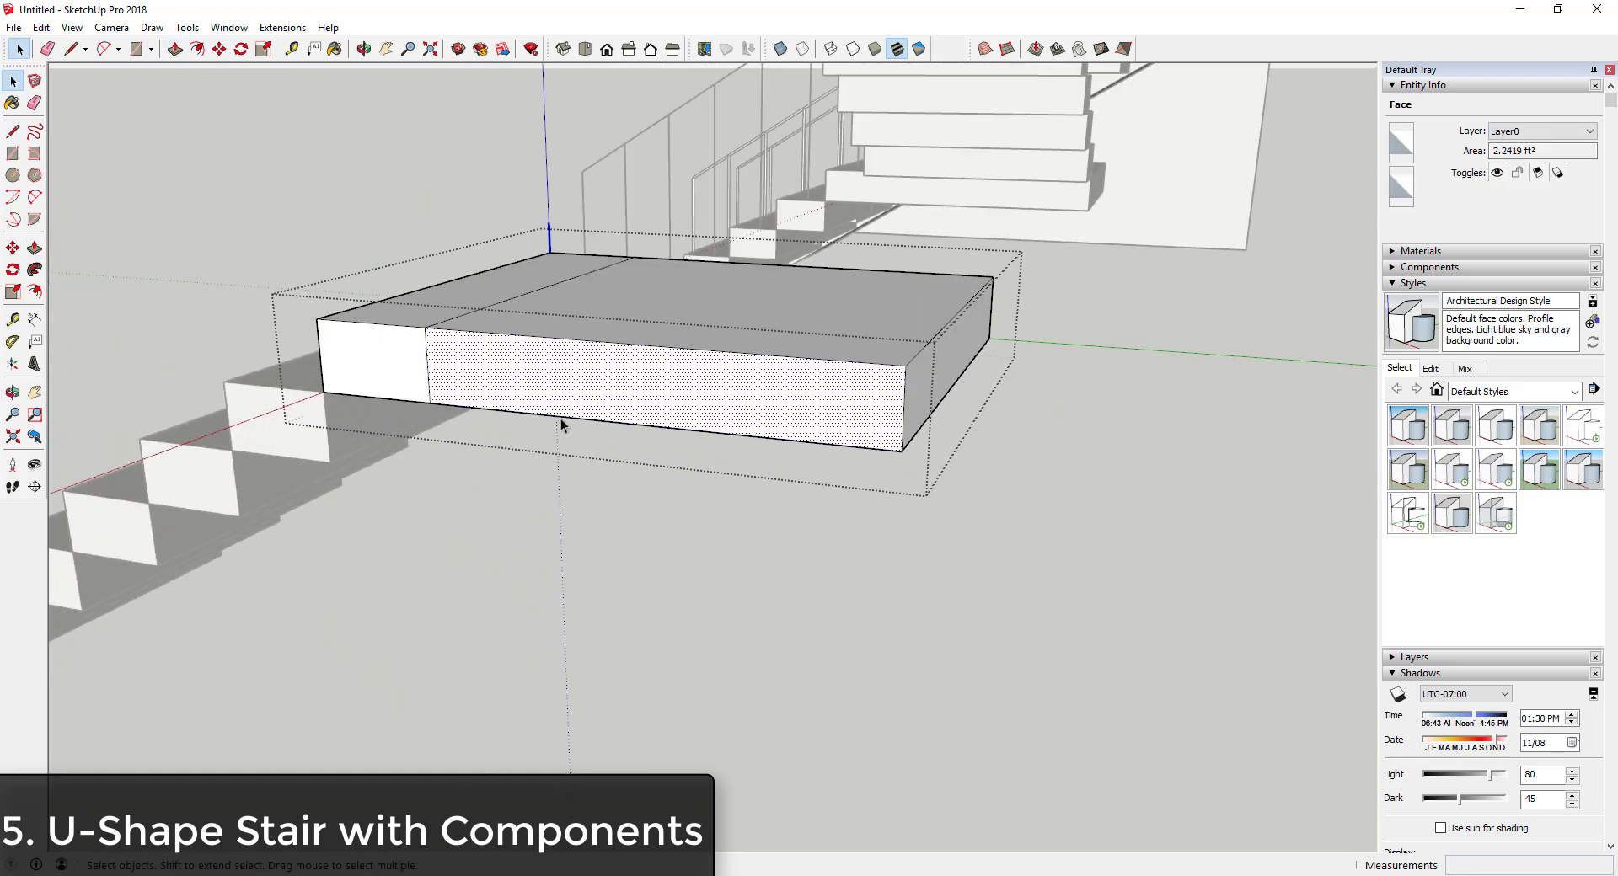
pyautogui.press('p')
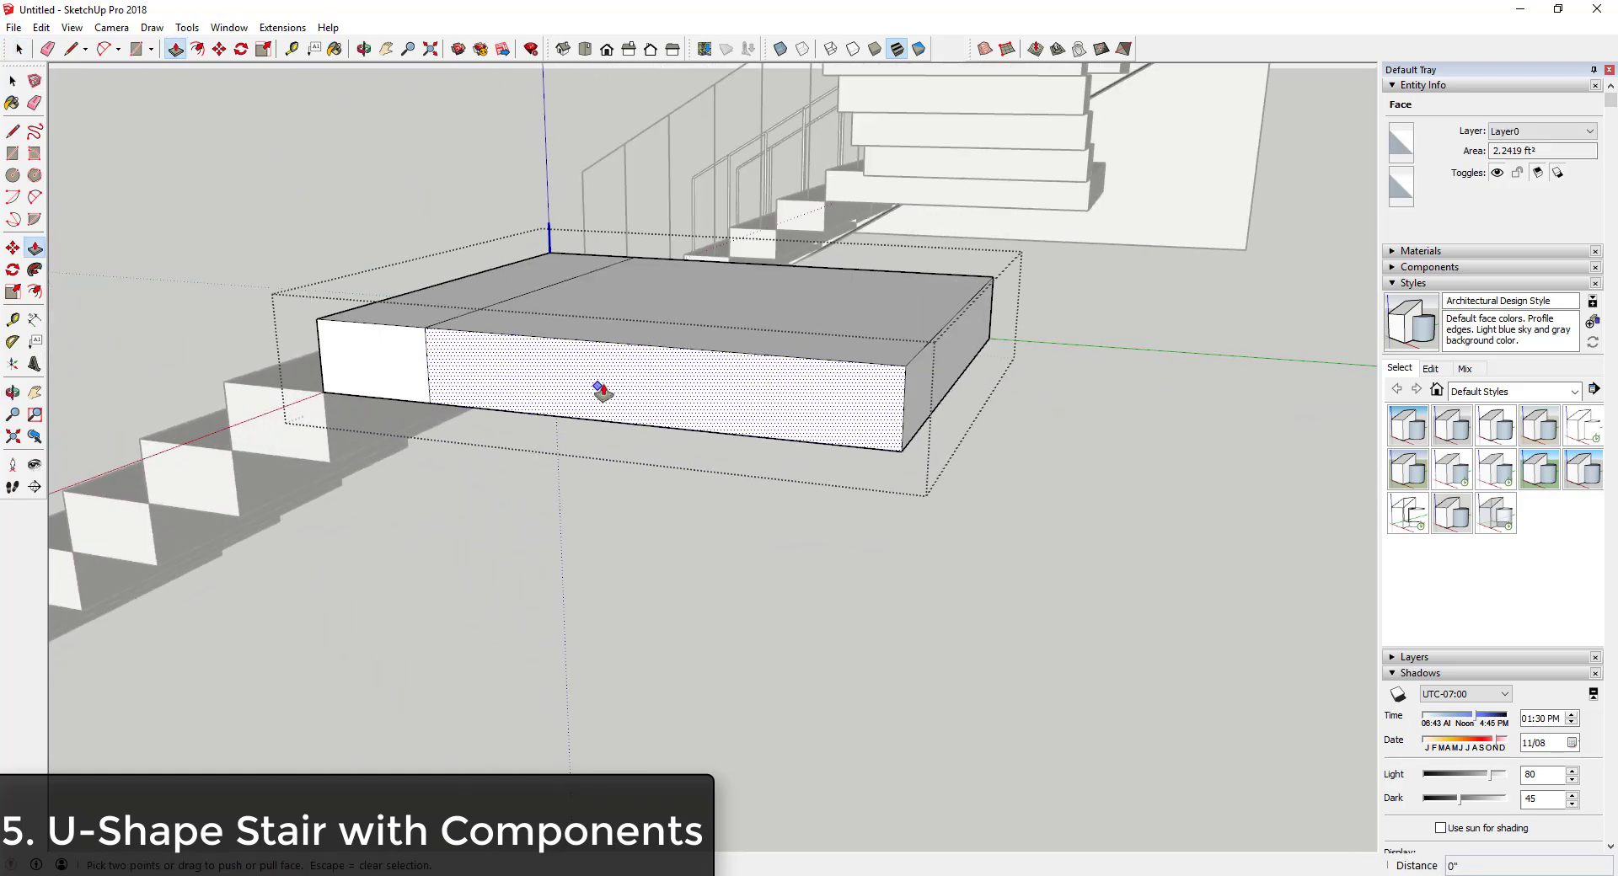
pyautogui.moveTo(607, 390); pyautogui.dragTo(514, 458)
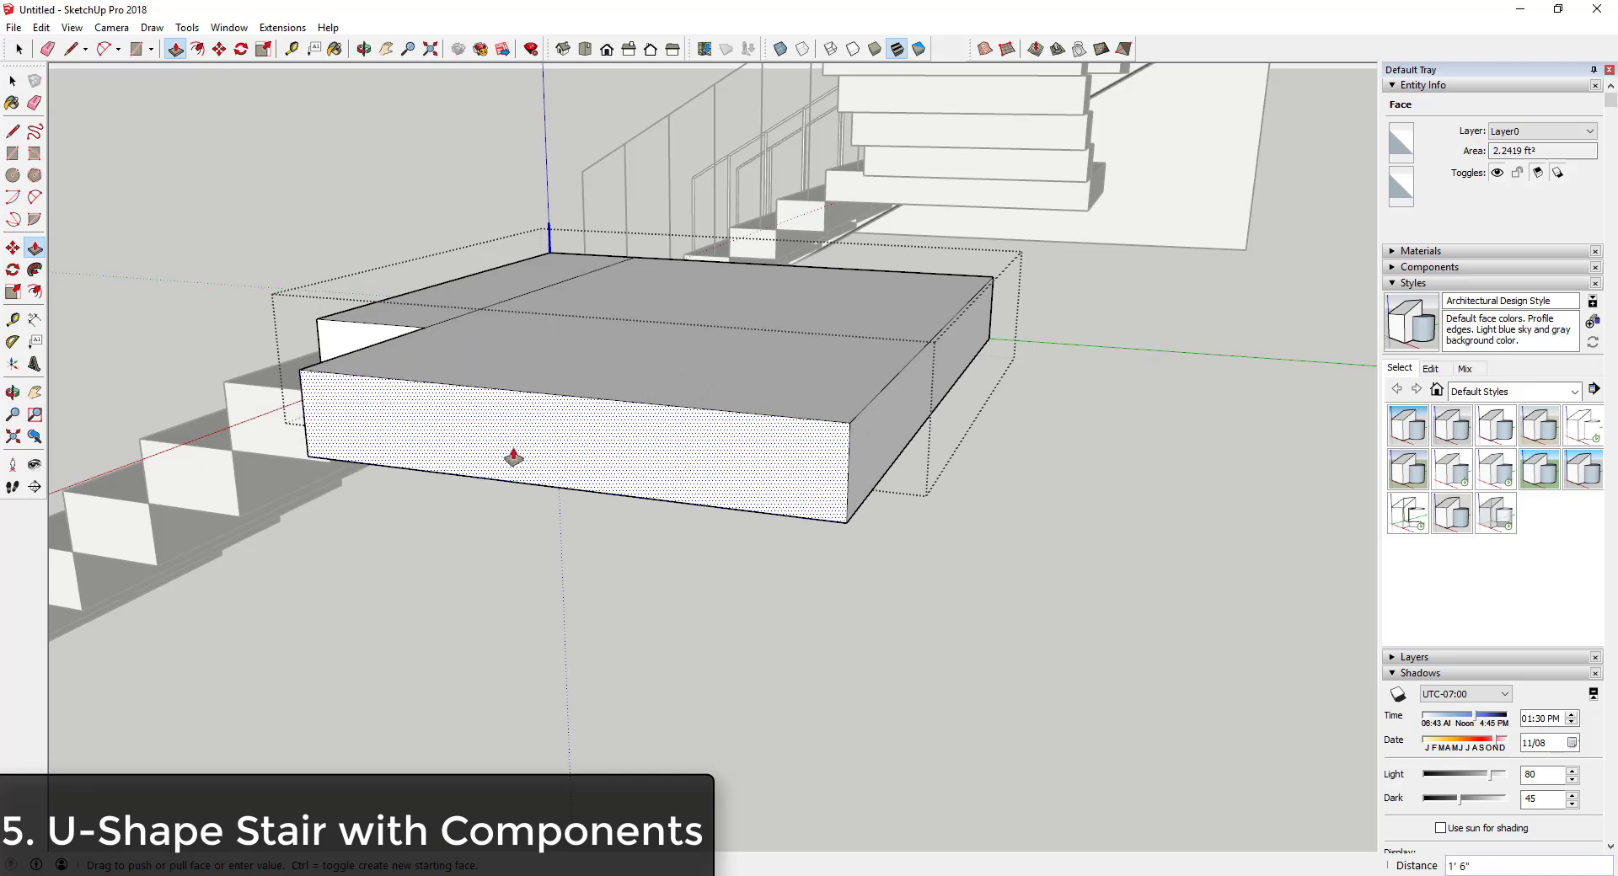
pyautogui.write('48')
pyautogui.press('Return')
pyautogui.press('space')
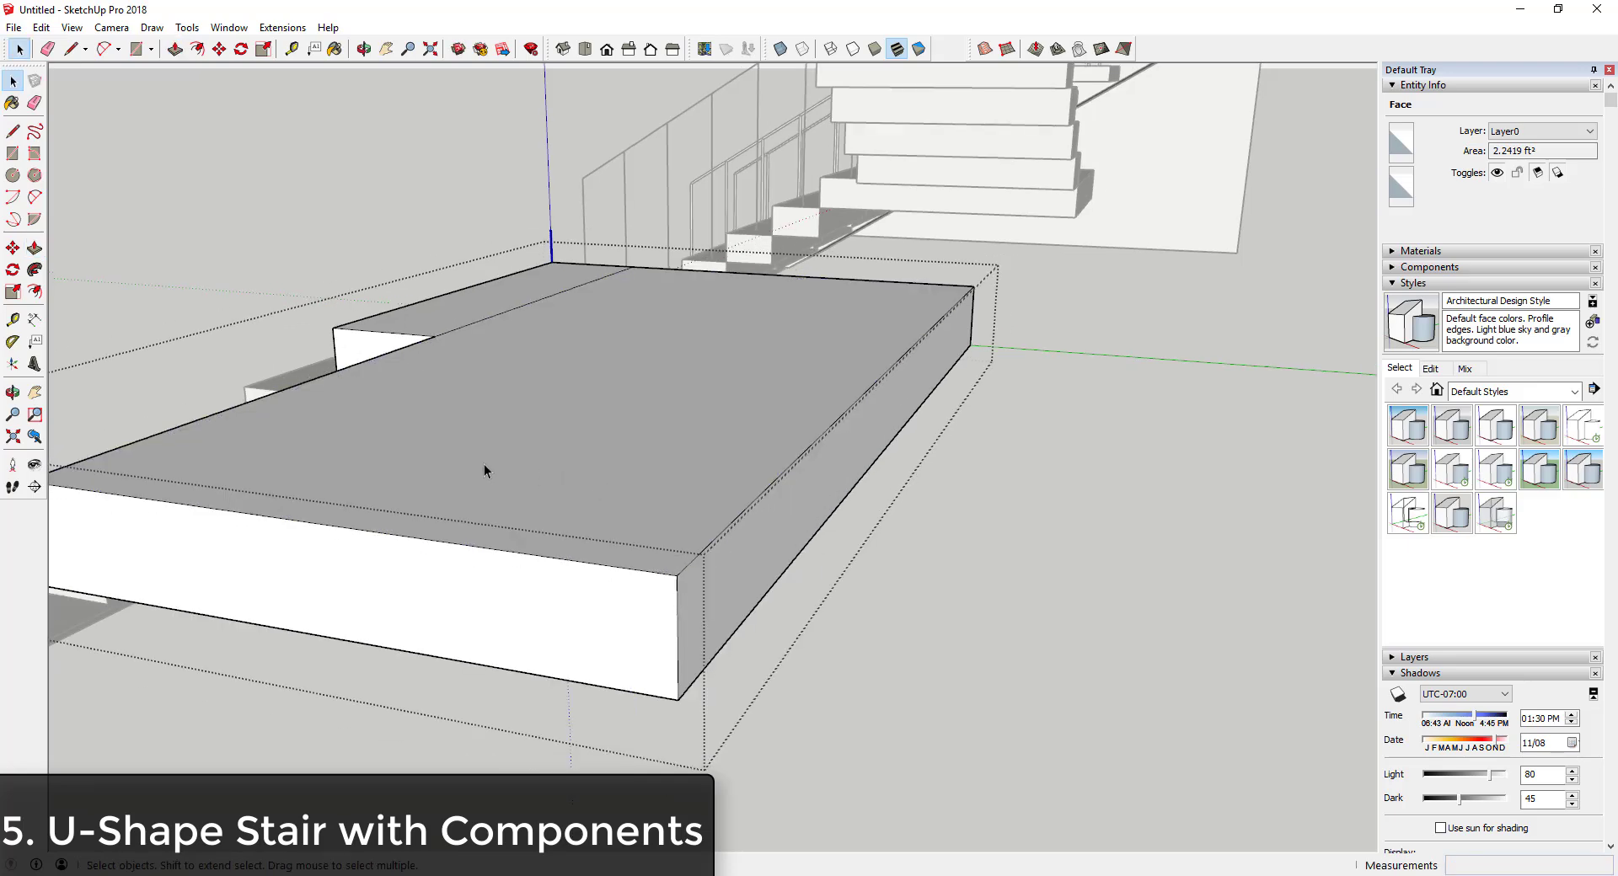
# - Close the landing component and copy the step just below it to the landing's inner outside top corner
pyautogui.moveTo(484, 467); pyautogui.dragTo(1045, 472, button='middle')
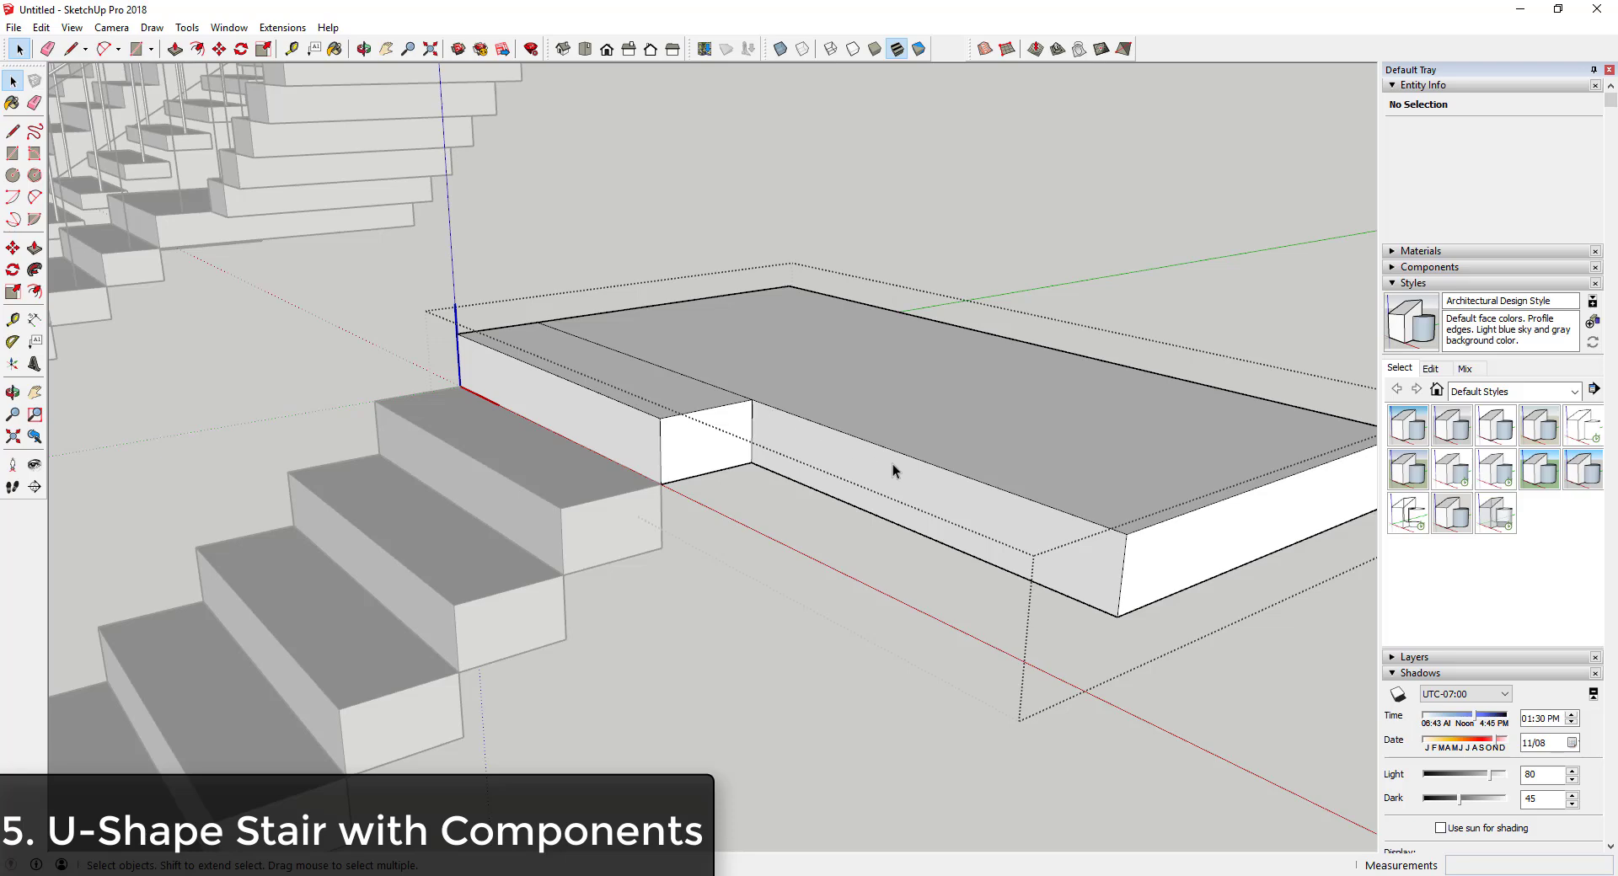
pyautogui.scroll(-3, 1191, 563)
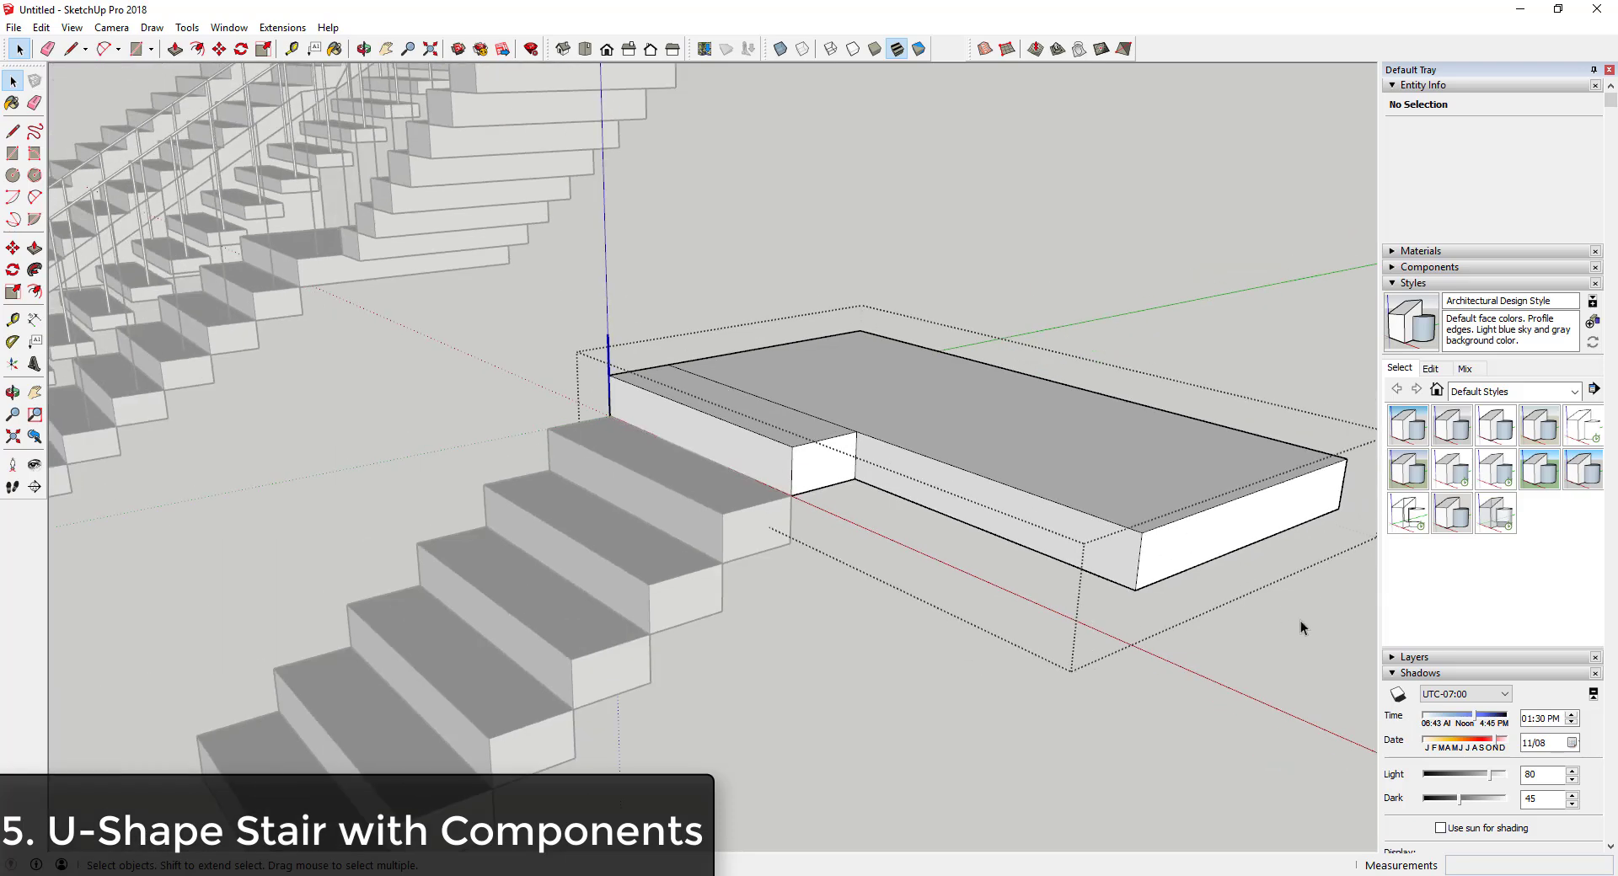
pyautogui.moveTo(1304, 624)
pyautogui.mouseDown(button='middle')
pyautogui.moveTo(882, 582)
pyautogui.moveTo(758, 462)
pyautogui.mouseUp(button='middle')
pyautogui.click(758, 462)
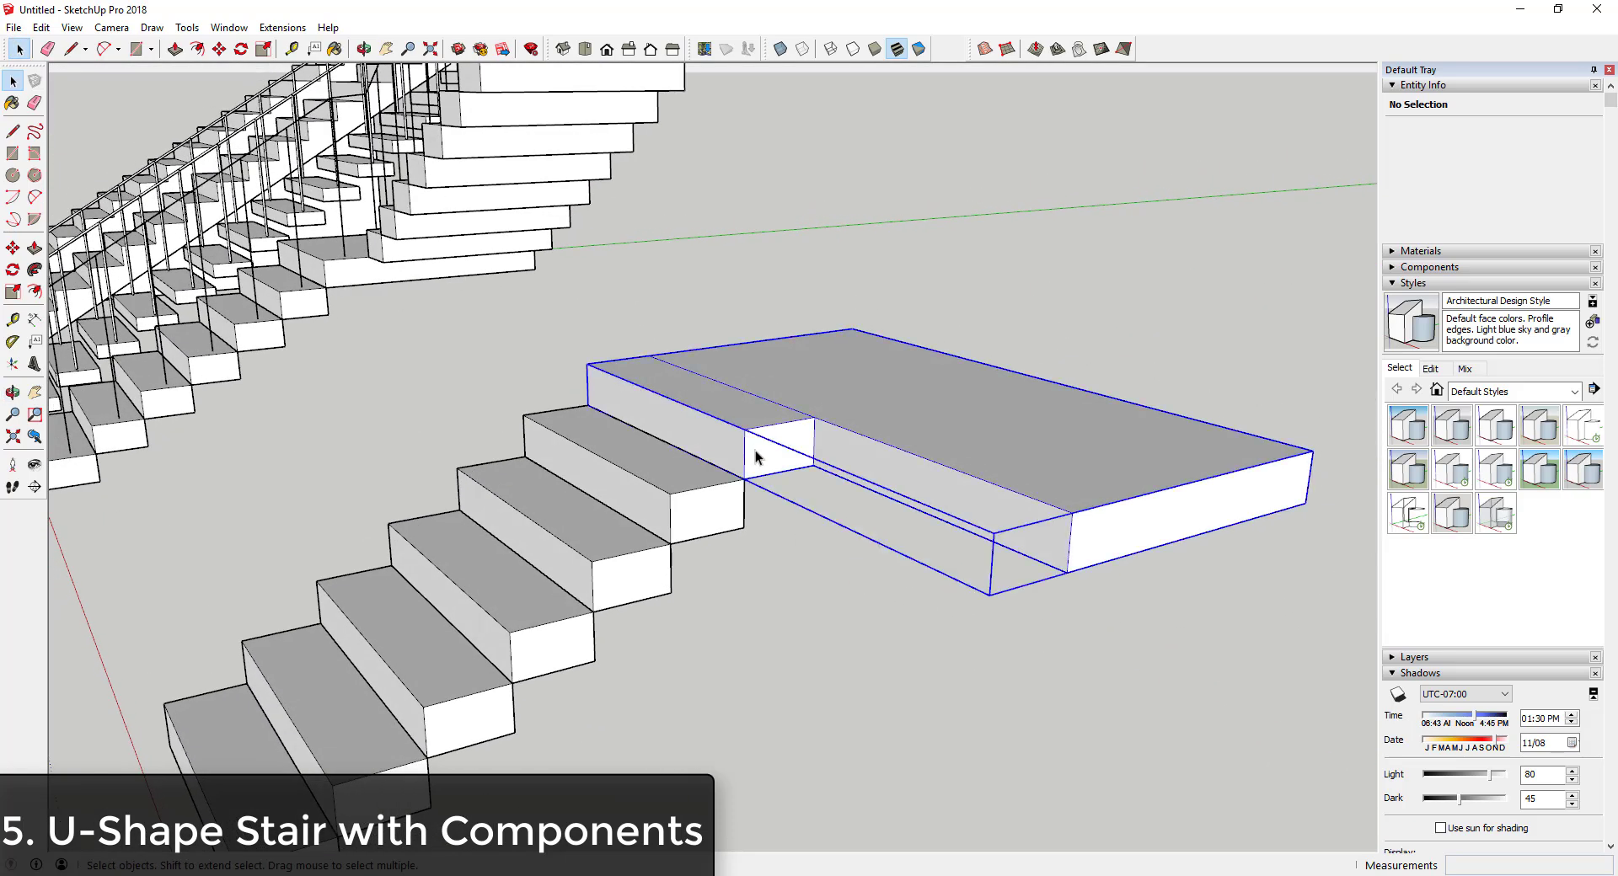
pyautogui.click(718, 499)
pyautogui.press('m')
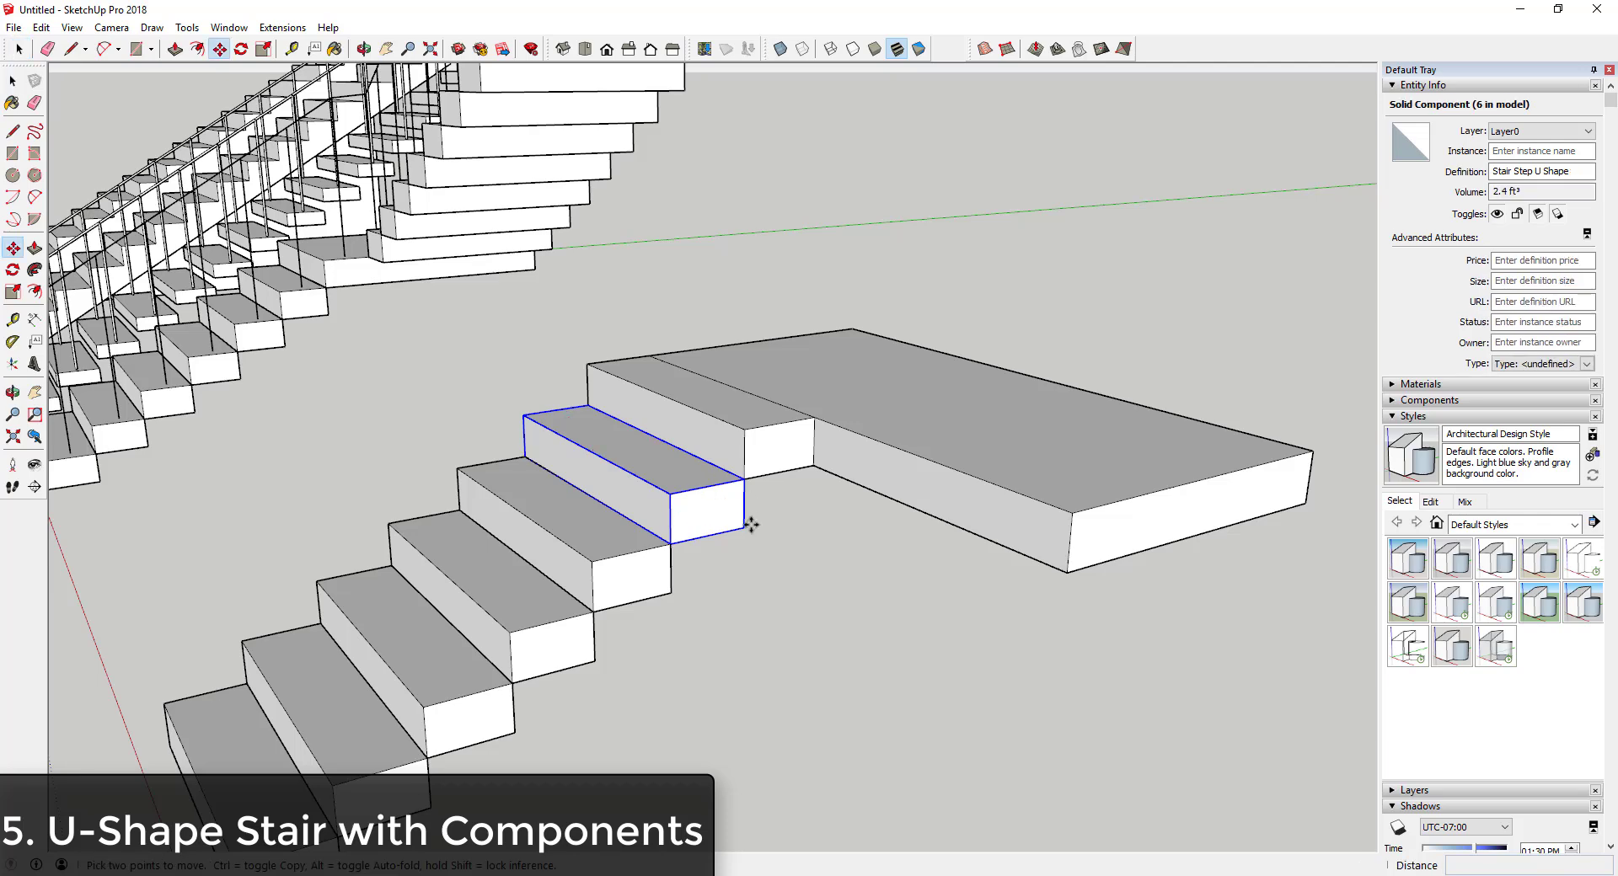
pyautogui.click(745, 528)
pyautogui.press('ctrl')
pyautogui.click(1072, 513)
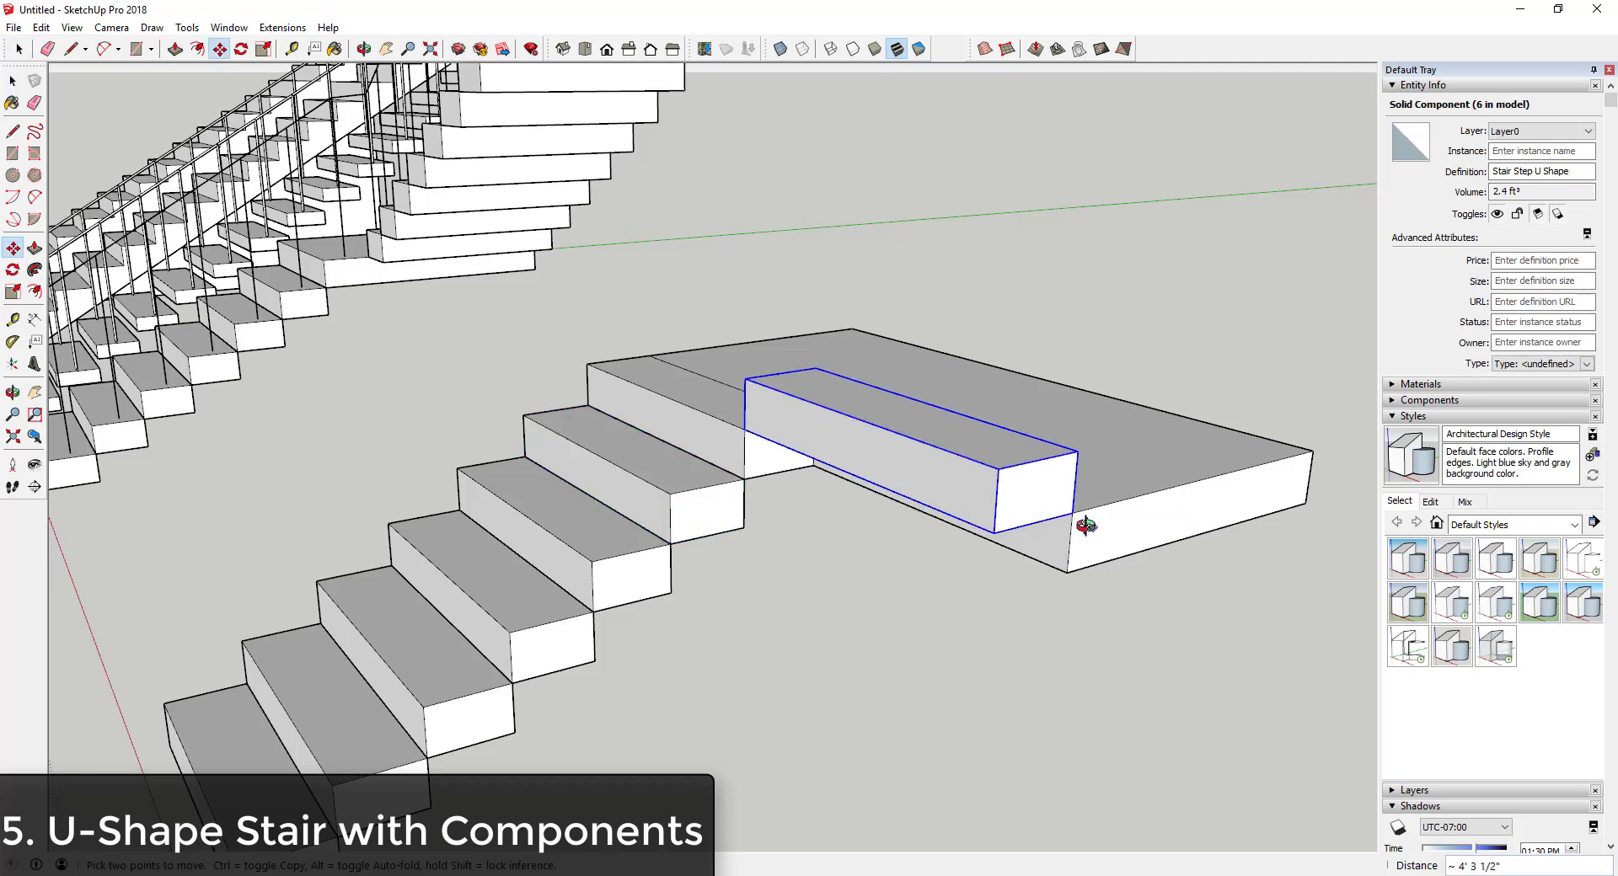
# - Copy the landing-side step up and back toward the start, repeating the copy six times to form the upper flight
pyautogui.moveTo(1087, 525); pyautogui.dragTo(958, 483, button='middle')
pyautogui.click(957, 479)
pyautogui.press('ctrl')
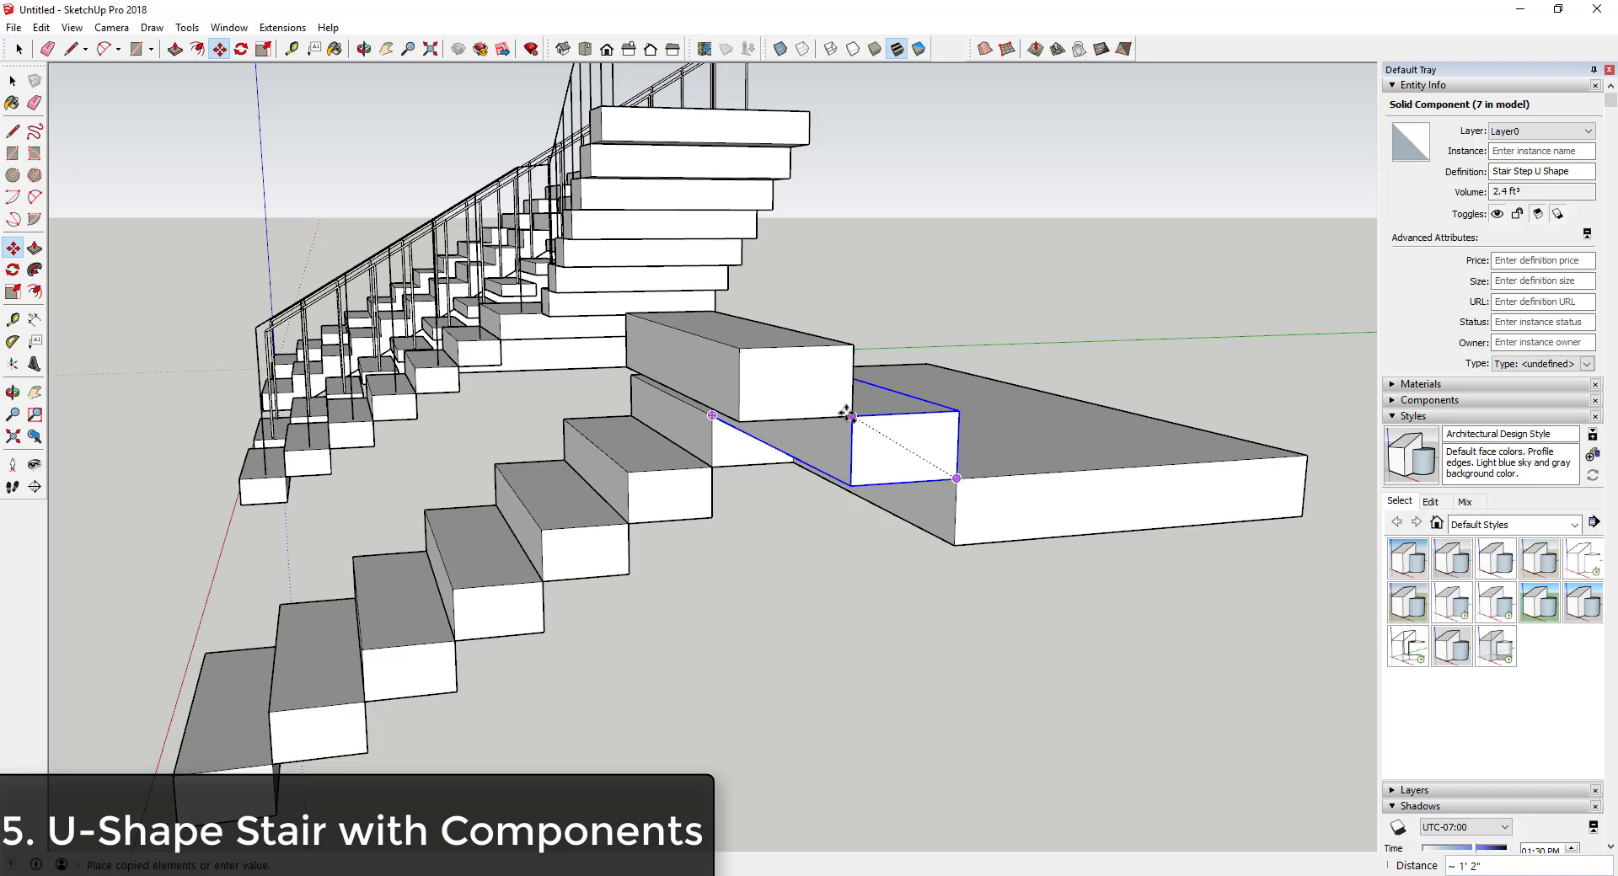
pyautogui.click(852, 417)
pyautogui.moveTo(1060, 432); pyautogui.dragTo(986, 446, button='middle')
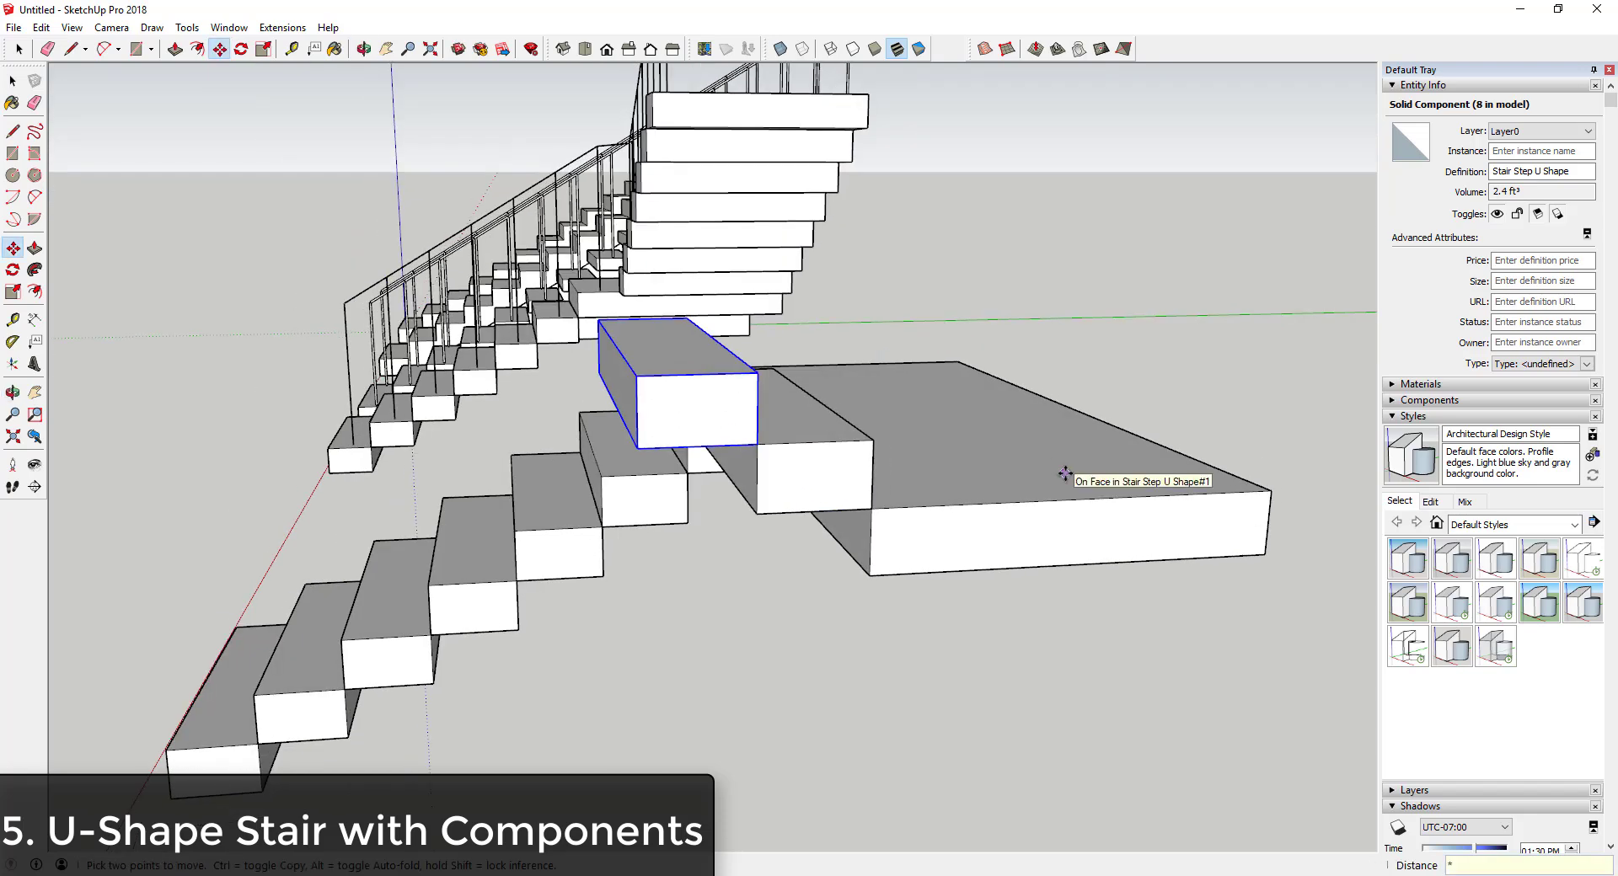
pyautogui.write('*6')
pyautogui.press('Return')
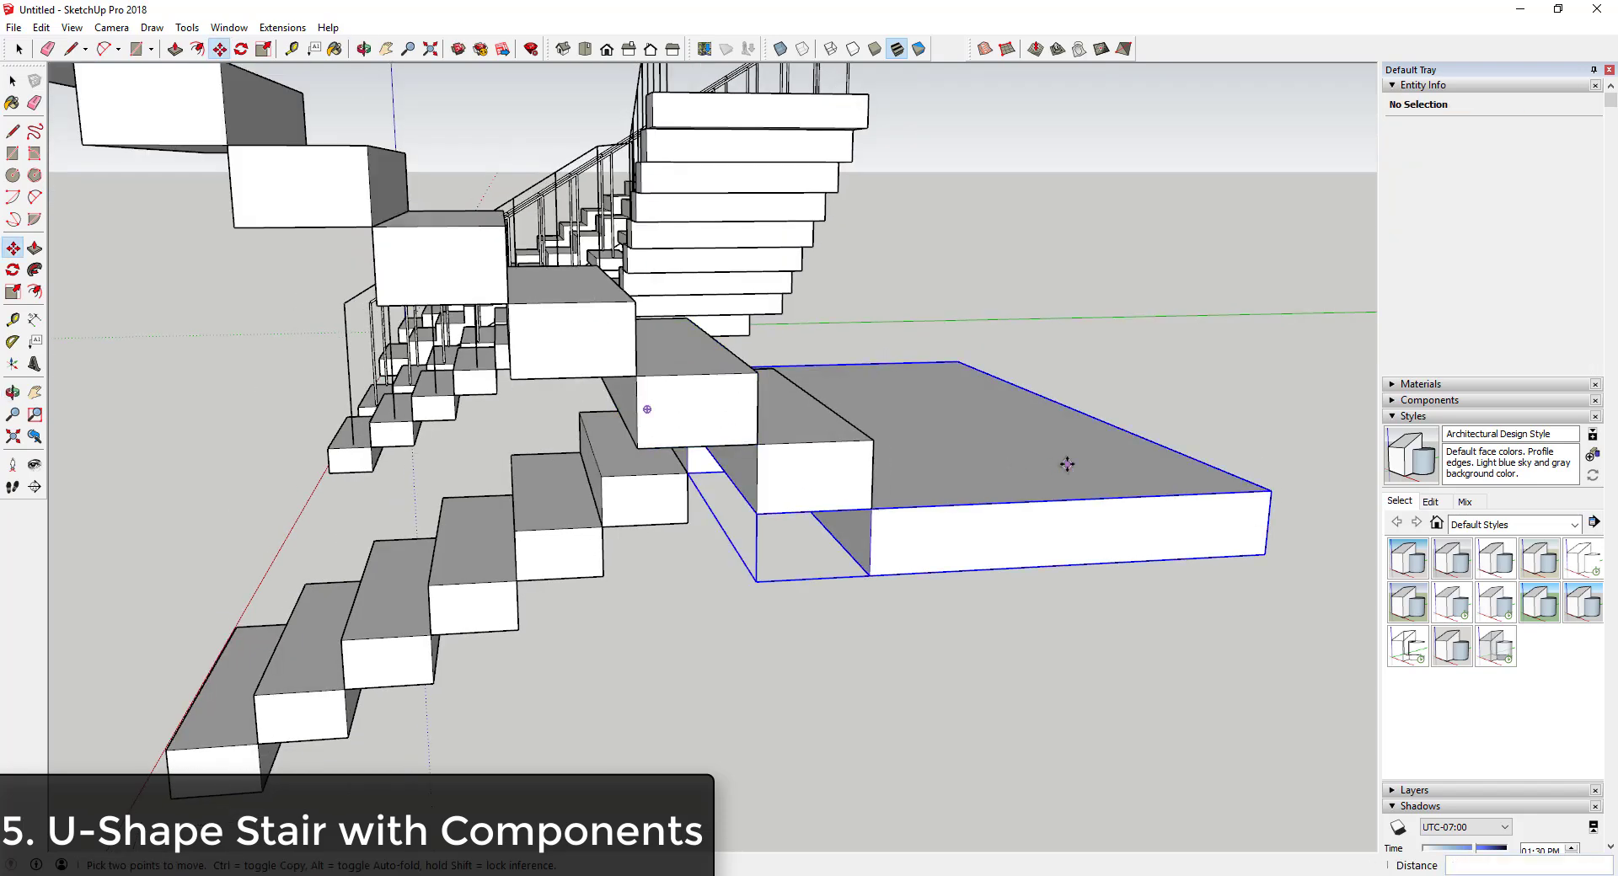
# - Erase the topmost step of the upper flight
pyautogui.scroll(-3, 991, 446)
pyautogui.moveTo(772, 337)
pyautogui.mouseDown(button='middle')
pyautogui.moveTo(683, 284)
pyautogui.moveTo(925, 443)
pyautogui.moveTo(927, 496)
pyautogui.mouseUp(button='middle')
pyautogui.press('e')
pyautogui.click(432, 188)
pyautogui.press('space')
pyautogui.scroll(-2, 578, 260)
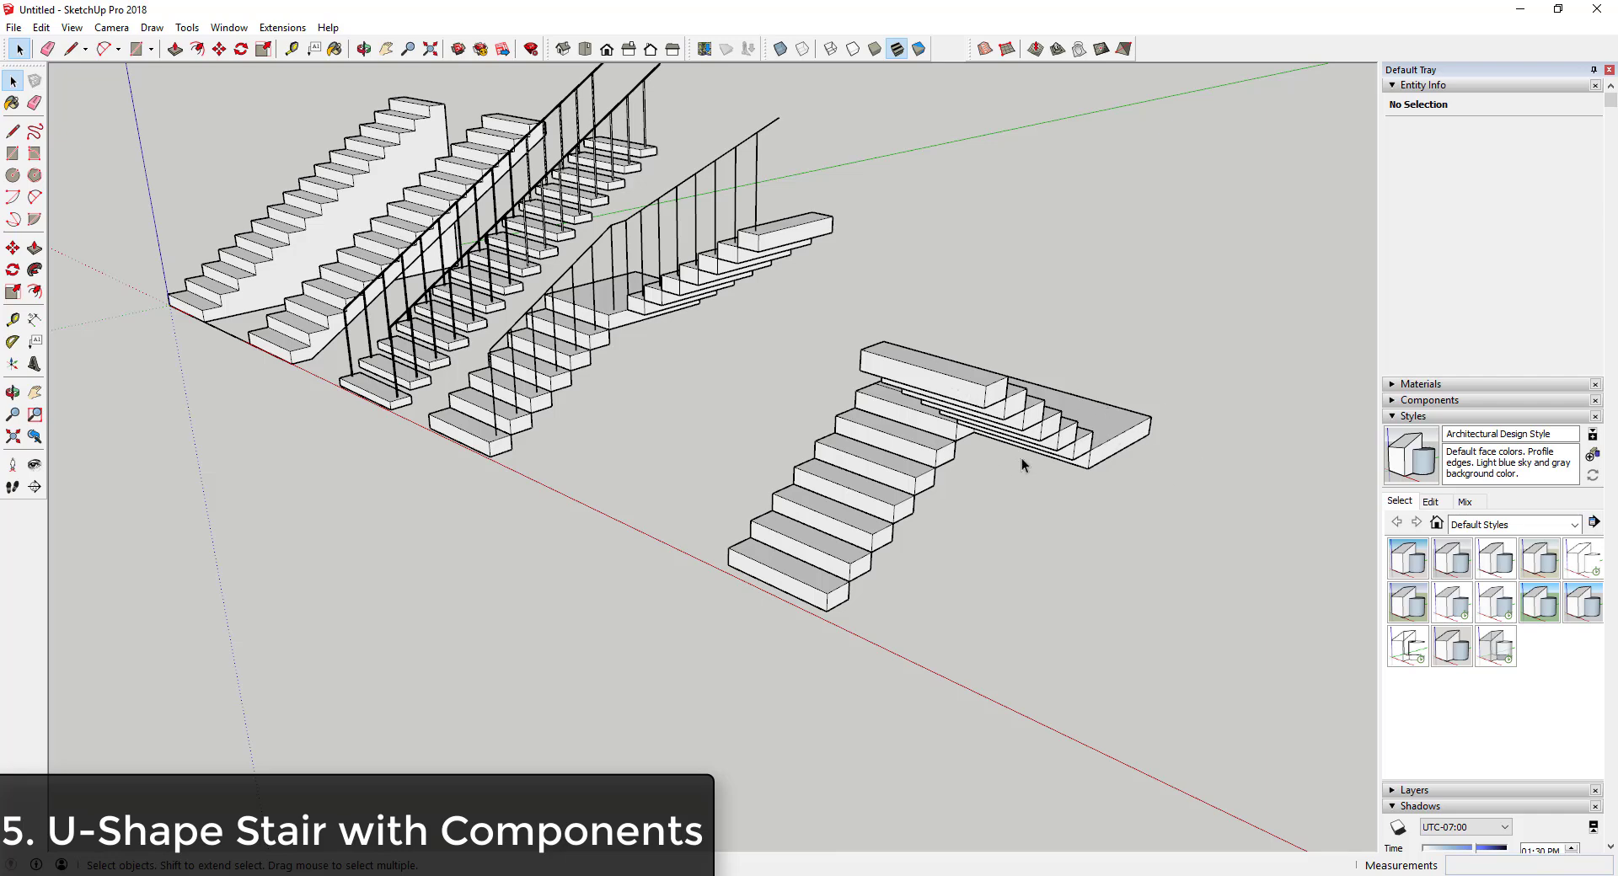
# - Open the bottom step component and push its top face down about 4 1/8" to thin all the treads
pyautogui.doubleClick(823, 581)
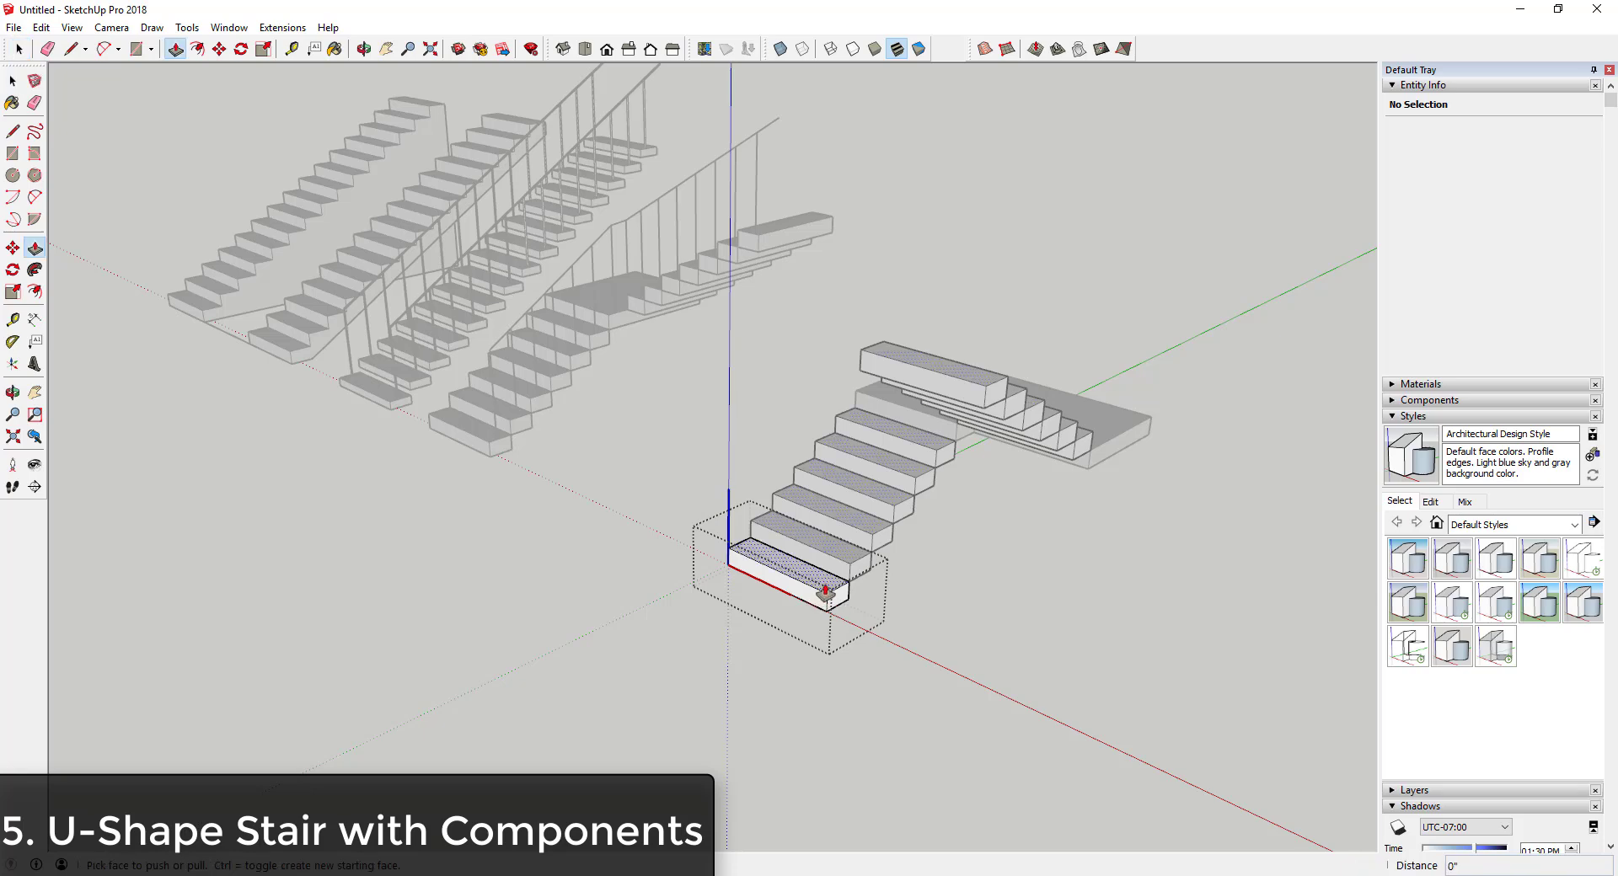
pyautogui.press('p')
pyautogui.click(828, 599)
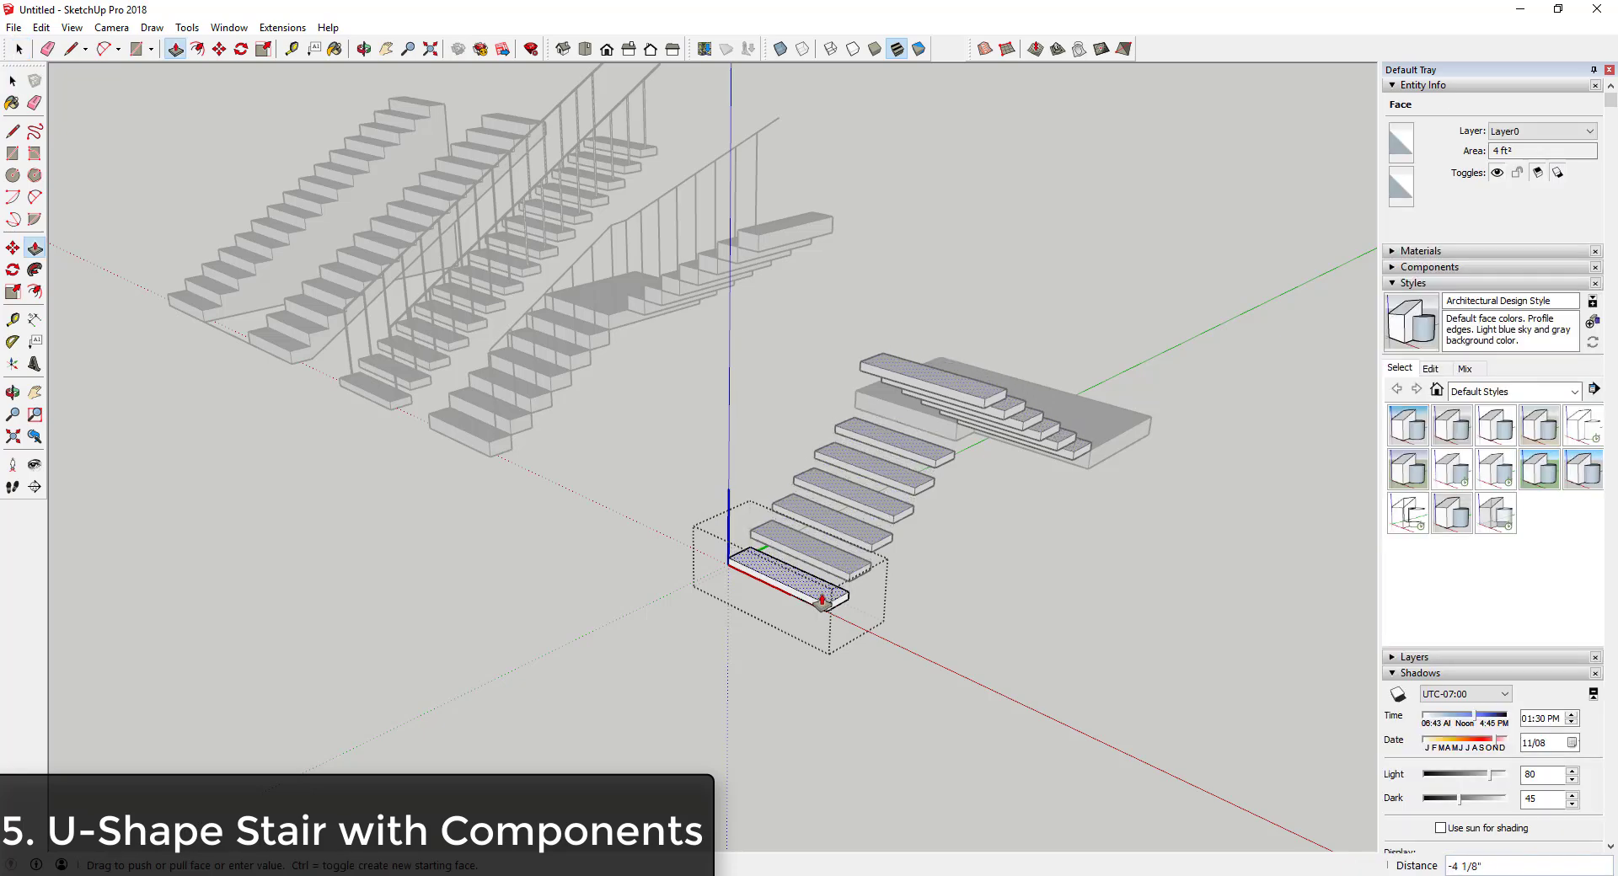
pyautogui.click(822, 602)
pyautogui.press('space')
pyautogui.click(1128, 626)
pyautogui.moveTo(1128, 625); pyautogui.dragTo(728, 569, button='middle')
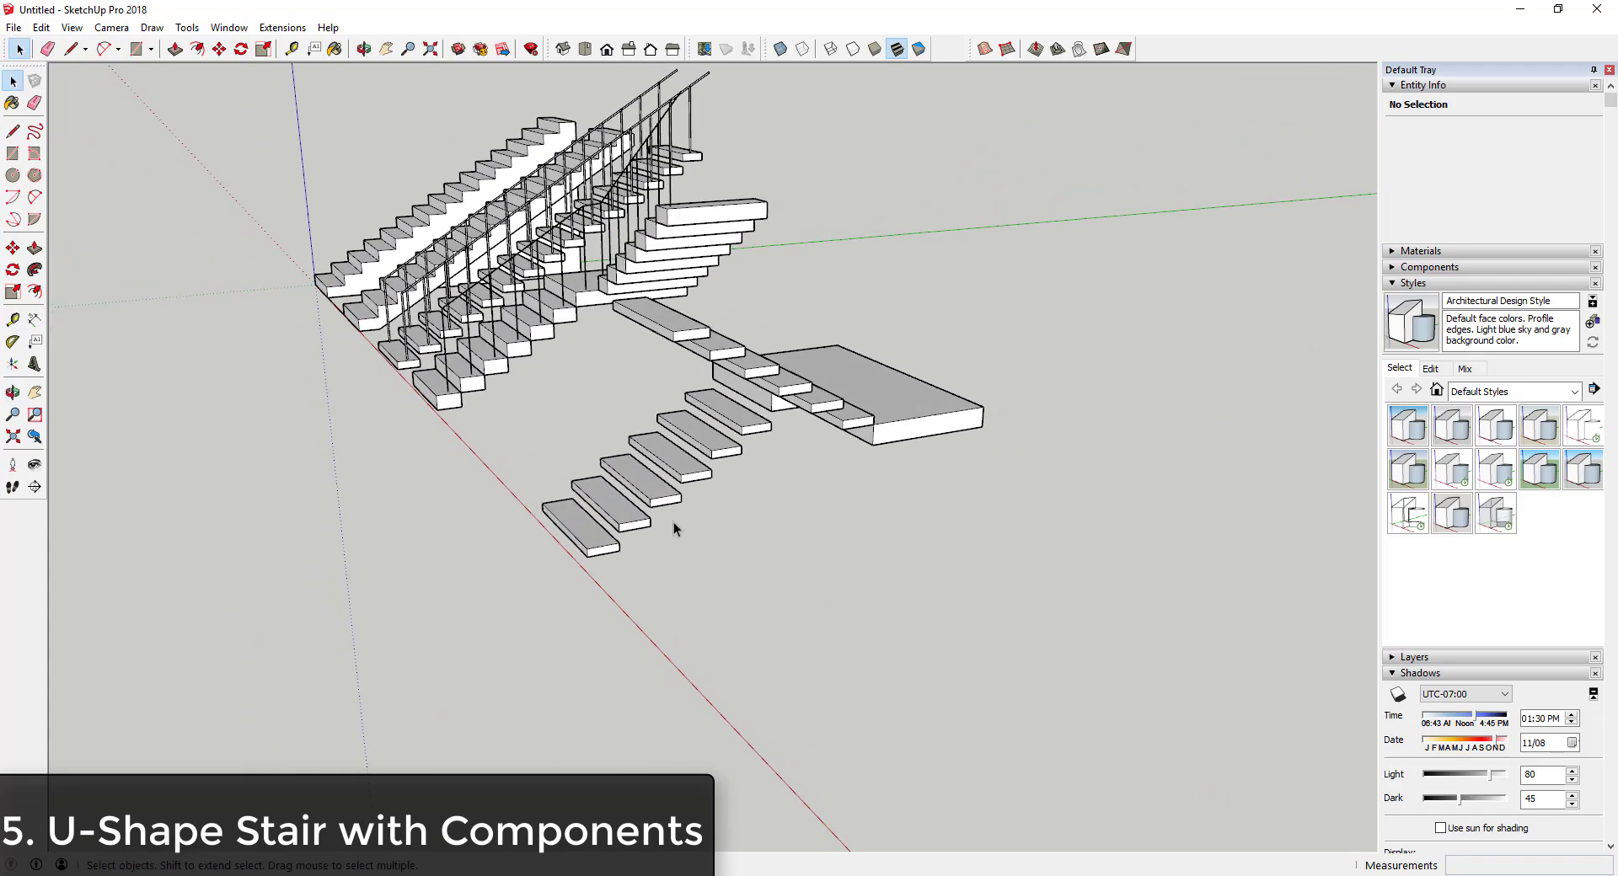
pyautogui.moveTo(674, 523); pyautogui.dragTo(954, 411, button='middle')
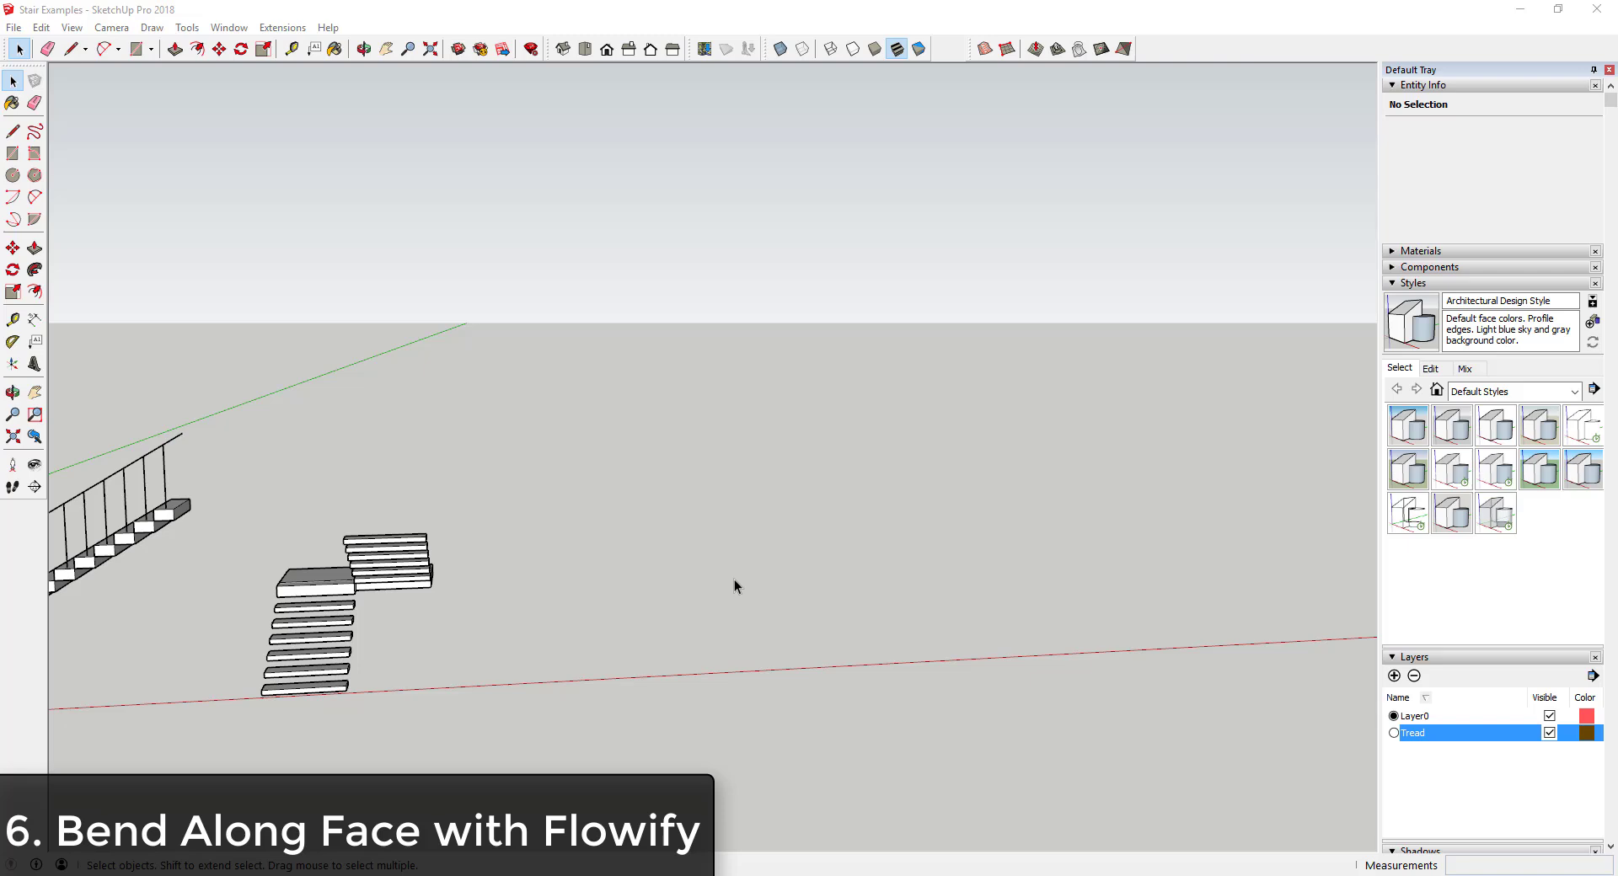
# - Draw a large rectangle on the ground with one edge along the red axis, beside the U-shaped stair
pyautogui.moveTo(723, 578); pyautogui.dragTo(750, 605, button='middle')
pyautogui.press('r')
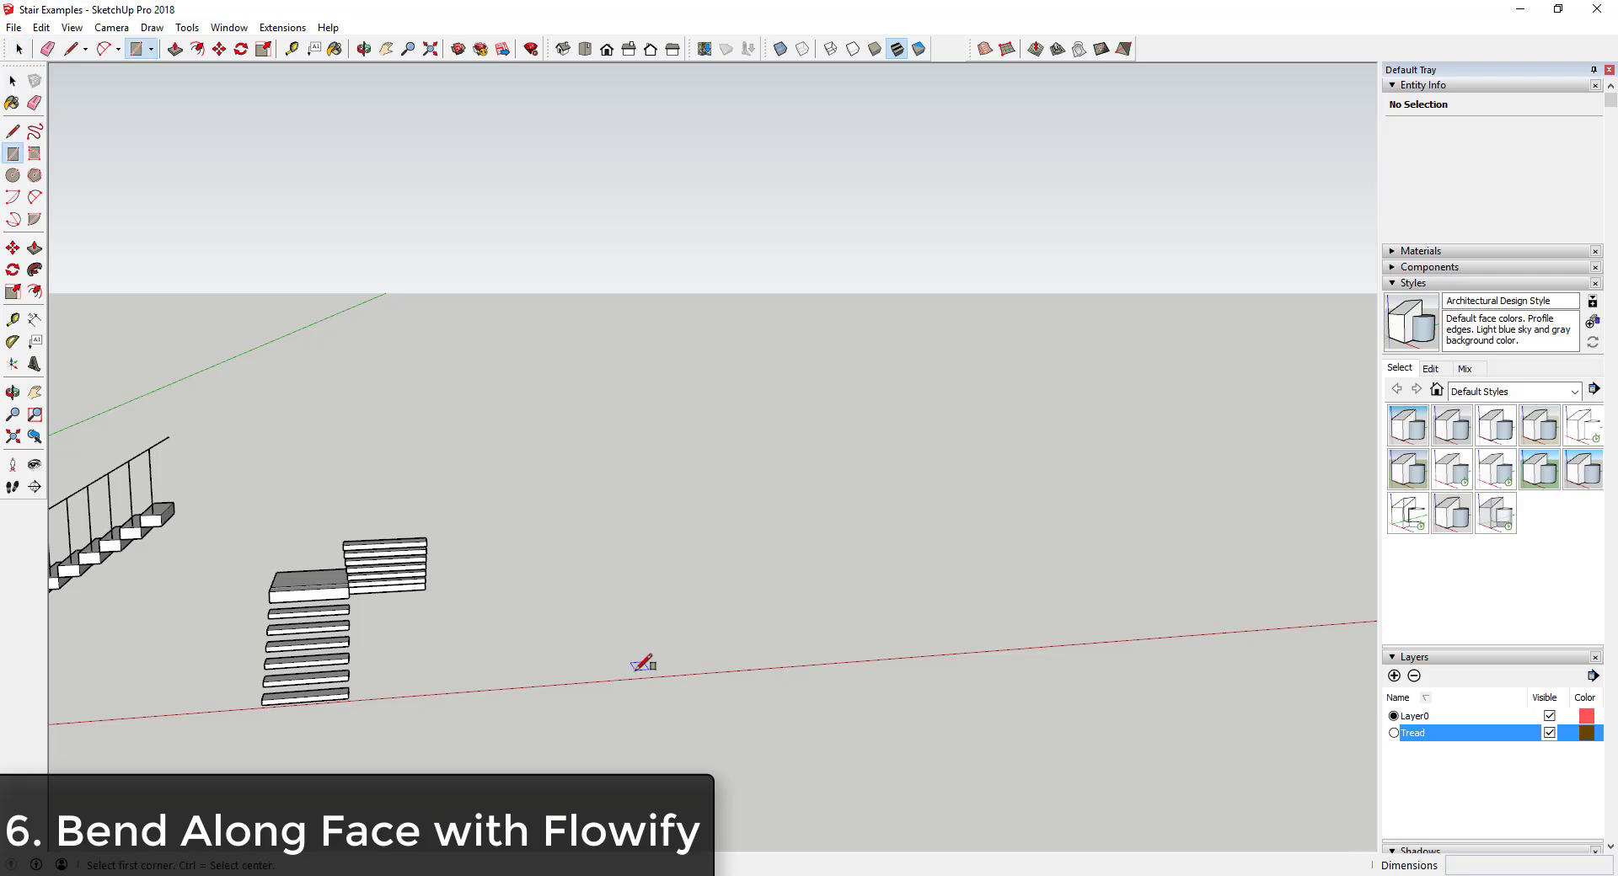
pyautogui.click(632, 671)
pyautogui.click(575, 685)
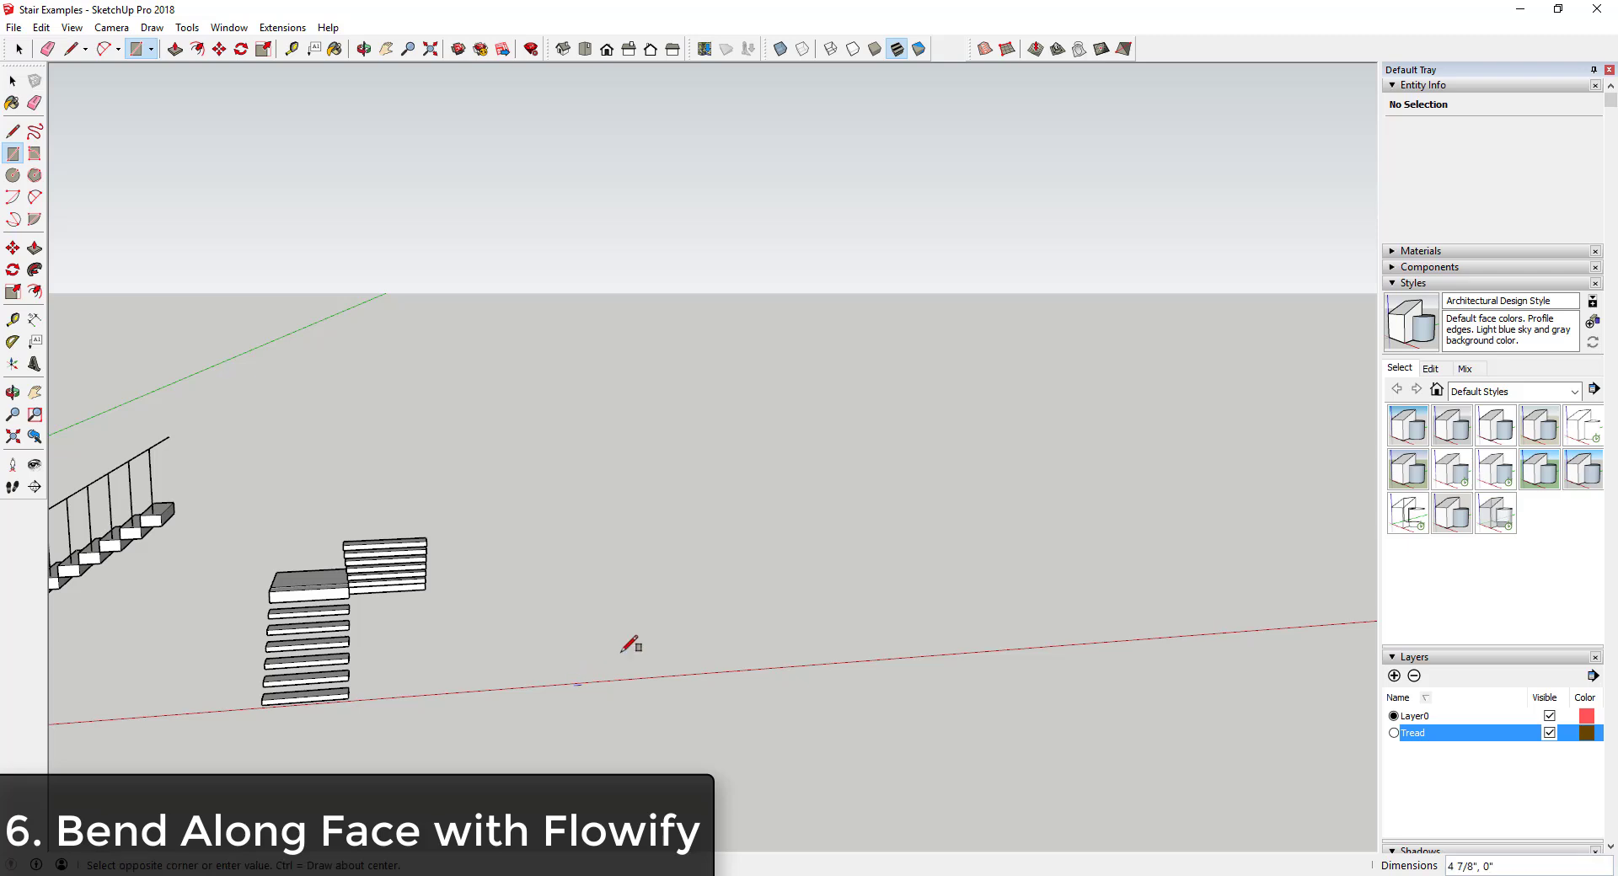
pyautogui.click(916, 513)
pyautogui.moveTo(750, 589); pyautogui.dragTo(652, 659, button='middle')
pyautogui.press('space')
pyautogui.press('r')
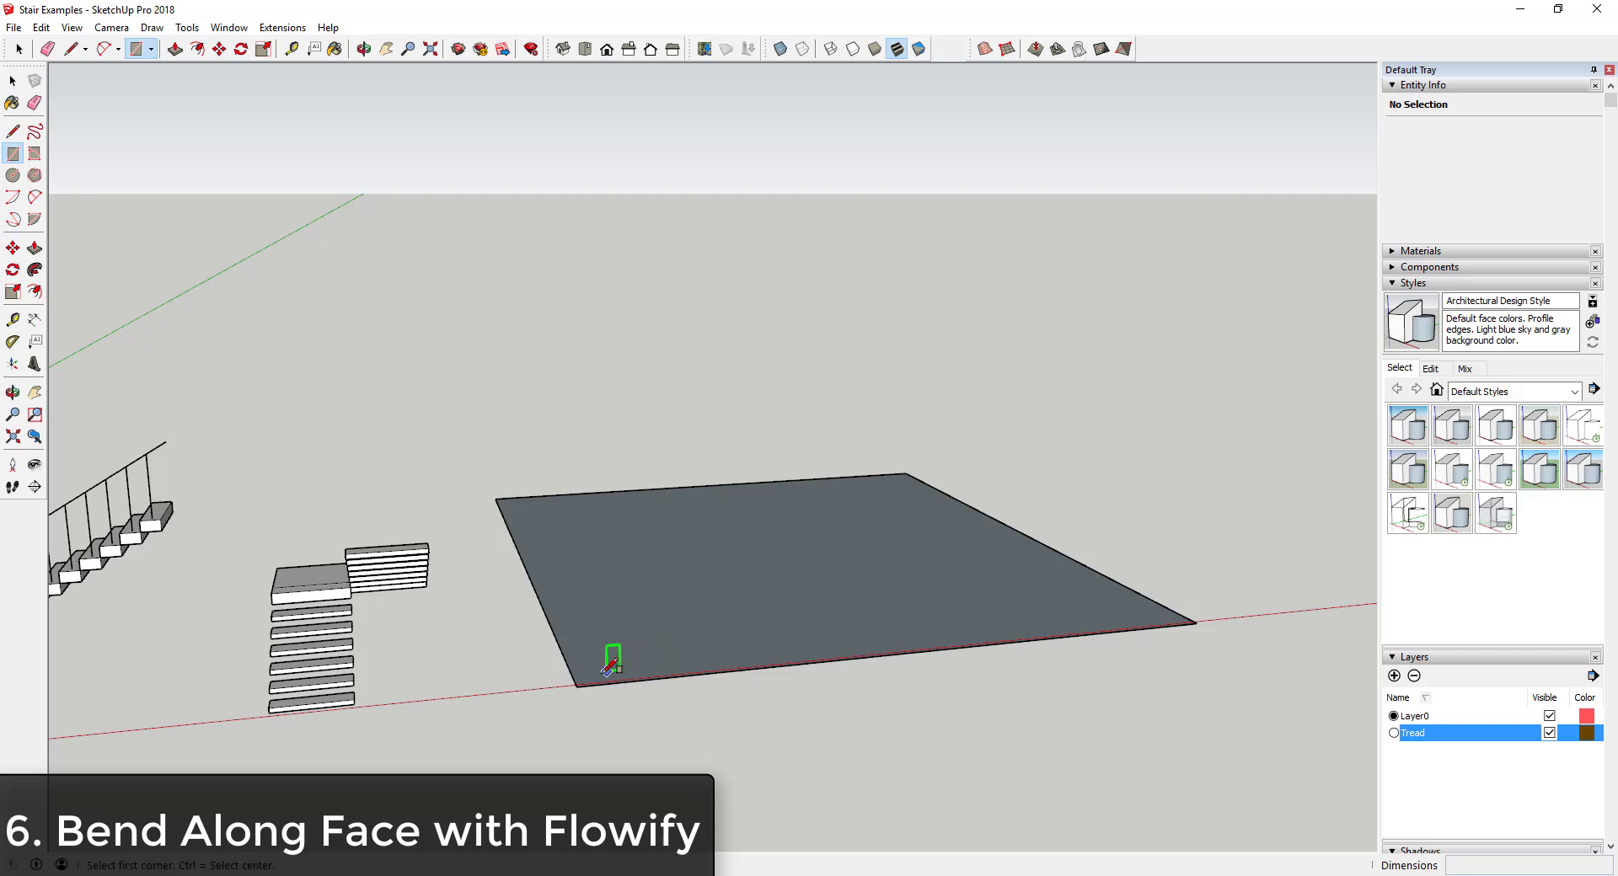
pyautogui.click(600, 675)
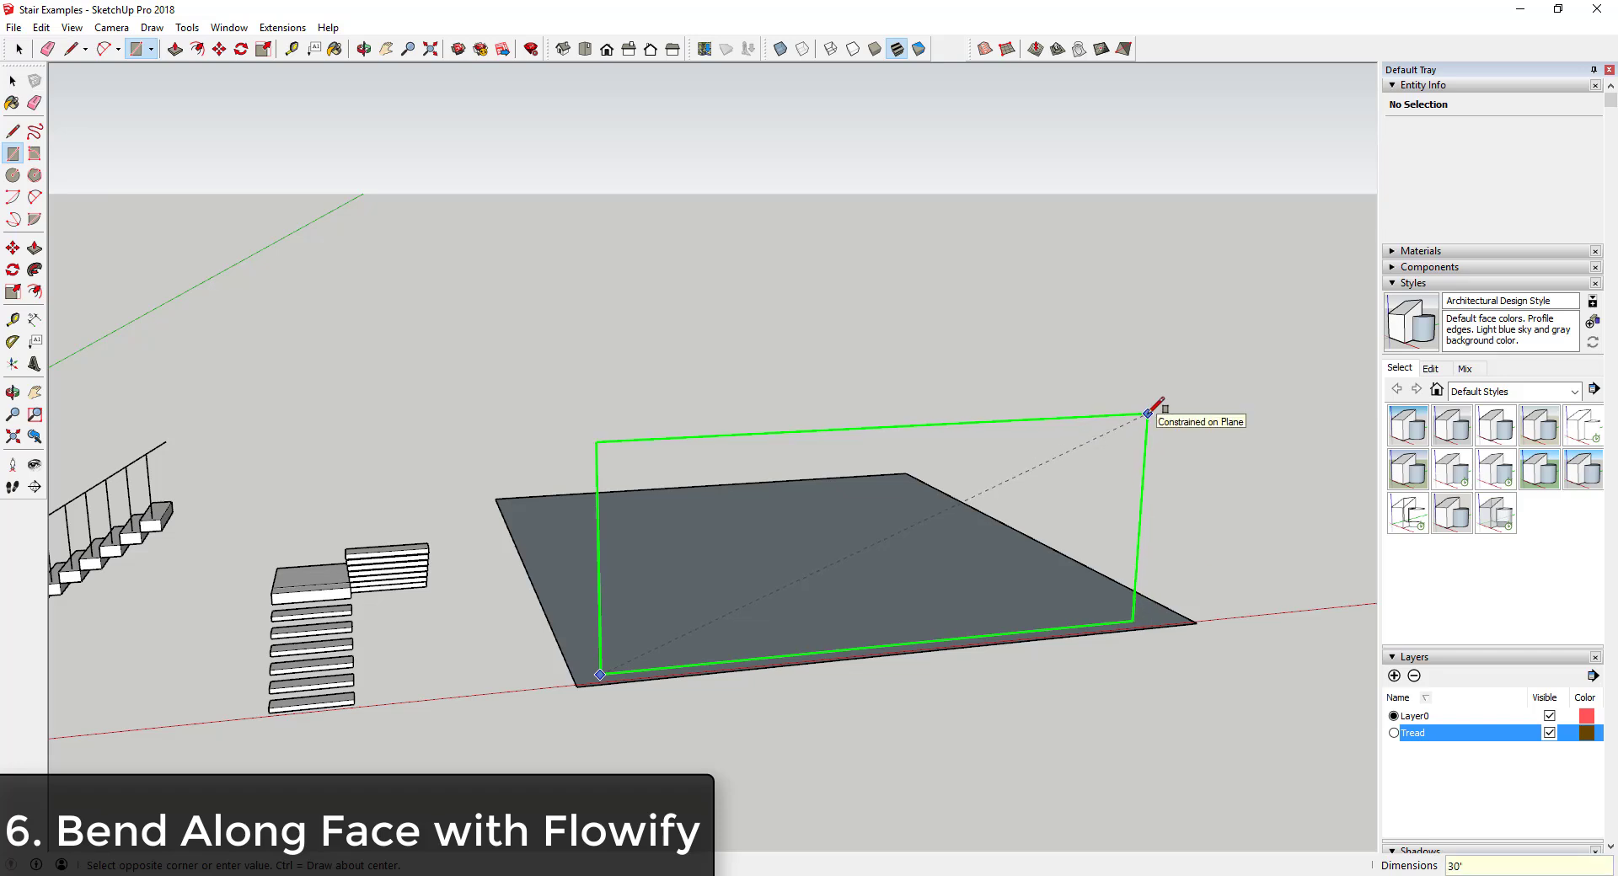
pyautogui.press('Return')
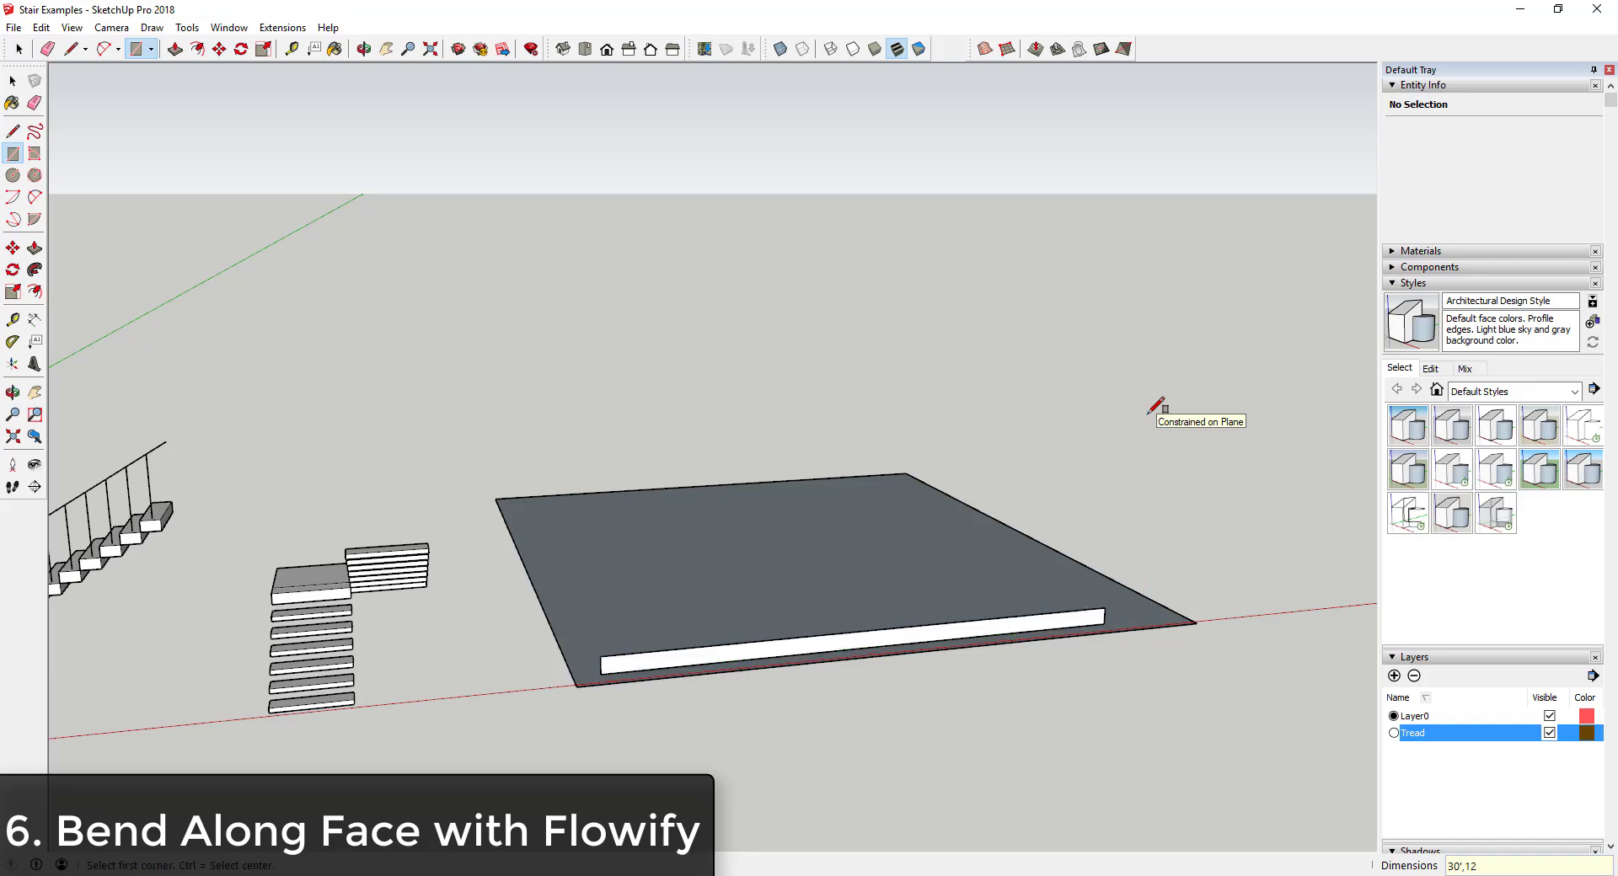
pyautogui.hotkey('ctrl', 'z')
# - Draw a vertical 30' by 12' rectangle standing on the ground face, parallel to the red axis
pyautogui.click(597, 670)
pyautogui.click(1109, 423)
pyautogui.press('space')
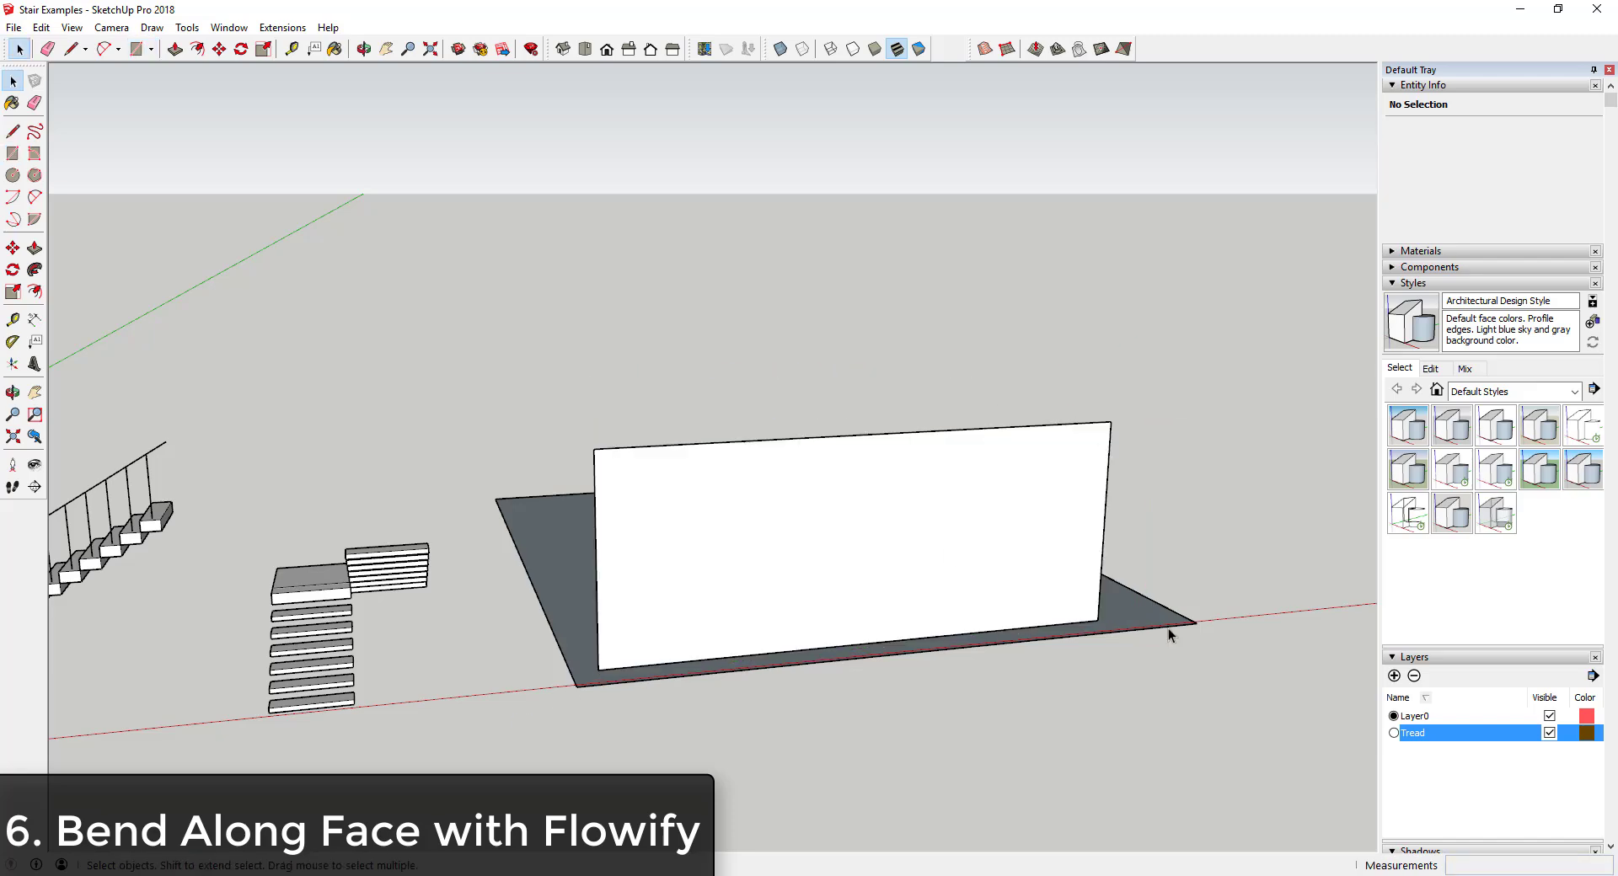
# - Draw an open U-shaped path of three 10' lines on the ground face behind the vertical rectangle
pyautogui.moveTo(885, 590)
pyautogui.mouseDown(button='middle')
pyautogui.moveTo(968, 556)
pyautogui.moveTo(1180, 601)
pyautogui.mouseUp(button='middle')
pyautogui.scroll(-1, 790, 578)
pyautogui.scroll(2, 221, 541)
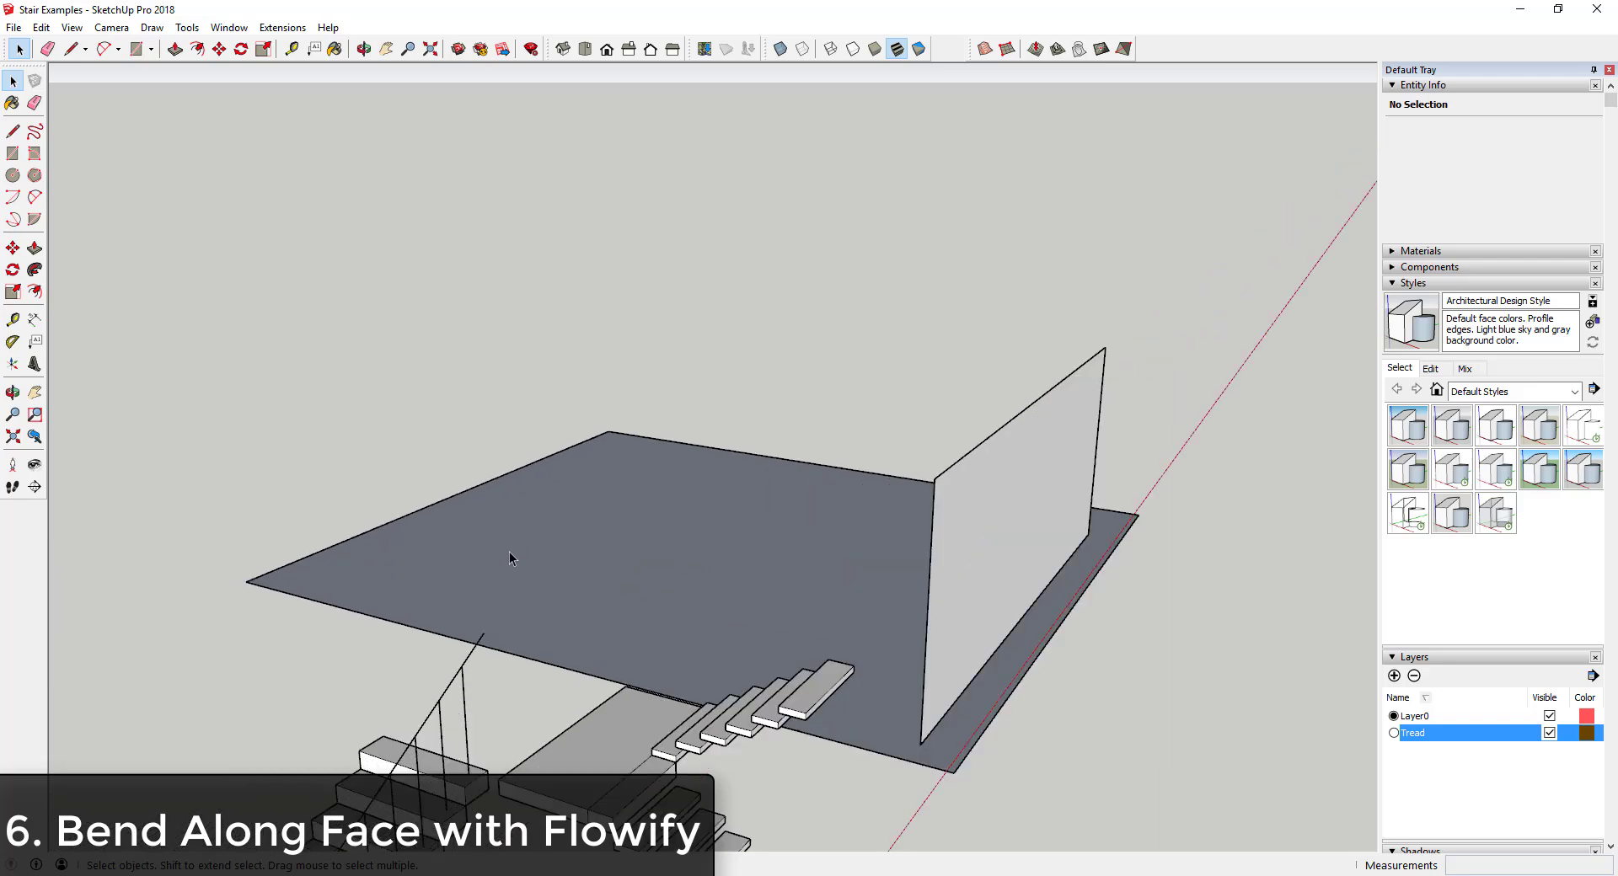
pyautogui.press('l')
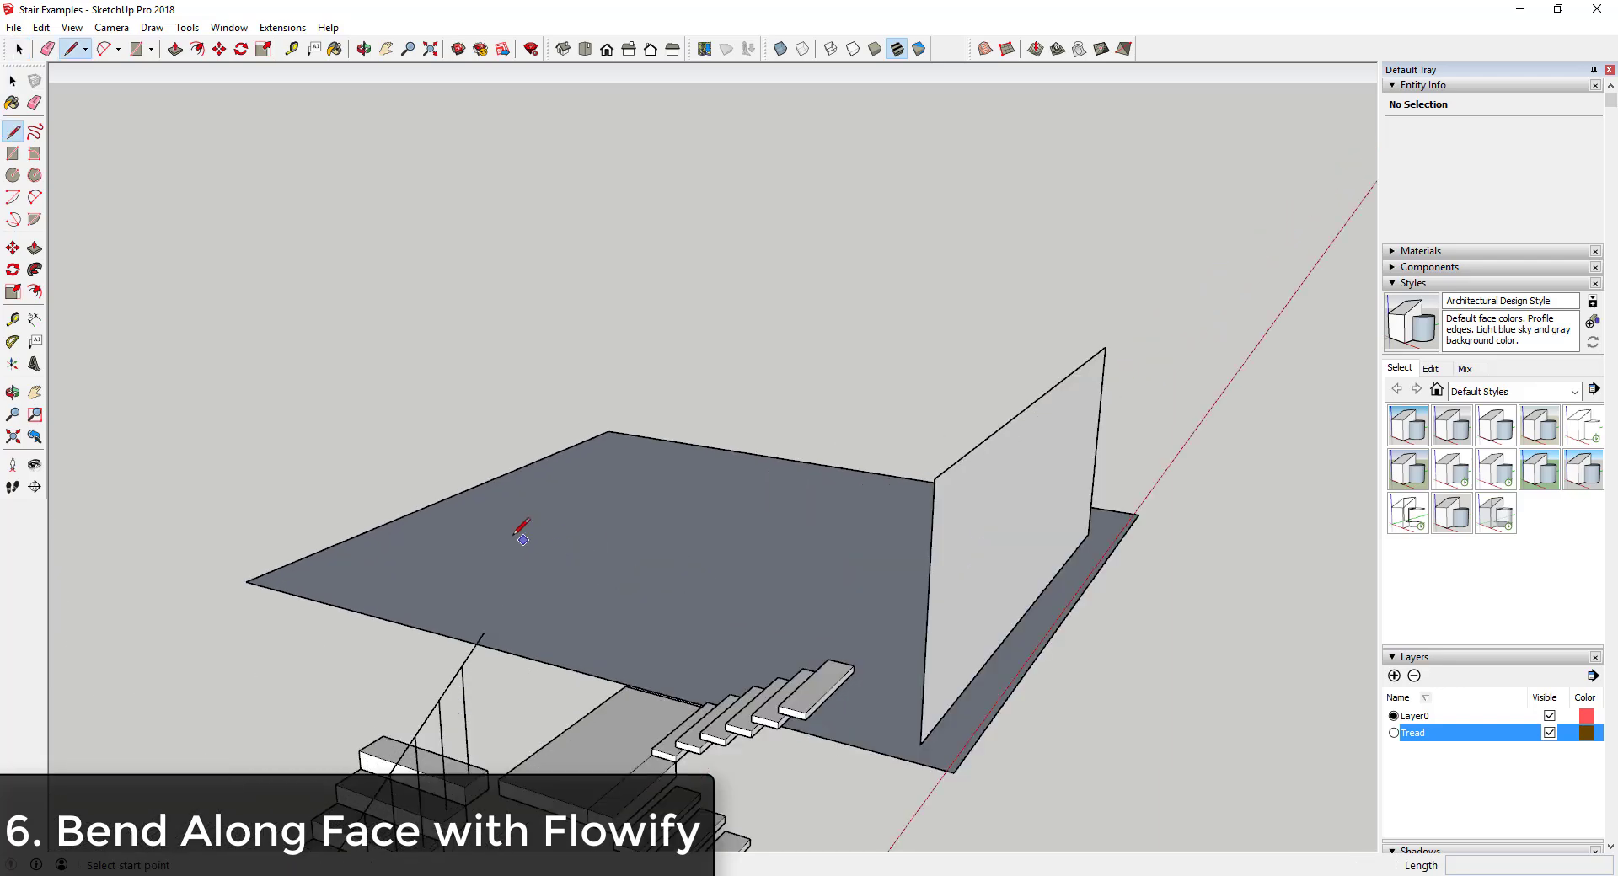
pyautogui.click(446, 548)
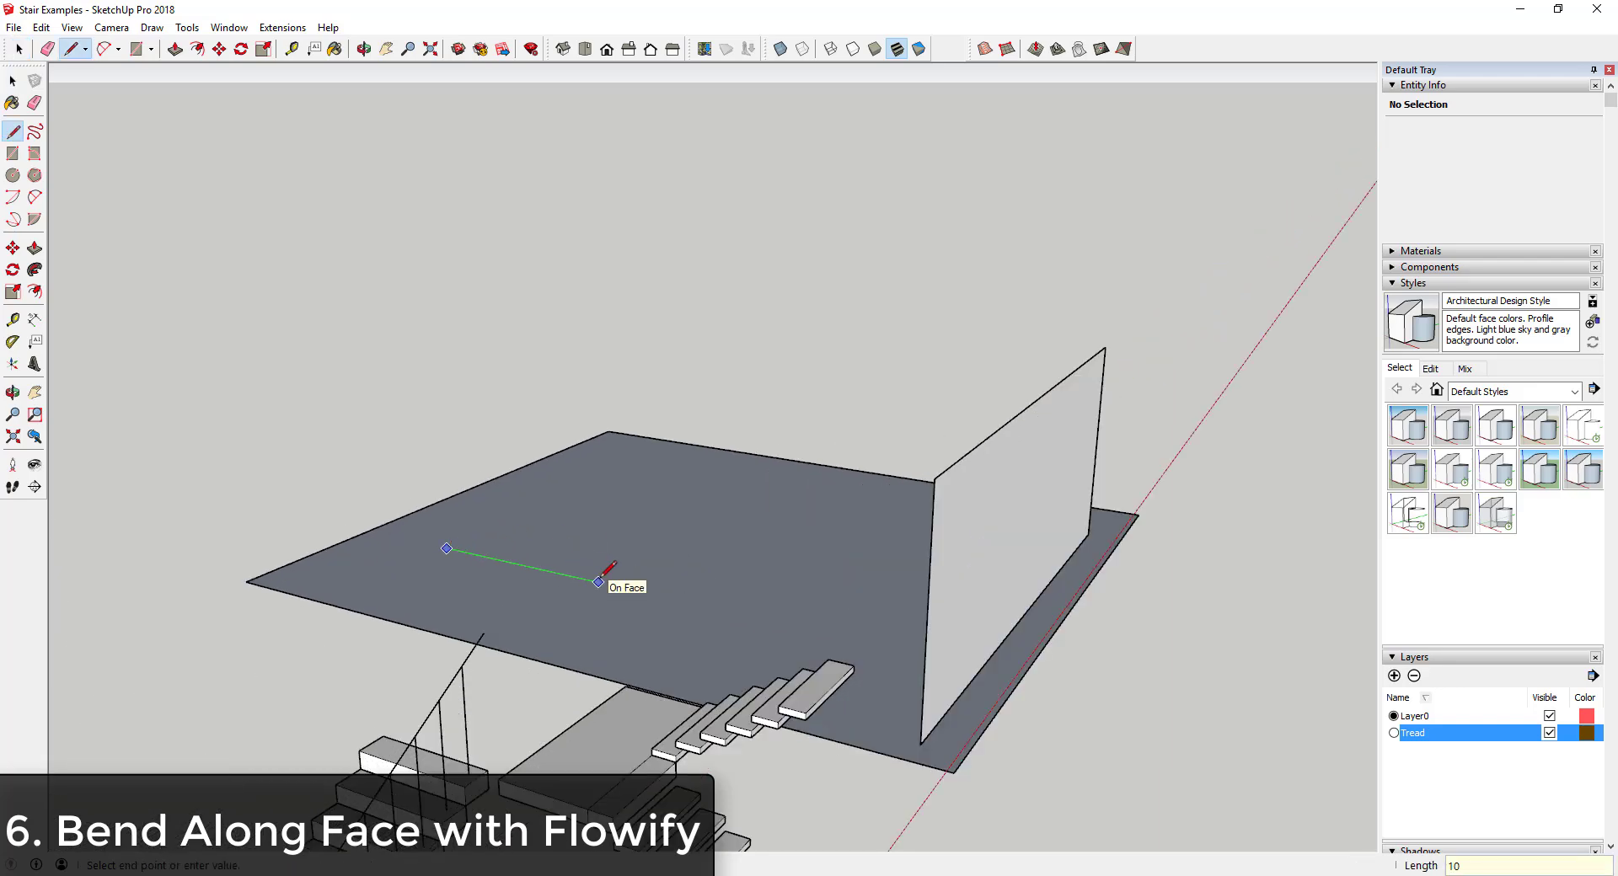
pyautogui.click(672, 527)
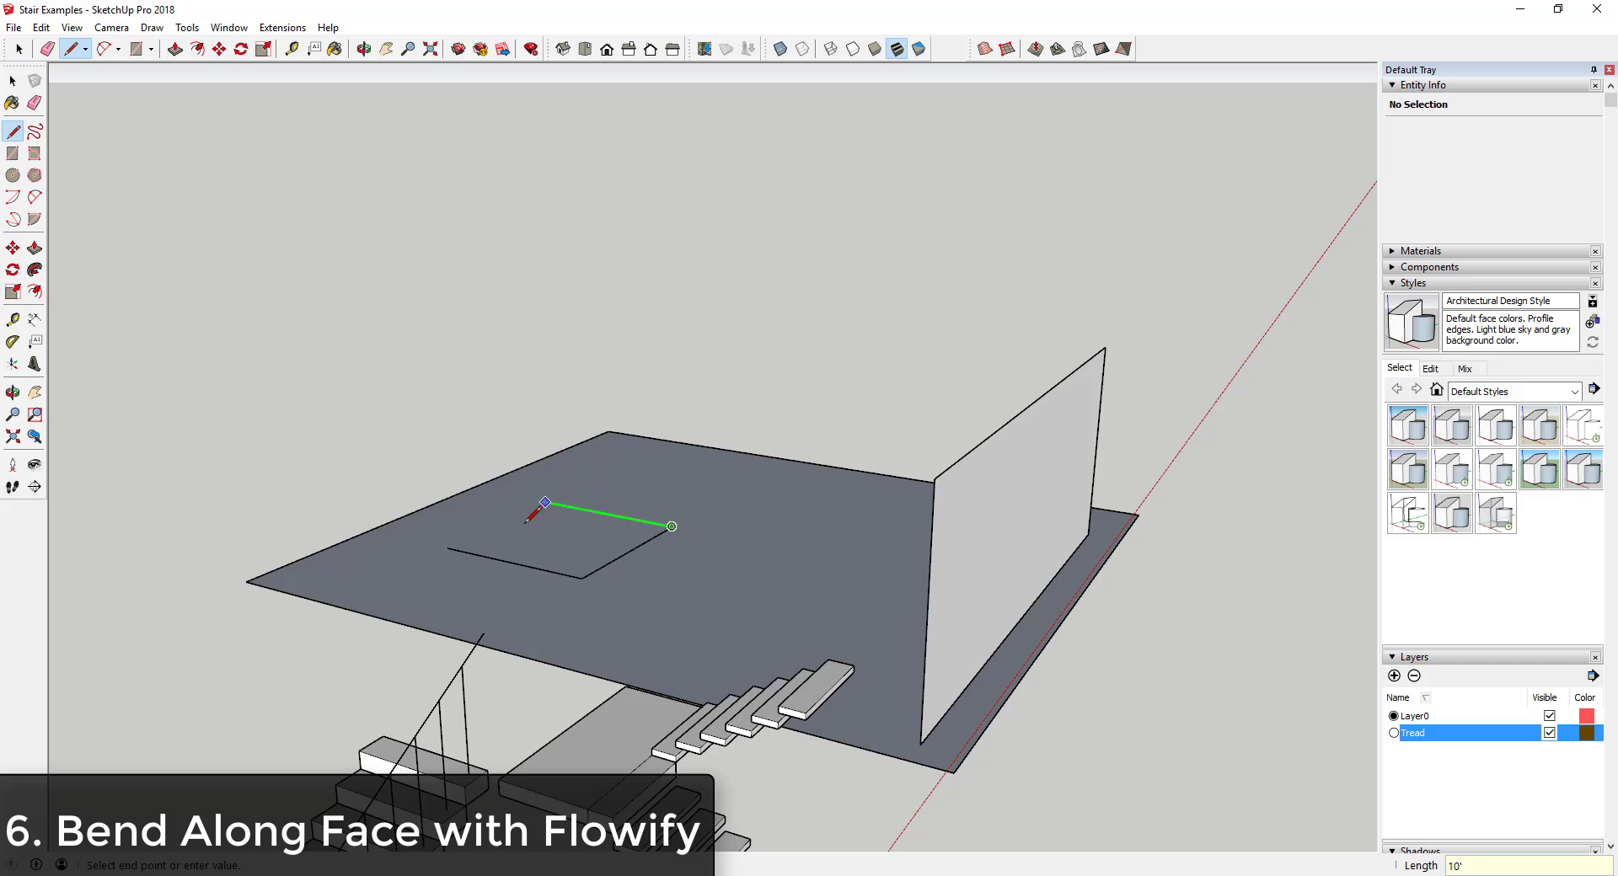
pyautogui.click(450, 547)
pyautogui.press('space')
# - Erase the ground face and its boundary edges, keeping the U-shaped path and the vertical rectangle
pyautogui.moveTo(721, 584); pyautogui.dragTo(582, 576, button='middle')
pyautogui.scroll(-1, 582, 576)
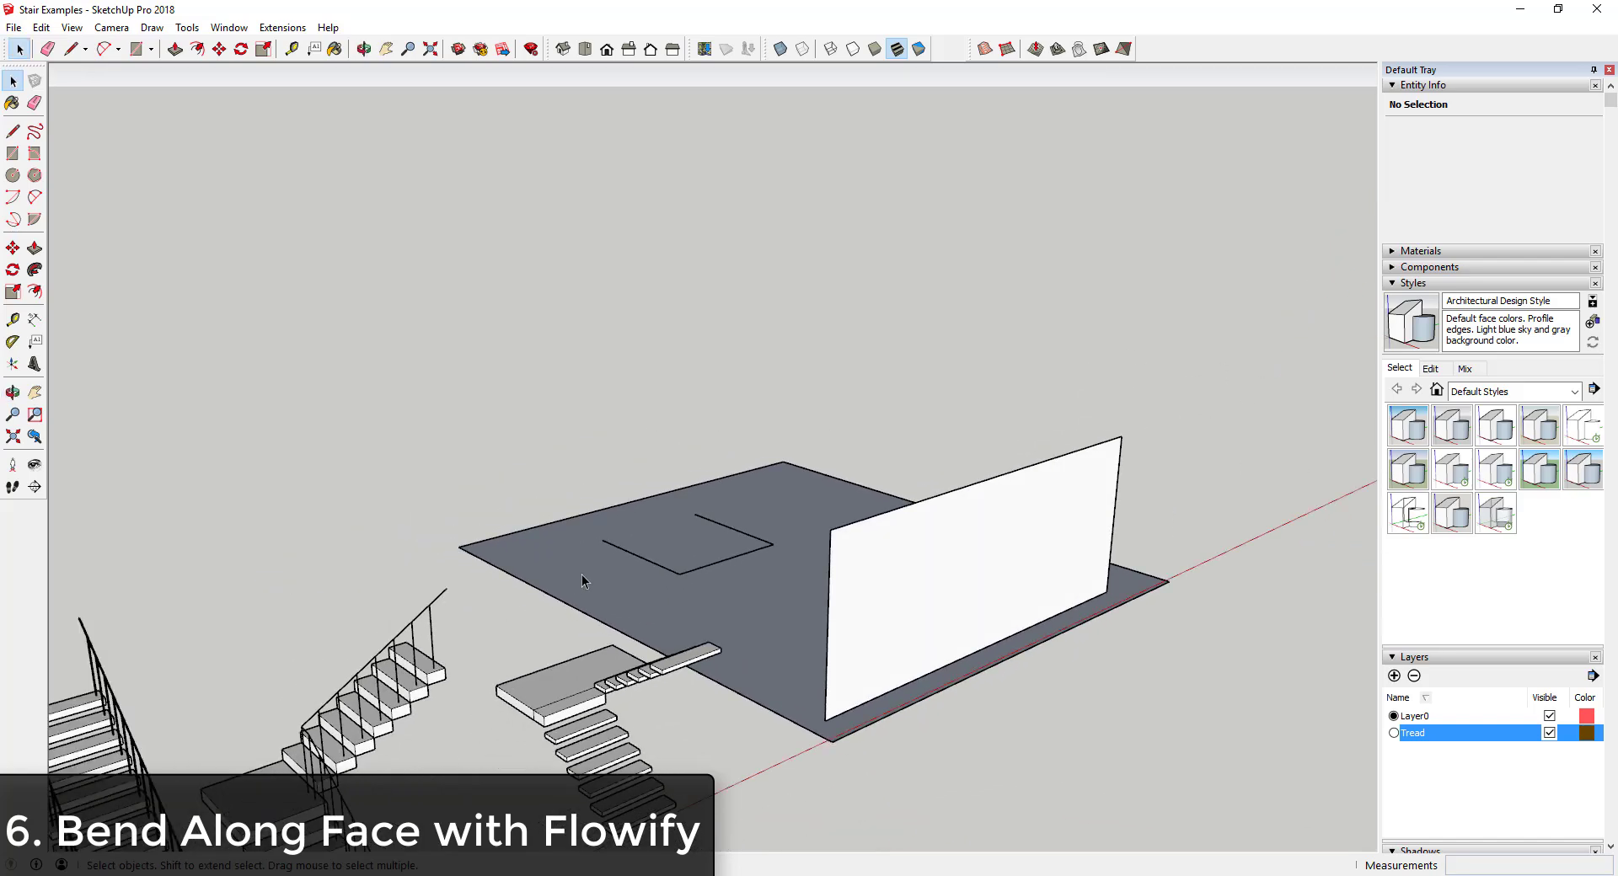
pyautogui.scroll(-3, 581, 575)
pyautogui.moveTo(877, 682); pyautogui.dragTo(767, 685, button='middle')
pyautogui.press('e')
pyautogui.moveTo(667, 586); pyautogui.dragTo(848, 501)
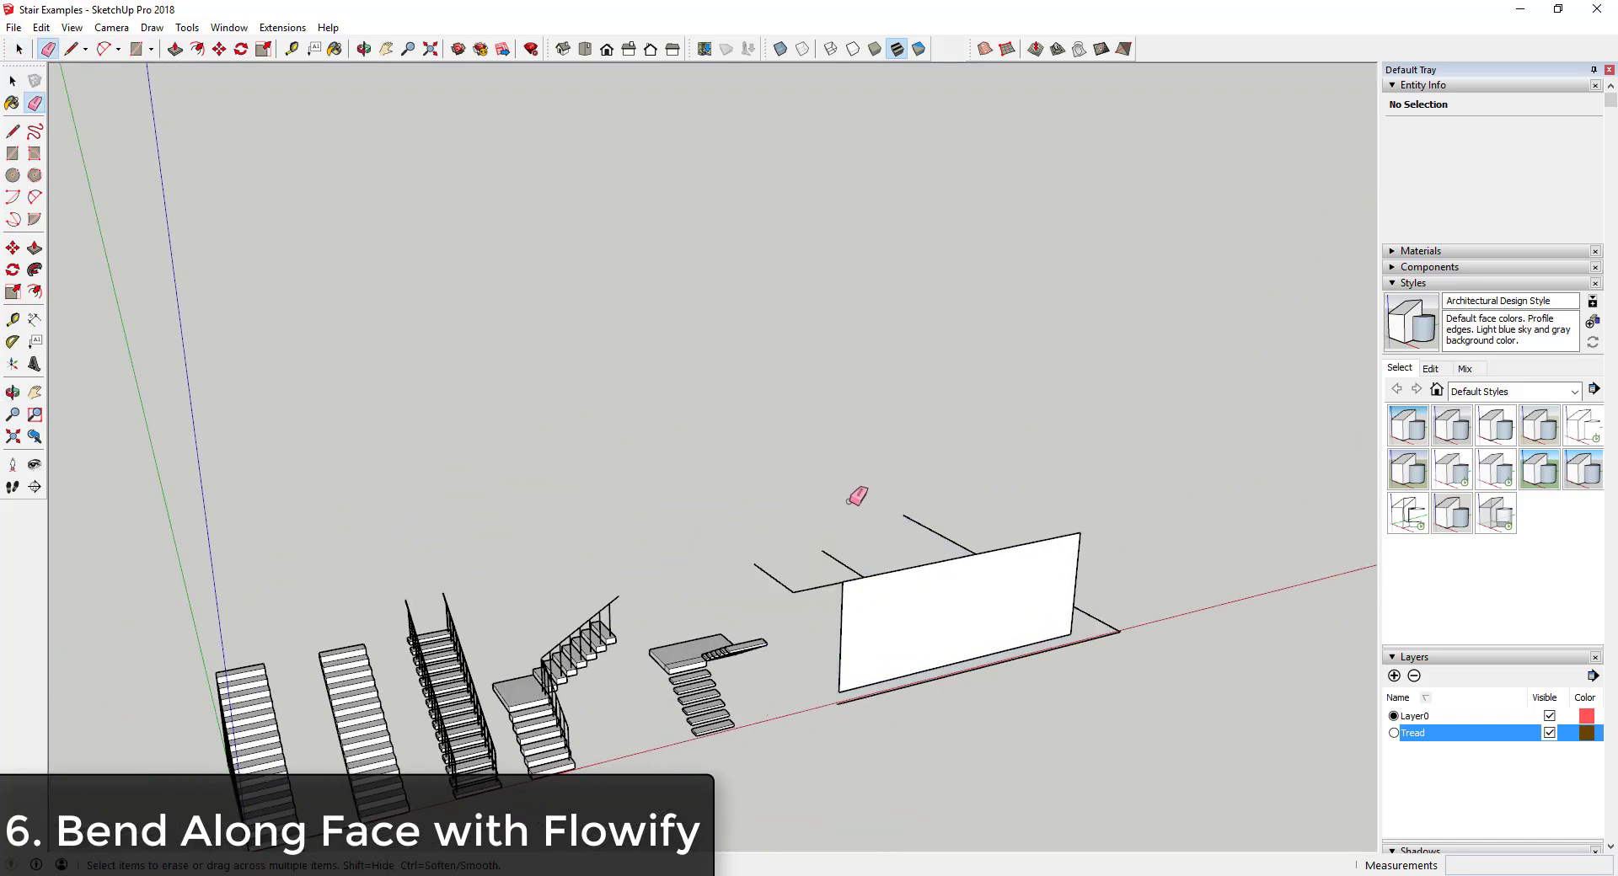
pyautogui.moveTo(1111, 627); pyautogui.dragTo(1137, 647)
pyautogui.moveTo(1167, 696)
pyautogui.mouseDown(button='middle')
pyautogui.moveTo(1057, 650)
pyautogui.moveTo(1111, 596)
pyautogui.moveTo(1109, 564)
pyautogui.mouseUp(button='middle')
pyautogui.scroll(3, 1056, 651)
# - Try to divide the top edge of the vertical rectangle into equal segments
pyautogui.press('space')
pyautogui.click(796, 635)
pyautogui.scroll(4, 923, 650)
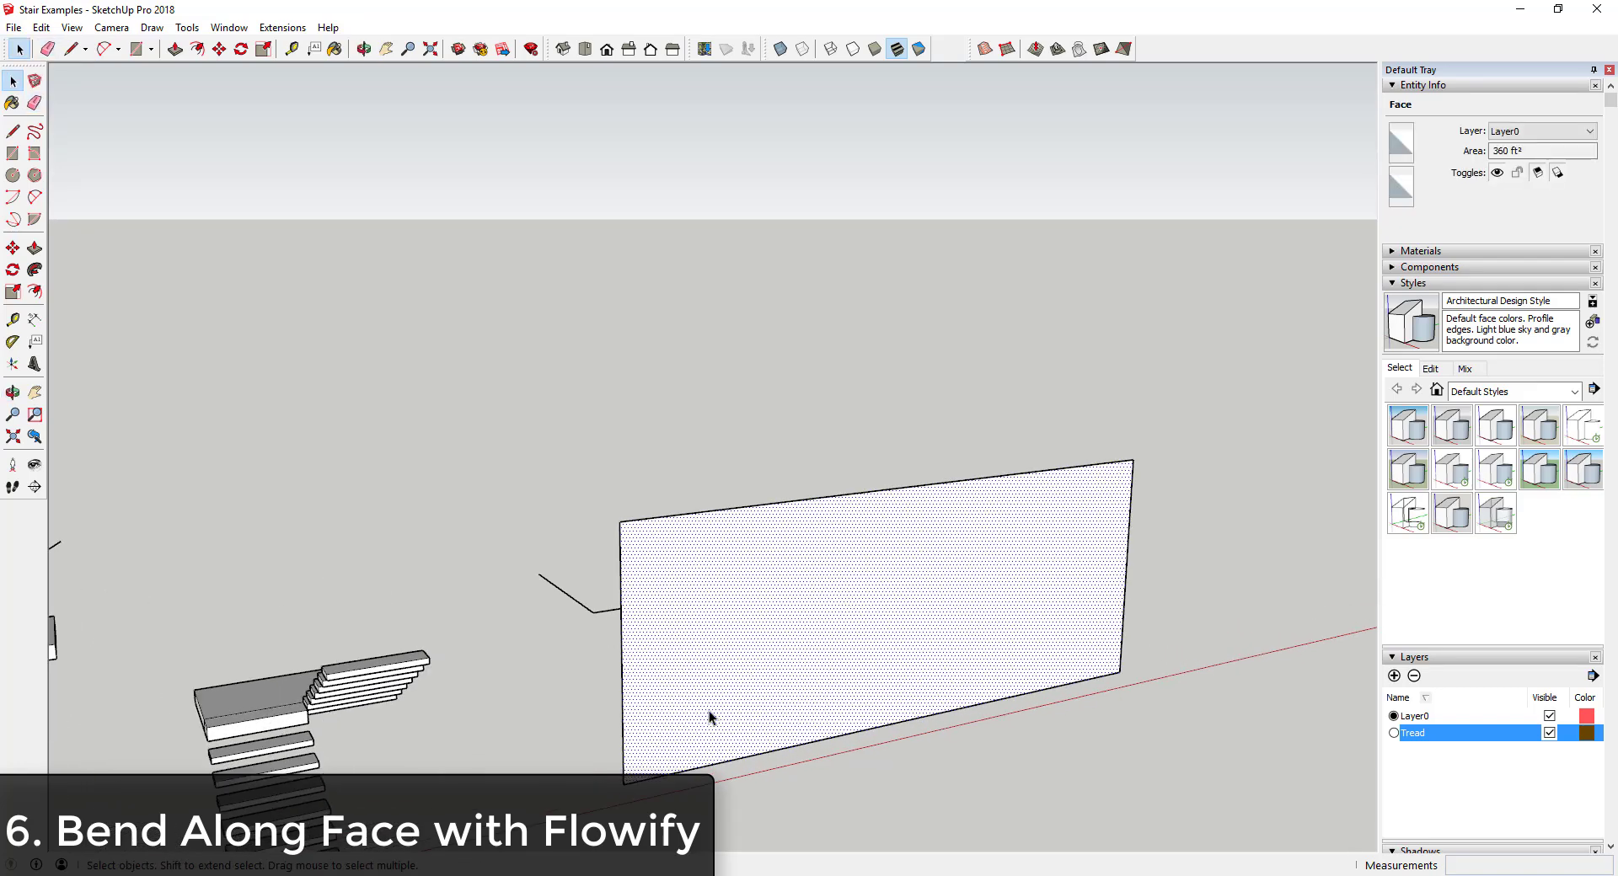
pyautogui.moveTo(710, 710); pyautogui.dragTo(723, 645, button='middle')
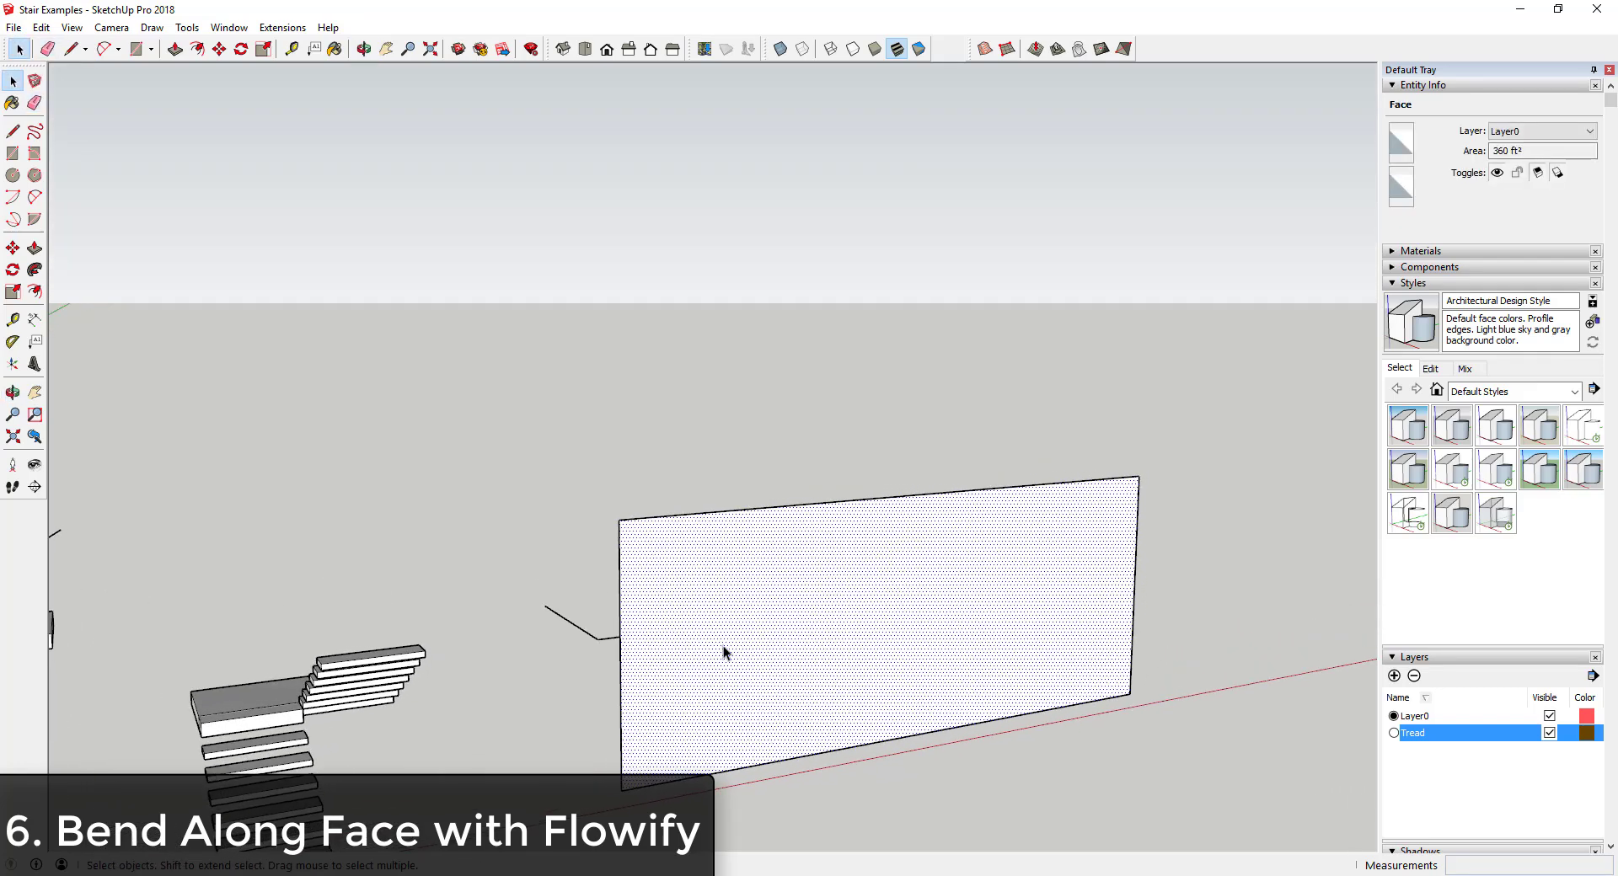
pyautogui.click(620, 685)
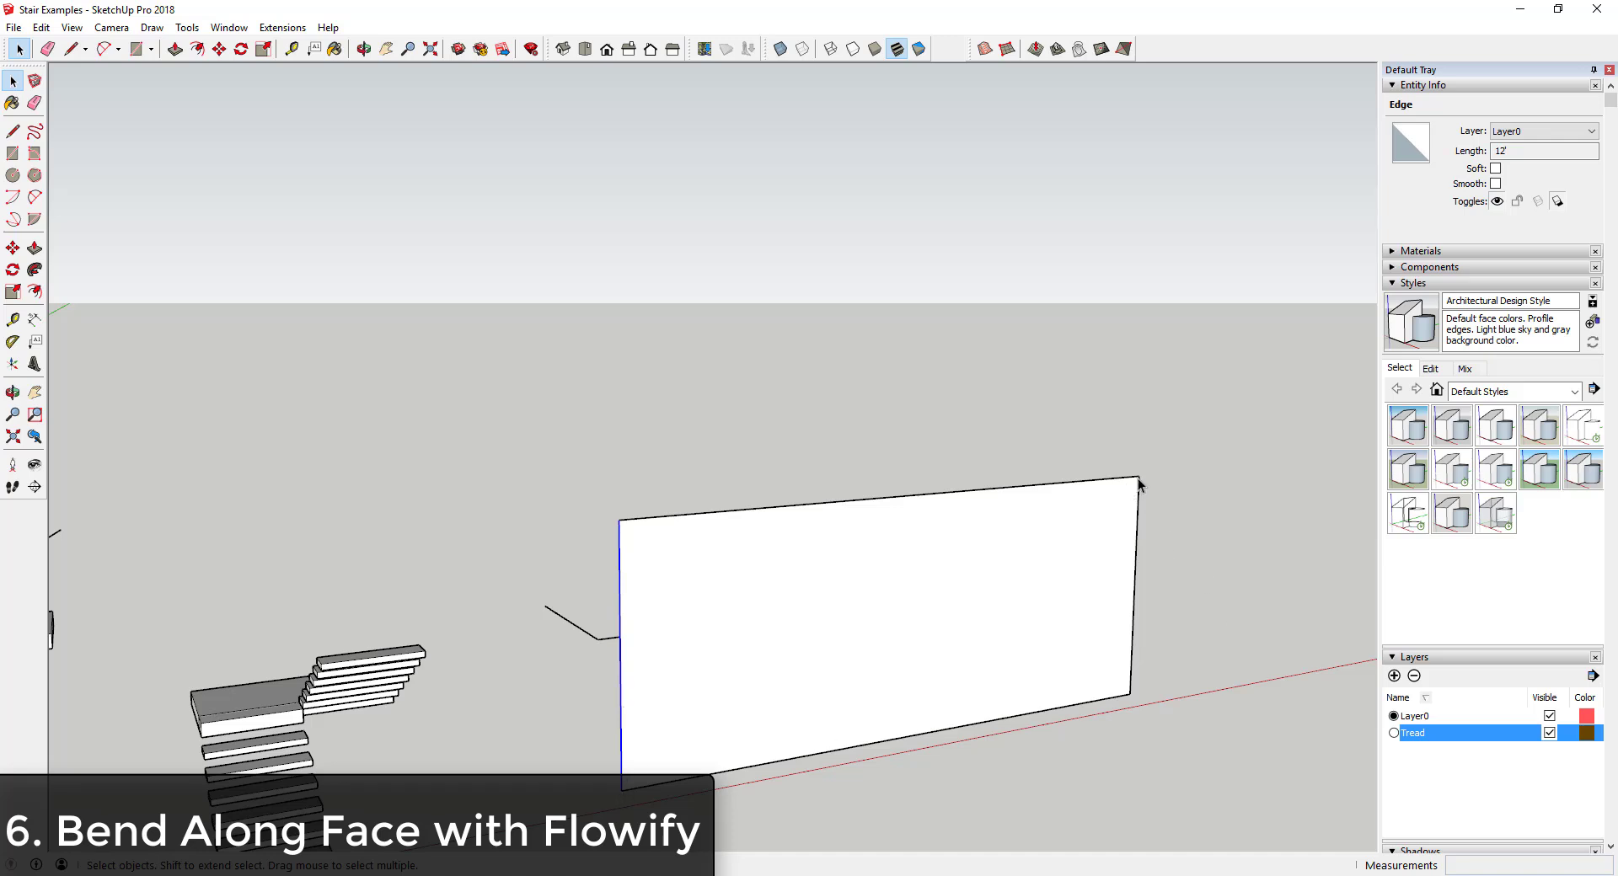
pyautogui.rightClick(1084, 487)
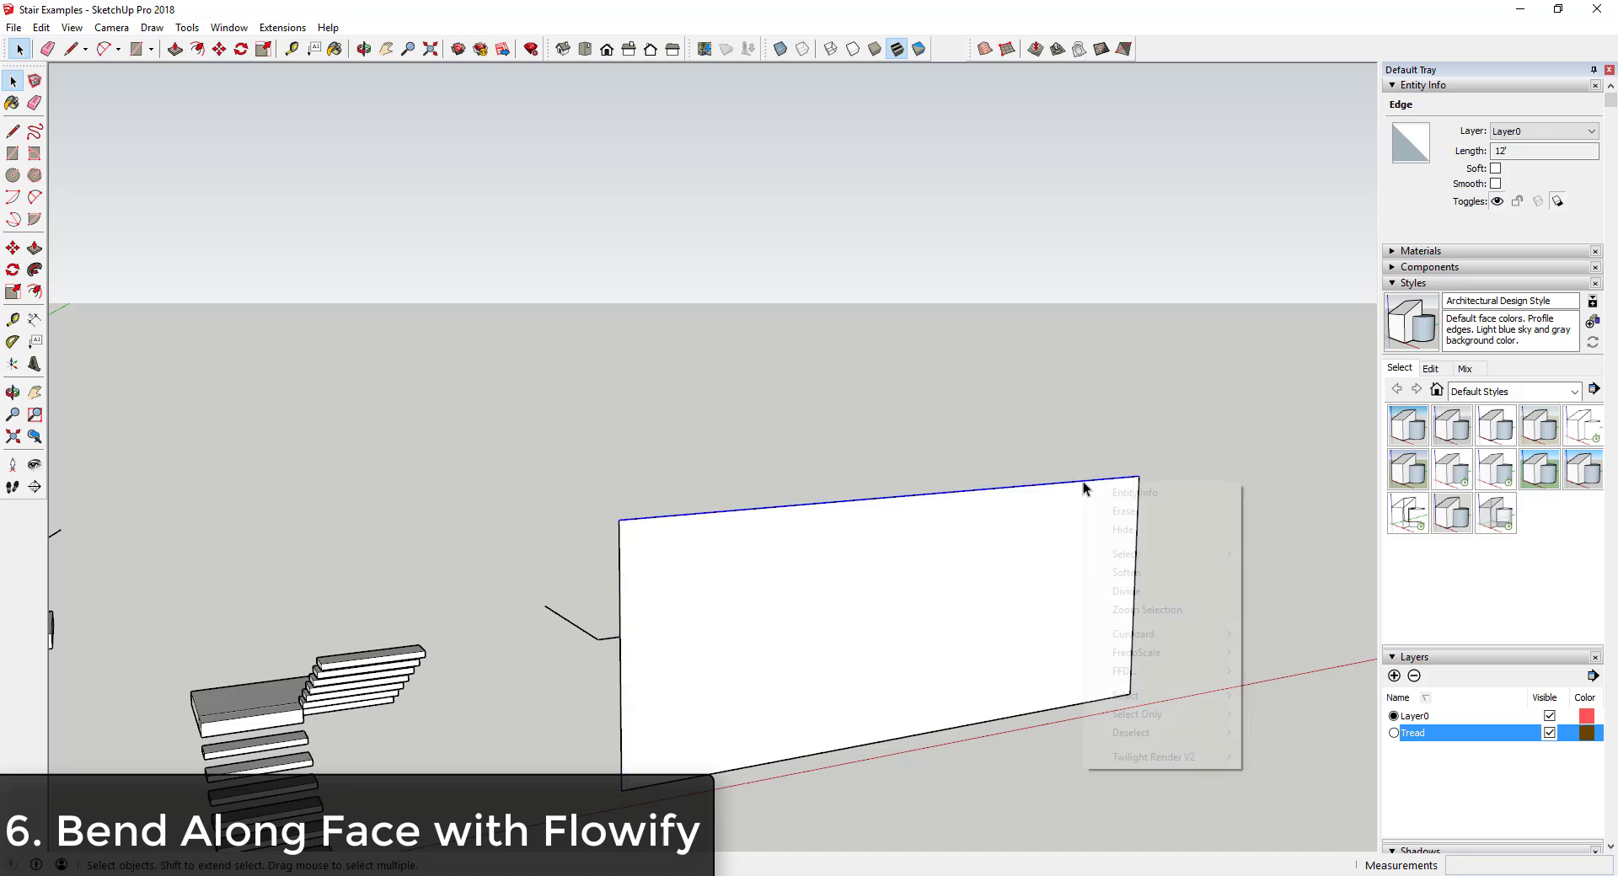
pyautogui.click(1105, 591)
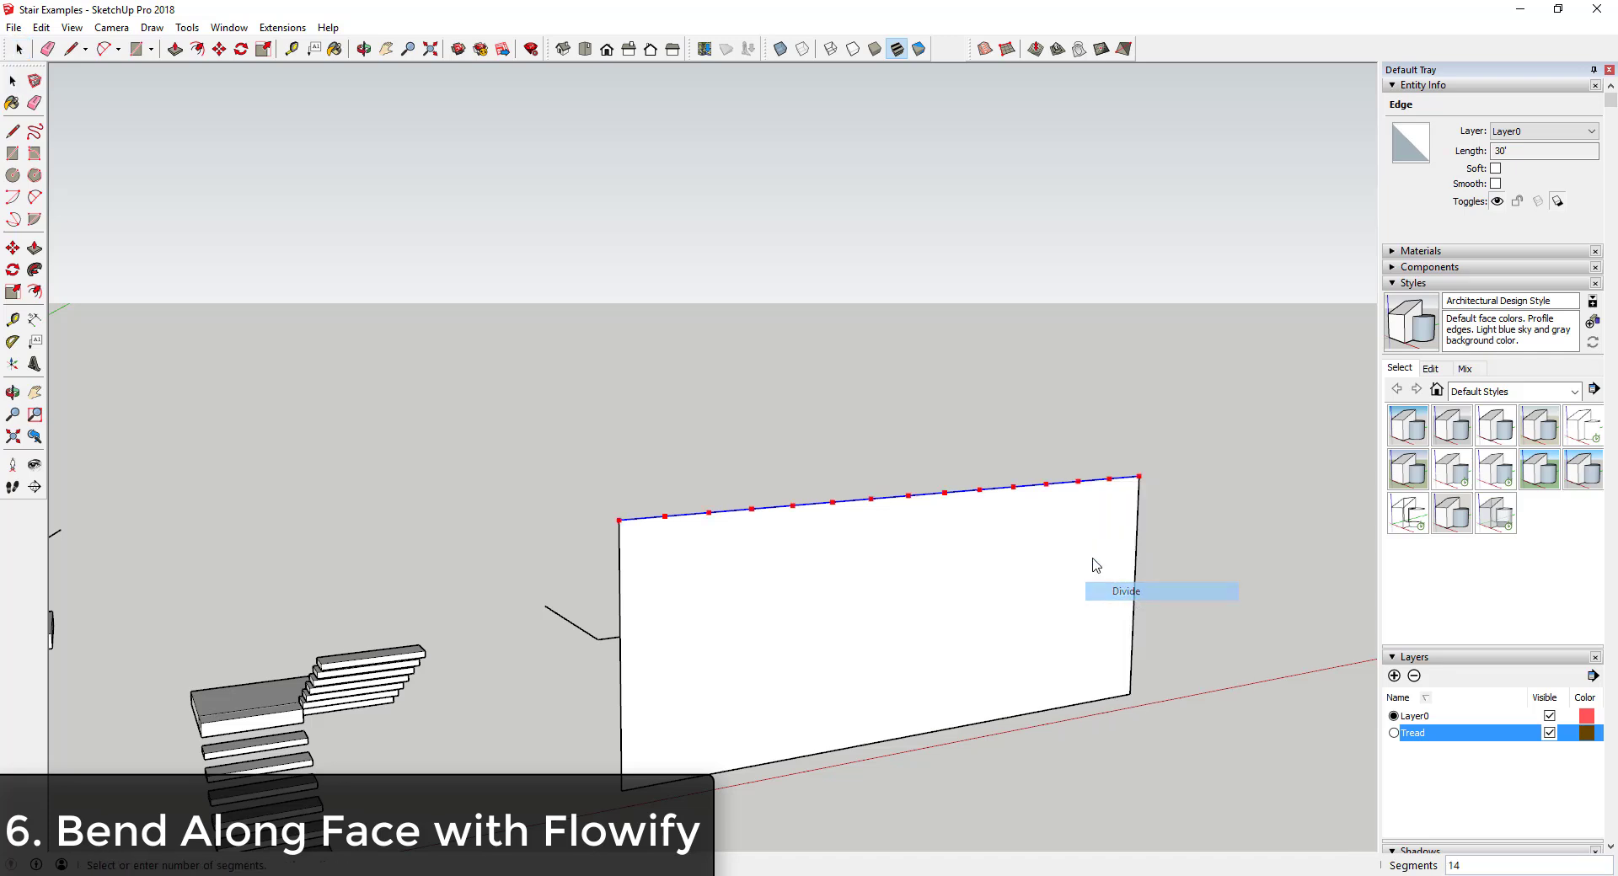
pyautogui.click(1129, 482)
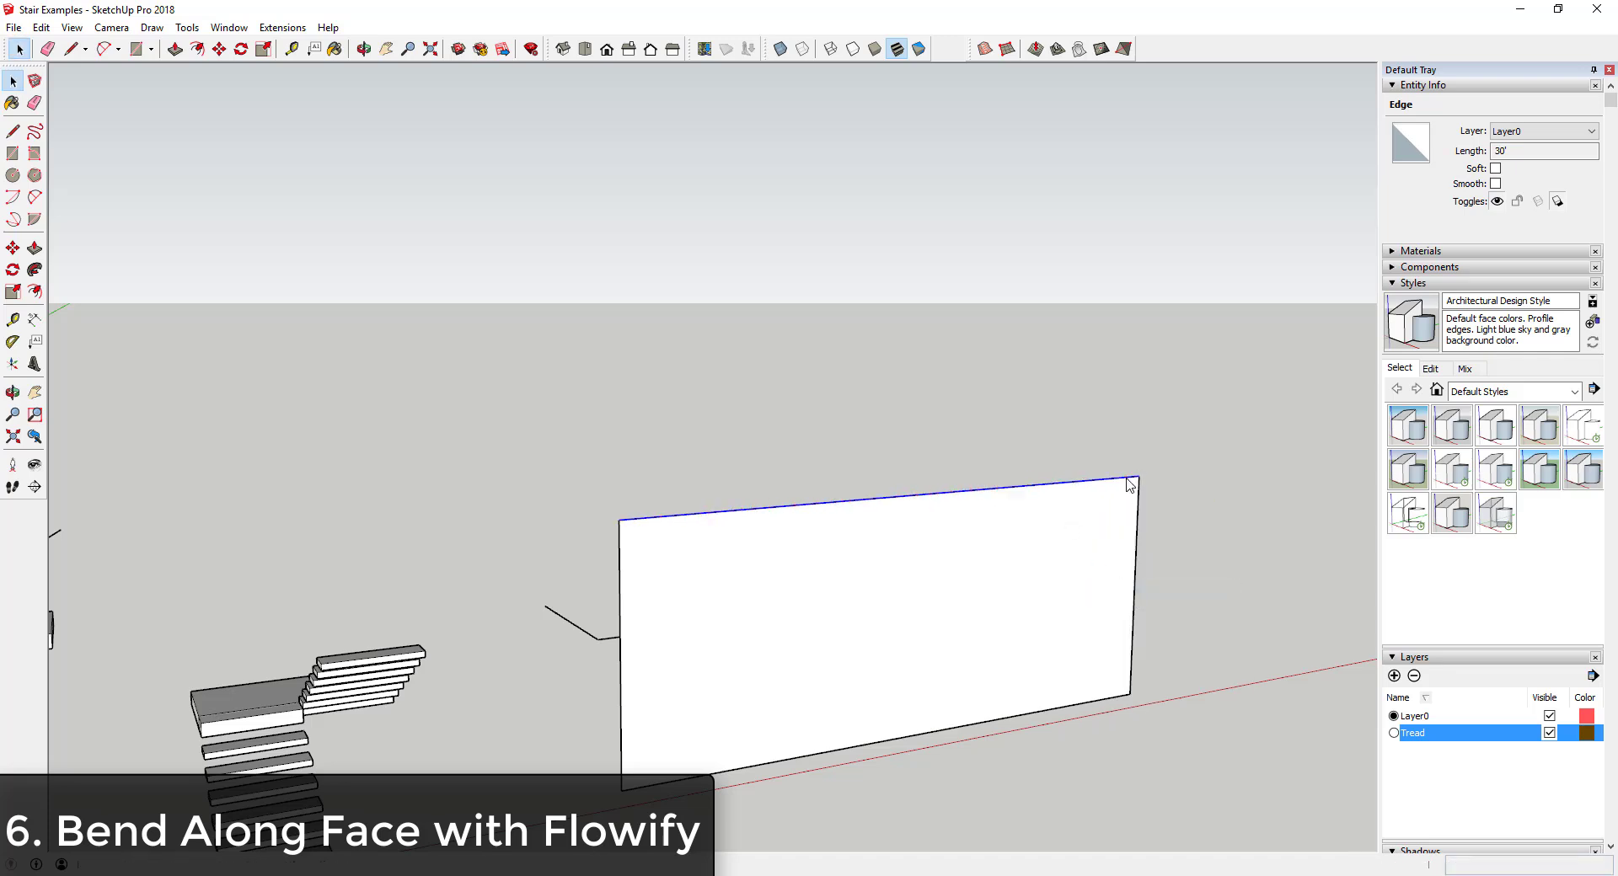
pyautogui.rightClick(1129, 482)
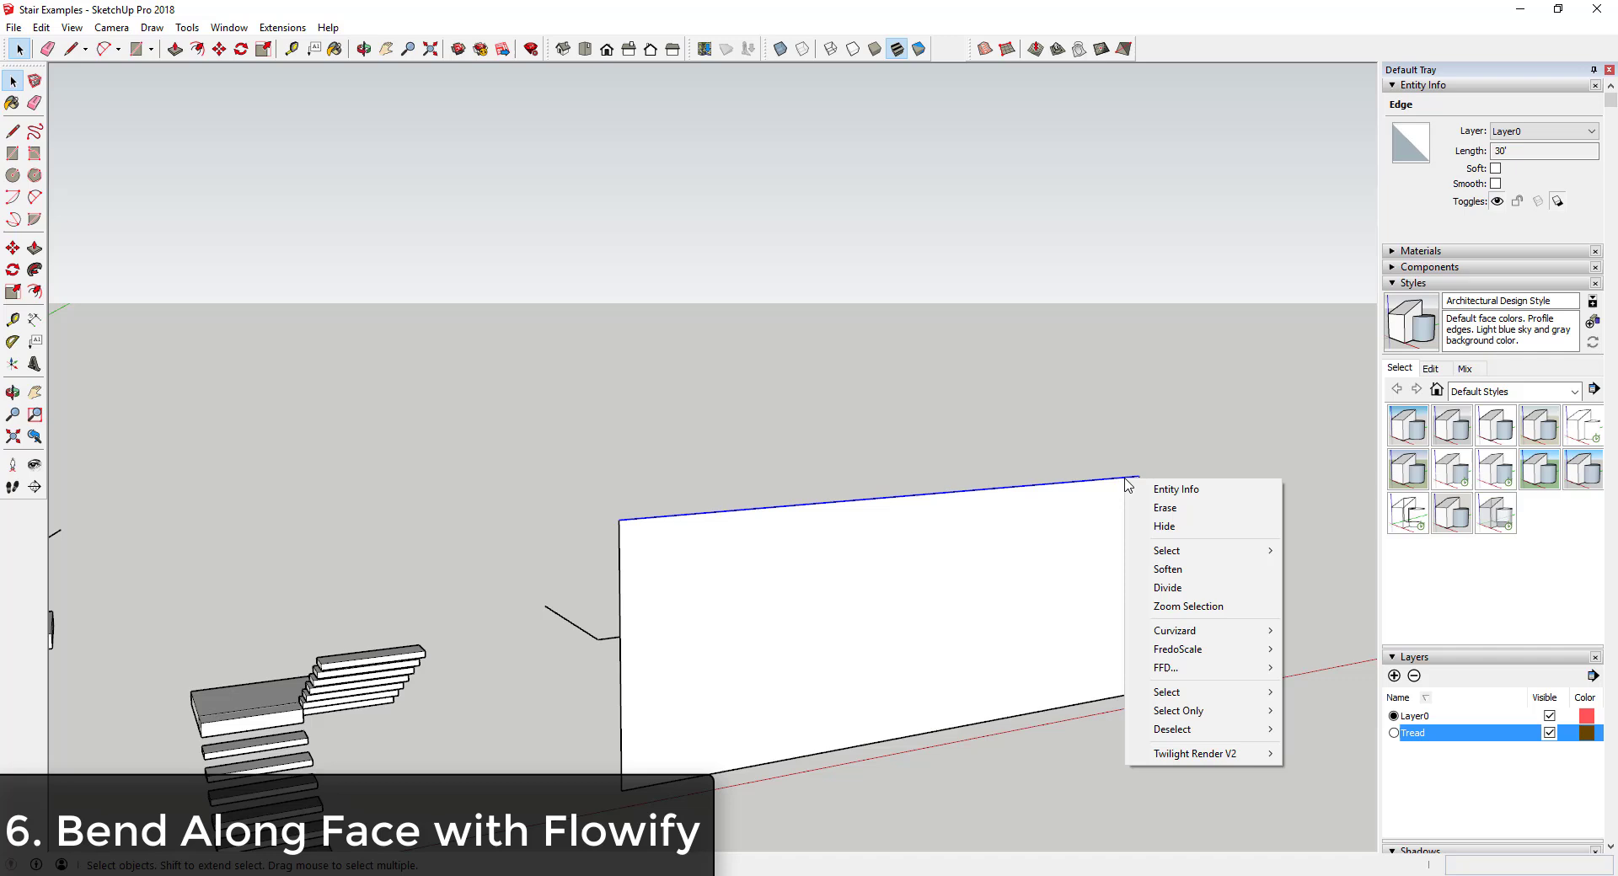
pyautogui.click(1162, 587)
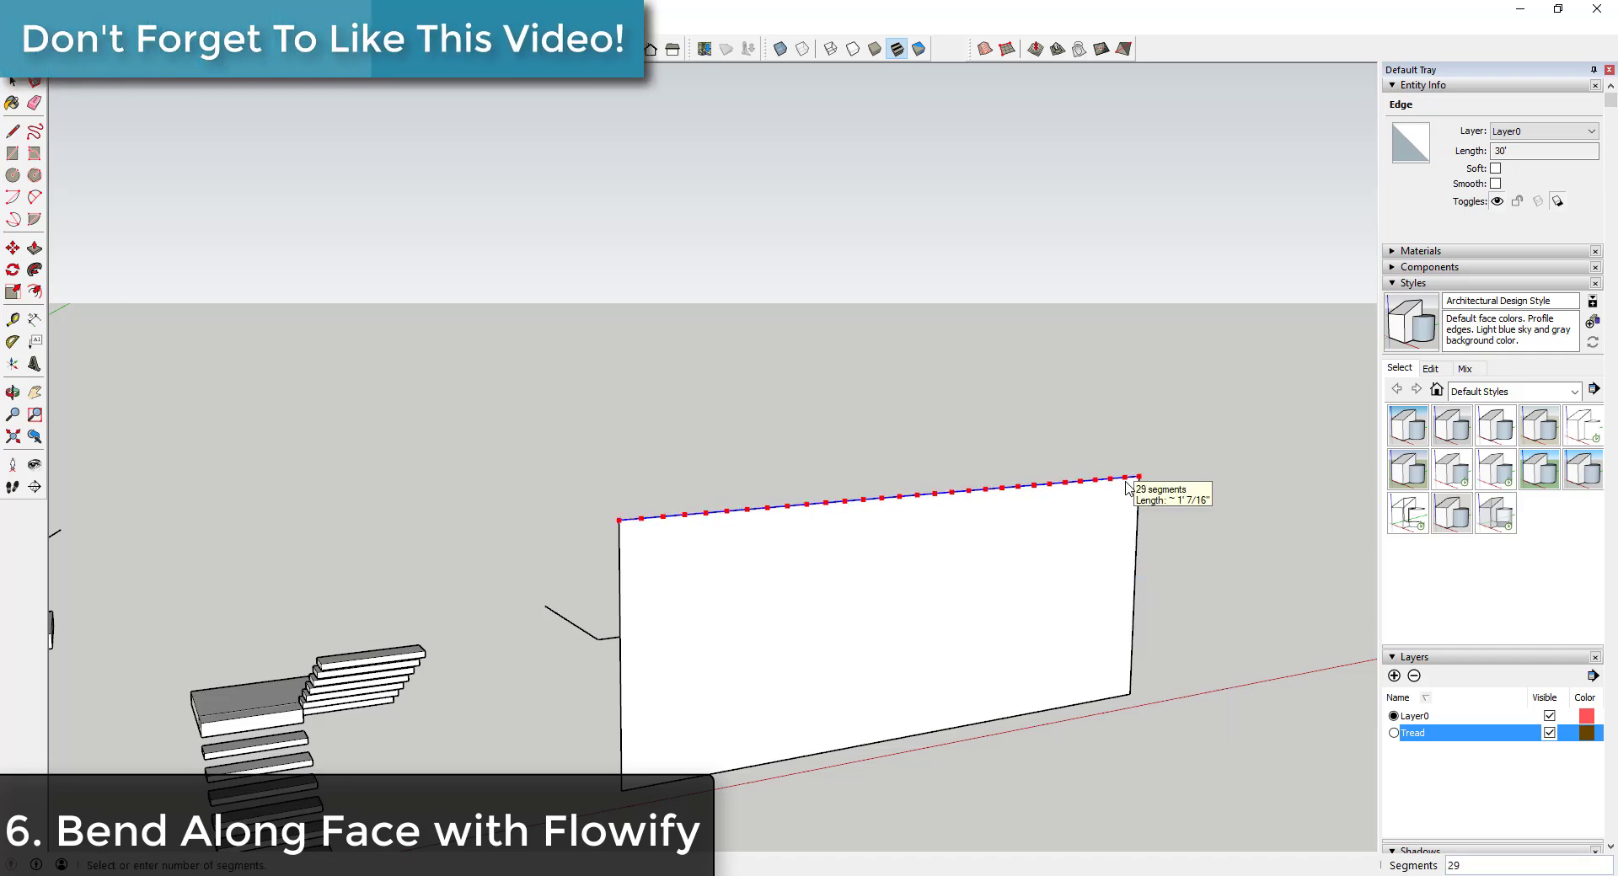
pyautogui.click(1126, 482)
# - Group the vertical rectangle's face together with its bounding edges
pyautogui.click(619, 698)
pyautogui.moveTo(619, 697); pyautogui.dragTo(628, 628, button='middle')
pyautogui.scroll(-2, 713, 731)
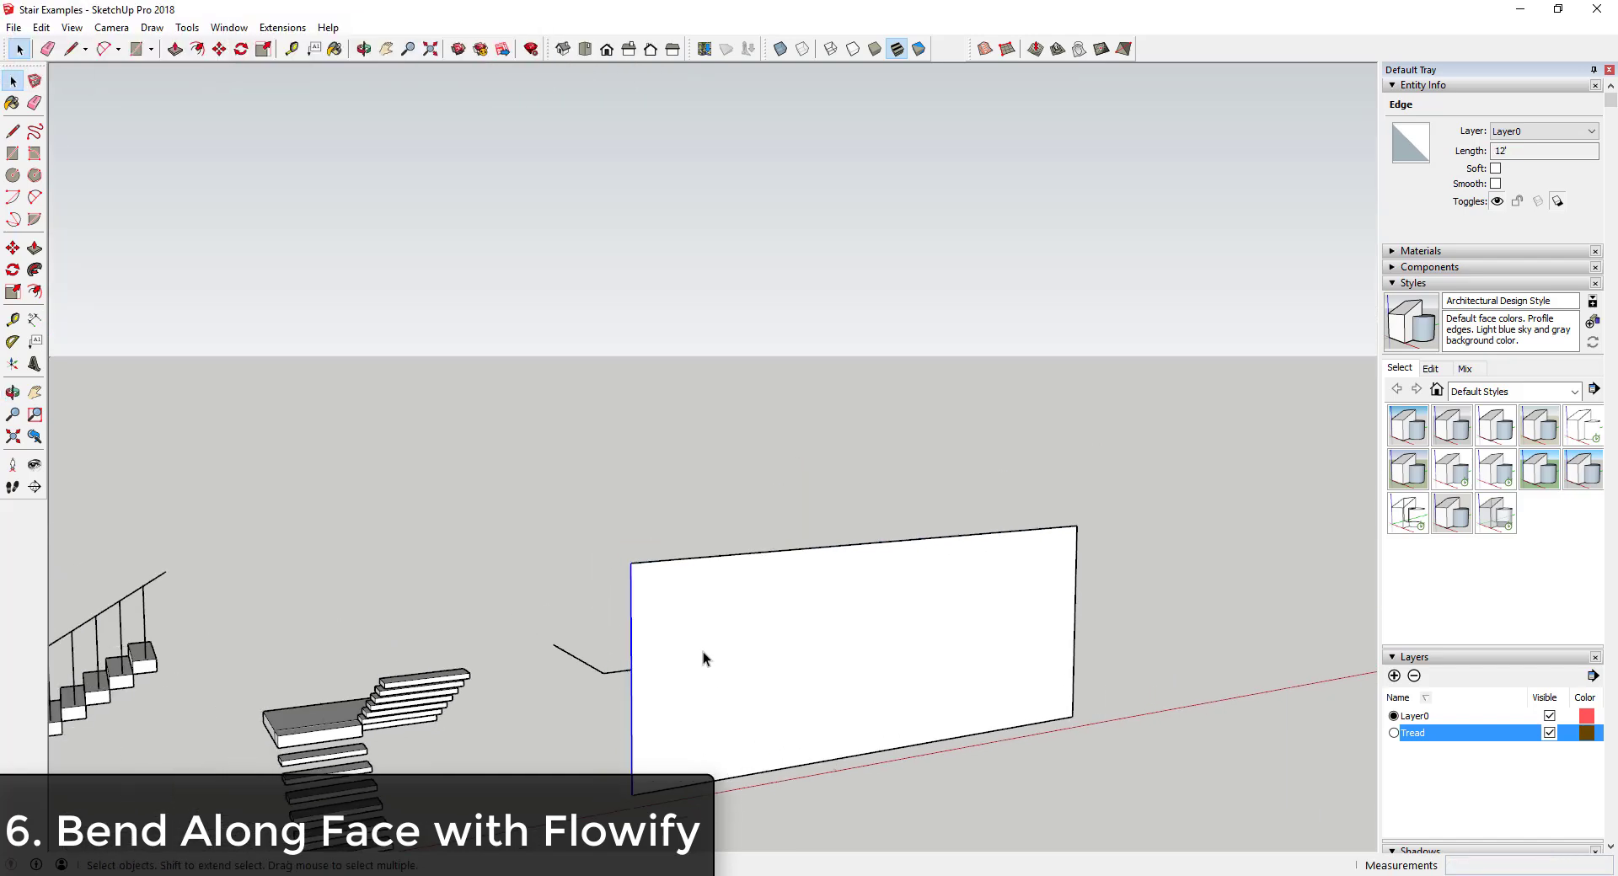
pyautogui.doubleClick(746, 666)
pyautogui.rightClick(751, 667)
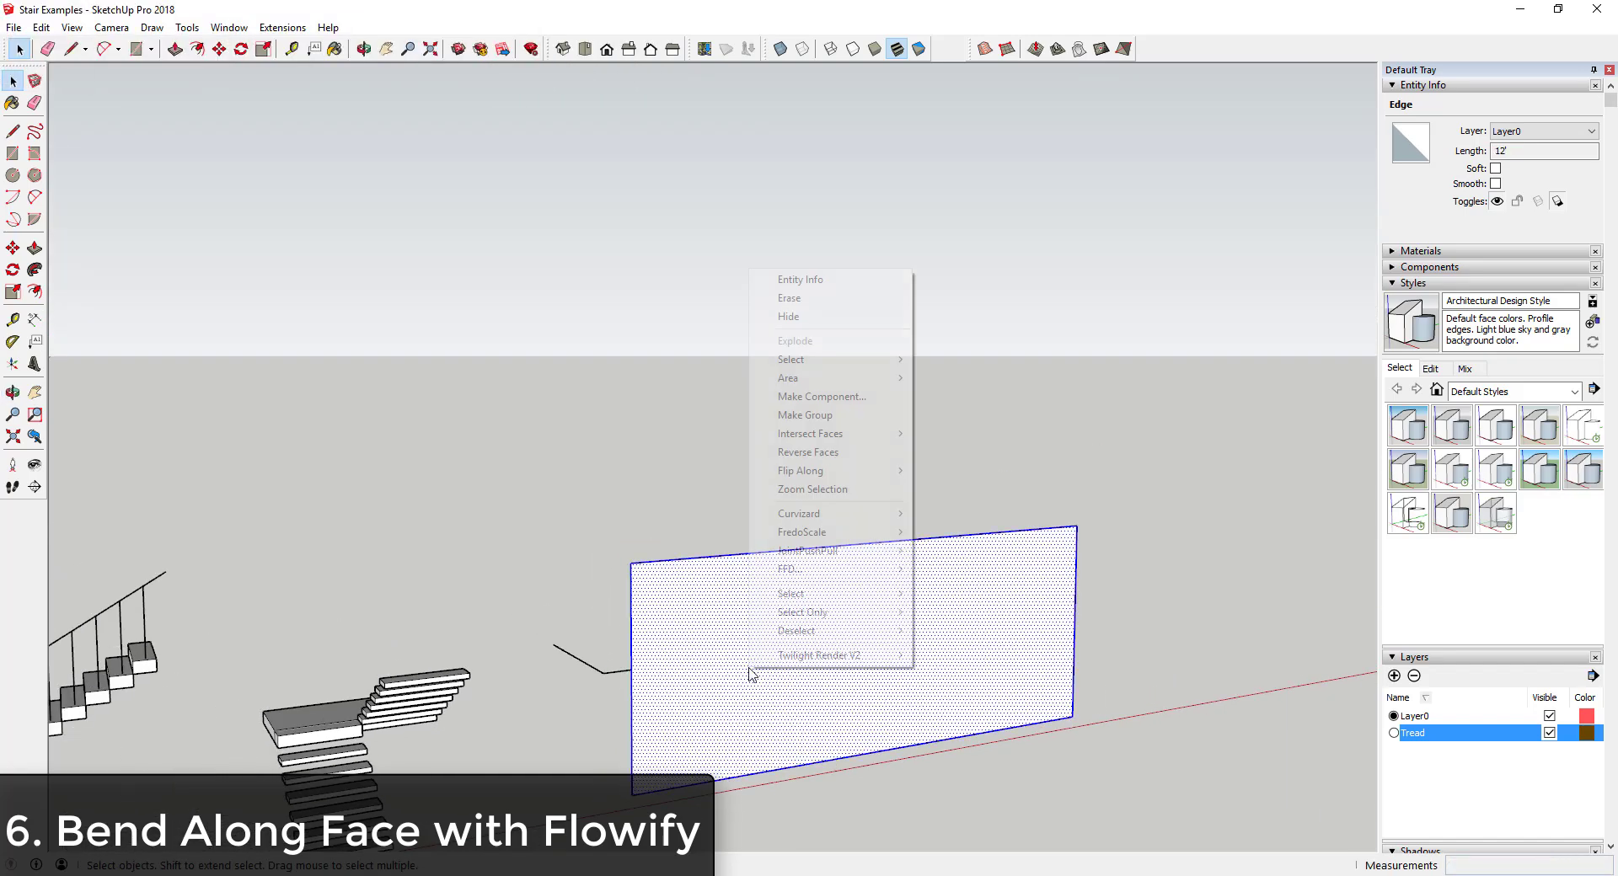
pyautogui.click(823, 424)
# - Divide the first open-ended line of the U-shaped path into 10 segments
pyautogui.moveTo(838, 719); pyautogui.dragTo(475, 626, button='middle')
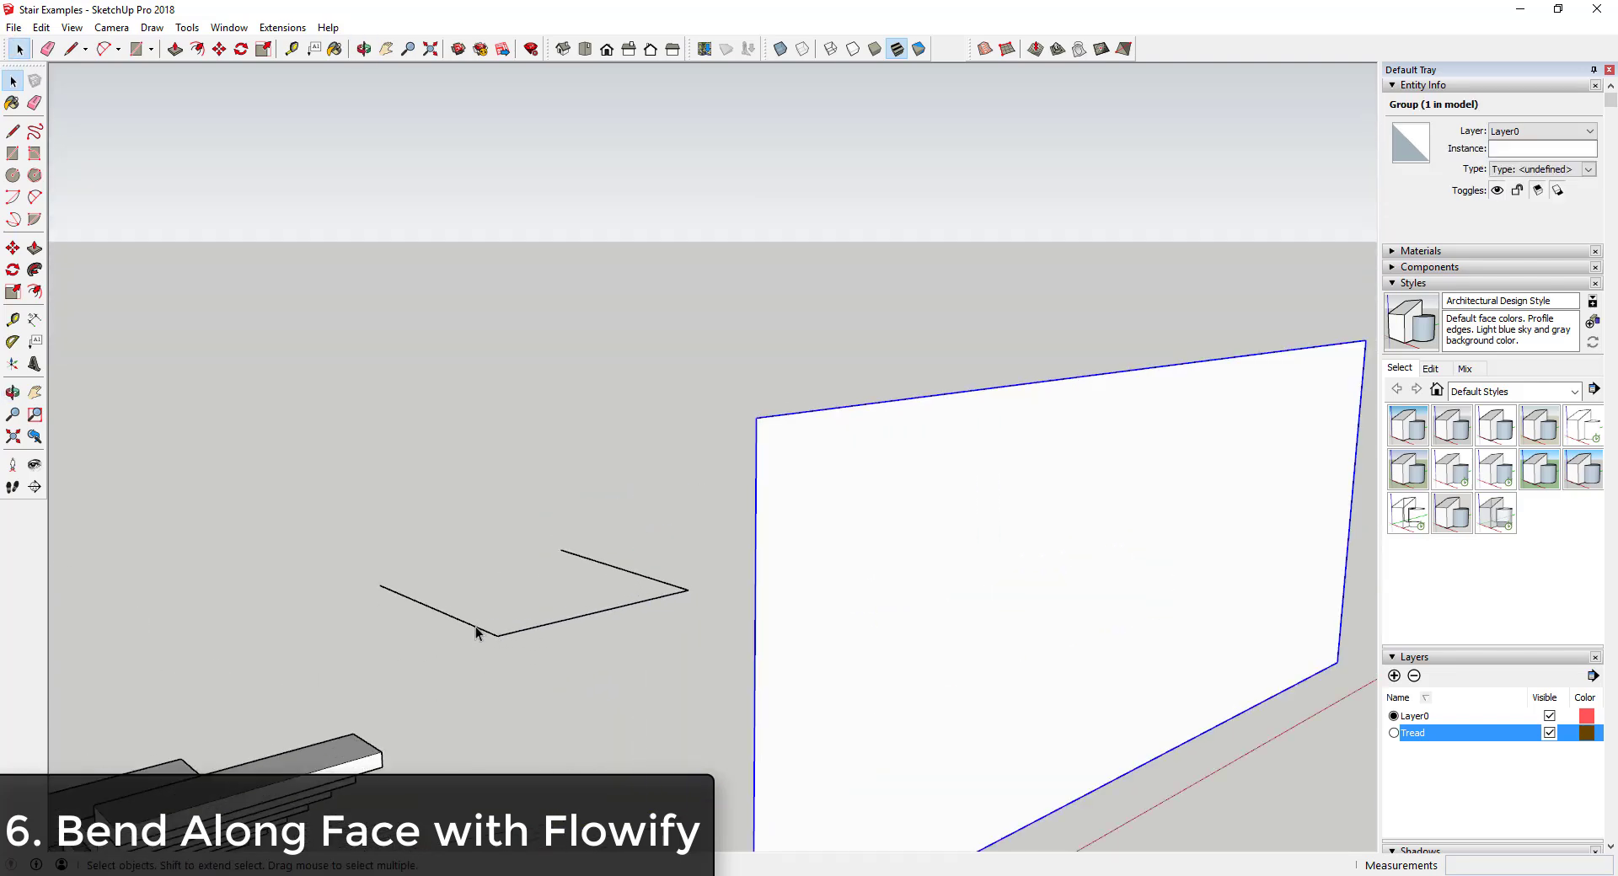
pyautogui.click(475, 628)
pyautogui.moveTo(1042, 731); pyautogui.dragTo(697, 647, button='middle')
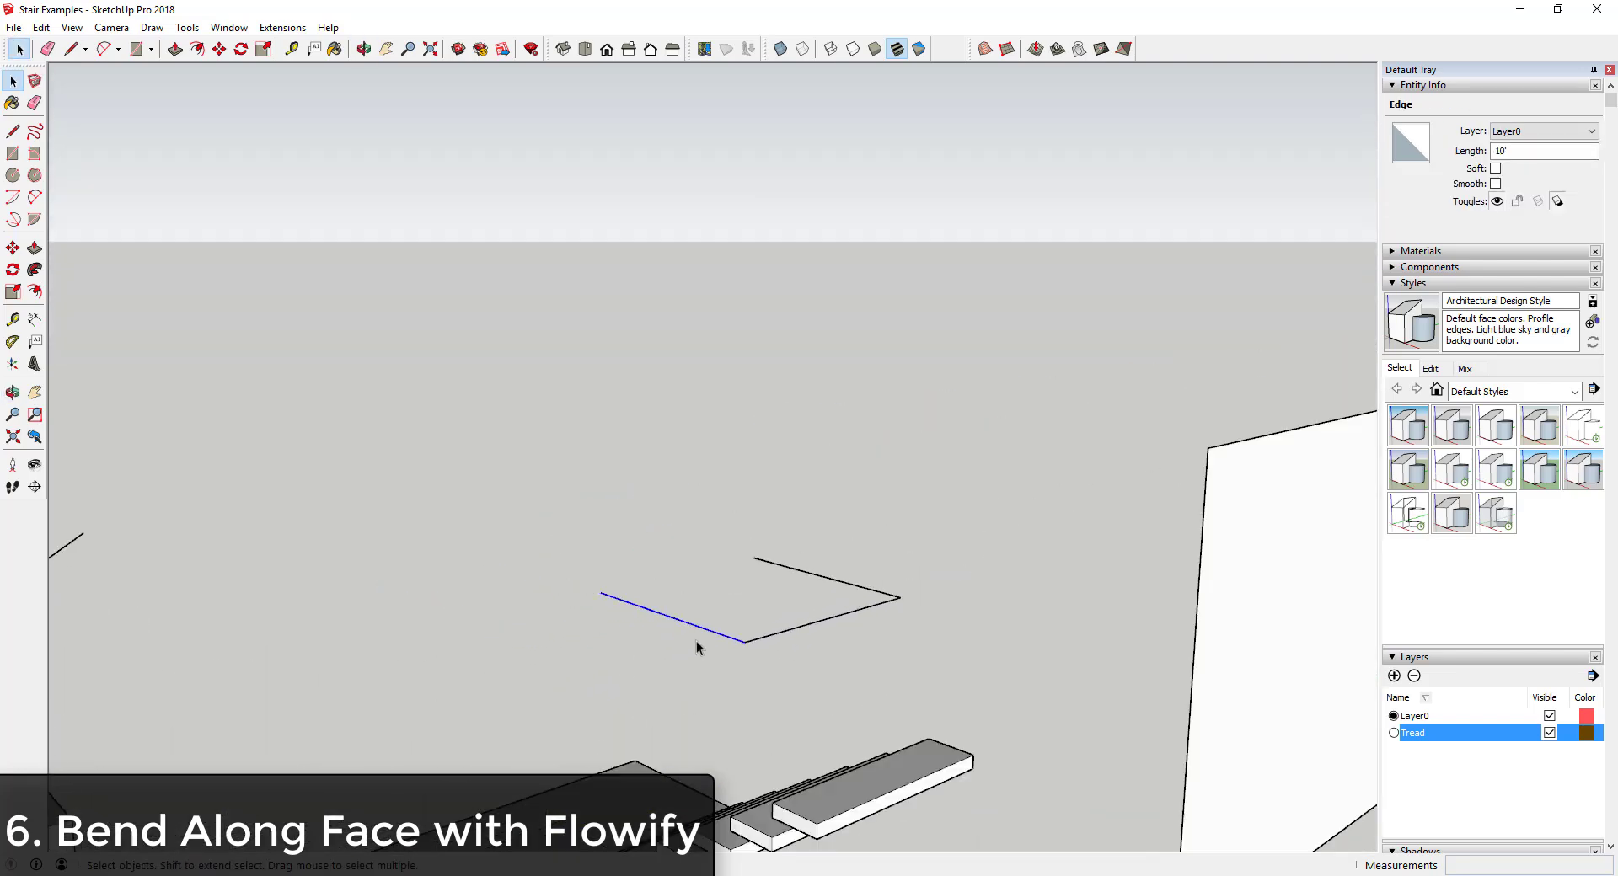
pyautogui.scroll(3, 698, 647)
pyautogui.rightClick(711, 637)
pyautogui.click(783, 449)
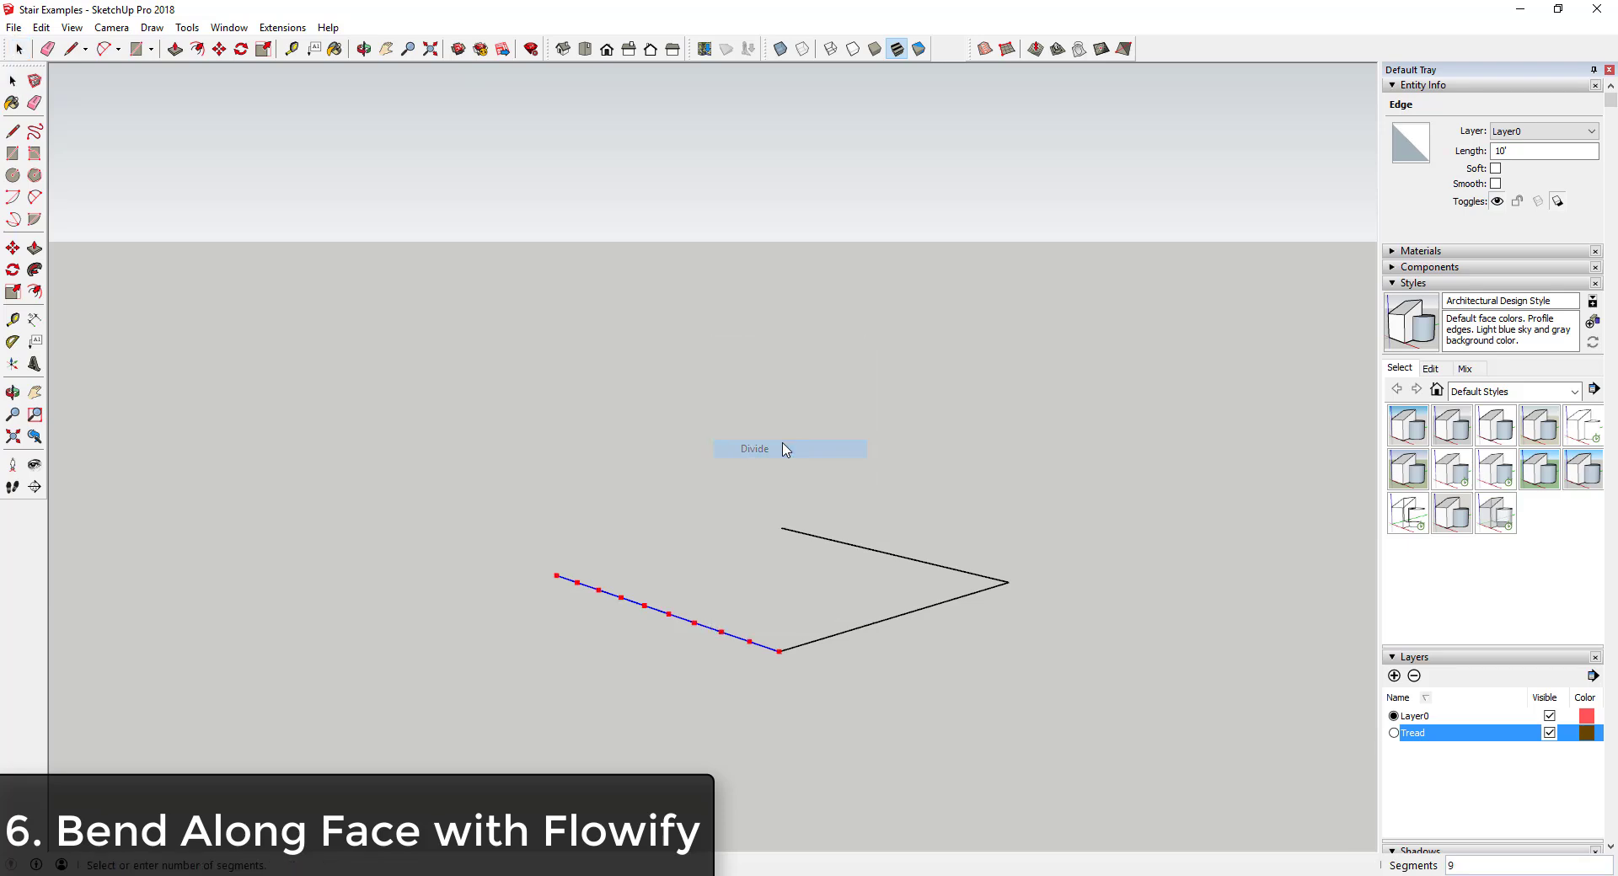
pyautogui.press('Return')
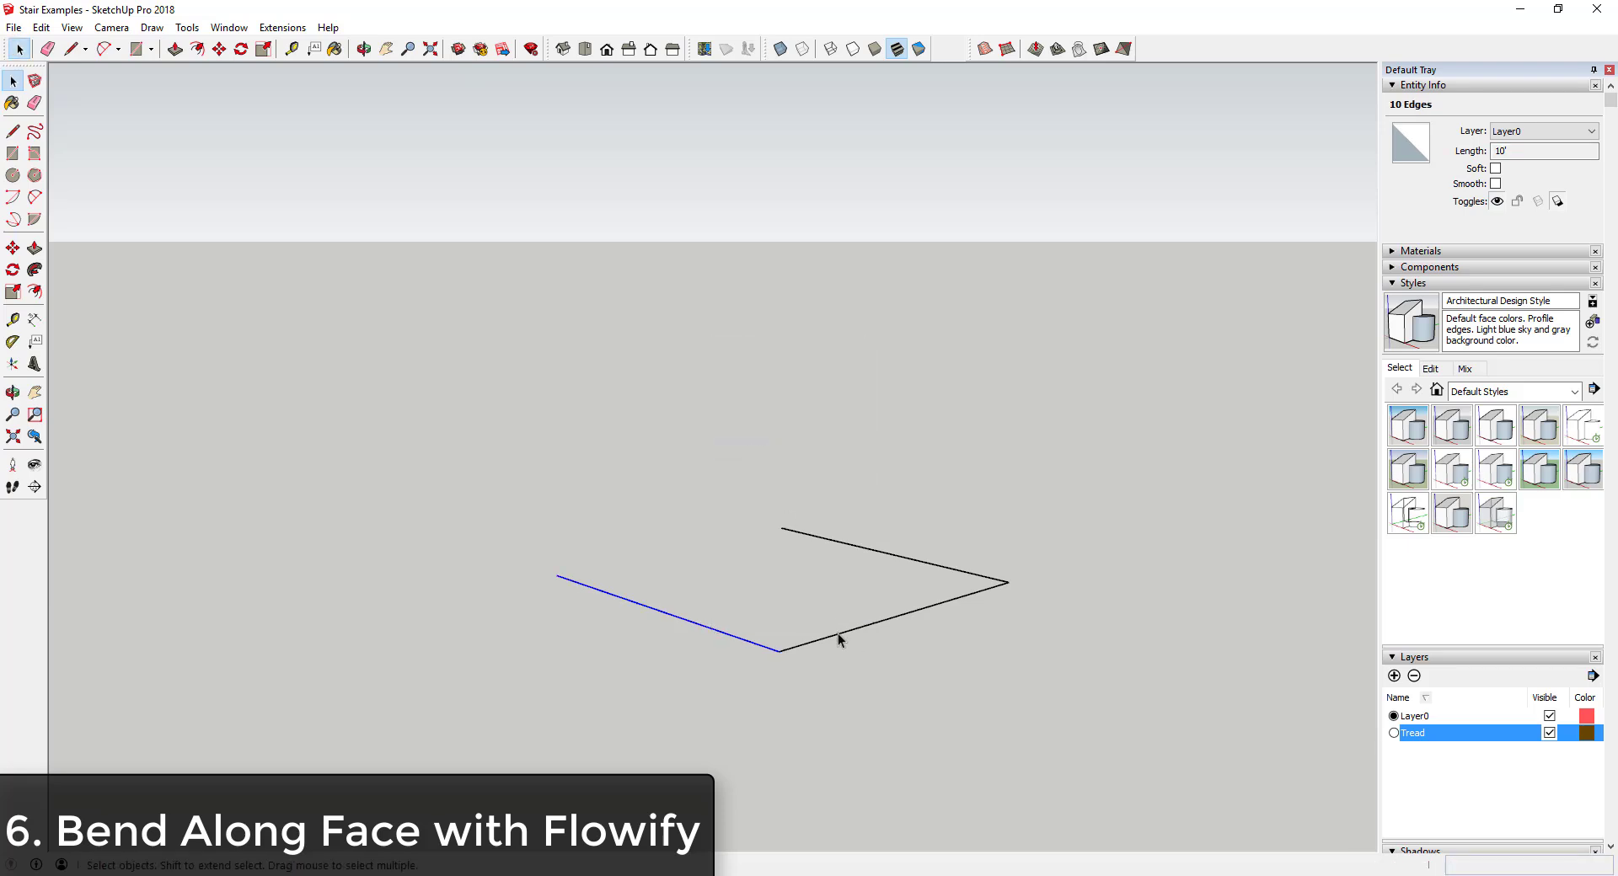
# - Divide the middle line and the remaining end line of the U-shaped path into 10 segments each
pyautogui.rightClick(839, 641)
pyautogui.click(904, 455)
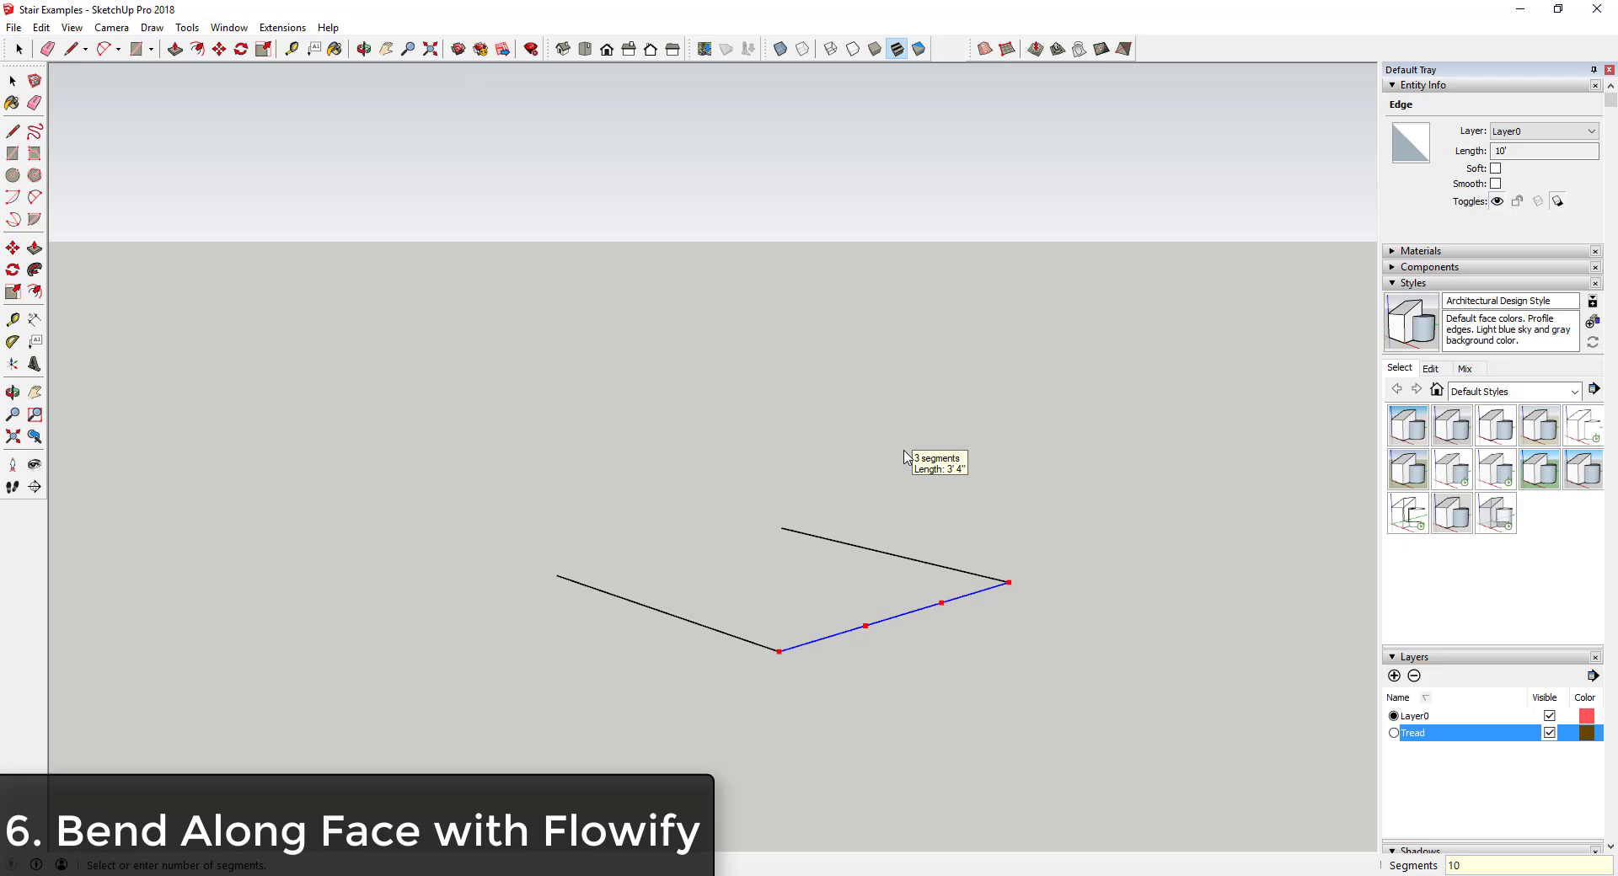
pyautogui.press('Return')
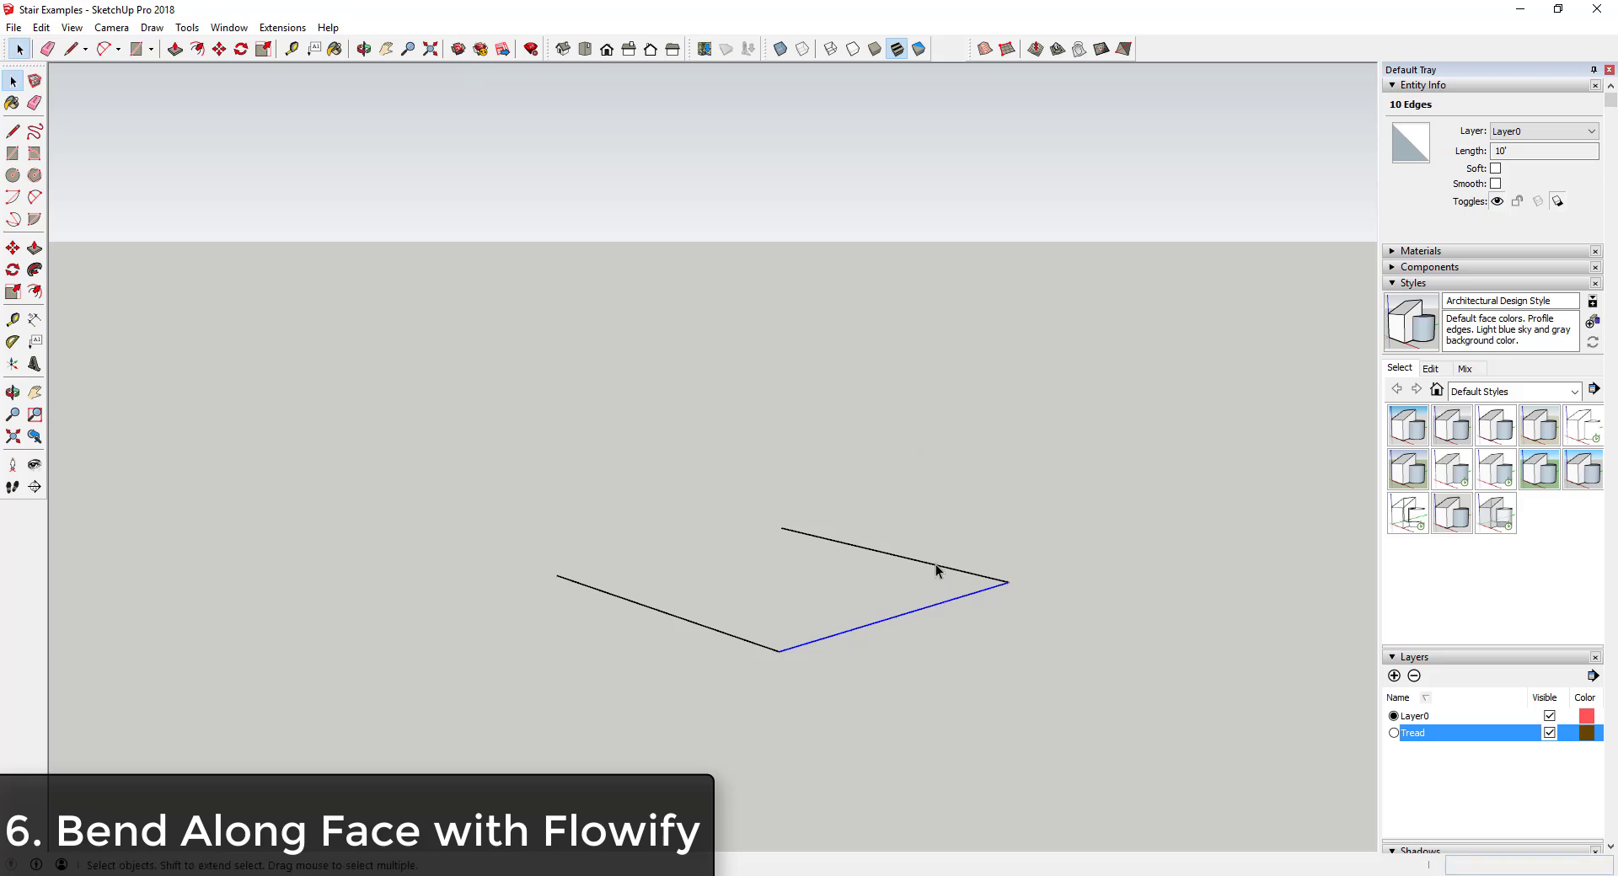
pyautogui.rightClick(940, 567)
pyautogui.click(1004, 675)
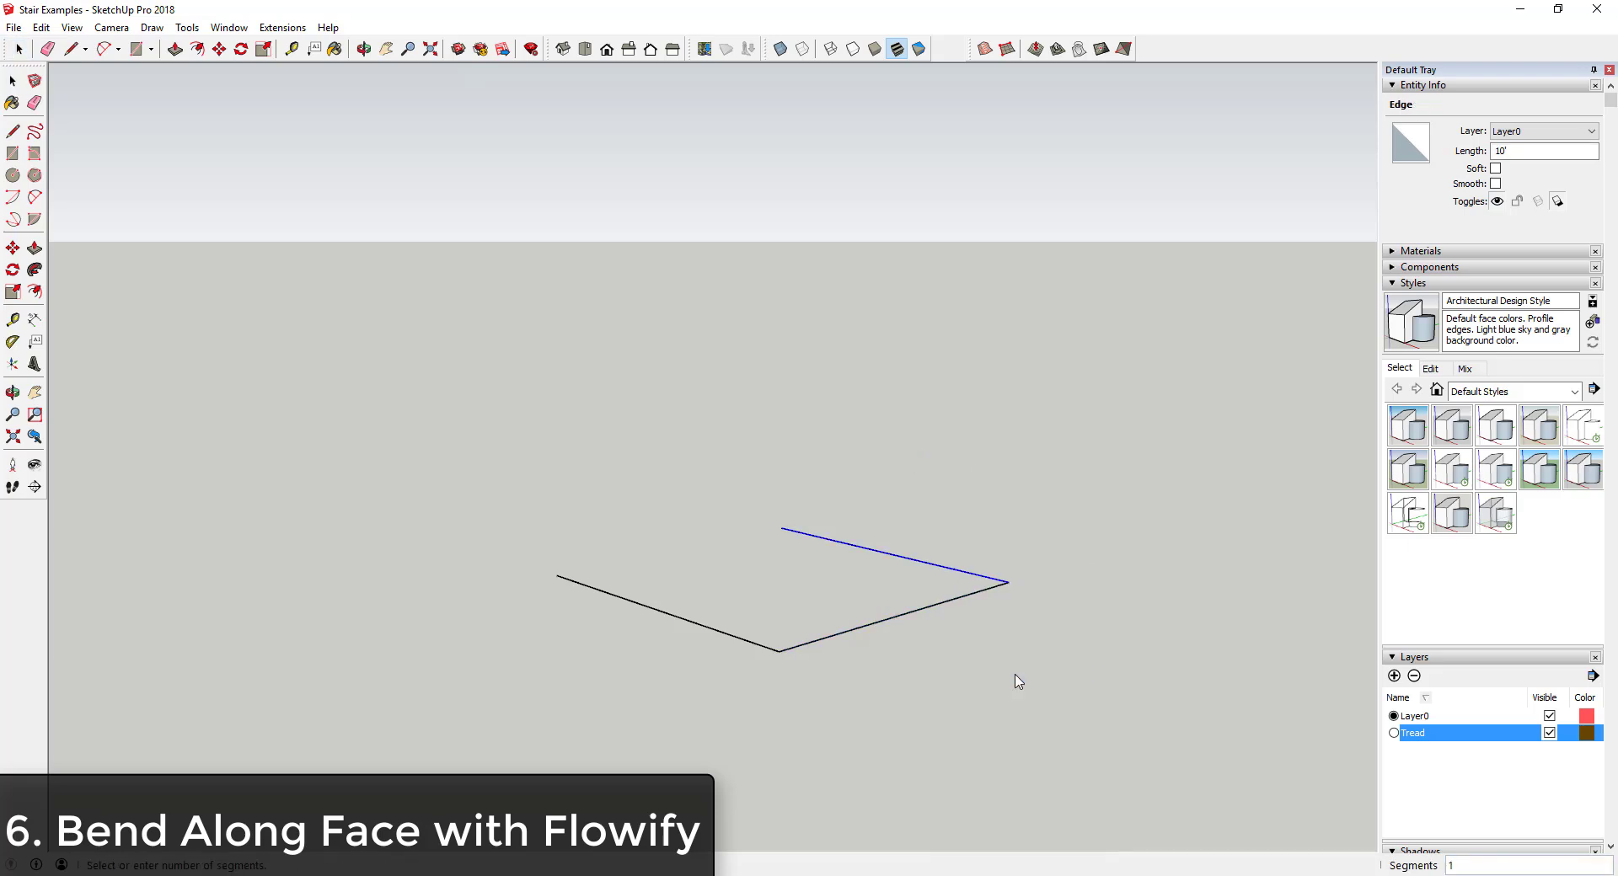
pyautogui.press('Return')
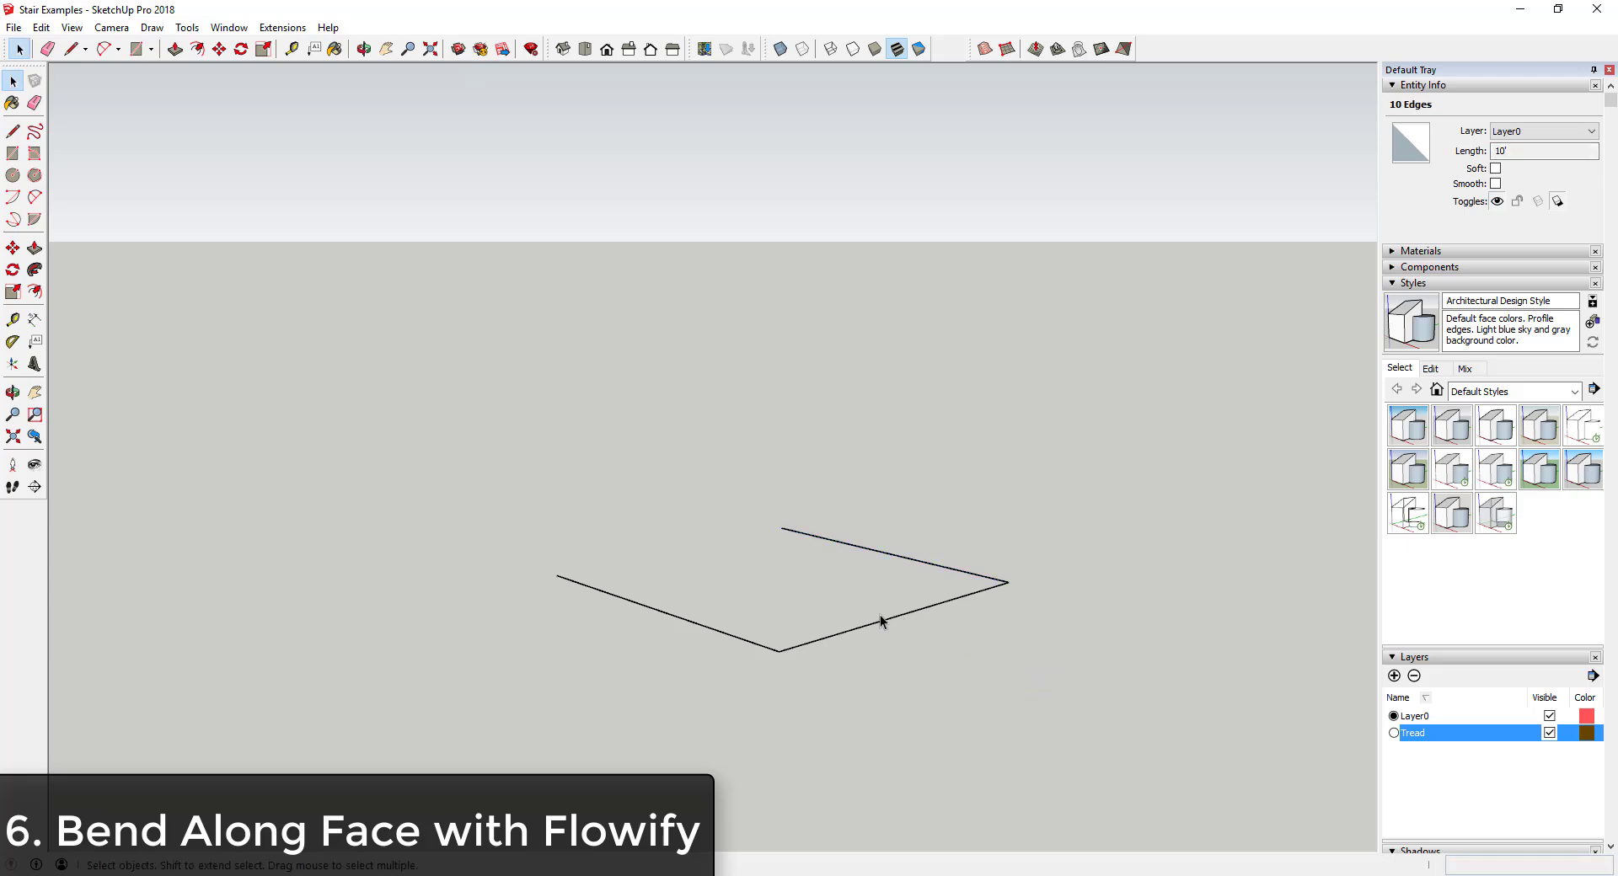
pyautogui.click(871, 633)
pyautogui.click(827, 634)
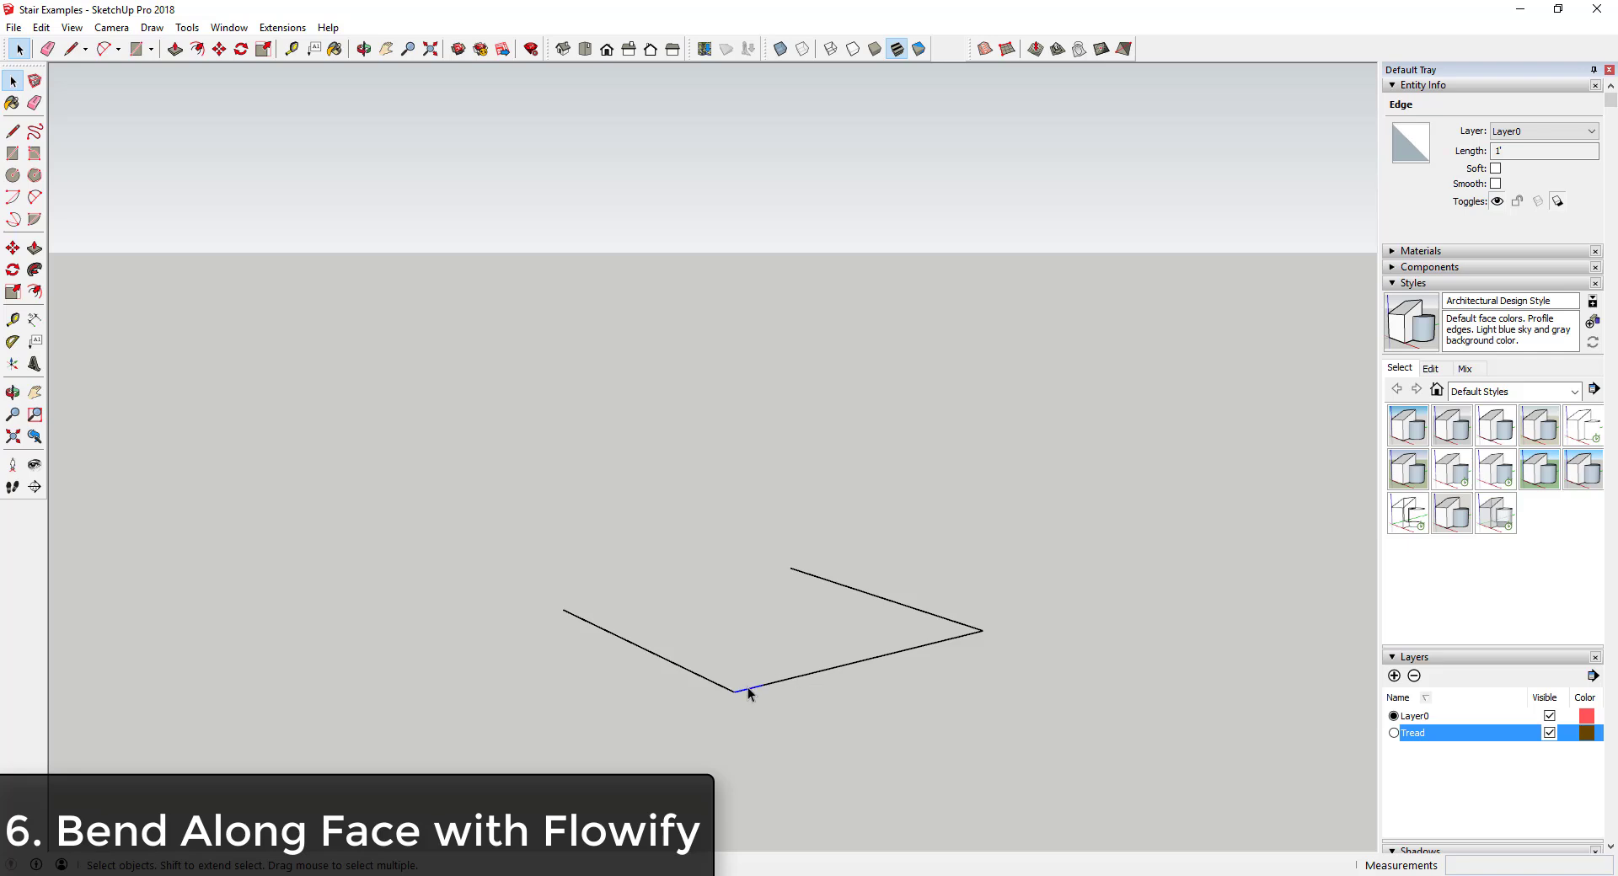
# - Draw a vertical line up from the path's first open end to the height of the grouped rectangle's top, 12'
pyautogui.scroll(-3, 940, 700)
pyautogui.press('l')
pyautogui.click(718, 647)
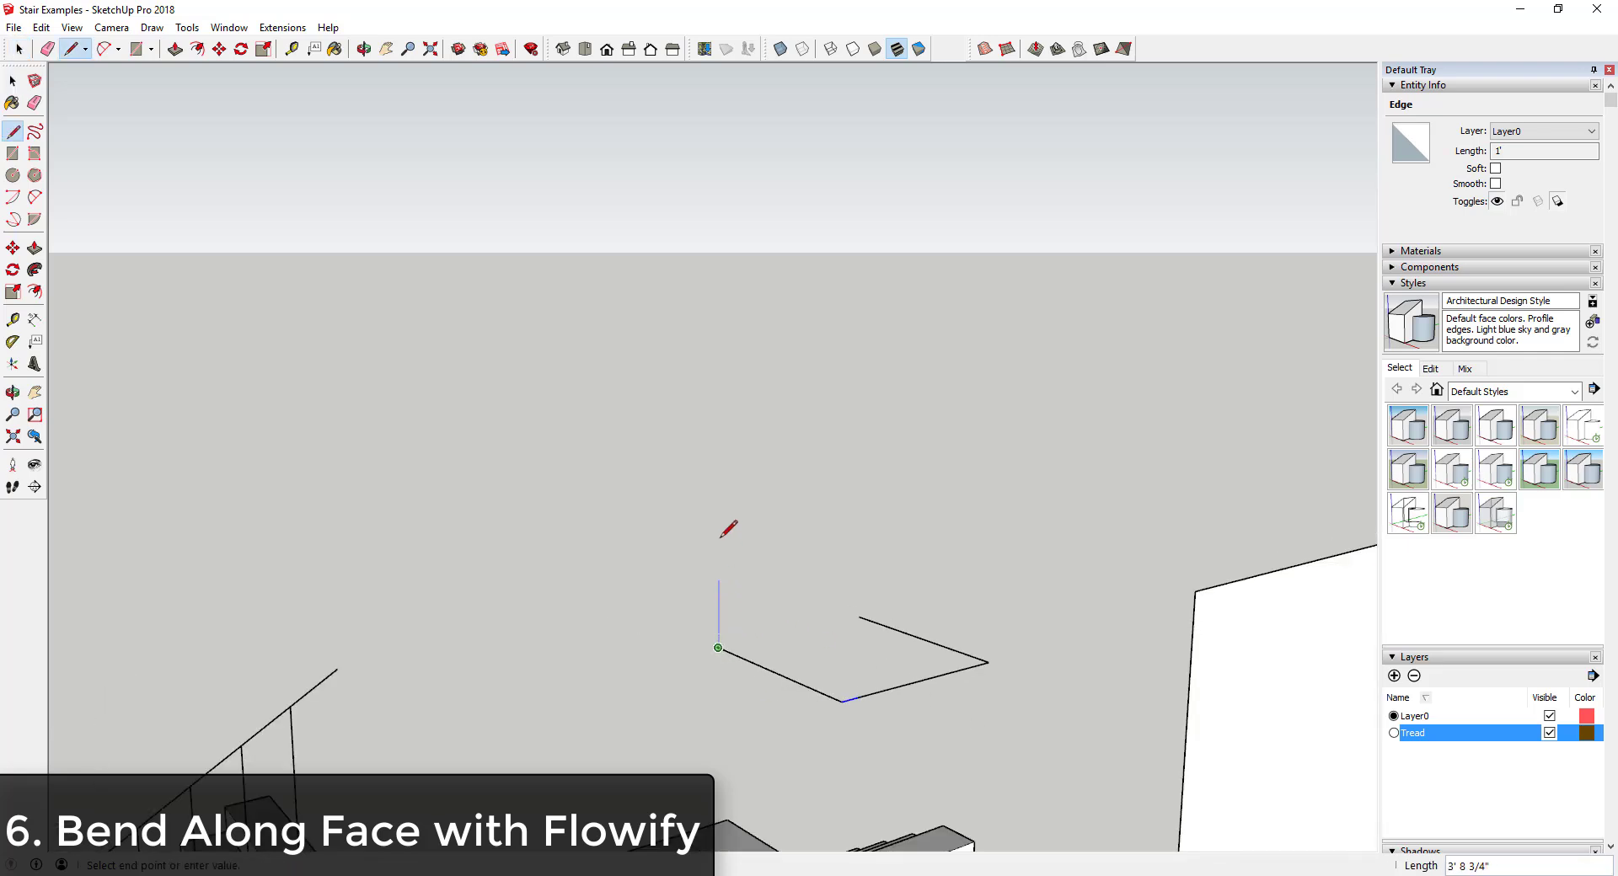
pyautogui.click(1197, 590)
pyautogui.press('space')
# - Copy the vertical line 1' along the path to the first division point
pyautogui.click(720, 474)
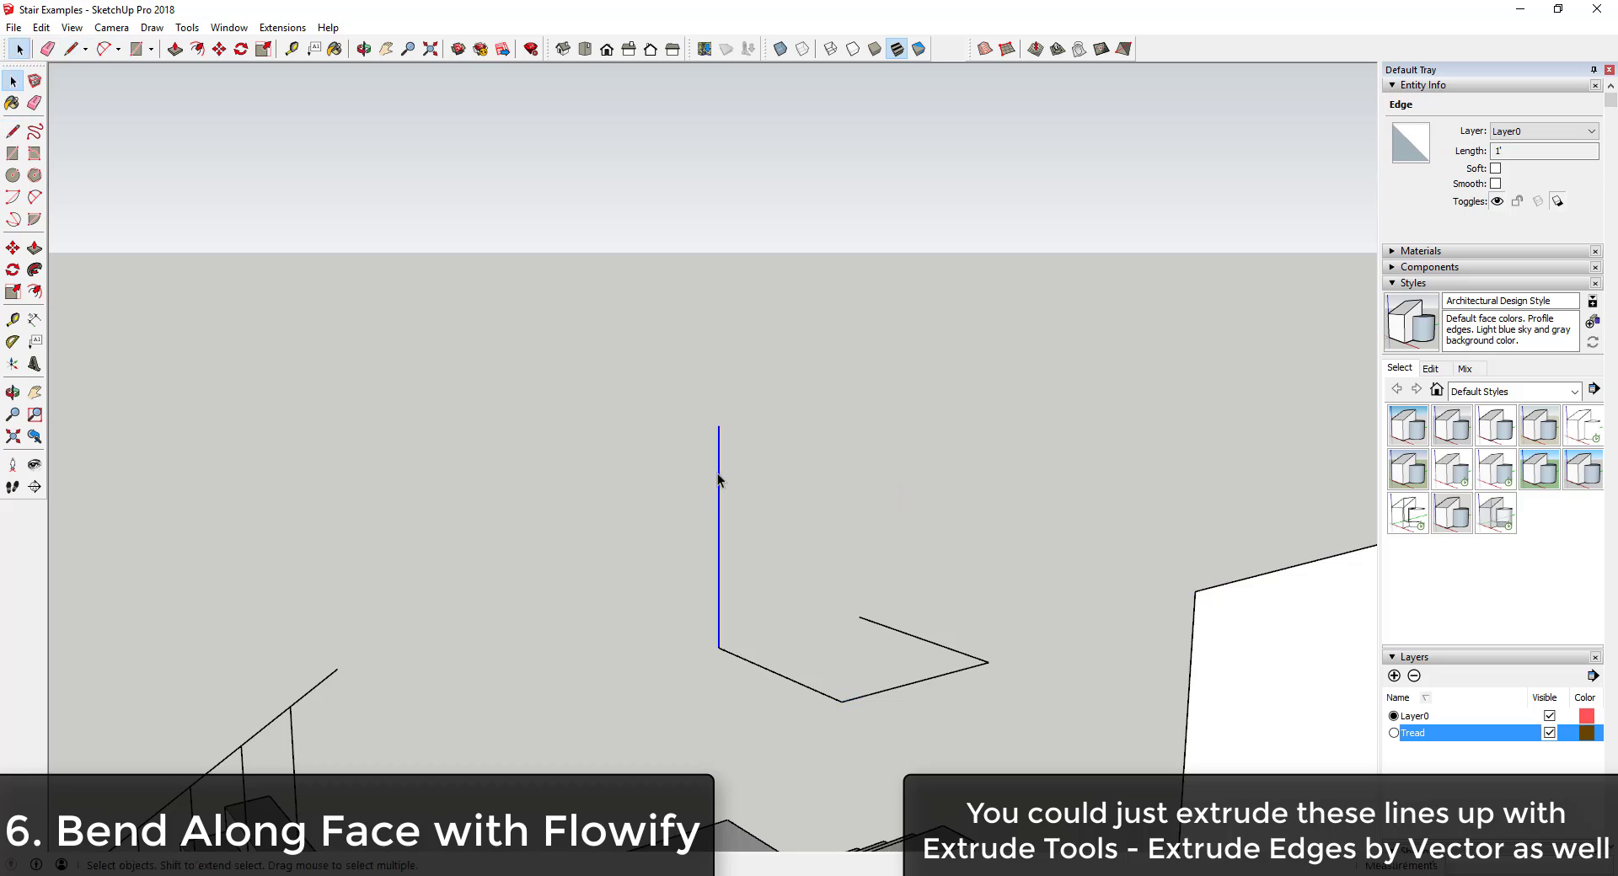
pyautogui.press('m')
pyautogui.click(719, 644)
pyautogui.press('ctrl')
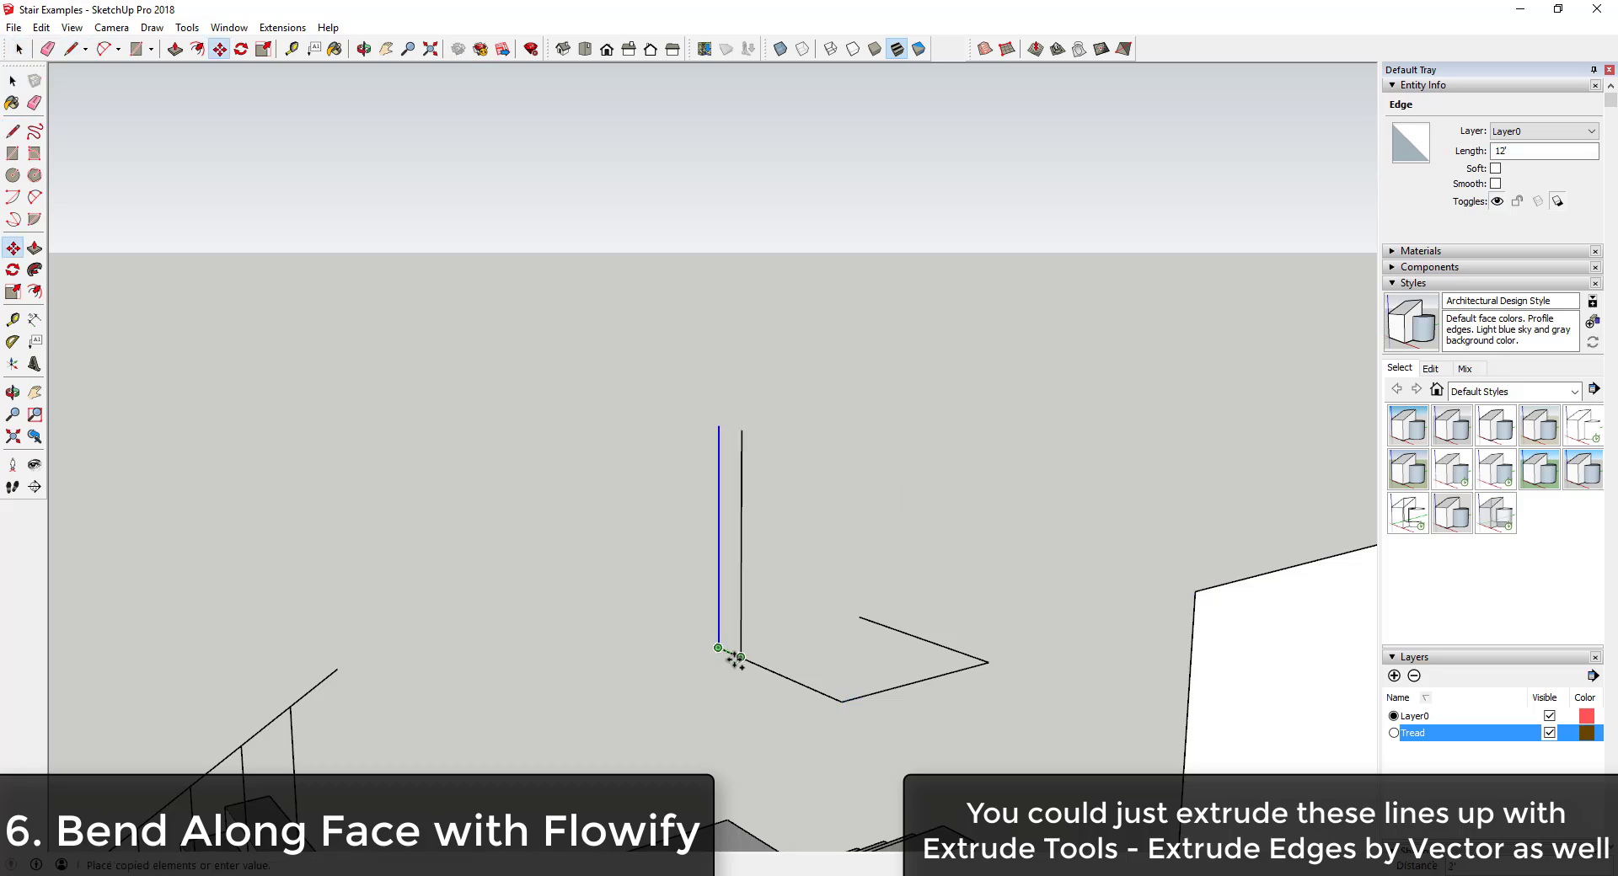
pyautogui.click(731, 654)
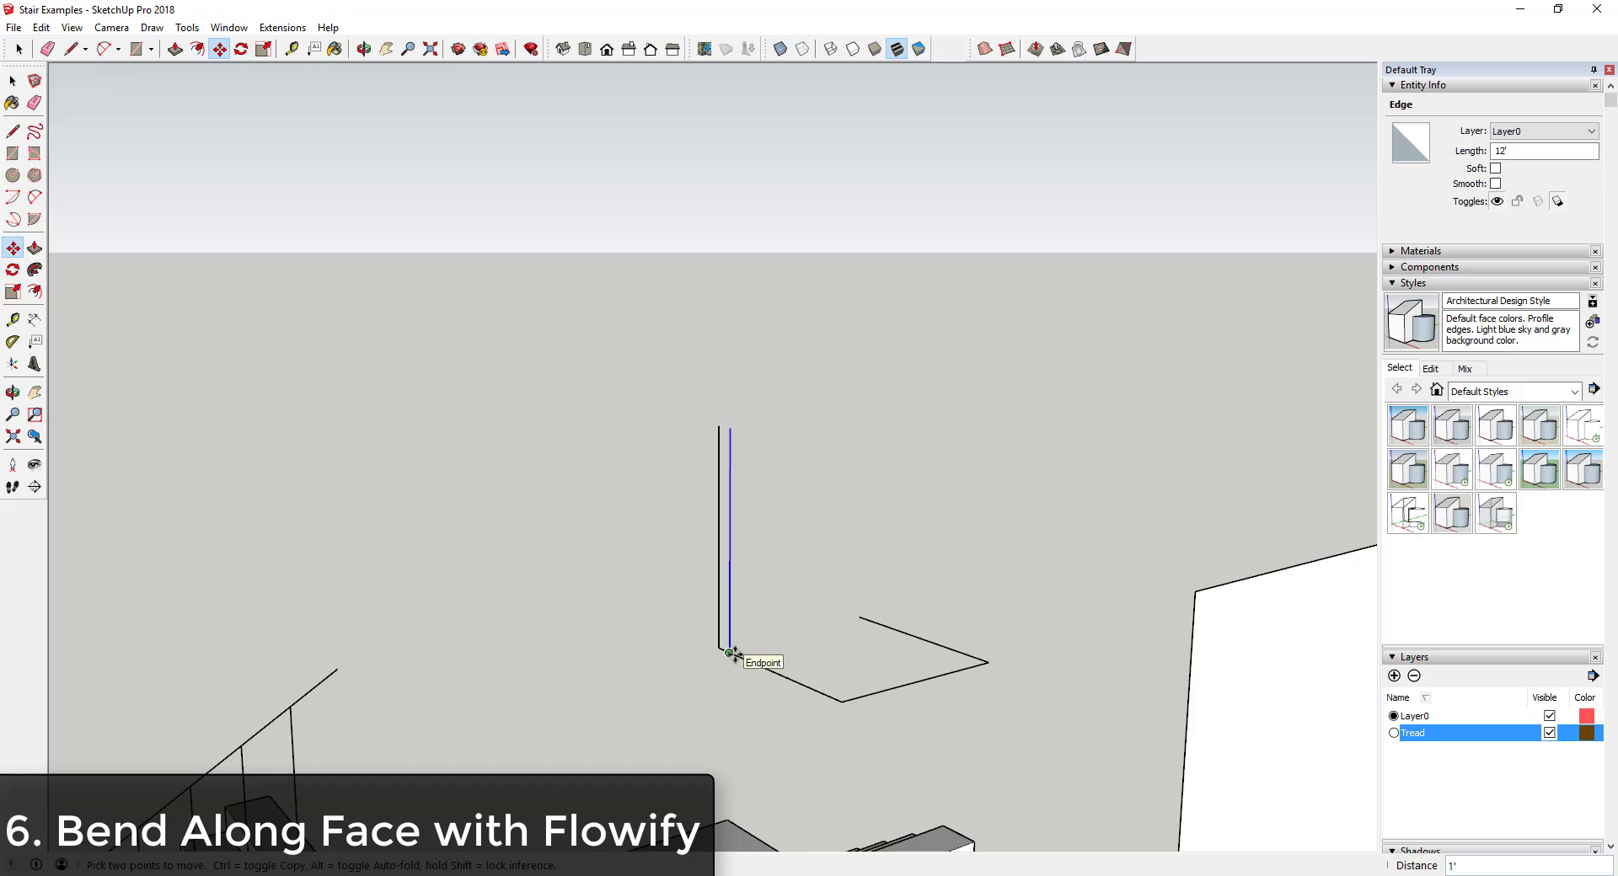
# - Array the copied vertical line 10 times along the first path line so it reaches the corner
pyautogui.write('*9')
pyautogui.press('Return')
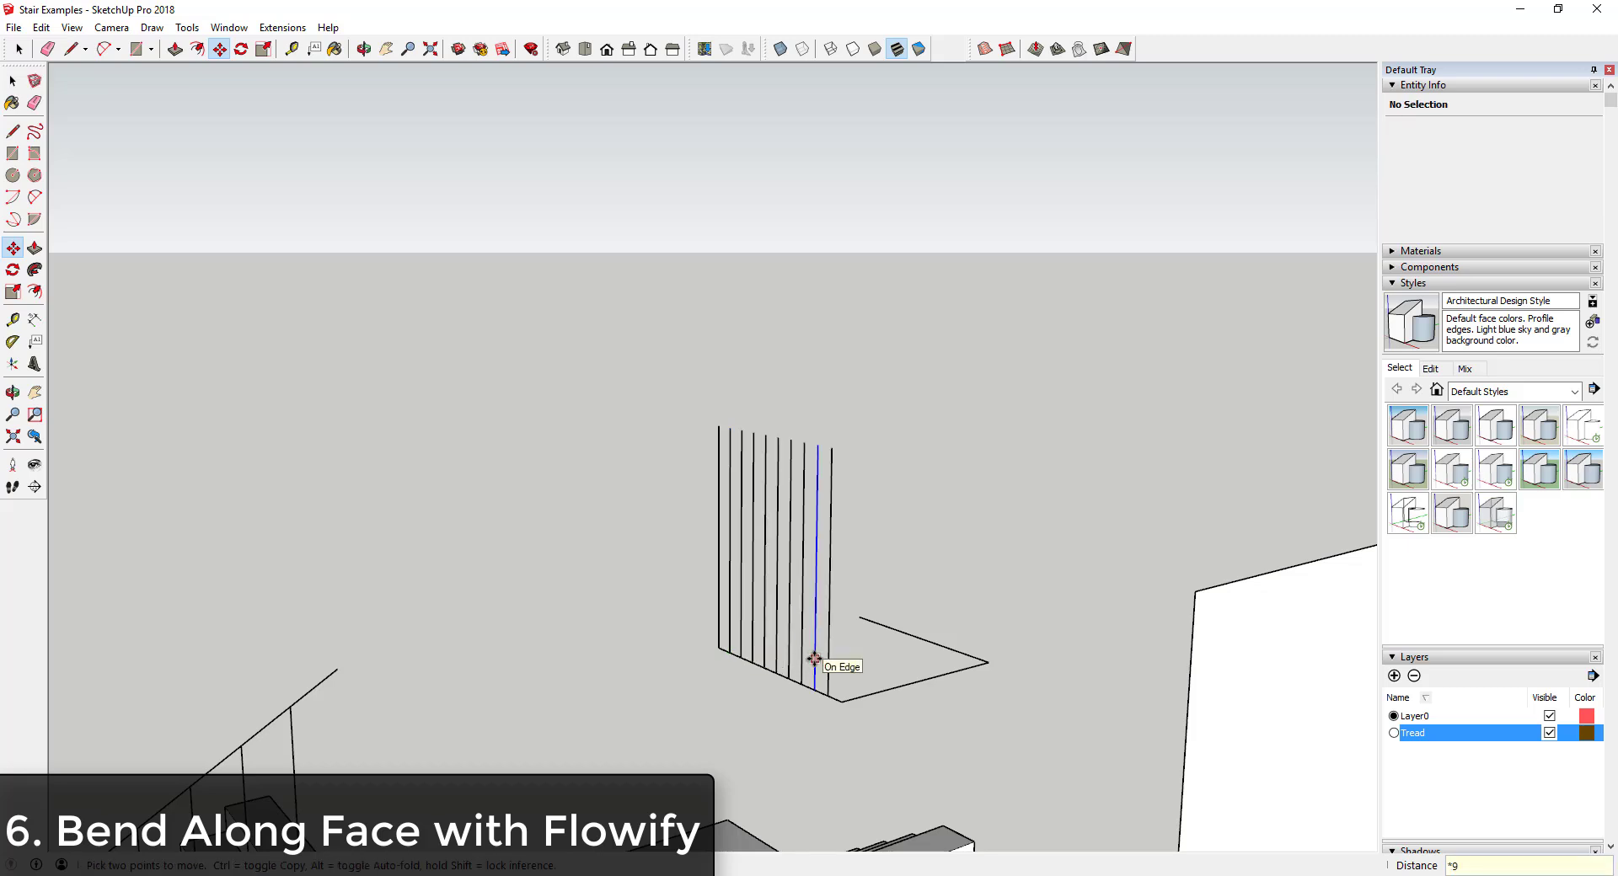
pyautogui.write('*10')
pyautogui.scroll(3, 845, 691)
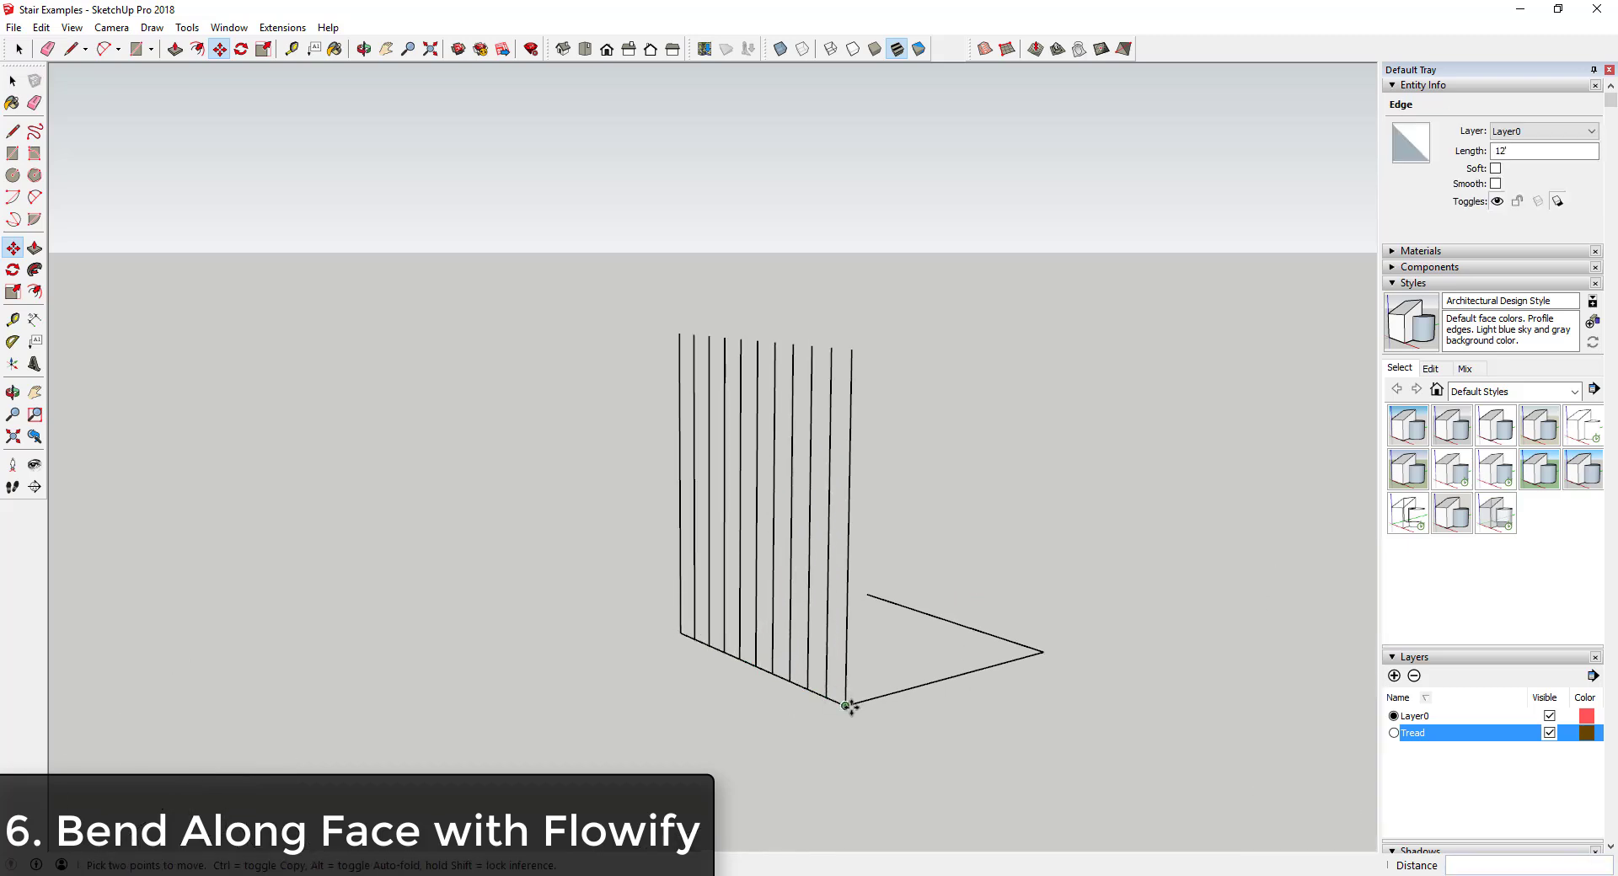
# - Copy the corner's vertical line 1' along the path's middle line and array the copy 10 times
pyautogui.press('space')
pyautogui.click(844, 688)
pyautogui.press('m')
pyautogui.press('ctrl')
pyautogui.click(844, 688)
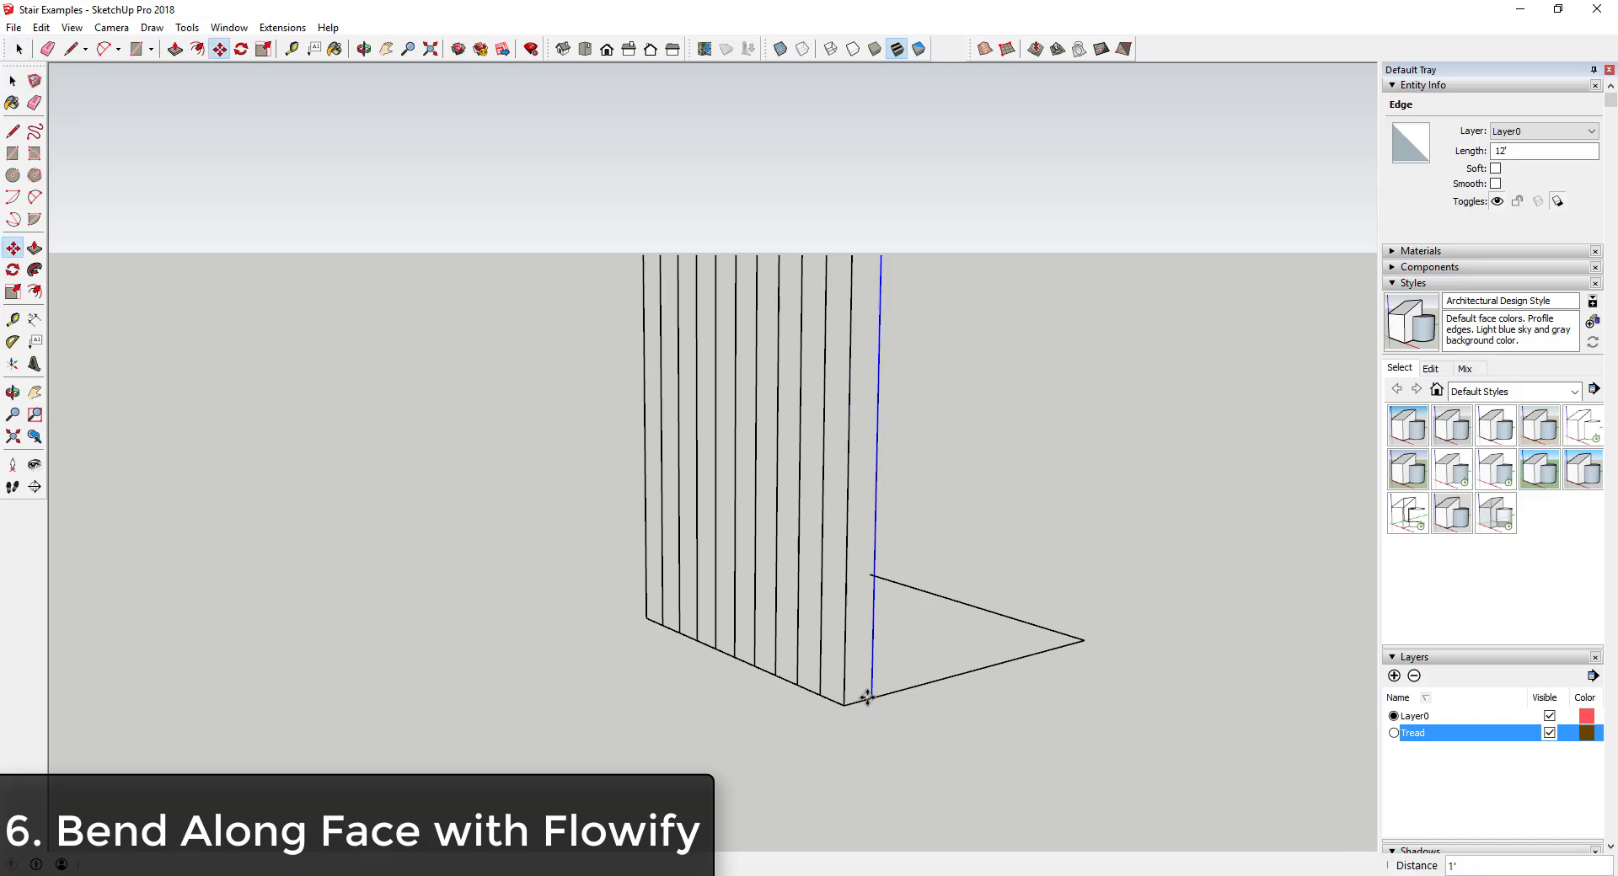
pyautogui.click(871, 696)
pyautogui.write('*10')
pyautogui.press('Return')
# - Copy the second corner's vertical line to the first division of the remaining path line and array it 10 times
pyautogui.moveTo(1063, 534); pyautogui.dragTo(592, 672, button='middle')
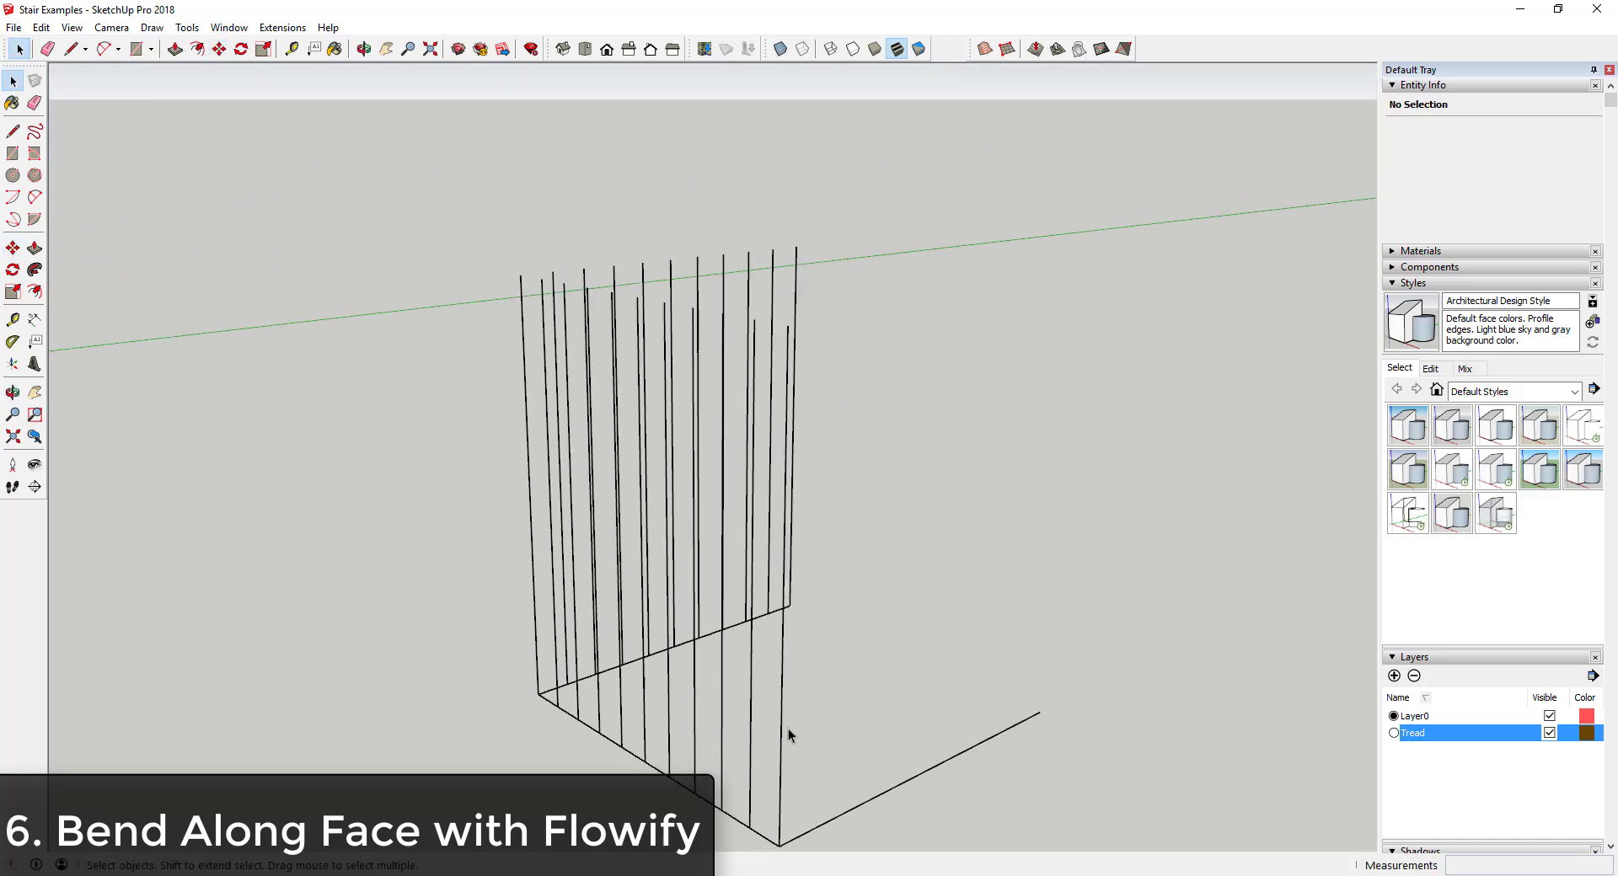
pyautogui.click(782, 839)
pyautogui.press('ctrl')
pyautogui.click(814, 816)
pyautogui.write('*10')
pyautogui.press('Return')
pyautogui.scroll(-1, 634, 552)
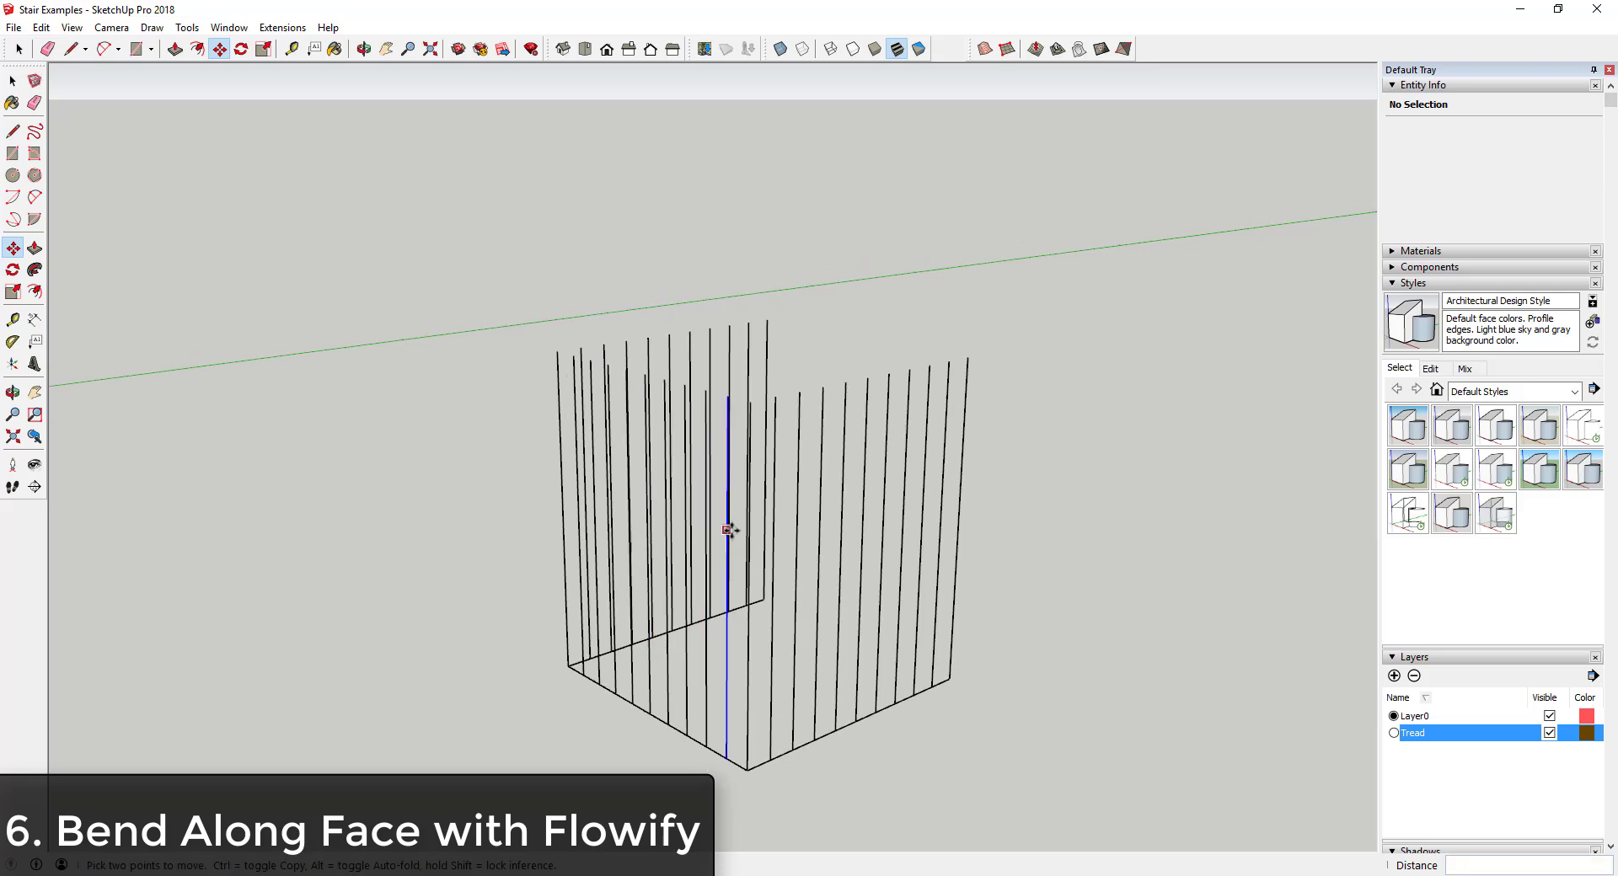
# - Draw lines joining the tops of the vertical lines on all three sides to close the segmented faces
pyautogui.press('space')
pyautogui.press('l')
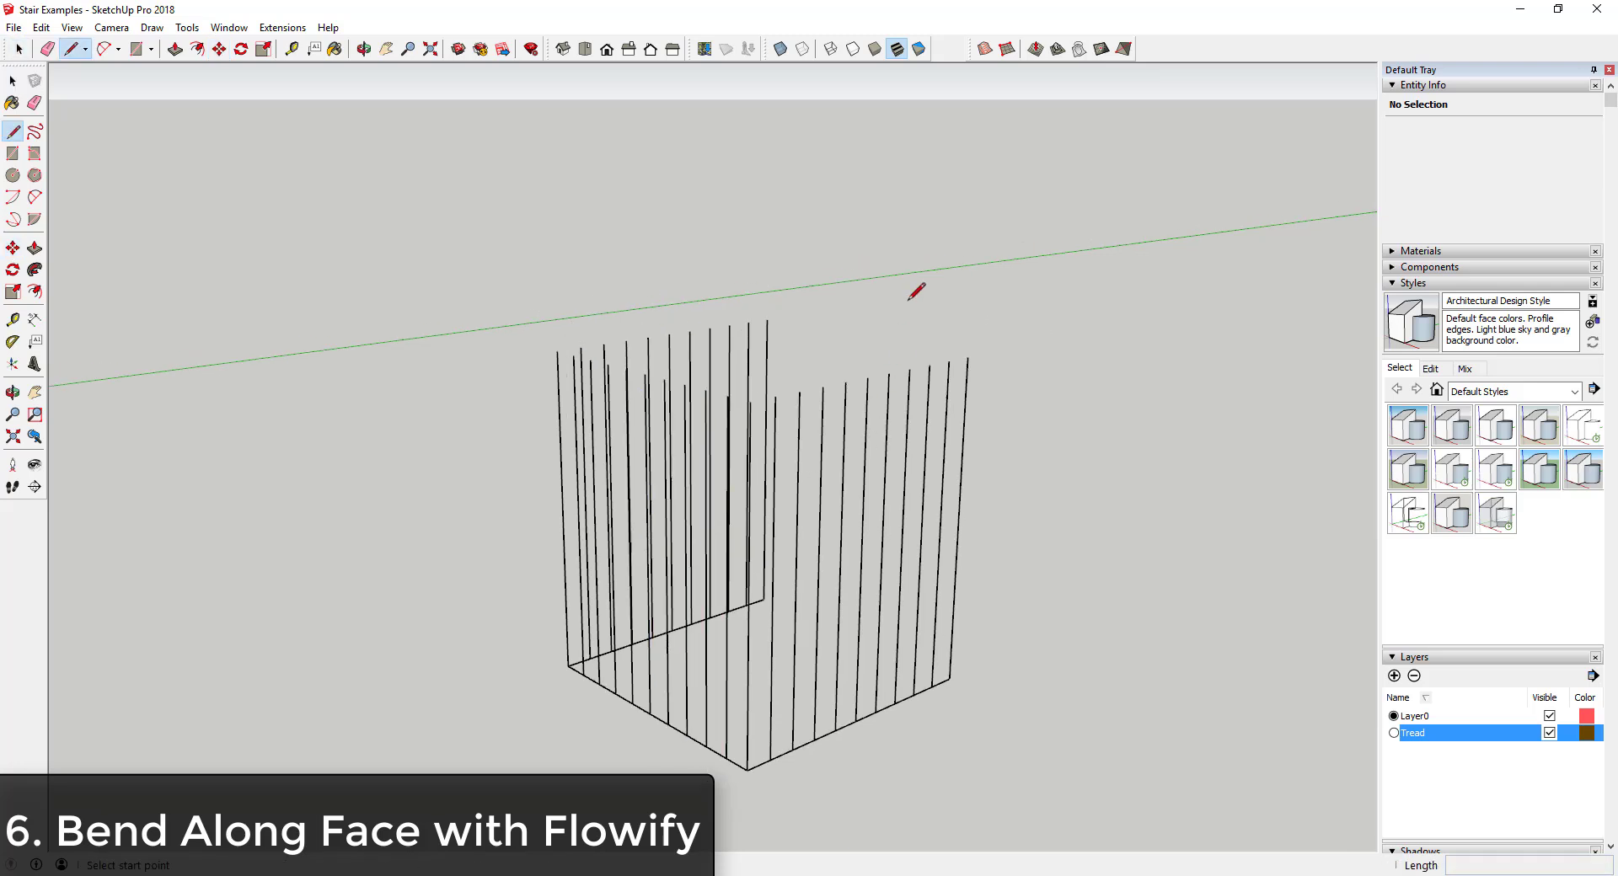
pyautogui.click(967, 357)
pyautogui.click(749, 401)
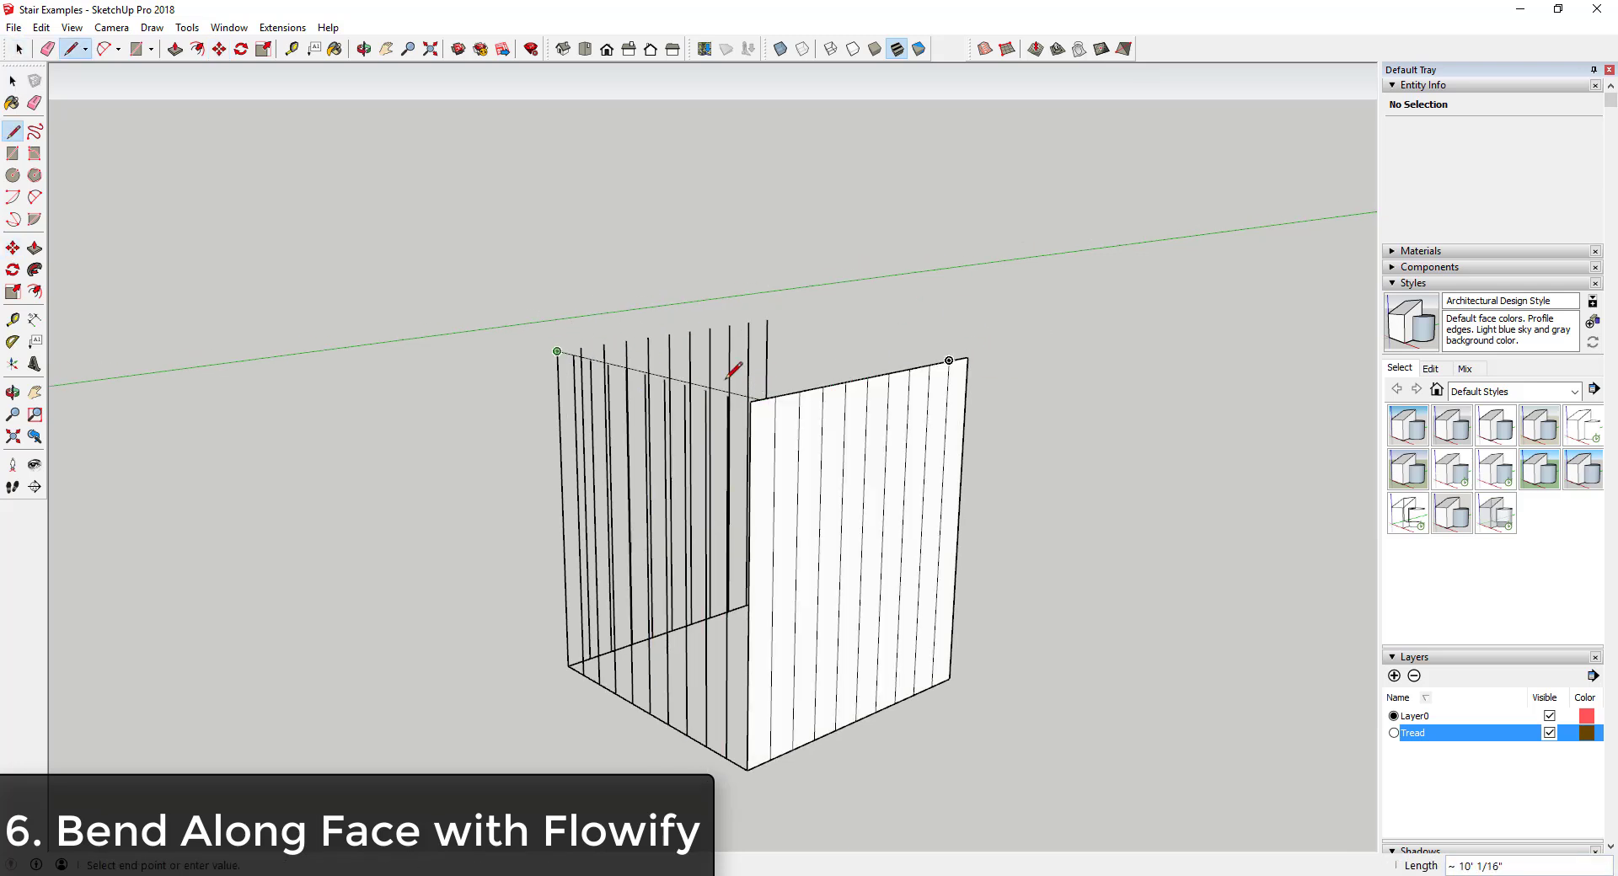
pyautogui.click(557, 352)
pyautogui.click(767, 320)
pyautogui.press('space')
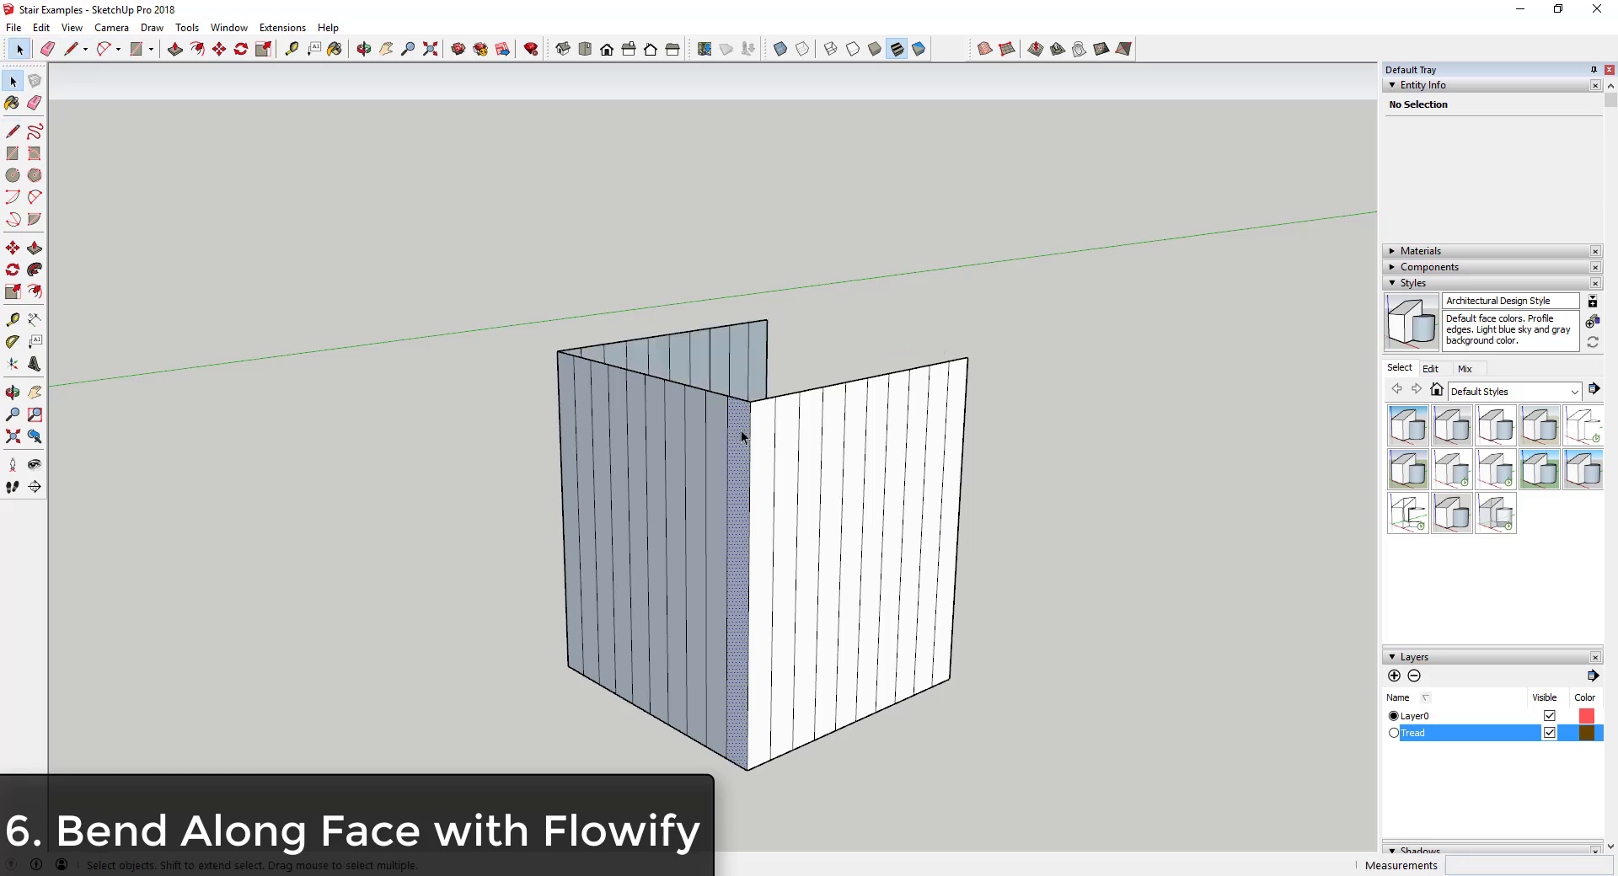
pyautogui.keyDown('shift'); pyautogui.click(714, 440); pyautogui.keyUp('shift')
pyautogui.keyDown('shift'); pyautogui.click(695, 437); pyautogui.keyUp('shift')
pyautogui.keyDown('shift'); pyautogui.click(673, 434); pyautogui.keyUp('shift')
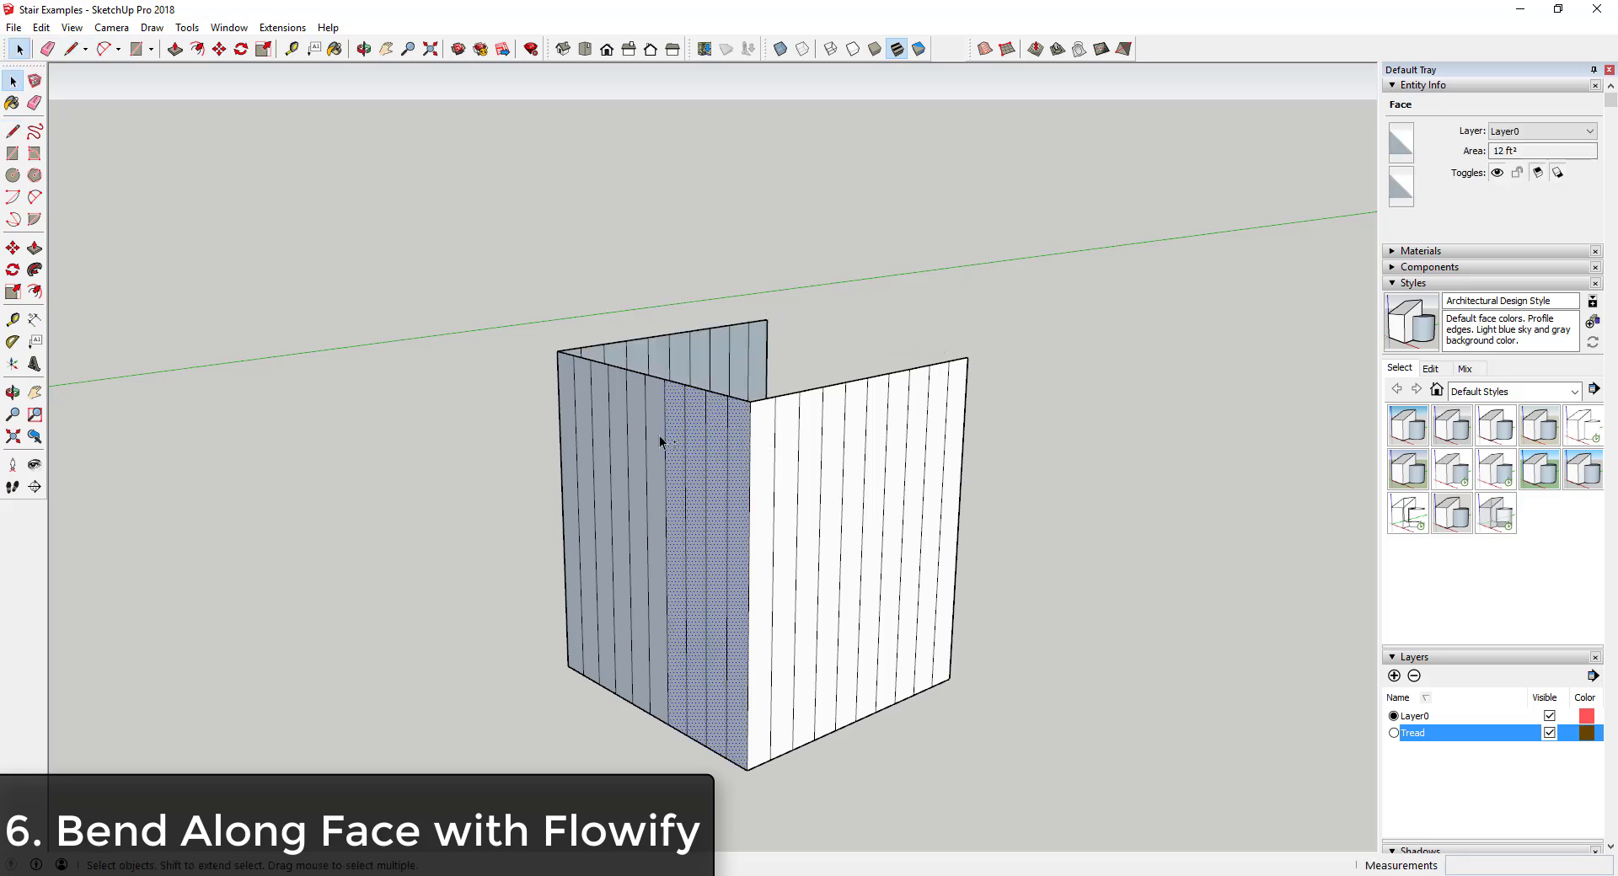
pyautogui.keyDown('shift'); pyautogui.click(656, 435); pyautogui.keyUp('shift')
pyautogui.keyDown('ctrl'); pyautogui.click(636, 433); pyautogui.keyUp('ctrl')
pyautogui.keyDown('ctrl'); pyautogui.click(616, 432); pyautogui.keyUp('ctrl')
pyautogui.keyDown('ctrl'); pyautogui.click(599, 425); pyautogui.keyUp('ctrl')
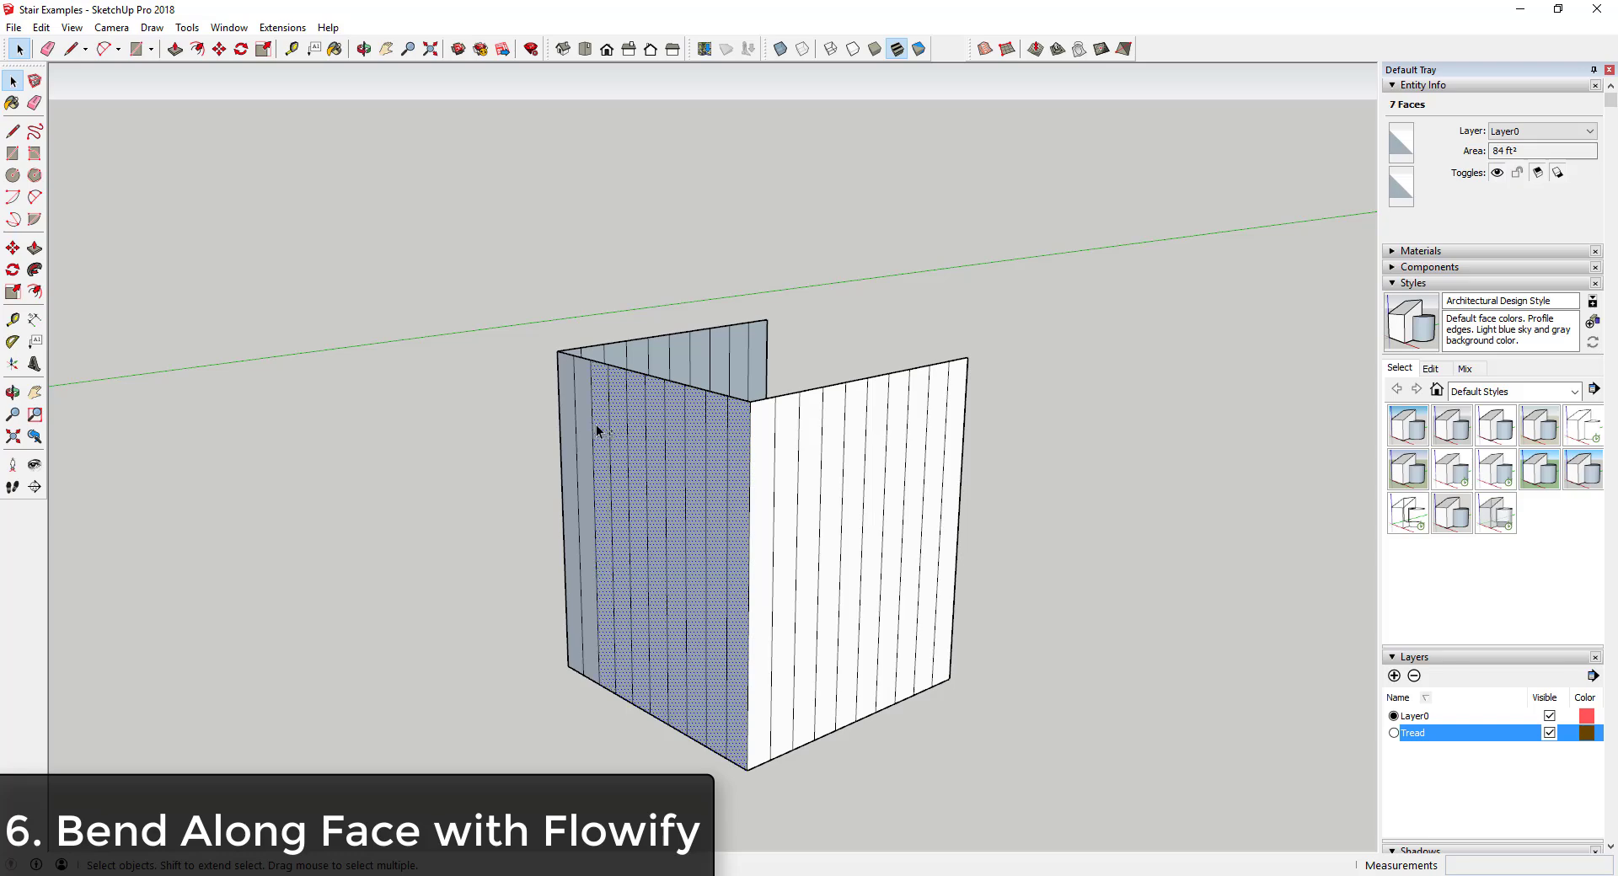
pyautogui.keyDown('ctrl'); pyautogui.click(583, 430); pyautogui.keyUp('ctrl')
pyautogui.keyDown('ctrl'); pyautogui.click(571, 426); pyautogui.keyUp('ctrl')
pyautogui.rightClick(569, 419)
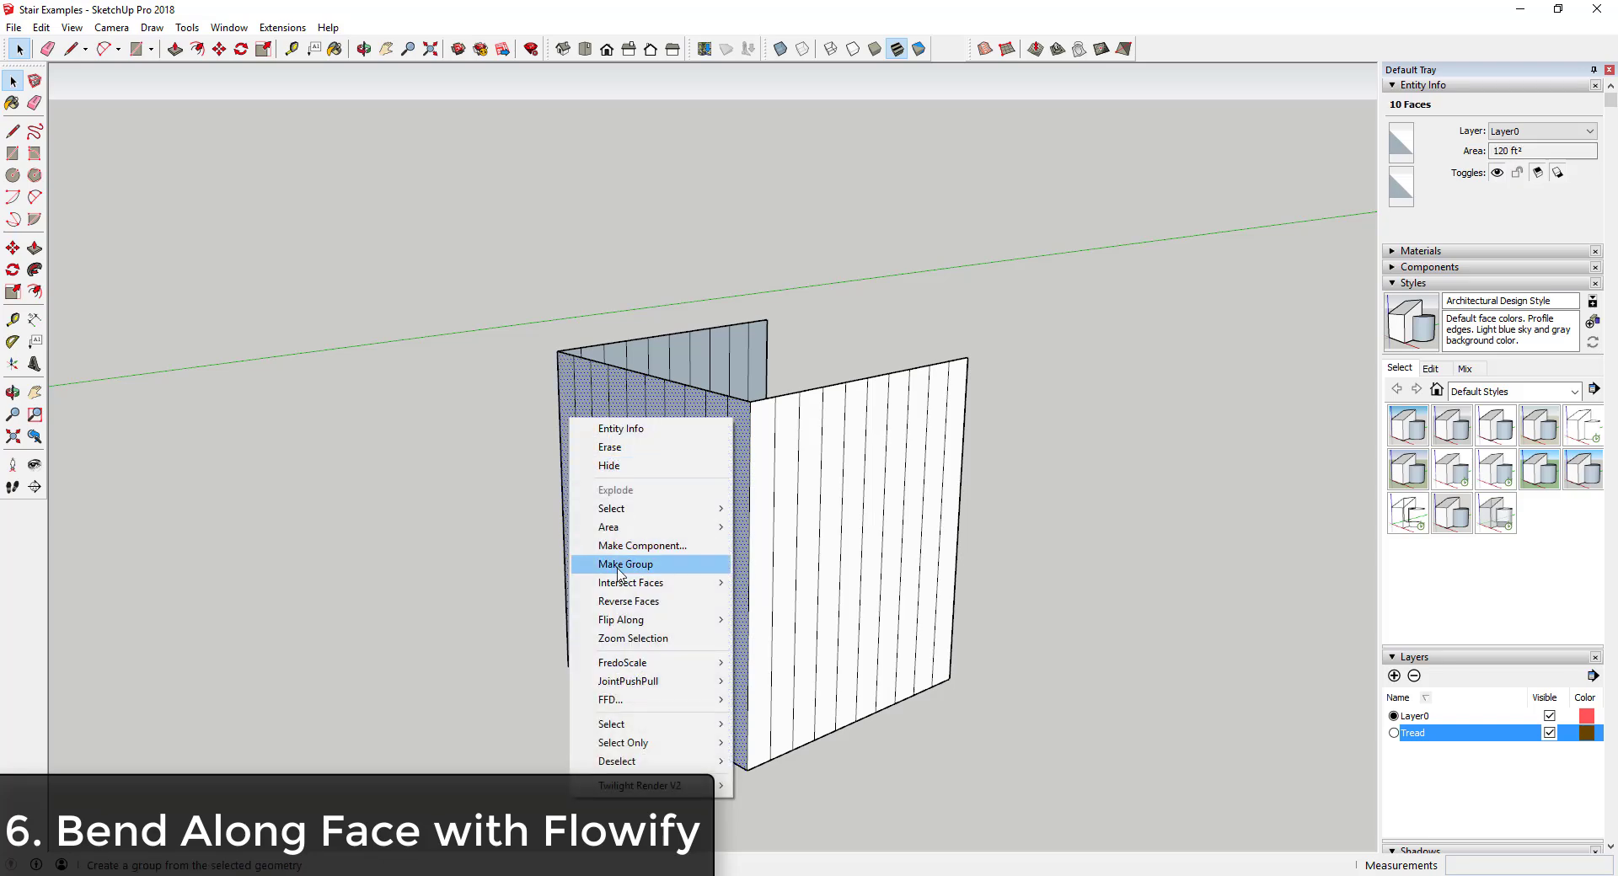
pyautogui.click(573, 564)
# - Select the entire middle wall of the U-shaped surface and reverse its faces to match the other walls
pyautogui.moveTo(570, 566); pyautogui.dragTo(1329, 480, button='middle')
pyautogui.moveTo(1028, 480); pyautogui.dragTo(976, 409, button='middle')
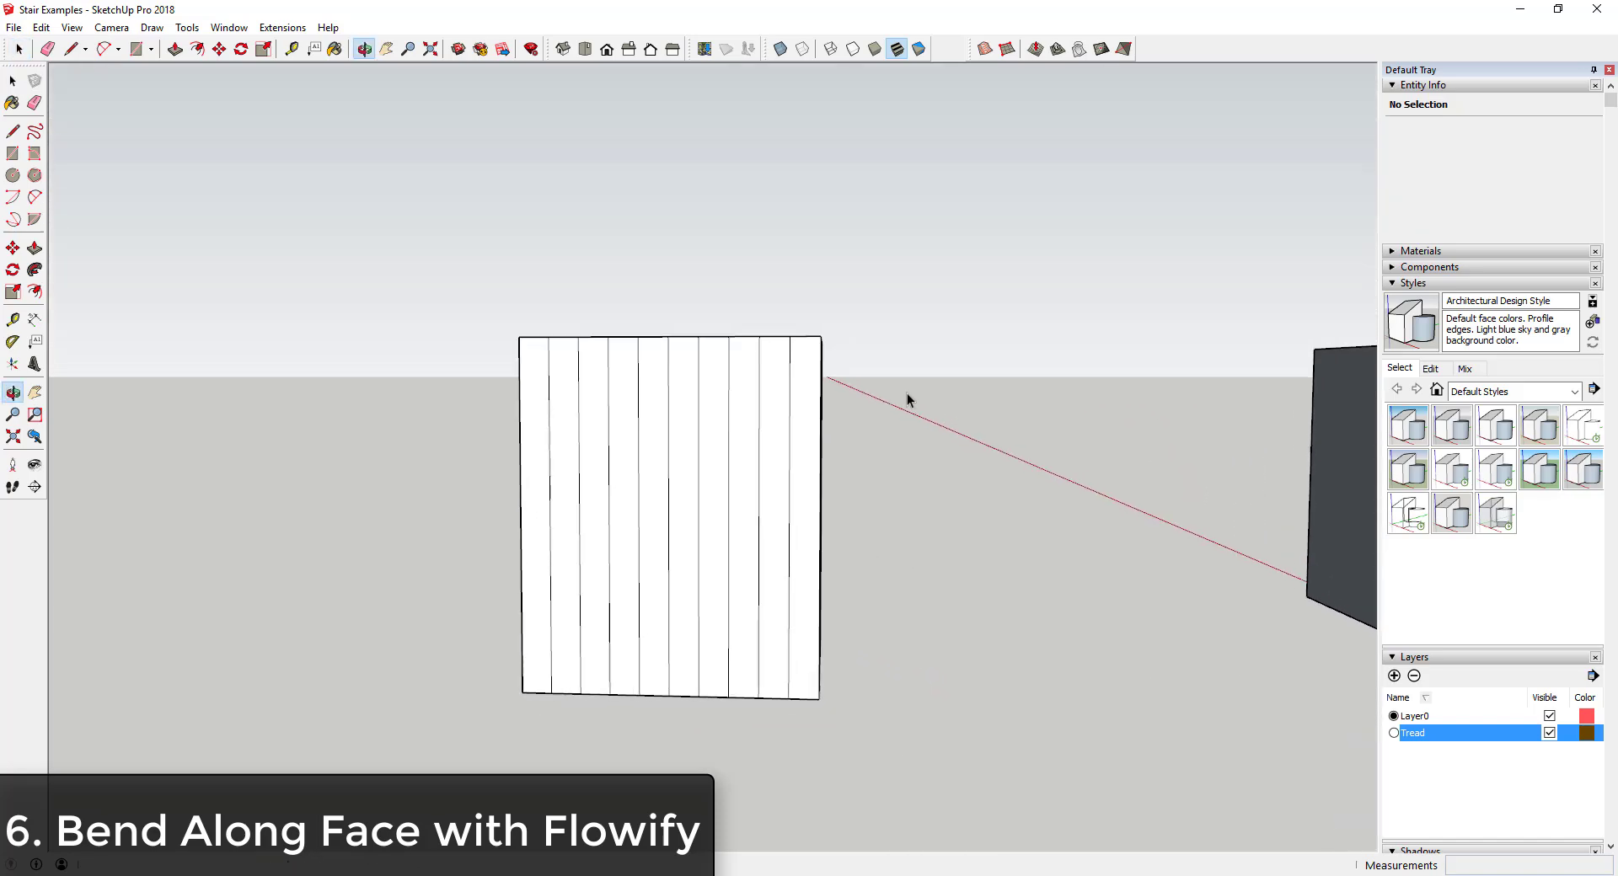
pyautogui.moveTo(807, 317); pyautogui.dragTo(881, 698)
pyautogui.moveTo(949, 573); pyautogui.dragTo(756, 632, button='middle')
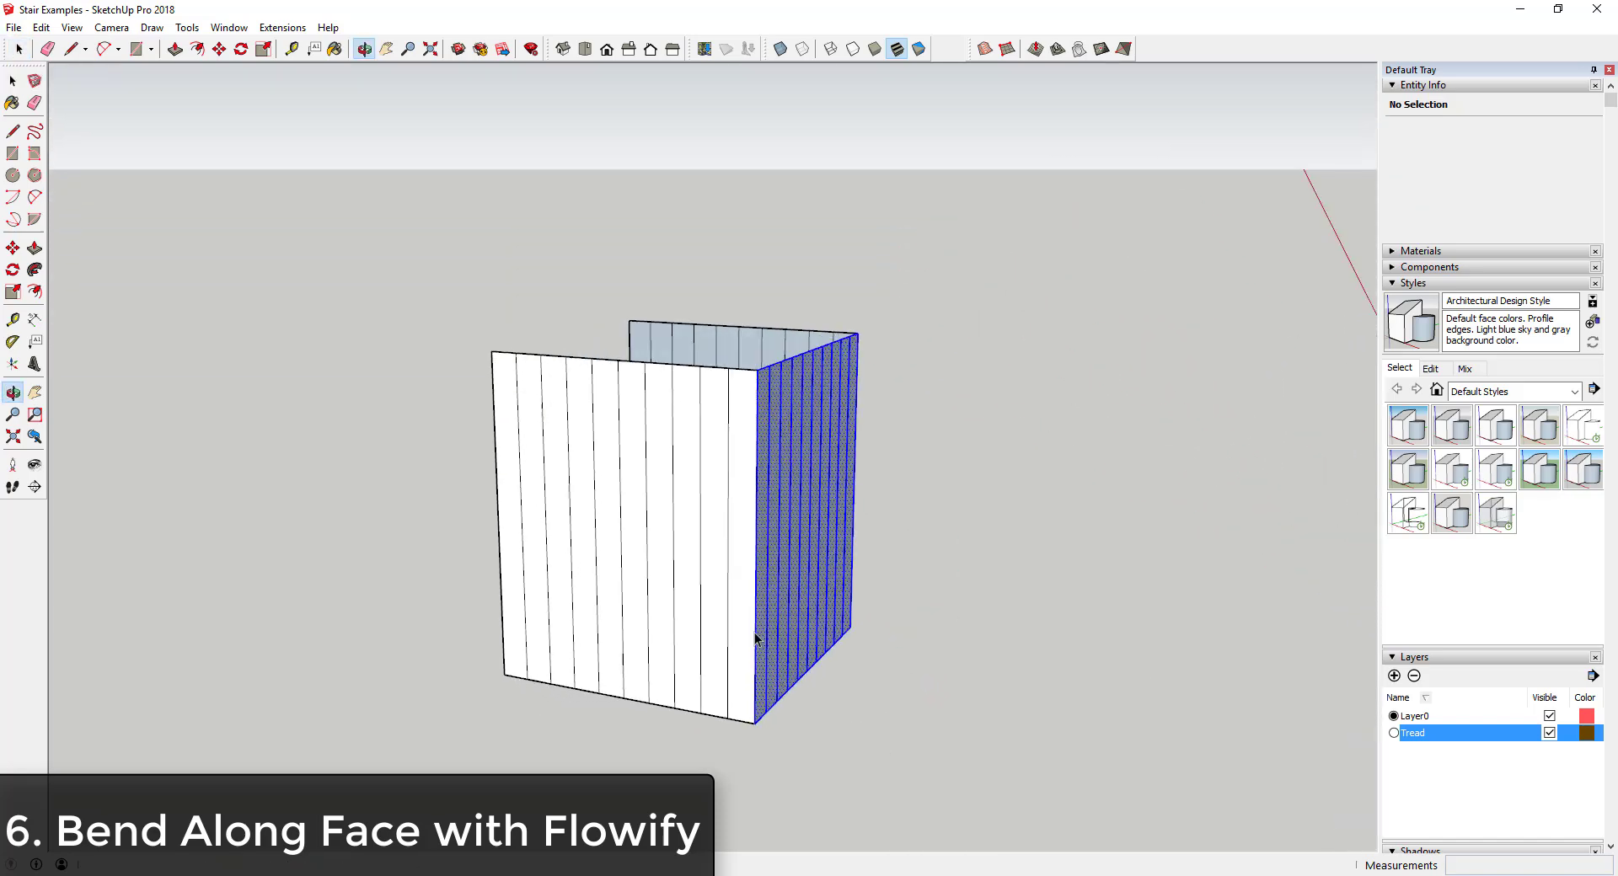
pyautogui.rightClick(776, 427)
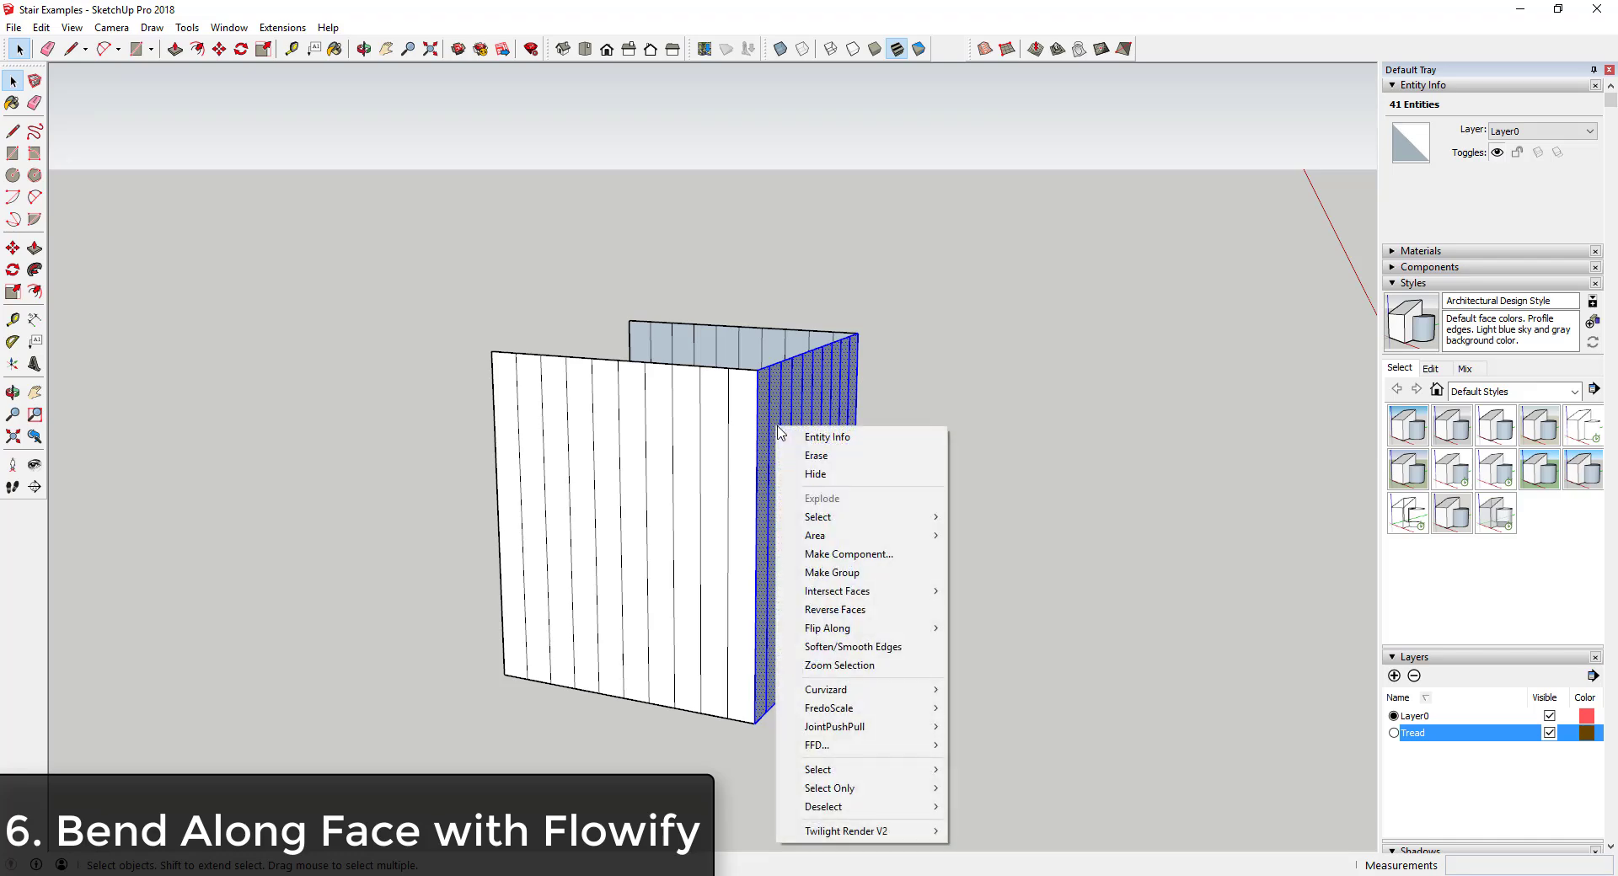
pyautogui.click(866, 613)
# - Select all three segmented walls of the U-shaped surface and make them a group
pyautogui.scroll(-3, 894, 630)
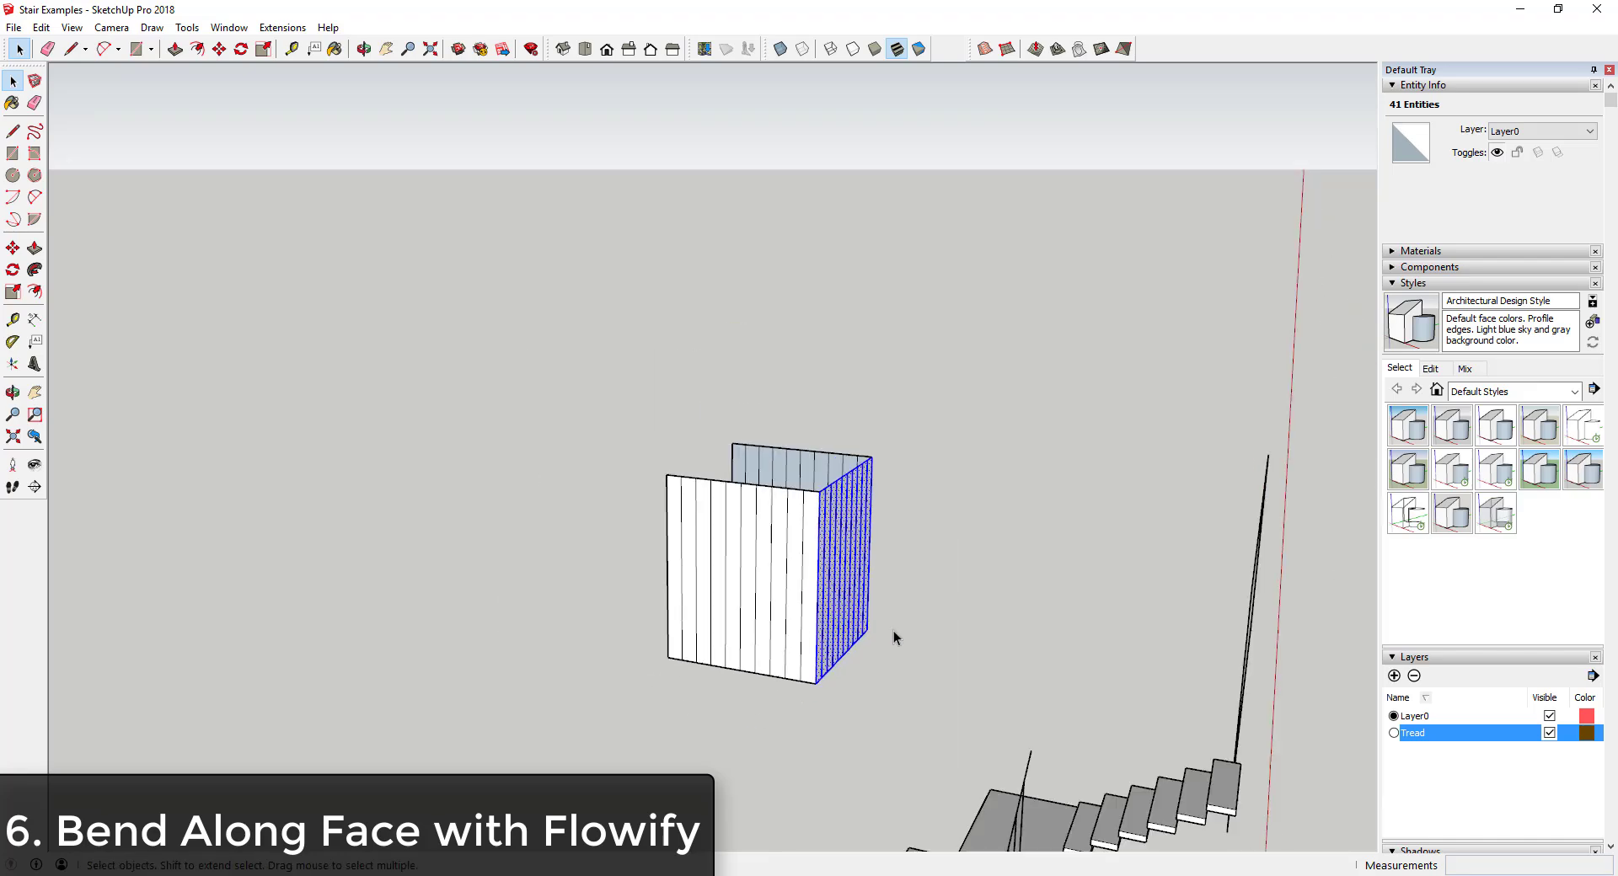
pyautogui.moveTo(893, 630); pyautogui.dragTo(750, 648, button='middle')
pyautogui.scroll(-2, 767, 657)
pyautogui.scroll(-3, 946, 642)
pyautogui.moveTo(946, 642); pyautogui.dragTo(1054, 666, button='middle')
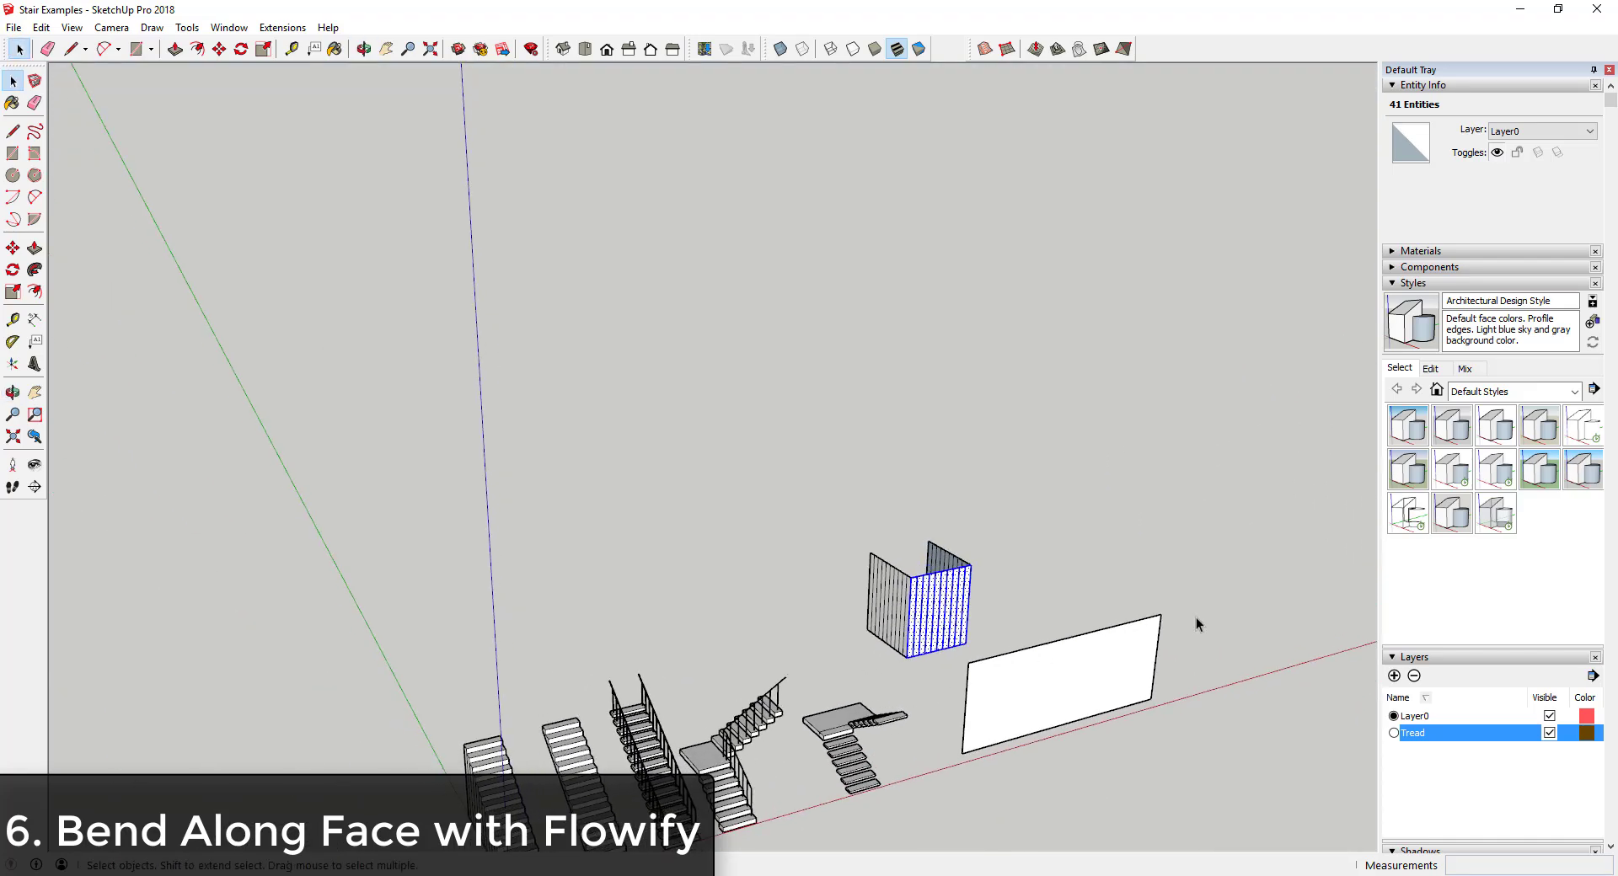
pyautogui.scroll(2, 1195, 617)
pyautogui.moveTo(1031, 561); pyautogui.dragTo(836, 553, button='middle')
pyautogui.moveTo(690, 486); pyautogui.dragTo(883, 683)
pyautogui.rightClick(826, 619)
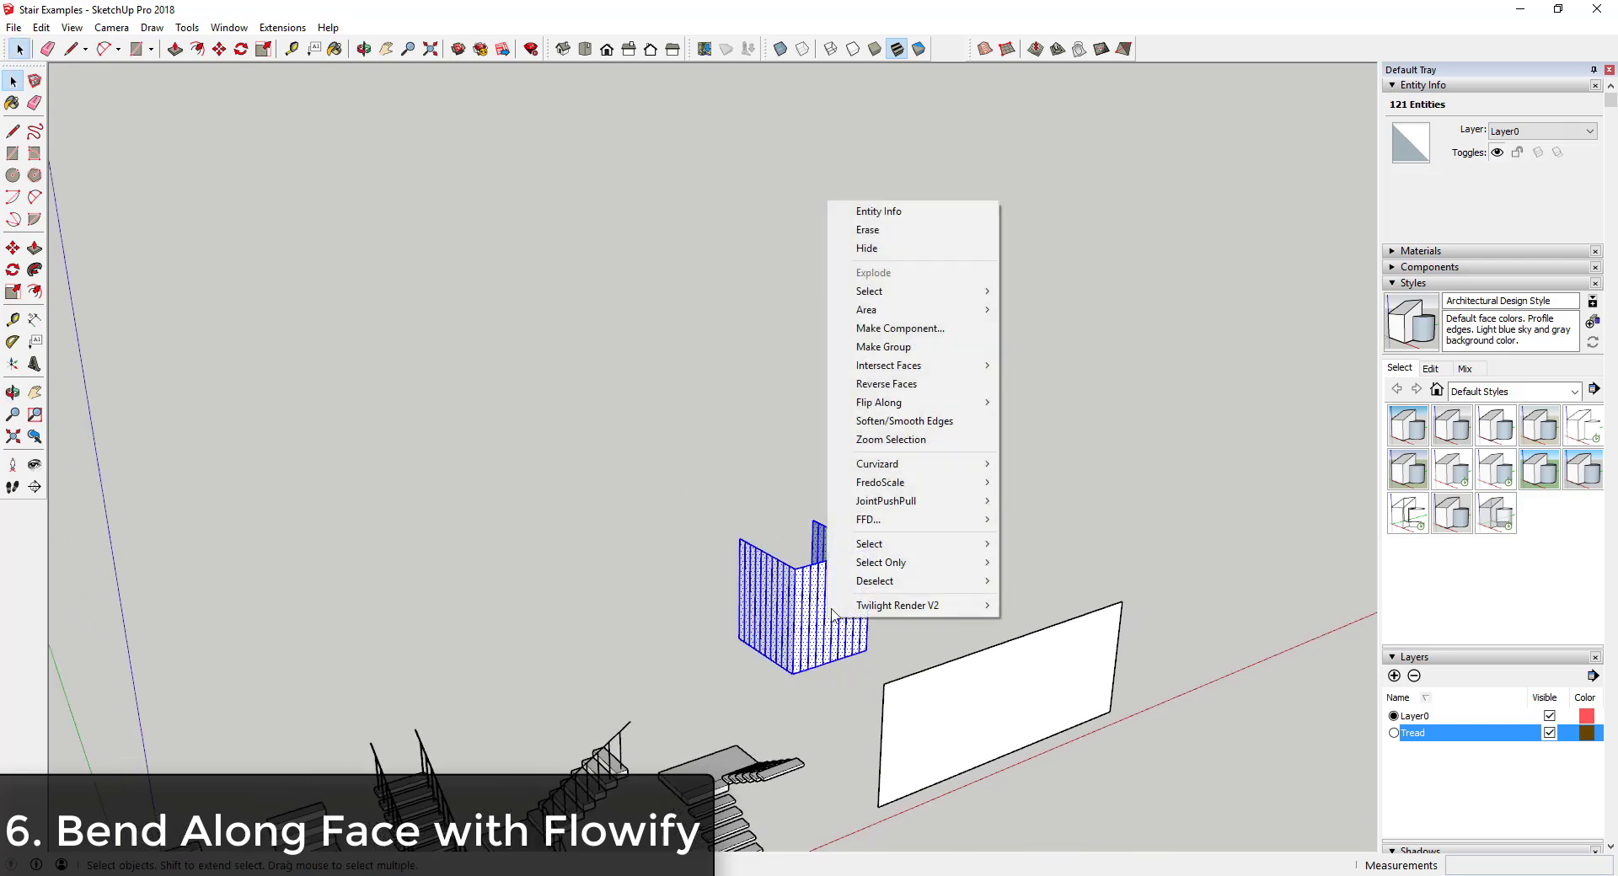
pyautogui.click(895, 348)
# - Draw two lines connecting the open-end top corners of the U-shaped surface to the matching top corners of the flat rectangle
pyautogui.moveTo(1027, 539); pyautogui.dragTo(997, 650, button='middle')
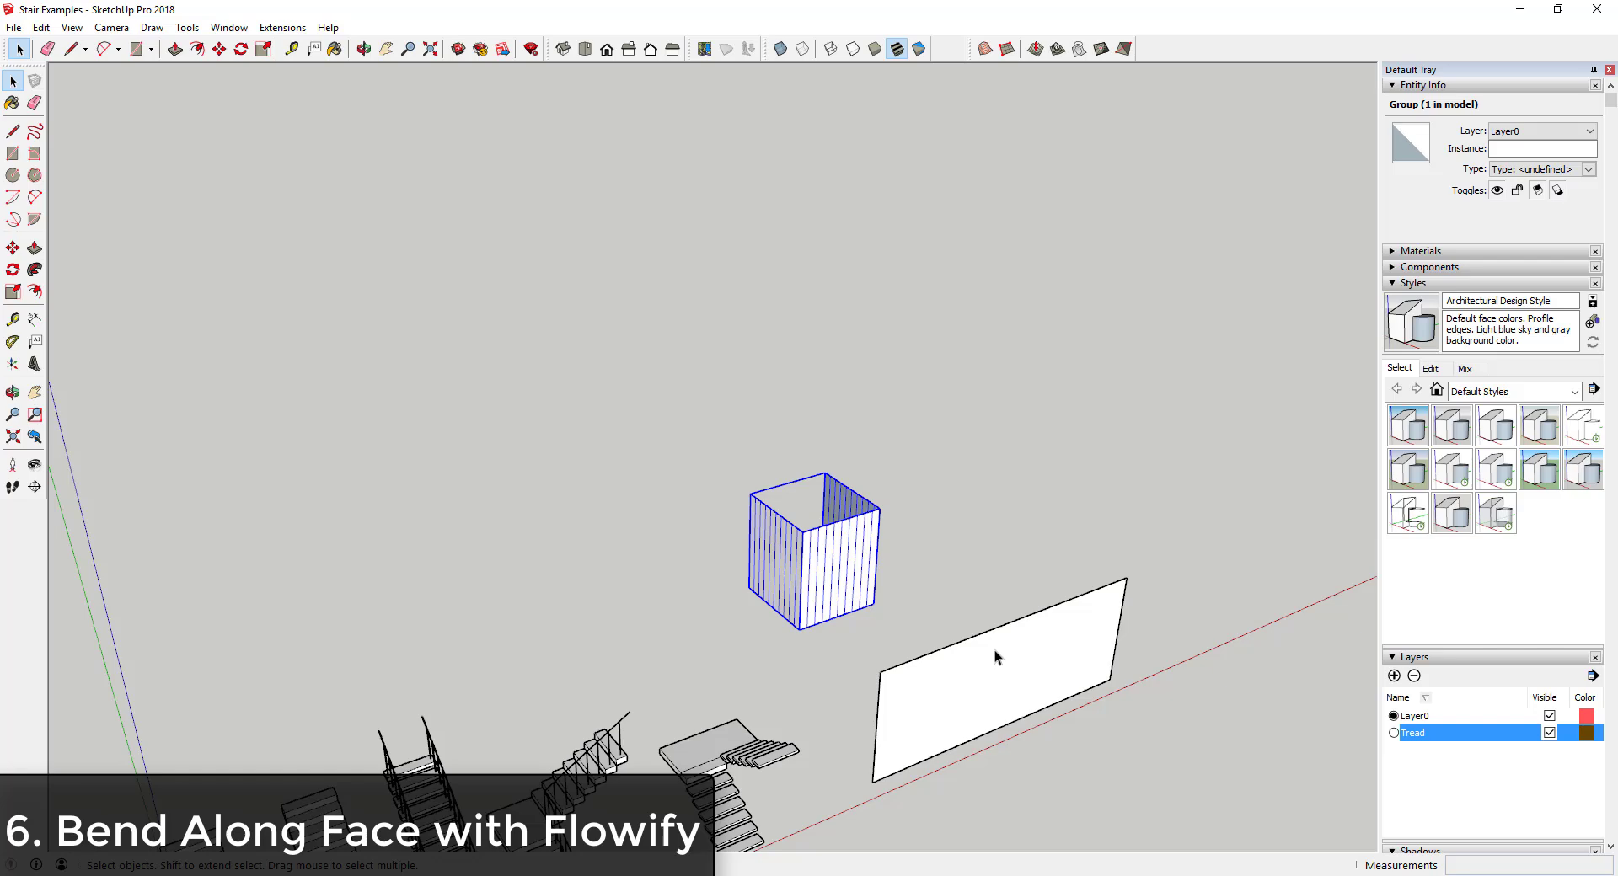
pyautogui.press('l')
pyautogui.click(751, 494)
pyautogui.click(881, 673)
pyautogui.press('space')
pyautogui.press('l')
pyautogui.click(825, 473)
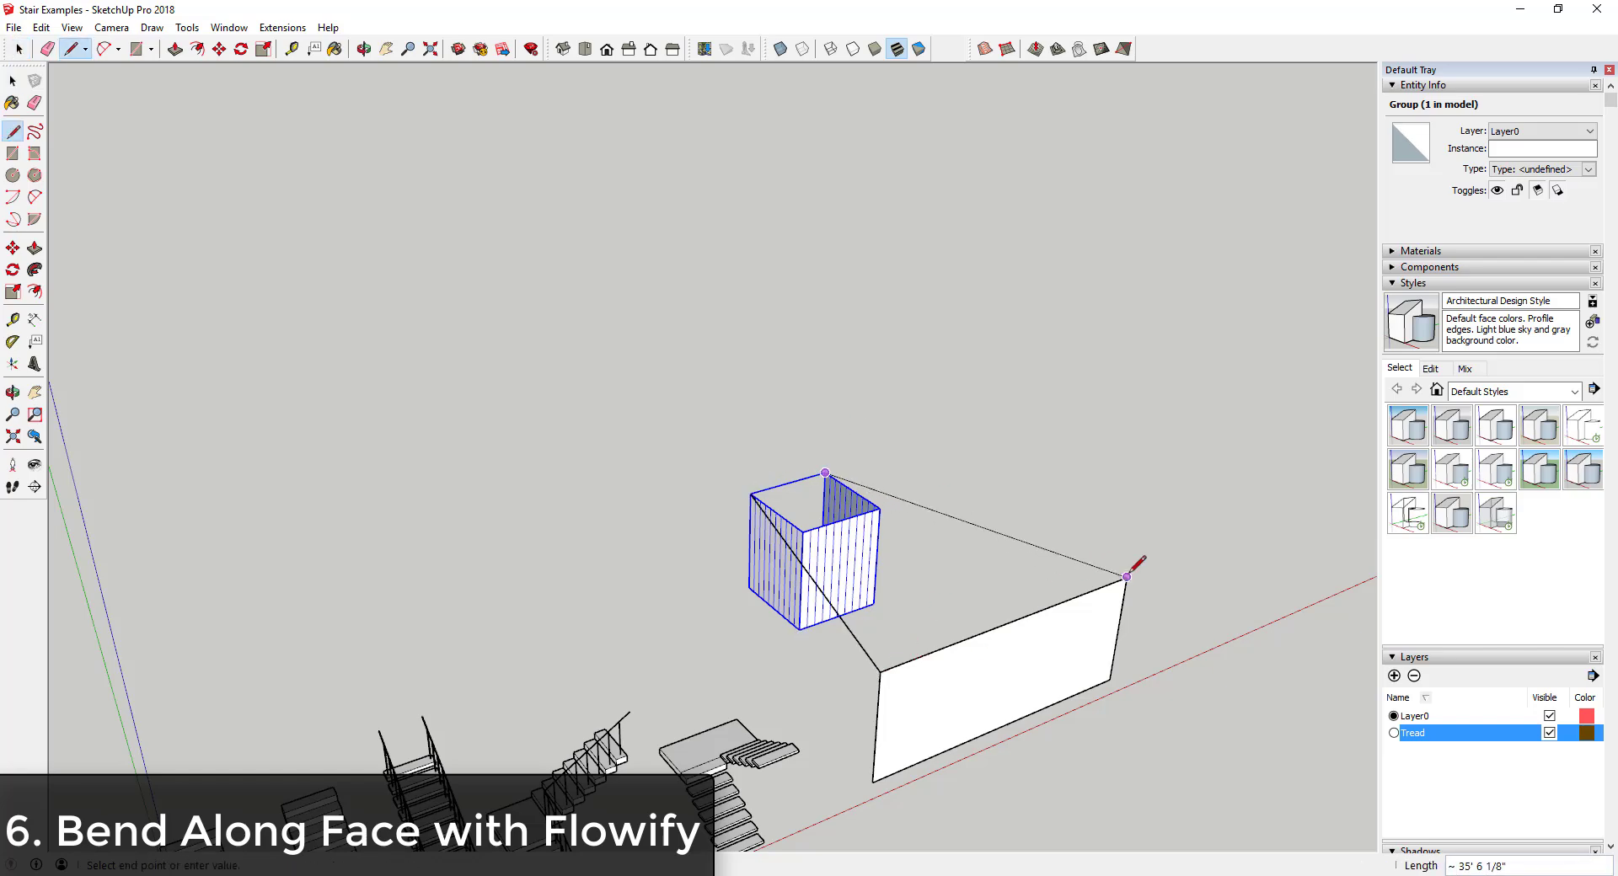
pyautogui.click(1127, 578)
pyautogui.press('space')
# - Select the two connecting lines and make them a separate group
pyautogui.scroll(-2, 1117, 590)
pyautogui.moveTo(1111, 603); pyautogui.dragTo(1428, 504, button='middle')
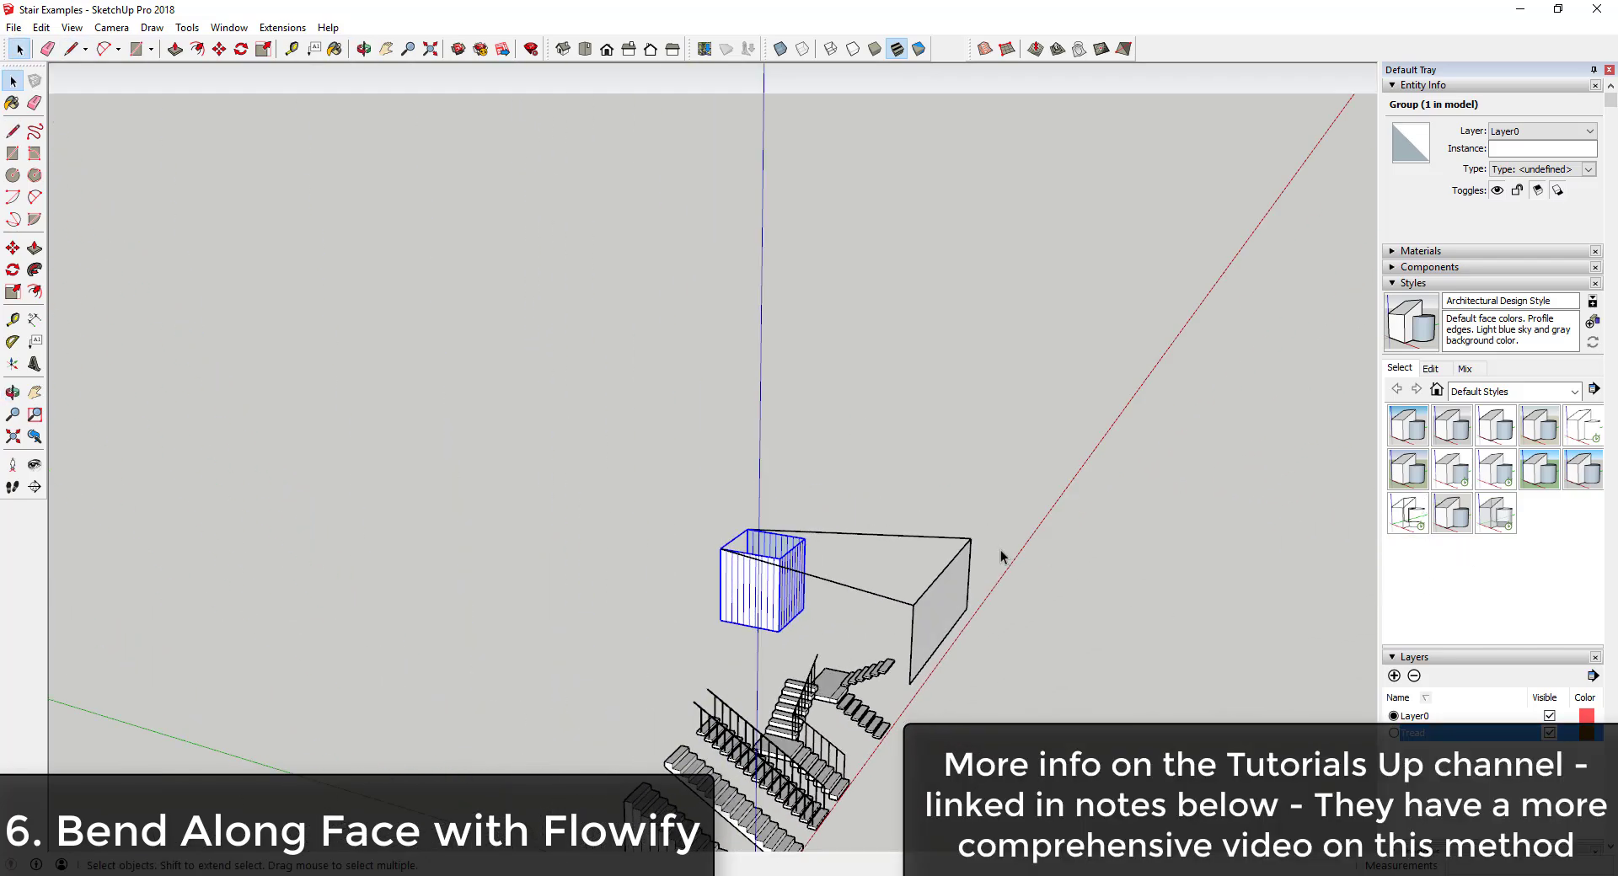
pyautogui.moveTo(897, 616); pyautogui.dragTo(1037, 595, button='middle')
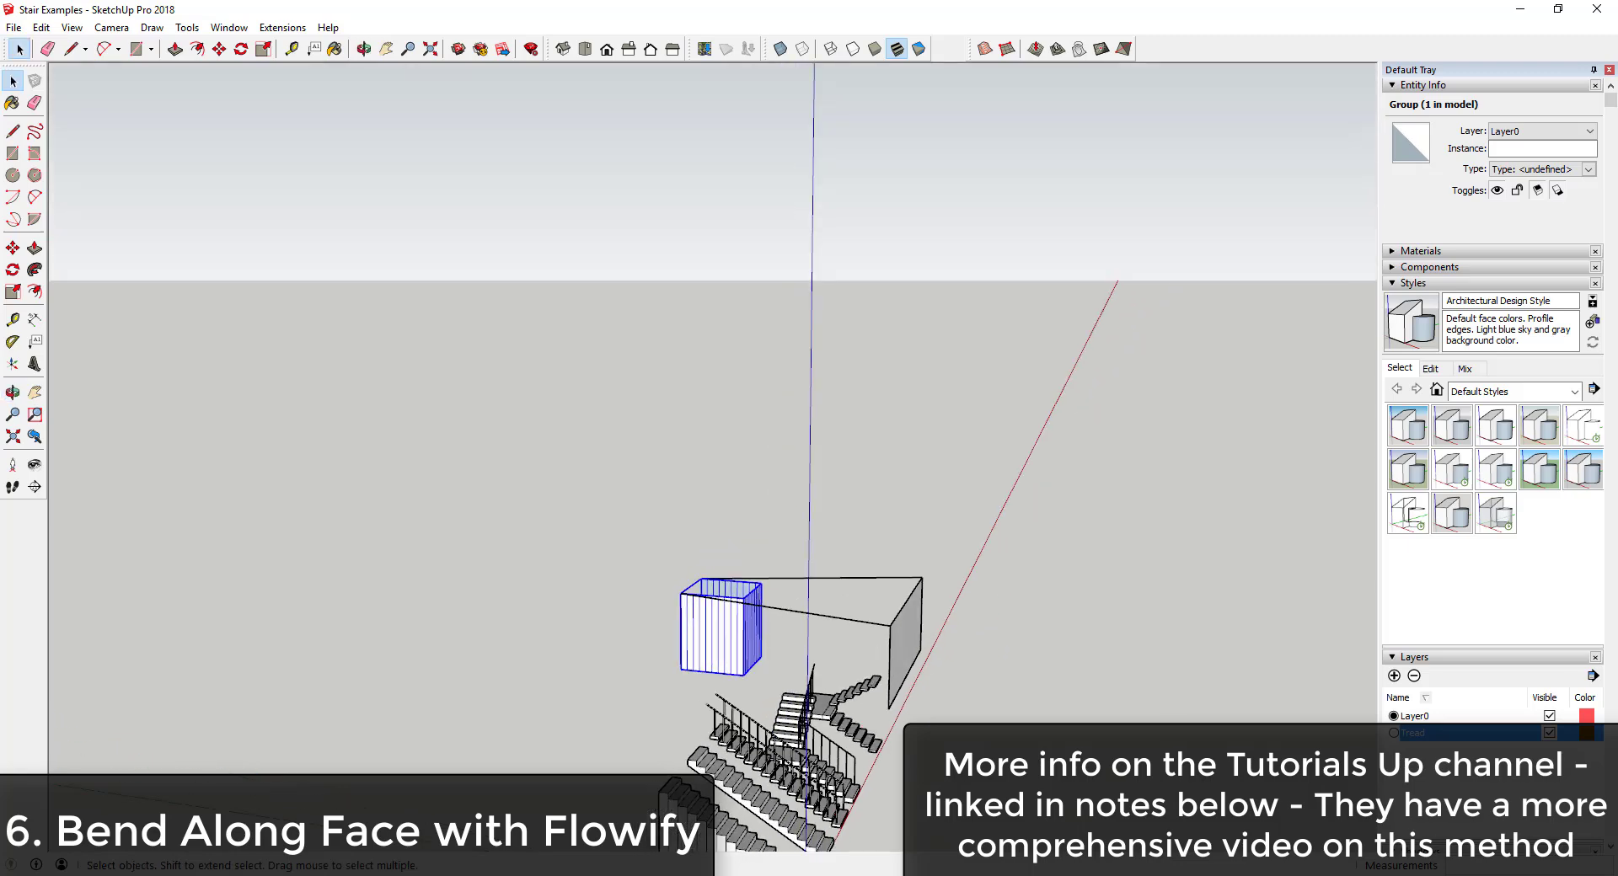
pyautogui.scroll(3, 706, 574)
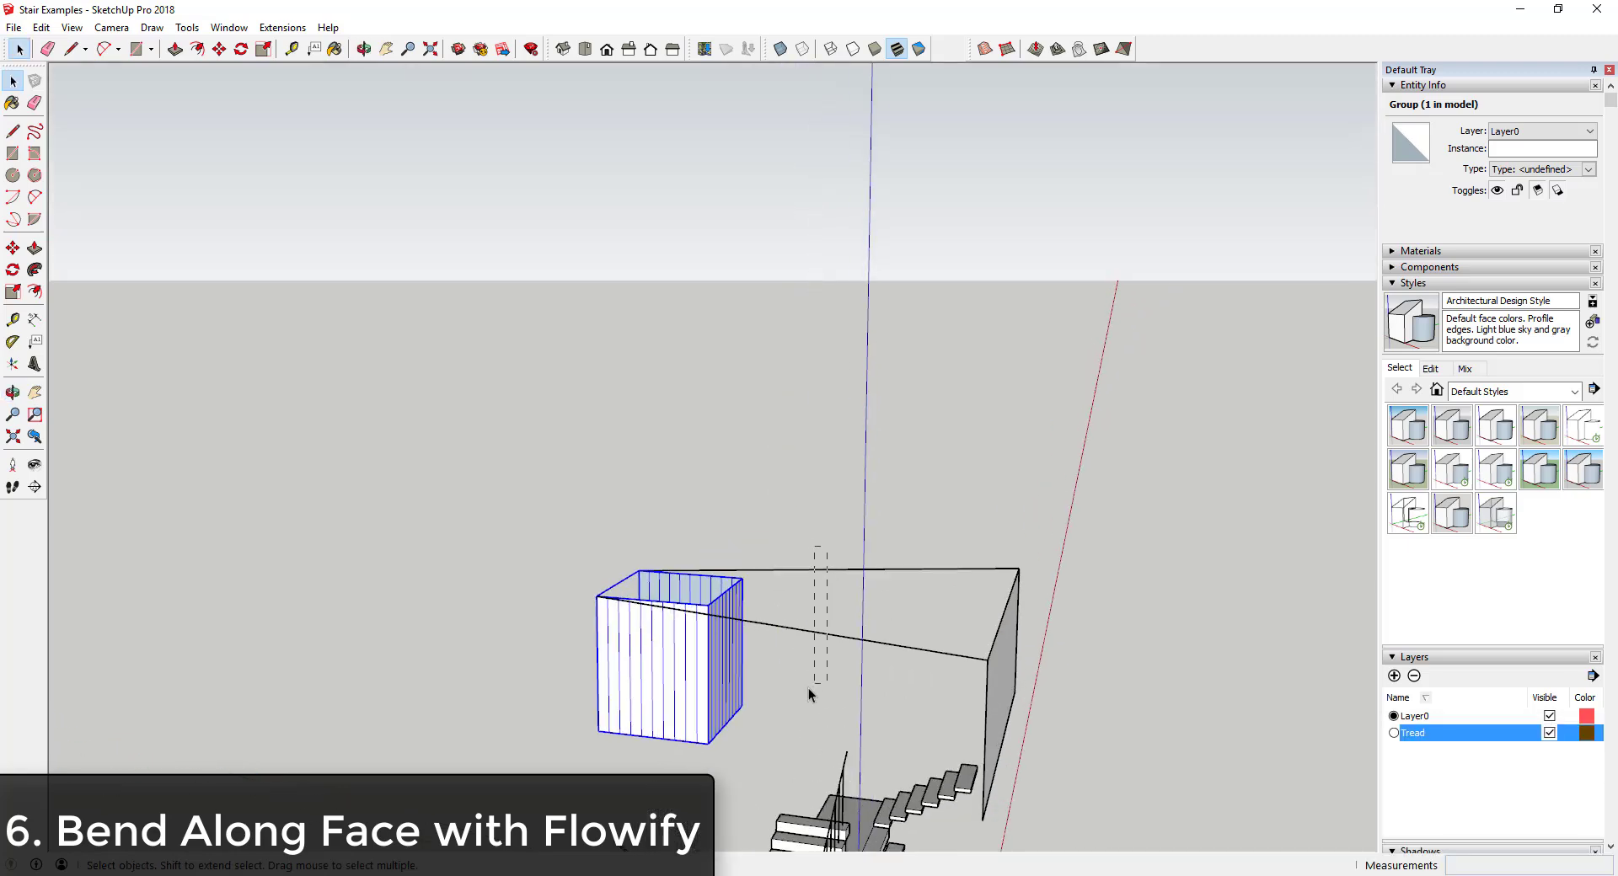
pyautogui.moveTo(808, 694); pyautogui.dragTo(809, 649)
pyautogui.rightClick(810, 639)
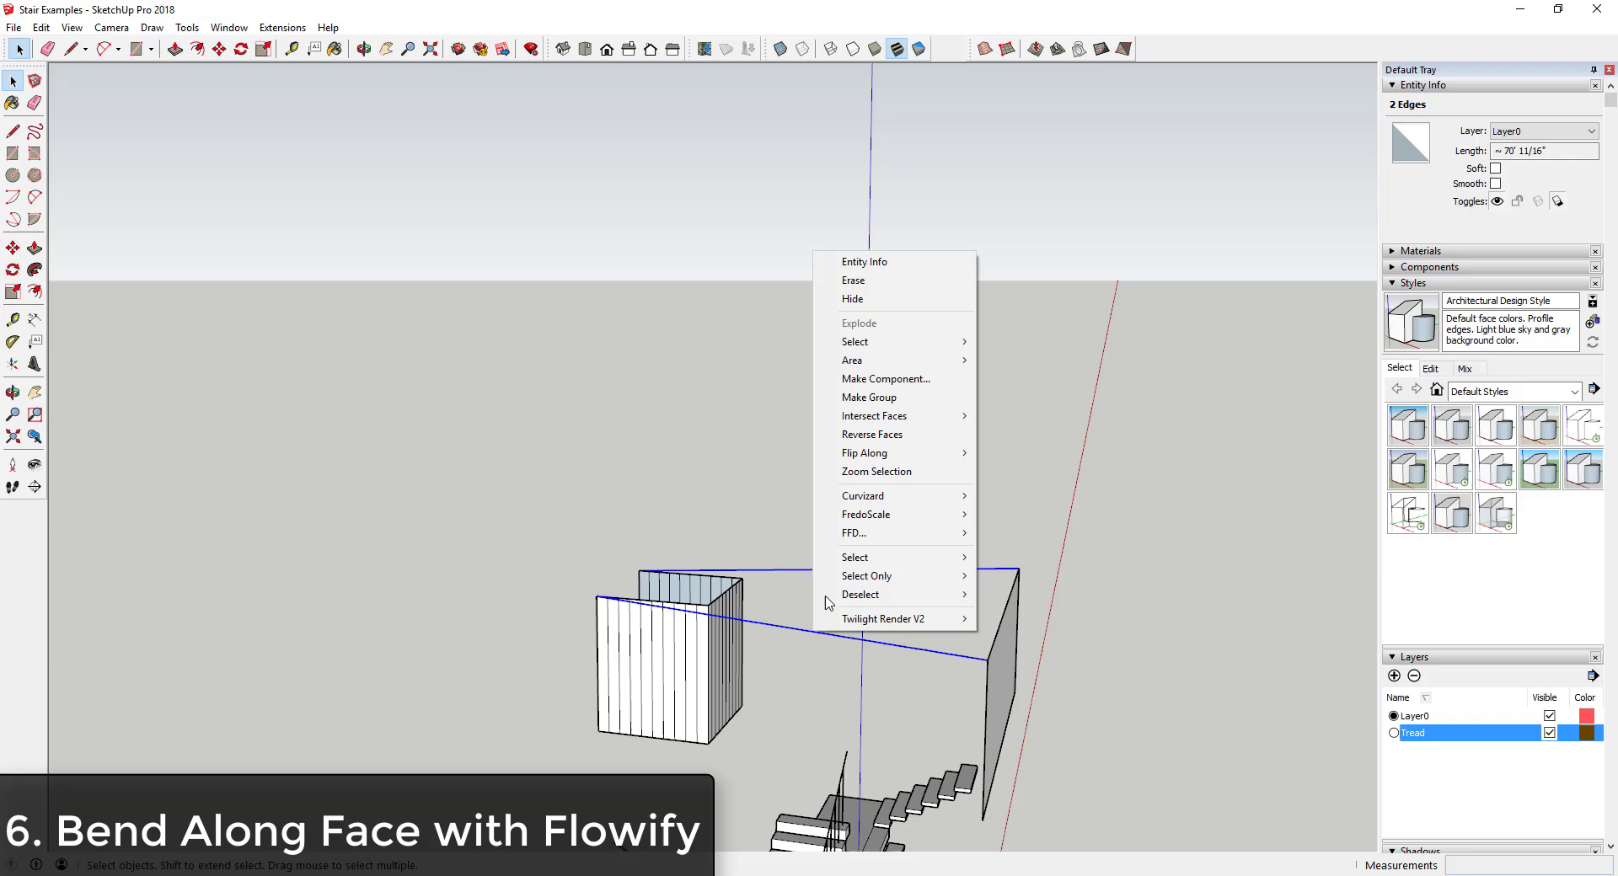
pyautogui.click(869, 397)
# - Select the rectangle, U-shaped surface and connecting-line groups together and combine them into one outer group
pyautogui.moveTo(1104, 730); pyautogui.dragTo(943, 721, button='middle')
pyautogui.click(943, 721)
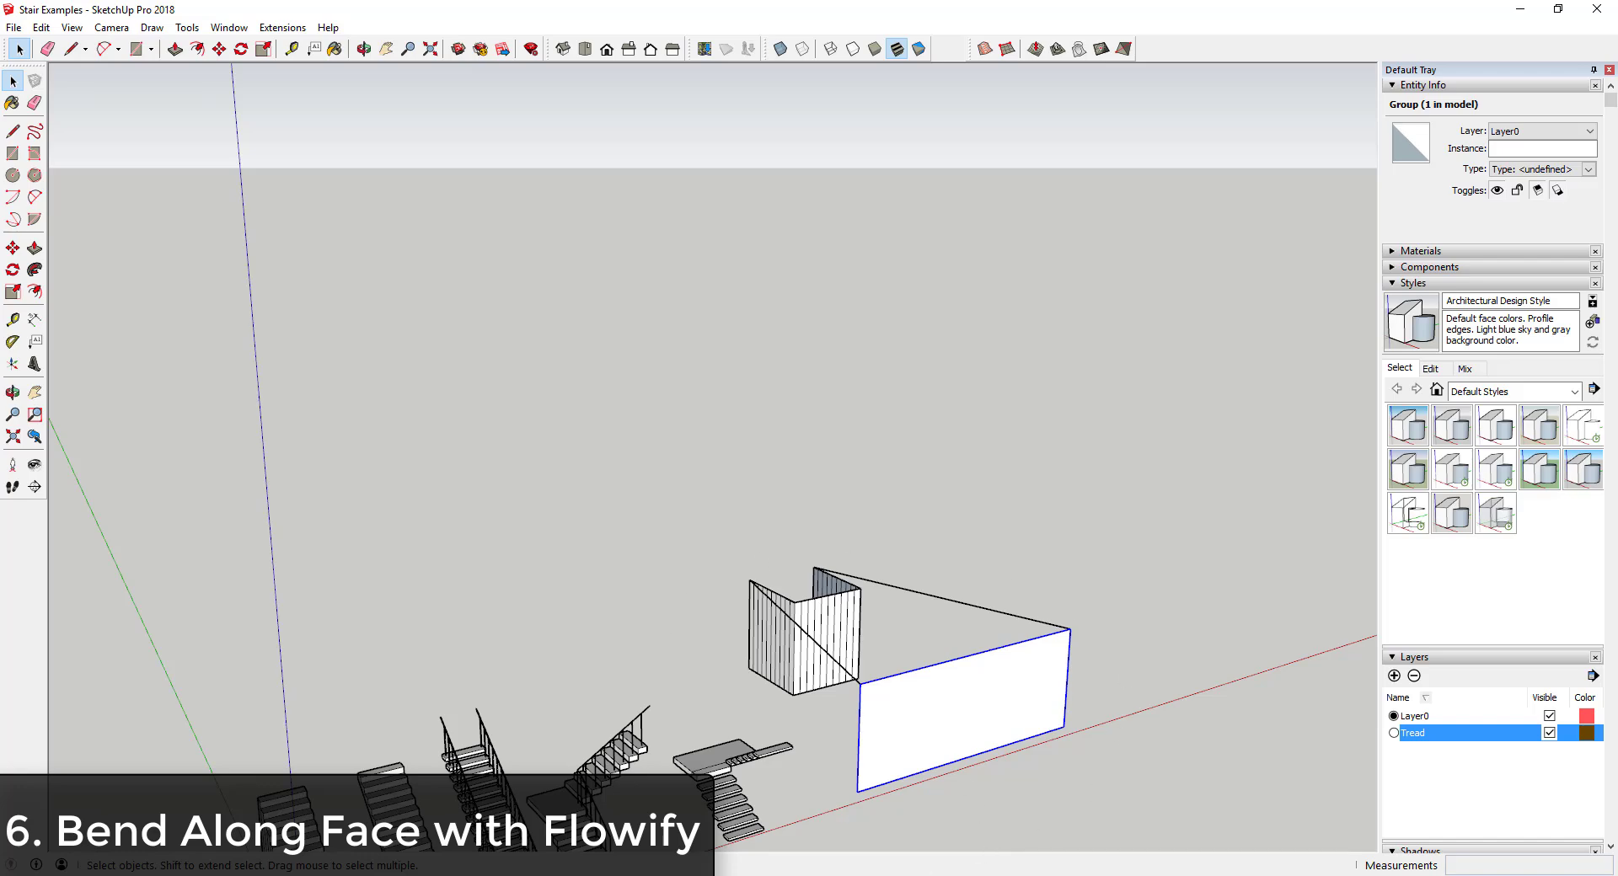
pyautogui.moveTo(1106, 750)
pyautogui.mouseDown(button='middle')
pyautogui.moveTo(1051, 733)
pyautogui.moveTo(975, 809)
pyautogui.moveTo(1053, 855)
pyautogui.moveTo(1095, 798)
pyautogui.moveTo(1007, 761)
pyautogui.moveTo(1059, 754)
pyautogui.moveTo(1163, 789)
pyautogui.mouseUp(button='middle')
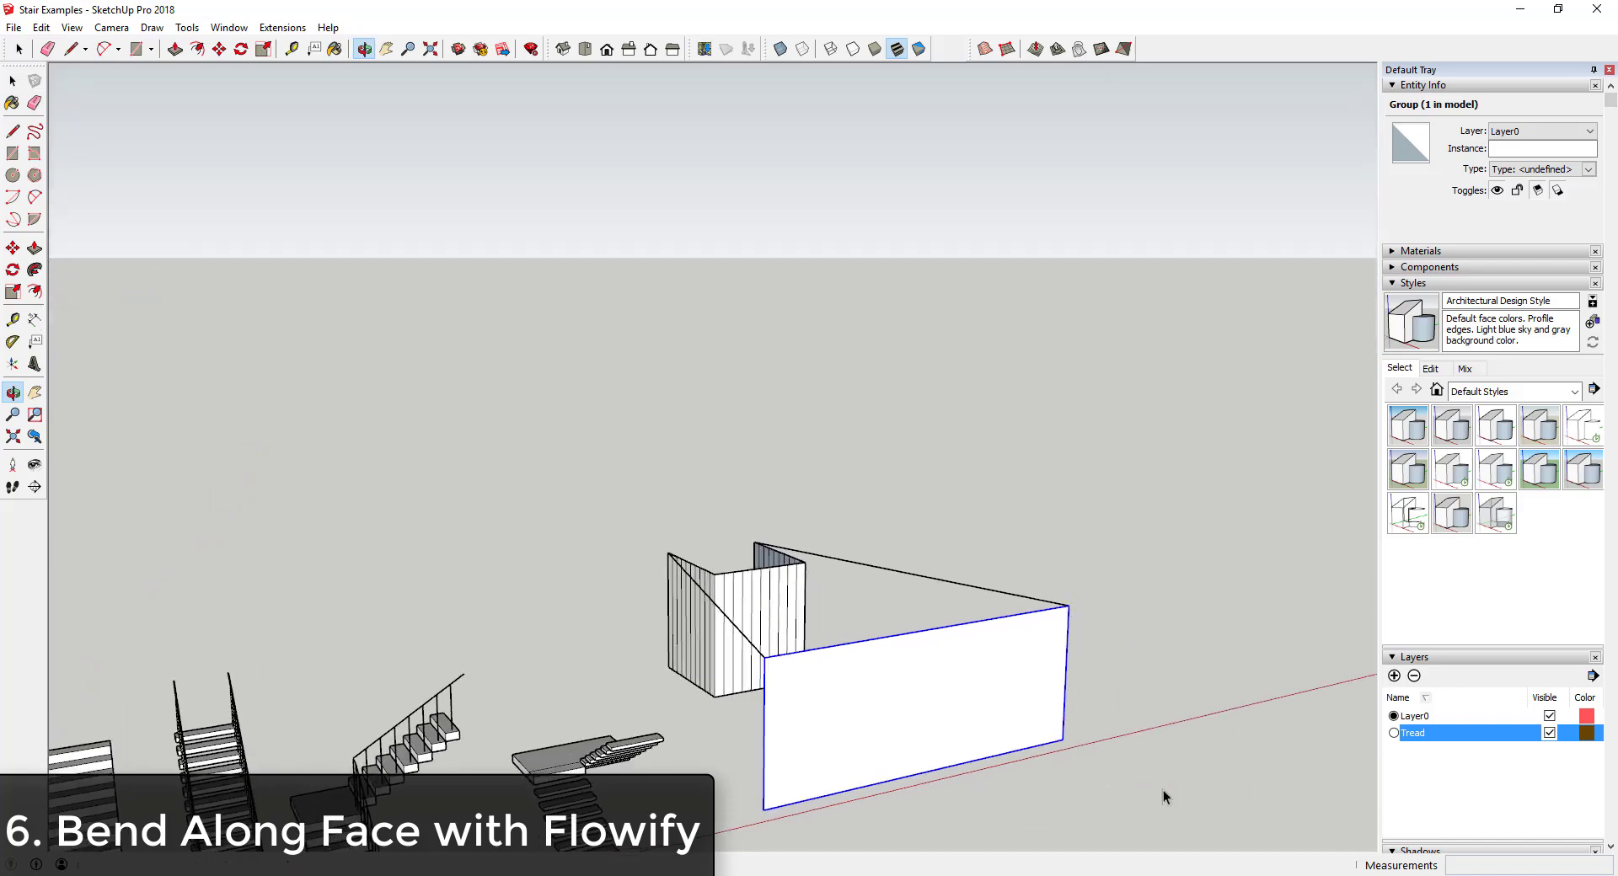
pyautogui.moveTo(709, 533); pyautogui.dragTo(686, 487, button='middle')
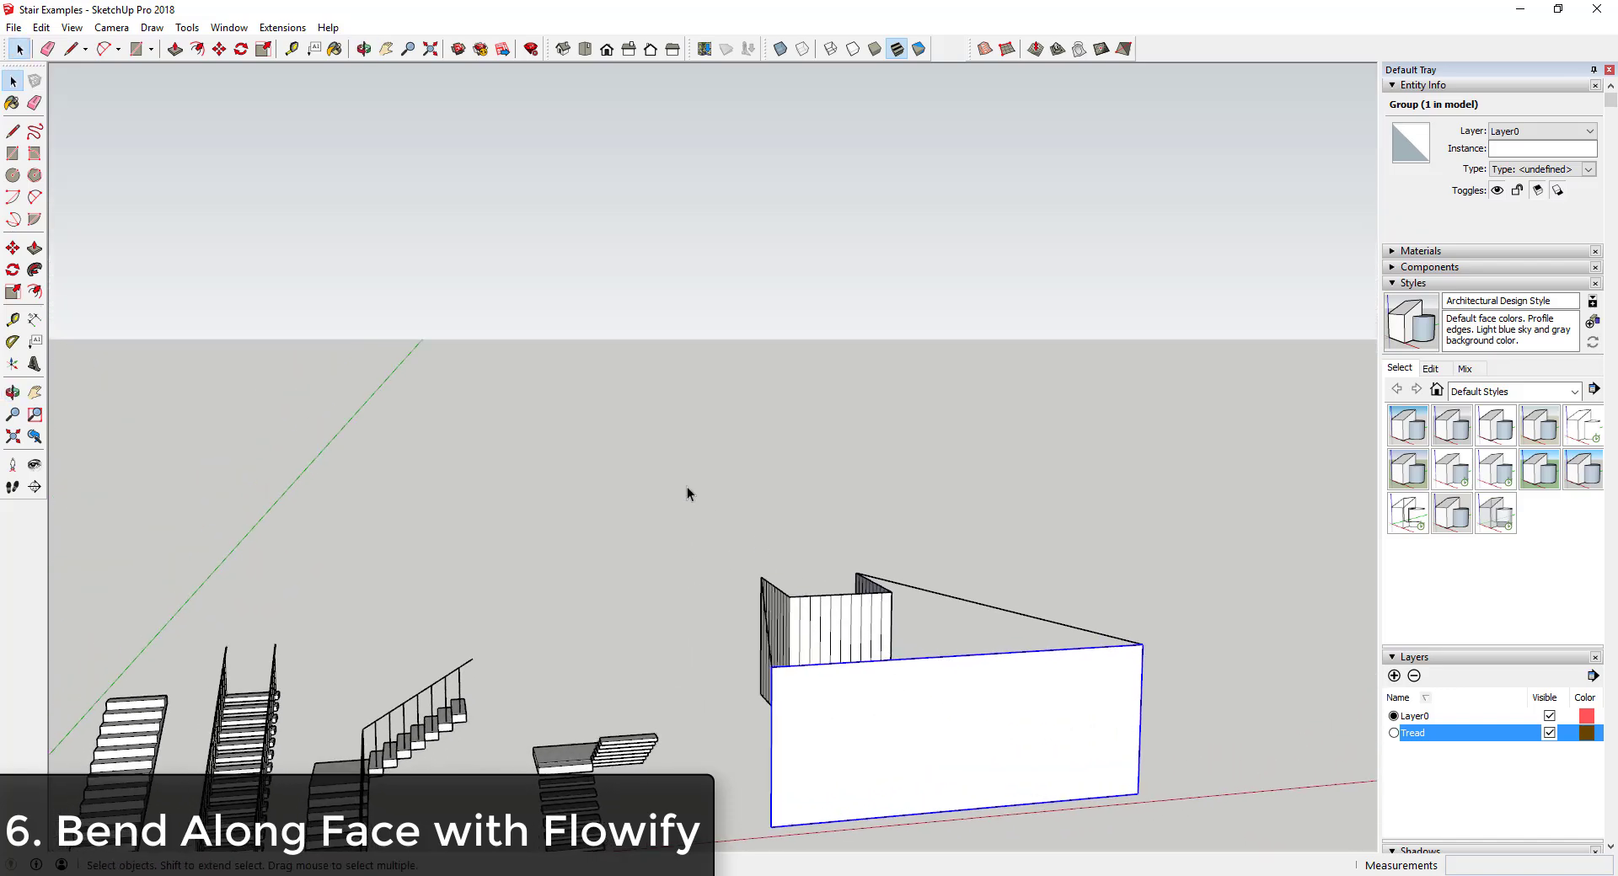
pyautogui.moveTo(686, 487); pyautogui.dragTo(1294, 853)
pyautogui.rightClick(954, 726)
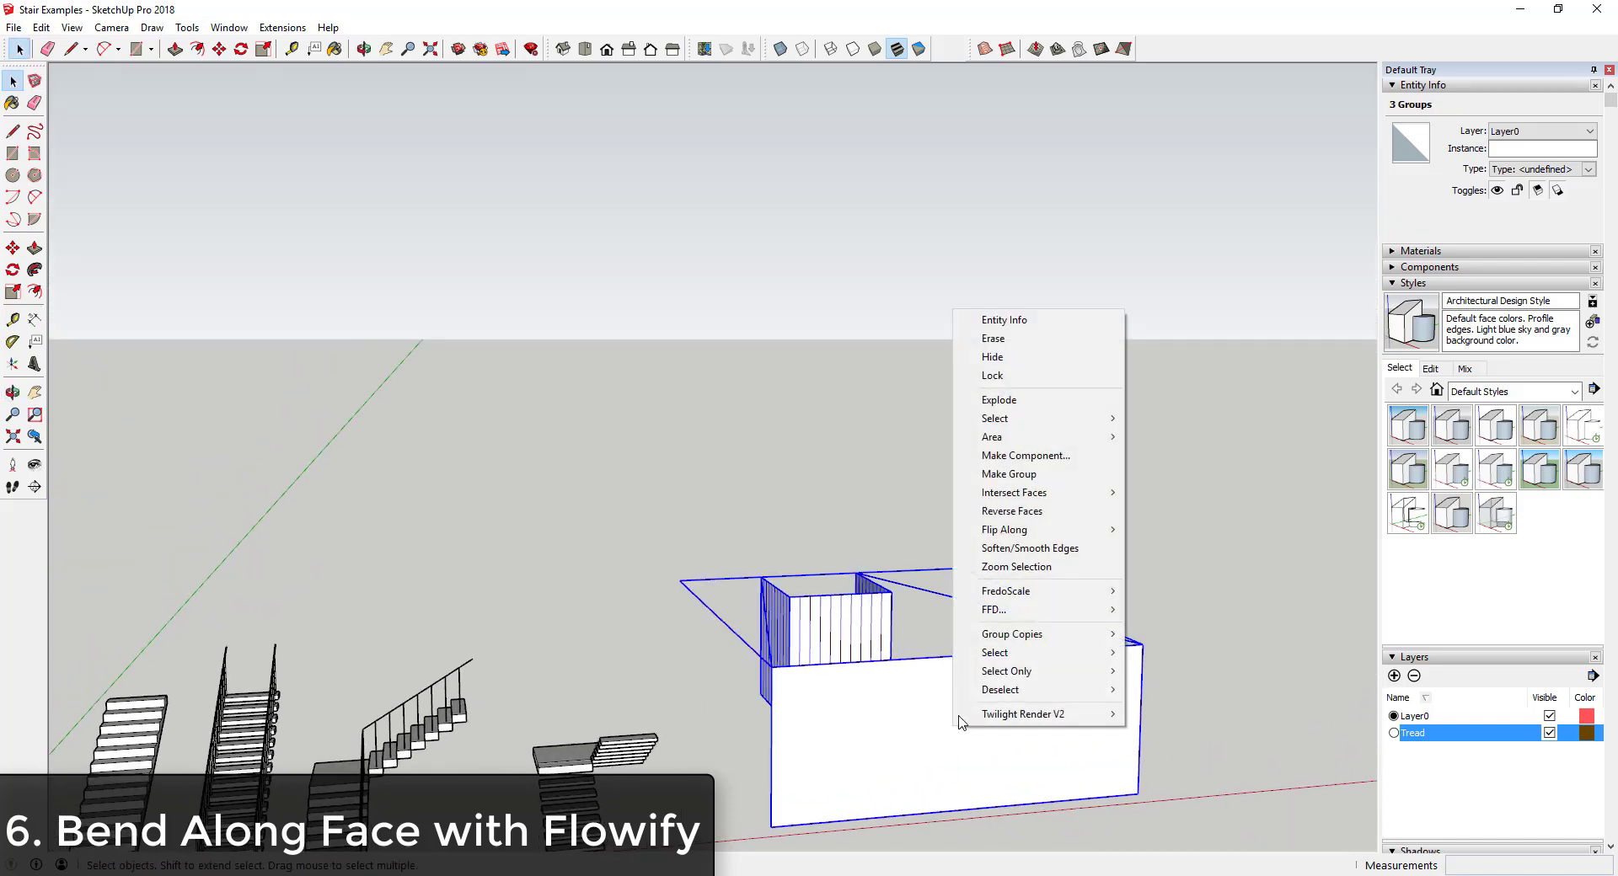
pyautogui.click(1033, 491)
# - Open the outer group and check its nested groups: the flat rectangle, the U-shaped surface and the connecting lines
pyautogui.moveTo(1072, 741); pyautogui.dragTo(681, 510)
pyautogui.press('space')
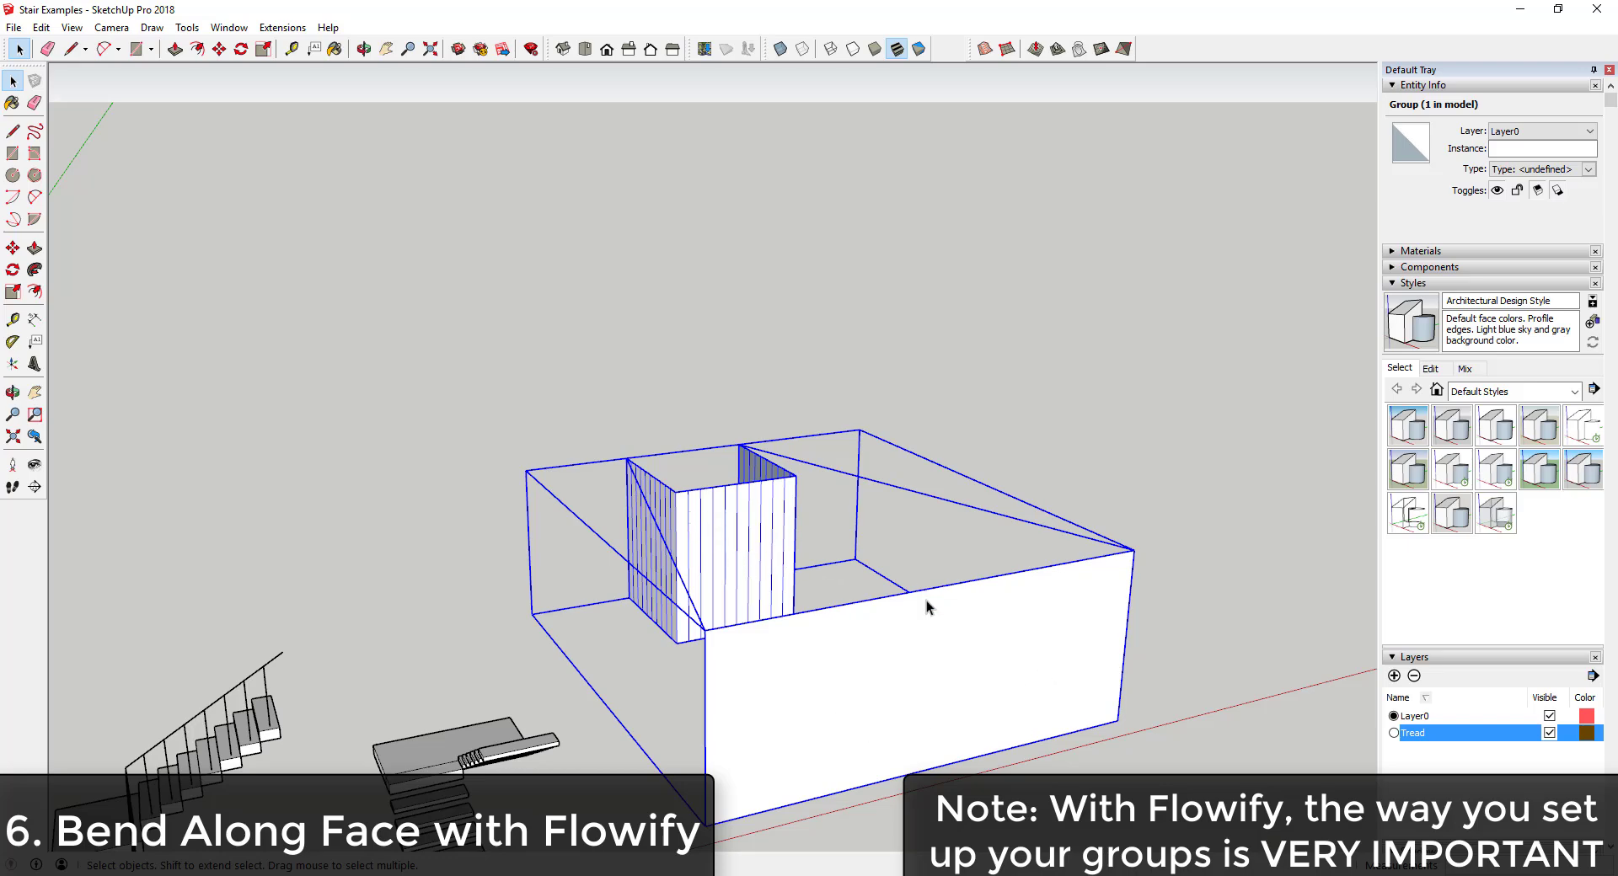
pyautogui.doubleClick(755, 686)
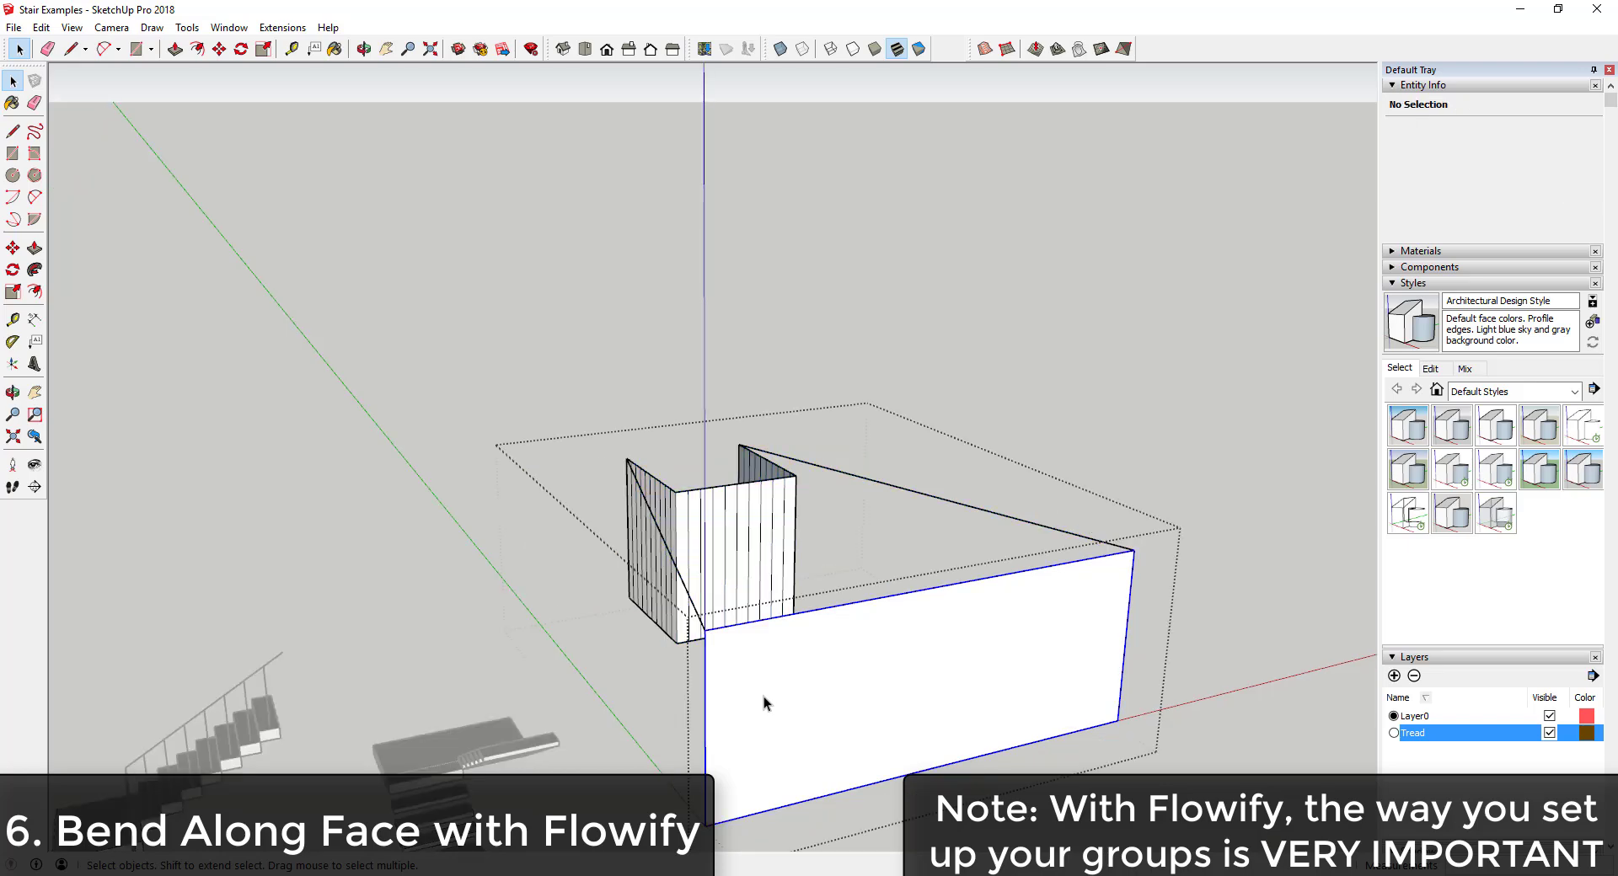
pyautogui.click(858, 690)
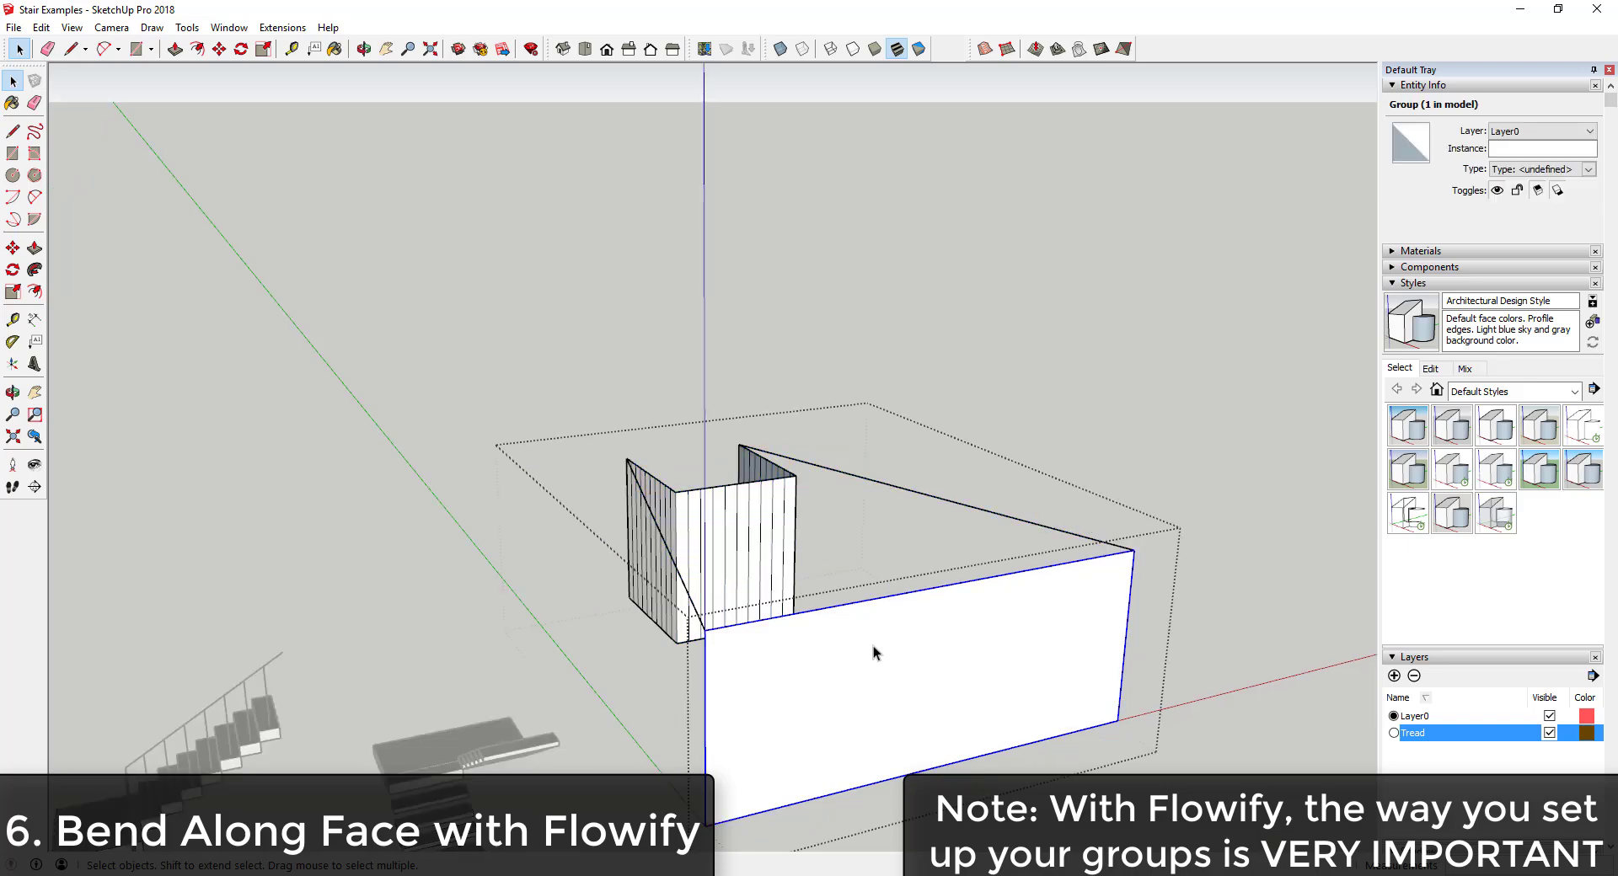
pyautogui.click(678, 526)
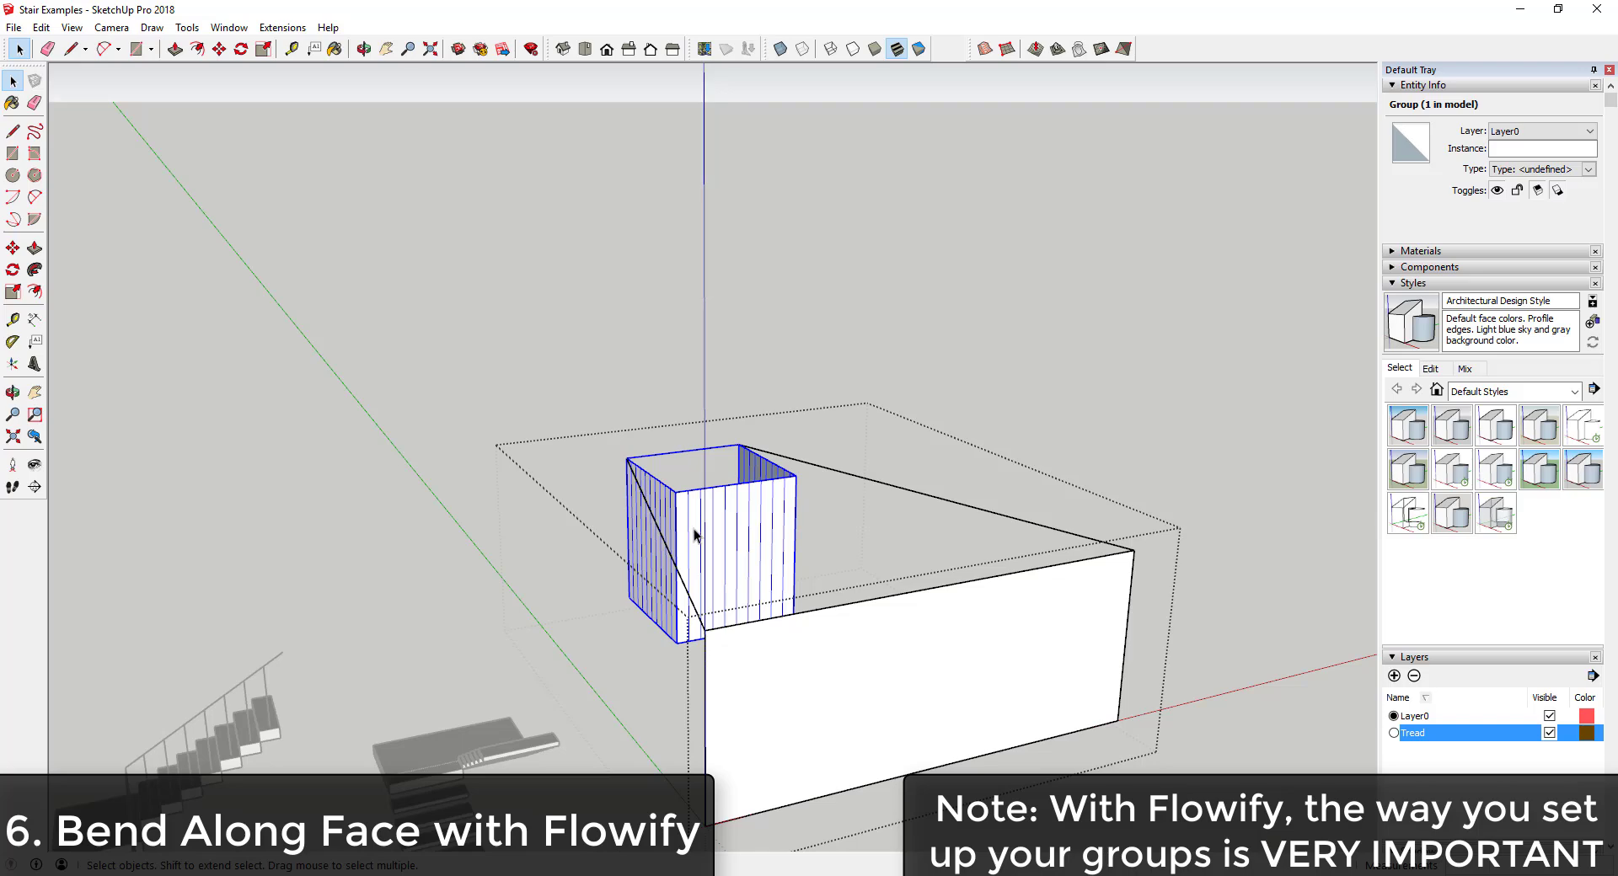
pyautogui.moveTo(695, 534); pyautogui.dragTo(755, 529, button='middle')
pyautogui.click(601, 598)
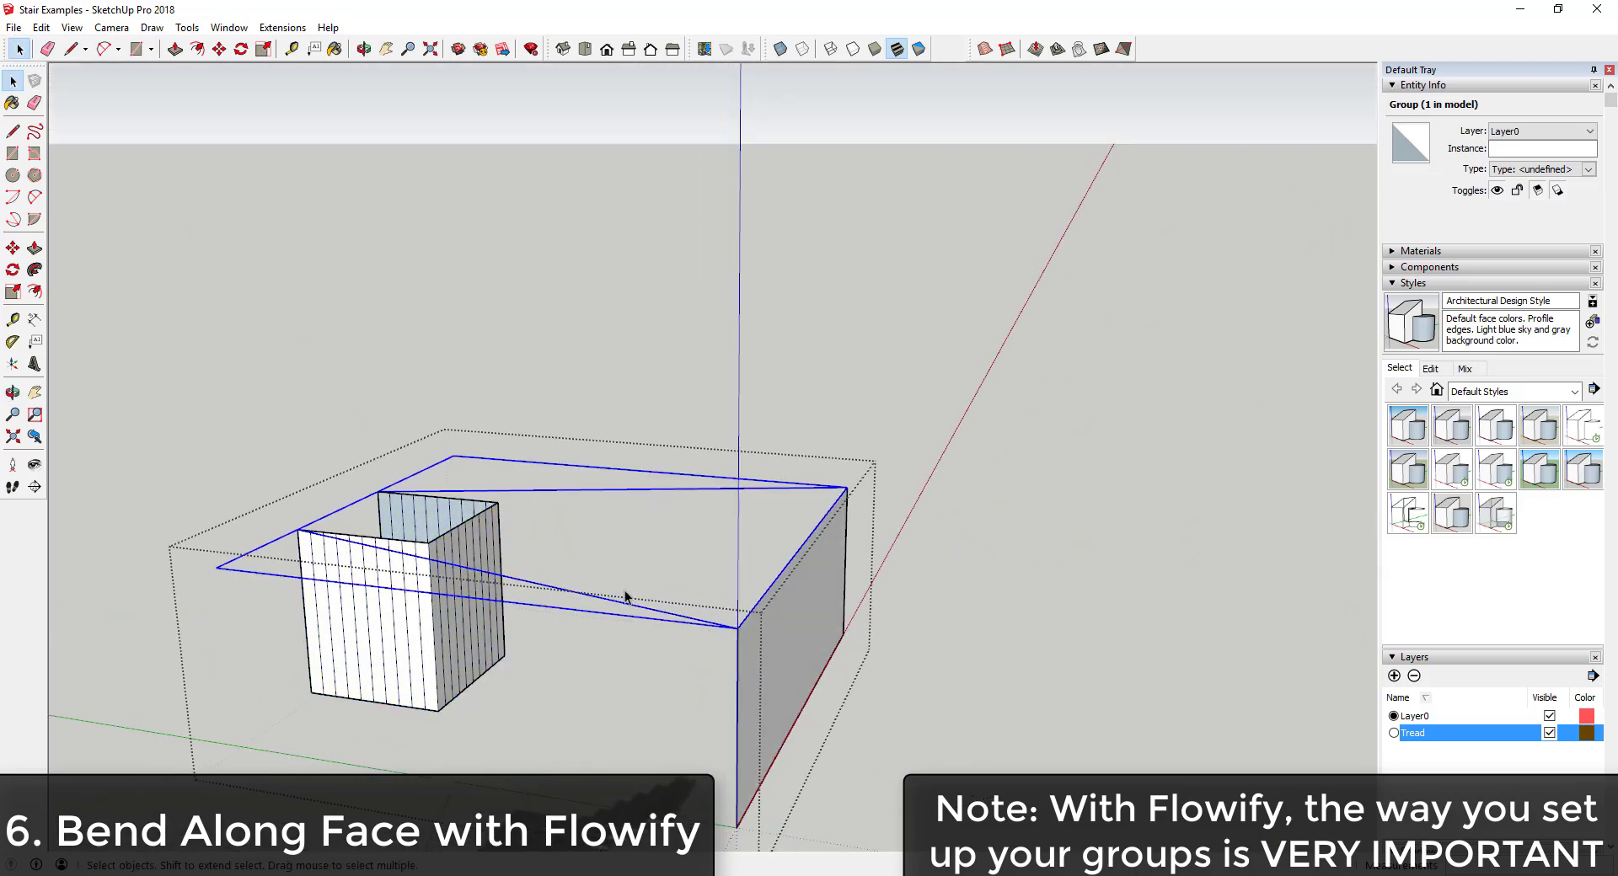
pyautogui.moveTo(859, 605); pyautogui.dragTo(466, 530, button='middle')
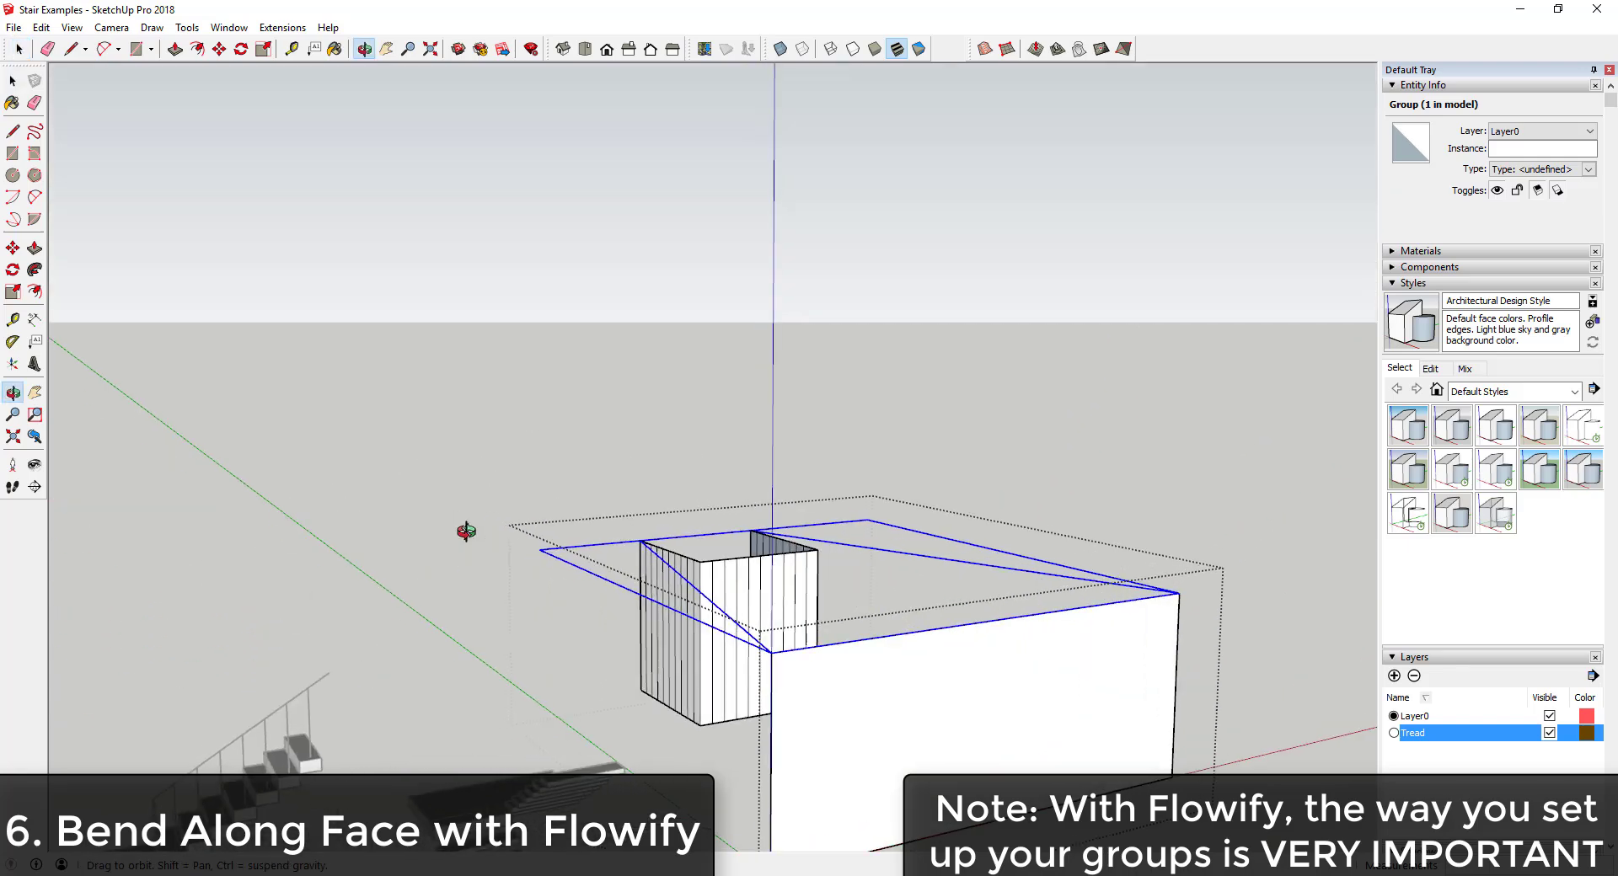
# - Impose the Flowify grid on the outer group holding the flat rectangle, U-shaped surface and connecting lines
pyautogui.click(466, 531)
pyautogui.click(1024, 717)
pyautogui.moveTo(983, 648)
pyautogui.mouseDown(button='middle')
pyautogui.moveTo(1113, 654)
pyautogui.moveTo(801, 458)
pyautogui.moveTo(1163, 755)
pyautogui.moveTo(977, 649)
pyautogui.mouseUp(button='middle')
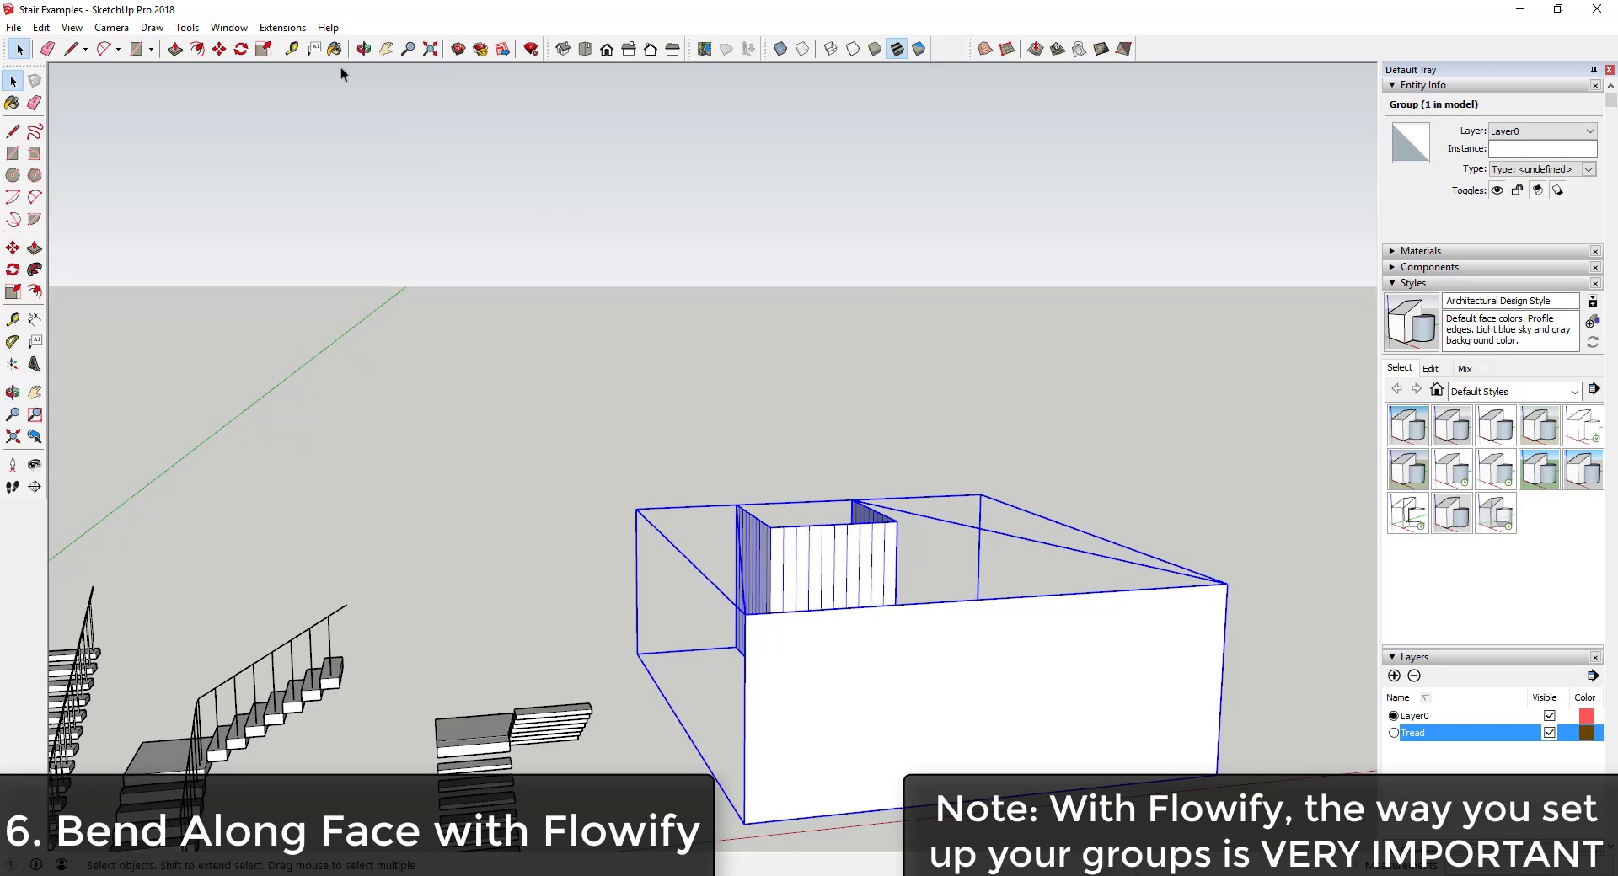
pyautogui.click(282, 27)
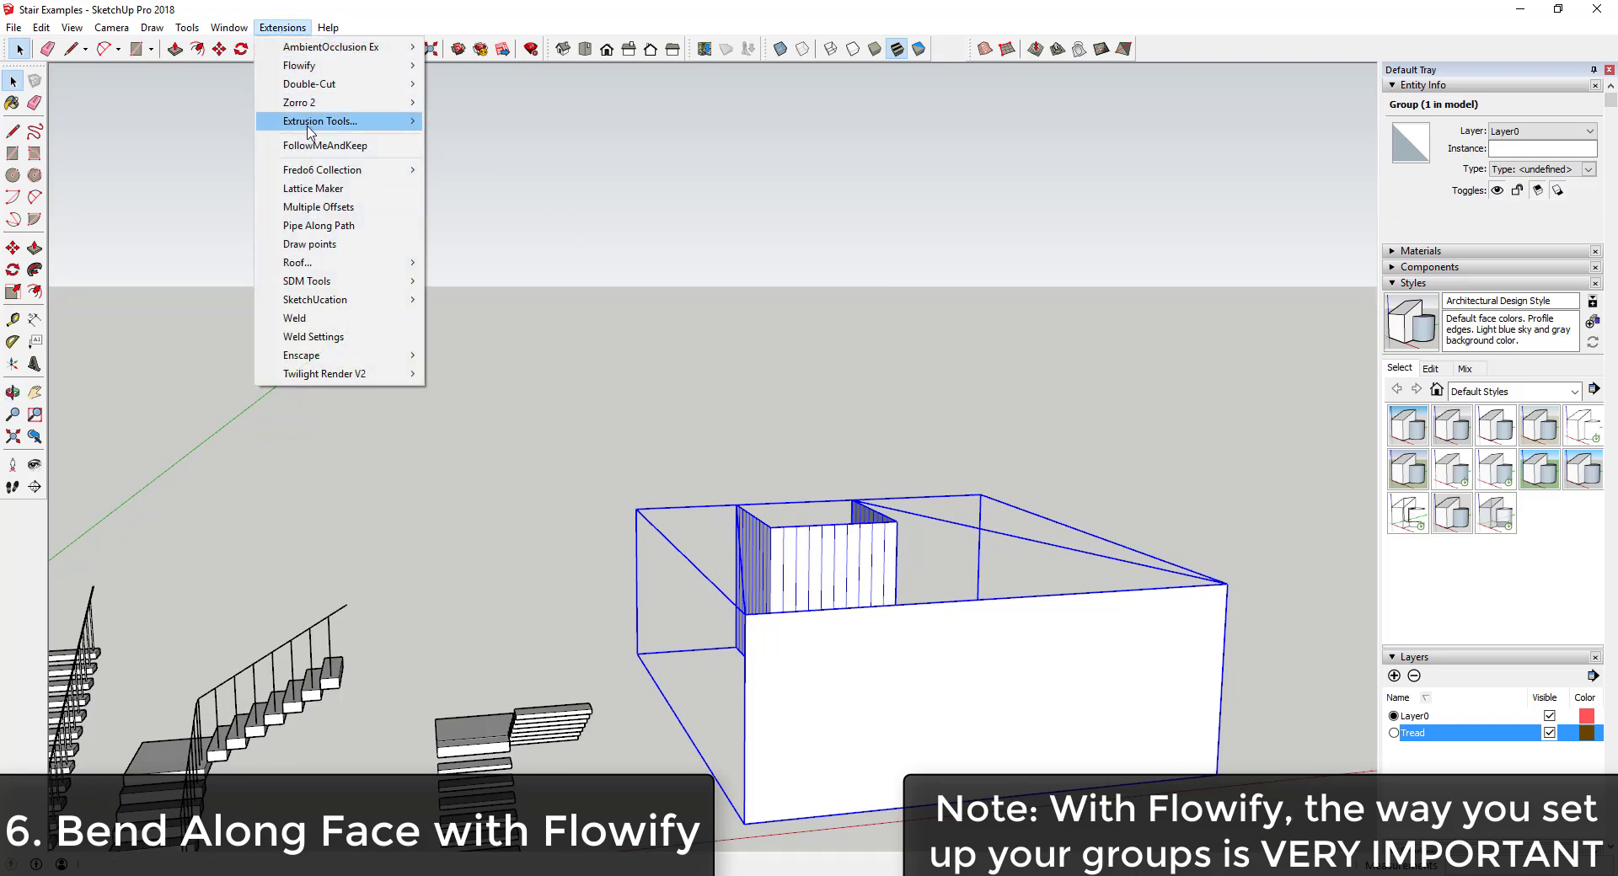
pyautogui.moveTo(294, 73)
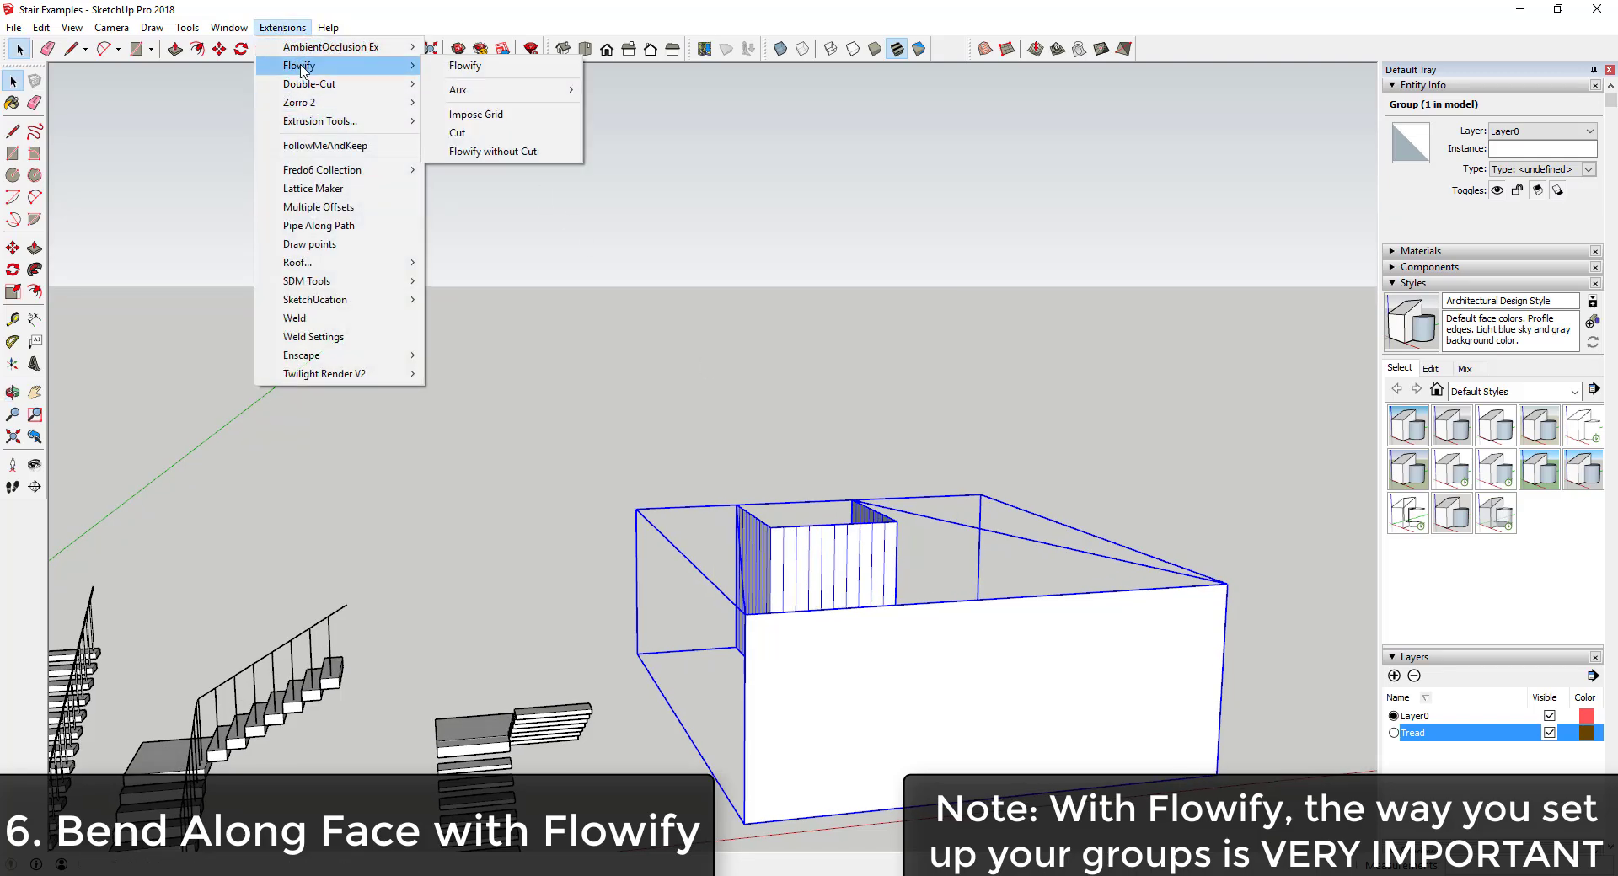
pyautogui.click(476, 114)
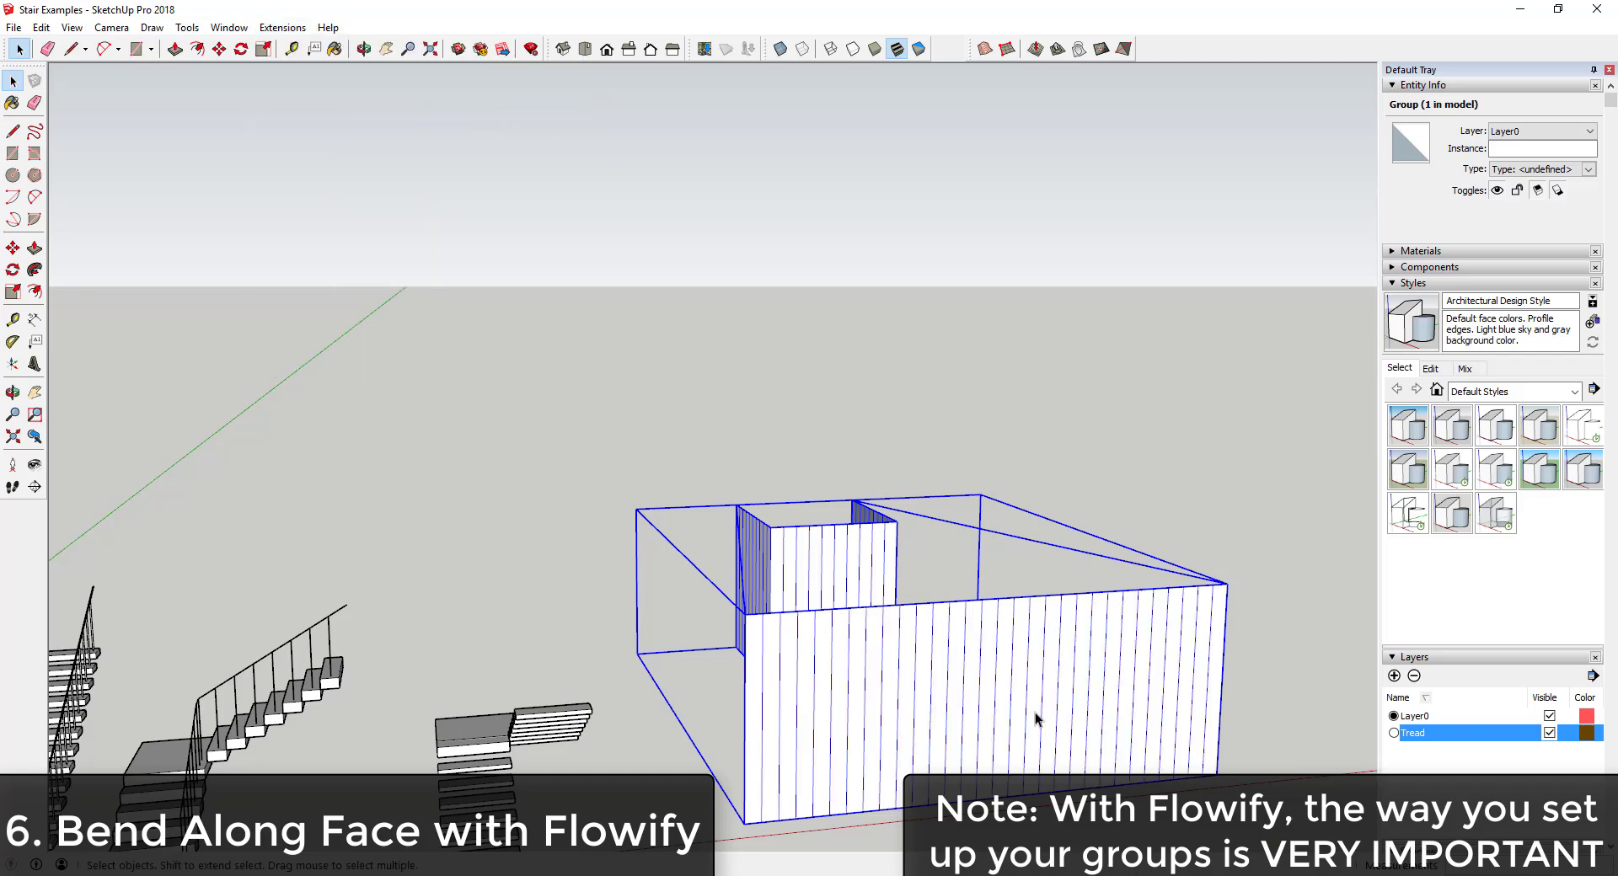
pyautogui.moveTo(1036, 718); pyautogui.dragTo(1000, 747, button='middle')
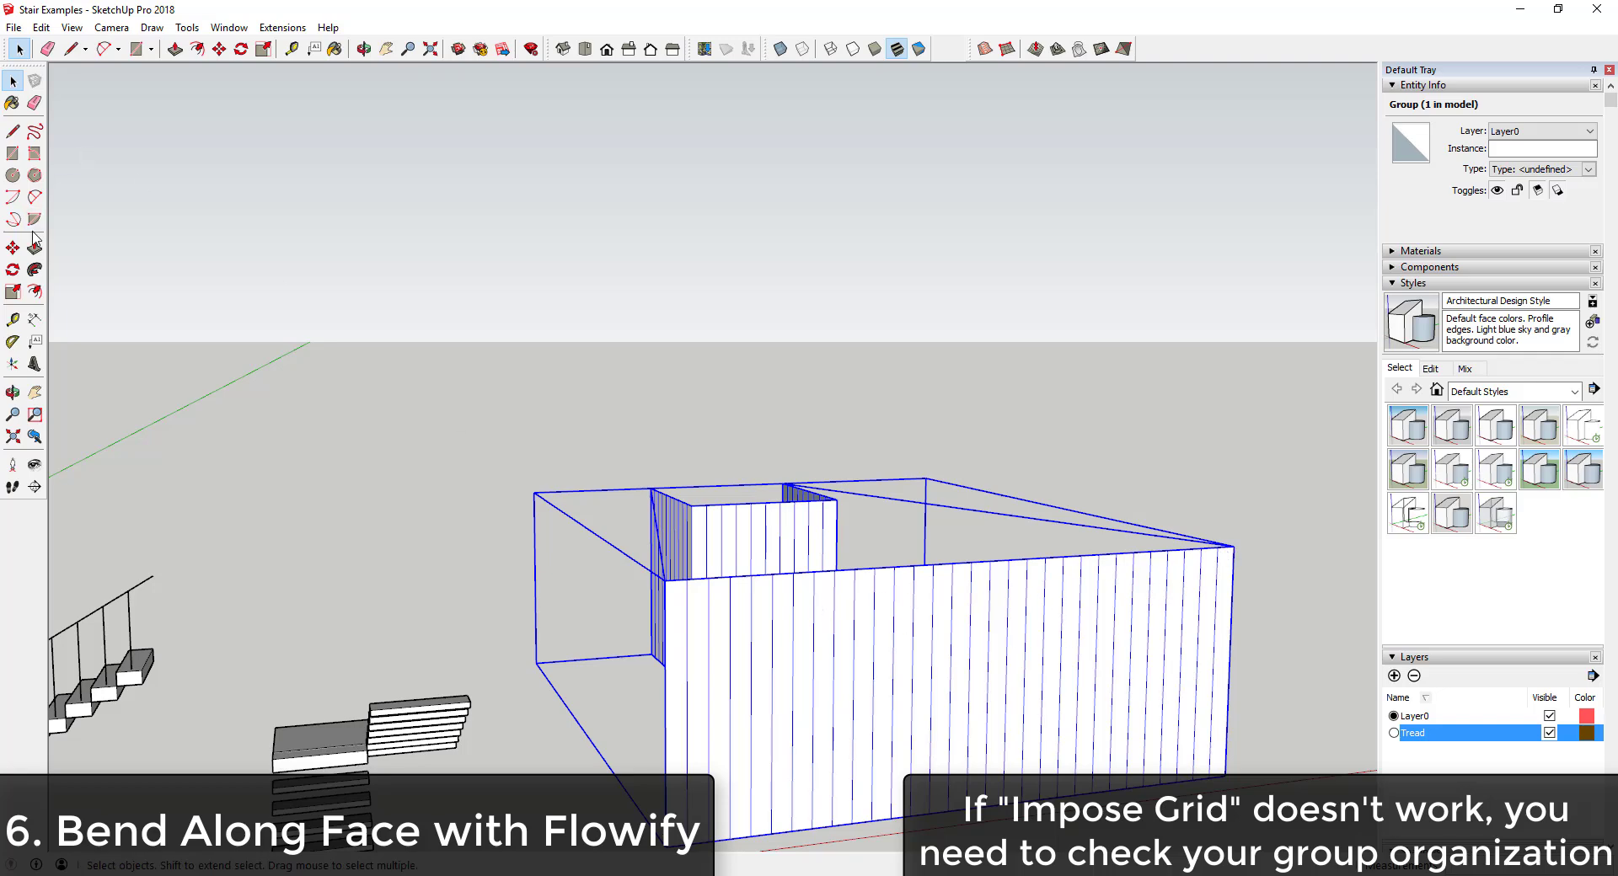
# - Switch to Calculator, work out the riser height as 12 × 12 ÷ 30, and close it again
pyautogui.click(12, 320)
pyautogui.hotkey('alt', 'Tab')
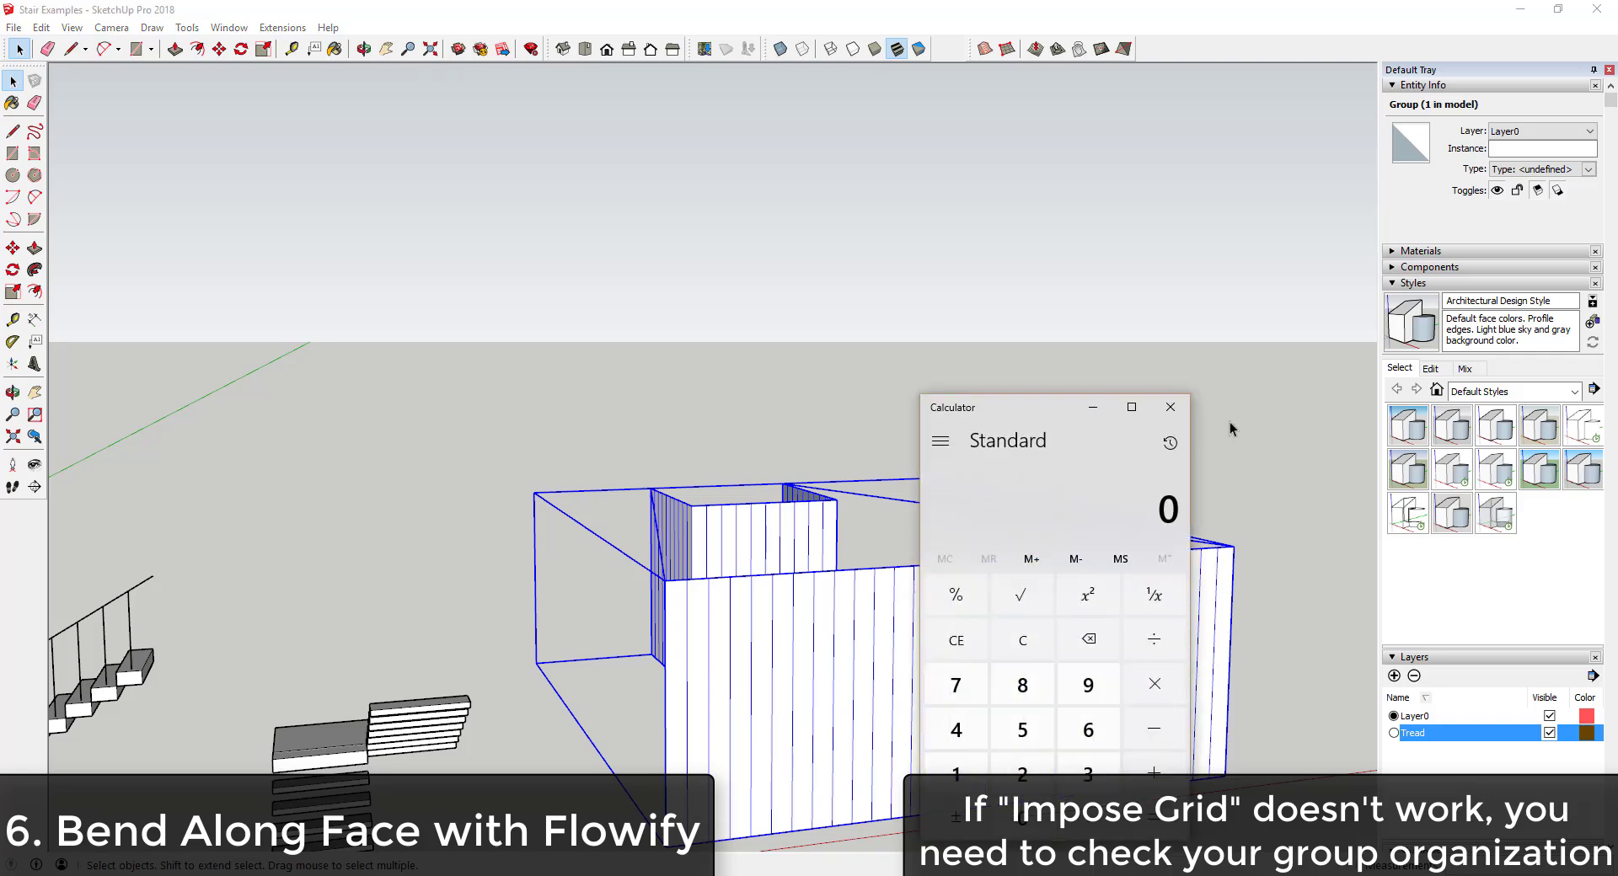
pyautogui.write('12*')
pyautogui.write('12')
pyautogui.press('Return')
pyautogui.write('/30')
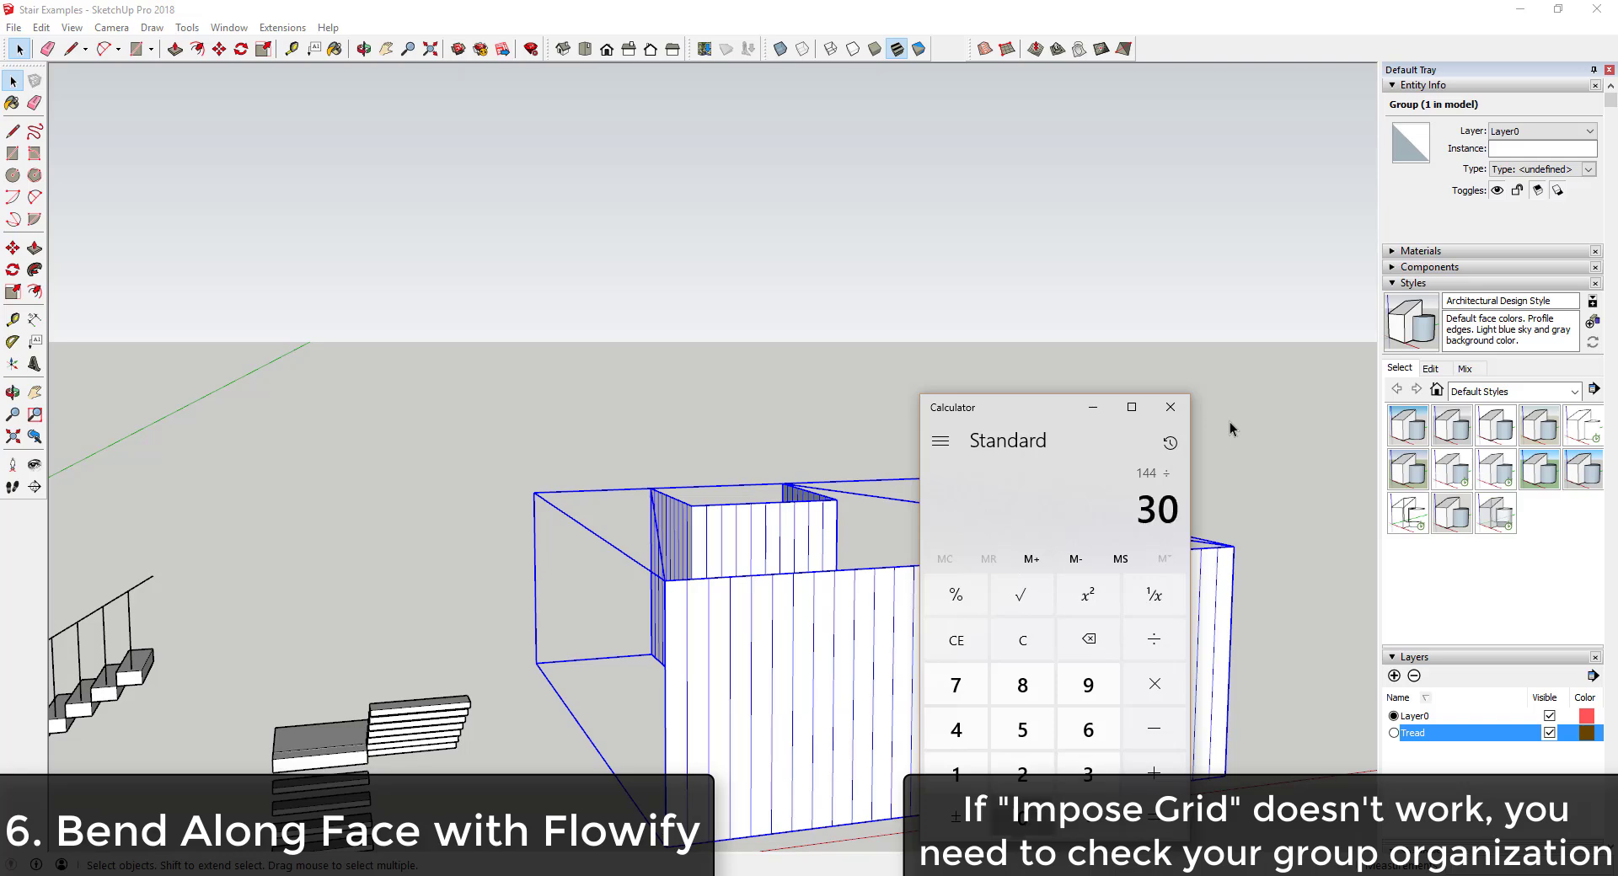
pyautogui.press('Return')
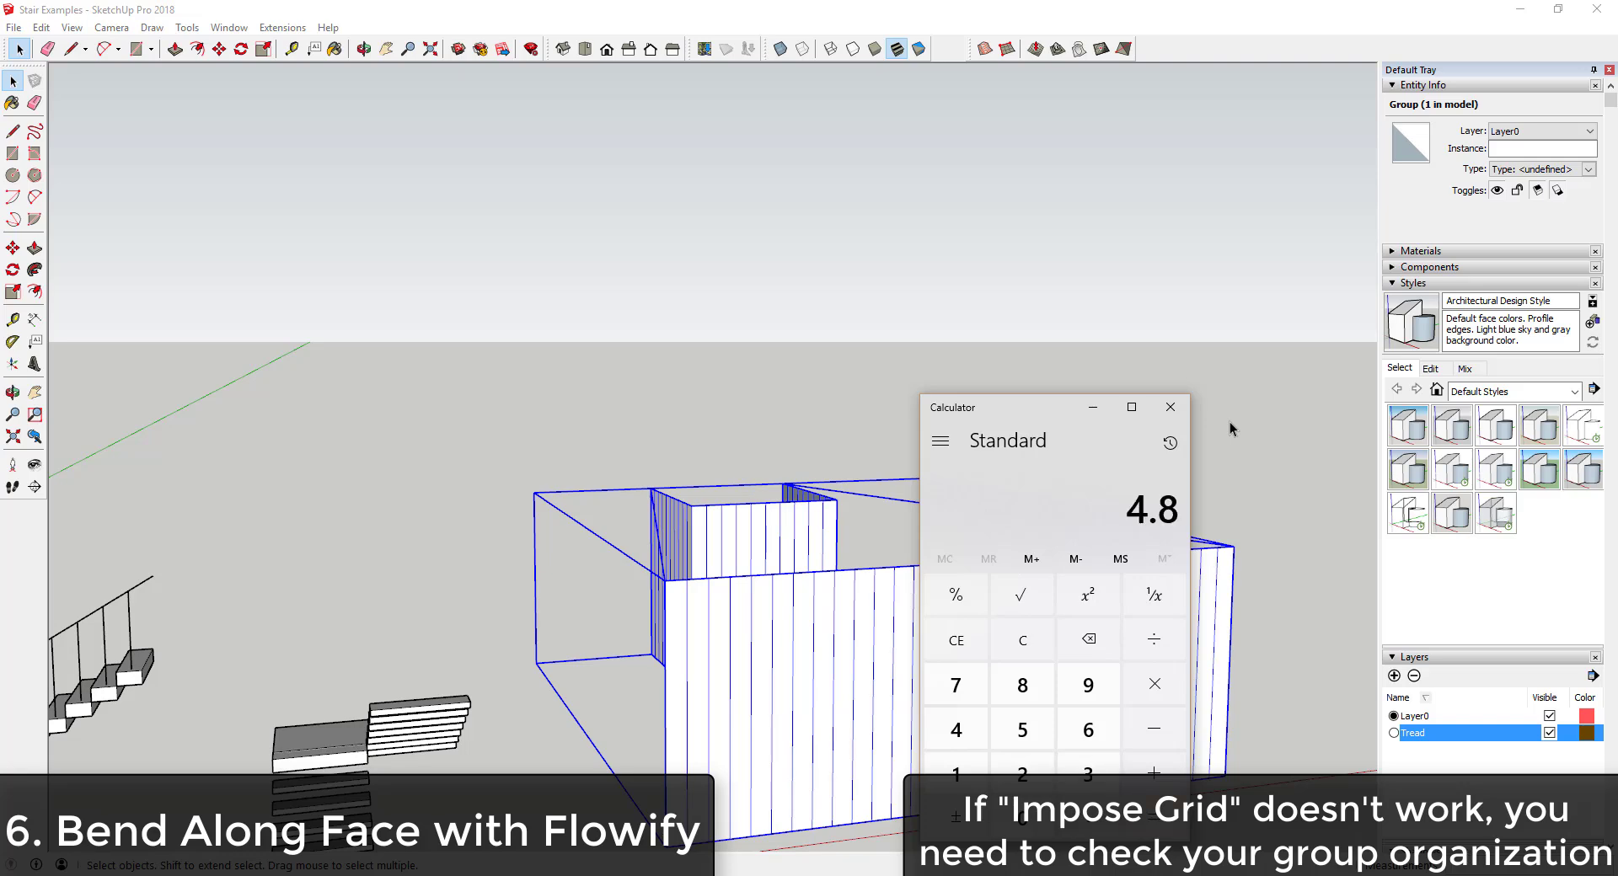
pyautogui.click(1170, 407)
# - Draw a riser line about 4 13/16" high from the flat rectangle's lower starting corner and a tread line across to the first grid line
pyautogui.scroll(-3, 992, 537)
pyautogui.scroll(4, 832, 732)
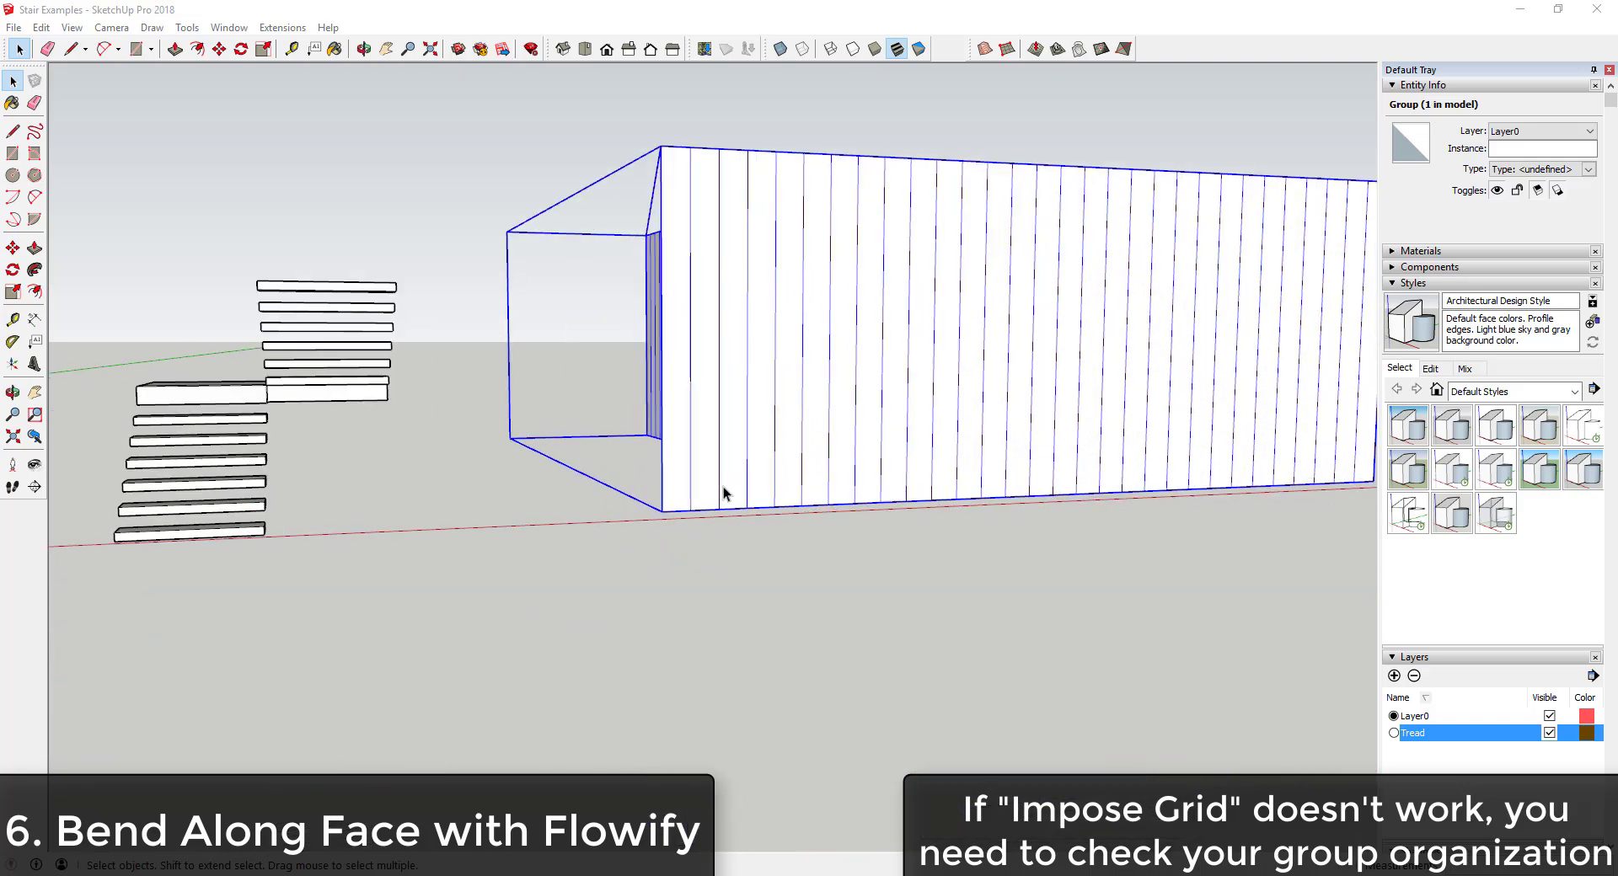
pyautogui.moveTo(713, 483); pyautogui.dragTo(665, 505, button='middle')
pyautogui.press('l')
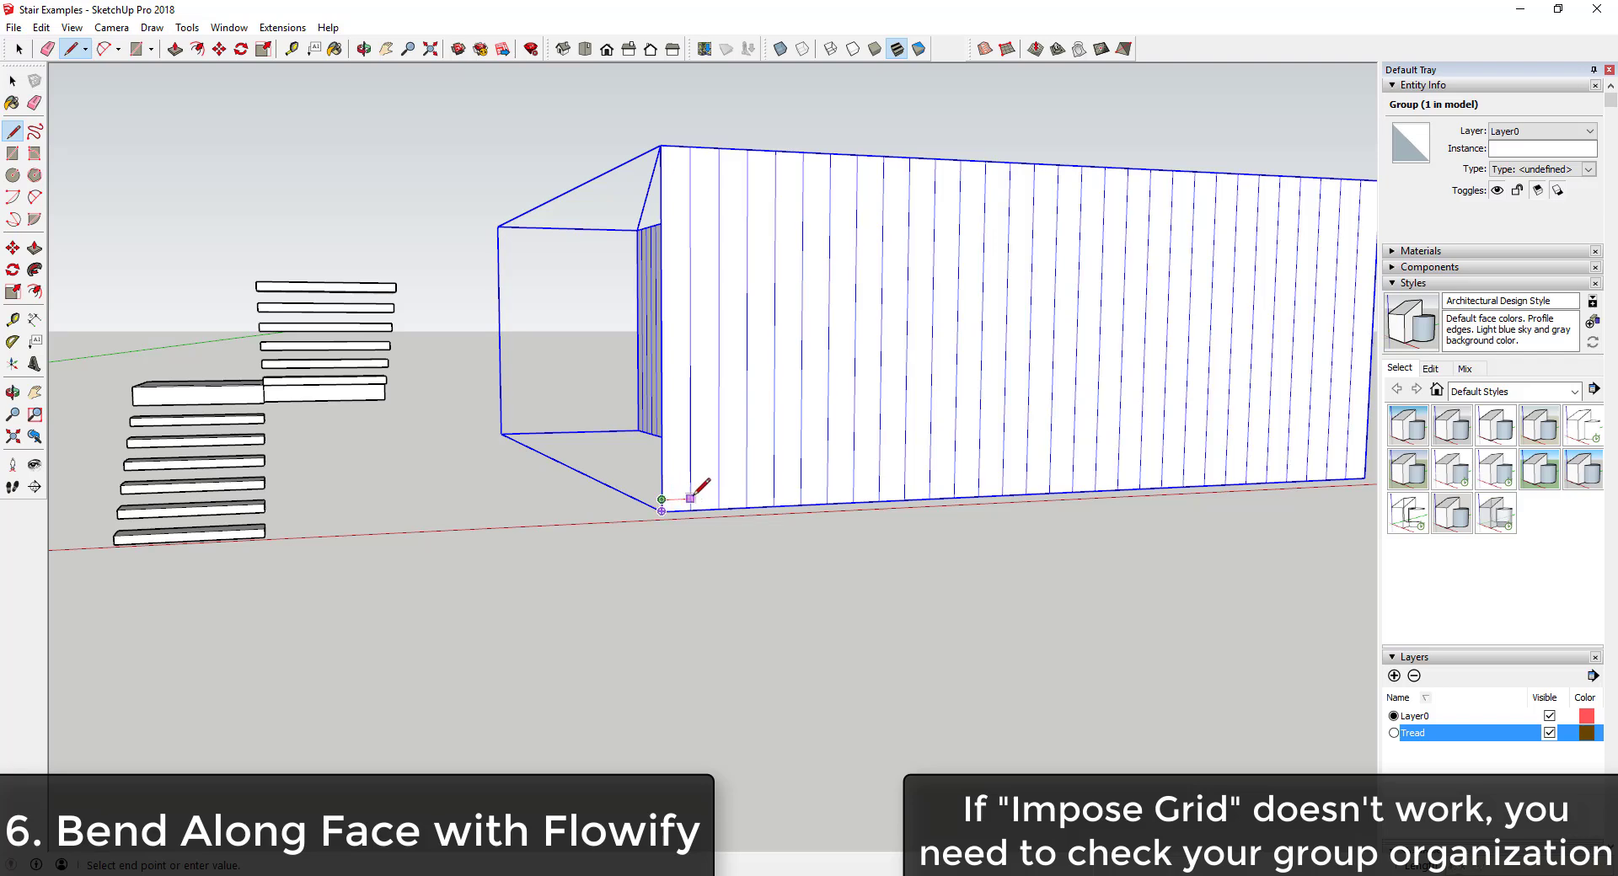
pyautogui.click(691, 498)
# - Copy the riser and tread edges repeatedly up the flat rectangle to form a stepped profile reaching its opposite upper corner
pyautogui.press('space')
pyautogui.click(671, 518)
pyautogui.click(672, 507)
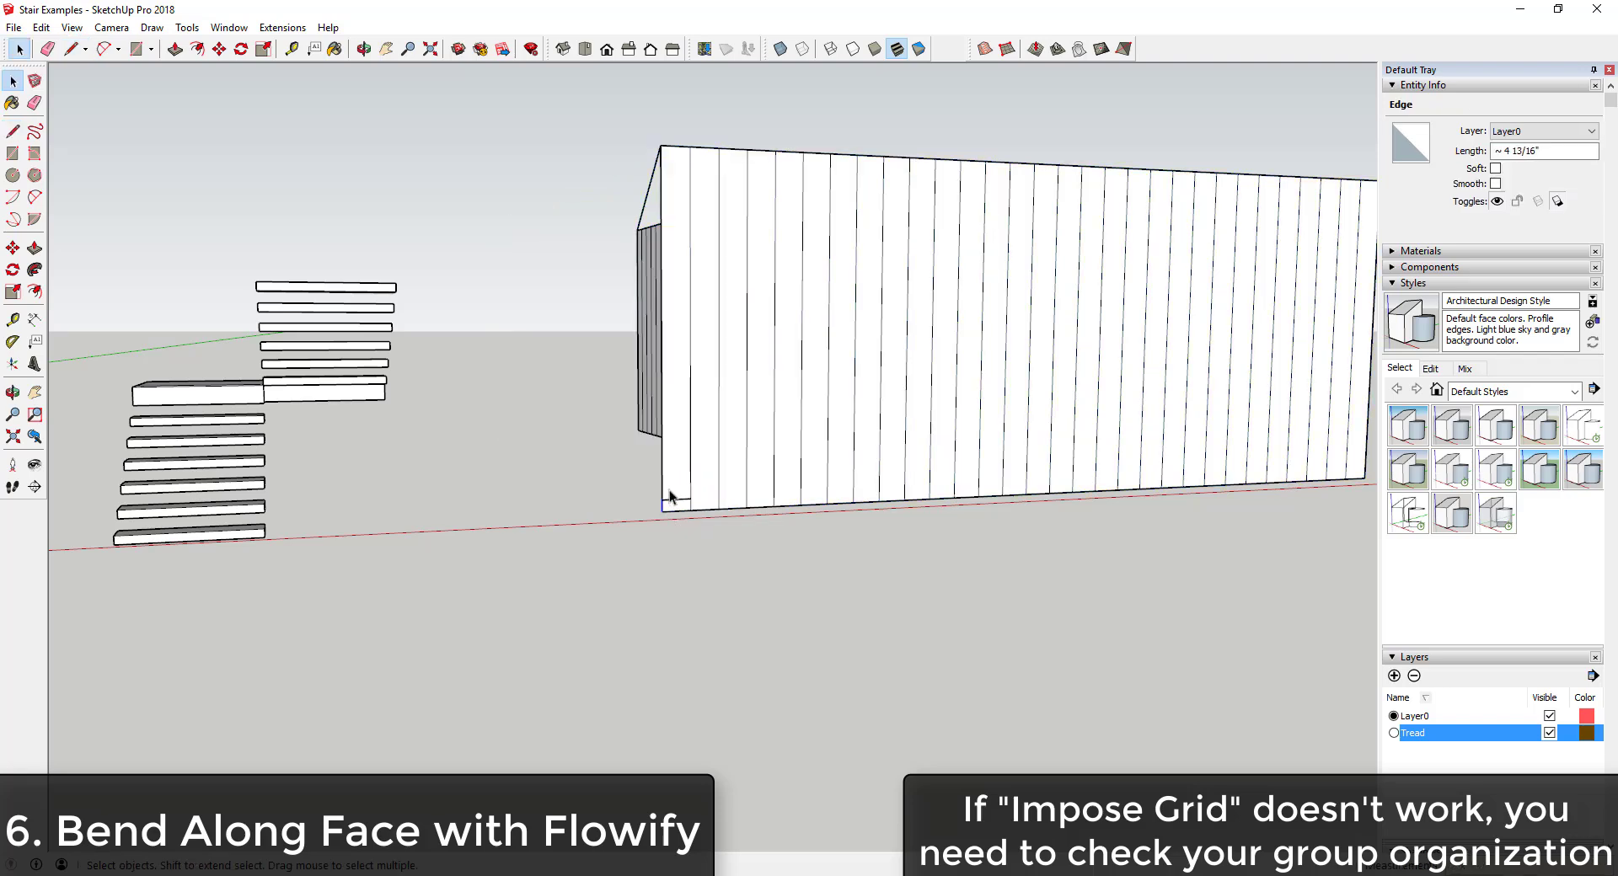
pyautogui.keyDown('ctrl'); pyautogui.click(671, 508); pyautogui.keyUp('ctrl')
pyautogui.press('m')
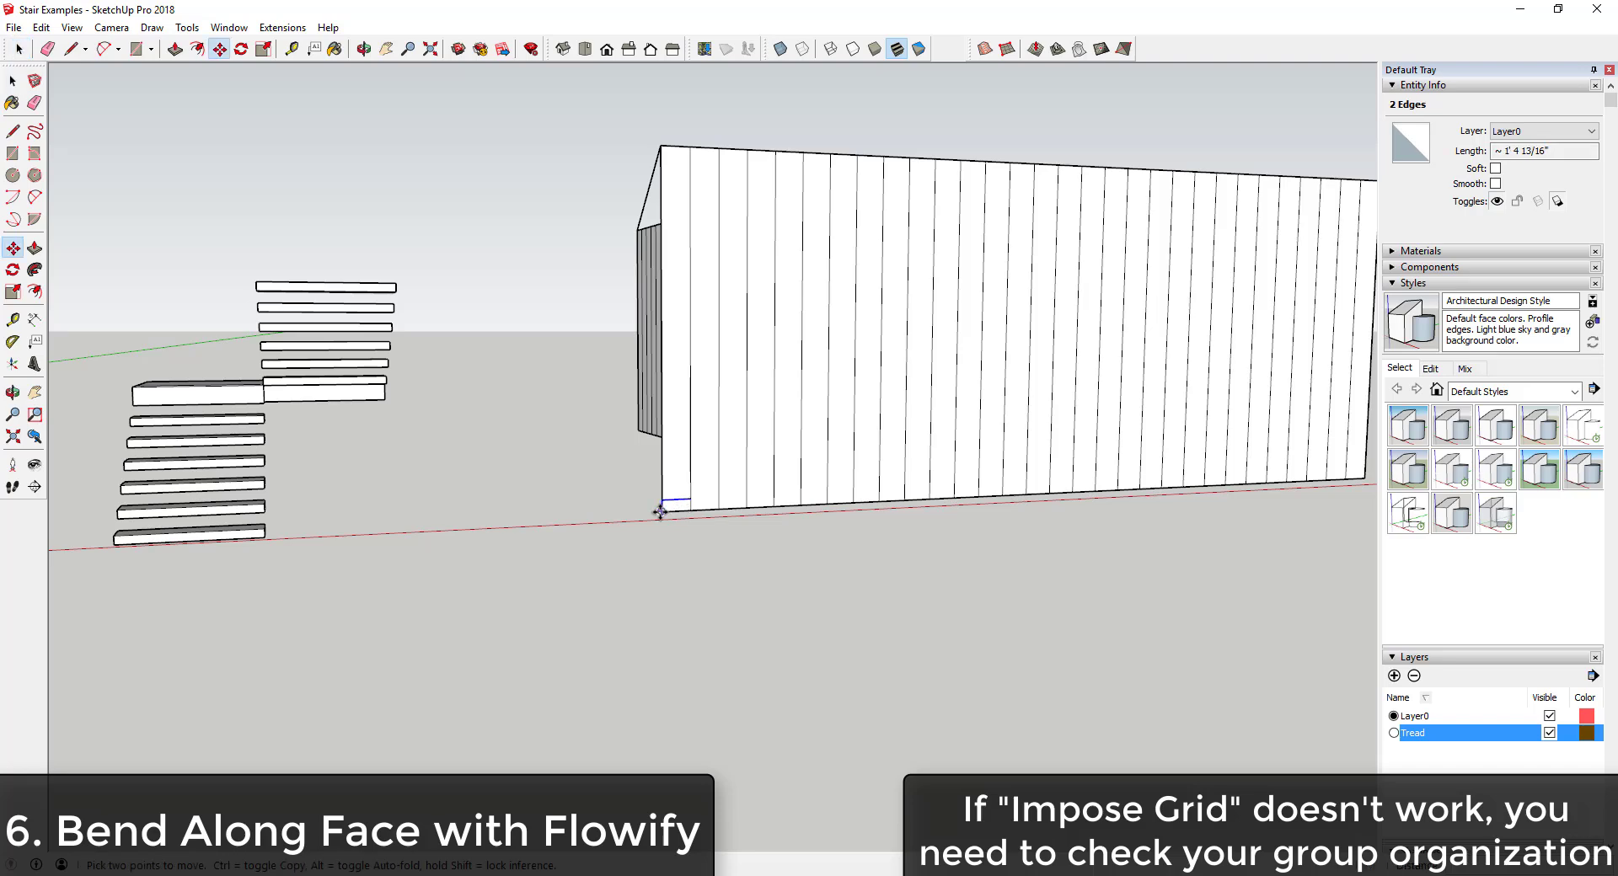
pyautogui.scroll(-3, 628, 484)
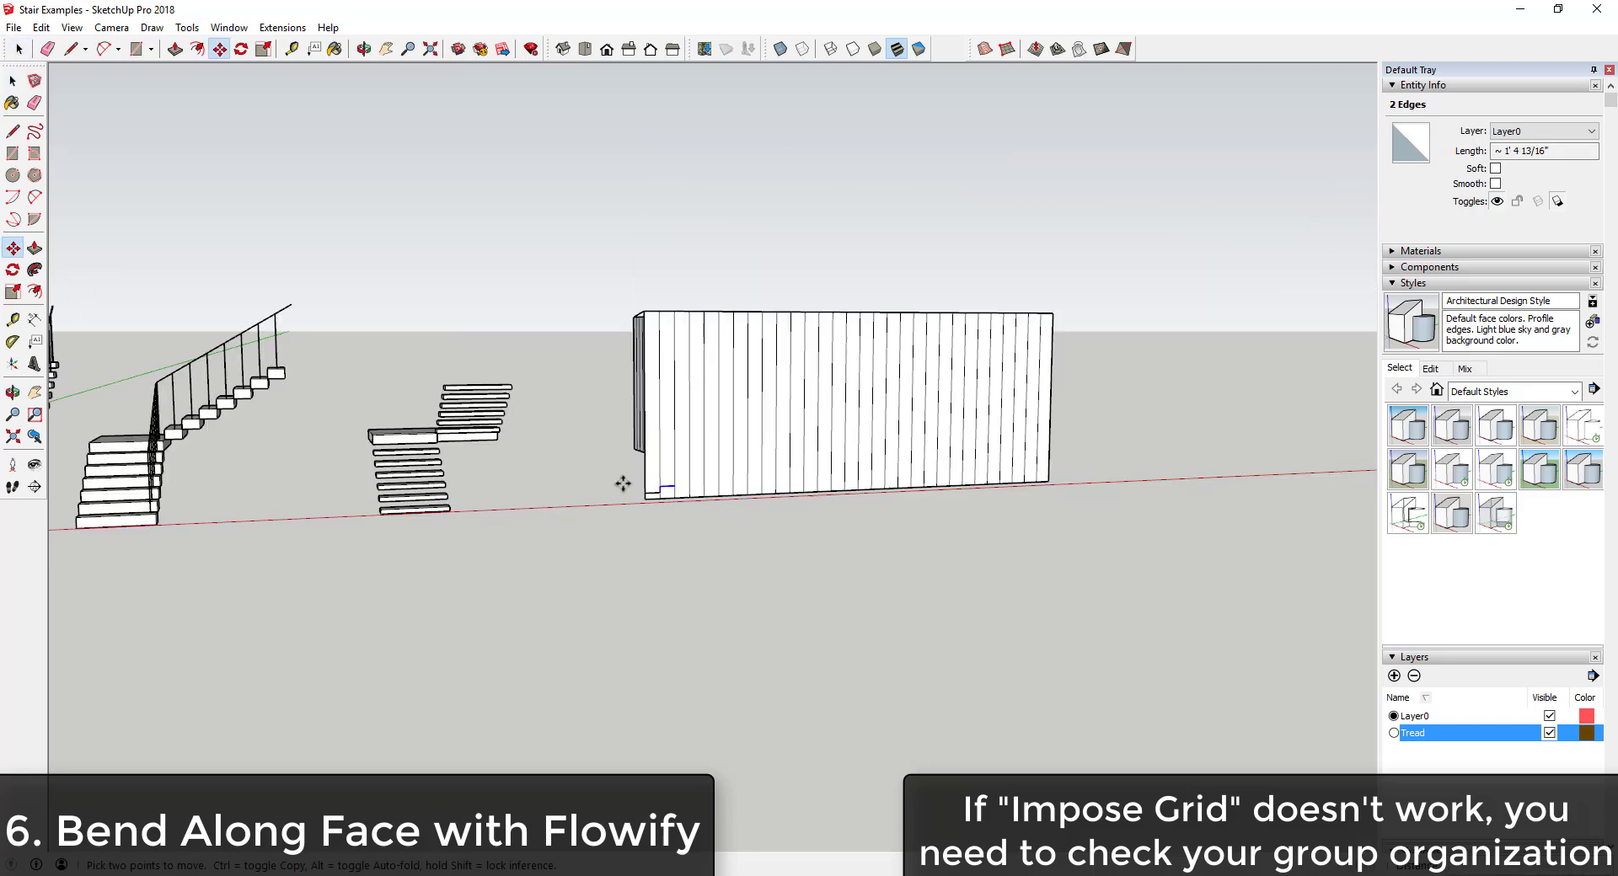
pyautogui.press('Return')
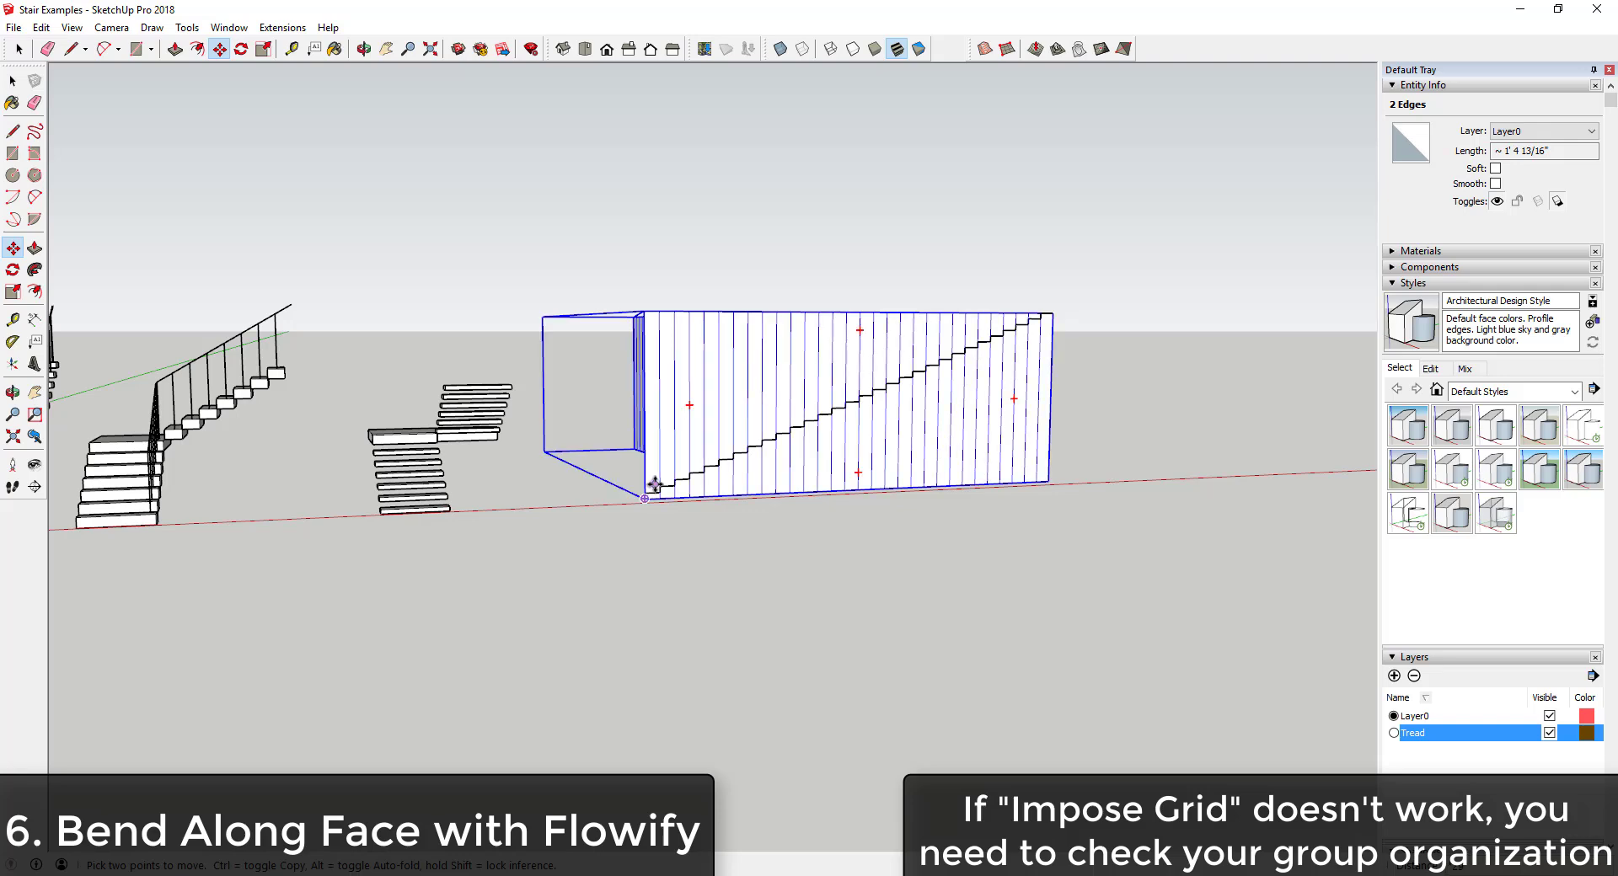
pyautogui.moveTo(931, 410); pyautogui.dragTo(1142, 480, button='middle')
pyautogui.press('space')
# - Close the stair profile with lines from its upper end down the rectangle's side and back along the base to the first riser
pyautogui.moveTo(741, 492); pyautogui.dragTo(771, 480, button='middle')
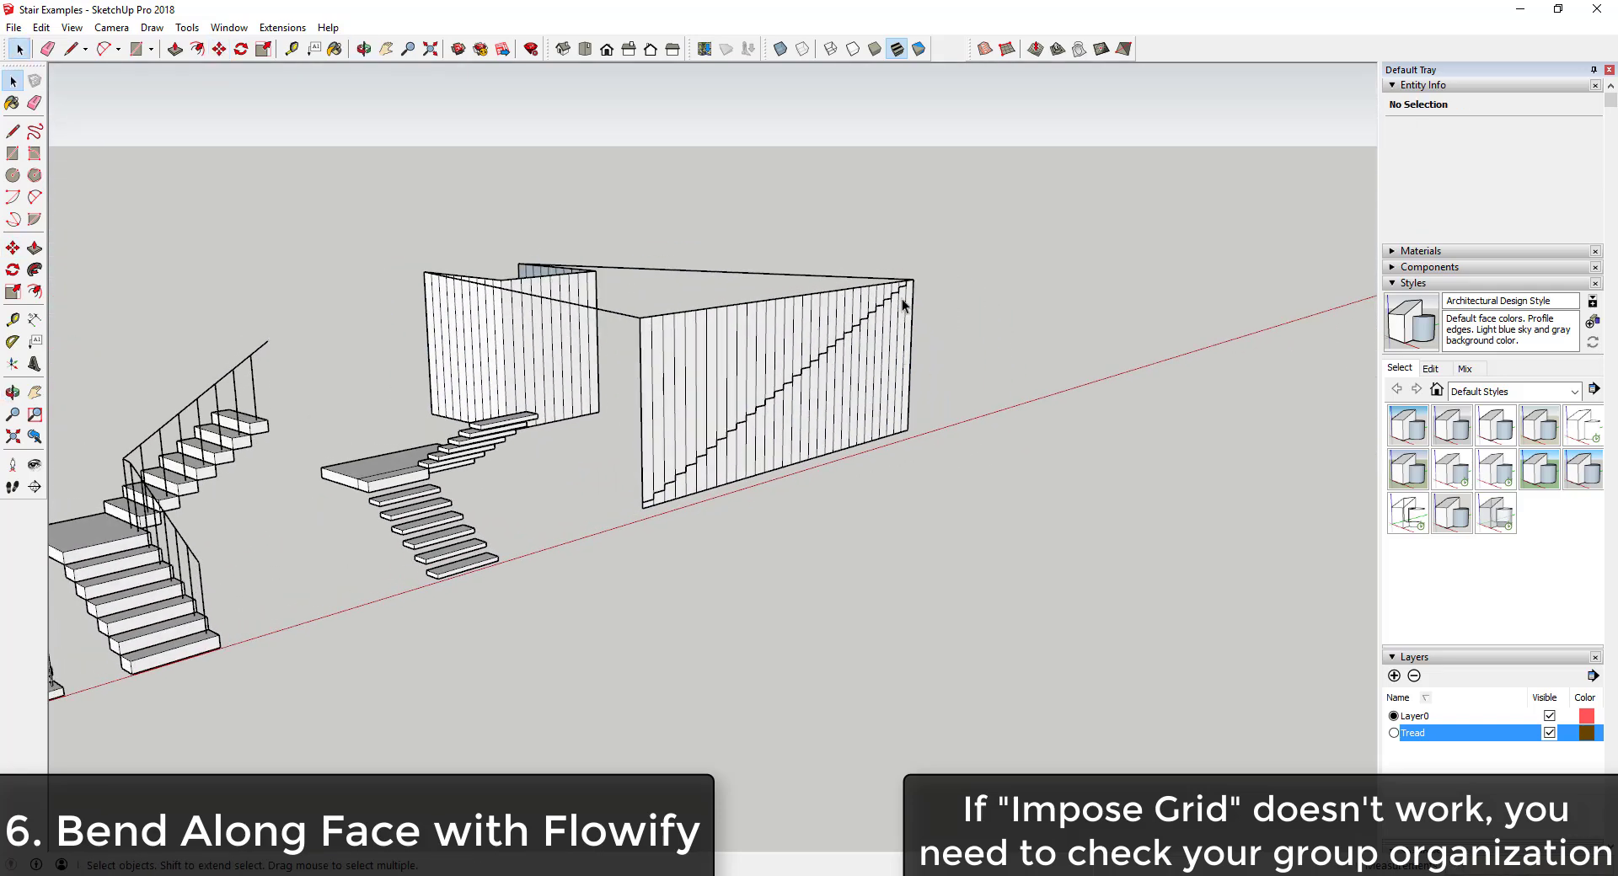
pyautogui.press('l')
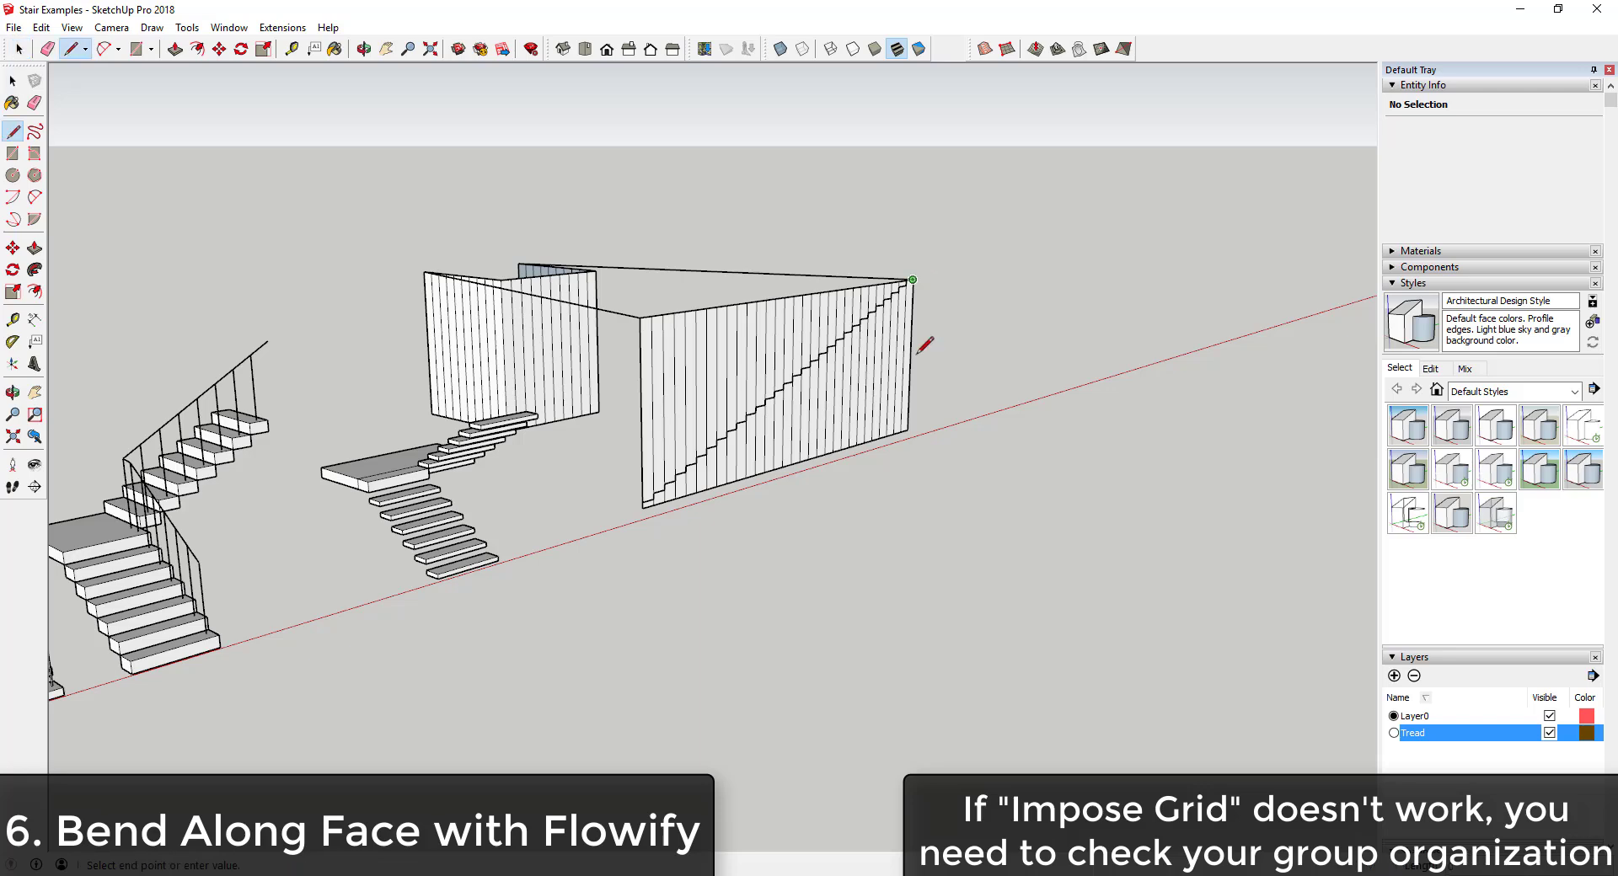
pyautogui.click(908, 430)
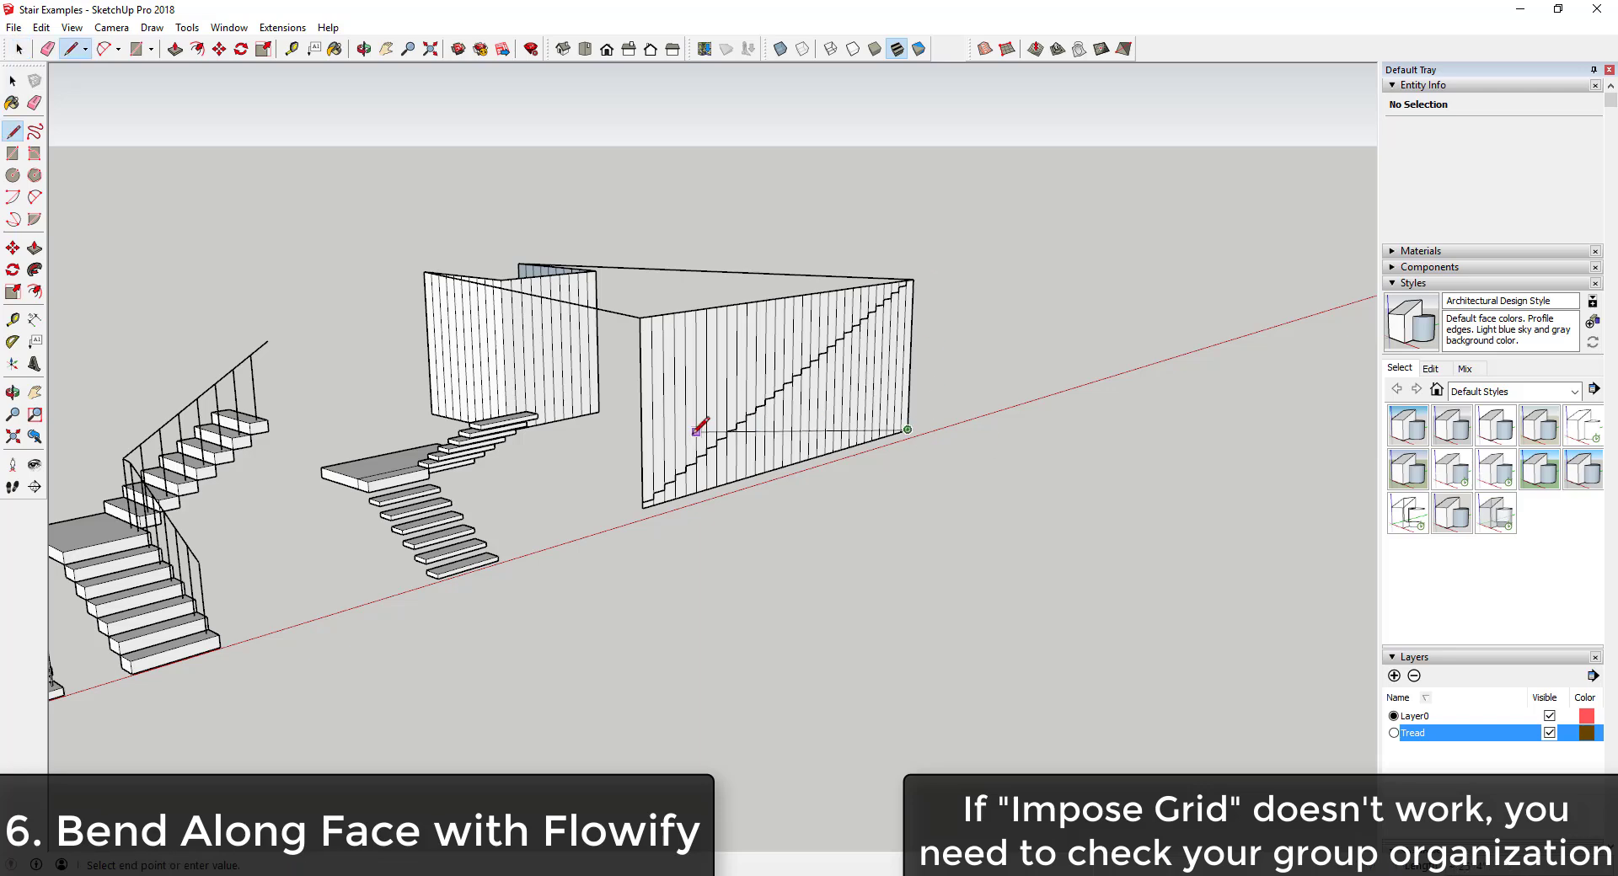
pyautogui.click(643, 506)
pyautogui.press('space')
# - Push/Pull the closed stair profile outward from the gridded rectangle by 4'
pyautogui.scroll(2, 738, 469)
pyautogui.click(740, 464)
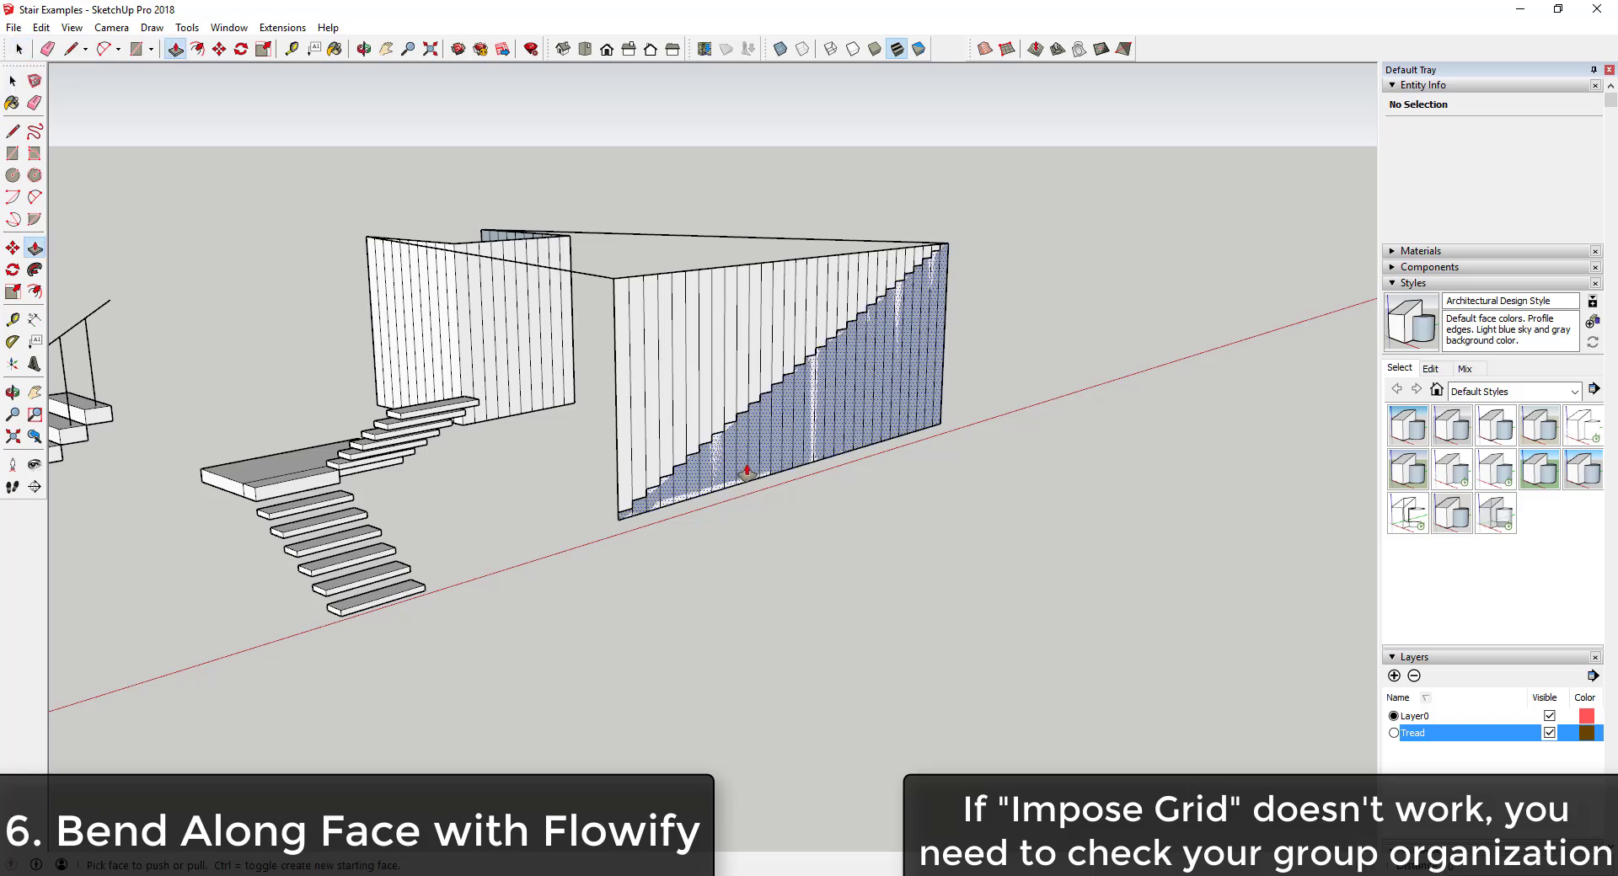
pyautogui.press('p')
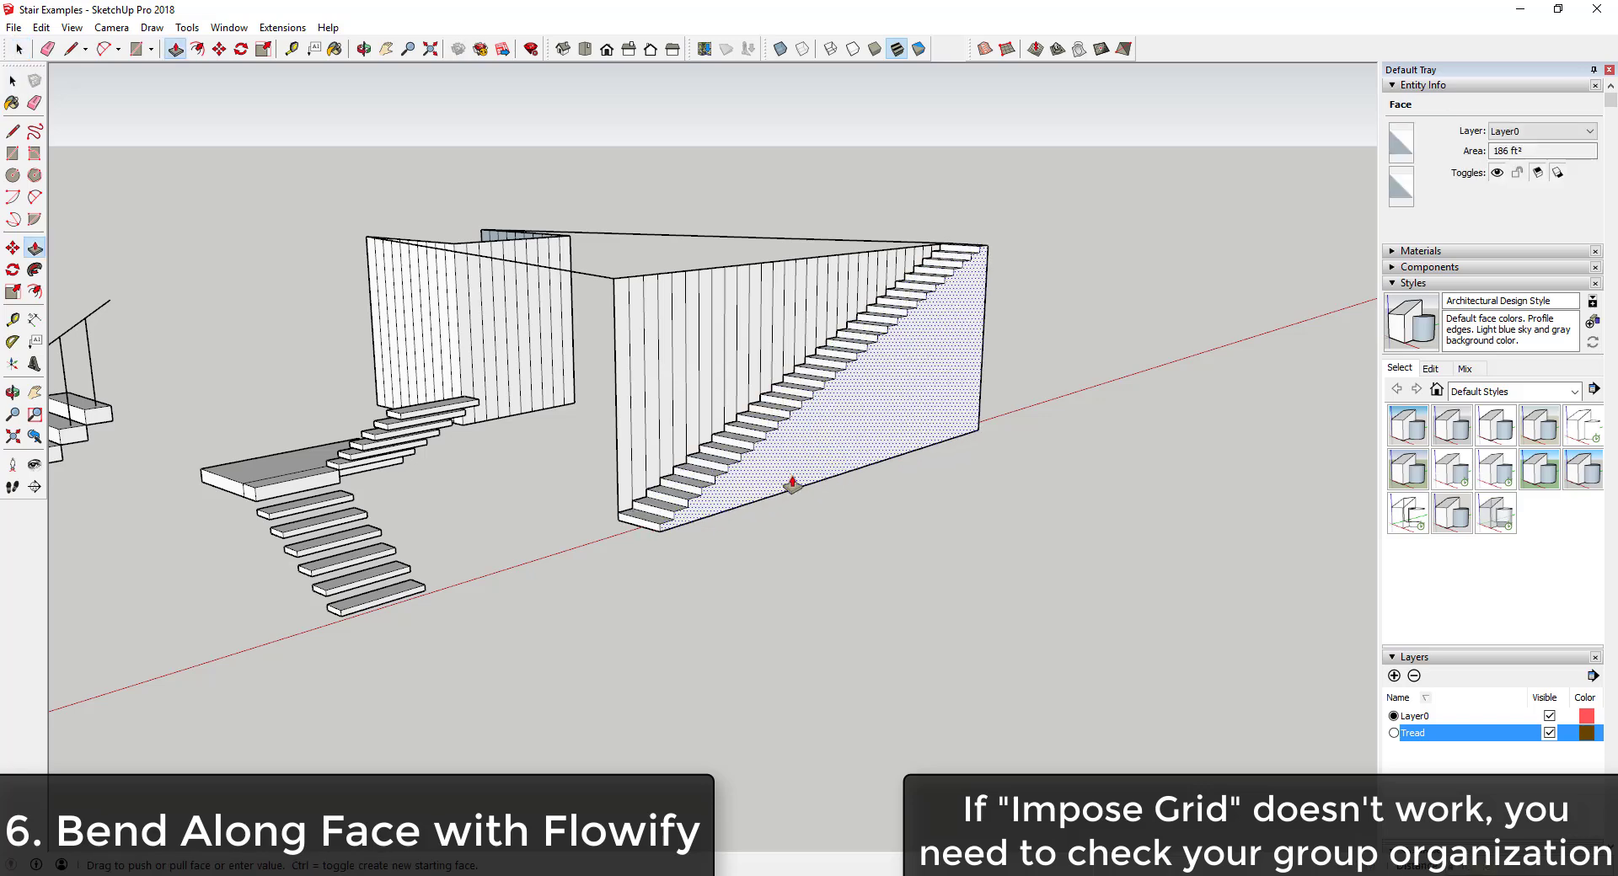
pyautogui.scroll(3, 759, 461)
pyautogui.press('space')
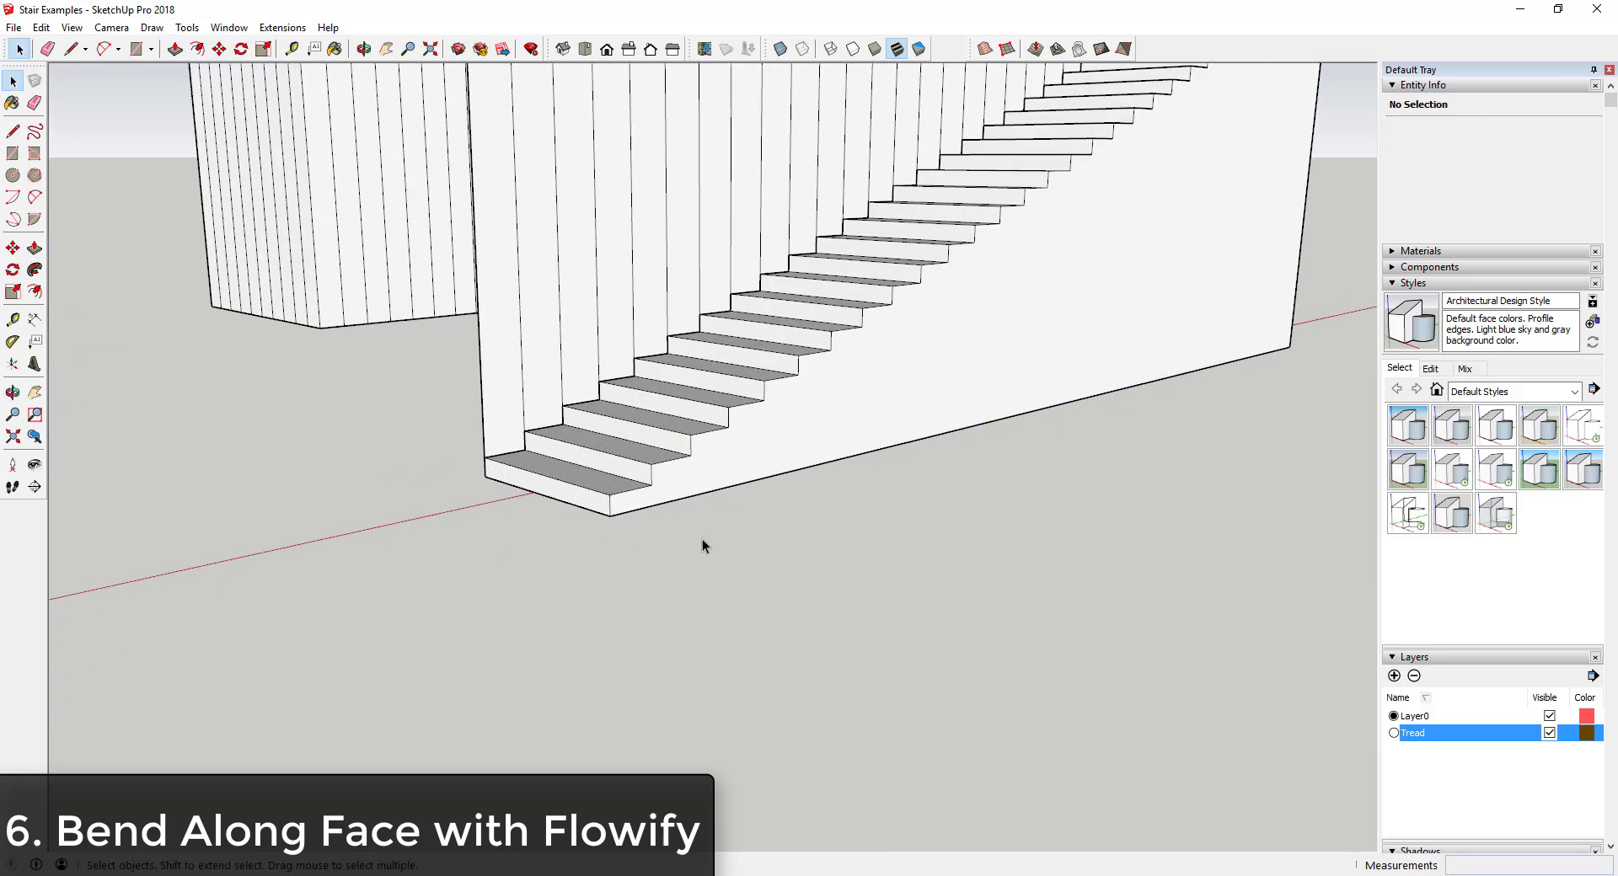
# - Draw a sloping line on the stair's outer side face, from the base edge below the first step's inner corner up to the far vertical edge
pyautogui.press('l')
pyautogui.scroll(5, 693, 533)
pyautogui.scroll(-3, 628, 449)
pyautogui.scroll(1, 640, 404)
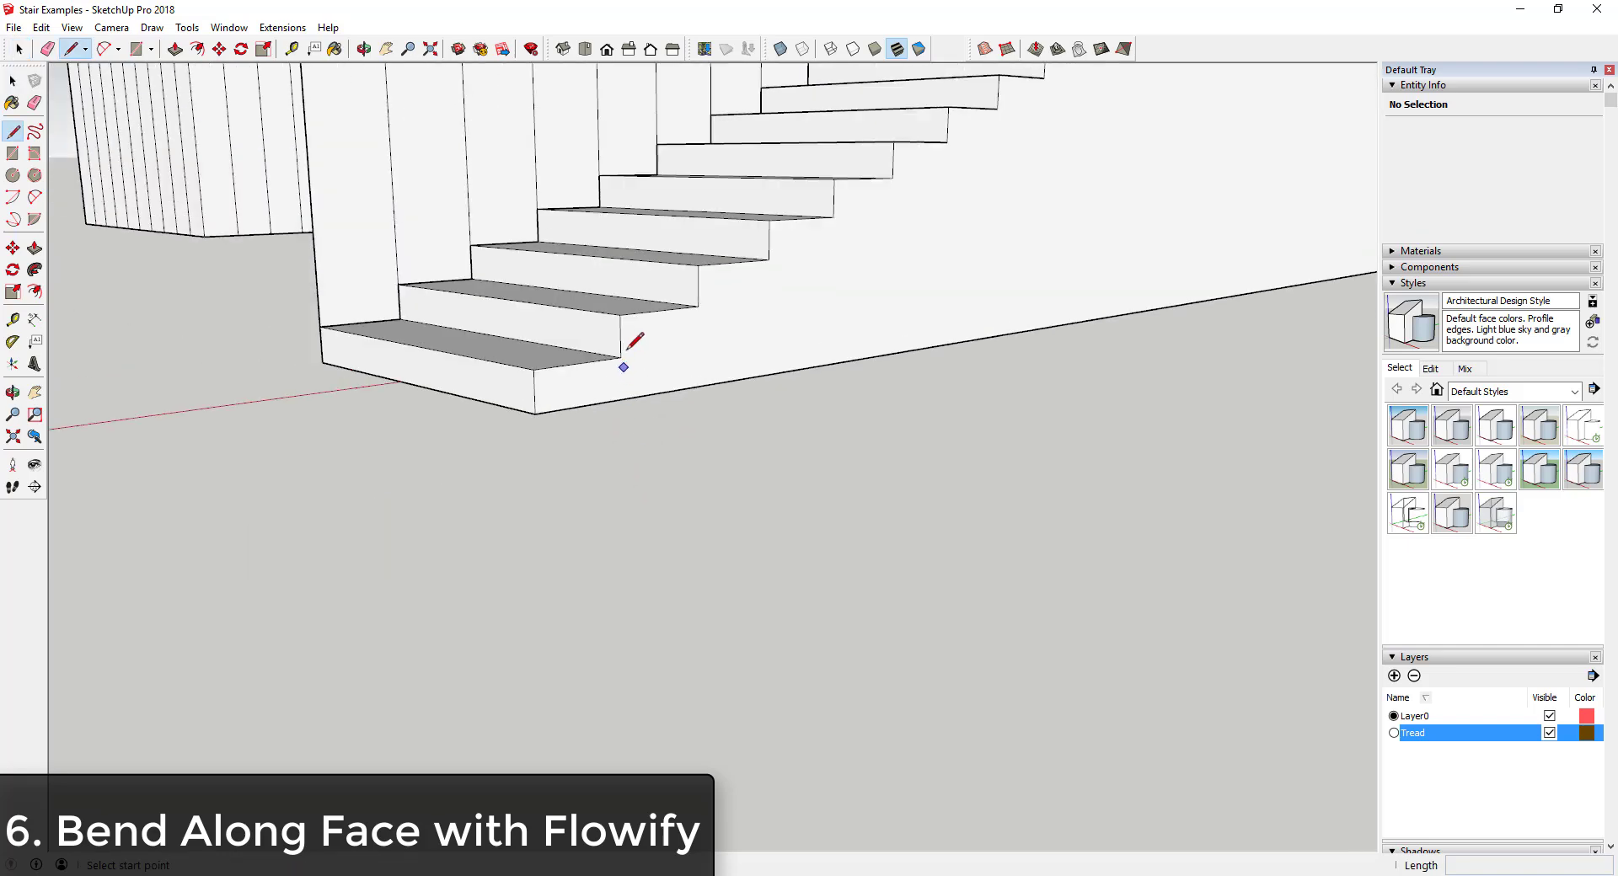
pyautogui.click(621, 397)
pyautogui.scroll(-5, 630, 387)
pyautogui.scroll(5, 787, 295)
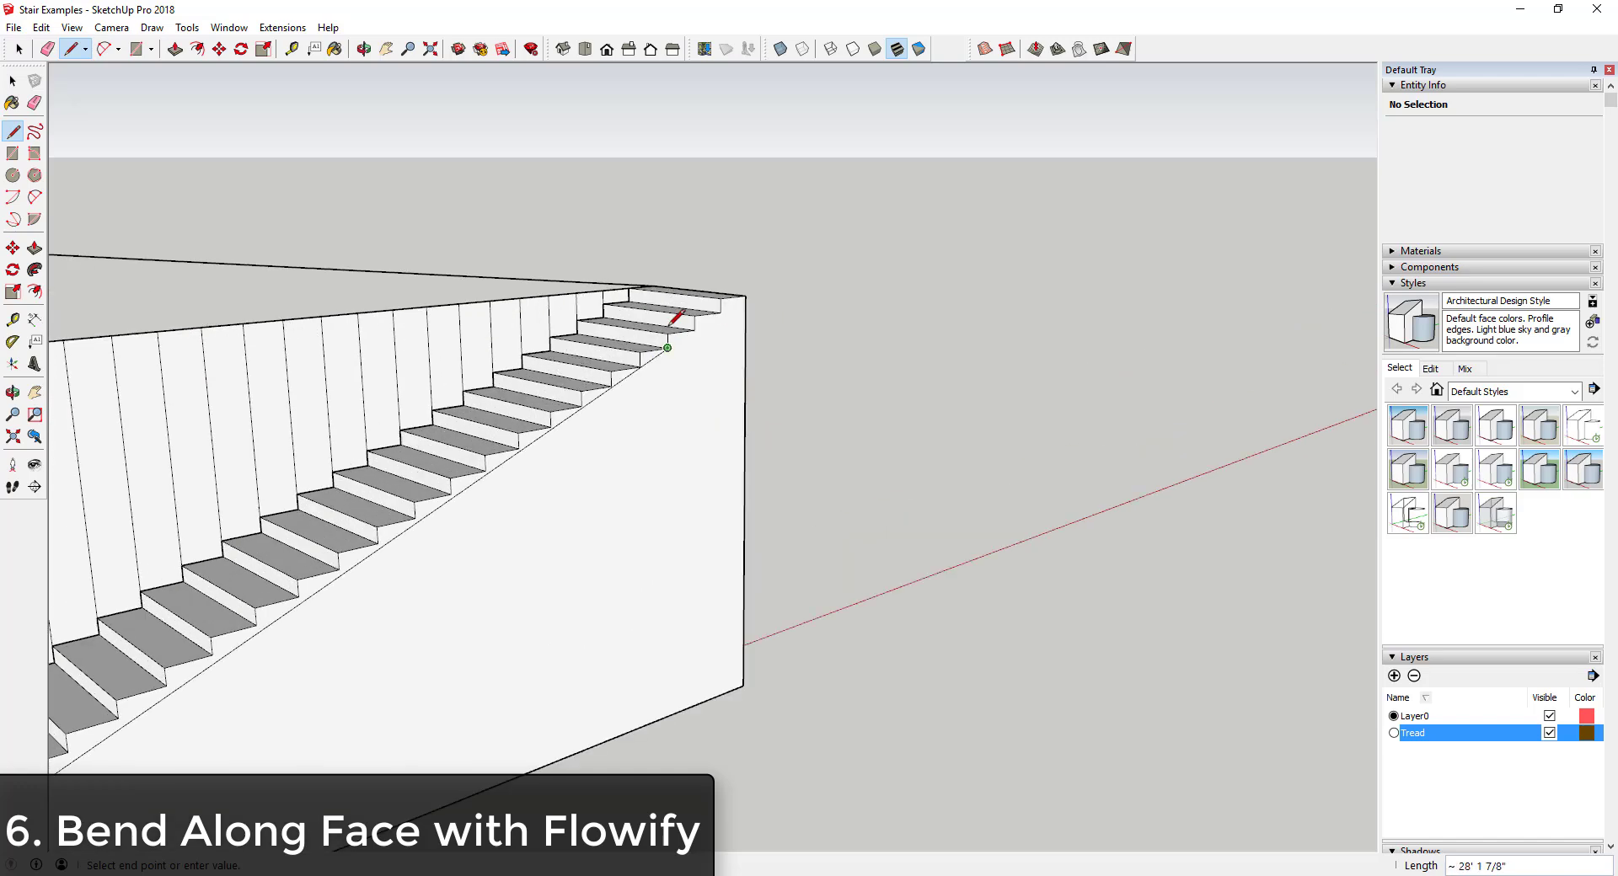
pyautogui.scroll(3, 674, 320)
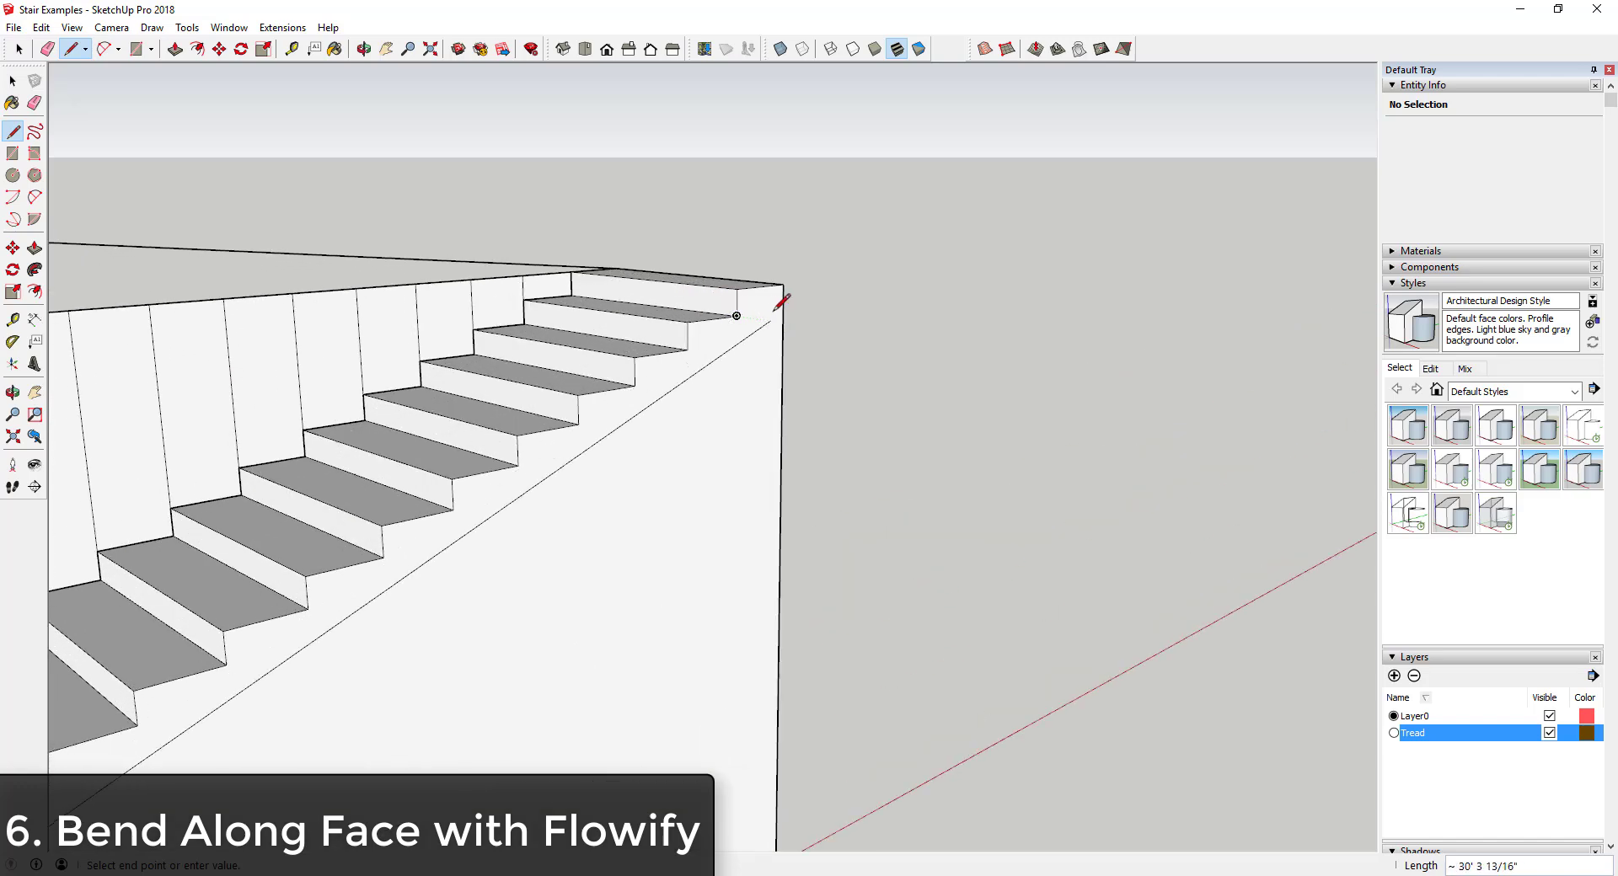
pyautogui.scroll(-10, 843, 354)
pyautogui.press('space')
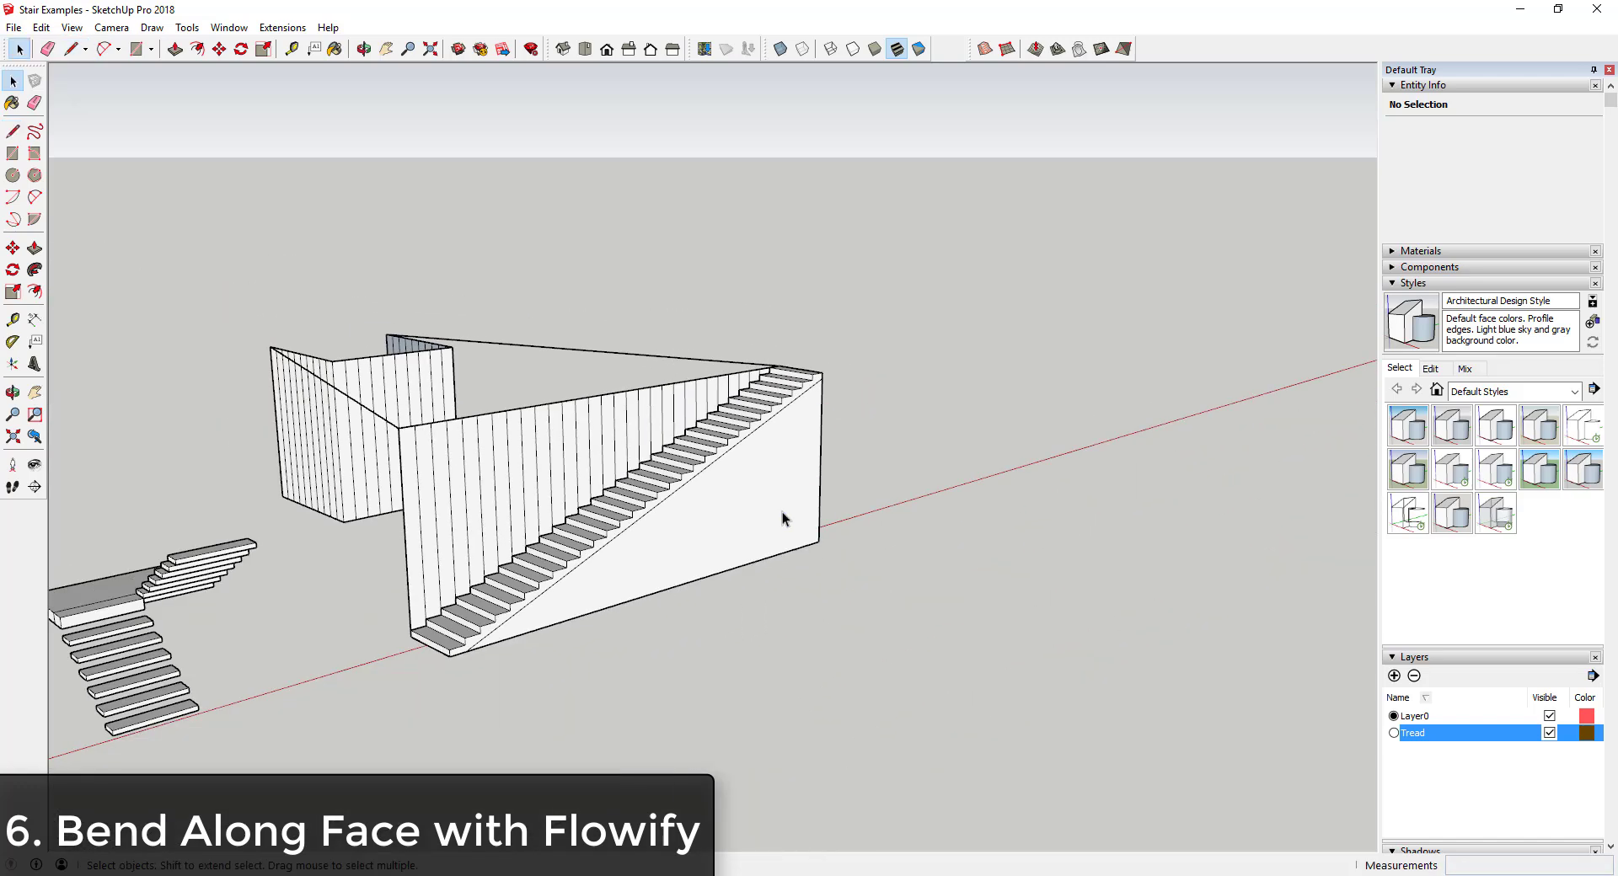
# - Push the side face below the sloping line back 4' to remove the mass under the stairs
pyautogui.press('p')
pyautogui.click(733, 546)
pyautogui.click(781, 539)
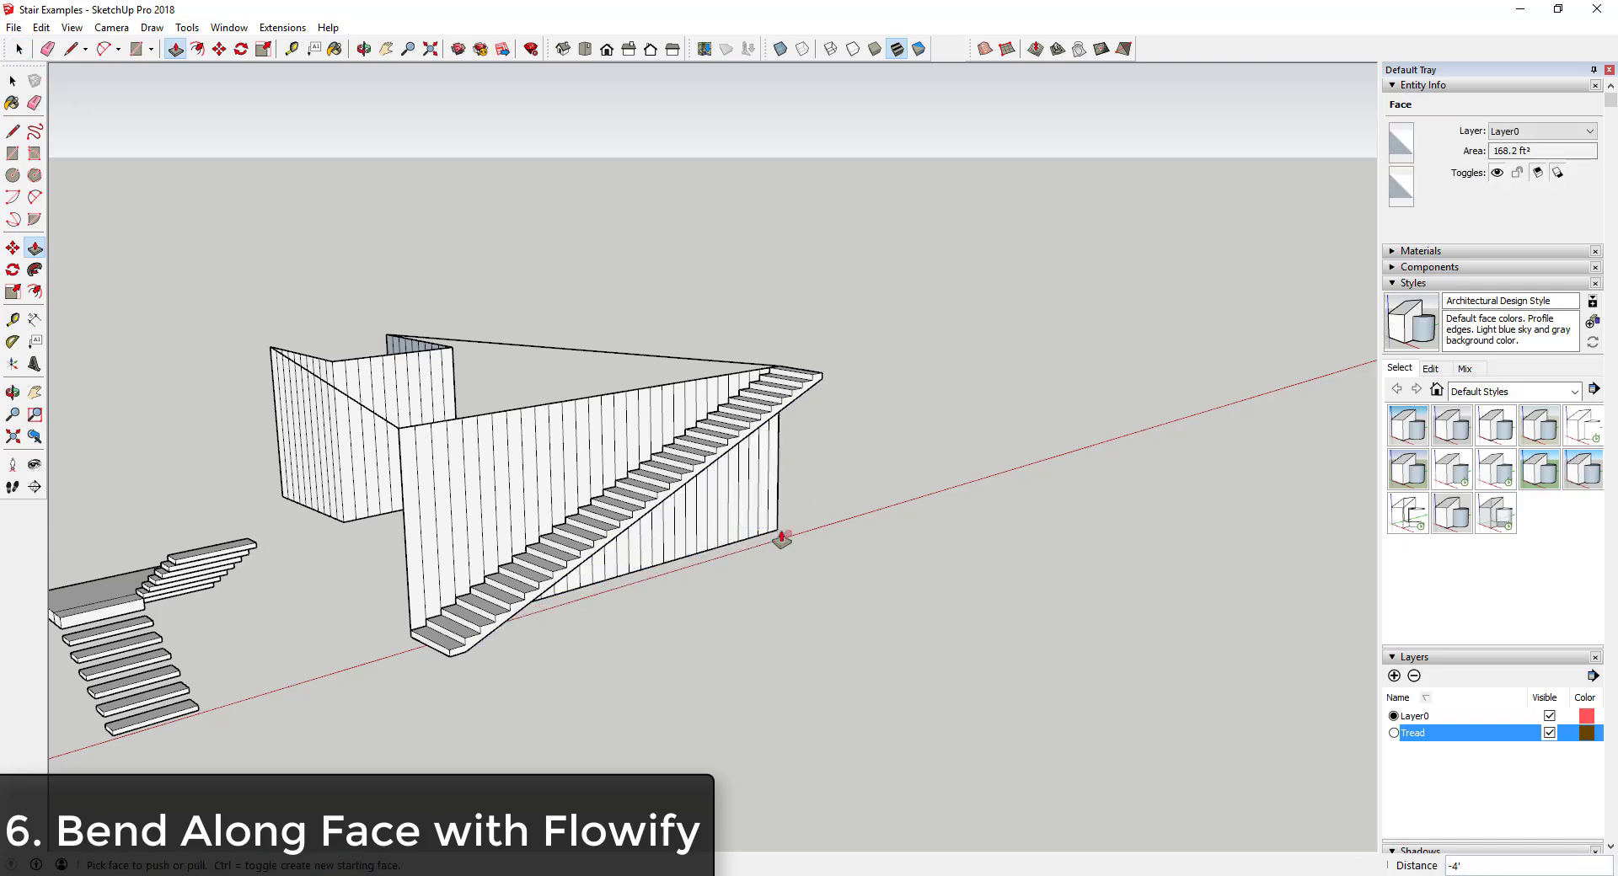
# - Select all the connected stair geometry and make it a group
pyautogui.moveTo(781, 539); pyautogui.dragTo(589, 559, button='middle')
pyautogui.scroll(2, 589, 559)
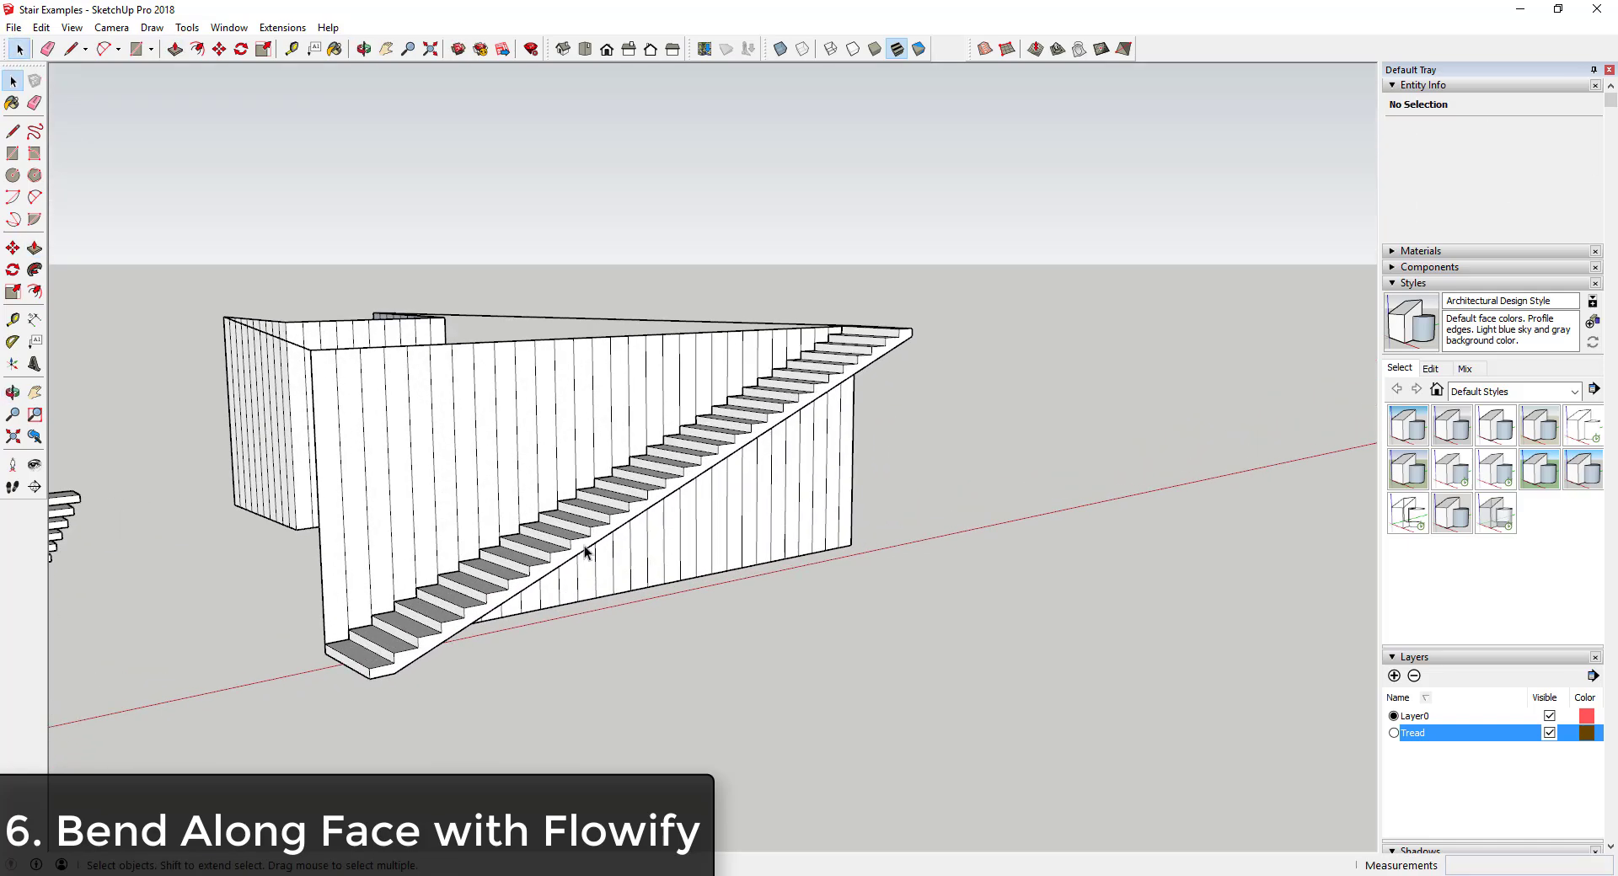
pyautogui.tripleClick(587, 552)
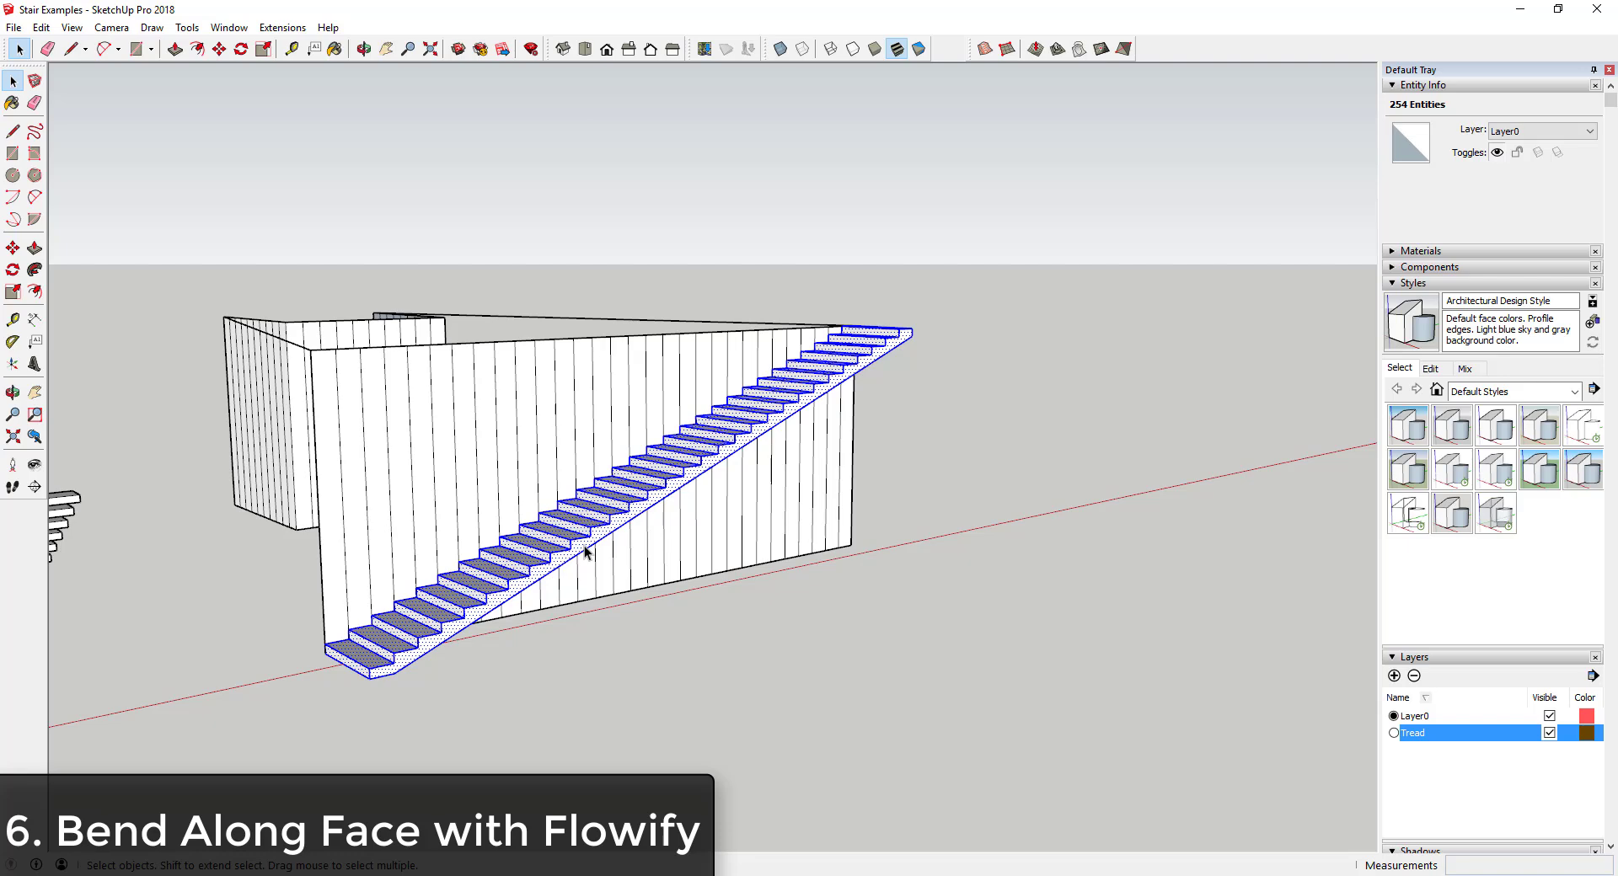
pyautogui.rightClick(587, 552)
pyautogui.click(648, 274)
# - Select the straight stair group together with the gridded outer group and run Flowify to bend the stairs along the U-shaped surface
pyautogui.moveTo(932, 436); pyautogui.dragTo(539, 350, button='middle')
pyautogui.click(563, 251)
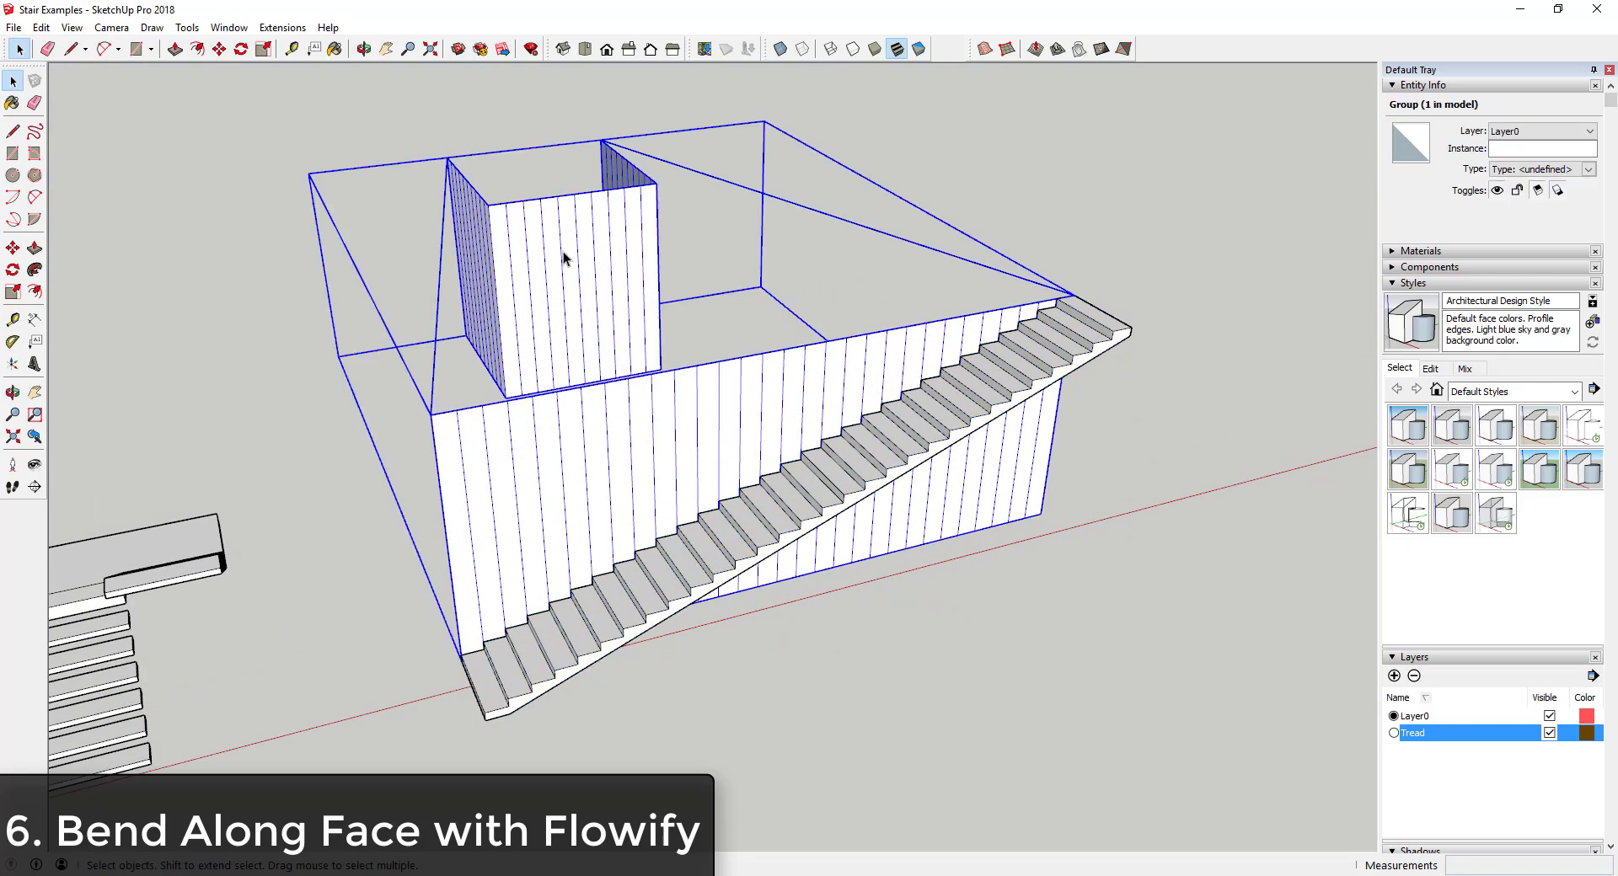
pyautogui.click(753, 539)
pyautogui.moveTo(753, 539); pyautogui.dragTo(682, 404, button='middle')
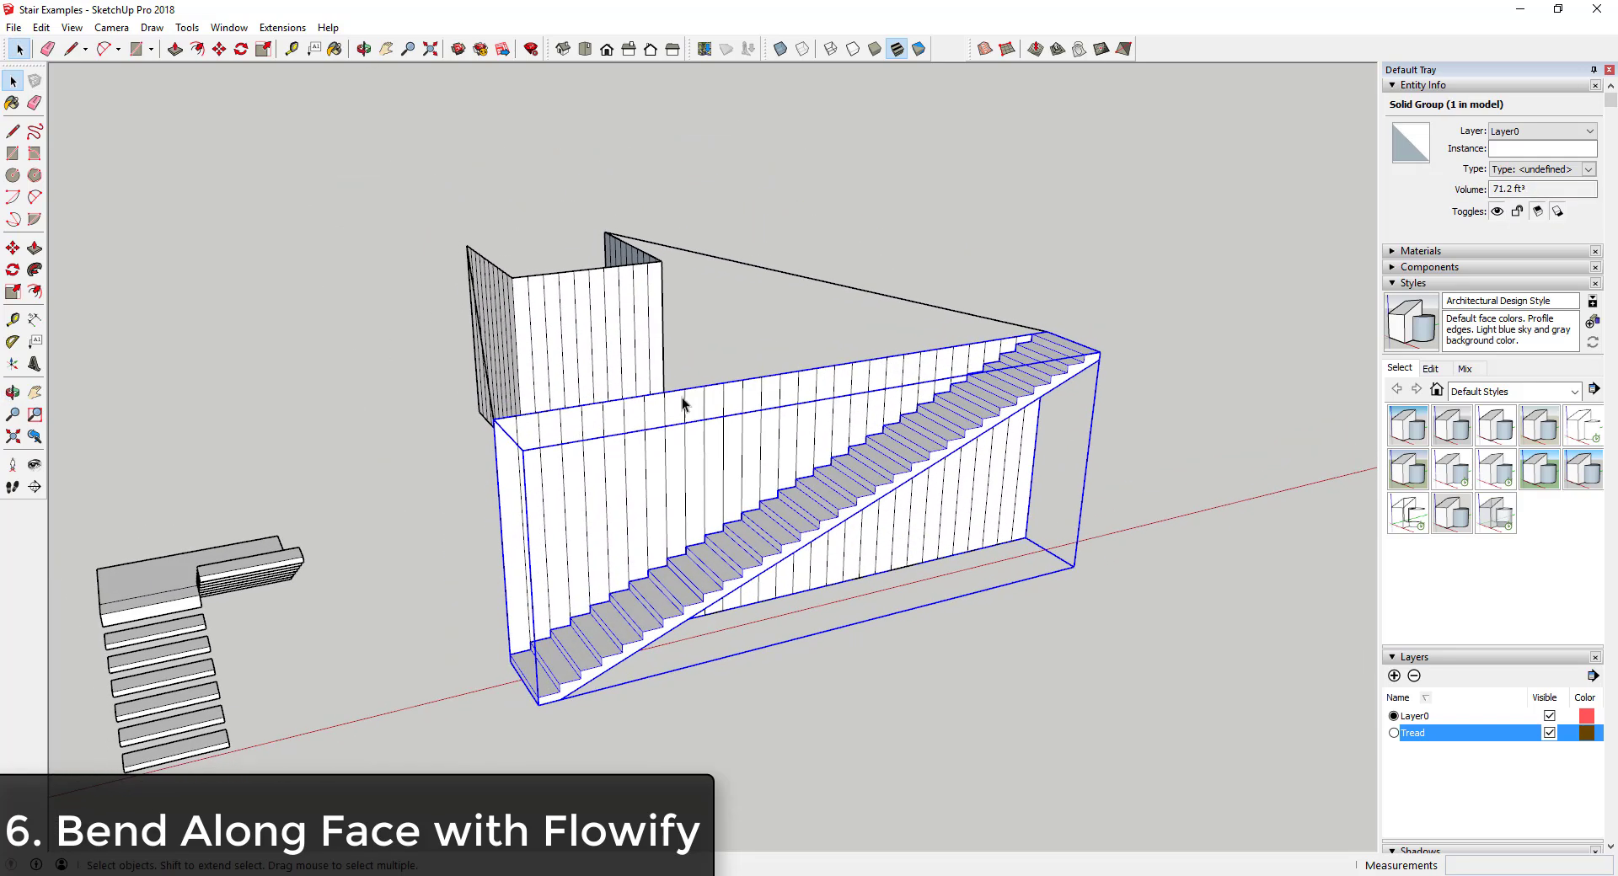
pyautogui.keyDown('shift'); pyautogui.click(576, 338); pyautogui.keyUp('shift')
pyautogui.click(282, 28)
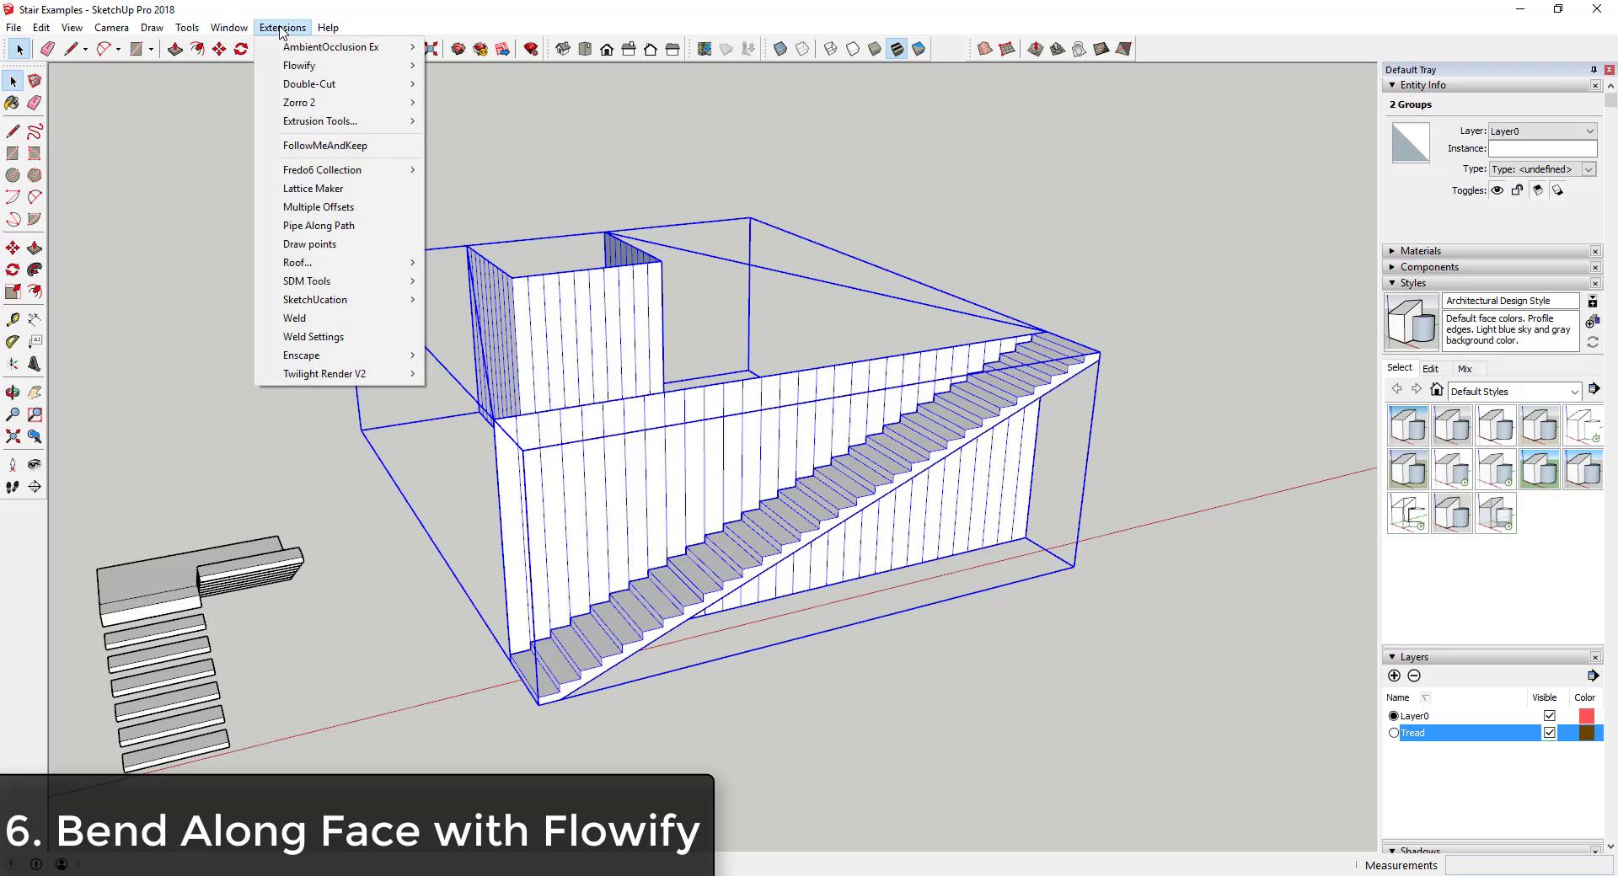
pyautogui.moveTo(319, 65)
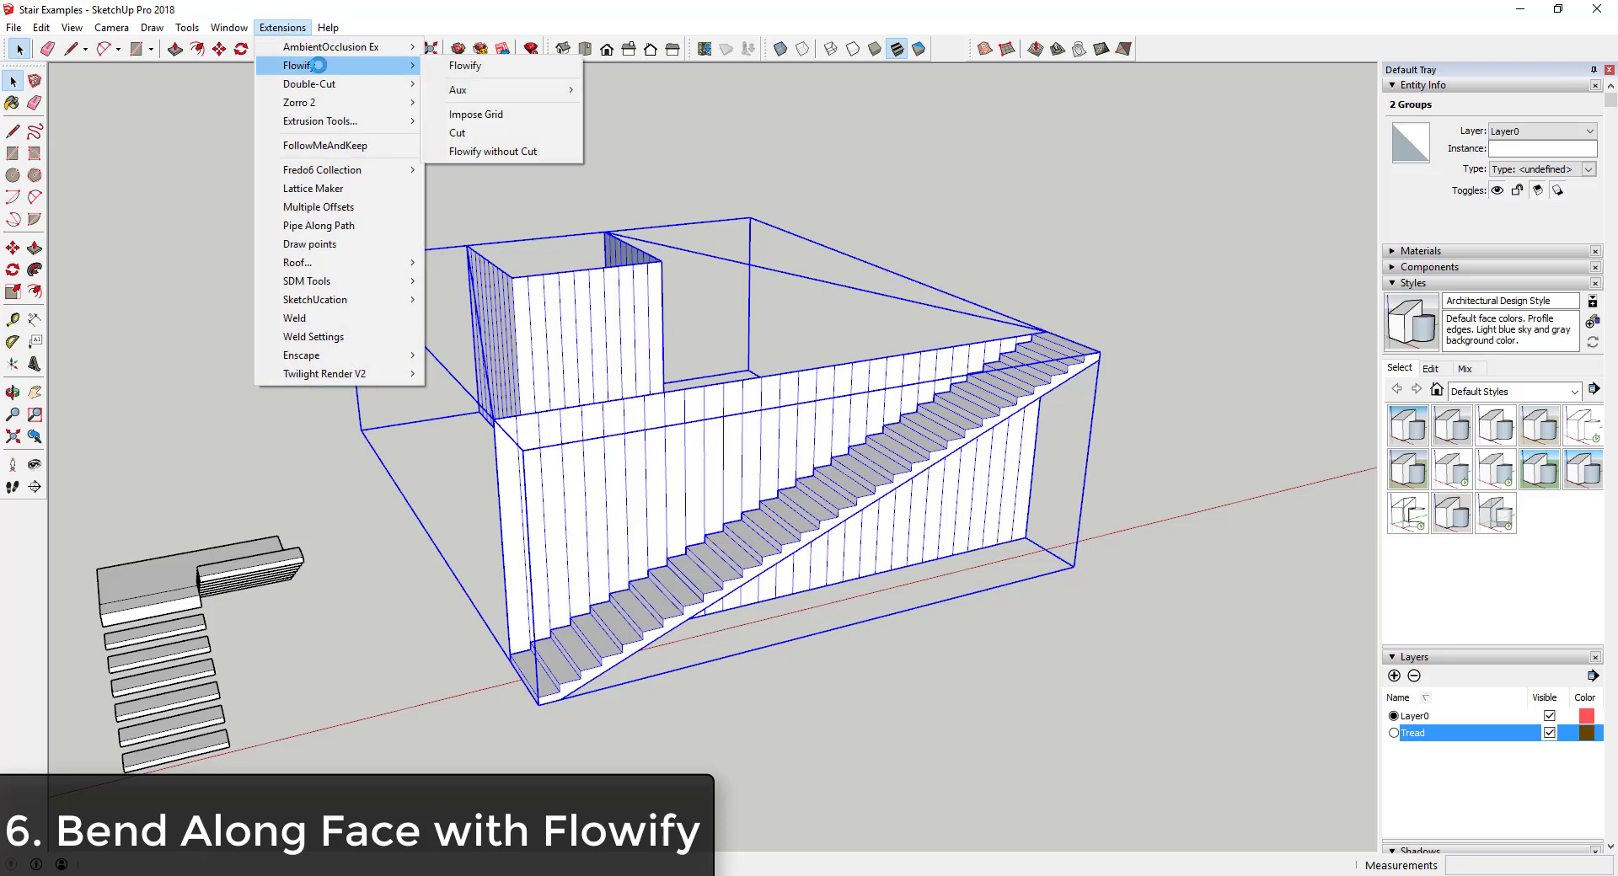
pyautogui.click(466, 66)
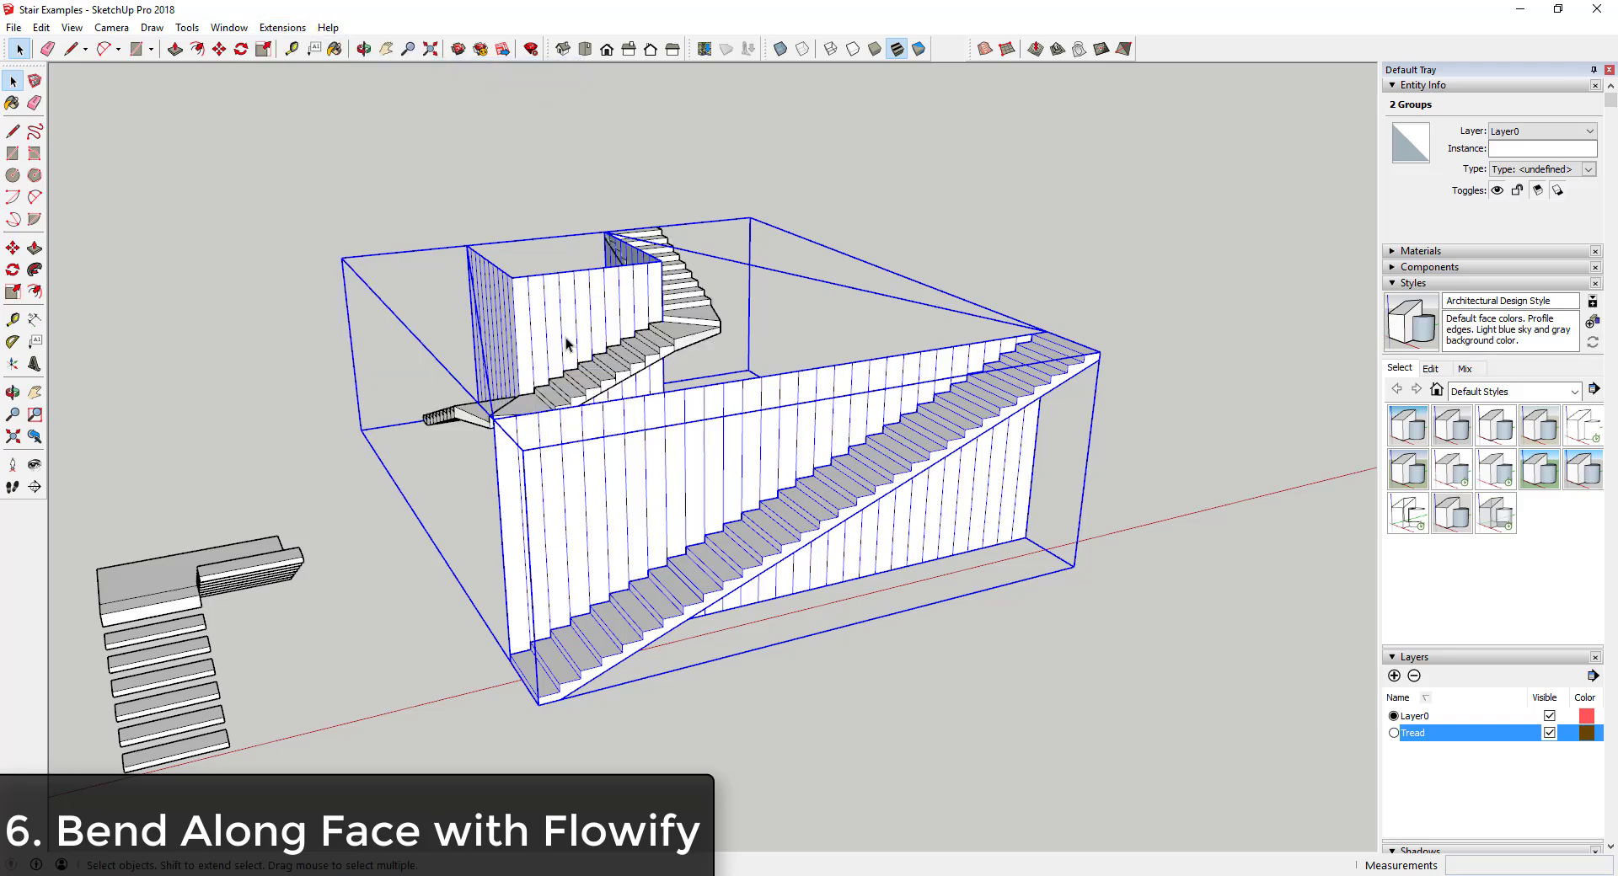
# - Examine the bent stairs around the U-shaped surface, especially the starting flight and the treads at the corner
pyautogui.moveTo(566, 344)
pyautogui.mouseDown(button='middle')
pyautogui.moveTo(776, 411)
pyautogui.moveTo(1023, 324)
pyautogui.mouseUp(button='middle')
pyautogui.moveTo(143, 438); pyautogui.dragTo(343, 455, button='middle')
pyautogui.scroll(2, 434, 379)
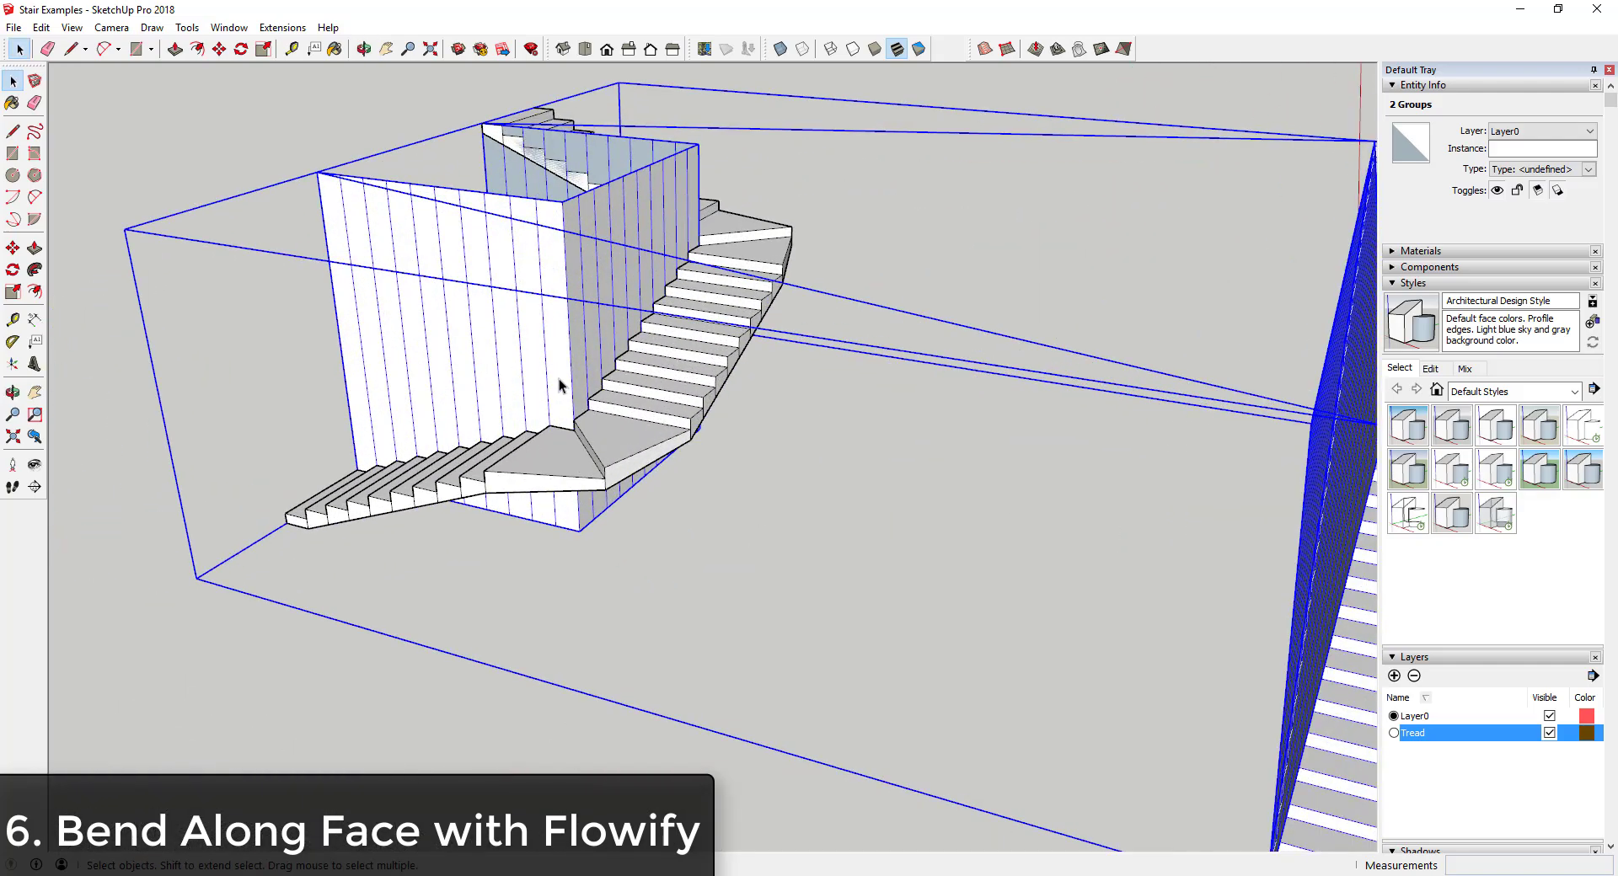
pyautogui.moveTo(558, 385); pyautogui.dragTo(531, 742, button='middle')
pyautogui.scroll(3, 504, 469)
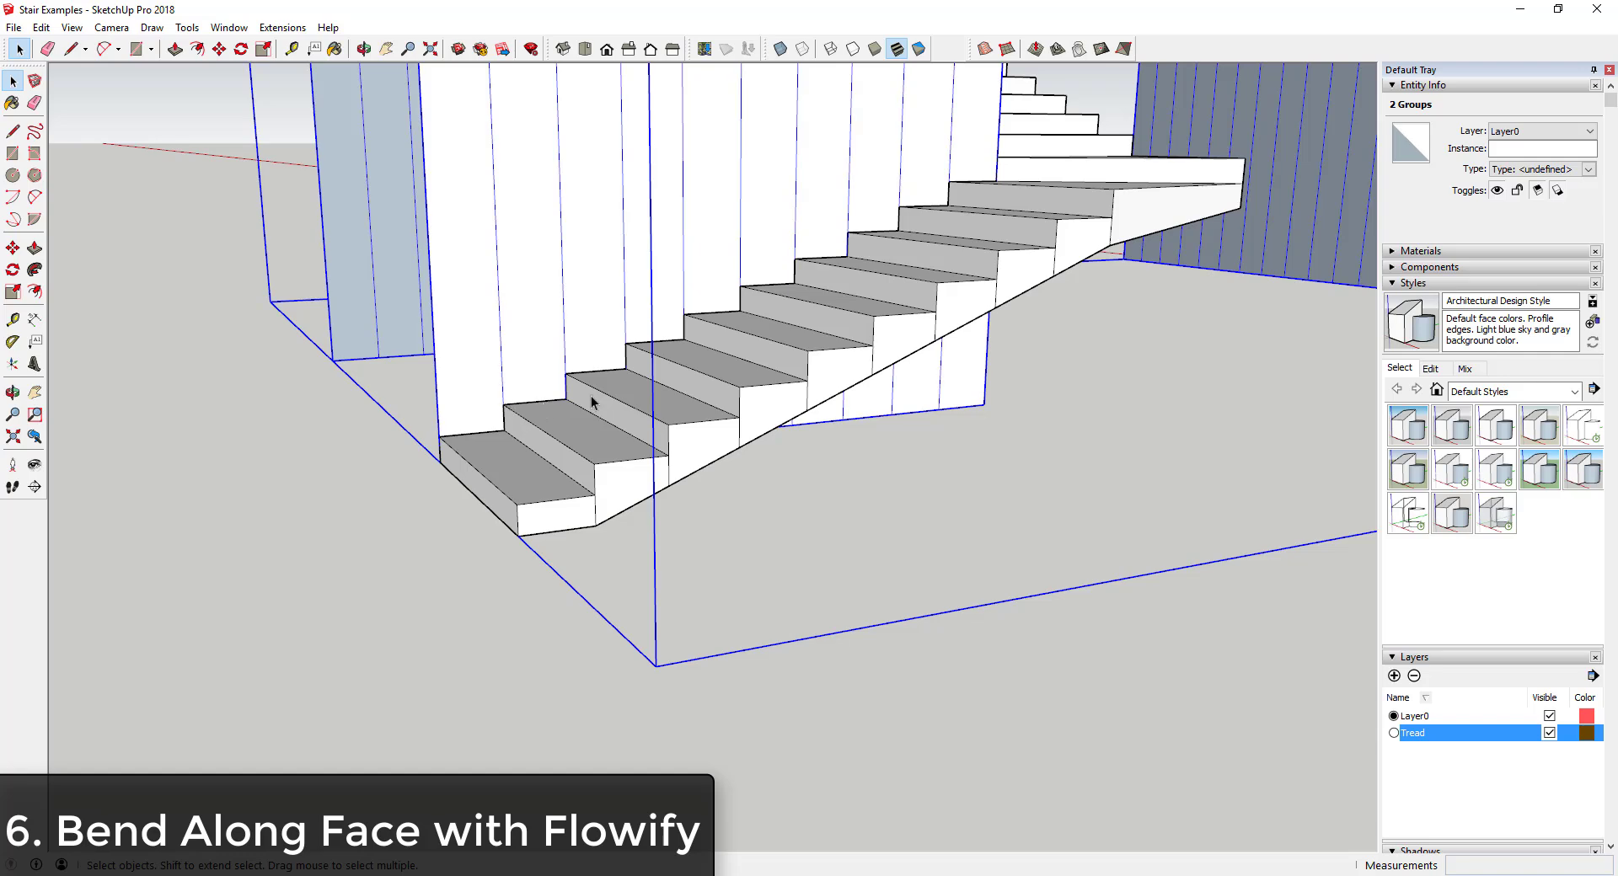
pyautogui.moveTo(1053, 214); pyautogui.dragTo(1082, 326, button='middle')
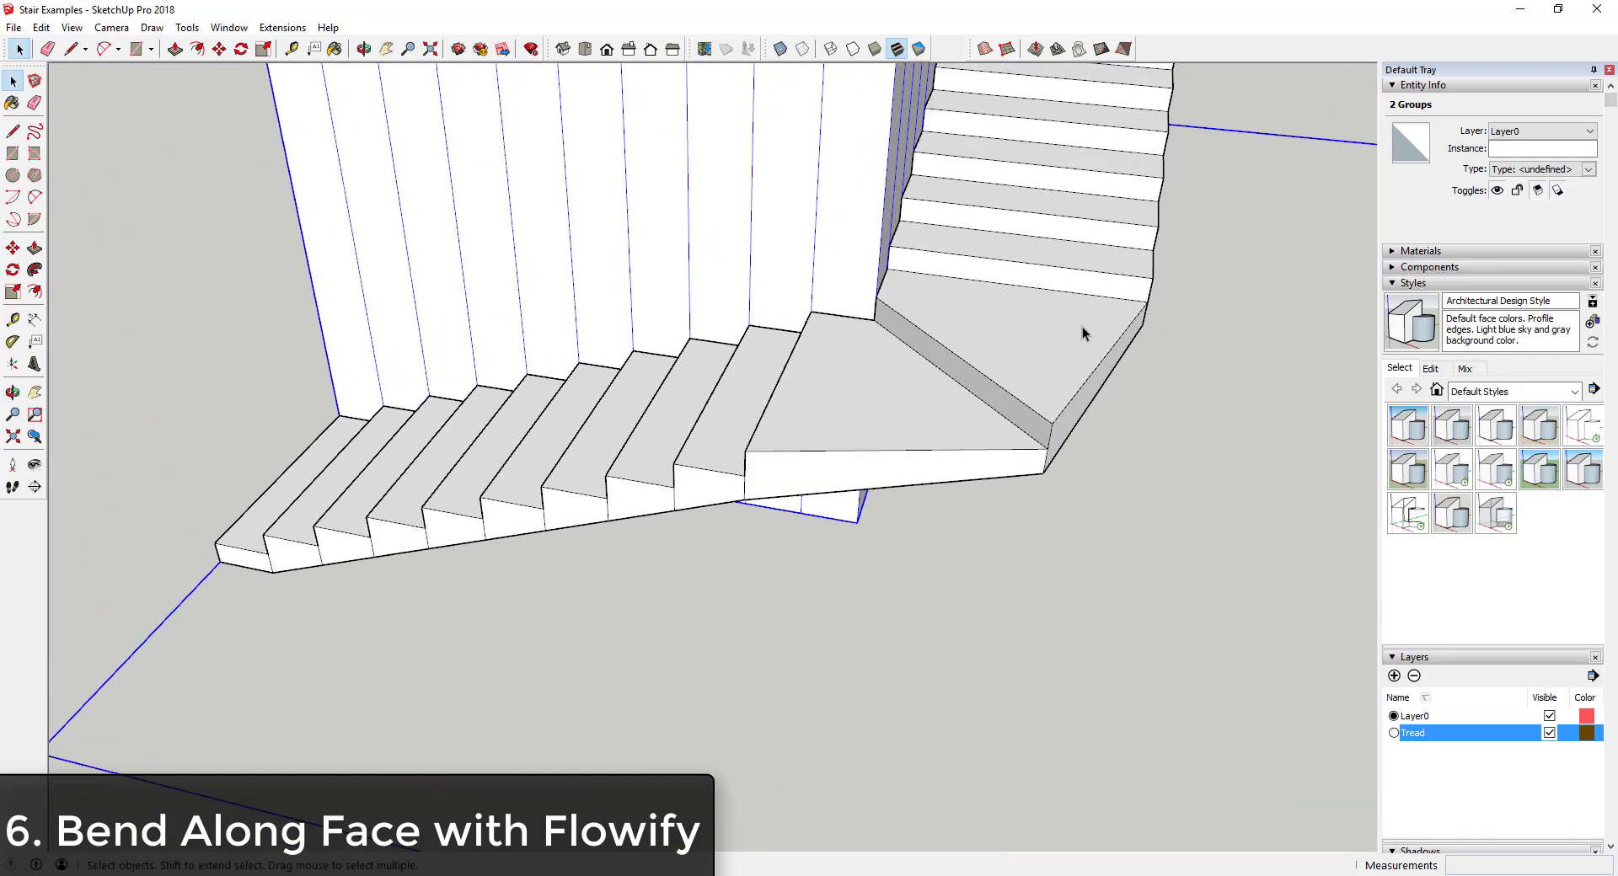
pyautogui.moveTo(1034, 413); pyautogui.dragTo(1009, 355, button='middle')
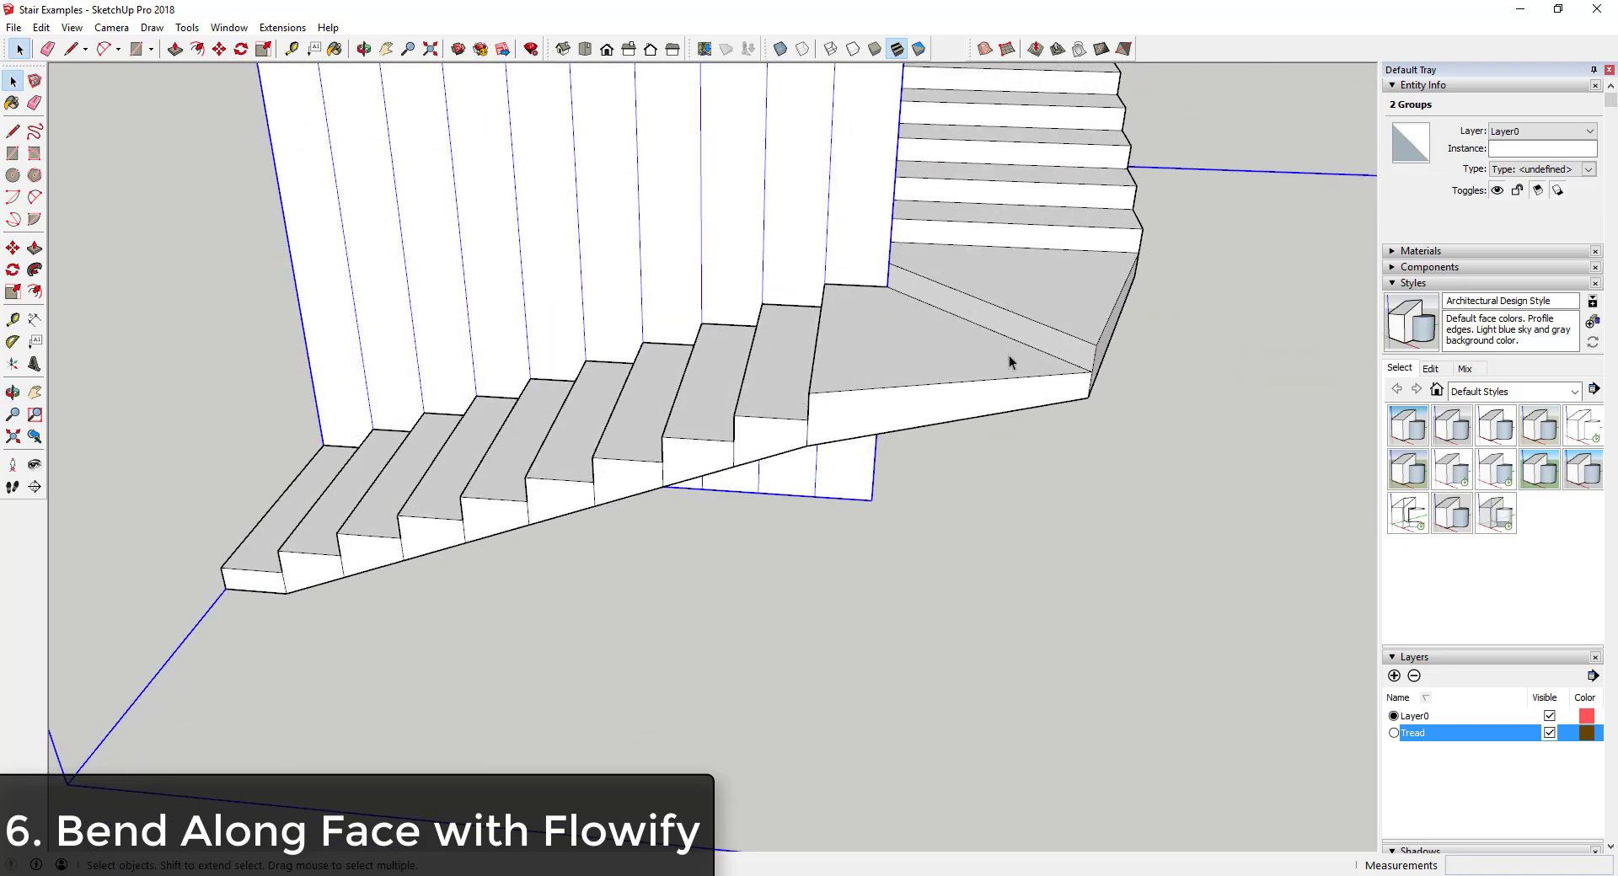
# - Open the bent stair group and draw a line across the corner tread from its inner corner to the front edge
pyautogui.doubleClick(948, 358)
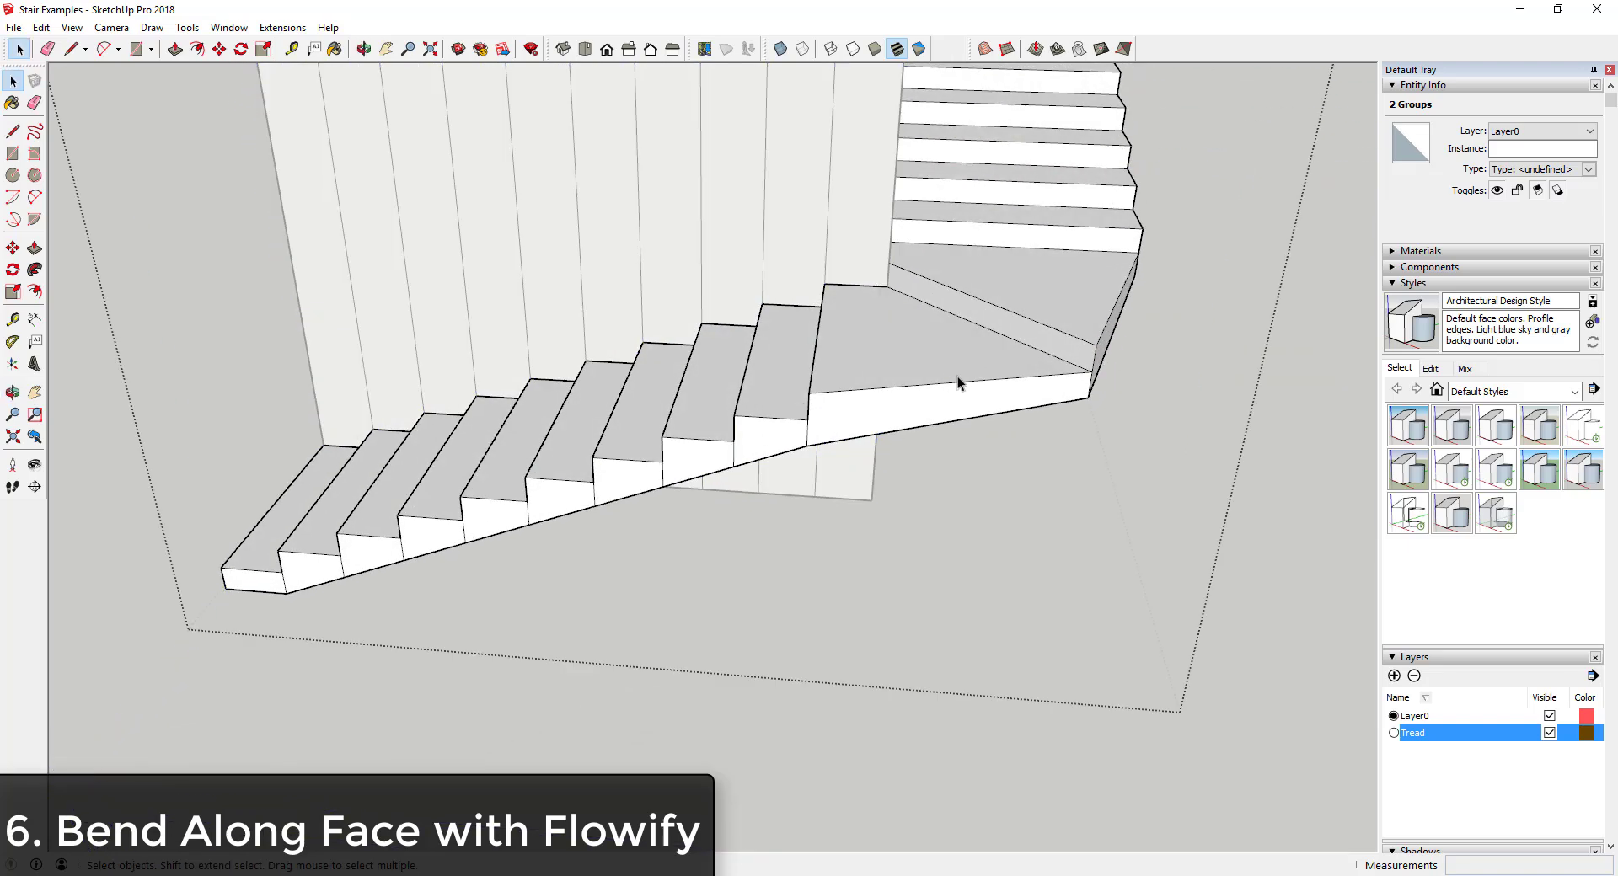
pyautogui.click(939, 346)
pyautogui.press('l')
pyautogui.click(888, 301)
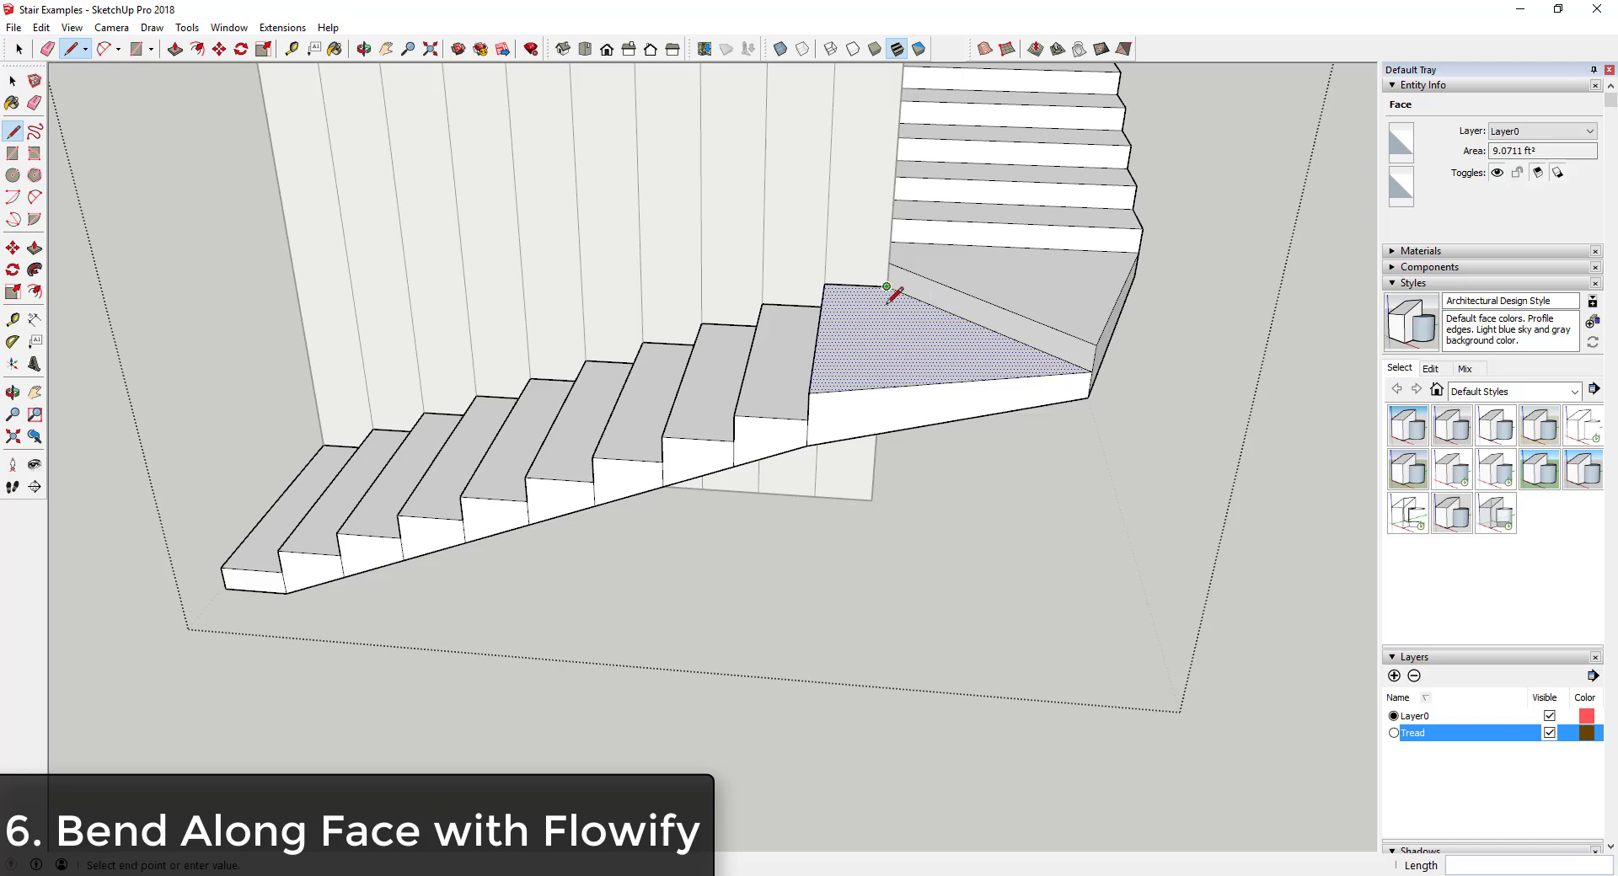
pyautogui.click(884, 387)
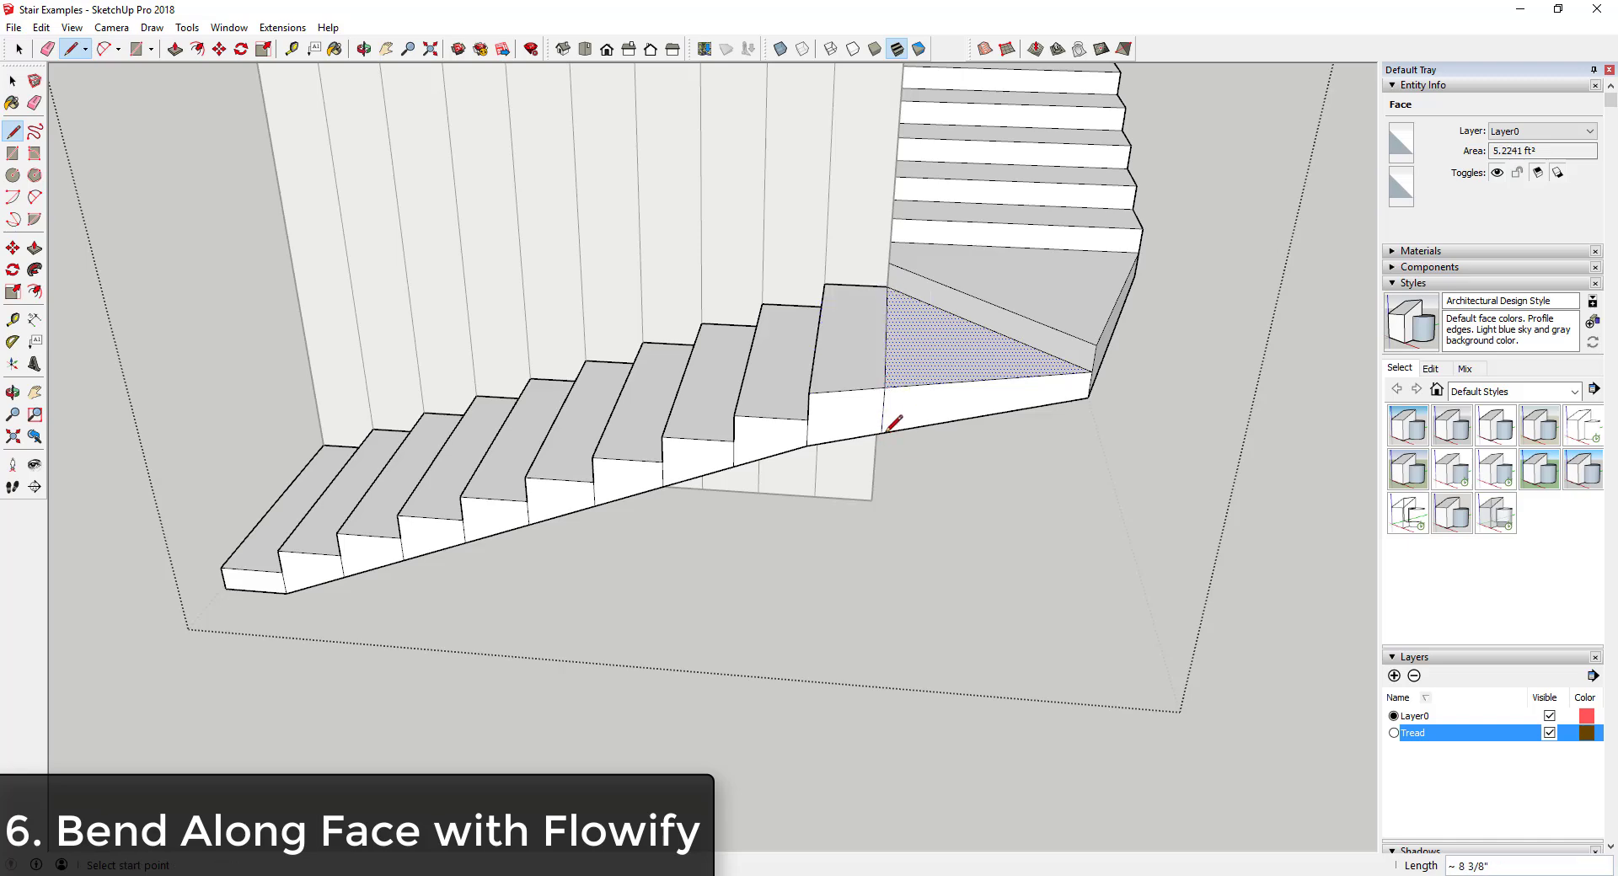
# - Erase the distorted corner geometry between the new dividing line and the upper flight
pyautogui.moveTo(1104, 422)
pyautogui.mouseDown(button='middle')
pyautogui.moveTo(723, 362)
pyautogui.moveTo(882, 455)
pyautogui.moveTo(1044, 494)
pyautogui.mouseUp(button='middle')
pyautogui.press('e')
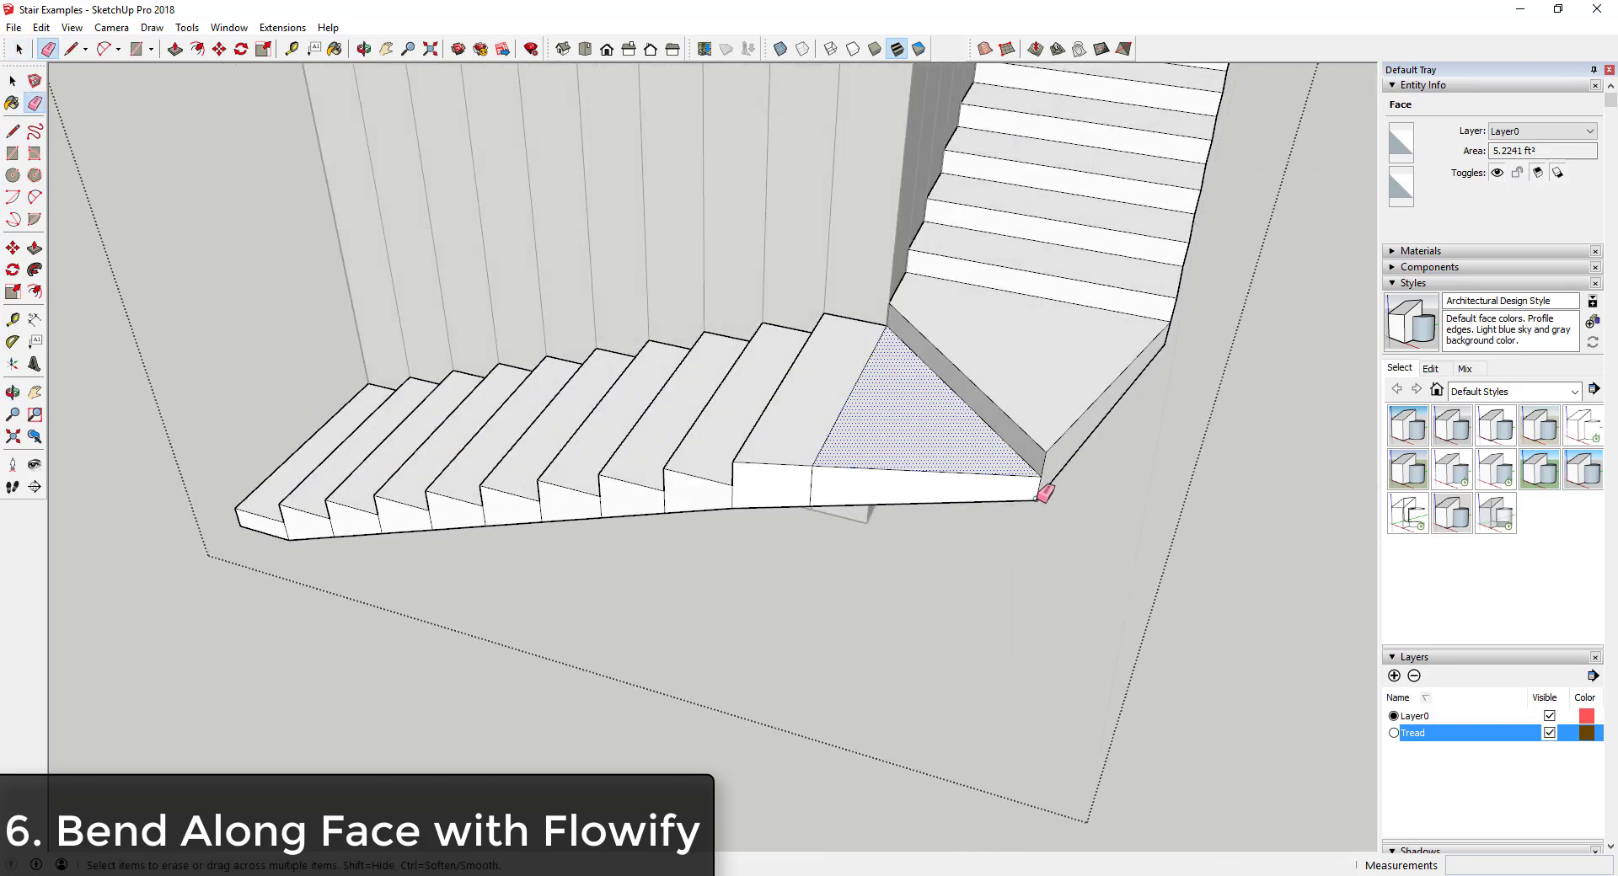
pyautogui.moveTo(1043, 494); pyautogui.dragTo(1043, 460)
pyautogui.click(1037, 476)
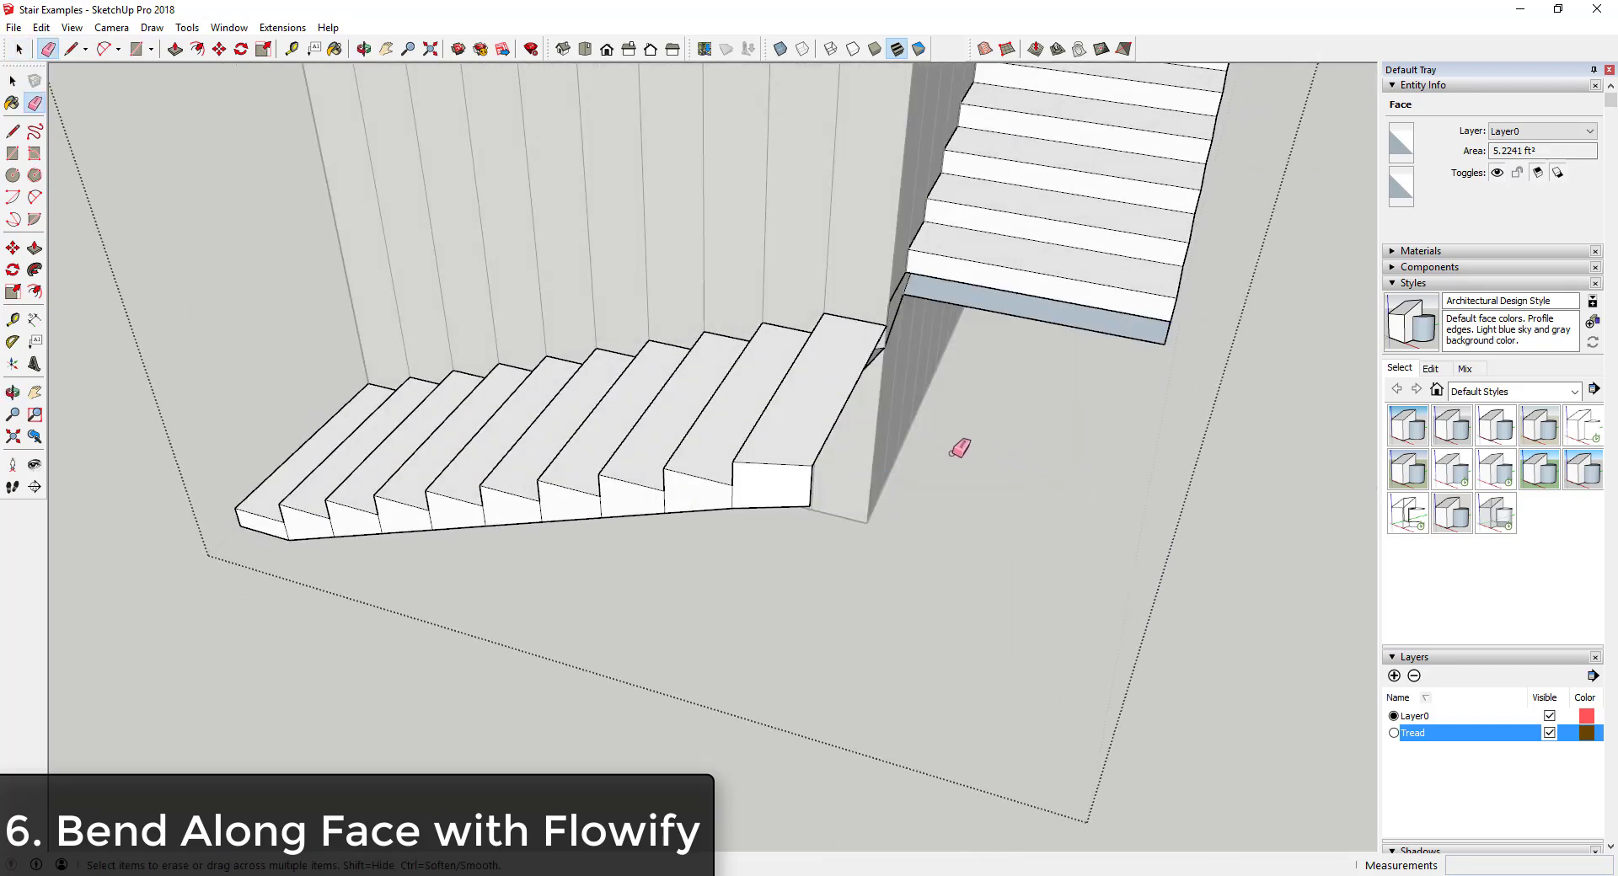
# - Draw a flat rectangular landing face with the Line tool across the open corner between the lower and upper flights
pyautogui.moveTo(960, 450)
pyautogui.mouseDown(button='middle')
pyautogui.moveTo(787, 770)
pyautogui.moveTo(884, 411)
pyautogui.mouseUp(button='middle')
pyautogui.moveTo(908, 340); pyautogui.dragTo(856, 346, button='middle')
pyautogui.press('l')
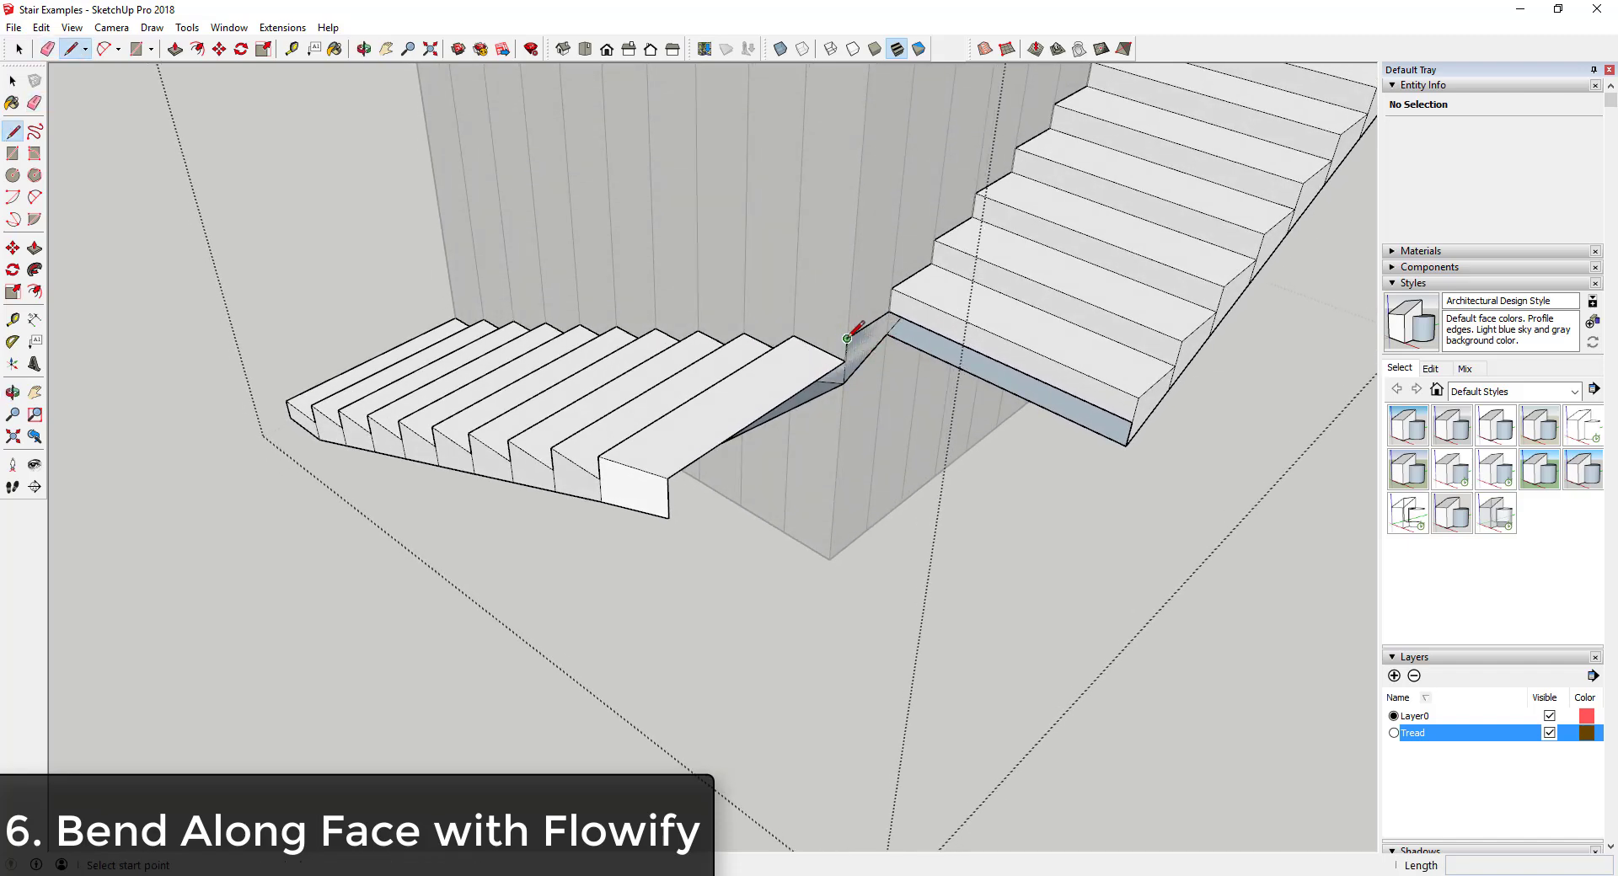
pyautogui.click(847, 339)
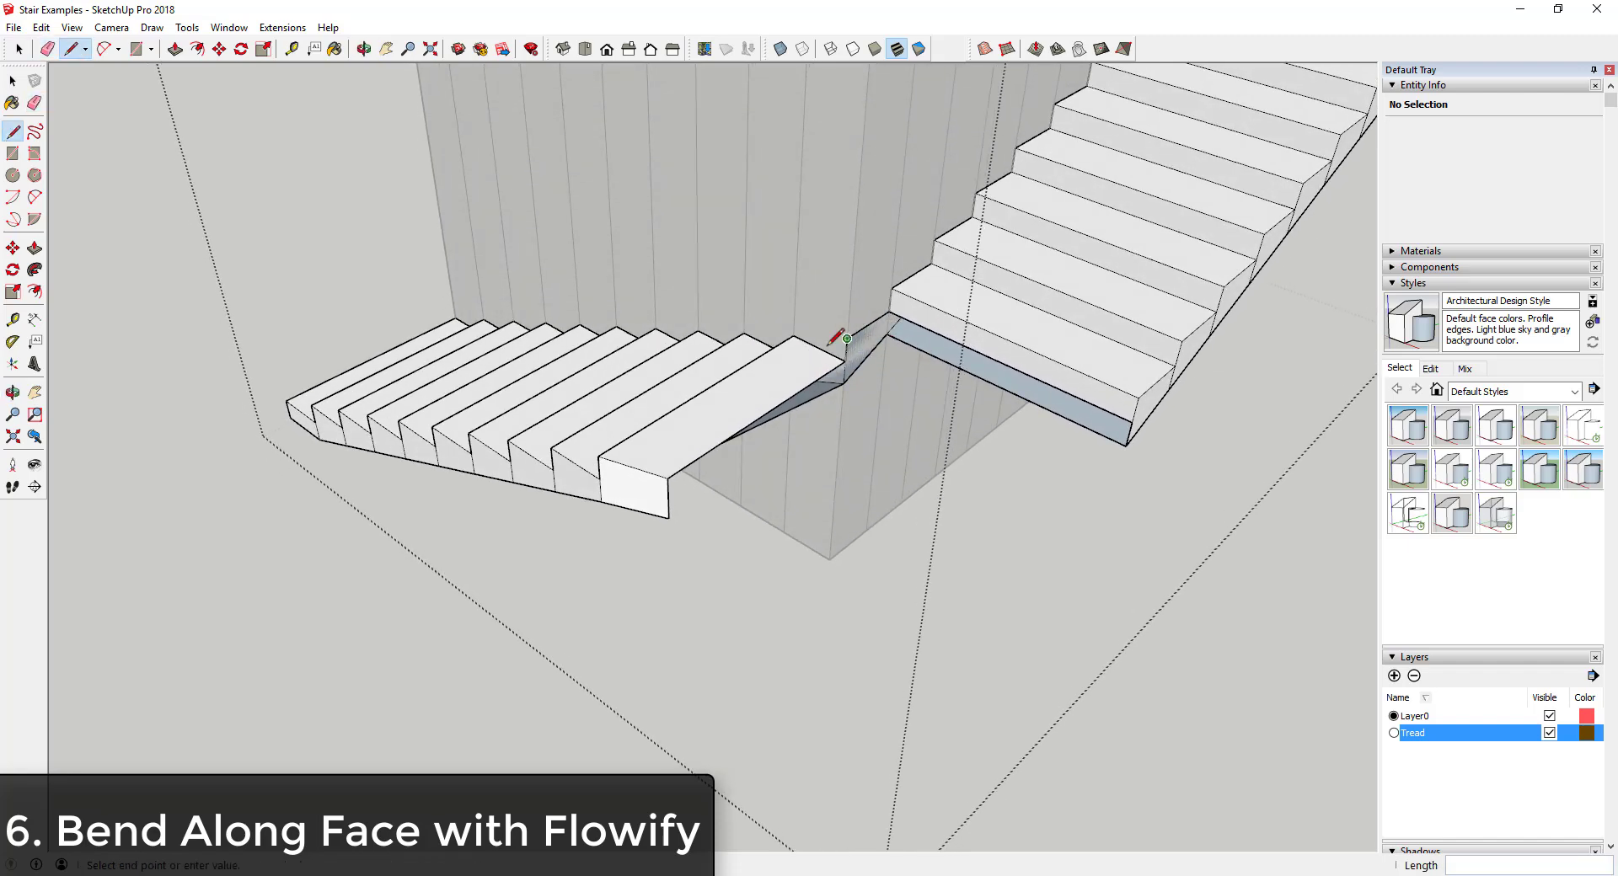
pyautogui.click(667, 454)
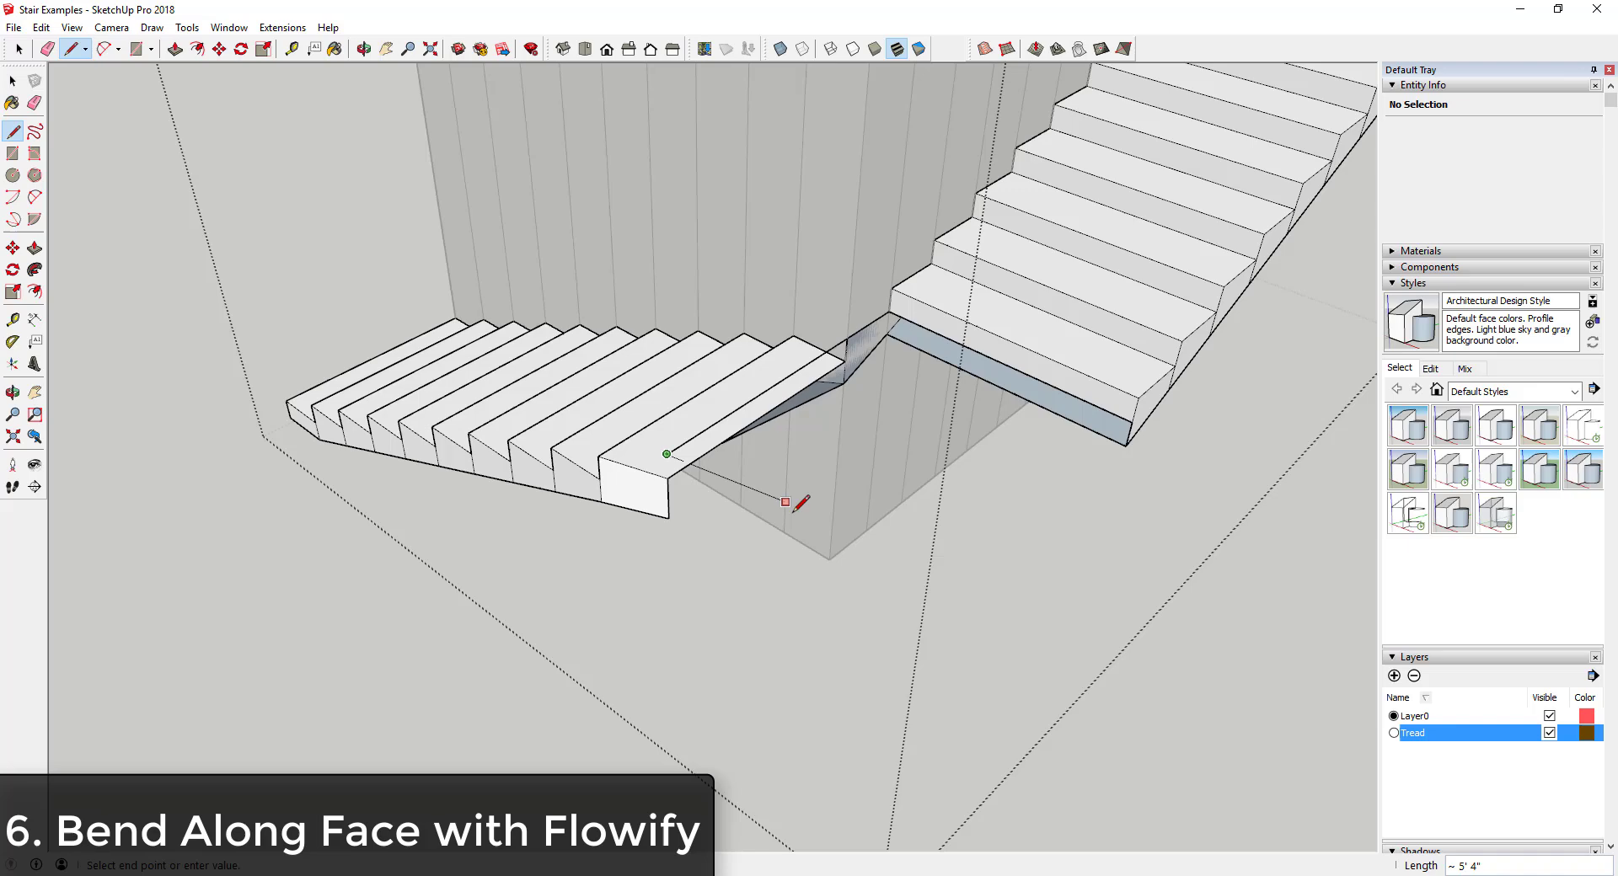
pyautogui.click(1132, 422)
pyautogui.click(1131, 421)
pyautogui.press('space')
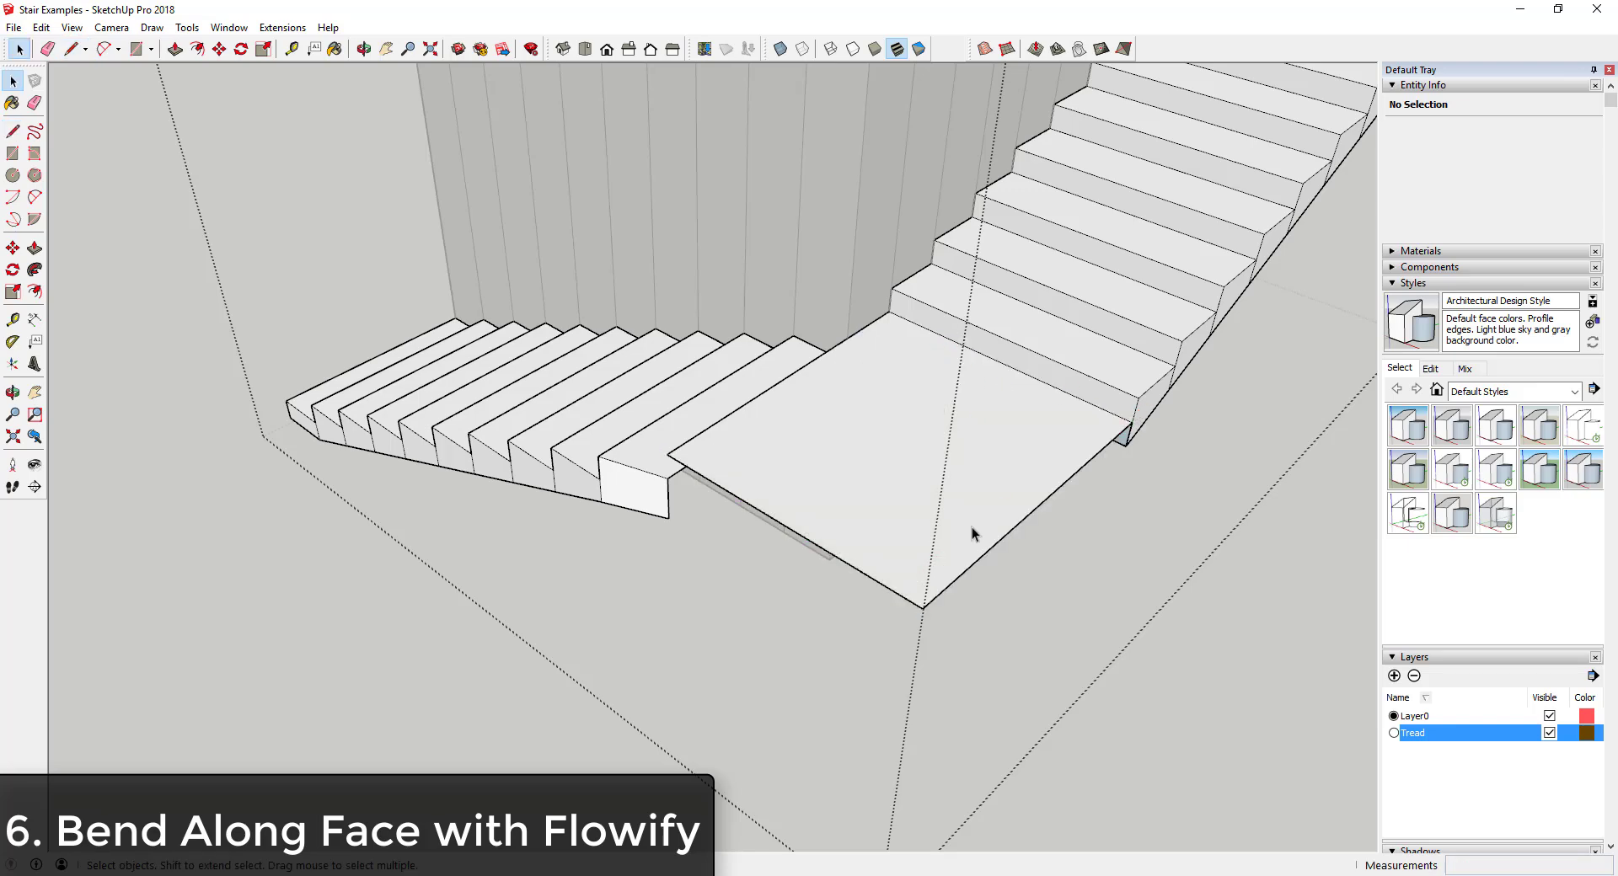
# - Push/Pull the new landing face to give the landing its slab thickness
pyautogui.moveTo(973, 527); pyautogui.dragTo(1016, 277, button='middle')
pyautogui.click(982, 268)
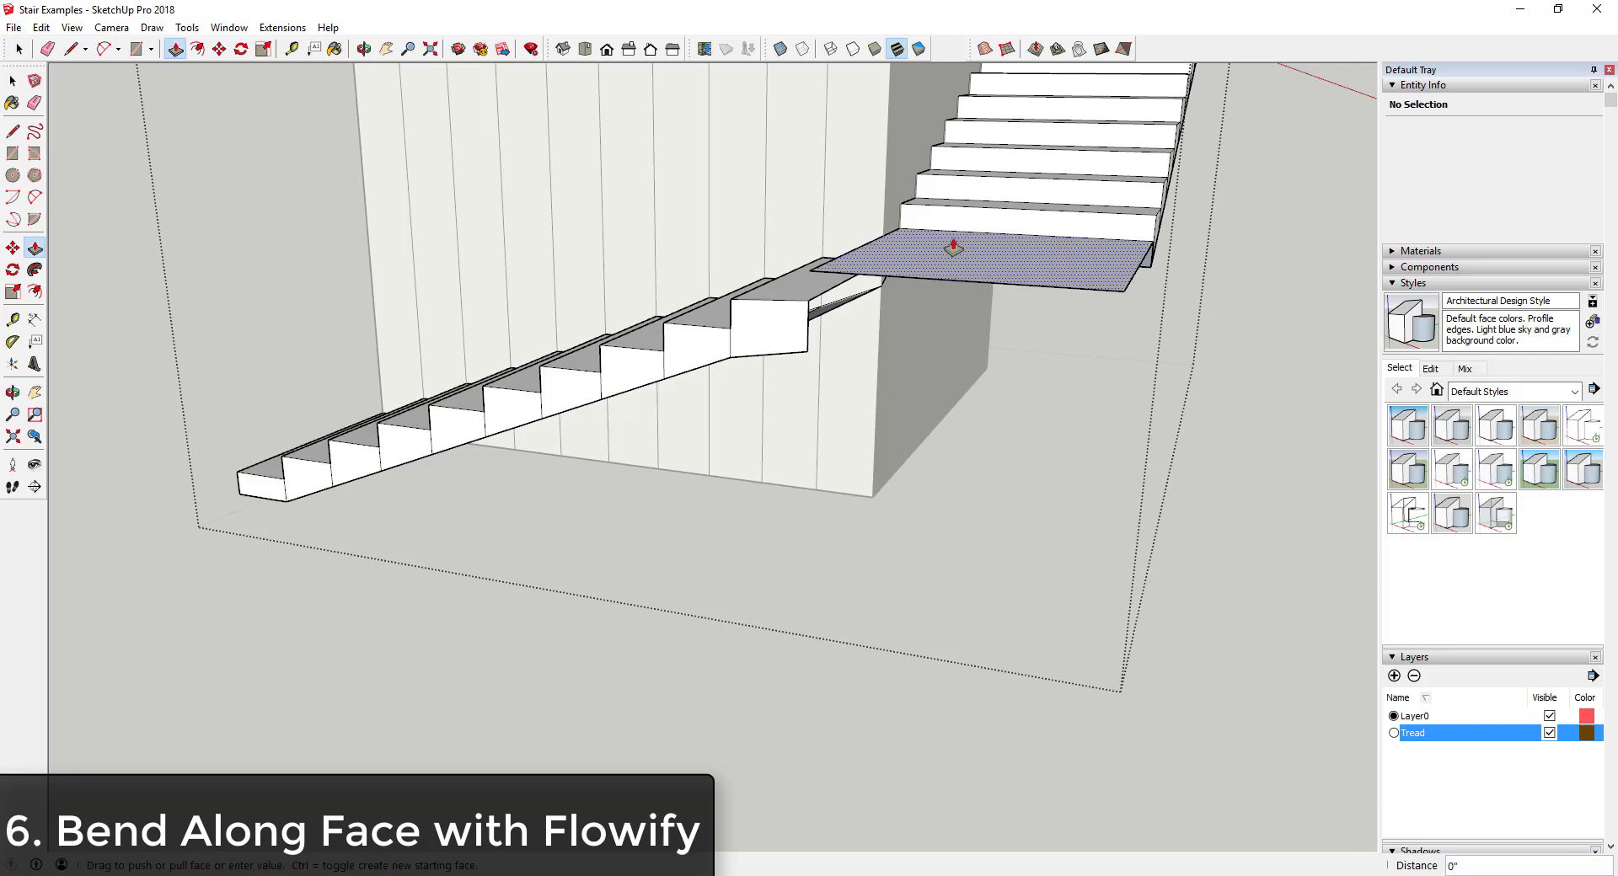
pyautogui.moveTo(860, 275); pyautogui.dragTo(1021, 166, button='middle')
pyautogui.press('p')
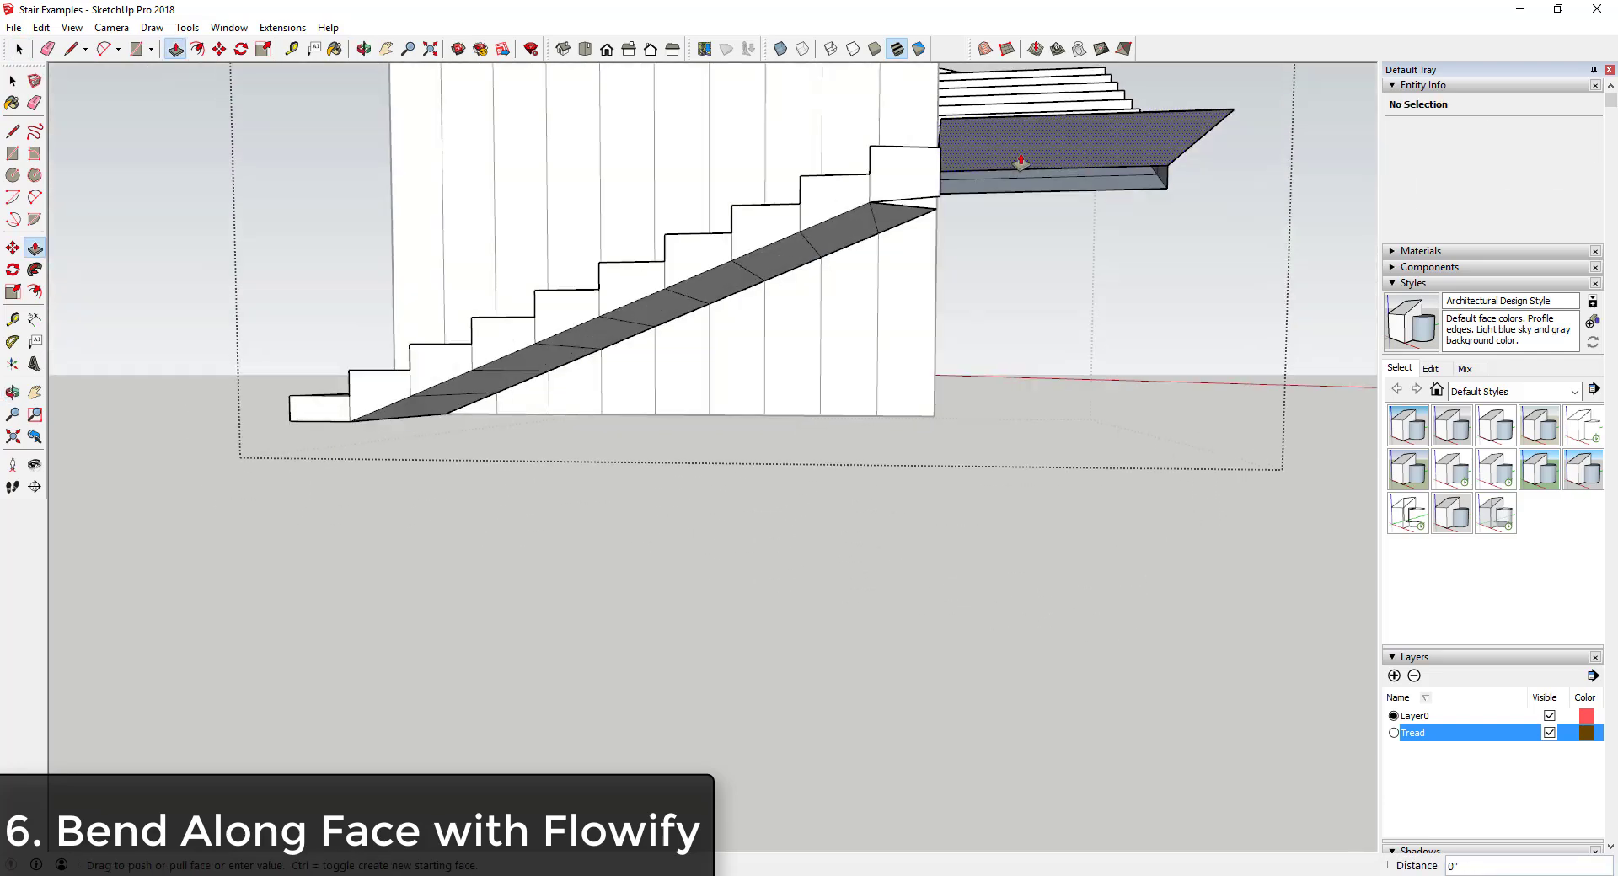
pyautogui.click(1021, 166)
# - Draw a line under the landing from the flight's inner lower corner to the outer edge of the last step
pyautogui.moveTo(1132, 230); pyautogui.dragTo(925, 217, button='middle')
pyautogui.press('space')
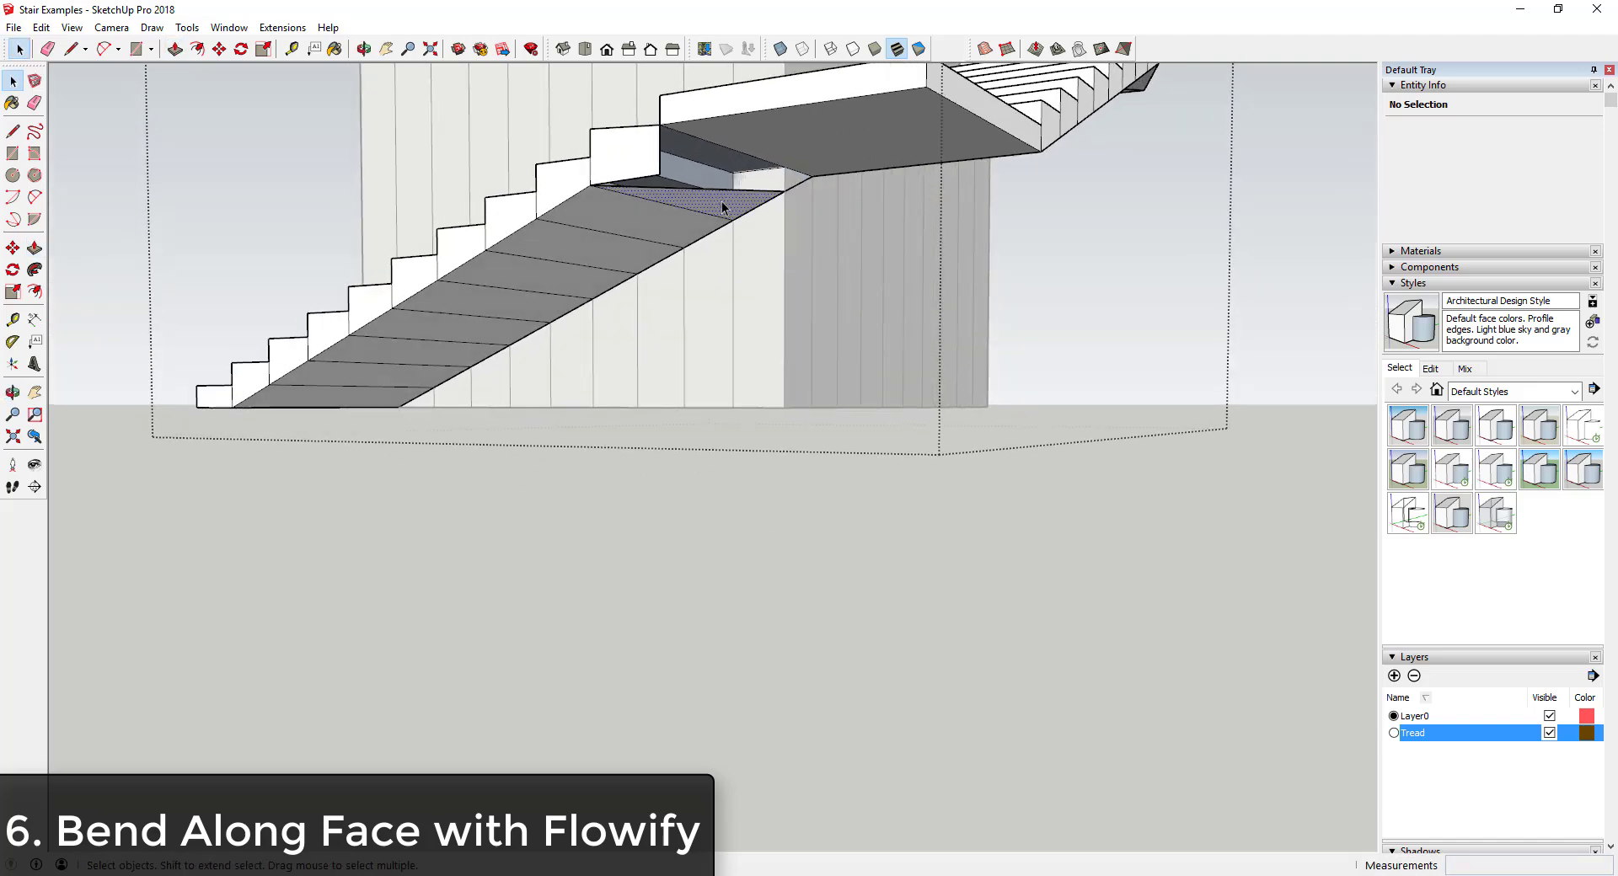
pyautogui.click(722, 206)
pyautogui.press('l')
pyautogui.click(785, 192)
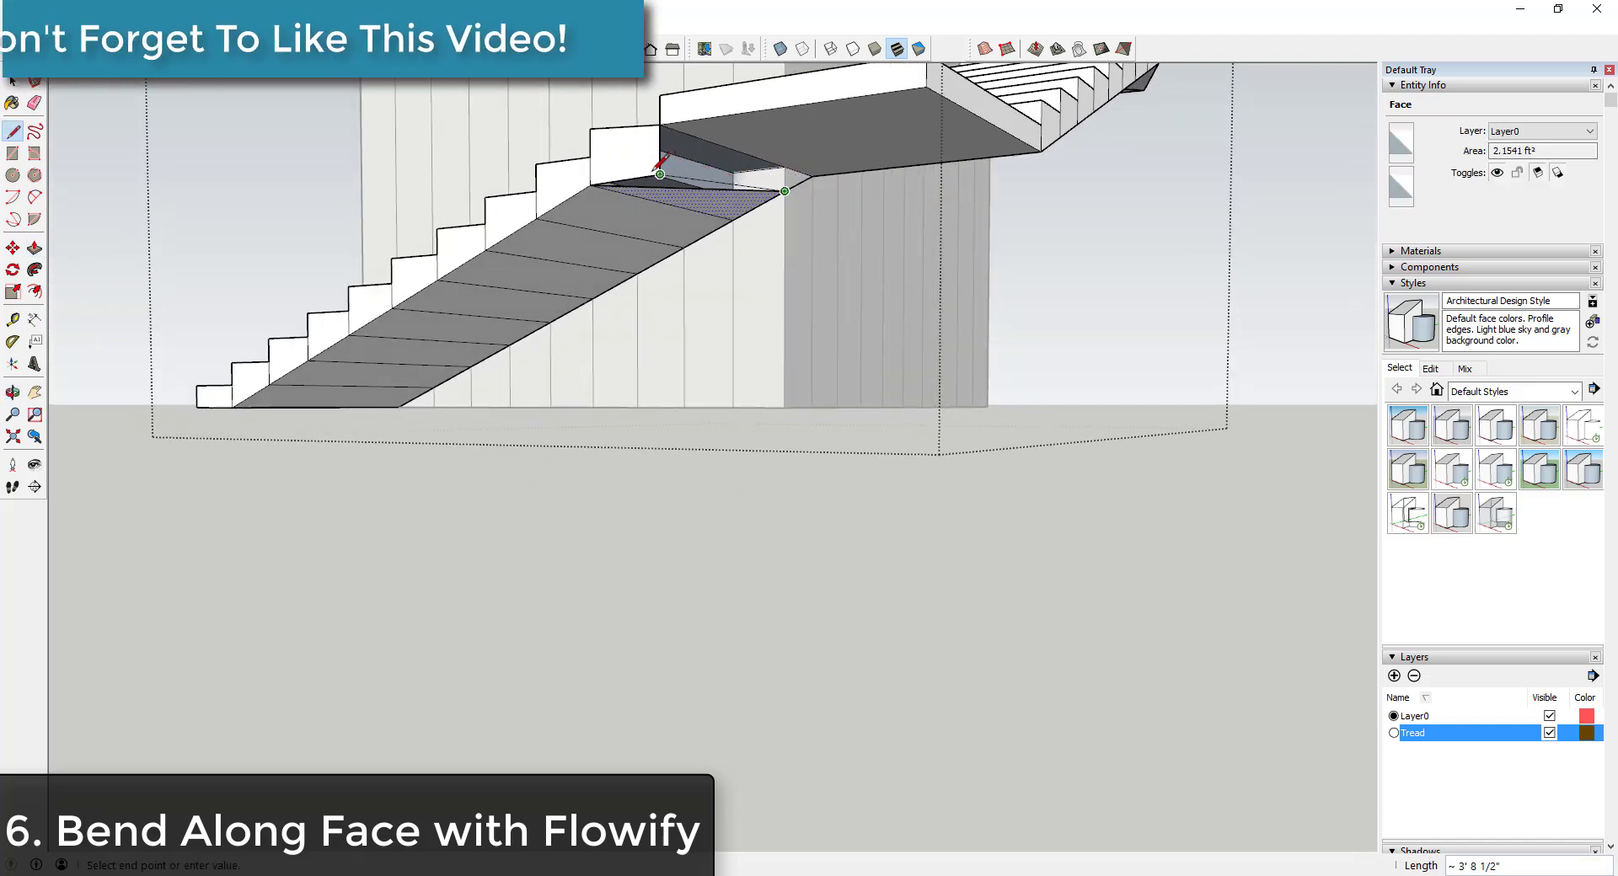
pyautogui.click(658, 174)
pyautogui.moveTo(704, 202)
pyautogui.mouseDown(button='middle')
pyautogui.moveTo(826, 220)
pyautogui.moveTo(883, 203)
pyautogui.moveTo(718, 188)
pyautogui.mouseUp(button='middle')
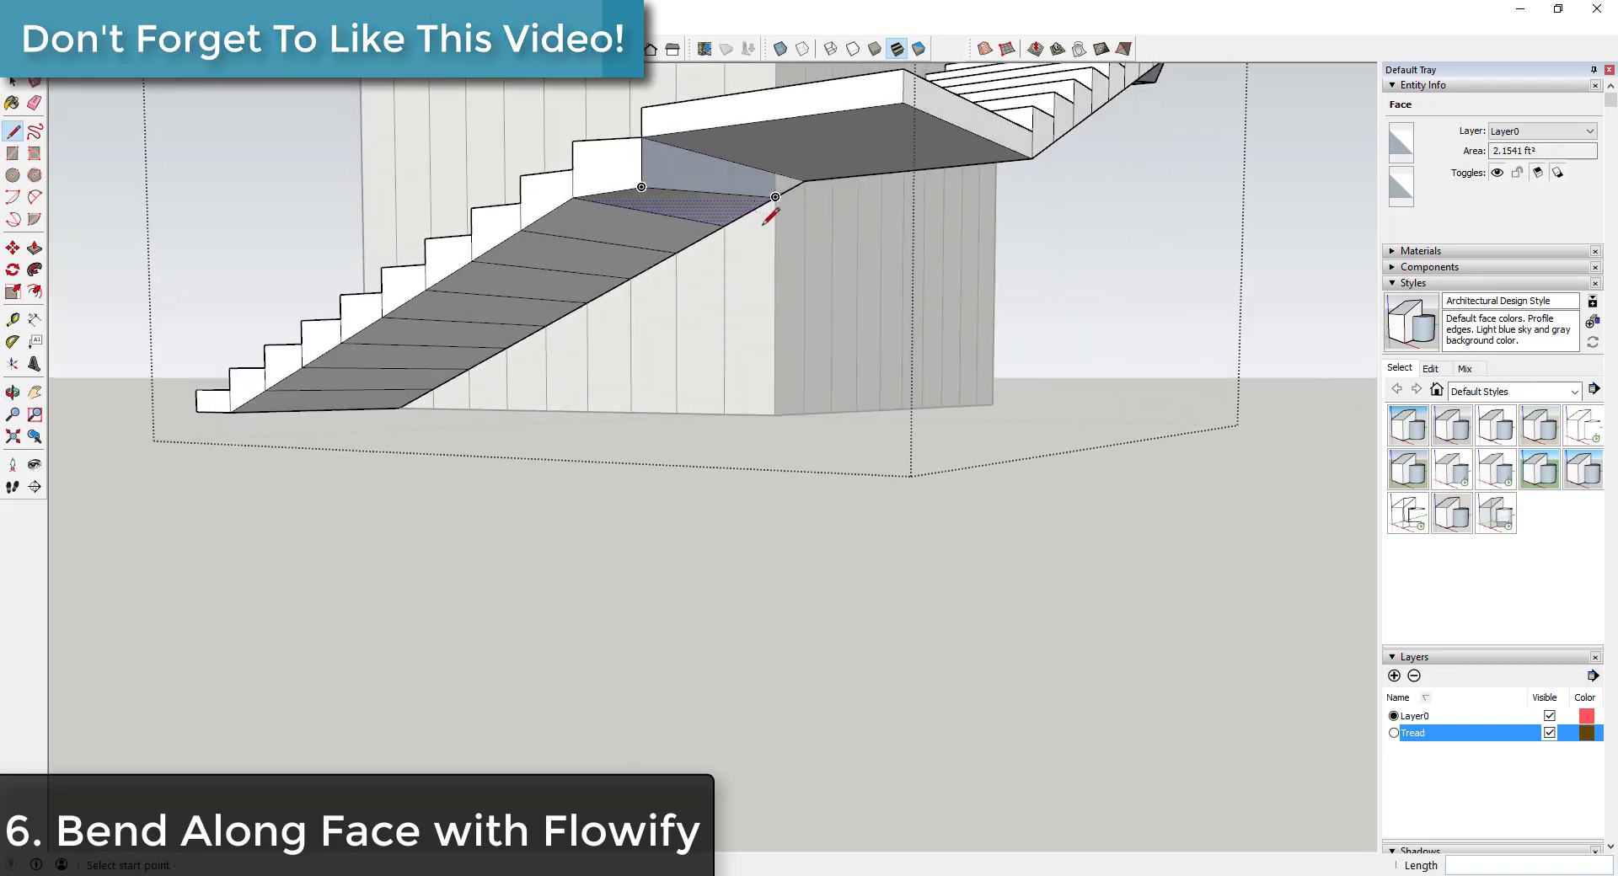
# - Draw new sloping edges from the flight's underside to the end face below the landing and erase the old edges there
pyautogui.click(572, 197)
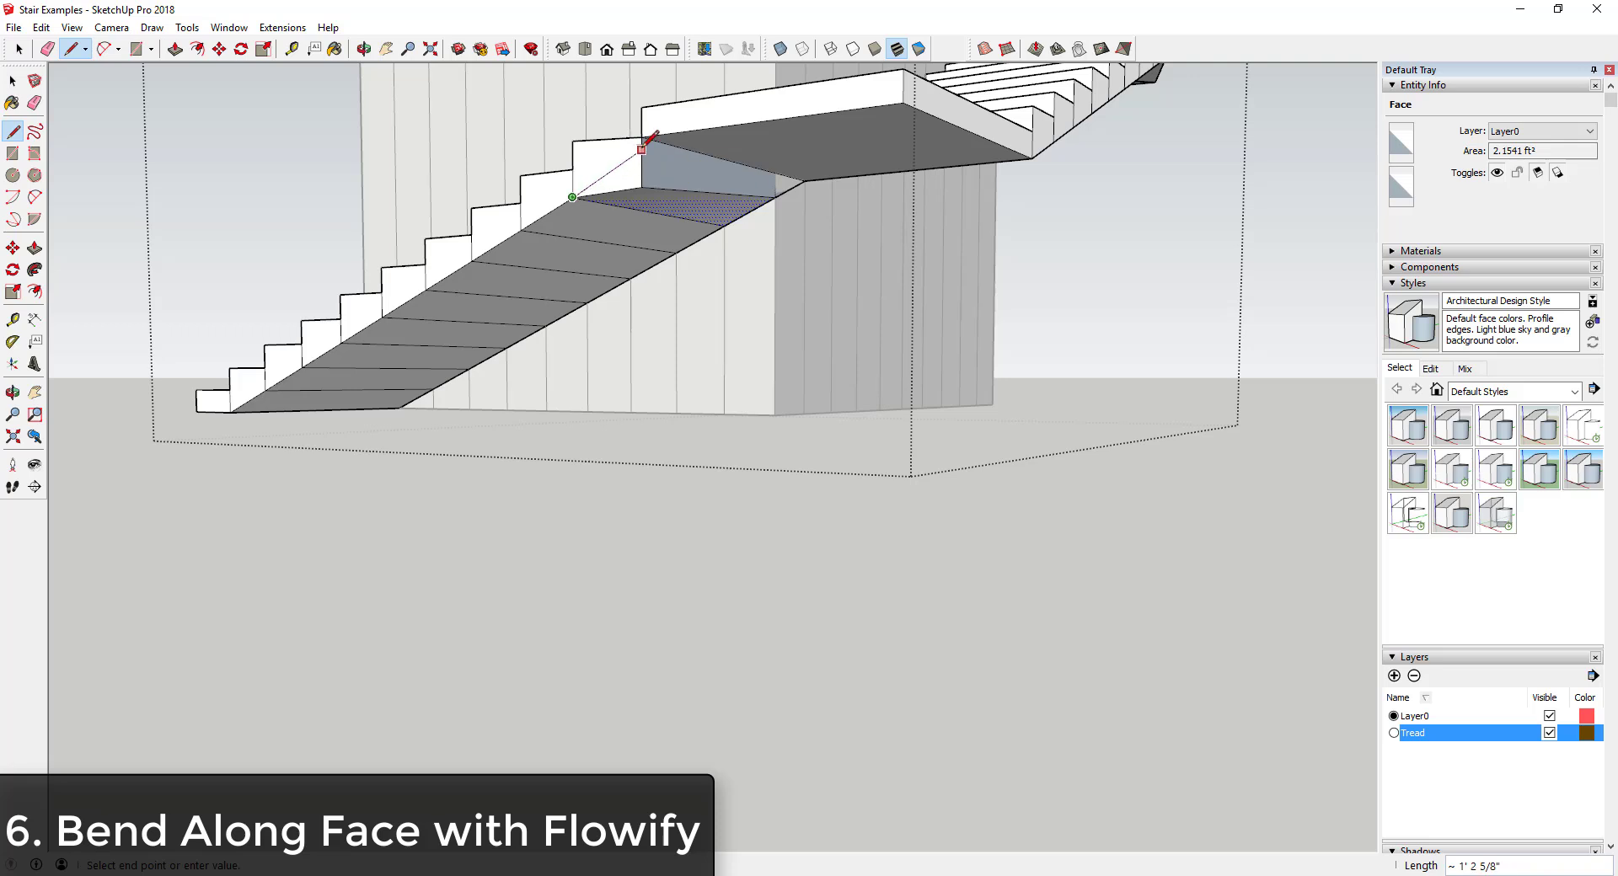
pyautogui.click(642, 161)
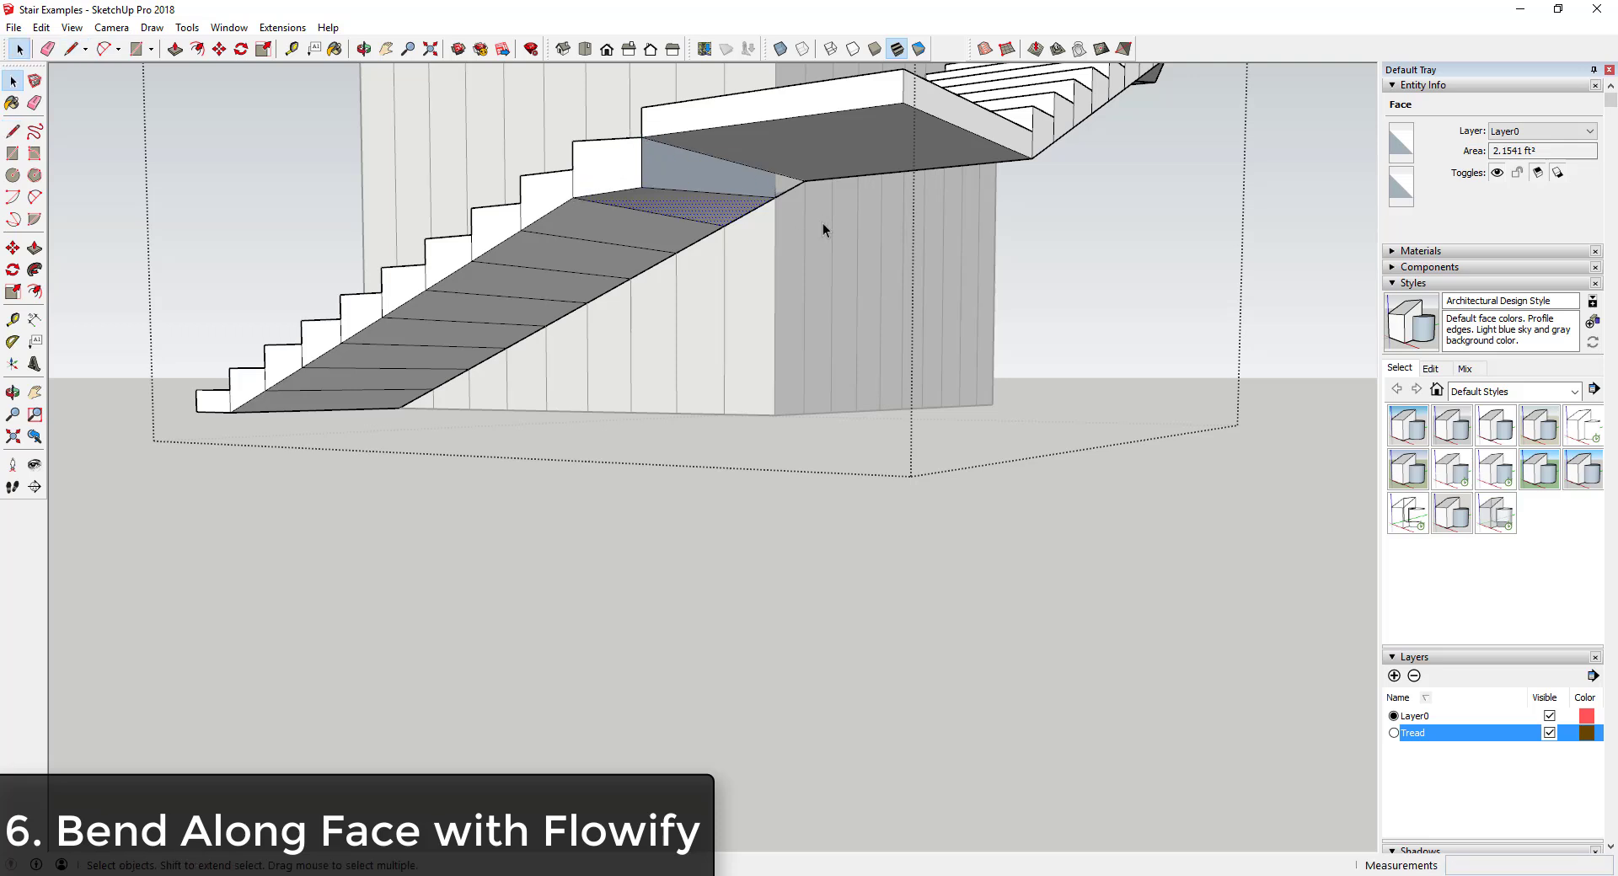
pyautogui.click(775, 196)
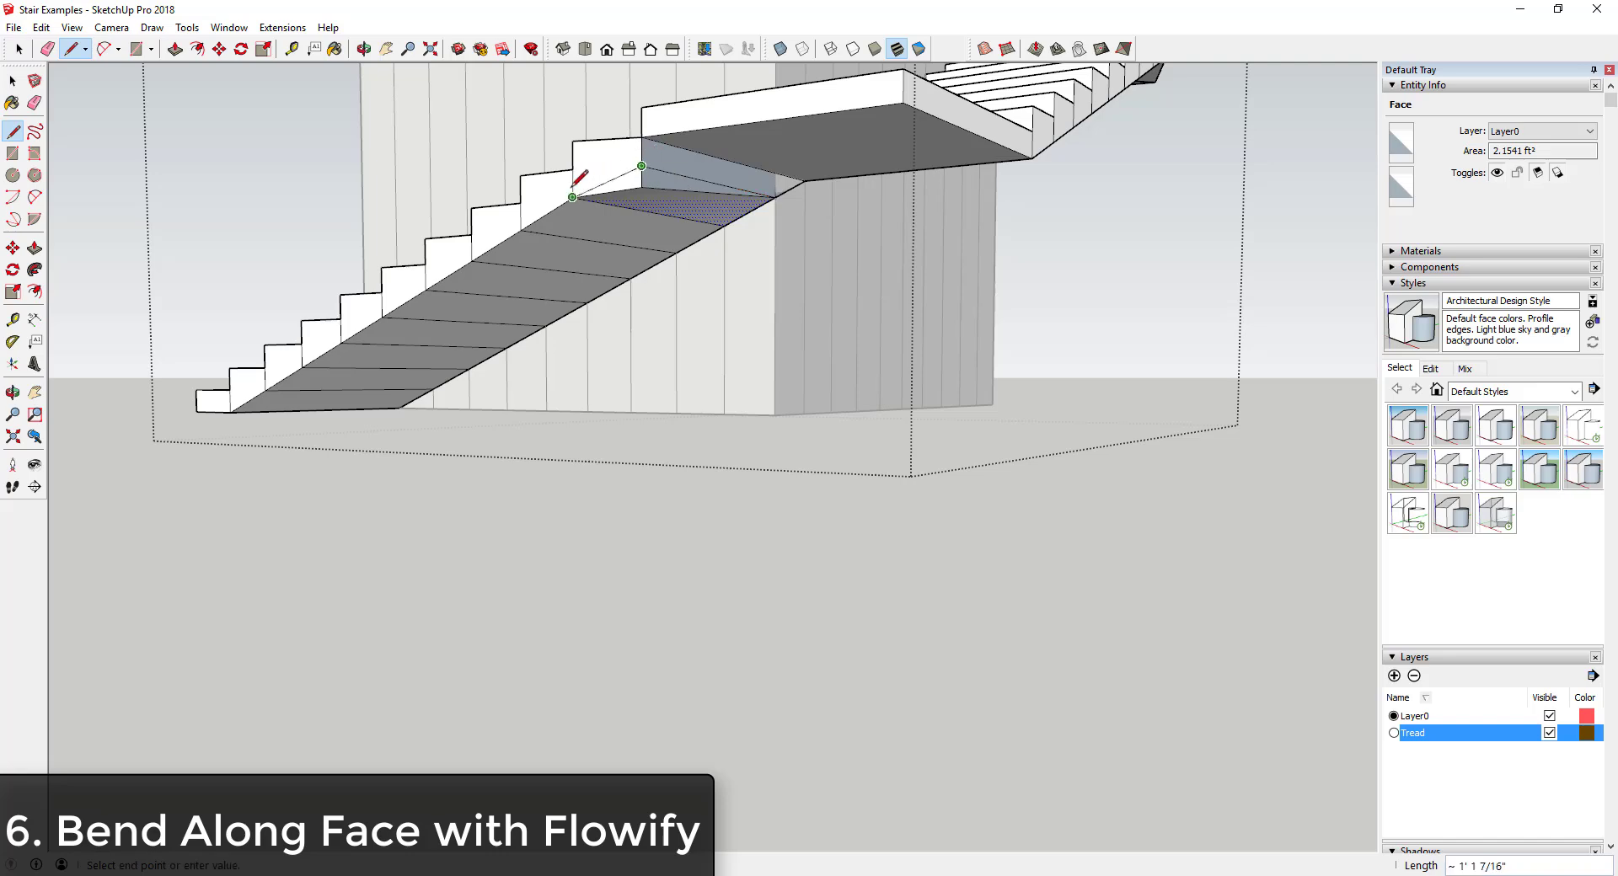
pyautogui.press('e')
pyautogui.moveTo(722, 198)
pyautogui.mouseDown(button='middle')
pyautogui.moveTo(826, 263)
pyautogui.moveTo(898, 263)
pyautogui.moveTo(861, 226)
pyautogui.moveTo(766, 209)
pyautogui.moveTo(827, 191)
pyautogui.moveTo(748, 205)
pyautogui.moveTo(953, 257)
pyautogui.moveTo(1191, 270)
pyautogui.moveTo(856, 318)
pyautogui.moveTo(687, 226)
pyautogui.moveTo(632, 144)
pyautogui.moveTo(981, 91)
pyautogui.moveTo(748, 205)
pyautogui.mouseUp(button='middle')
# - Erase the leftover face at the landing's inner corner and reverse the back-facing end face beneath the landing
pyautogui.scroll(3, 742, 202)
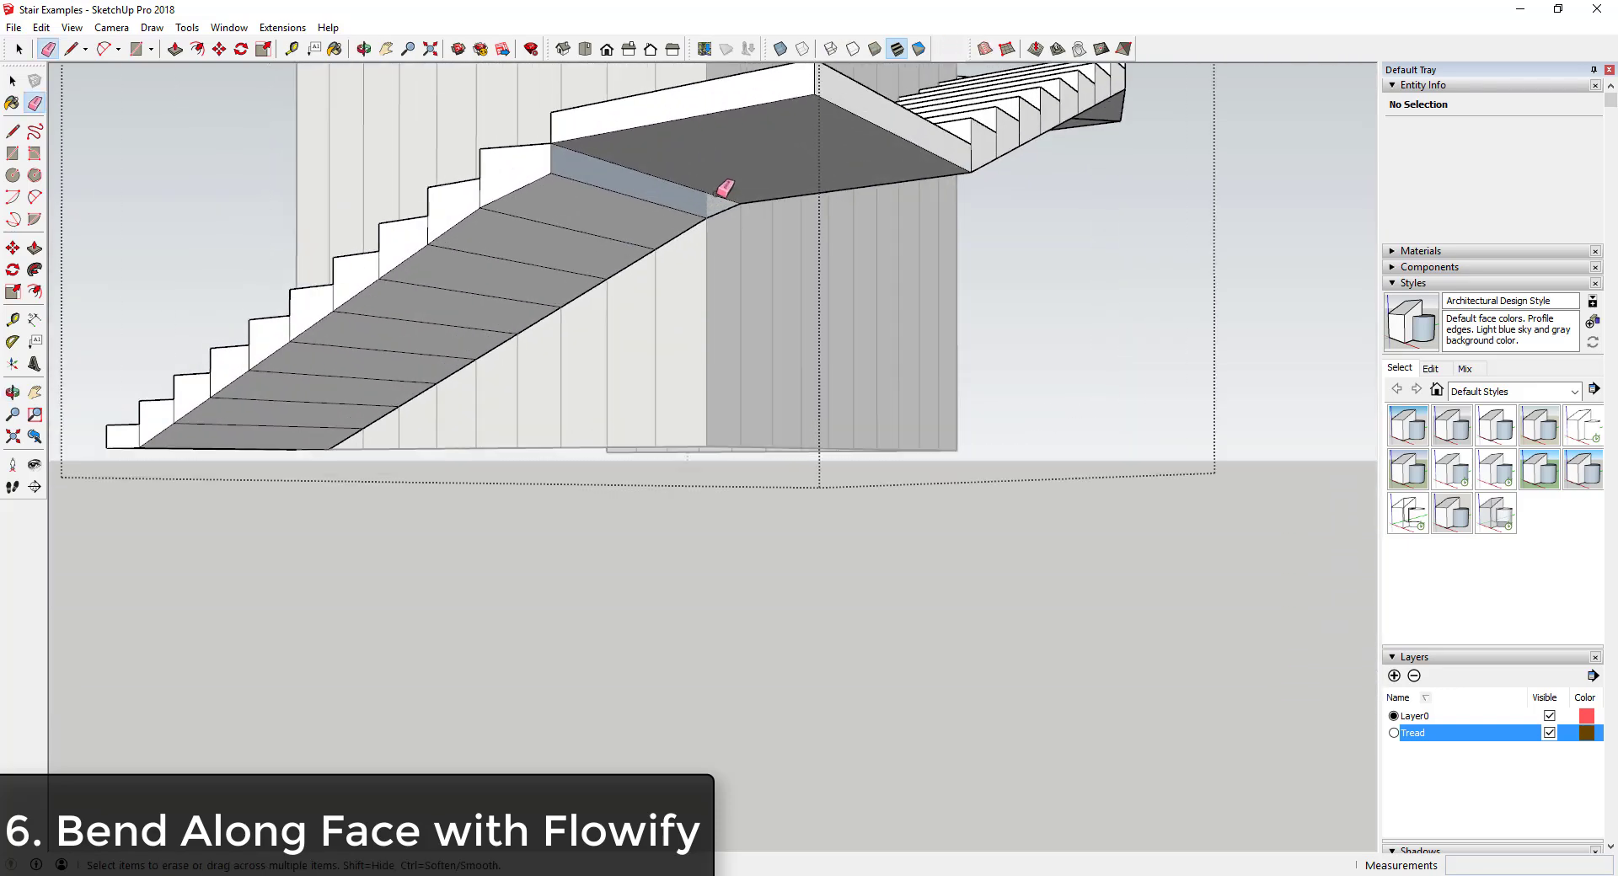
pyautogui.press('e')
pyautogui.press('space')
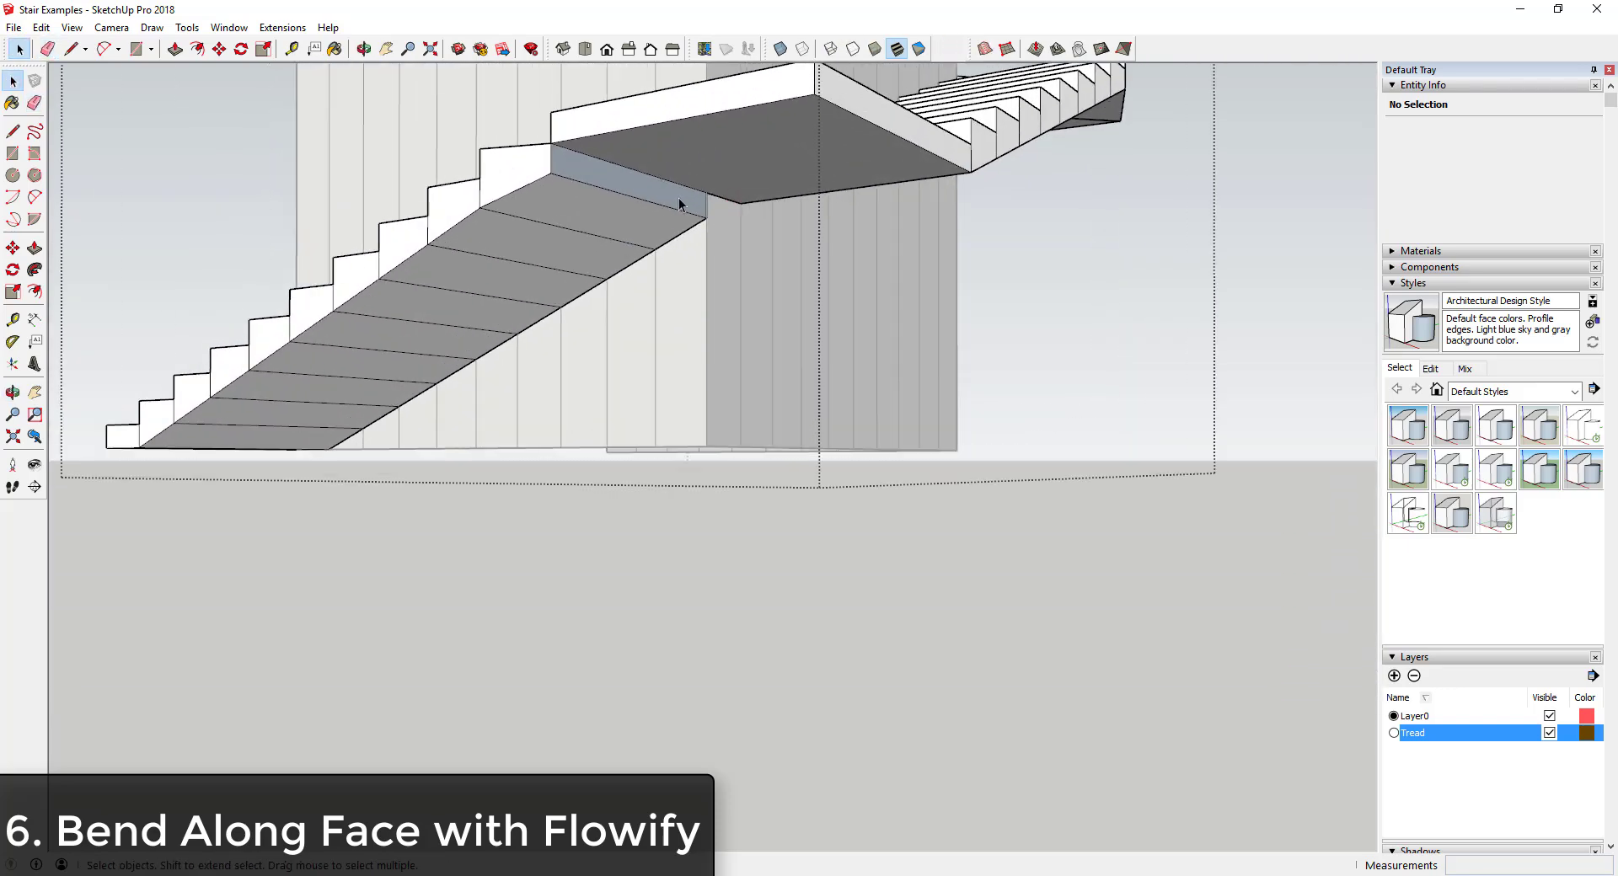
pyautogui.rightClick(687, 202)
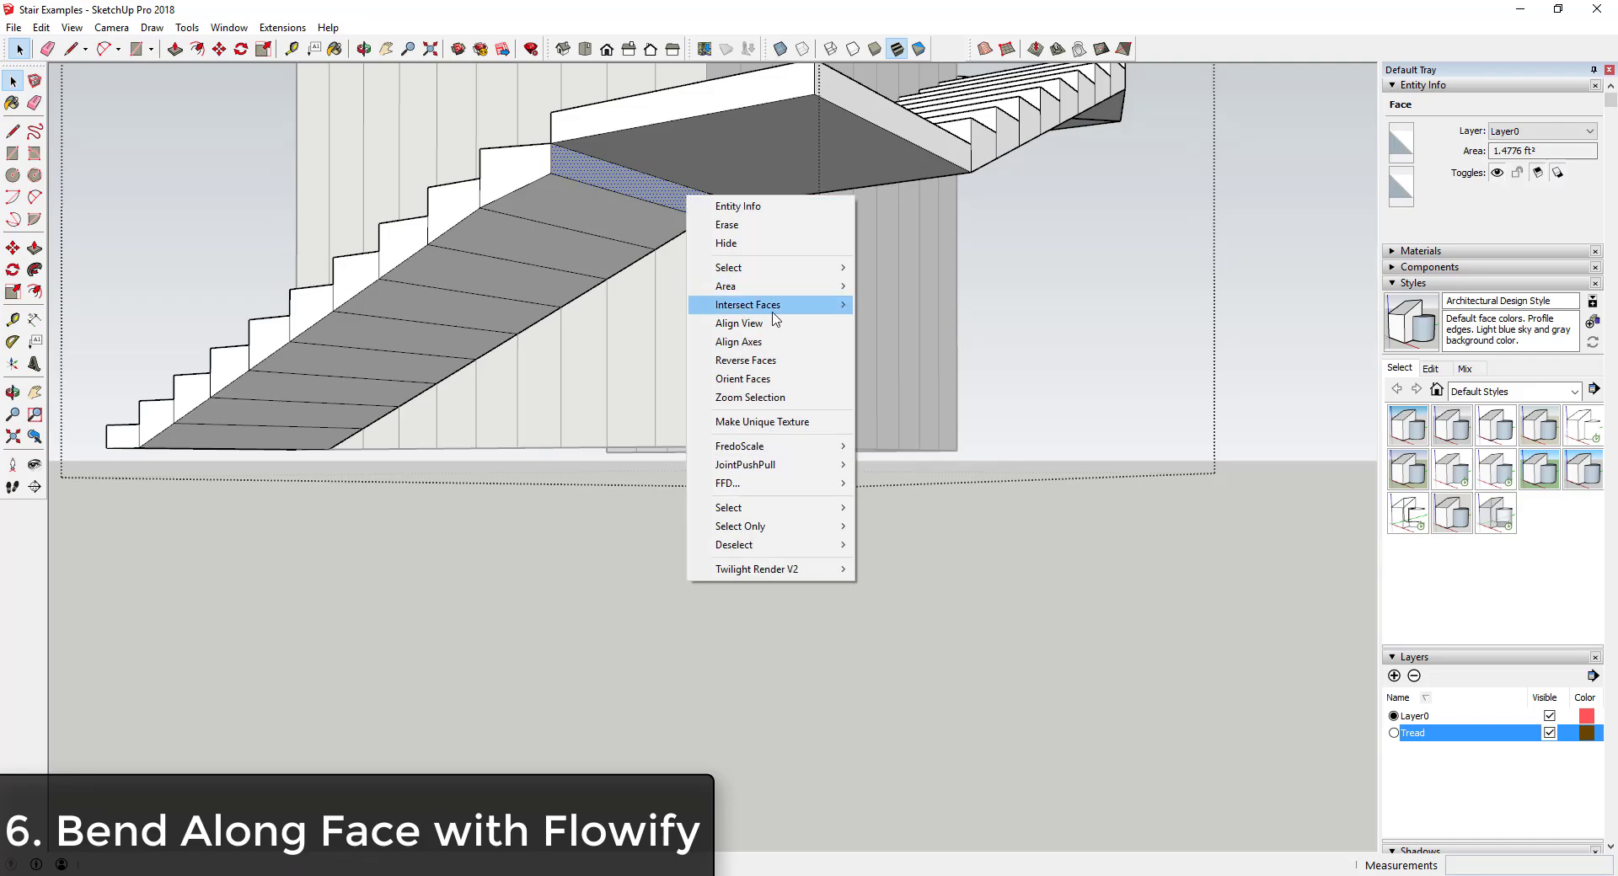
pyautogui.click(762, 366)
# - Split the distorted corner tread with a line from its inner corner to the front edge and erase the wedge beyond it
pyautogui.moveTo(762, 367); pyautogui.dragTo(726, 344, button='middle')
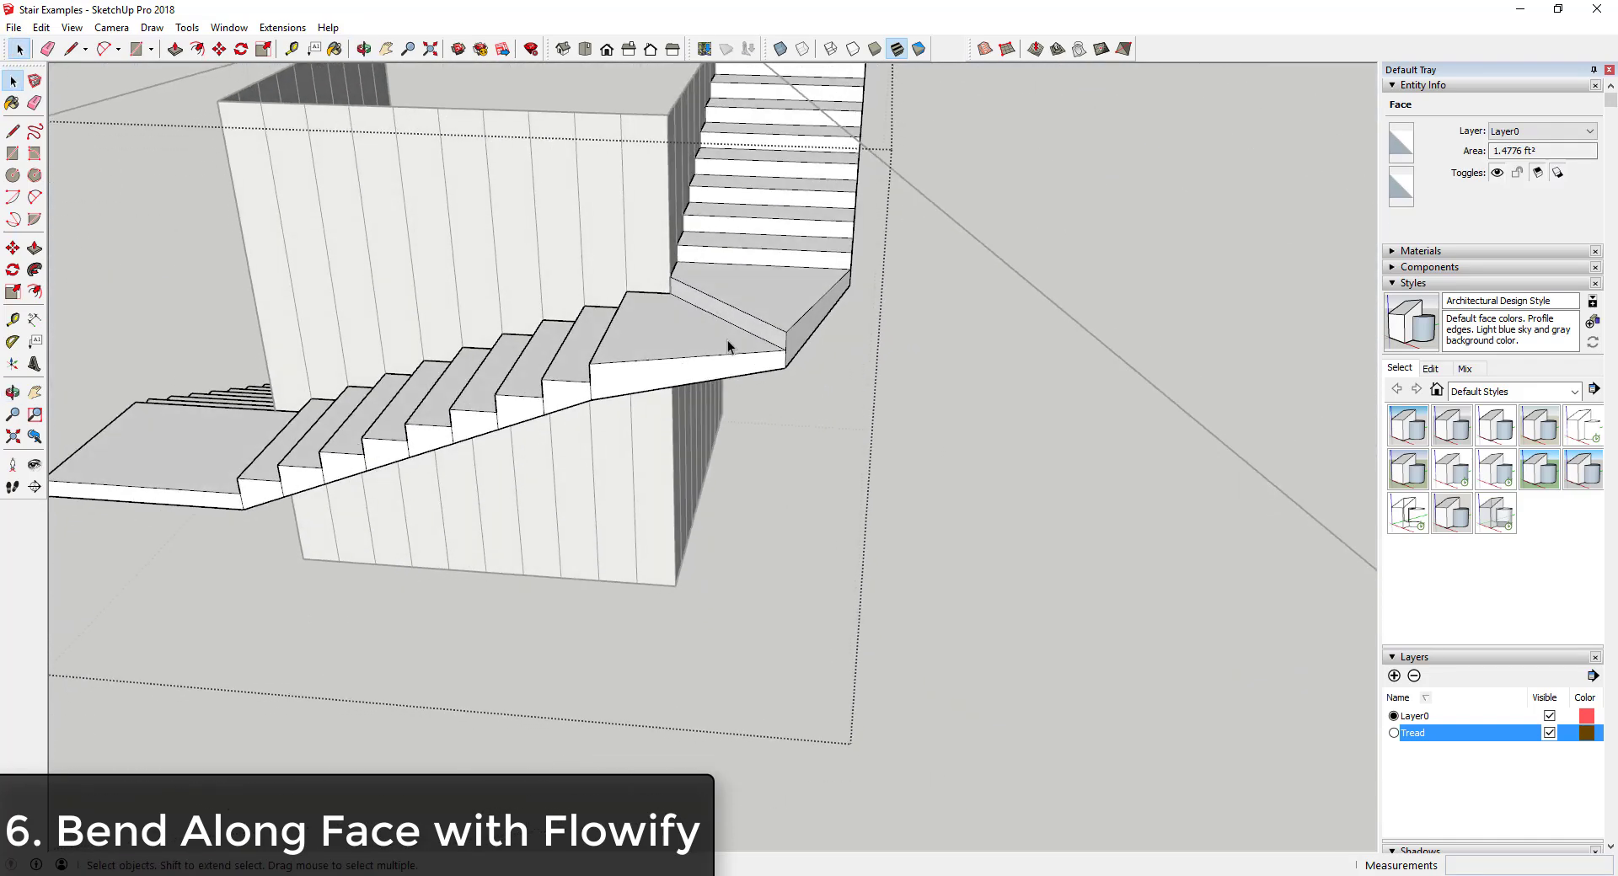
pyautogui.press('l')
pyautogui.scroll(2, 674, 274)
pyautogui.click(670, 297)
pyautogui.click(629, 394)
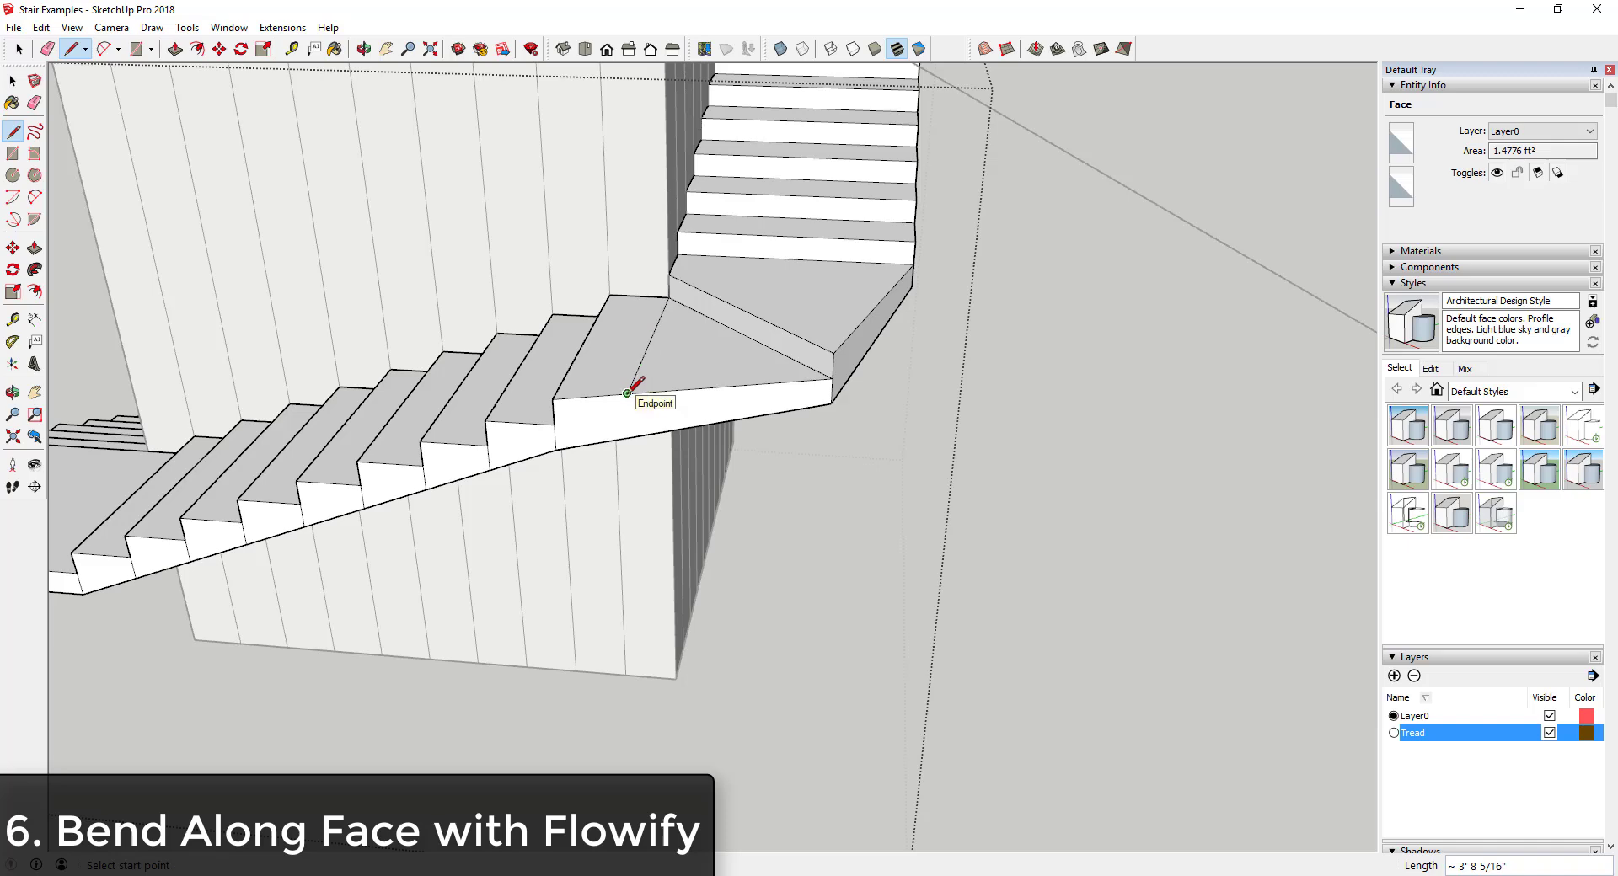
pyautogui.press('e')
pyautogui.moveTo(742, 308); pyautogui.dragTo(824, 412)
# - Draw a rectangular landing face across the open corner and Push/Pull it about 4 13/16" thick
pyautogui.press('l')
pyautogui.click(636, 284)
pyautogui.click(563, 396)
pyautogui.click(850, 422)
pyautogui.click(880, 305)
pyautogui.press('p')
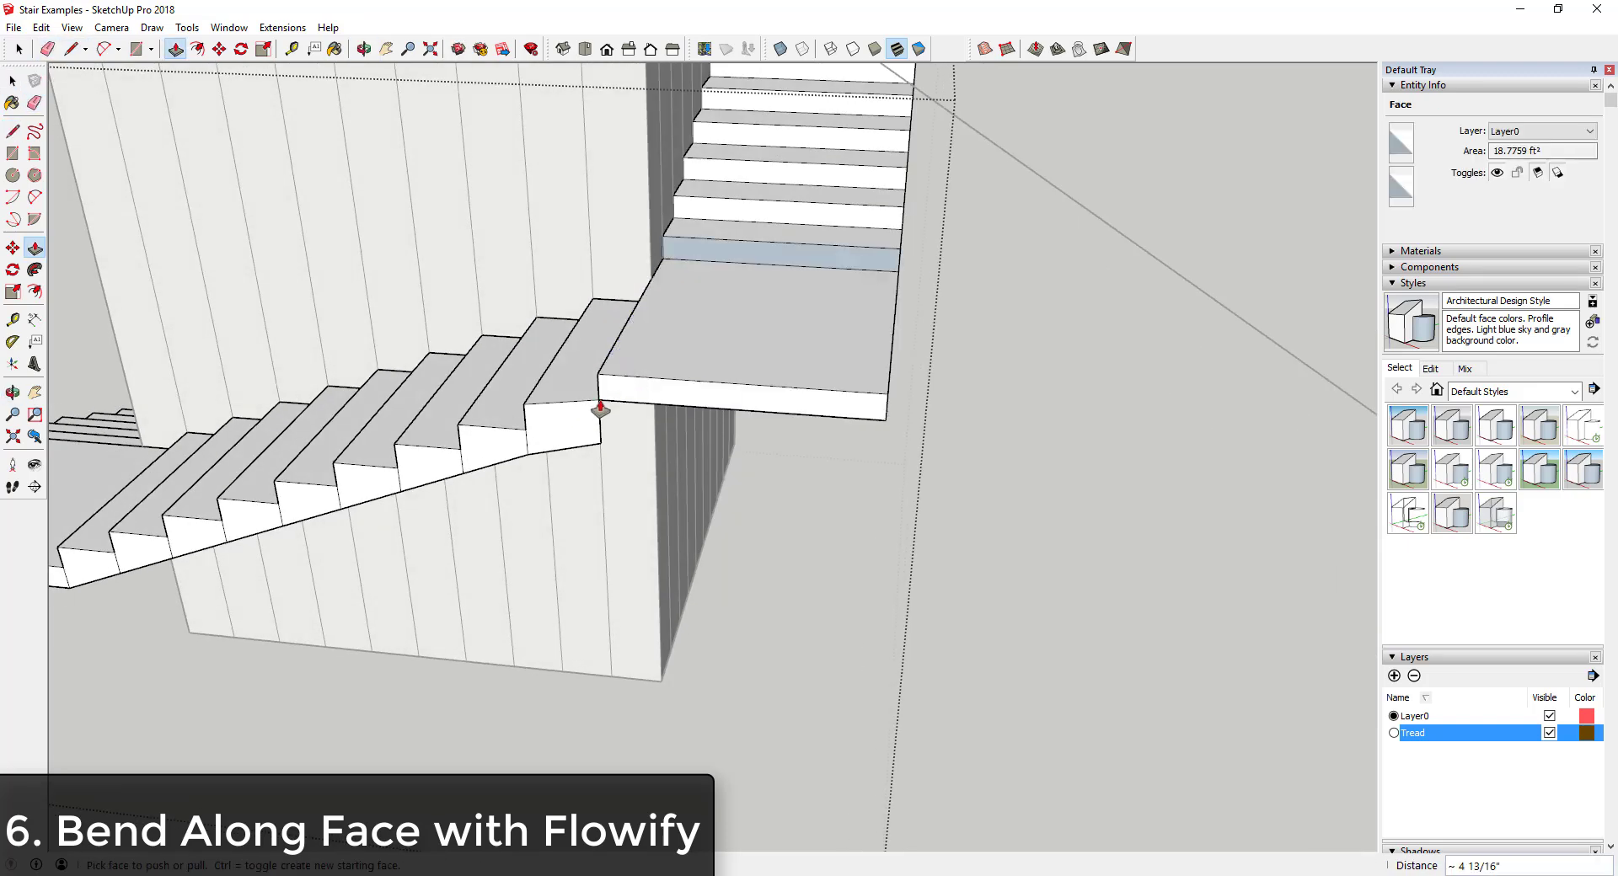
# - Reverse the back-facing riser where the upper flight meets the landing
pyautogui.press('l')
pyautogui.moveTo(599, 408)
pyautogui.mouseDown(button='middle')
pyautogui.moveTo(522, 219)
pyautogui.moveTo(646, 245)
pyautogui.moveTo(834, 342)
pyautogui.moveTo(792, 528)
pyautogui.mouseUp(button='middle')
pyautogui.press('e')
pyautogui.press('space')
pyautogui.rightClick(790, 529)
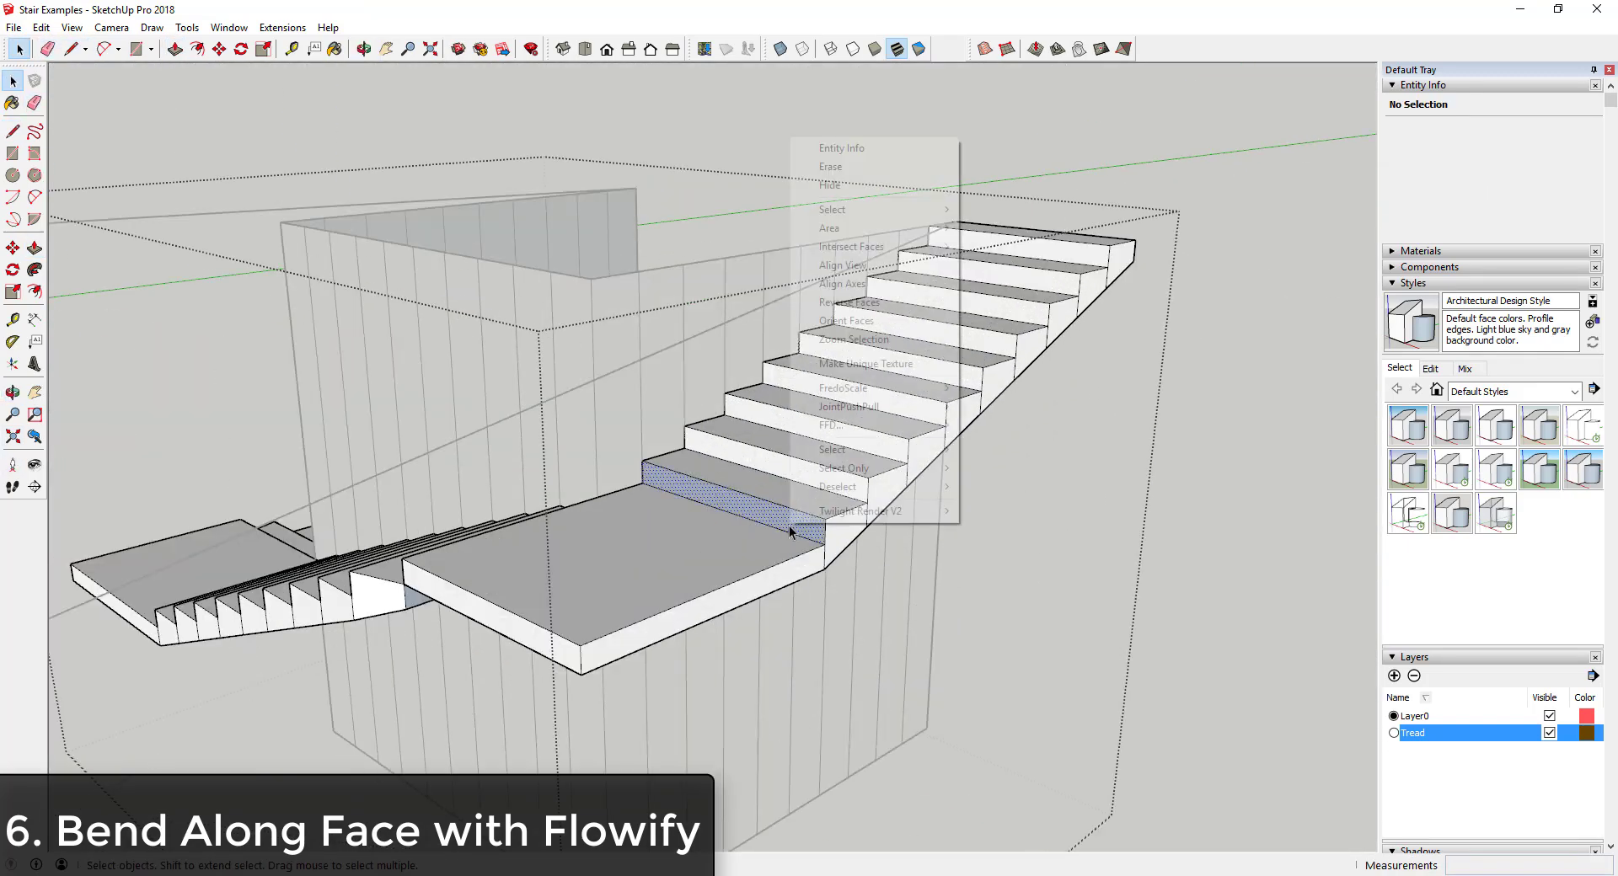
# - Leave the stair group and hide the gridded surface group
pyautogui.click(895, 457)
pyautogui.moveTo(896, 458); pyautogui.dragTo(758, 405, button='middle')
pyautogui.rightClick(759, 405)
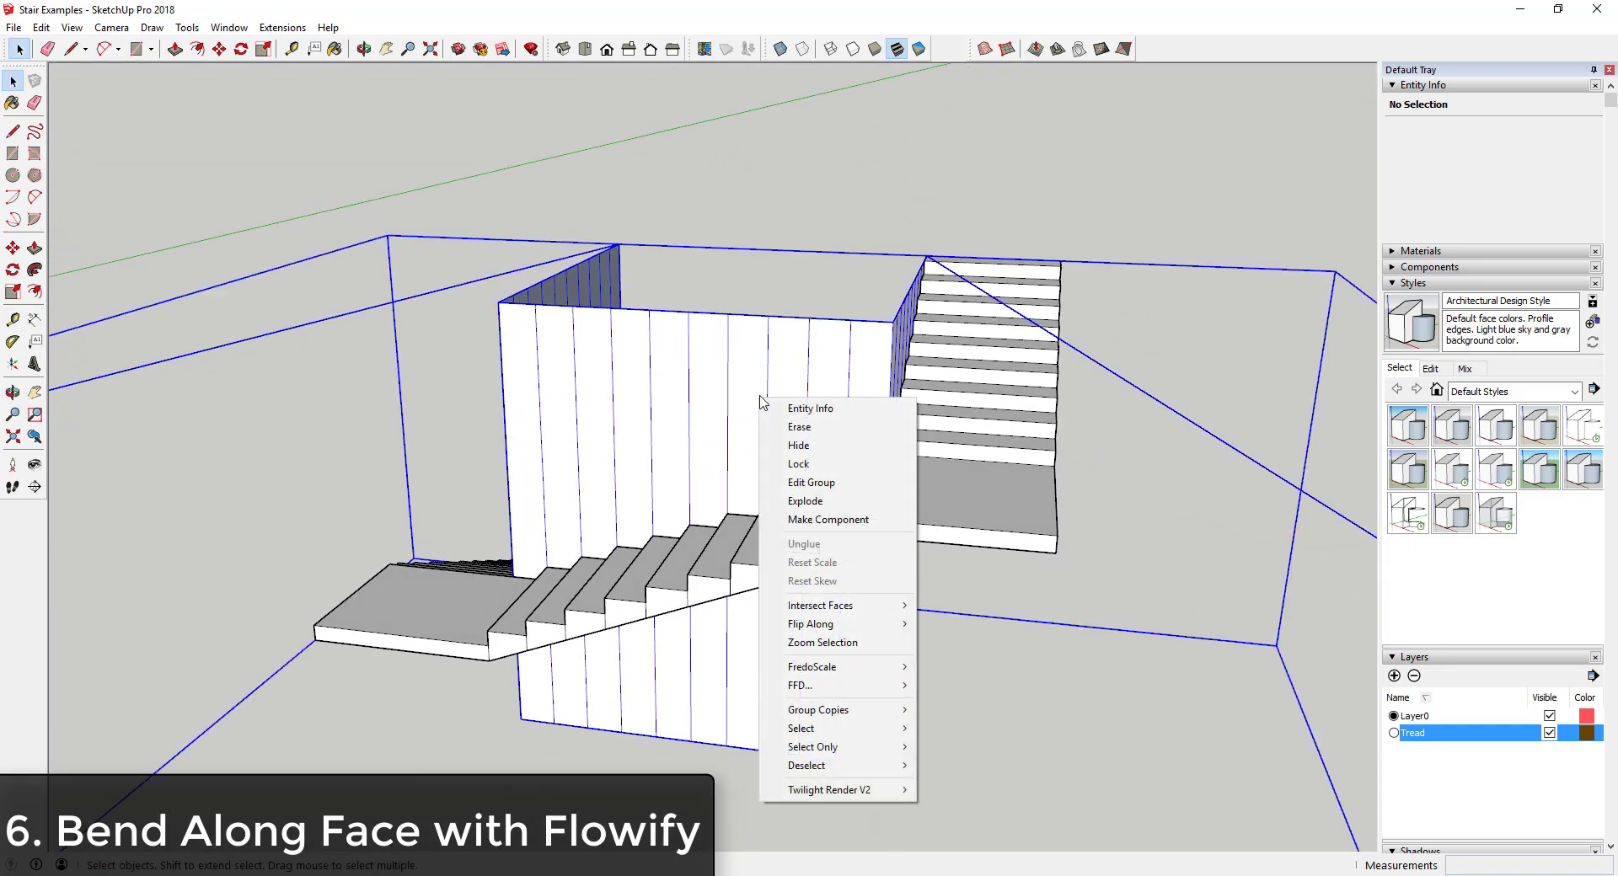
pyautogui.click(800, 445)
# - Examine the corrected U-shaped staircase from below and above, together with the other stair examples
pyautogui.moveTo(1062, 534); pyautogui.dragTo(847, 435, button='middle')
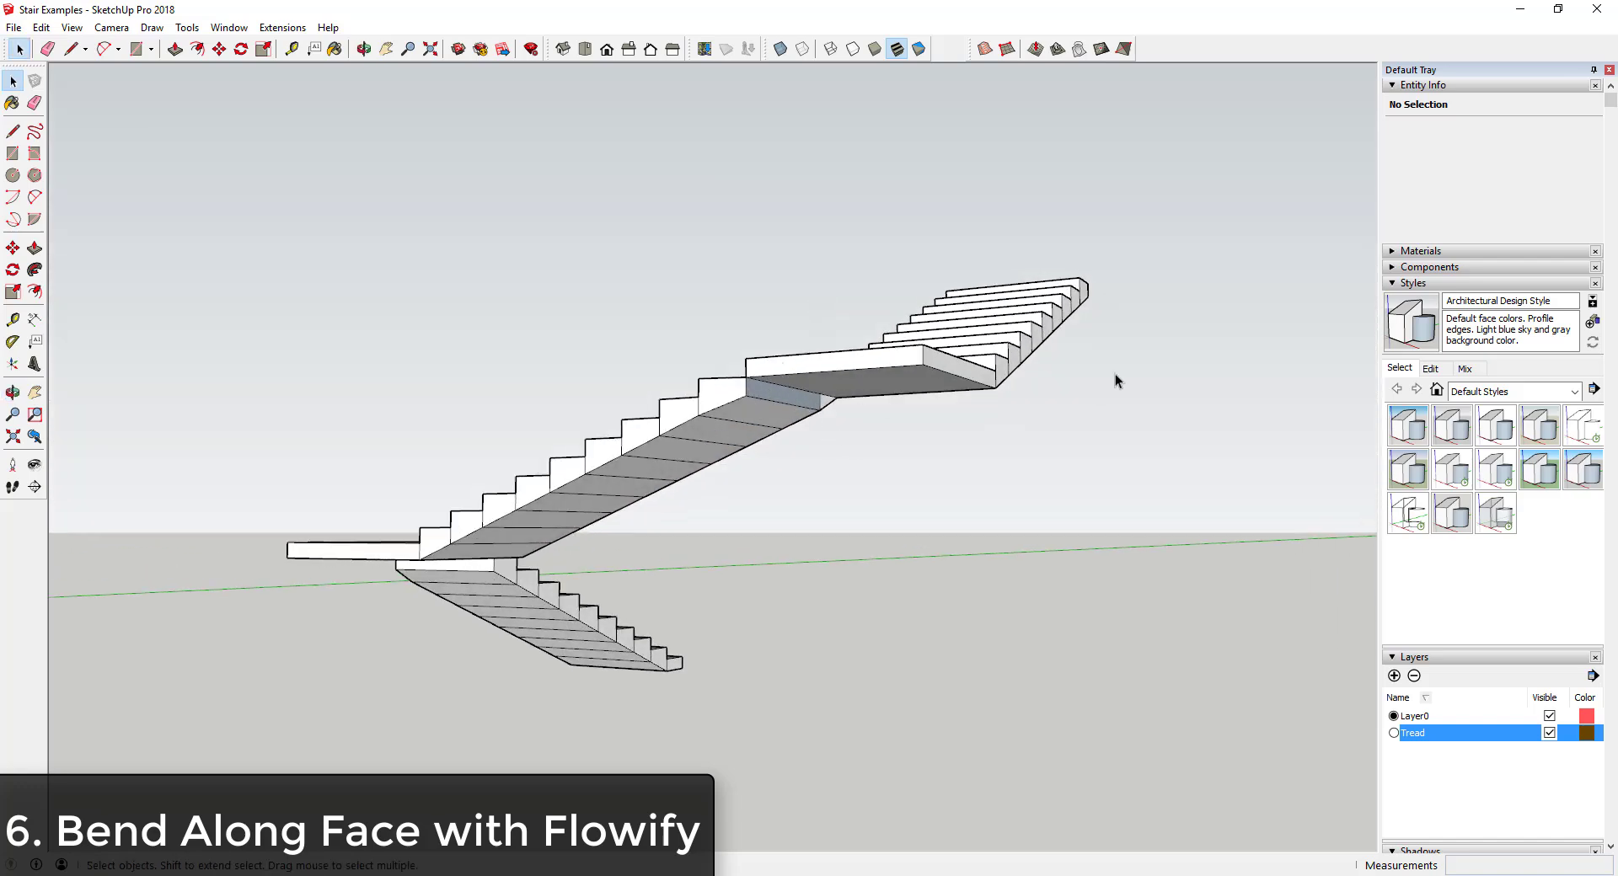
pyautogui.moveTo(1115, 377); pyautogui.dragTo(798, 446, button='middle')
pyautogui.moveTo(897, 388); pyautogui.dragTo(542, 485, button='middle')
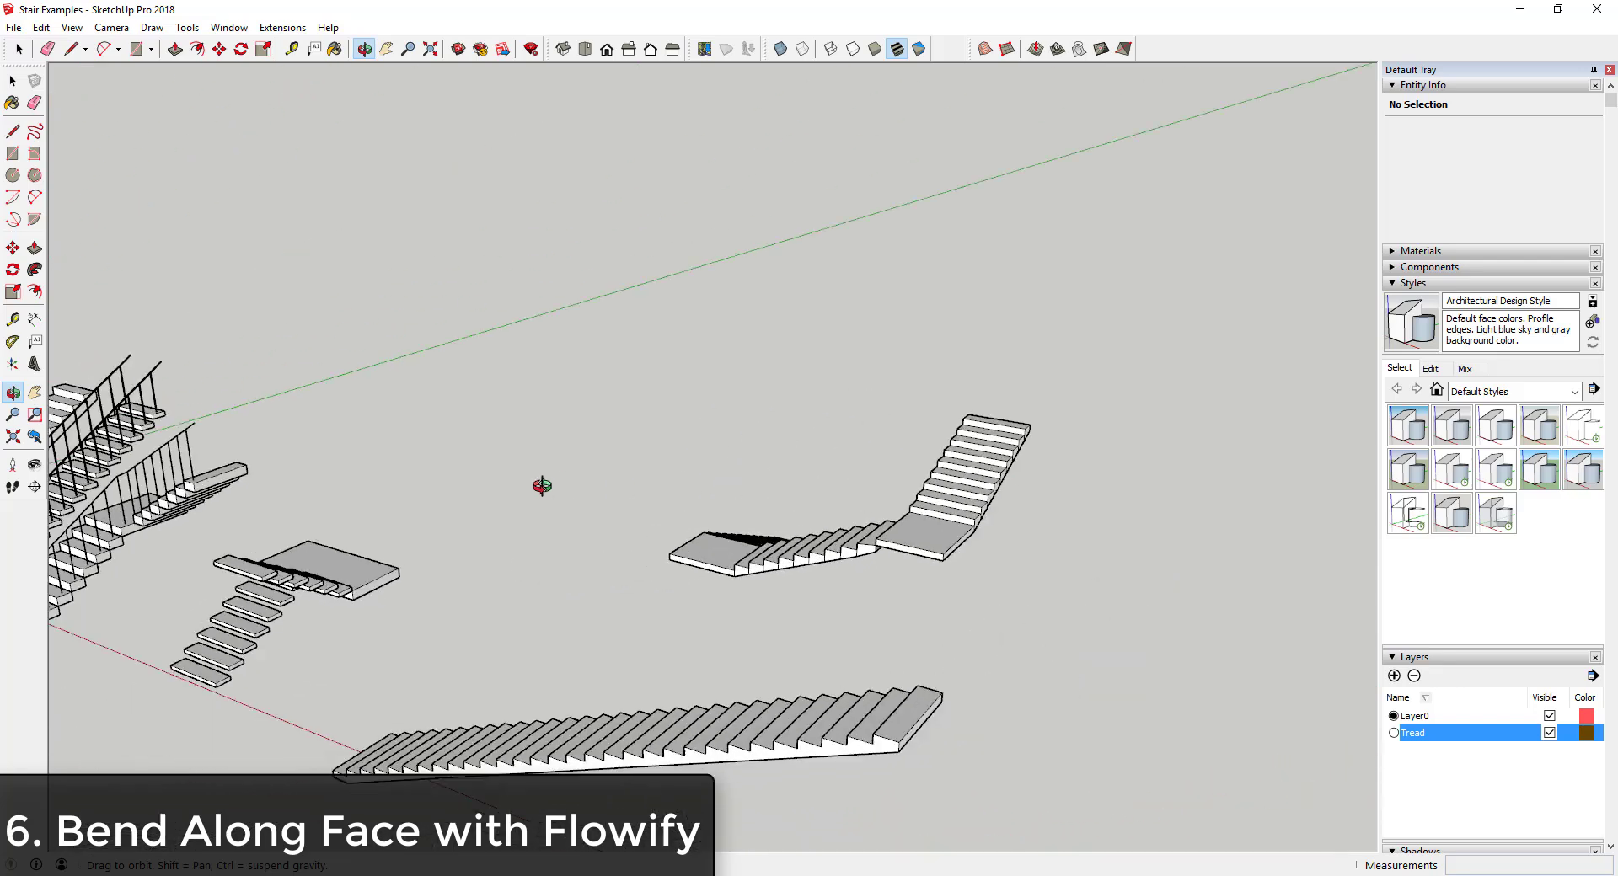
pyautogui.scroll(-1, 541, 485)
pyautogui.scroll(-2, 802, 513)
pyautogui.moveTo(802, 513); pyautogui.dragTo(1051, 497, button='middle')
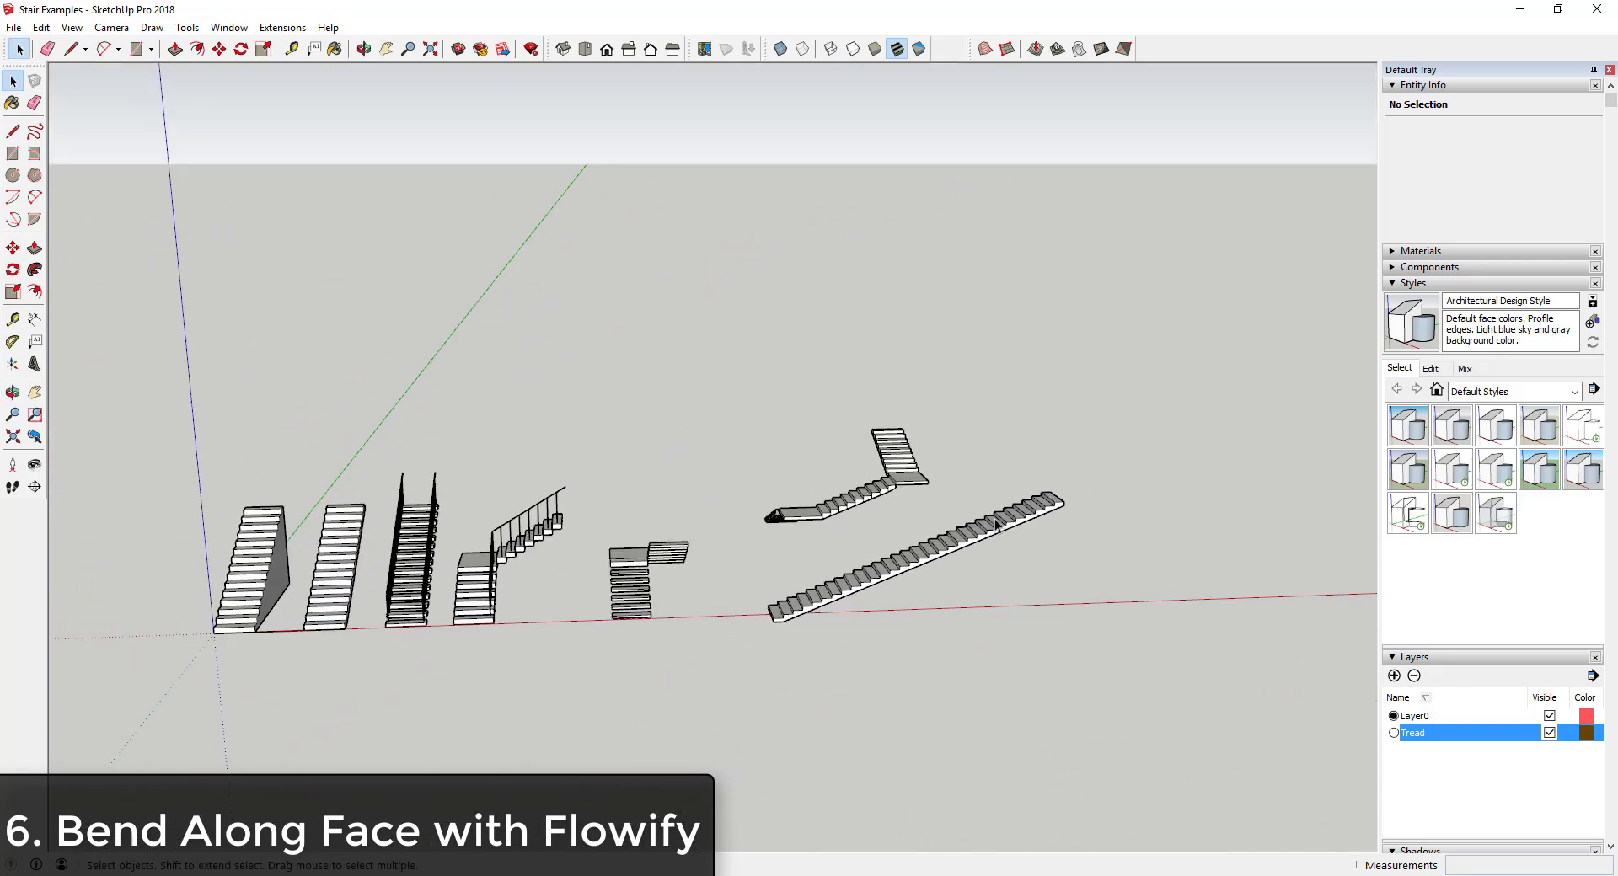
pyautogui.moveTo(594, 528); pyautogui.dragTo(1185, 504, button='middle')
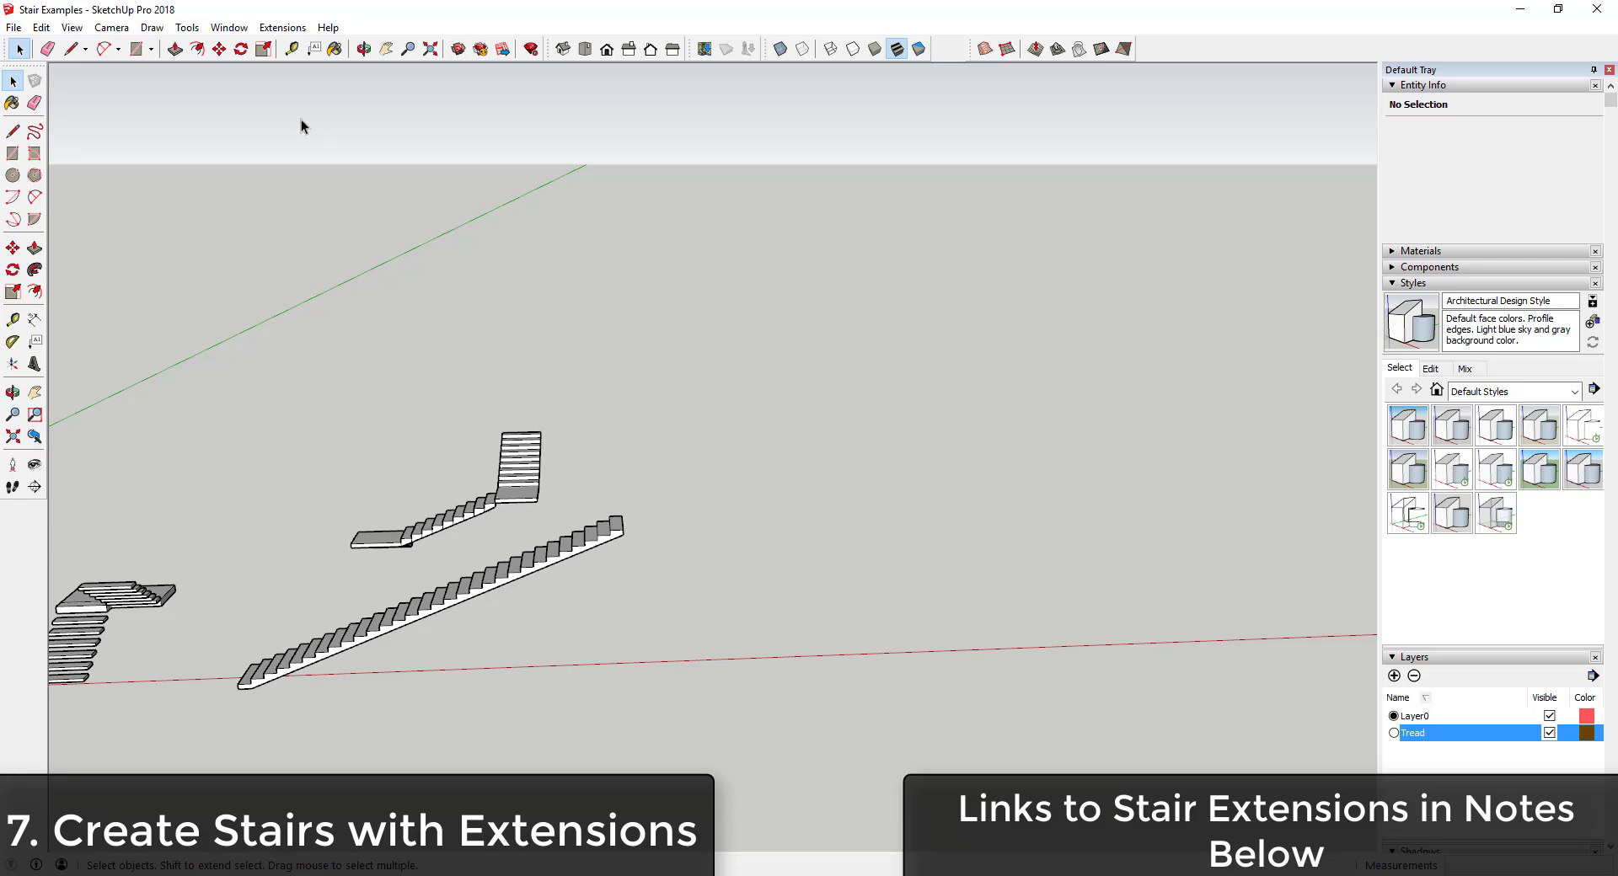
# - Save the model and open the Extension Manager
pyautogui.click(10, 26)
pyautogui.click(30, 89)
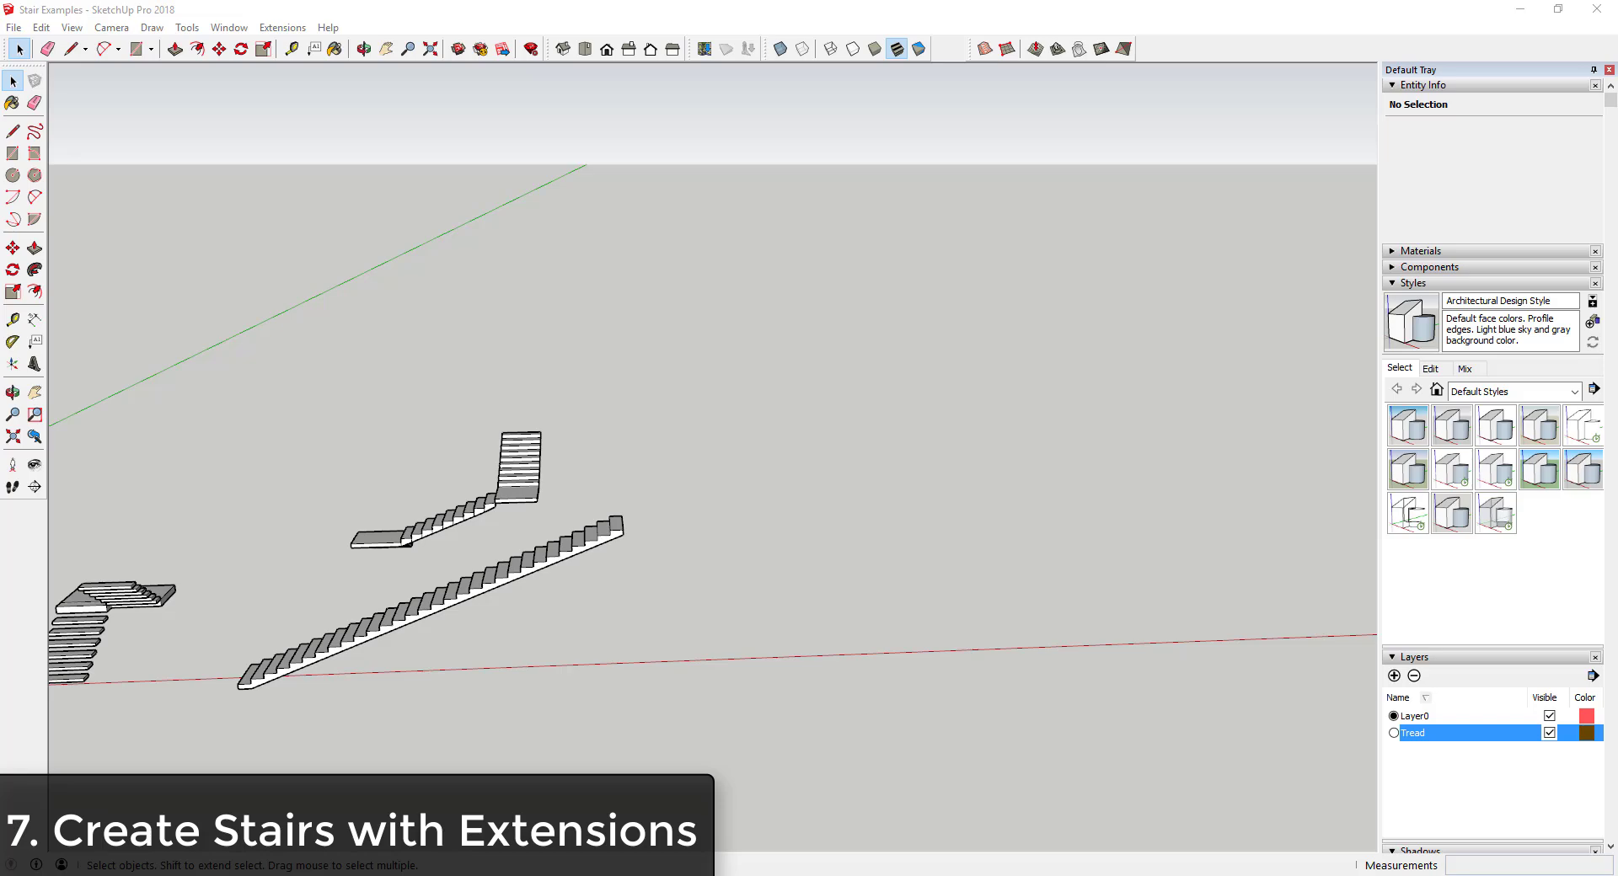
pyautogui.click(229, 27)
pyautogui.click(284, 202)
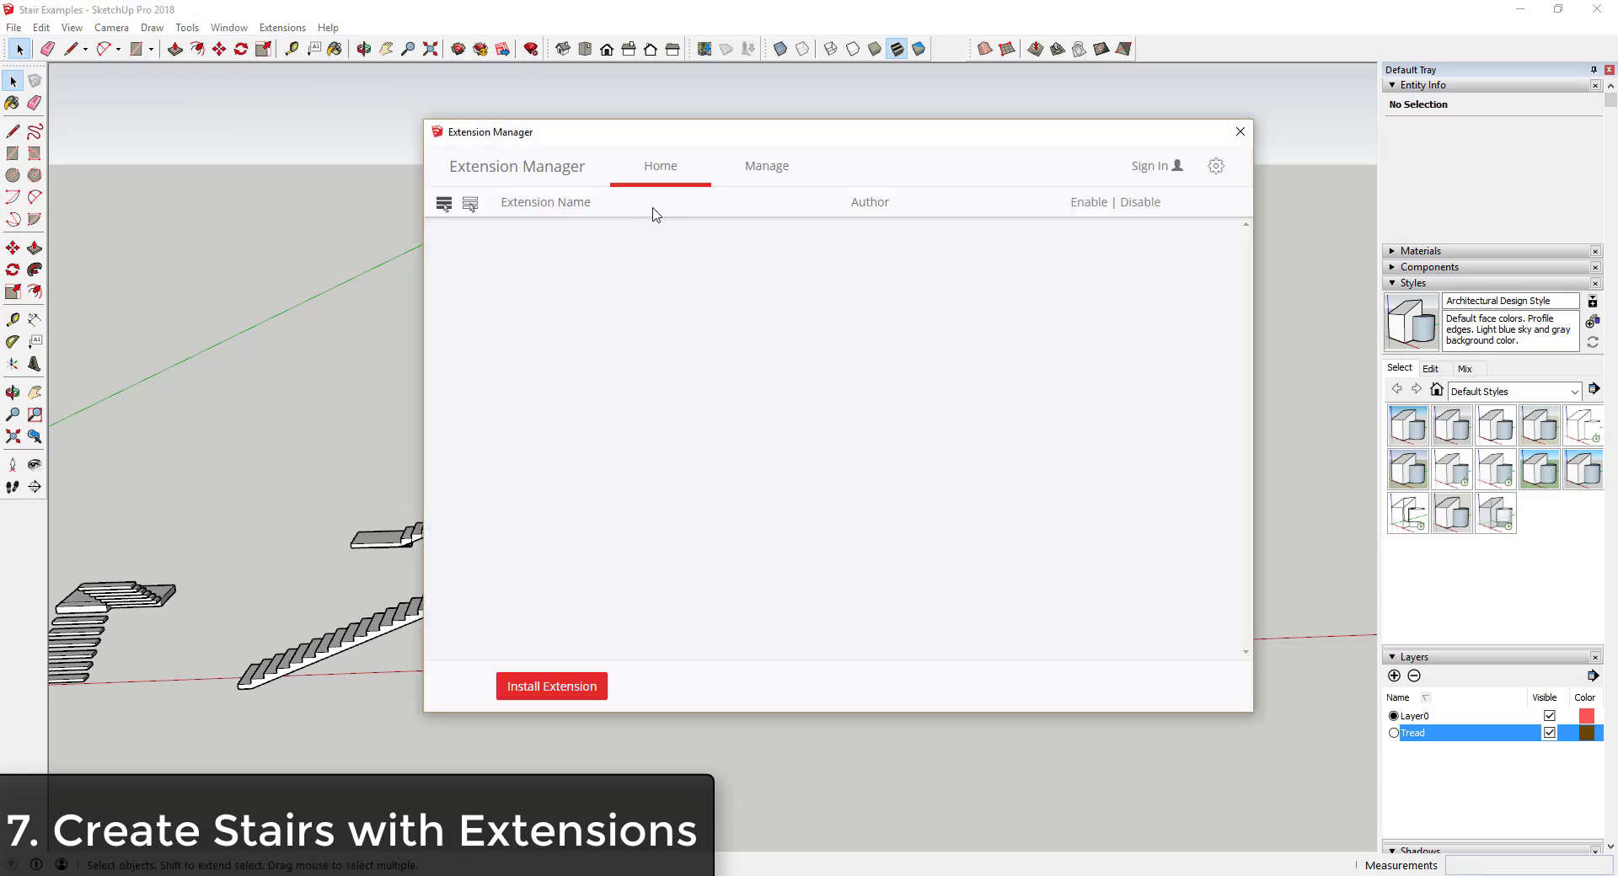
# - Enable the 1001bit tools extension, apply the change and close the Extension Manager
pyautogui.click(1142, 244)
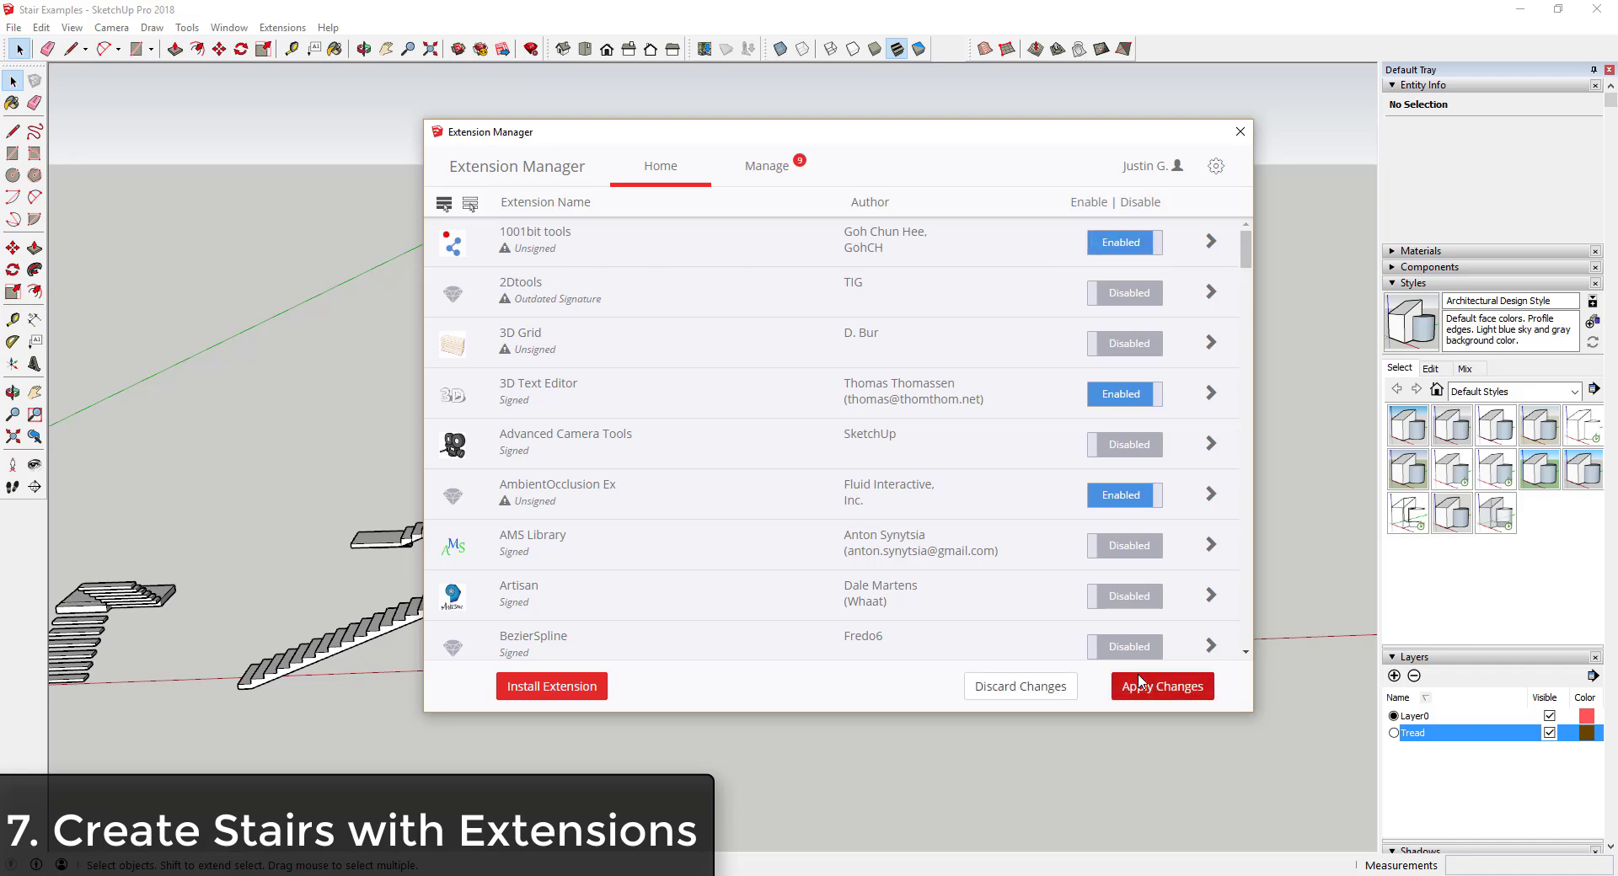
pyautogui.click(1152, 686)
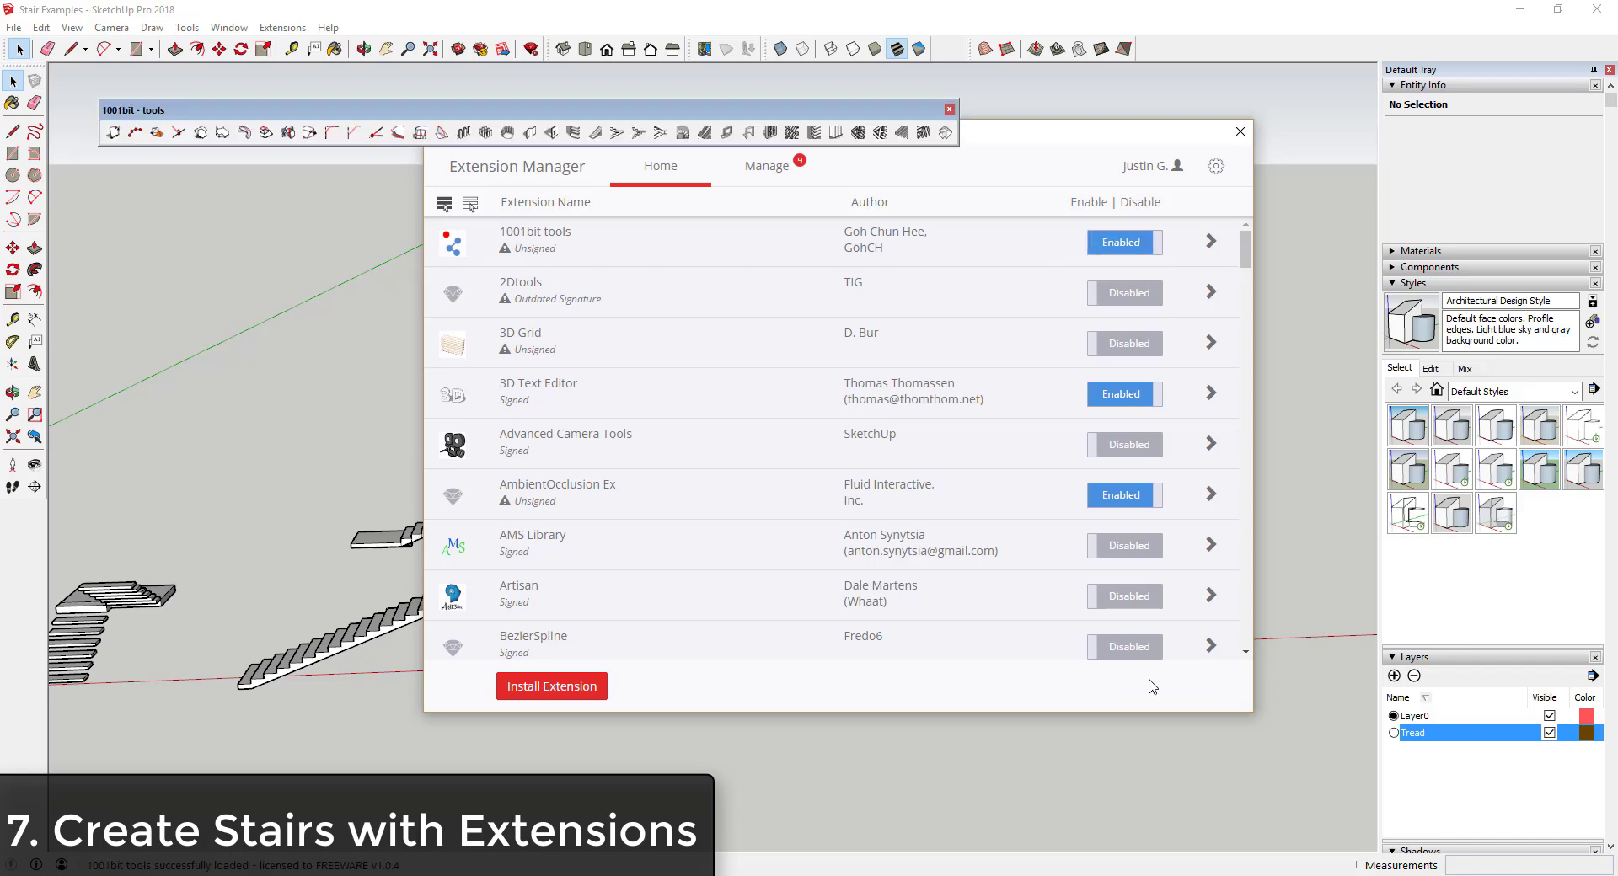
pyautogui.click(1239, 132)
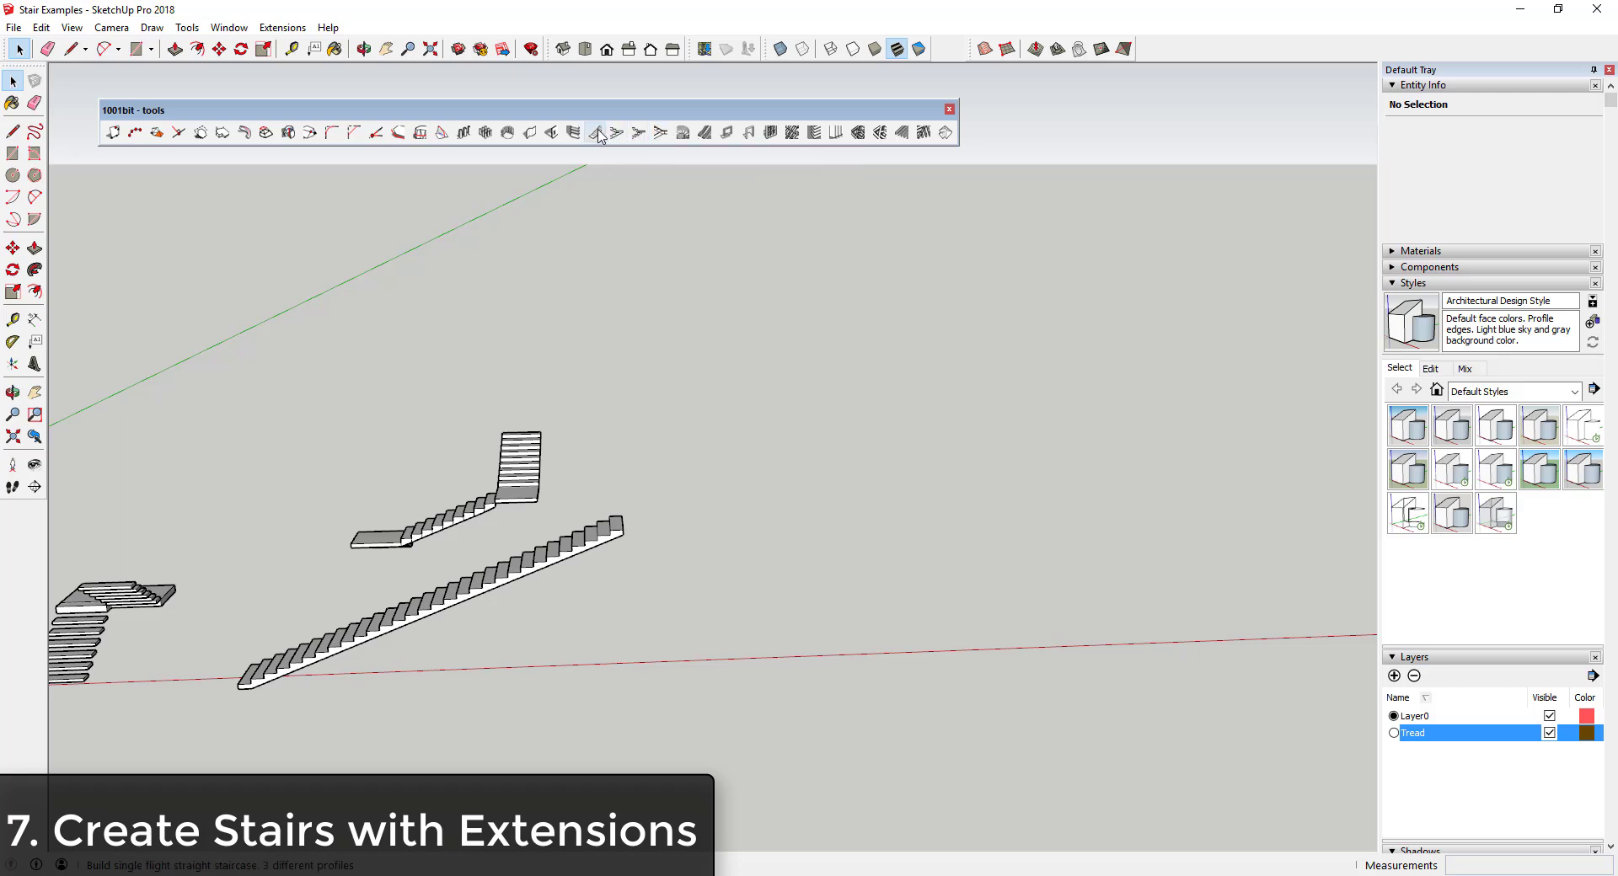
# - Build a two-flight steel-stringer staircase with the default Build Staircase 4 settings and place it beside the straight stairs
pyautogui.click(662, 133)
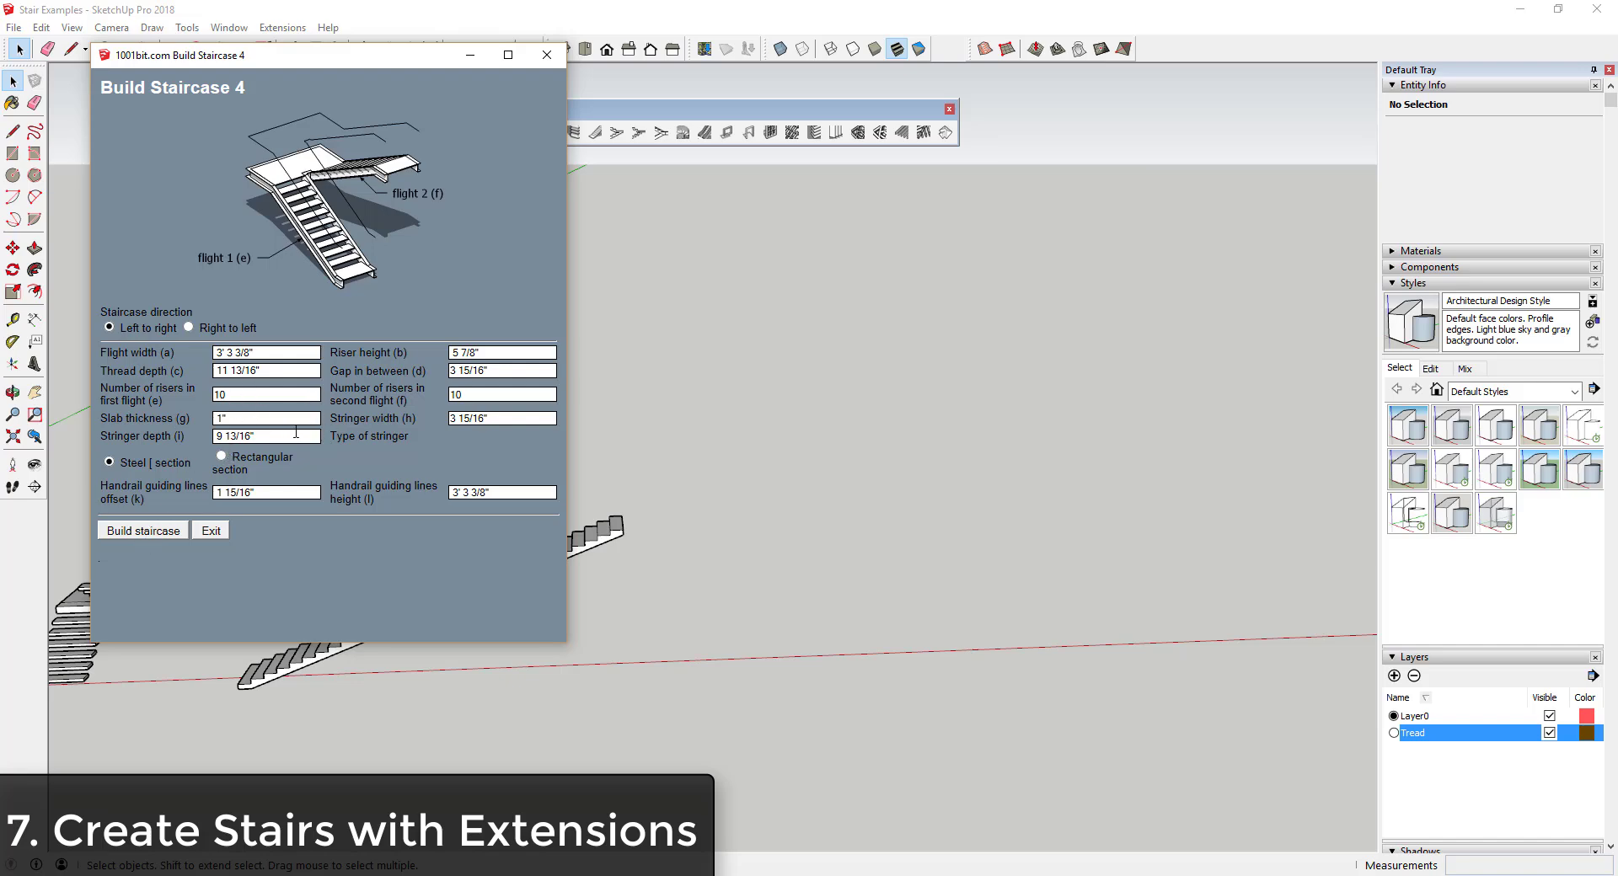
pyautogui.click(139, 533)
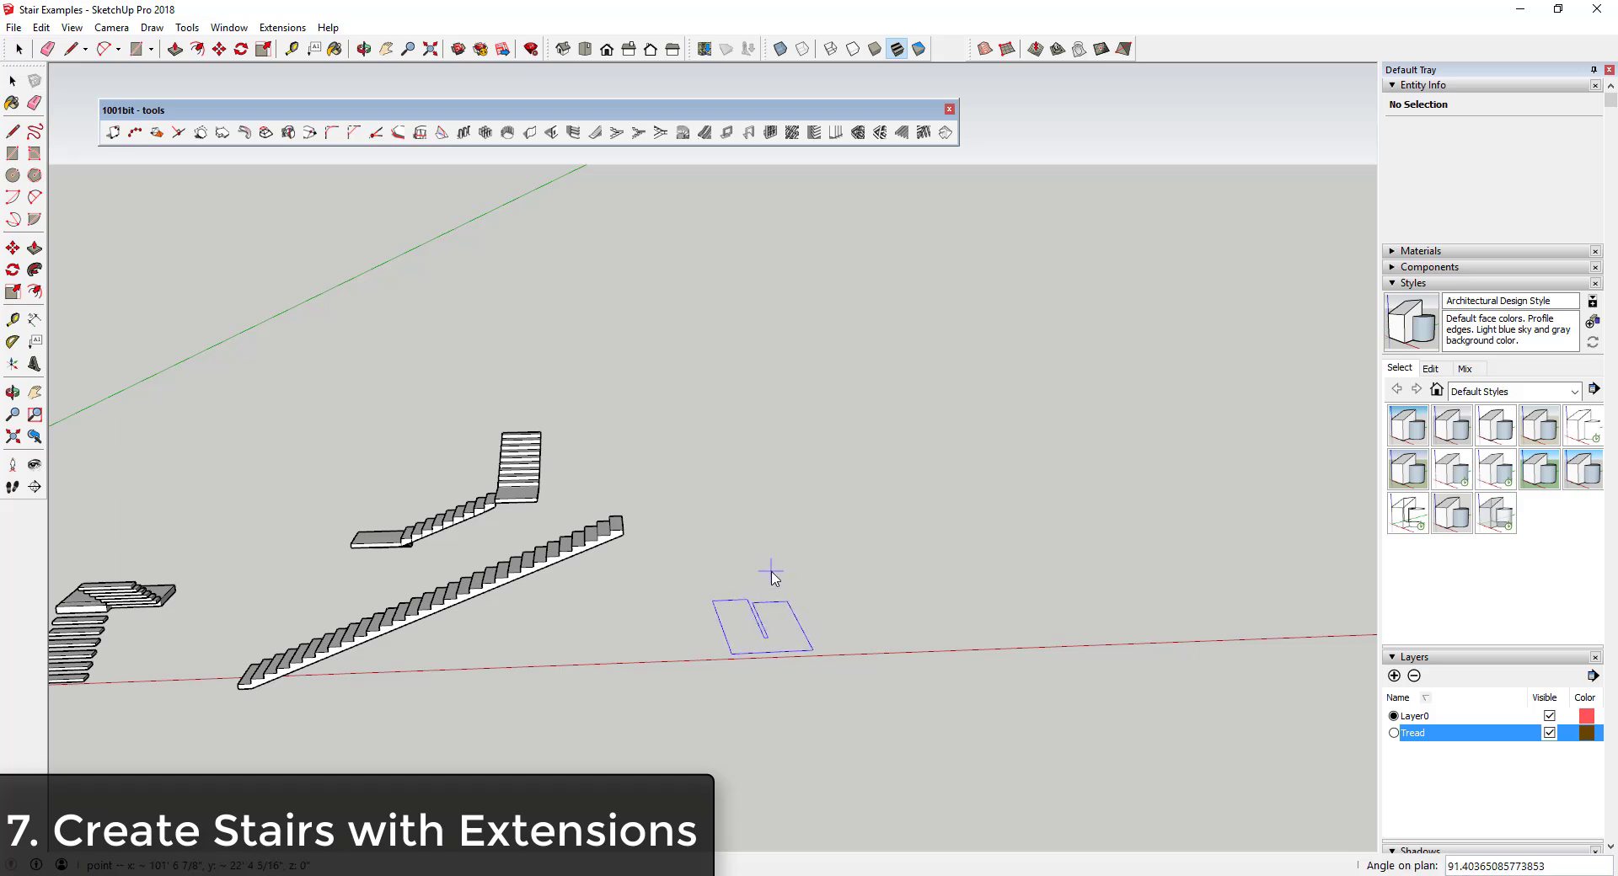
pyautogui.click(763, 573)
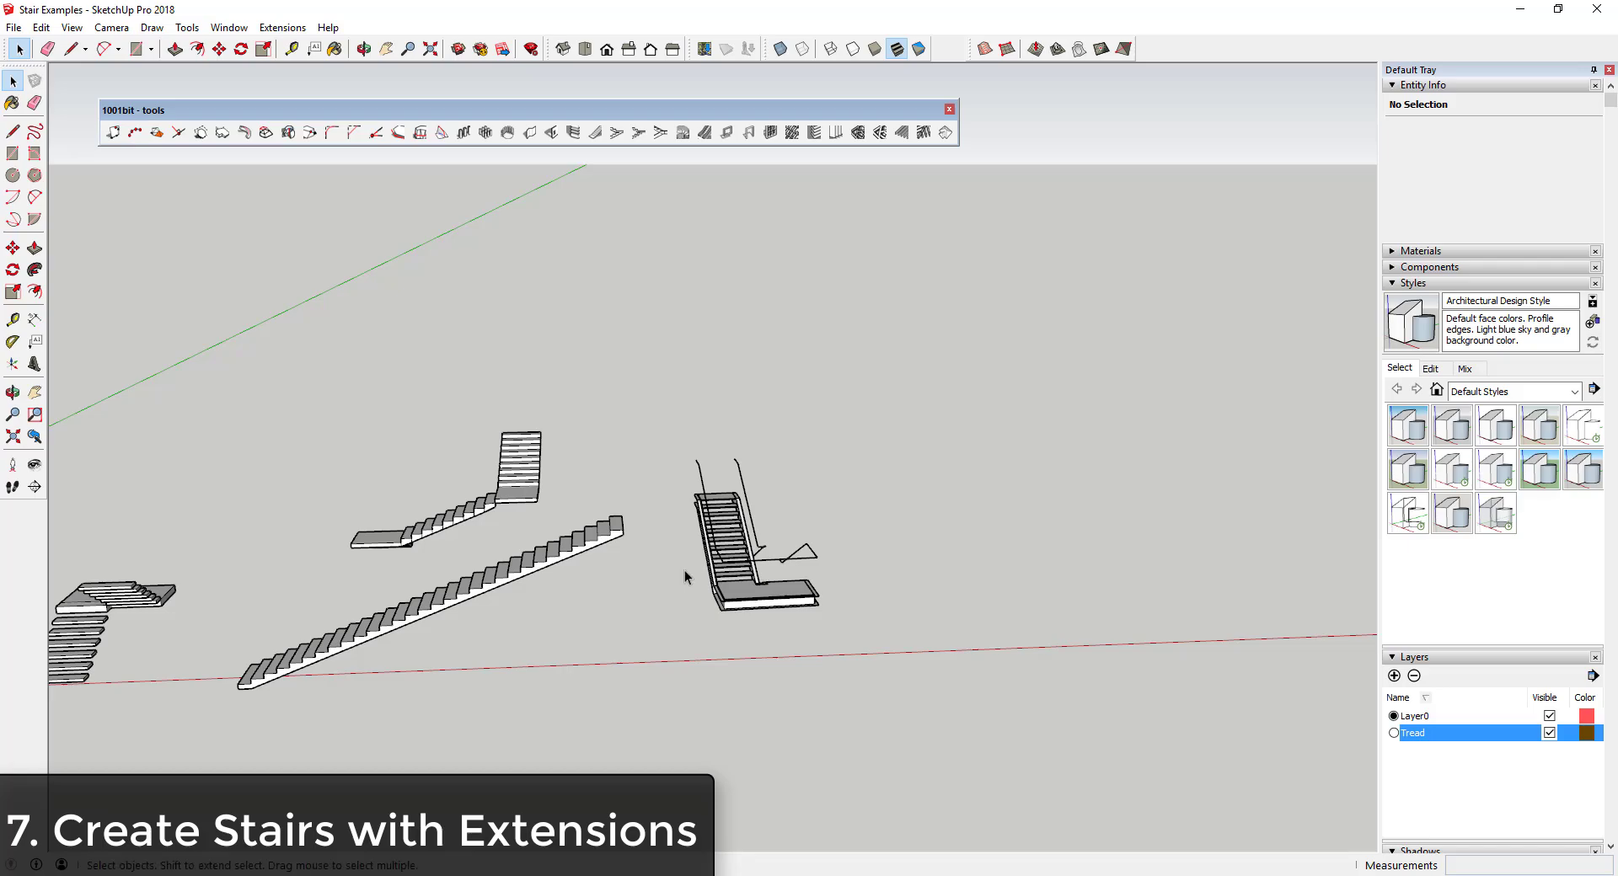
# - Inspect the new steel staircase up close, then open its group and select the nested group of handrail guiding lines
pyautogui.moveTo(690, 573); pyautogui.dragTo(405, 497, button='middle')
pyautogui.scroll(5, 831, 615)
pyautogui.moveTo(831, 615); pyautogui.dragTo(832, 546, button='middle')
pyautogui.scroll(-3, 833, 546)
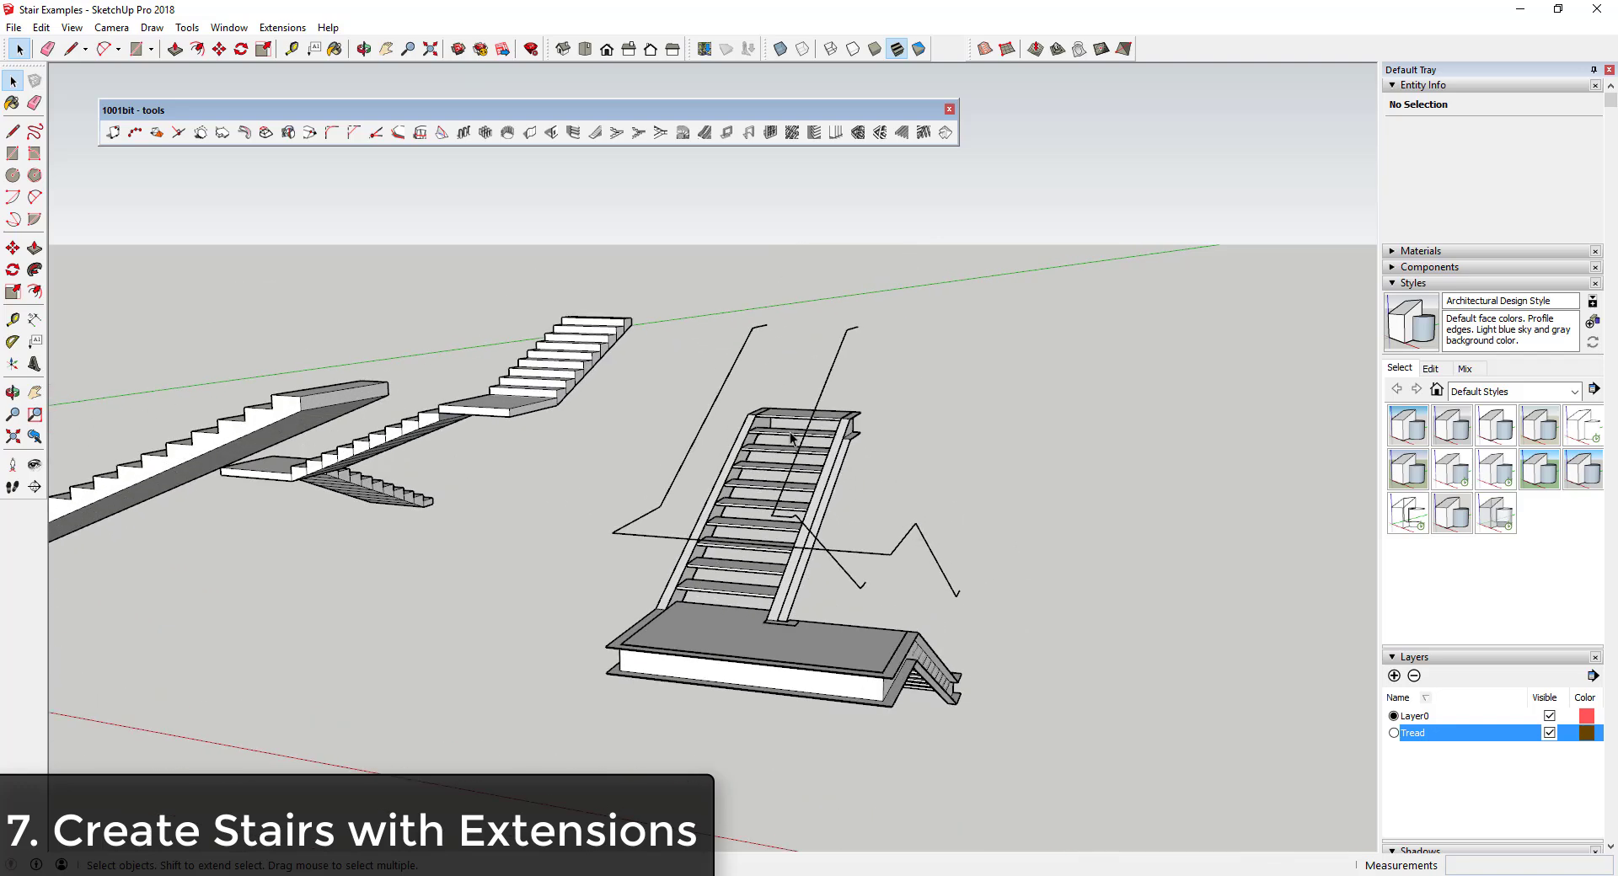
pyautogui.doubleClick(837, 366)
pyautogui.click(837, 367)
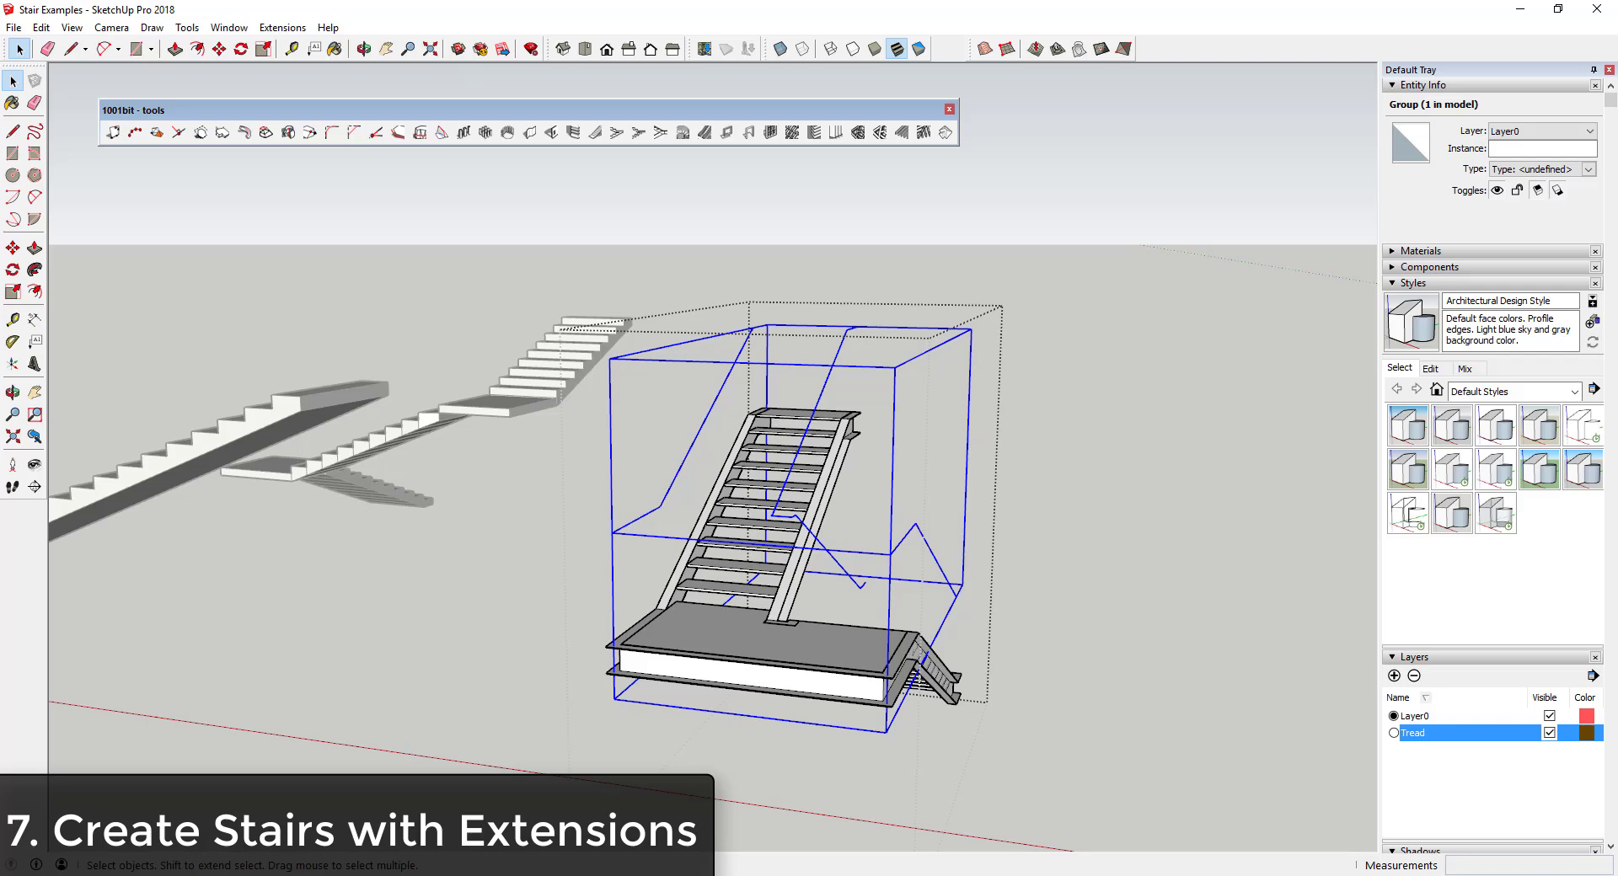
# - Switch to the web browser and review the GKWare Stair Maker page in the Extension Warehouse
pyautogui.hotkey('alt', 'Tab')
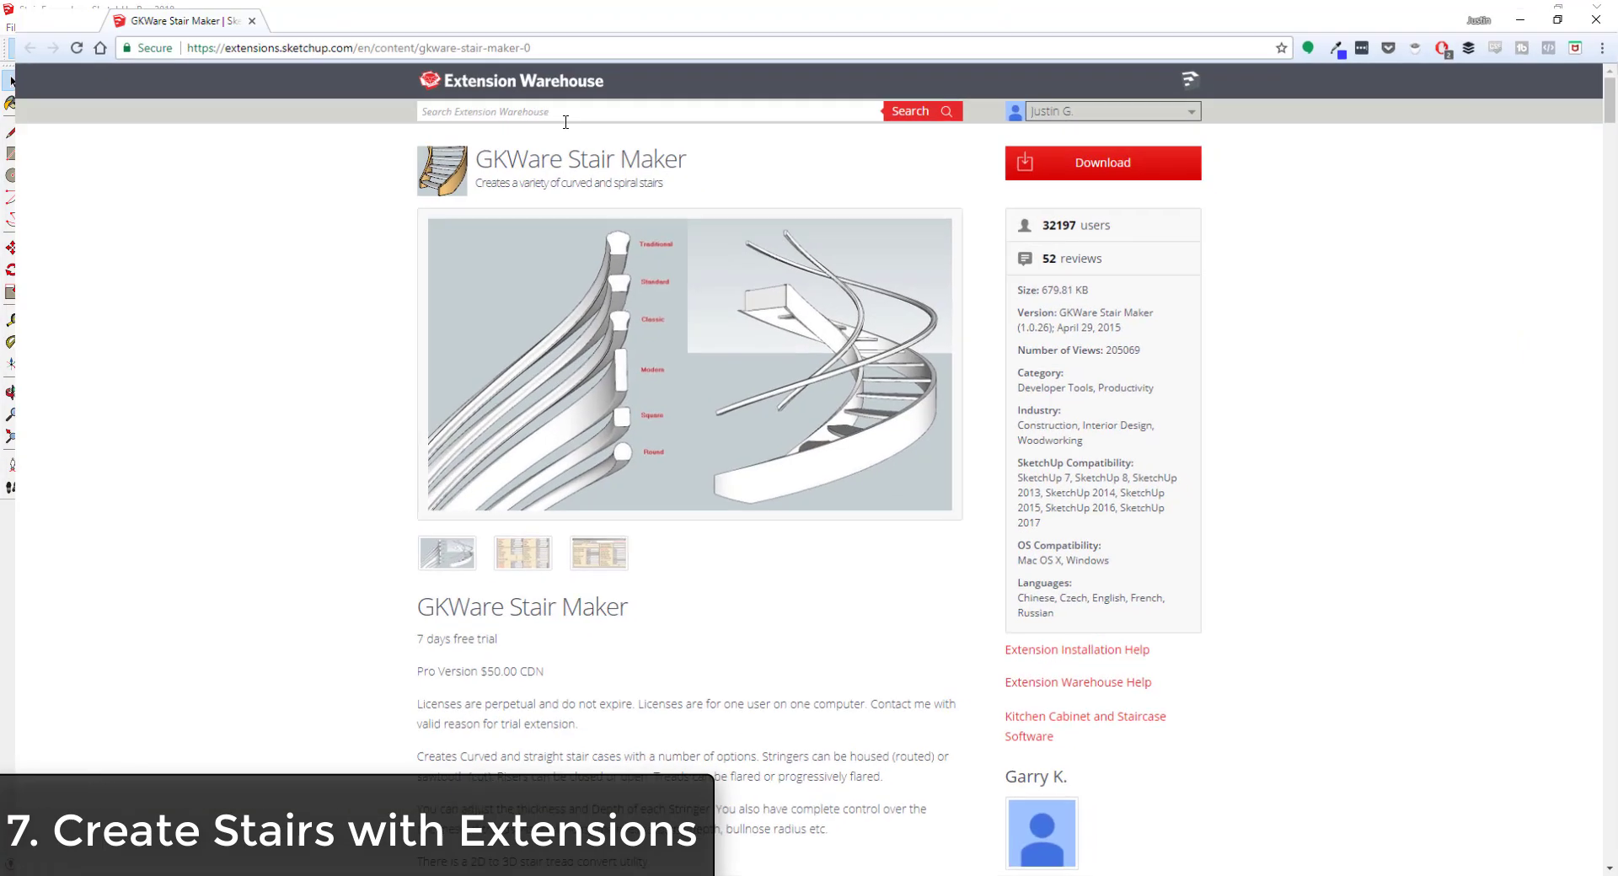
pyautogui.scroll(-1, 704, 506)
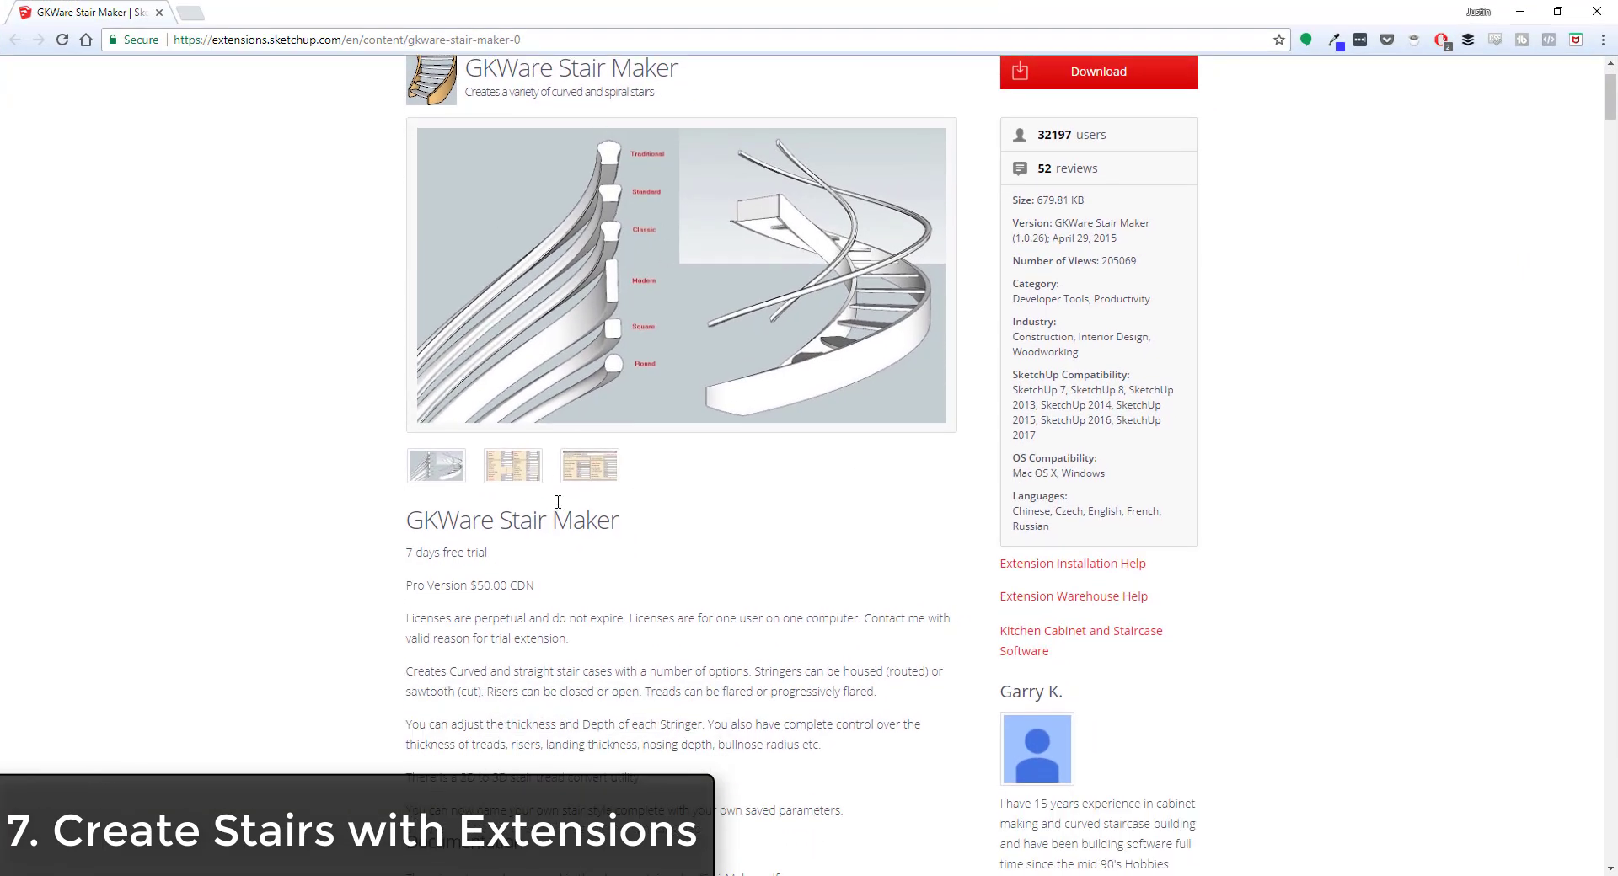
pyautogui.scroll(1, 733, 346)
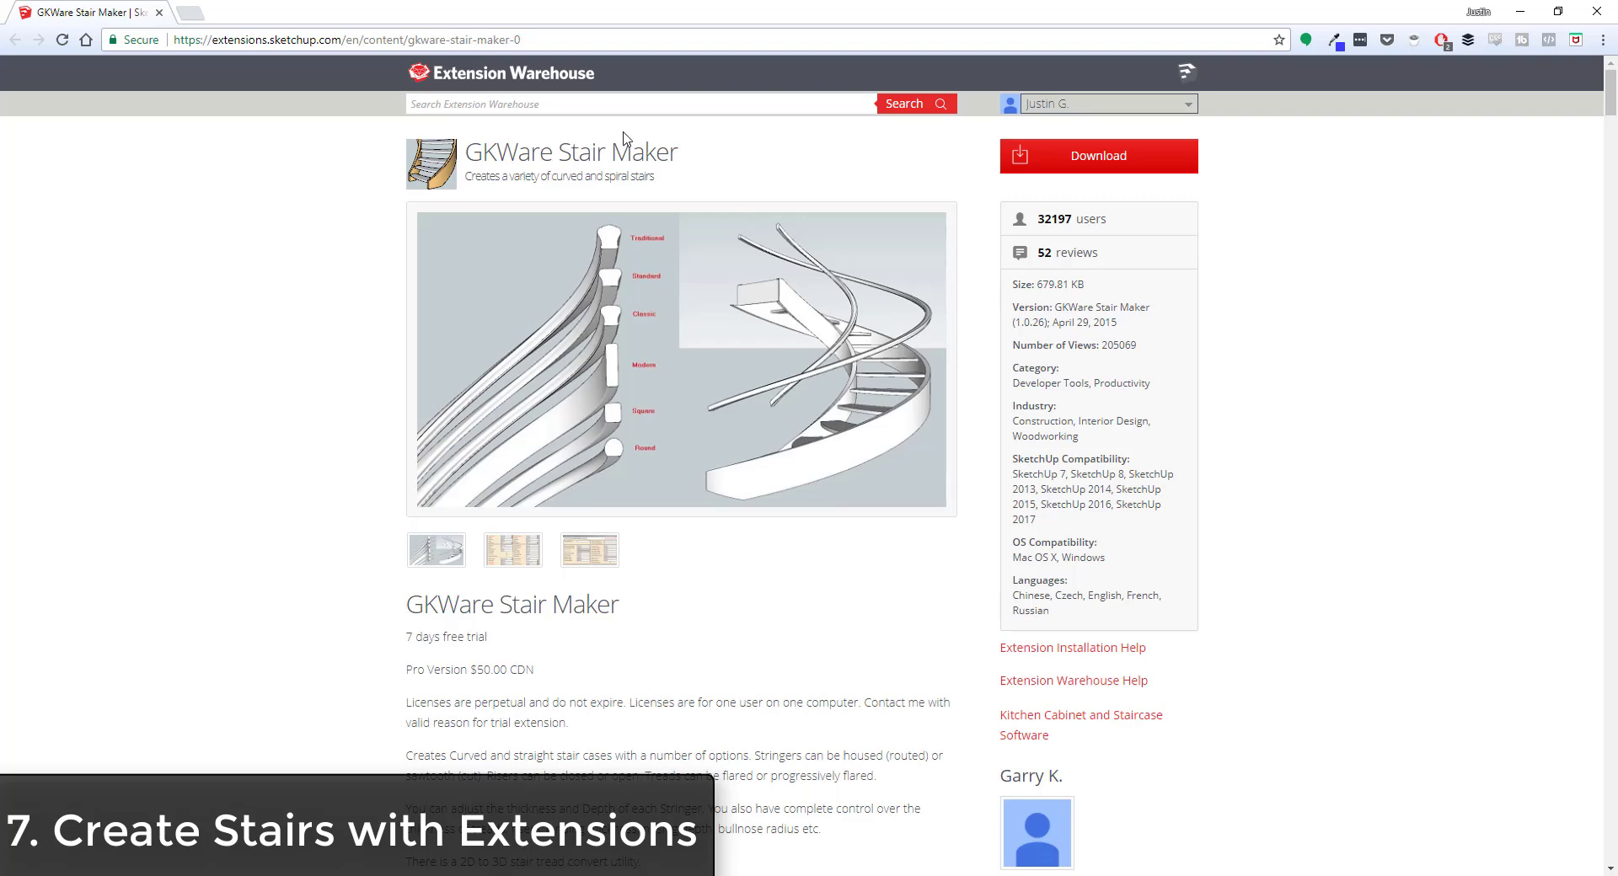
# - Search the Extension Warehouse for "vali architects"
pyautogui.write('vali architects')
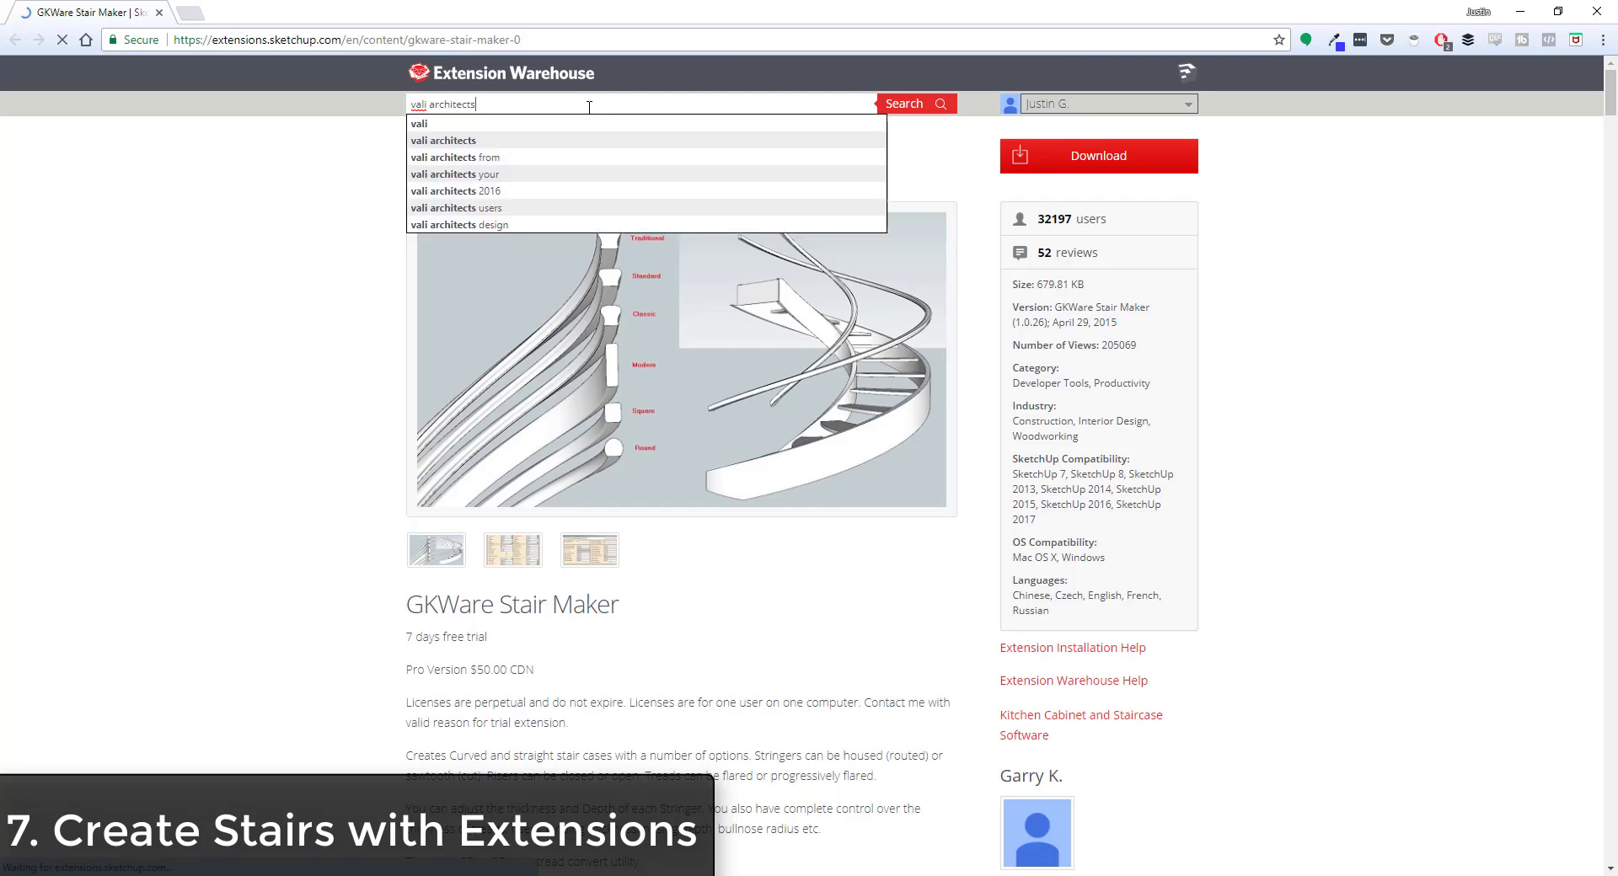
pyautogui.click(922, 107)
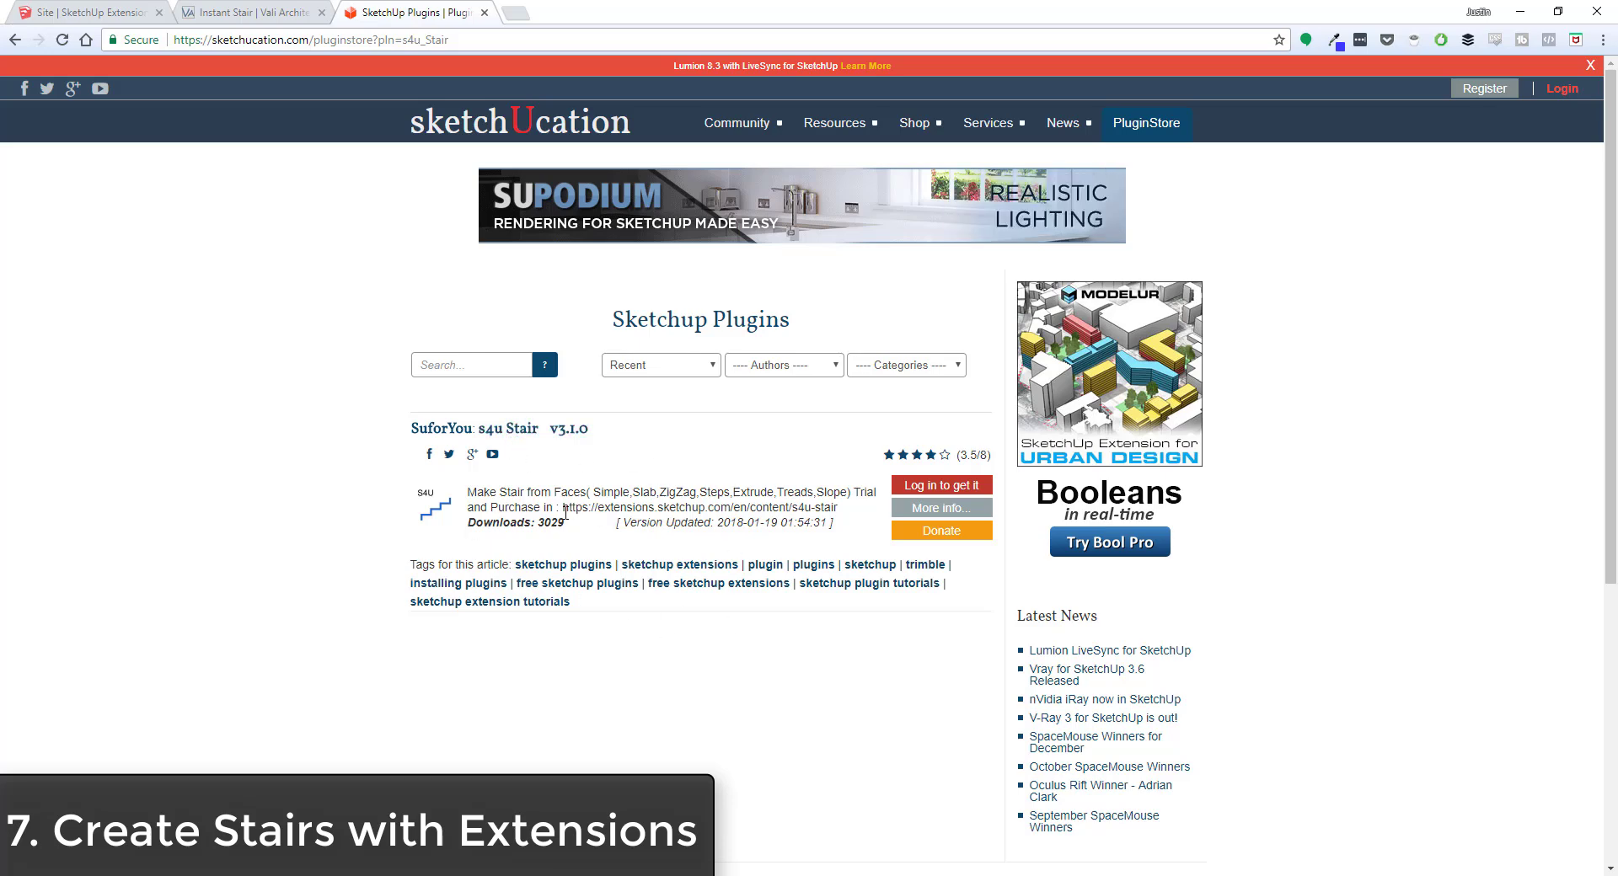
# - Open the Extension Warehouse address given in the s4u Stair plugin's description on SketchUcation
pyautogui.moveTo(564, 509); pyautogui.dragTo(834, 509)
pyautogui.rightClick(834, 509)
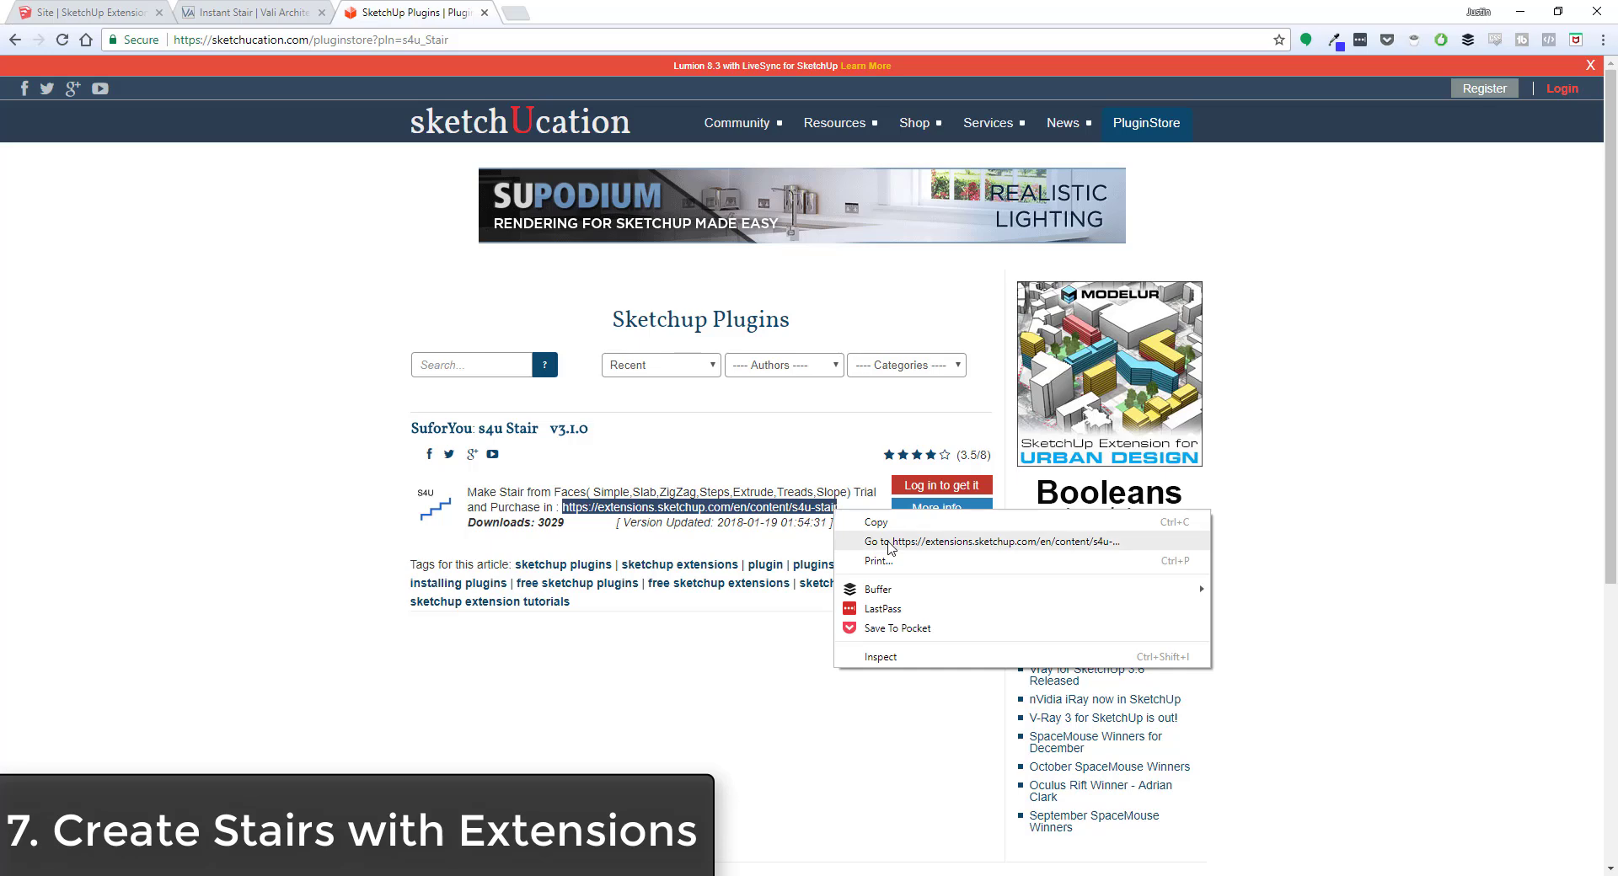
pyautogui.click(889, 543)
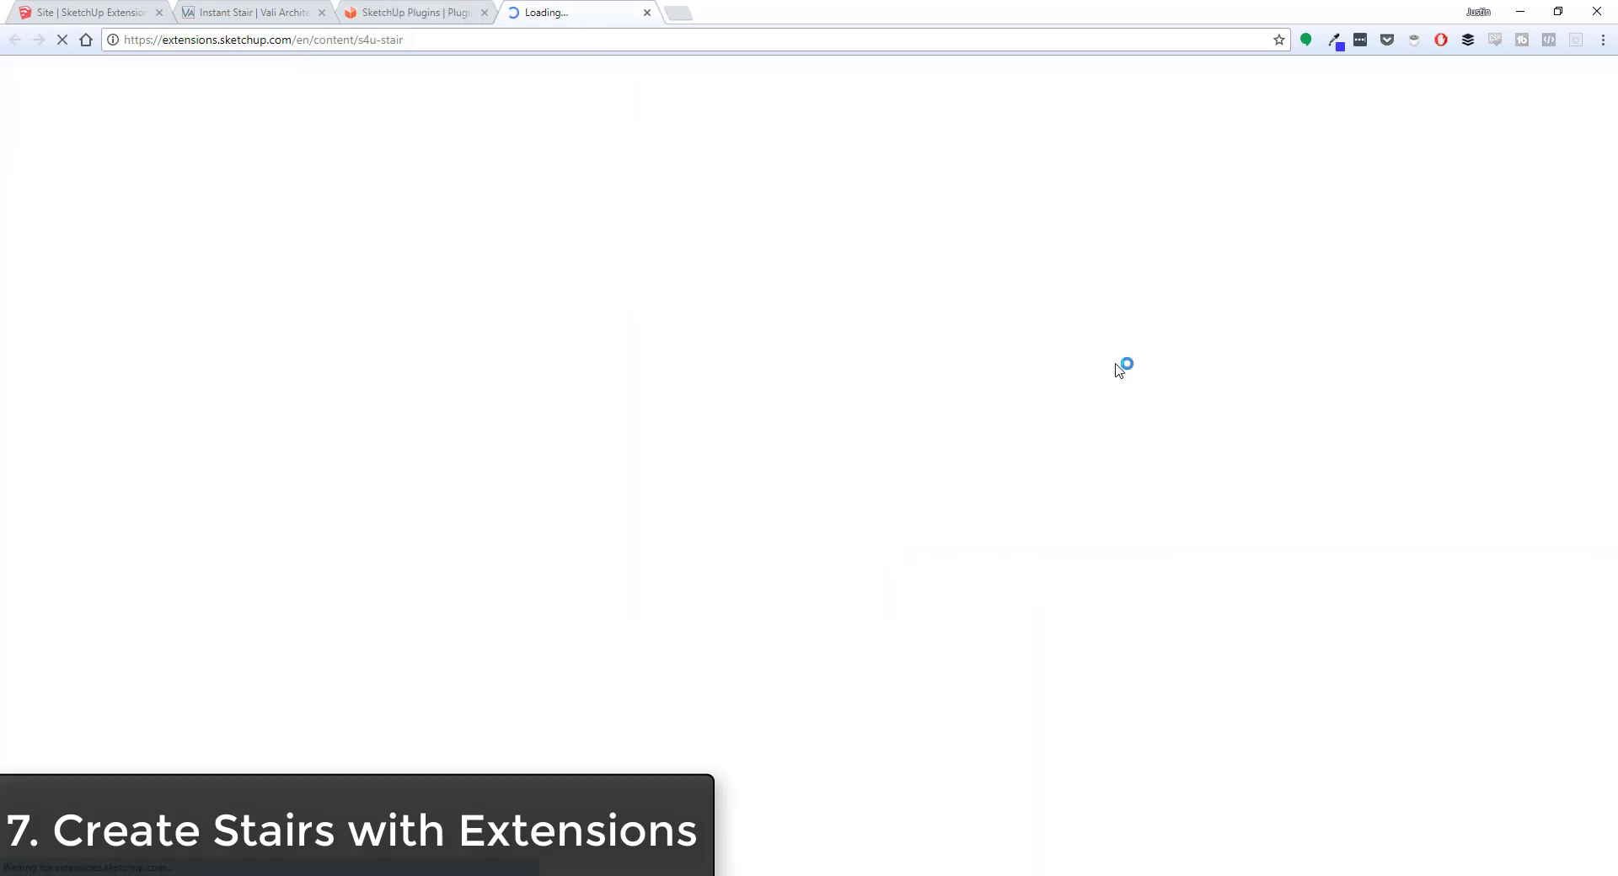